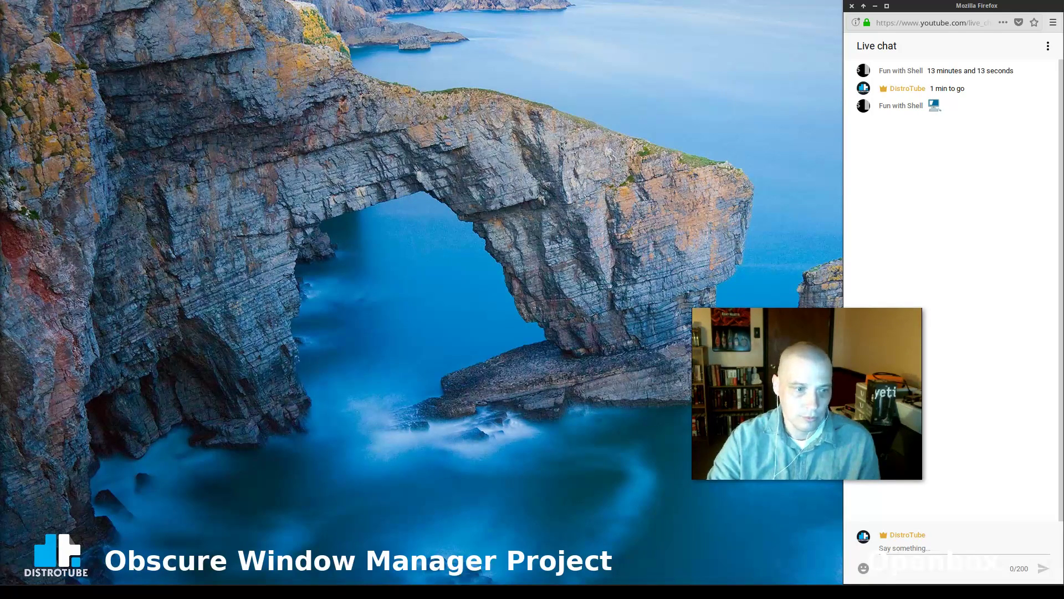
Close and restore the Firefox live chat, then raise the Manjaro VM window showing its boot menu
key("alt+F4")
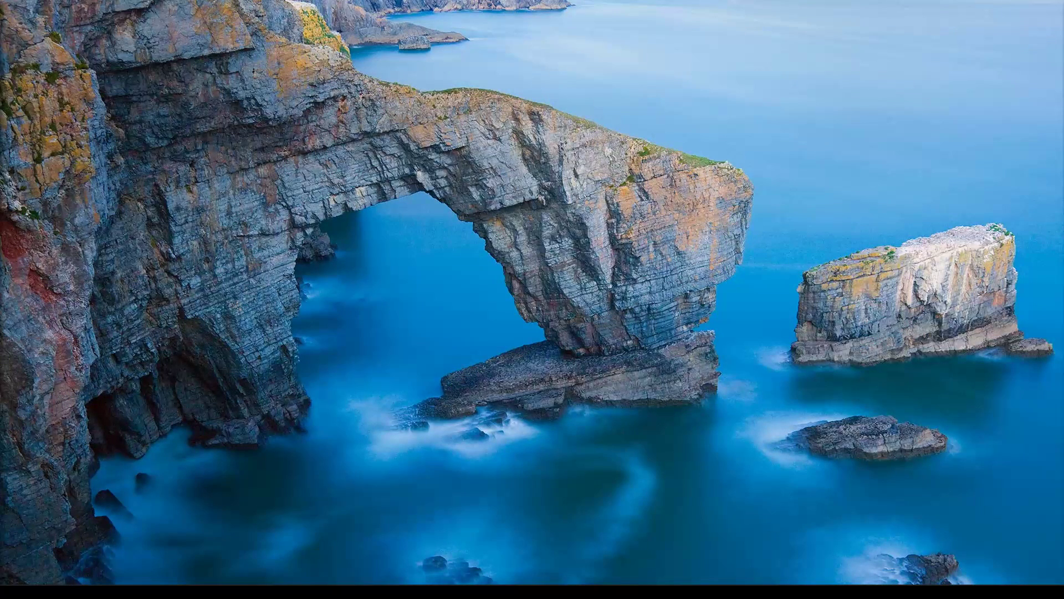
left_click(325, 591)
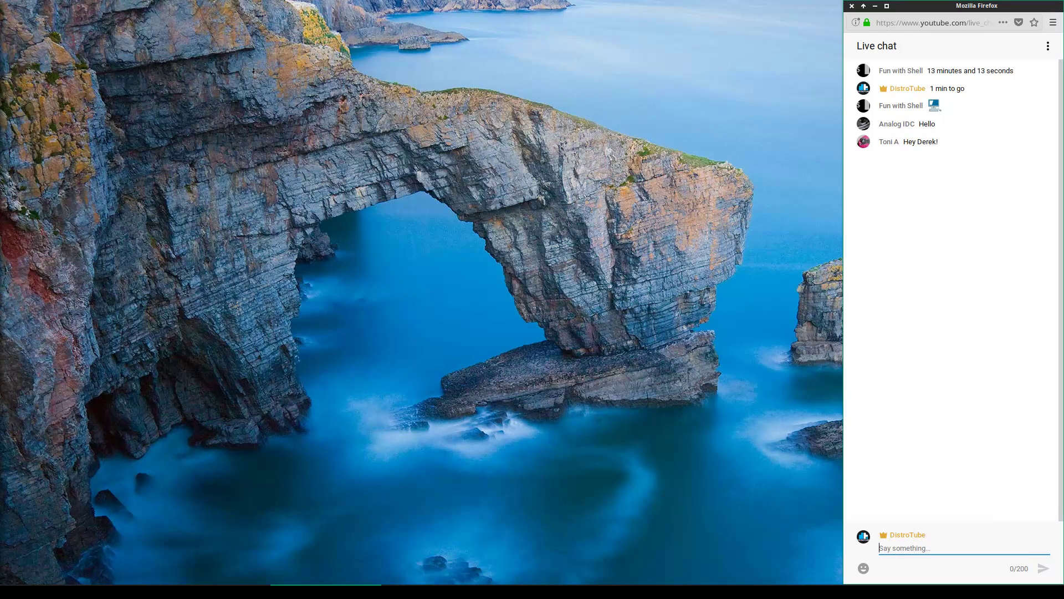
left_click(215, 592)
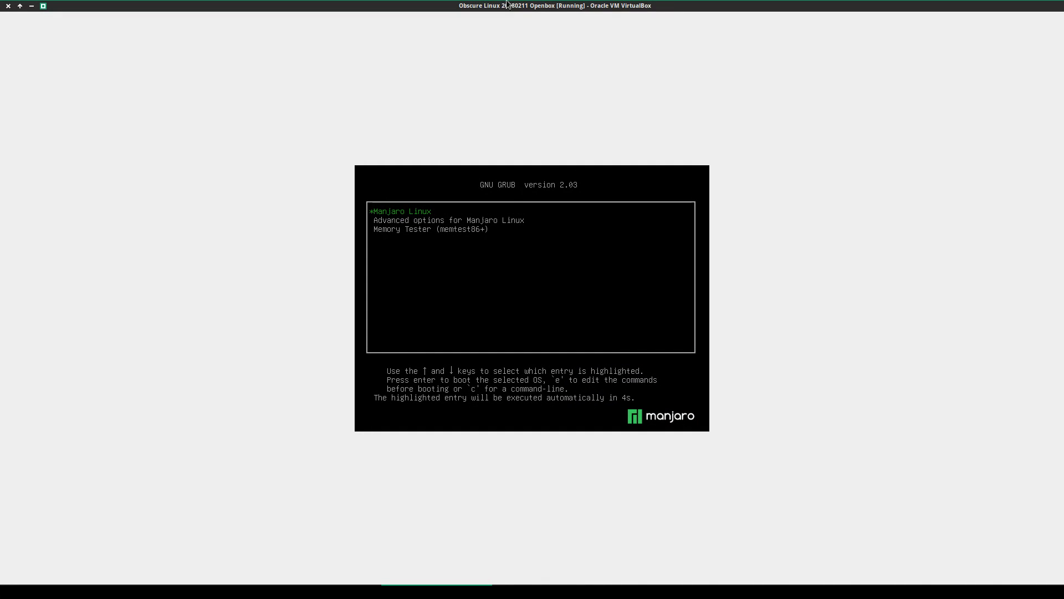
Un/Decorate the VirtualBox VM window to drop its title bar while Manjaro boots to login
right_click(502, 5)
left_click(528, 80)
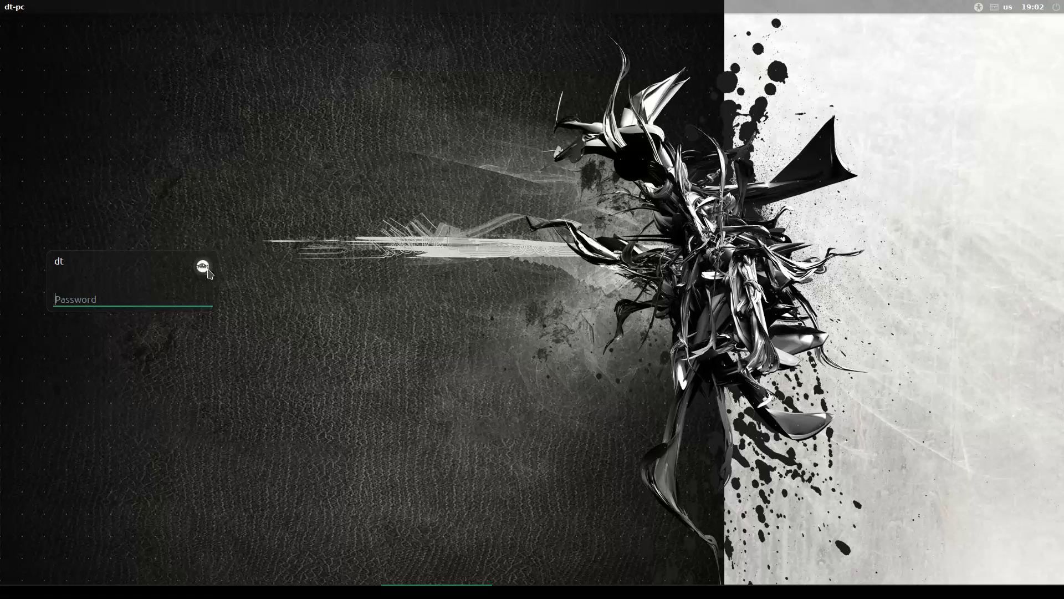
Select the FVWM session in the LightDM greeter, enter the password and log in
left_click(203, 266)
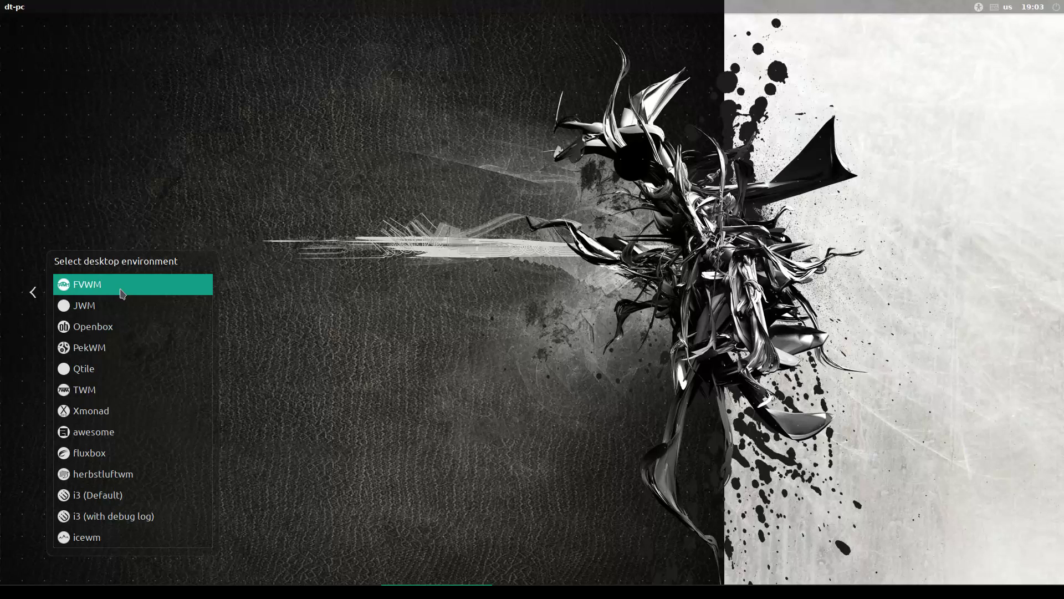
left_click(123, 293)
left_click(102, 306)
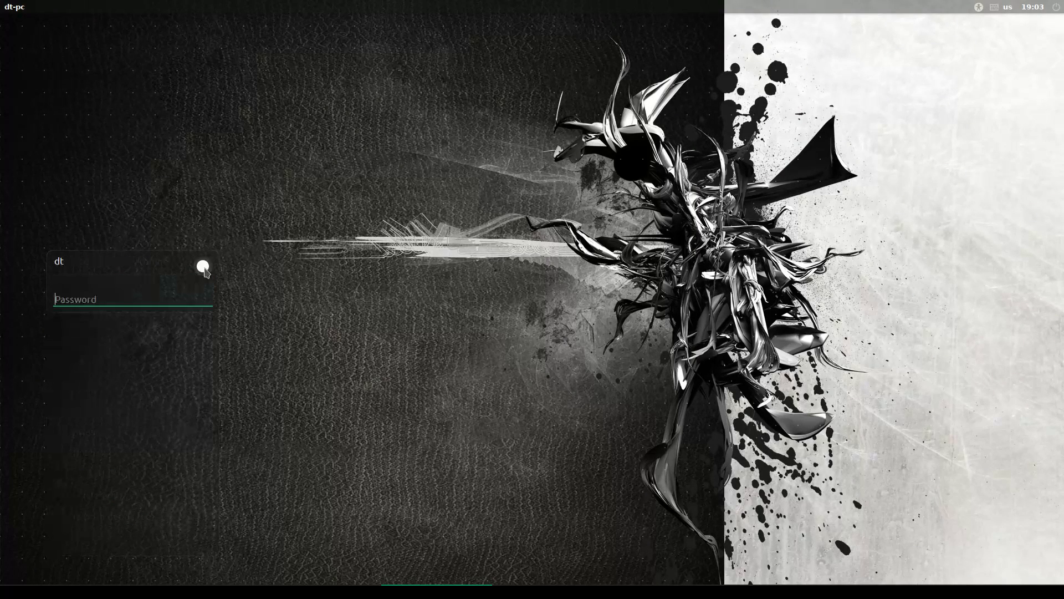
left_click(203, 267)
left_click(117, 292)
type("••")
key("Return")
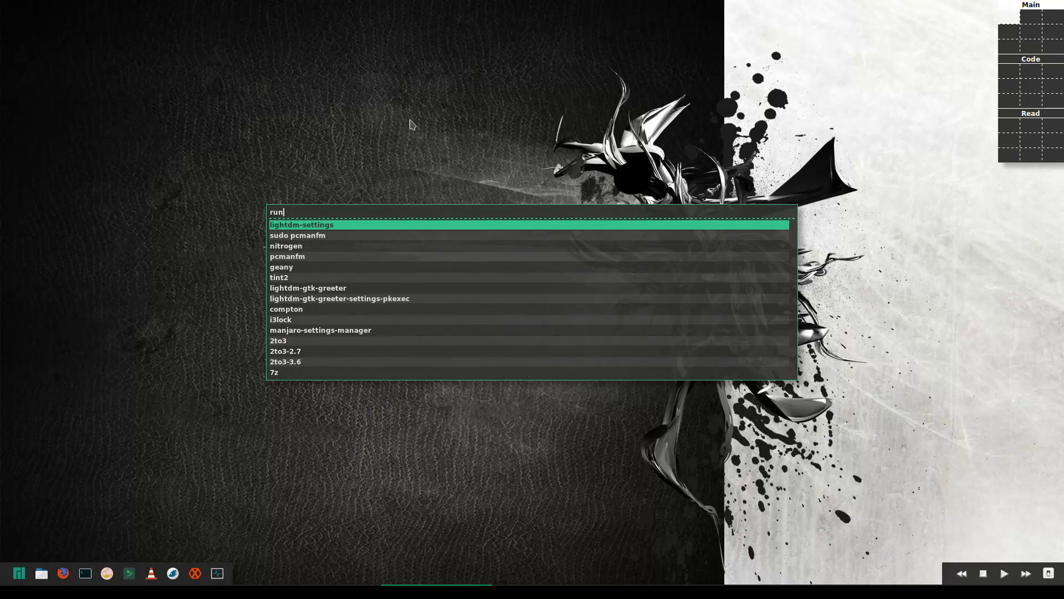
Close the run launcher and dismiss the desktop context menu
key("Escape")
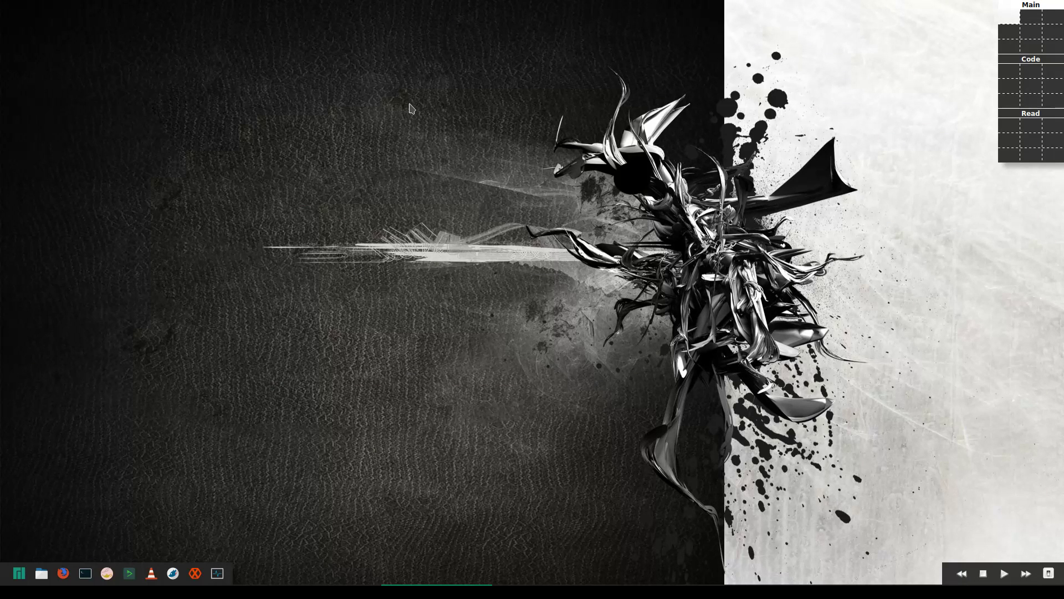
right_click(263, 203)
left_click(140, 451)
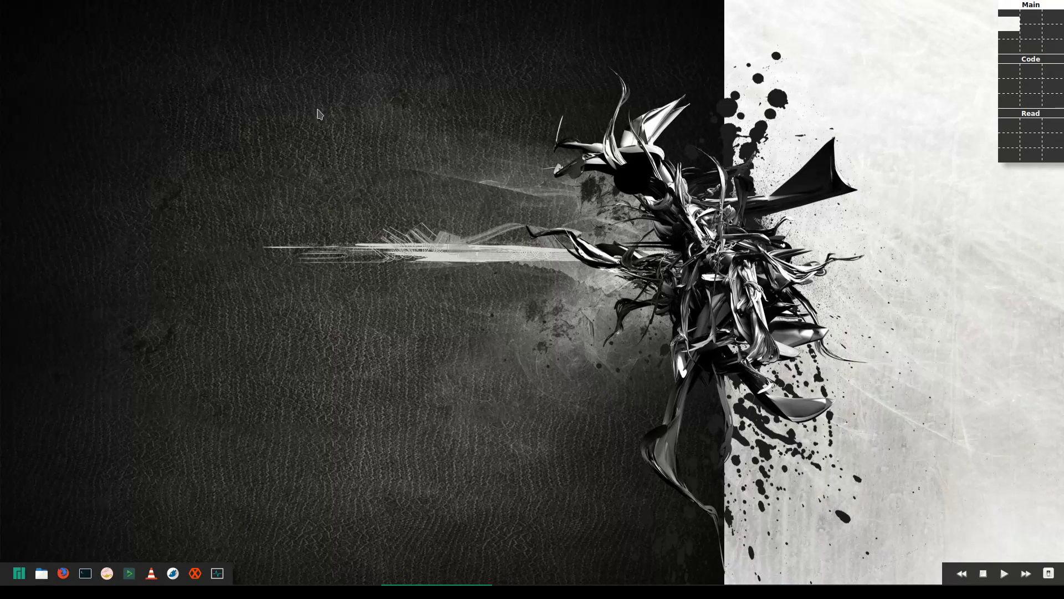
Open PCManFM on /home/dt, move and widen it, close it, then show the FVWM main menu
key("super+e")
left_click_drag(382, 8, 565, 114)
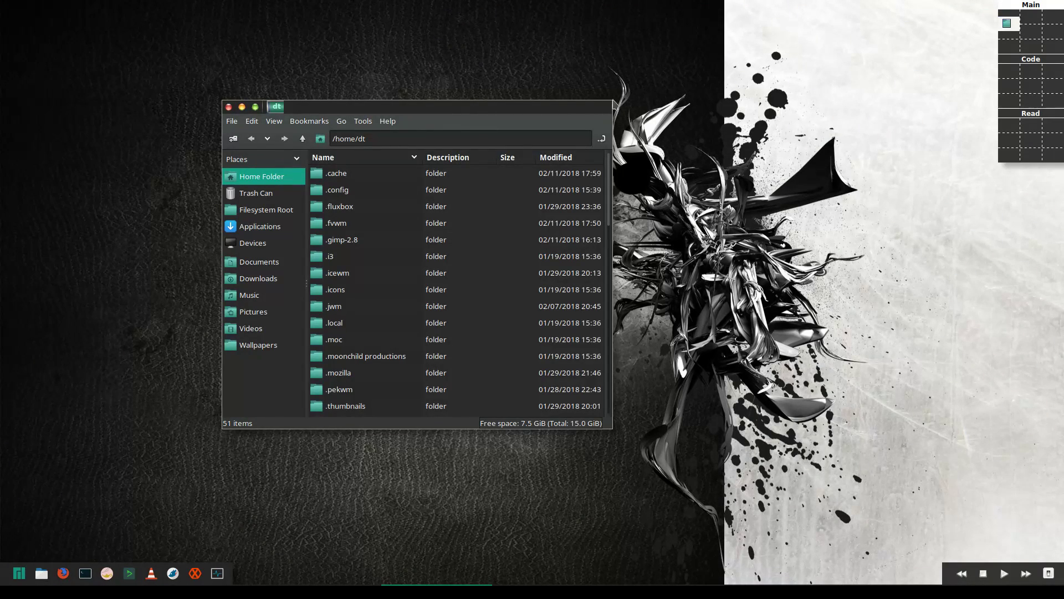
left_click_drag(614, 102, 625, 122)
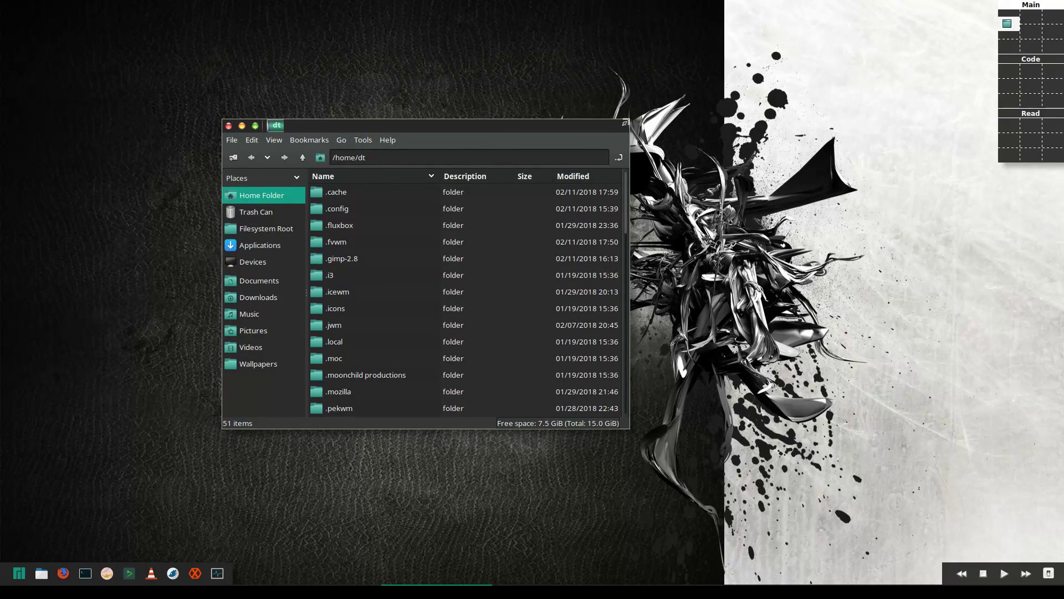
left_click(229, 126)
right_click(230, 129)
left_click(147, 82)
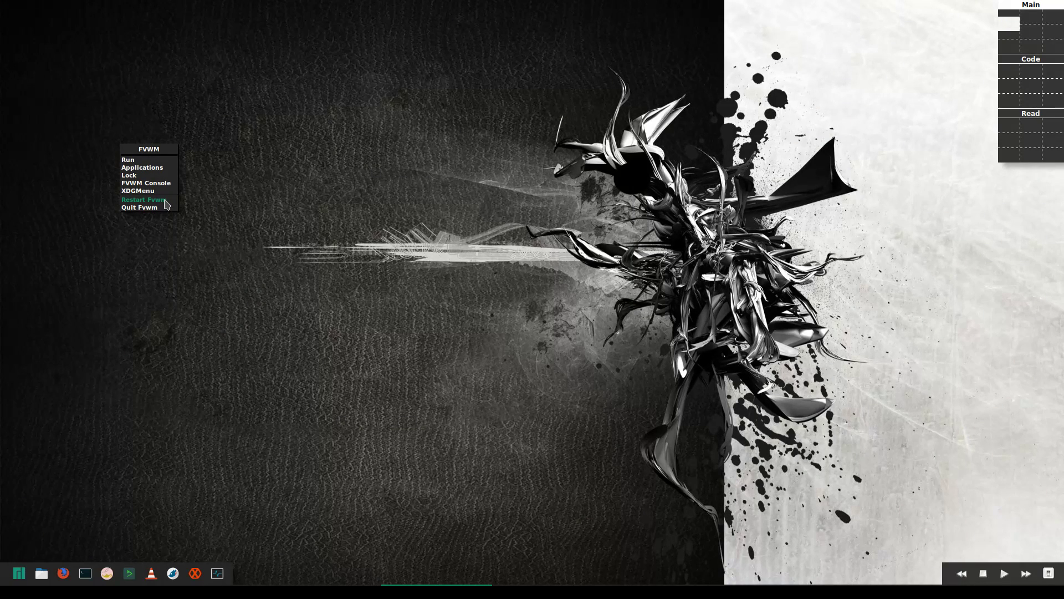
Quit Fvwm, then log back in from the greeter with the JWM session and the password
left_click(161, 207)
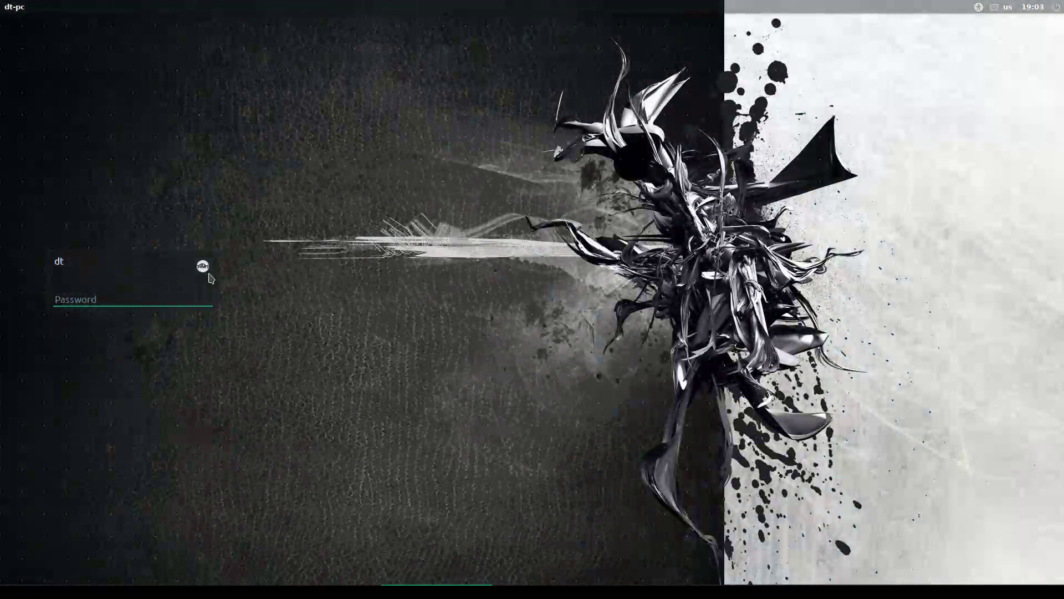
left_click(201, 268)
left_click(108, 305)
type("password")
key("Return")
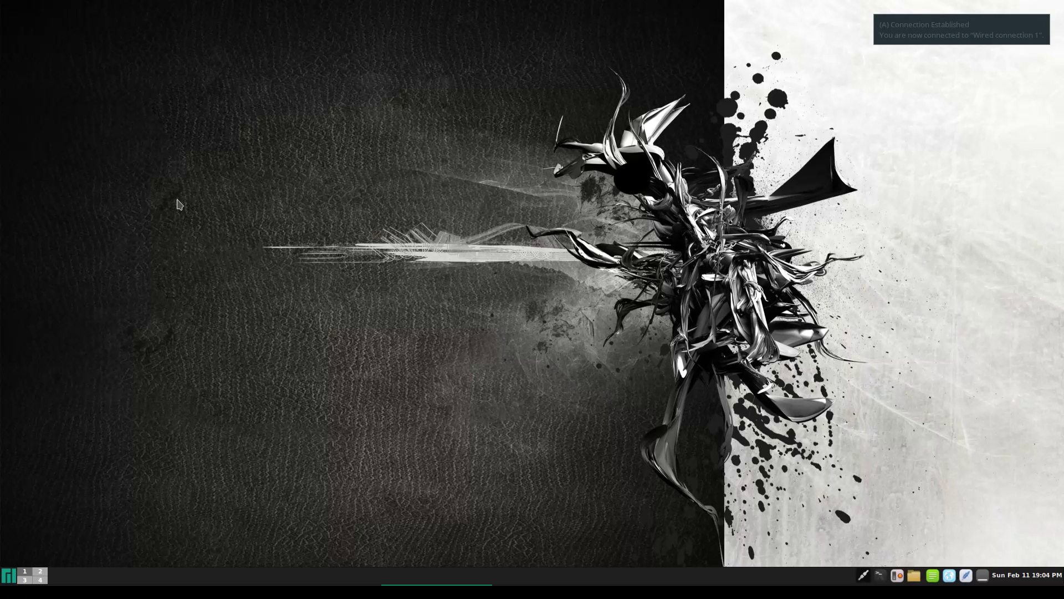
Browse the JWM root menu's Settings, Office, Recently used and Accessories submenus
right_click(178, 204)
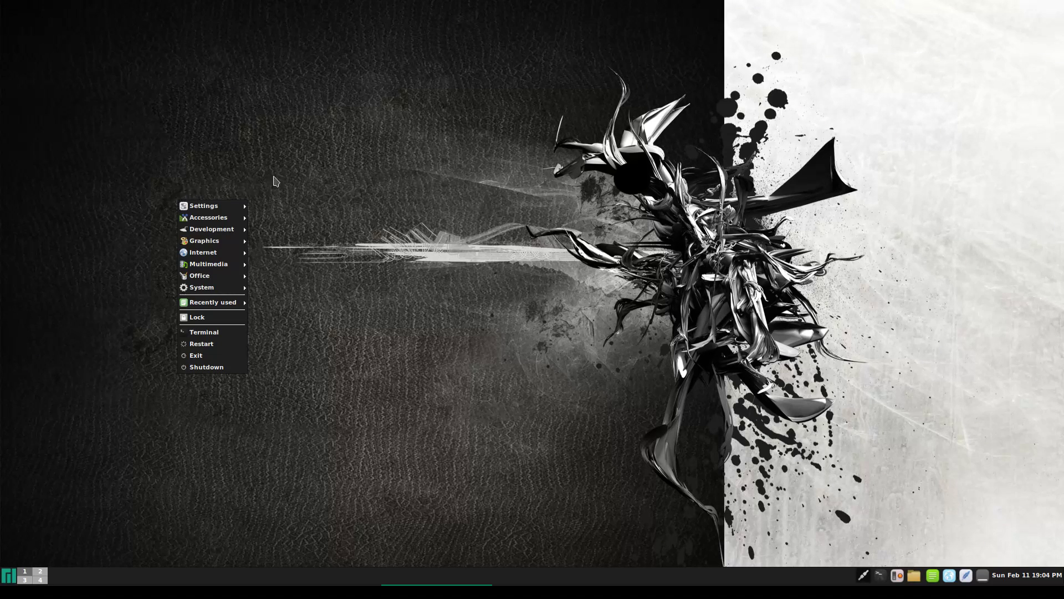
mouse_move(239, 207)
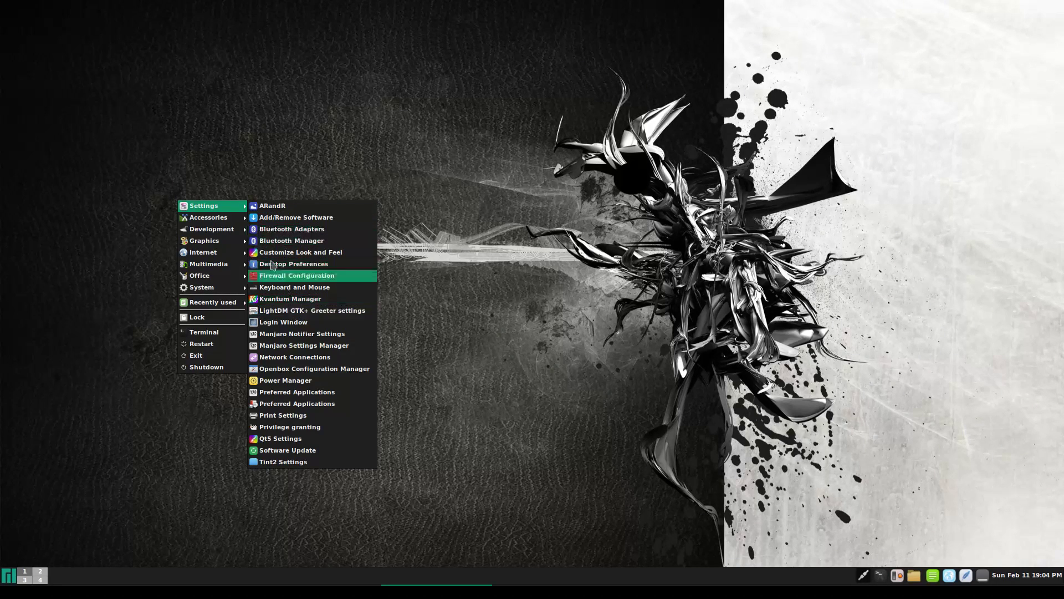
mouse_move(222, 263)
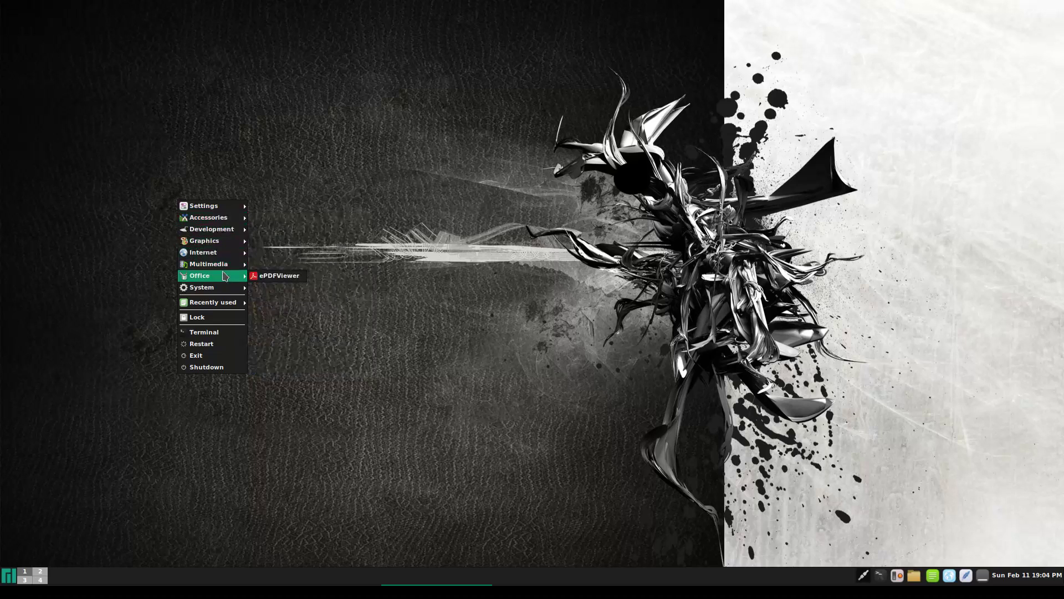
mouse_move(225, 290)
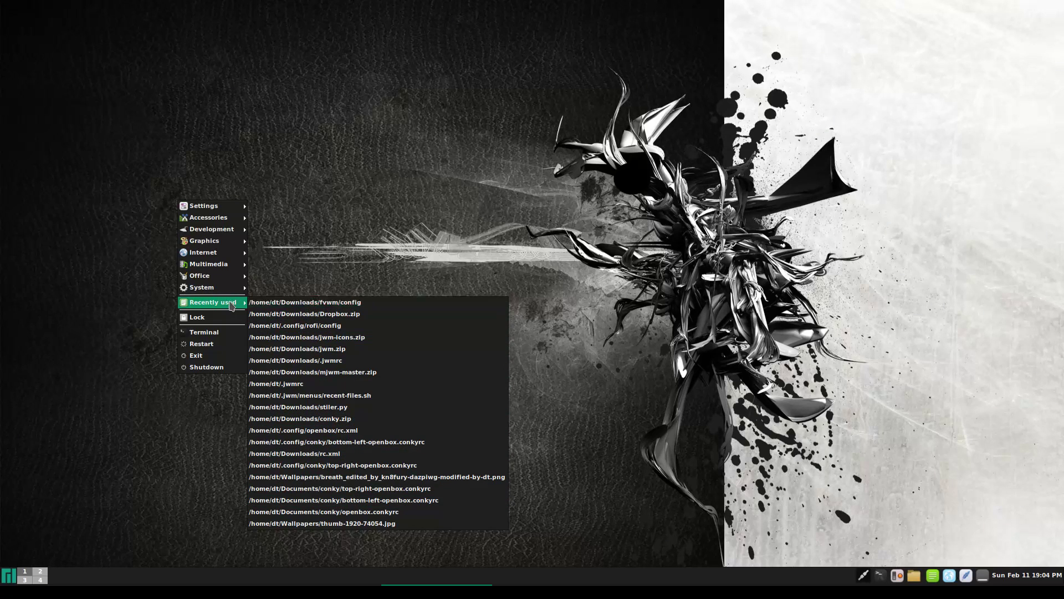
left_click(313, 231)
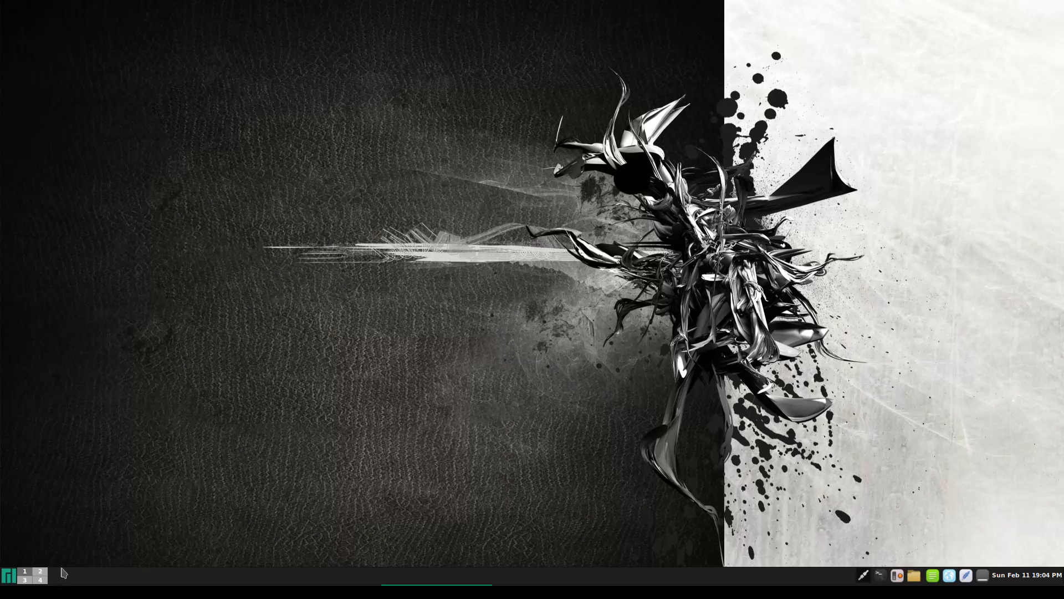
left_click(8, 575)
right_click(195, 175)
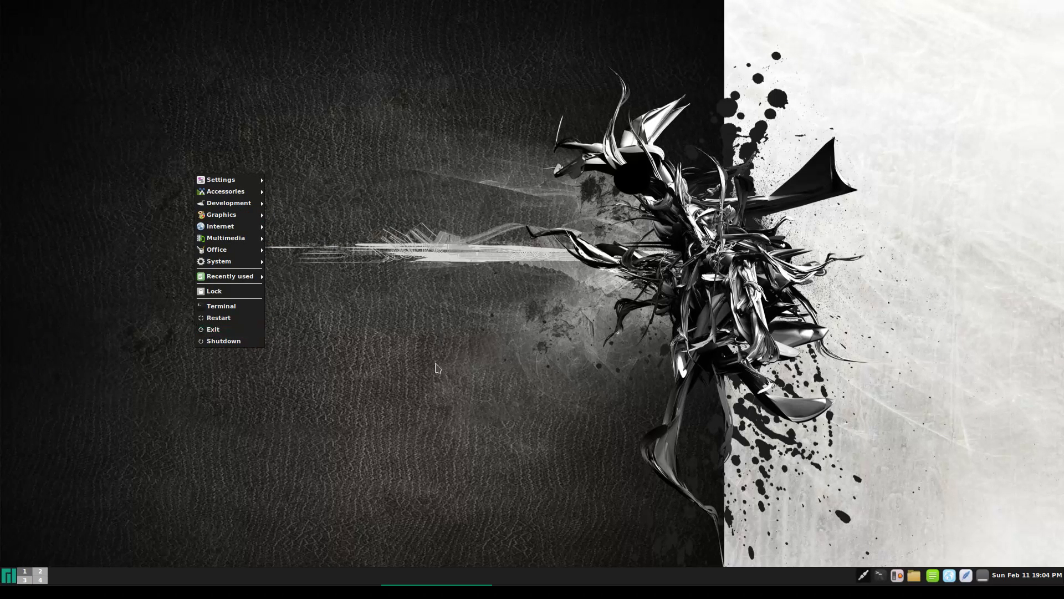
left_click(359, 383)
right_click(209, 307)
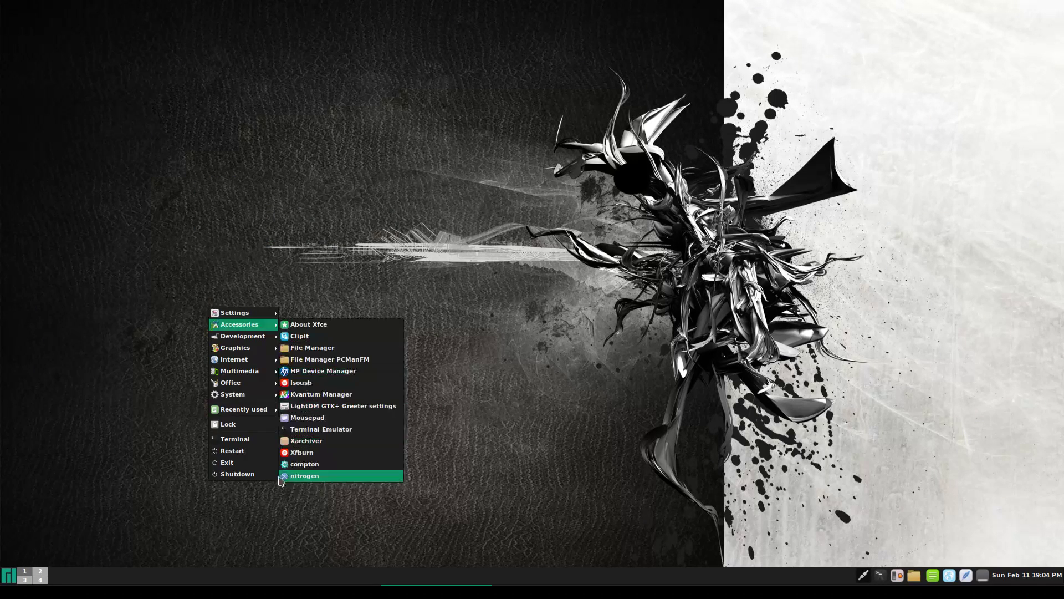
Launch a terminal from the root menu, run htop, centre its window, then close it
left_click(262, 442)
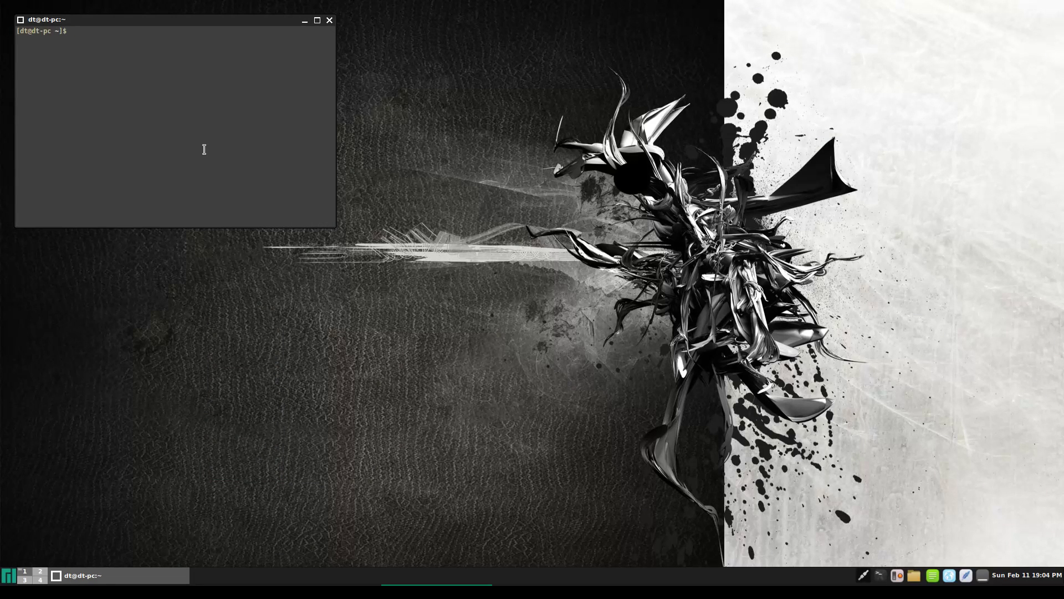
type("htop")
key("Return")
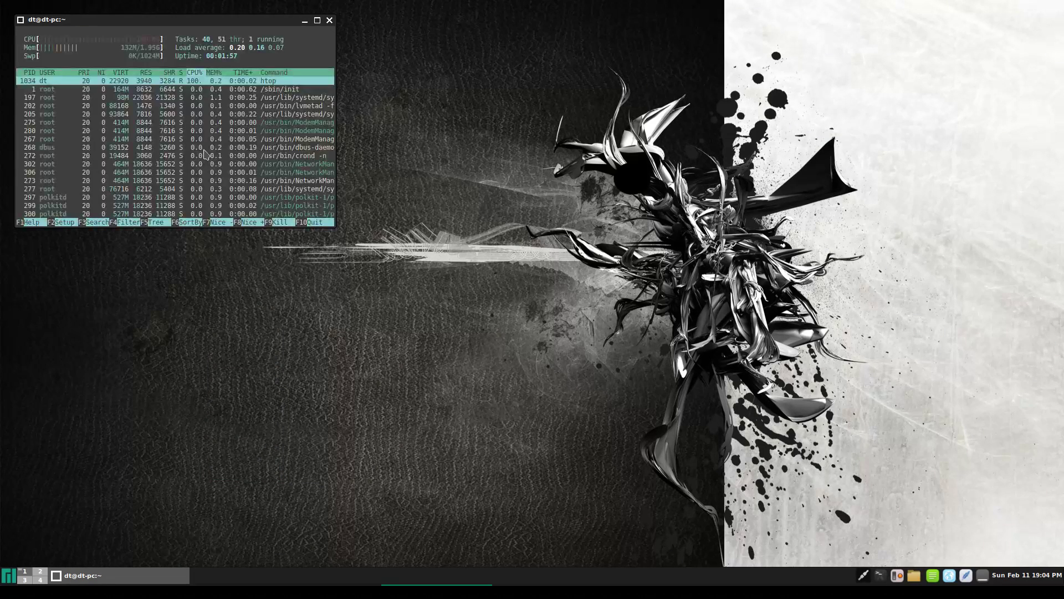
left_click_drag(229, 23, 533, 202)
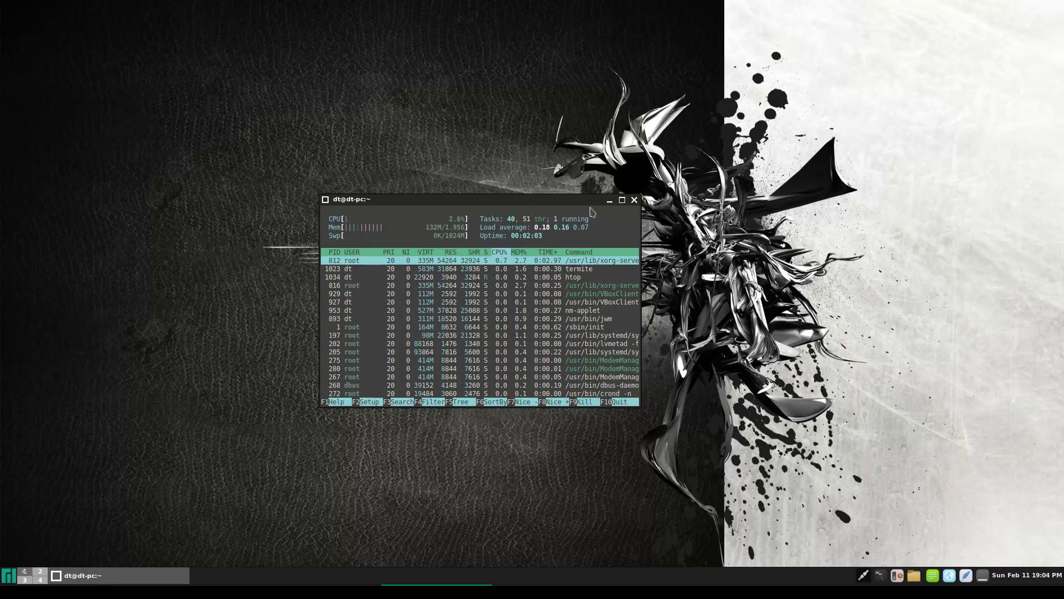
left_click(634, 200)
Exit JWM from the root menu and confirm with OK
right_click(230, 390)
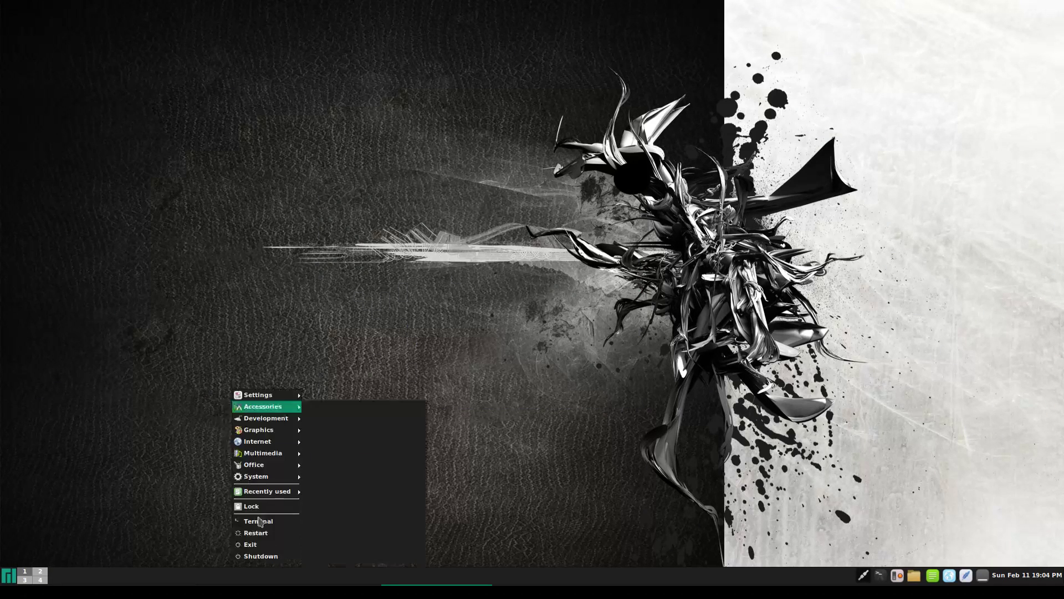
left_click(262, 548)
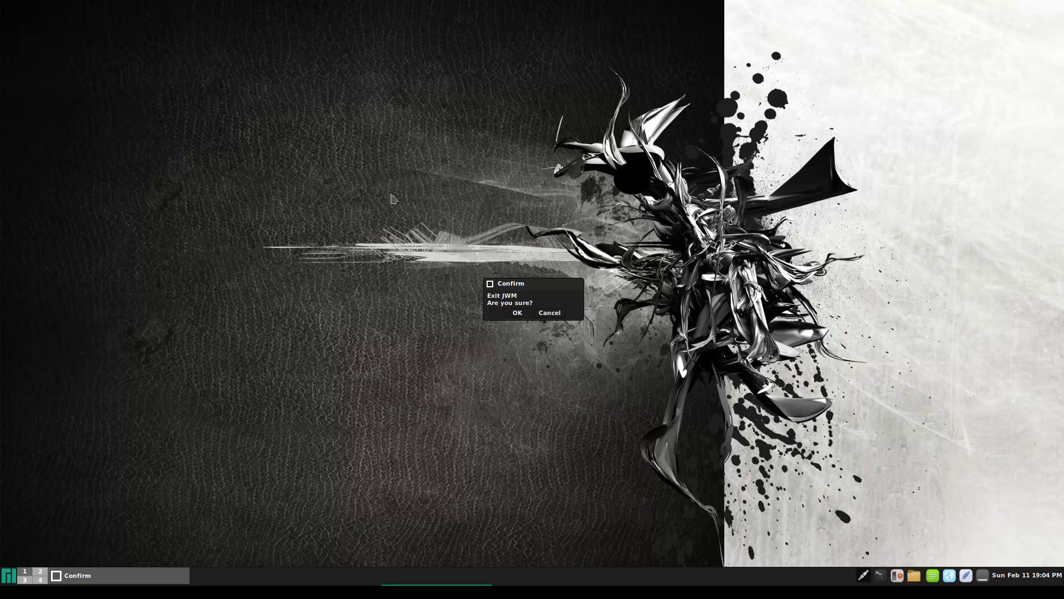
left_click(518, 313)
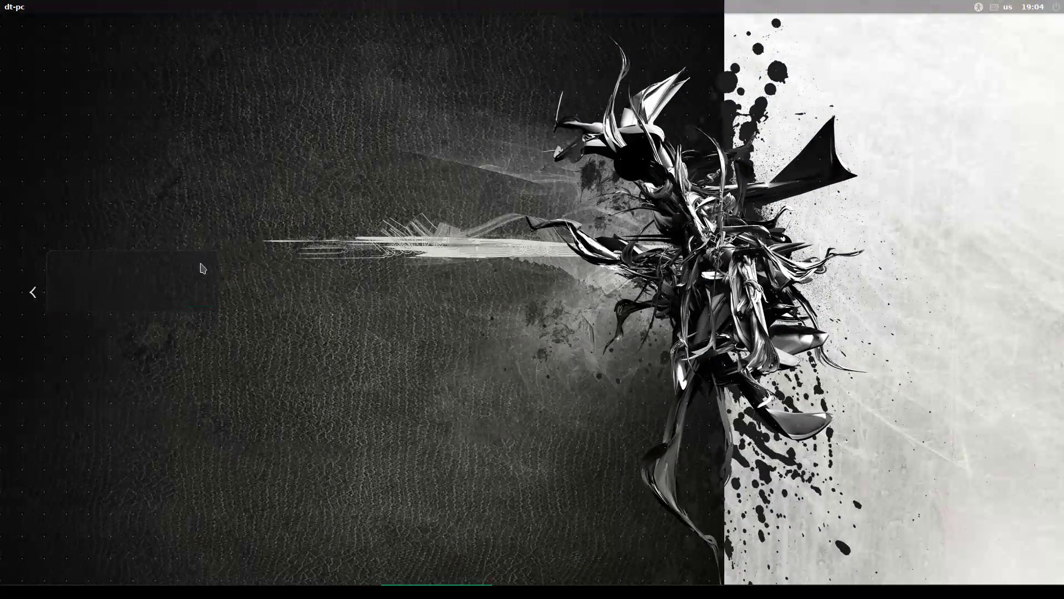
Choose the Openbox session in the greeter, enter the password and log in
left_click(202, 268)
left_click(166, 327)
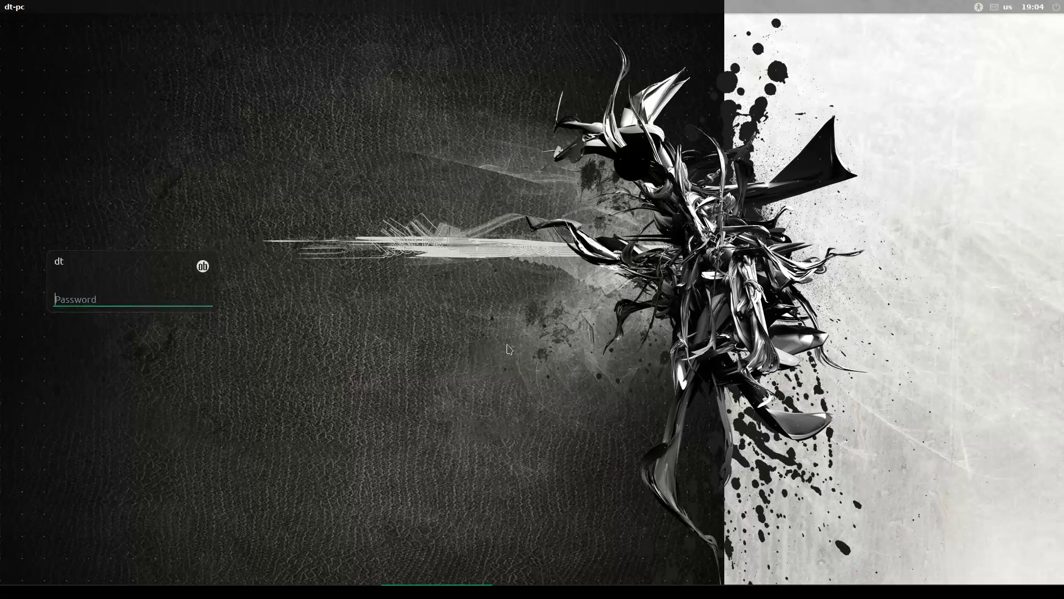
type("••")
key("Return")
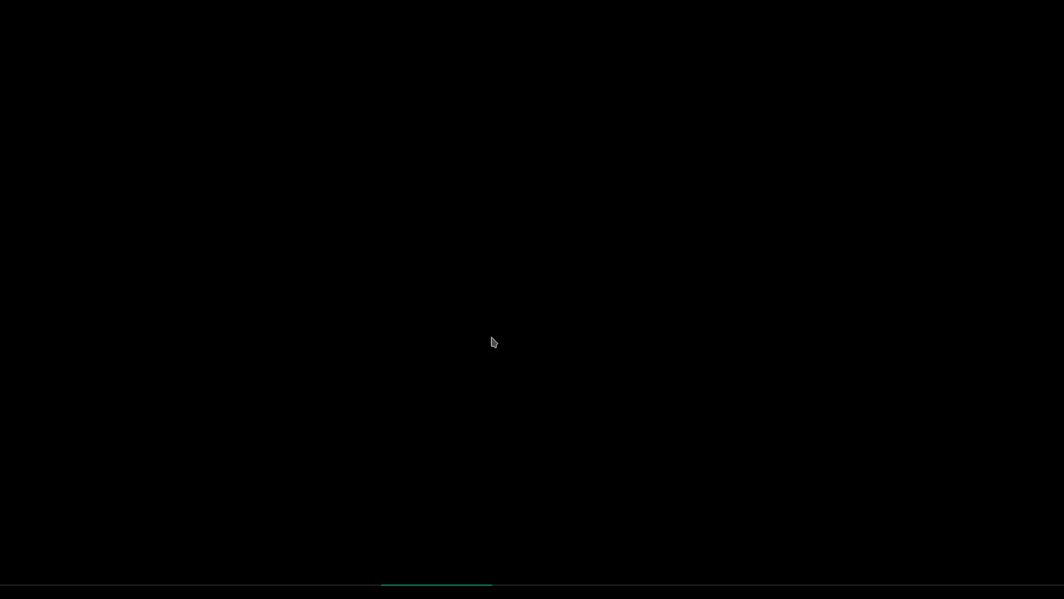
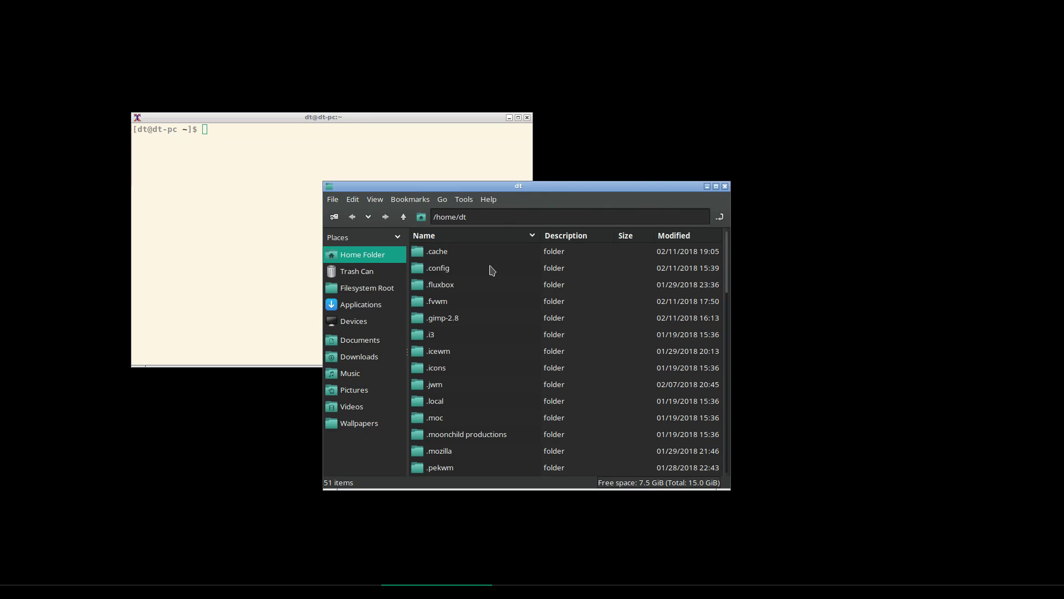
Open the .config folder in PCManFM and move the window down and right
left_click(447, 268)
double_click(448, 268)
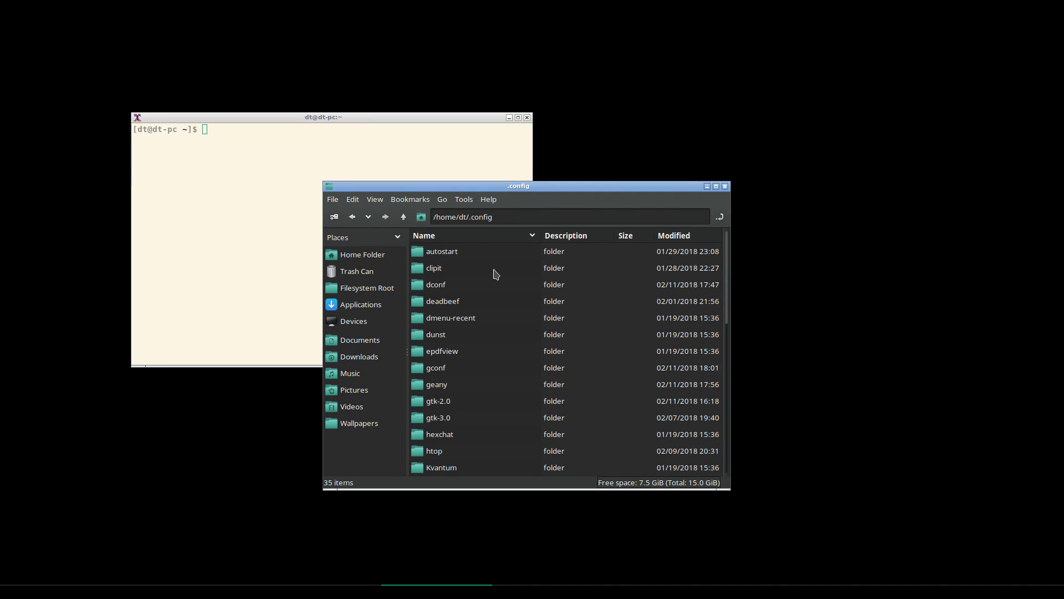
scroll(485, 279, "down", 8)
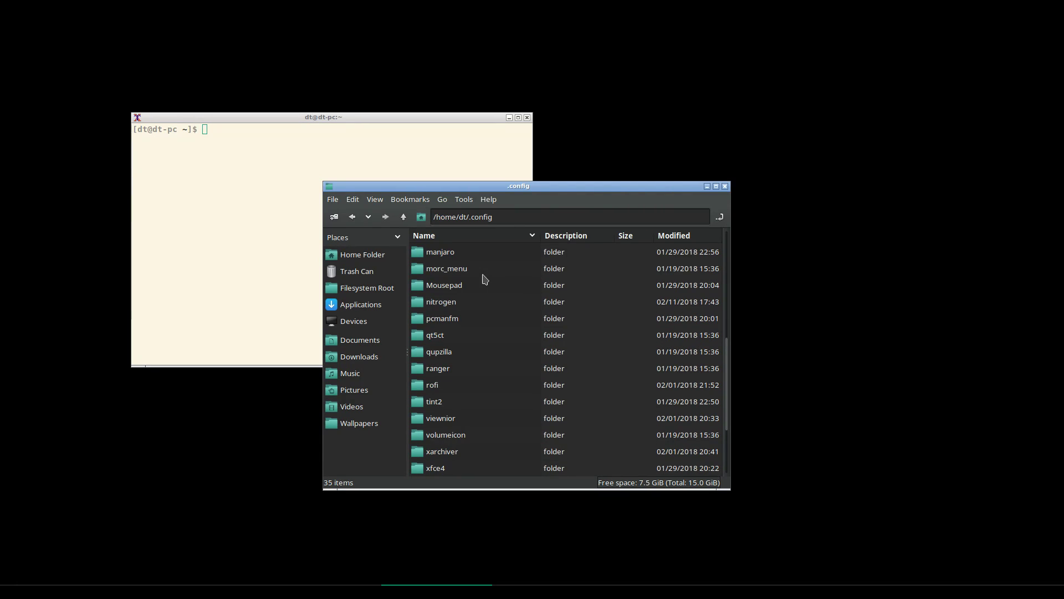
scroll(485, 278, "up", 2)
left_click_drag(508, 190, 525, 210)
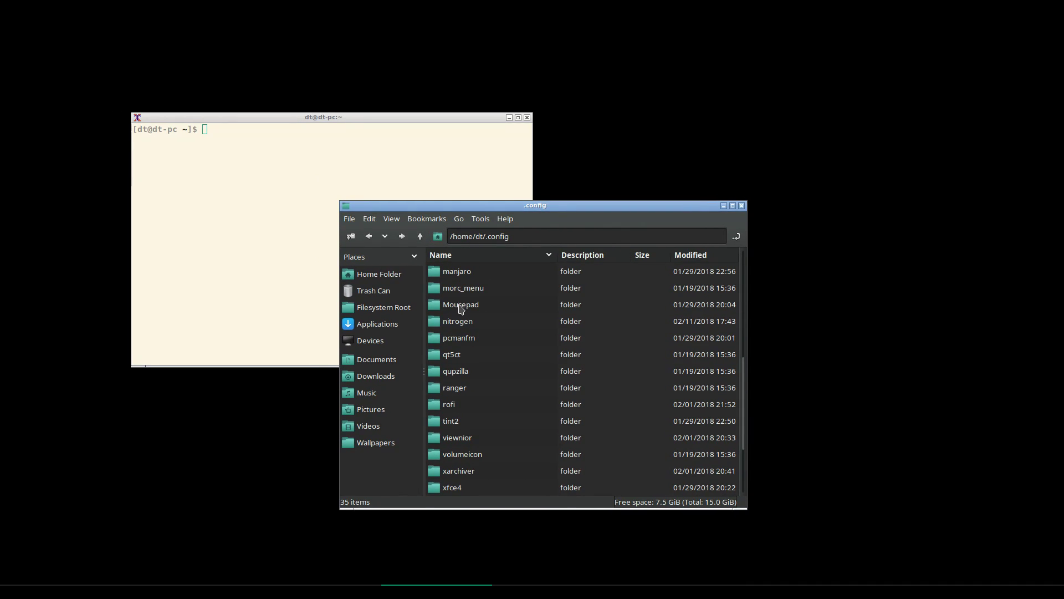
Create a new folder named openbox inside .config and open it
left_click(349, 219)
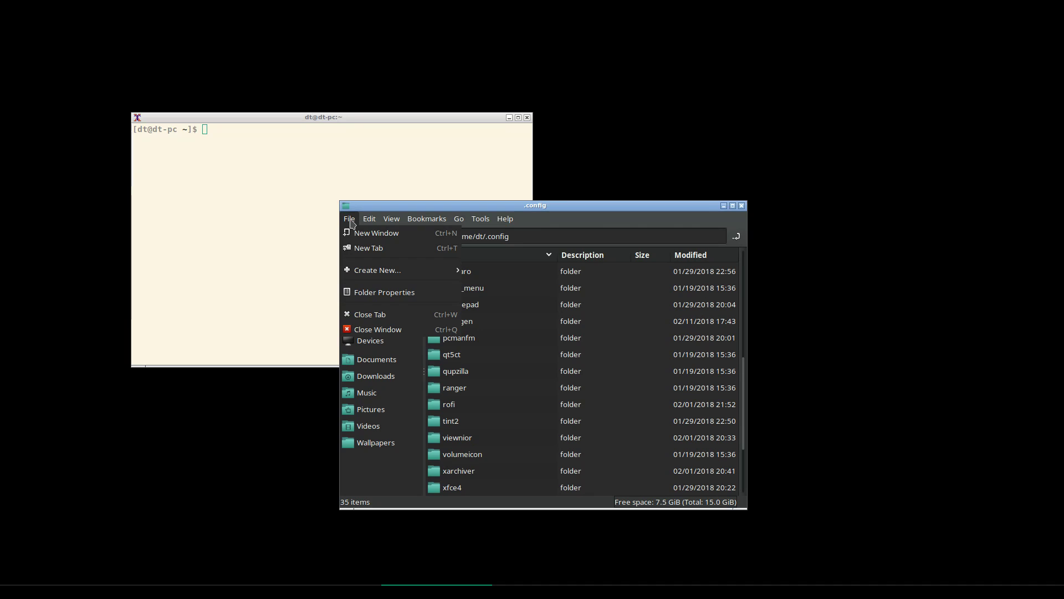
mouse_move(432, 270)
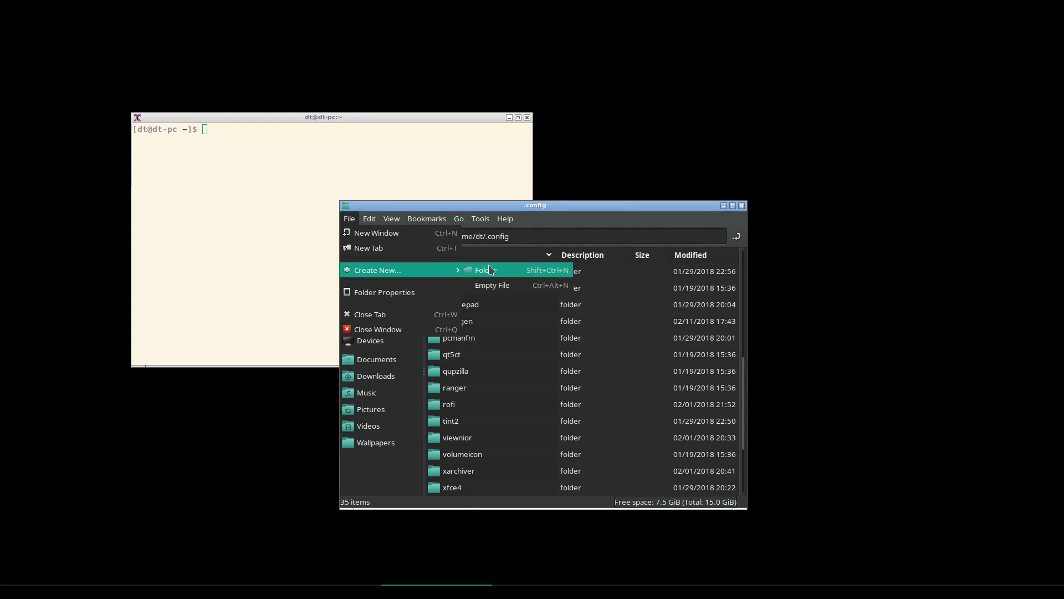
left_click(486, 270)
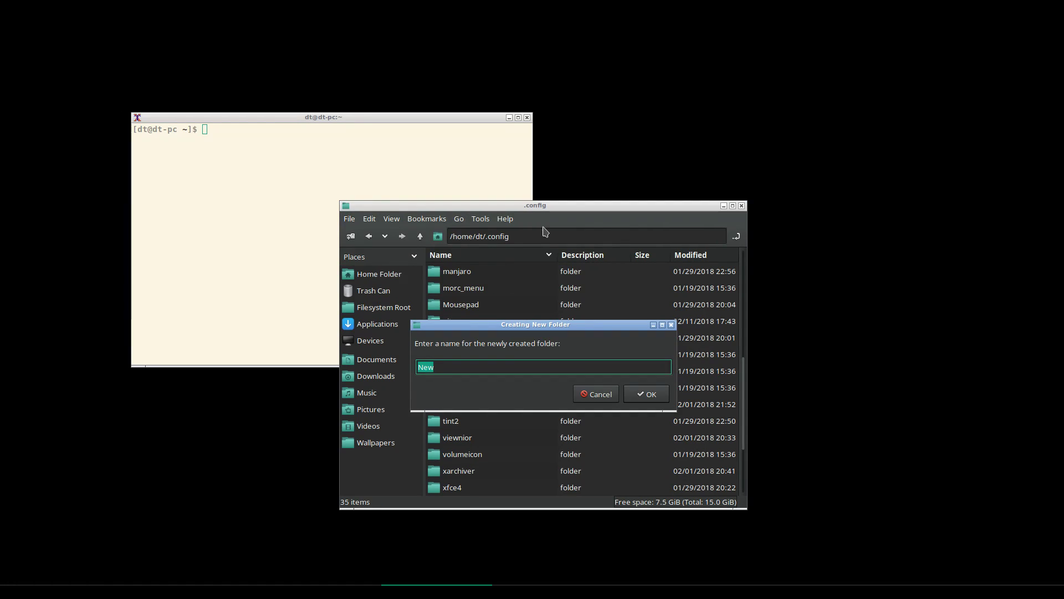
type("openbox")
key("Return")
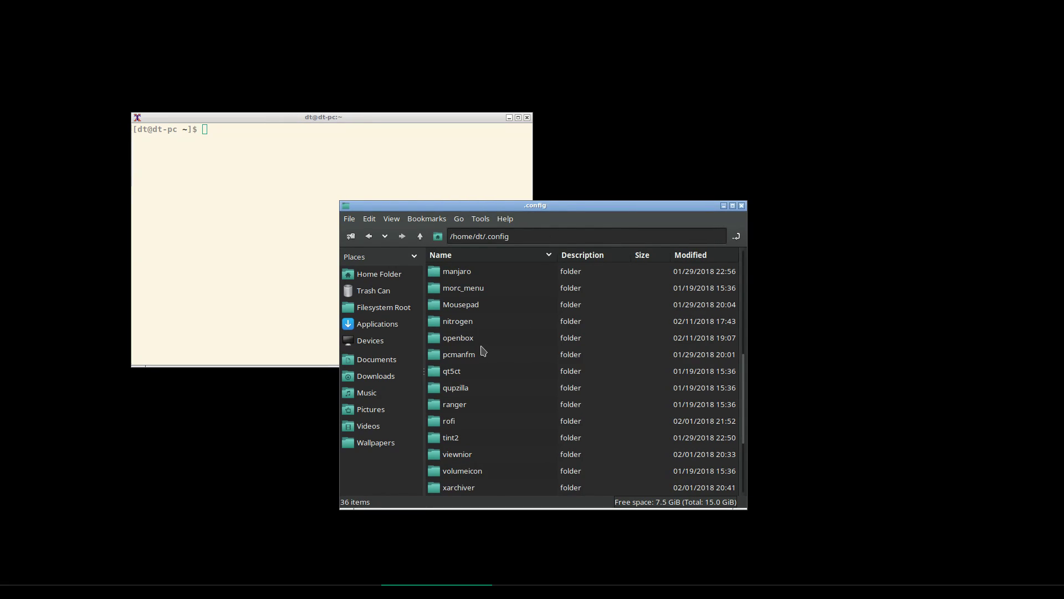
double_click(473, 339)
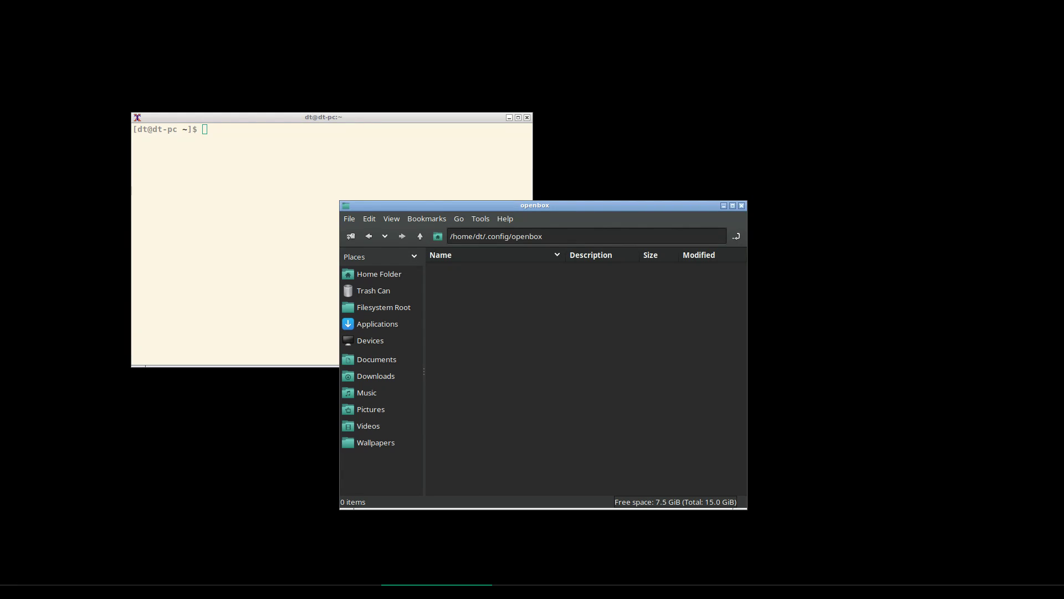
Run 'locate openbox' in the terminal and scroll through the listed paths
left_click(402, 167)
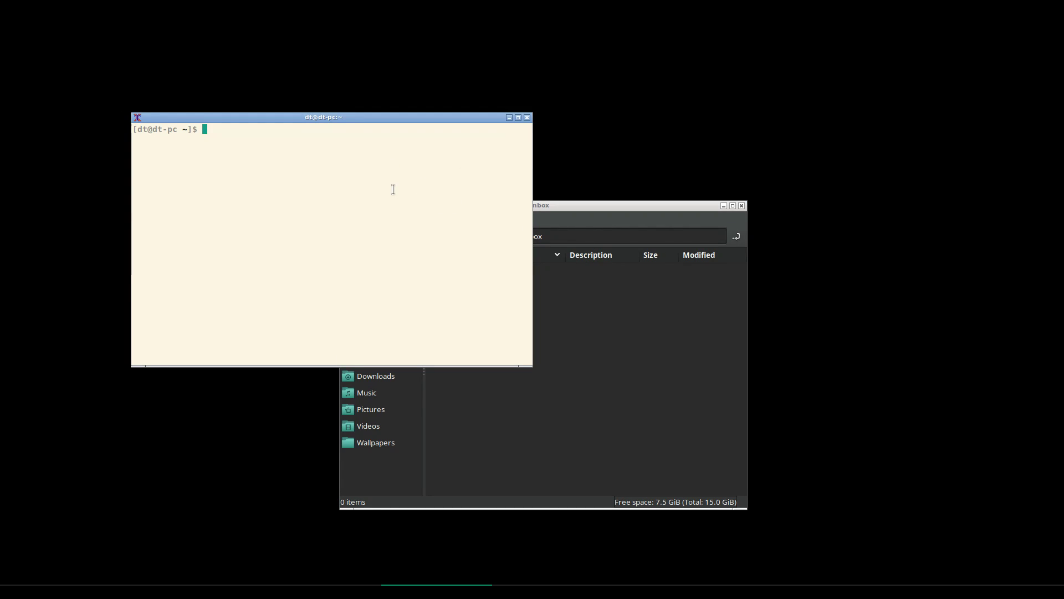
type("locate")
left_click(617, 218)
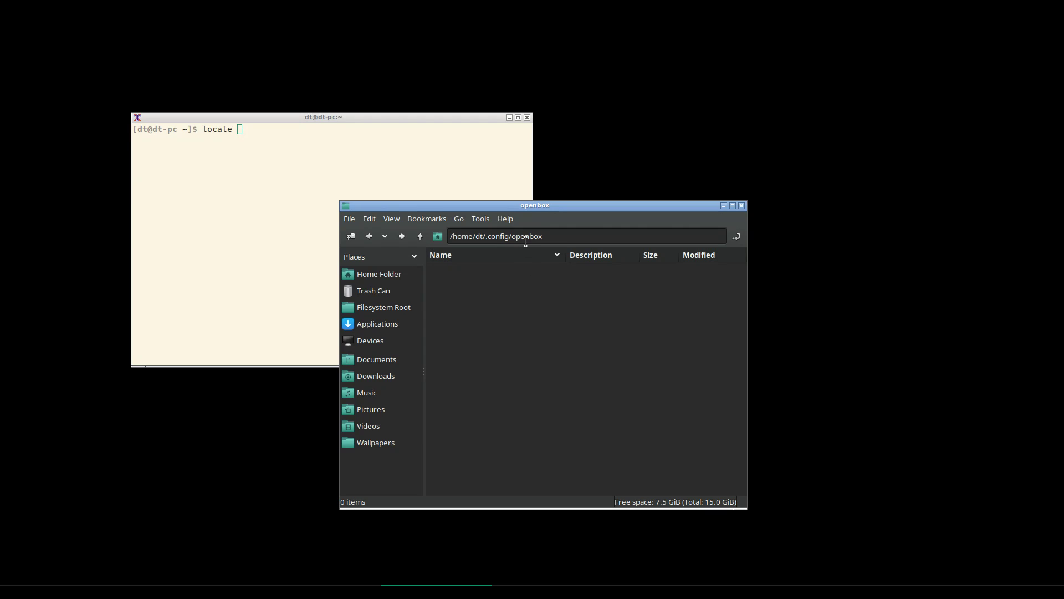
right_click(603, 127)
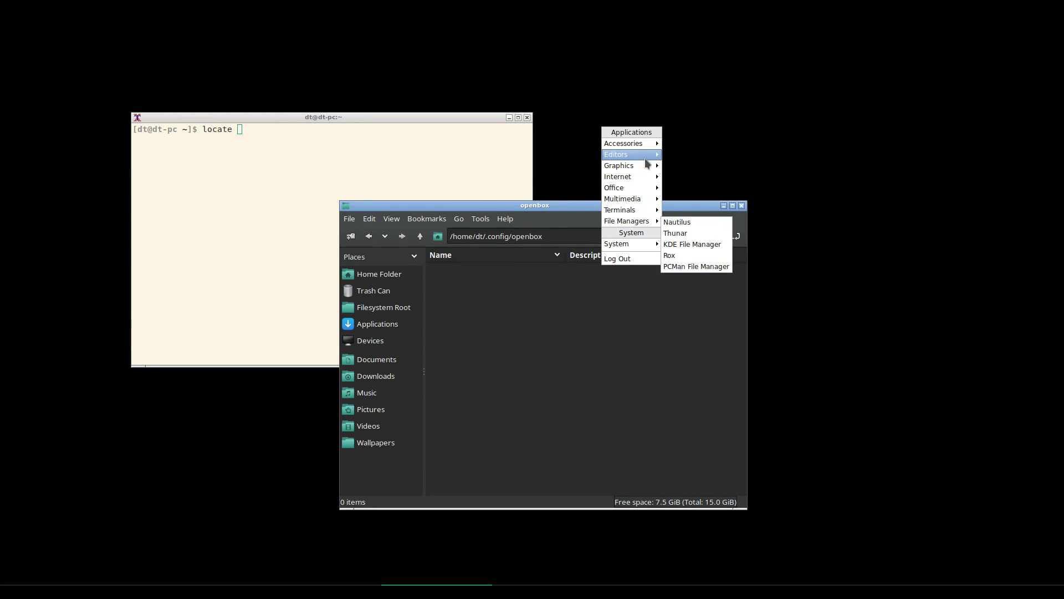
left_click(273, 162)
type("locate ")
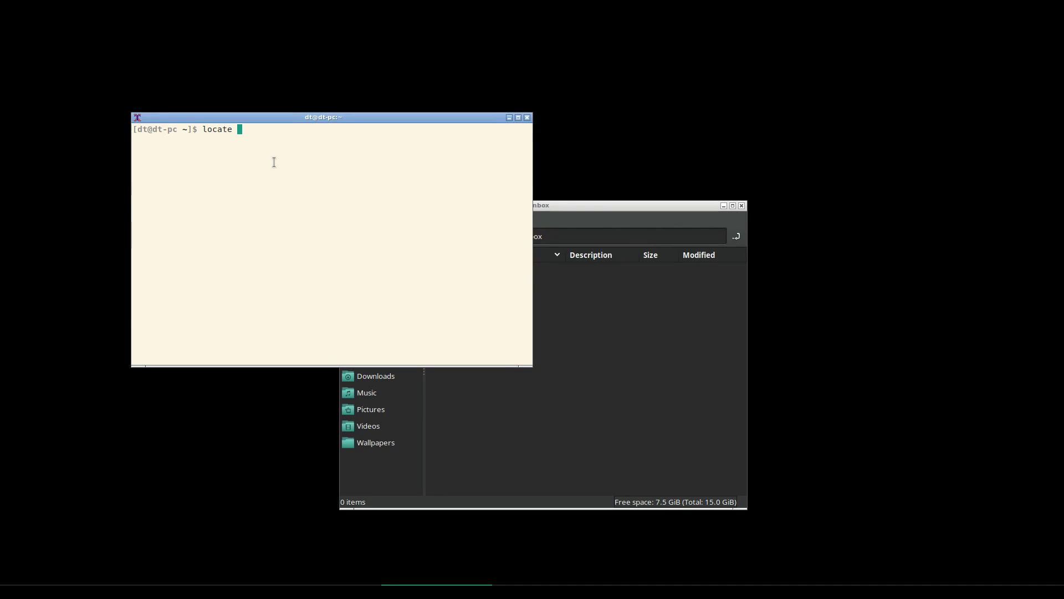
type("openbox")
key("Return")
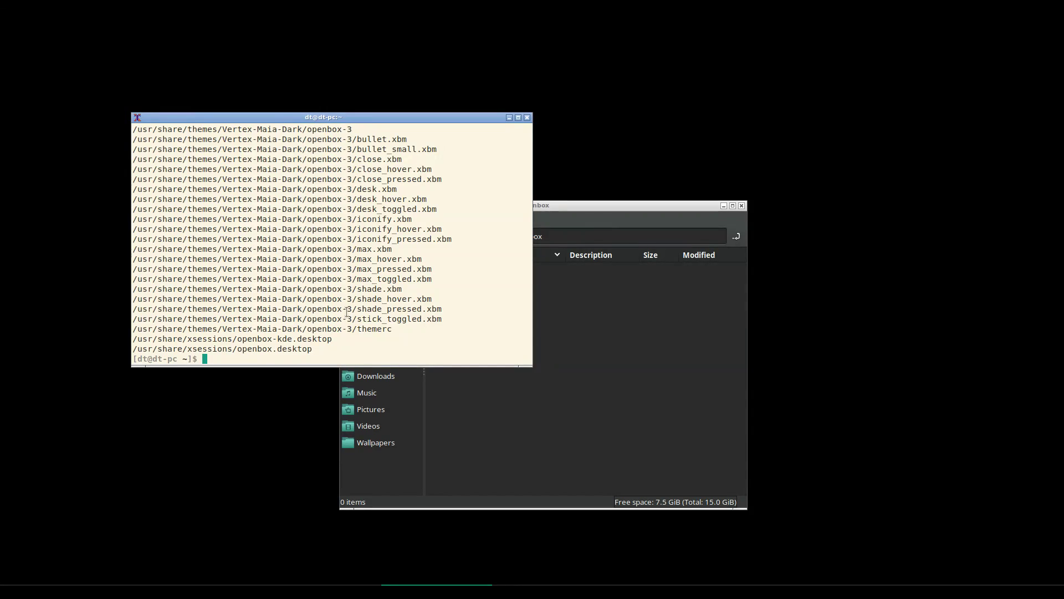
scroll(436, 311, "up", 15)
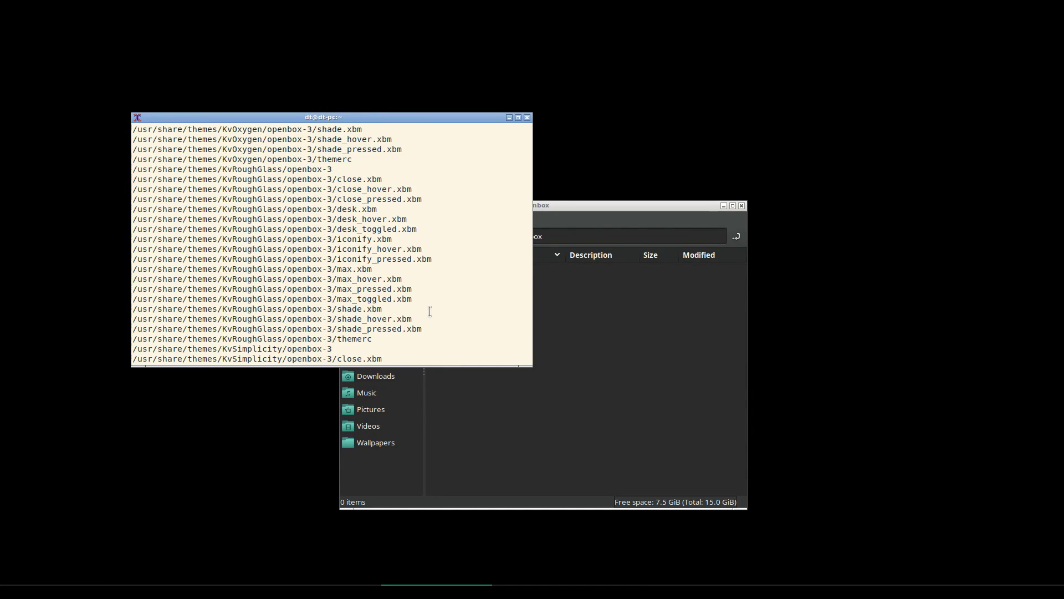
Run 'locate menu.xml' and 'locate rc.xml' to find the default Openbox config files
type("sudo pacman -Syyu")
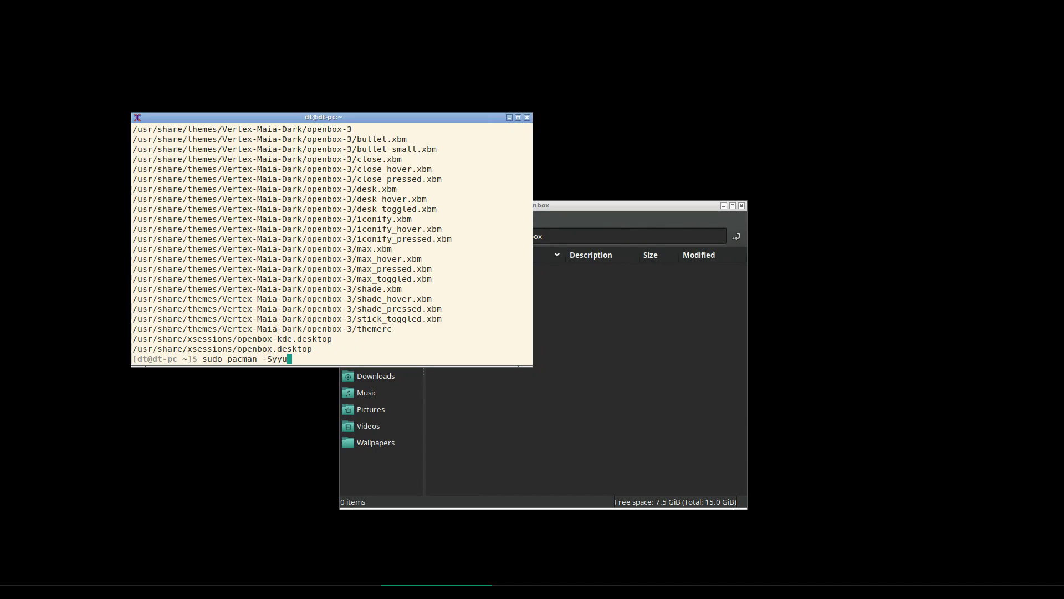
key("BackSpace")
key("BackSpace")
key("BackSpace")
key("BackSpace")
key("BackSpace")
type("-Sy")
key("BackSpace")
key("BackSpace")
key("BackSpace")
key("BackSpace")
key("BackSpace")
key("BackSpace")
key("BackSpace")
key("BackSpace")
key("BackSpace")
key("BackSpace")
key("BackSpace")
key("BackSpace")
key("BackSpace")
key("BackSpace")
key("BackSpace")
type("lcoate")
key("BackSpace")
key("BackSpace")
key("BackSpace")
key("BackSpace")
key("BackSpace")
type("ocate menu.xml")
key("Return")
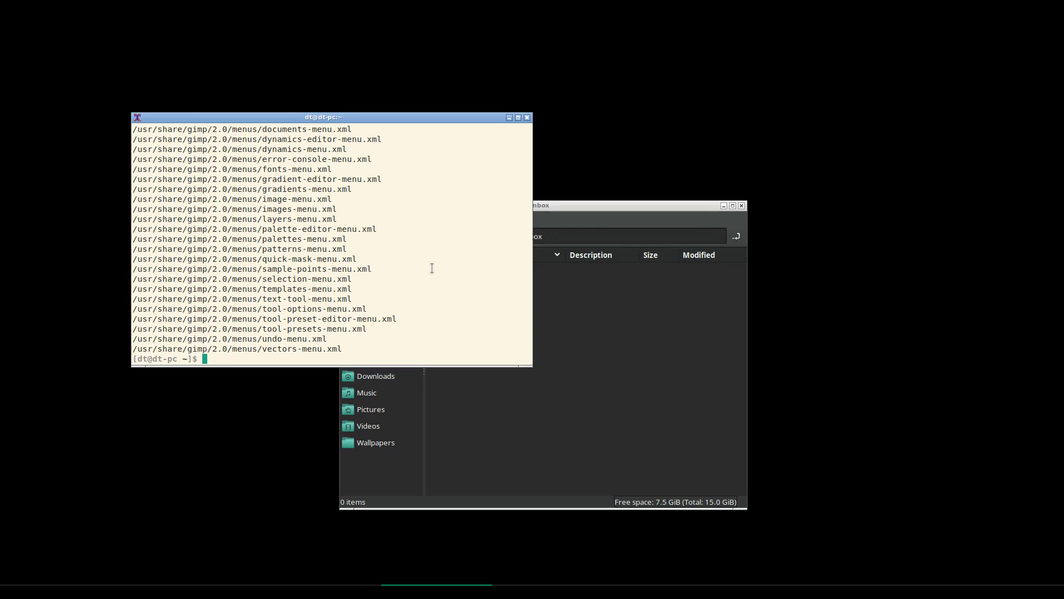
key("Up")
key("Left")
key("Left")
key("Left")
key("Left")
key("BackSpace")
key("BackSpace")
key("BackSpace")
key("BackSpace")
type("rc")
key("Return")
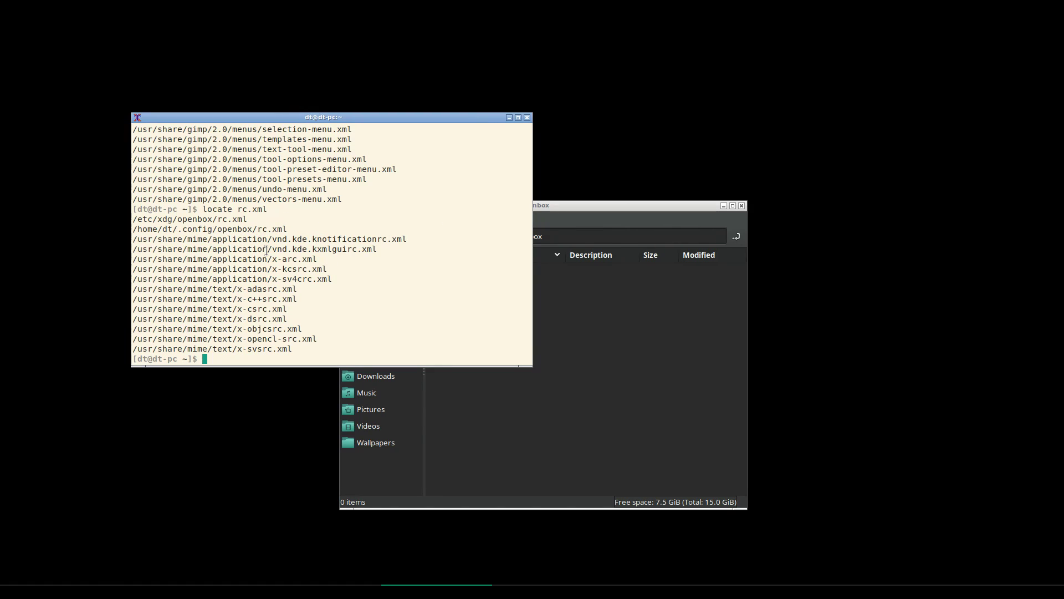
Open /etc/xdg/openbox in a root PCManFM with 'sudo pcmanfm /etc/xdg/openbox' and authenticate
triple_click(184, 219)
type("sudo pcmanfm /e")
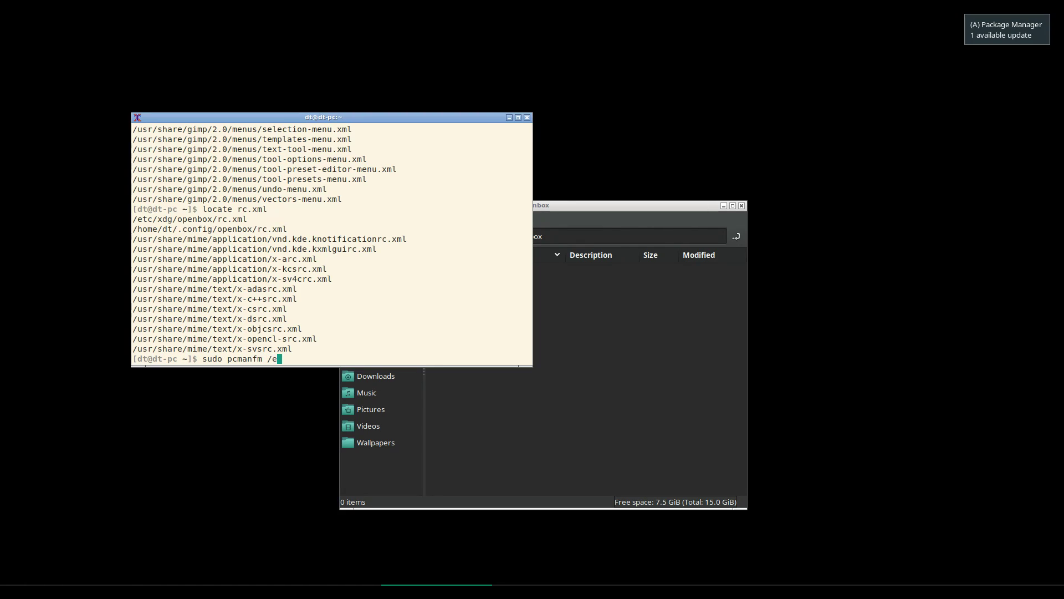
type("tc/xdg/openbox")
key("Return")
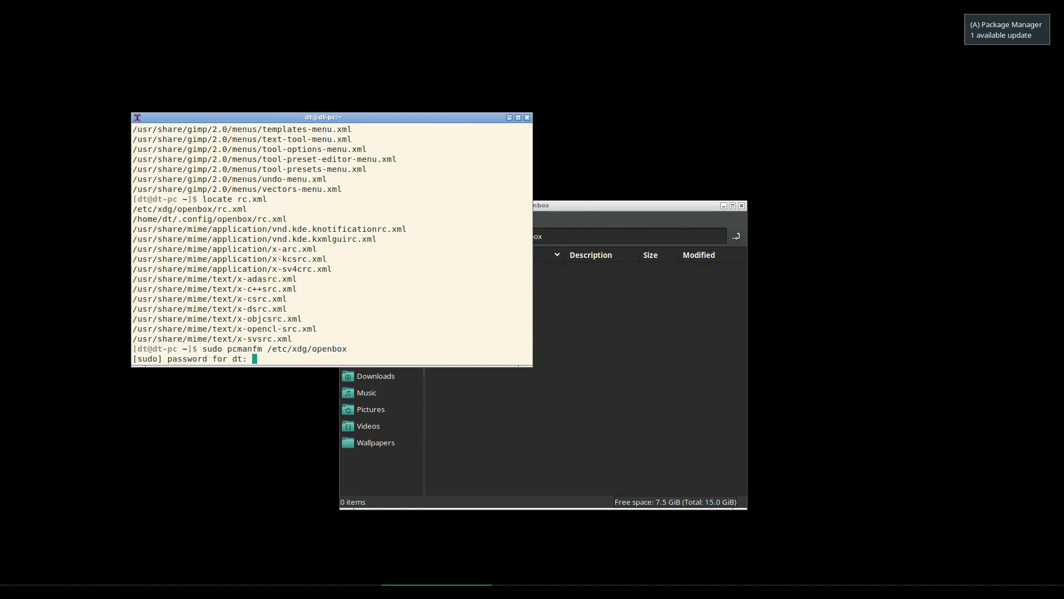
key("Return")
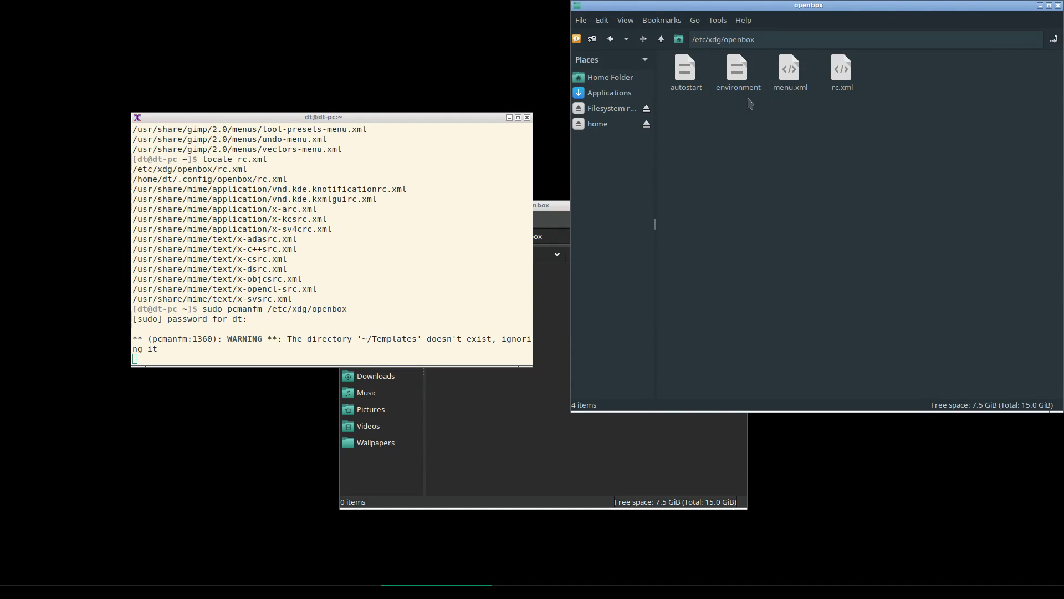
Select menu.xml and rc.xml in /etc/xdg/openbox and copy them into /home/dt/.config/openbox
left_click_drag(821, 8, 805, 59)
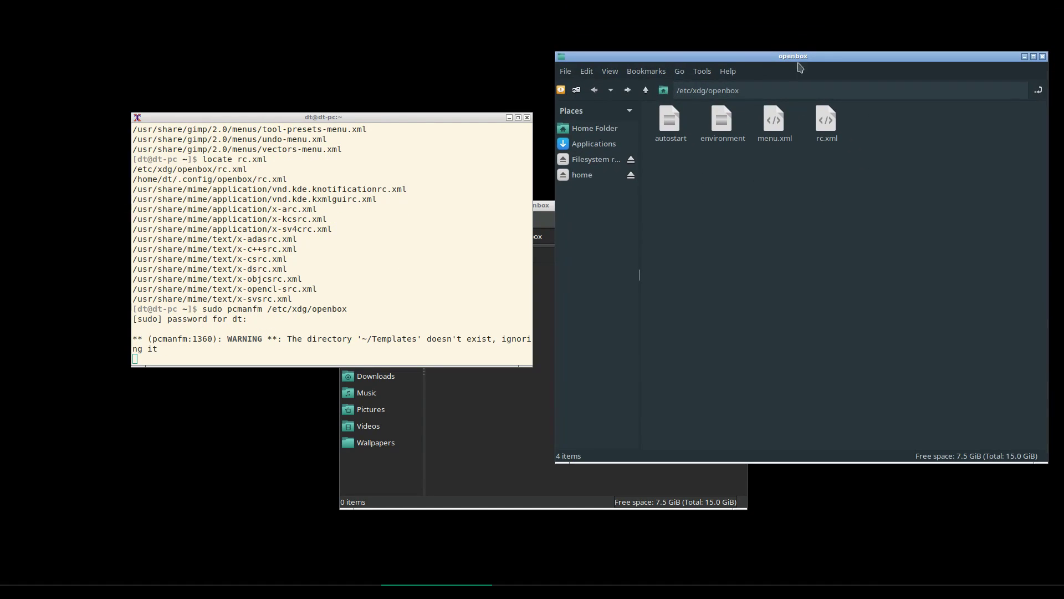
left_click_drag(836, 149, 679, 131)
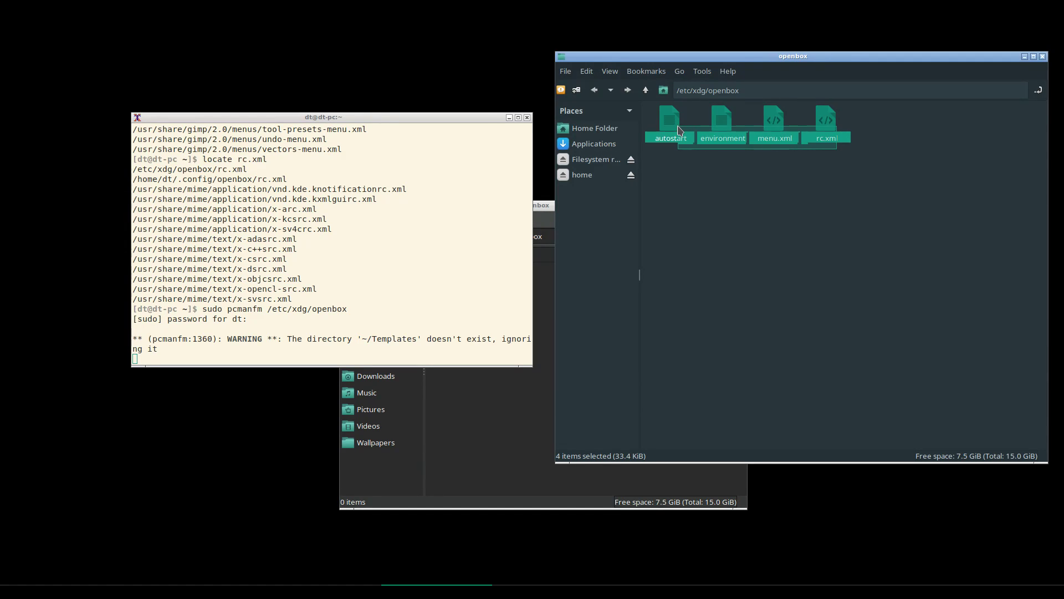
left_click(760, 156)
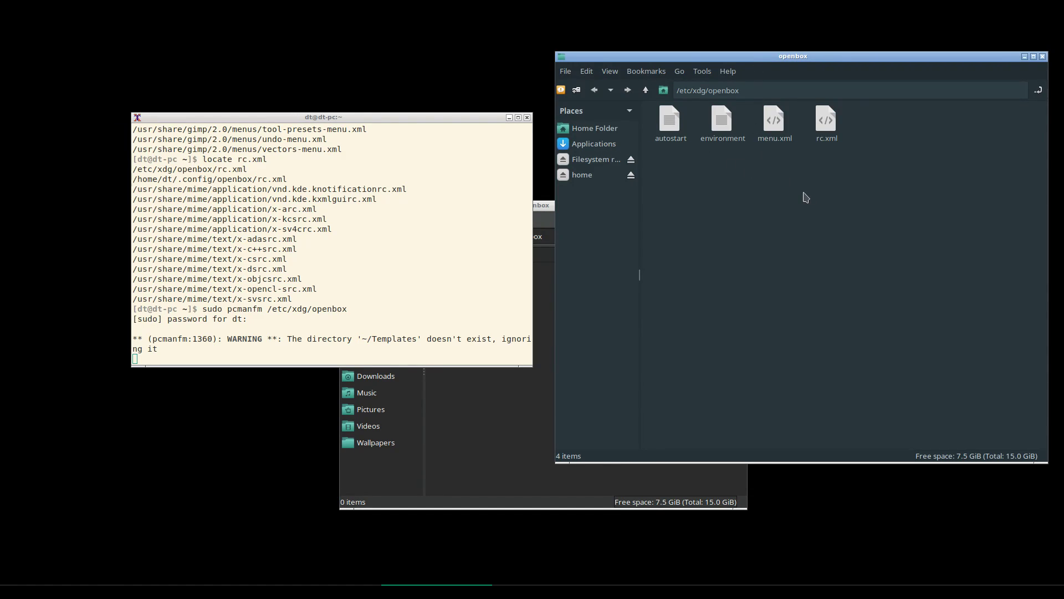
left_click_drag(843, 146, 527, 410)
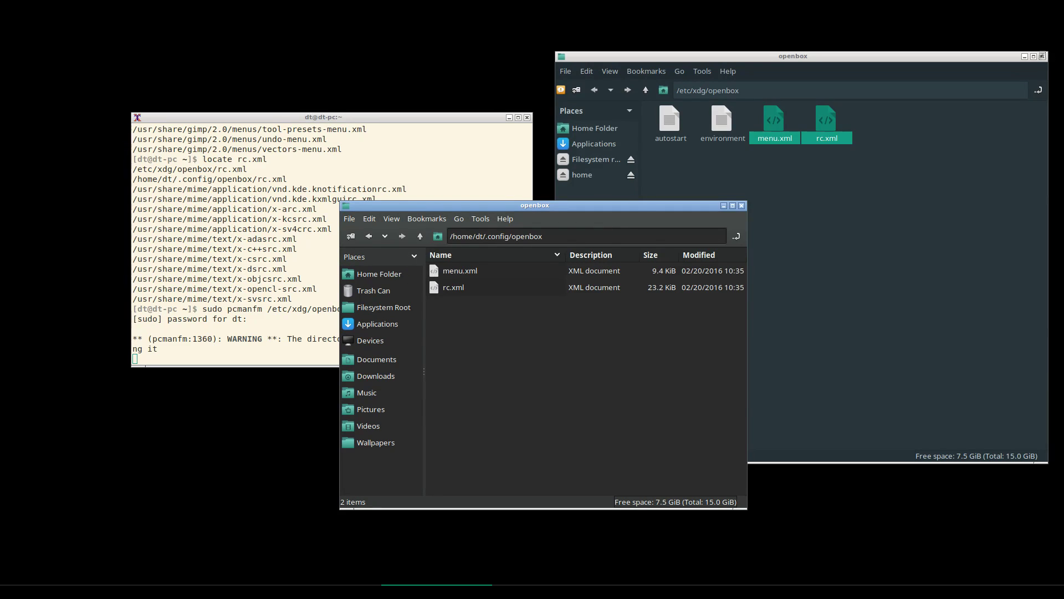
left_click(1043, 58)
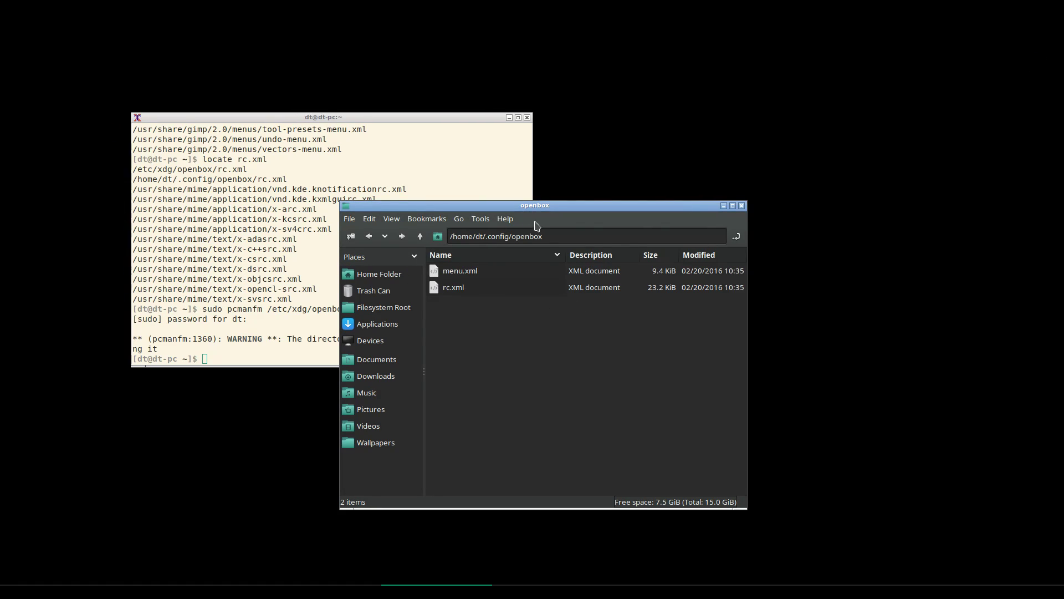
left_click_drag(573, 195, 786, 133)
Open menu.xml in Geany and close the openbox.conkyrc tab
right_click(690, 203)
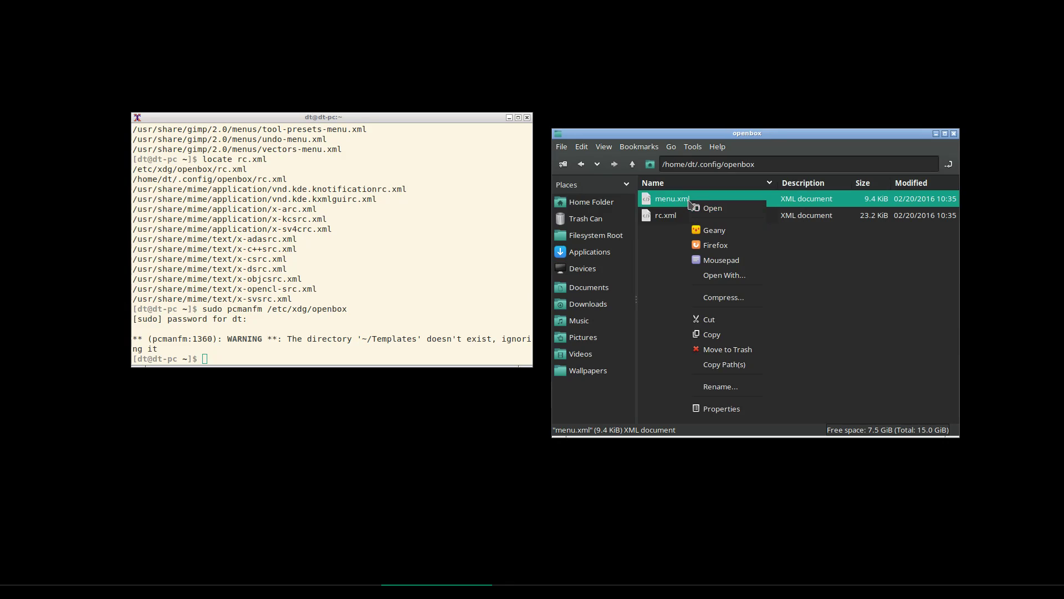
left_click(709, 231)
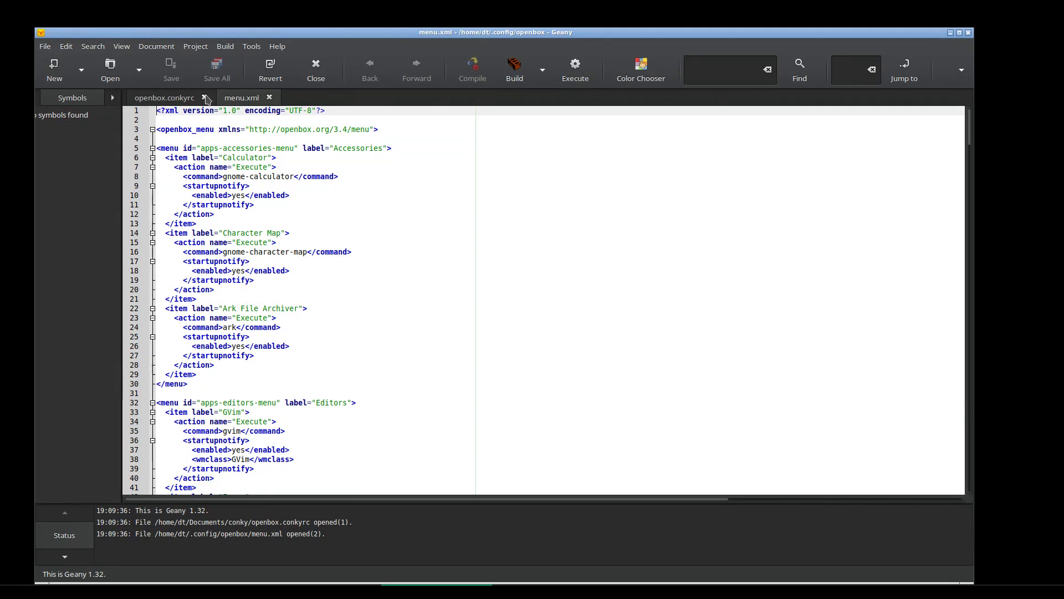
left_click(204, 98)
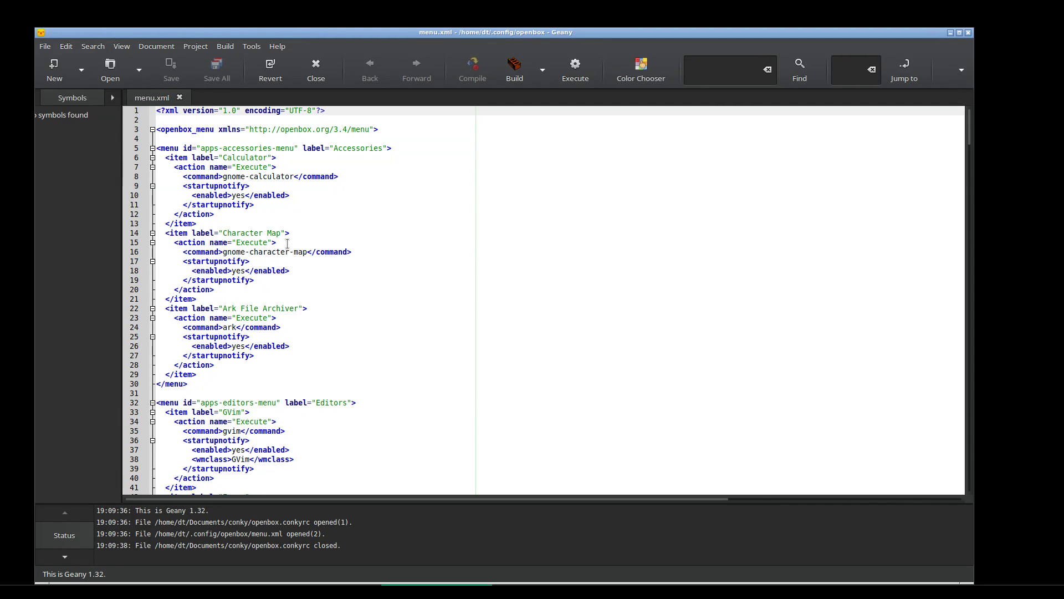
scroll(287, 243, "down", 13)
scroll(287, 244, "up", 13)
Show the Openbox desktop menu to compare it with menu.xml, then dismiss it
right_click(588, 3)
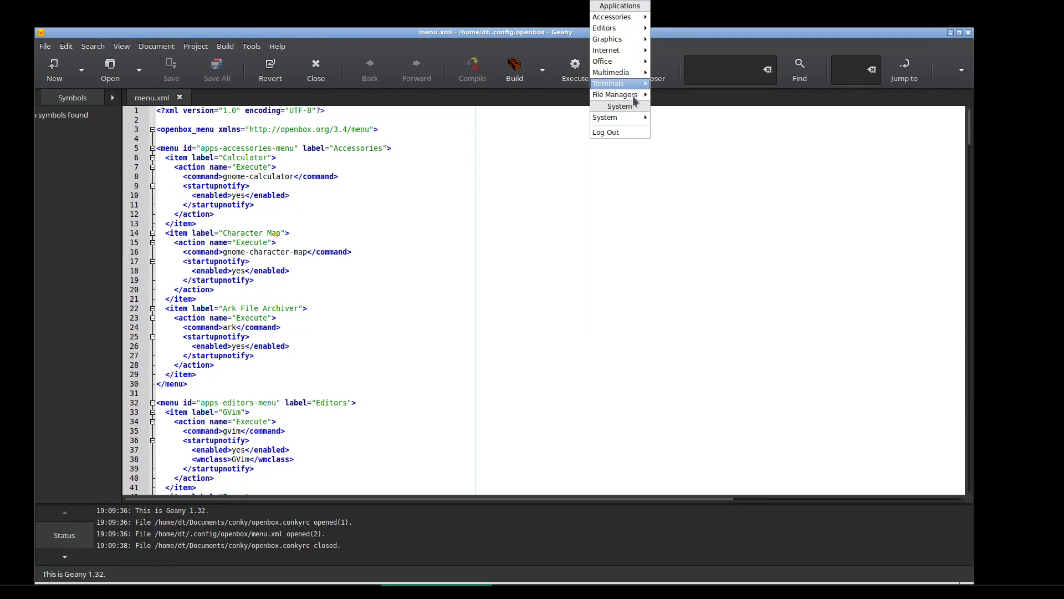
mouse_move(636, 20)
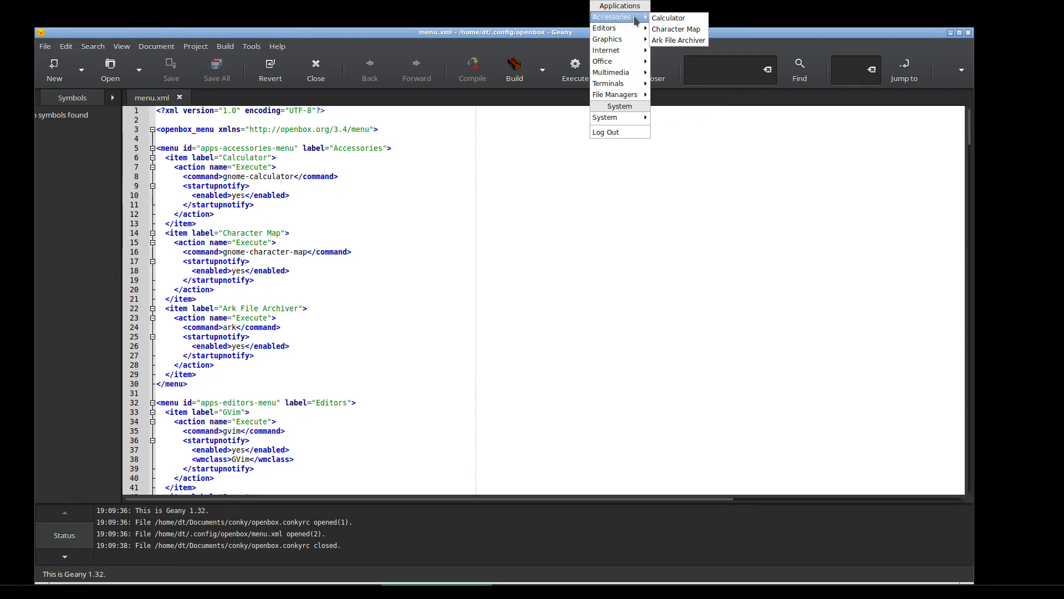
left_click(405, 239)
scroll(382, 200, "down", 3)
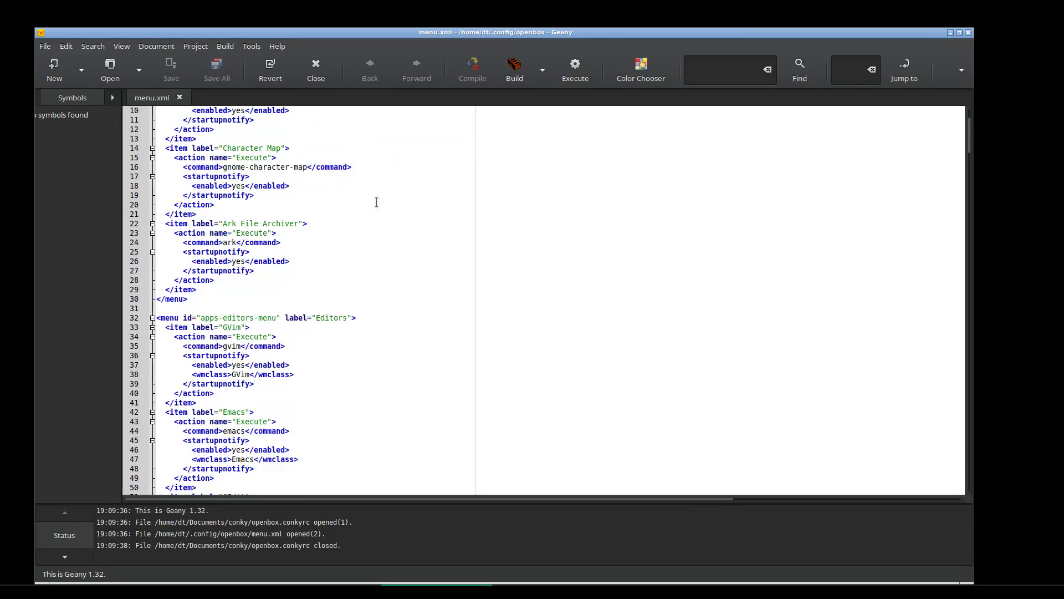
scroll(382, 199, "up", 3)
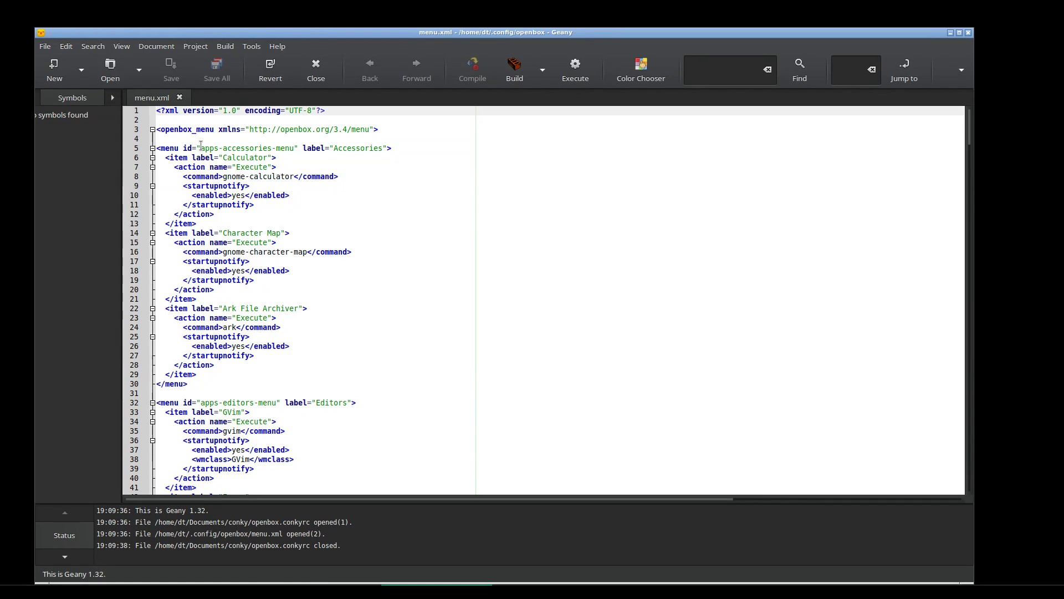
Select the Accessories menu id on line 5 and compare it with the Openbox root menu
left_click_drag(201, 148, 295, 151)
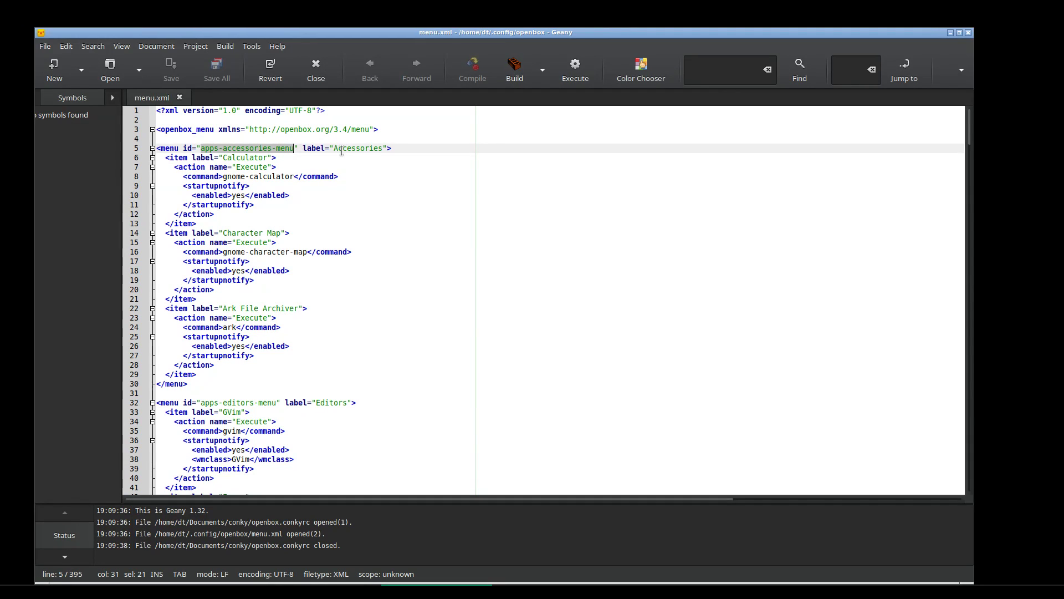
right_click(441, 13)
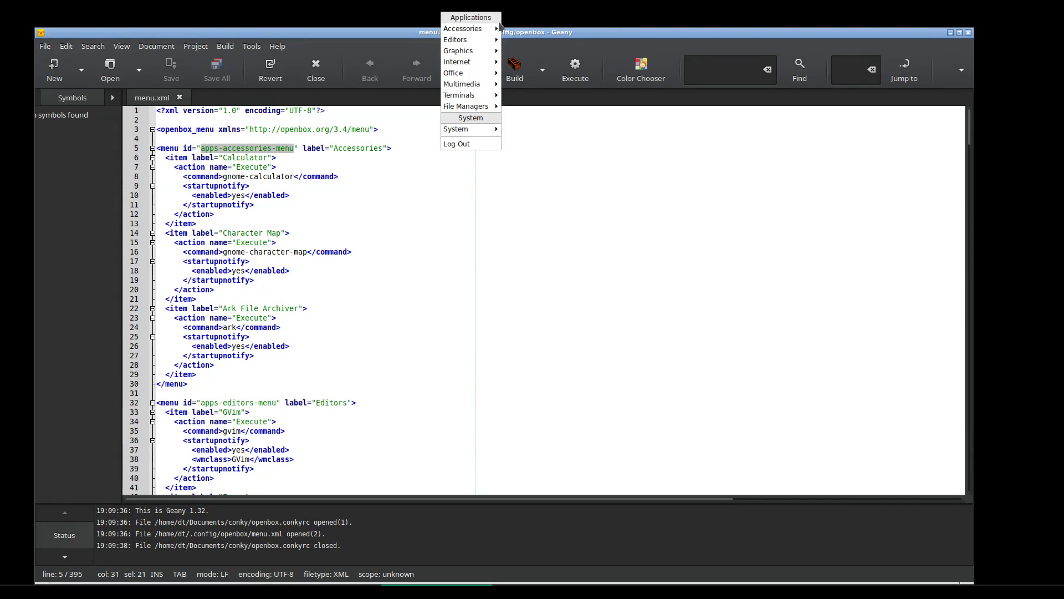
left_click(346, 145)
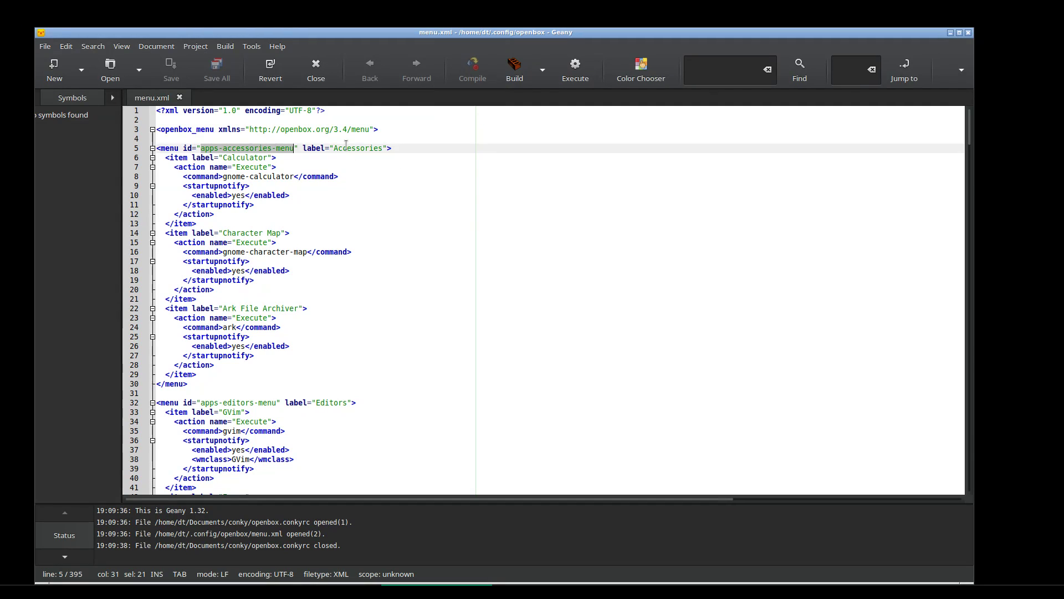
left_click(346, 145)
triple_click(346, 145)
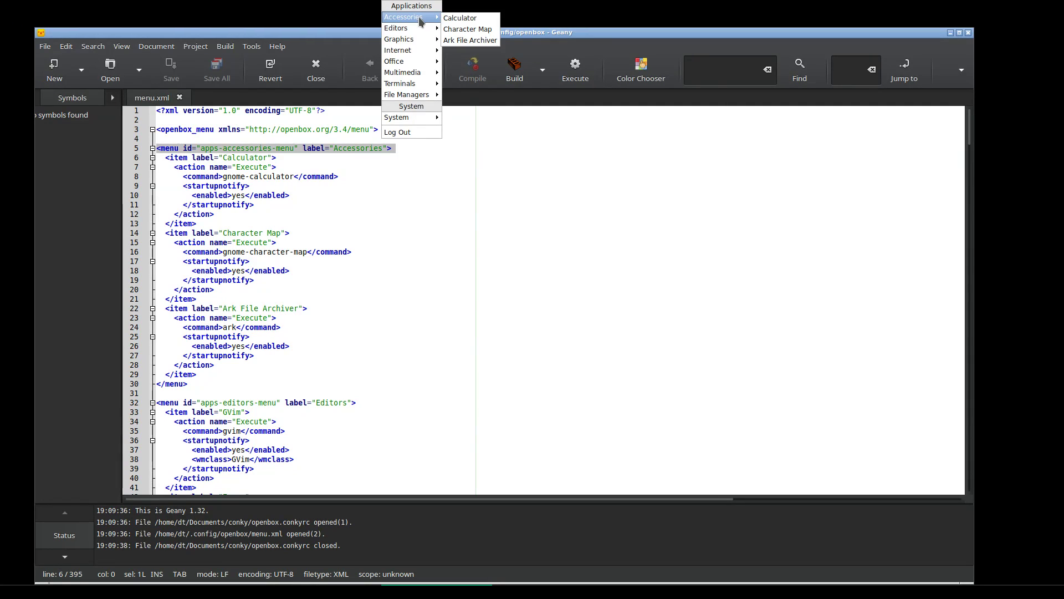
left_click(394, 273)
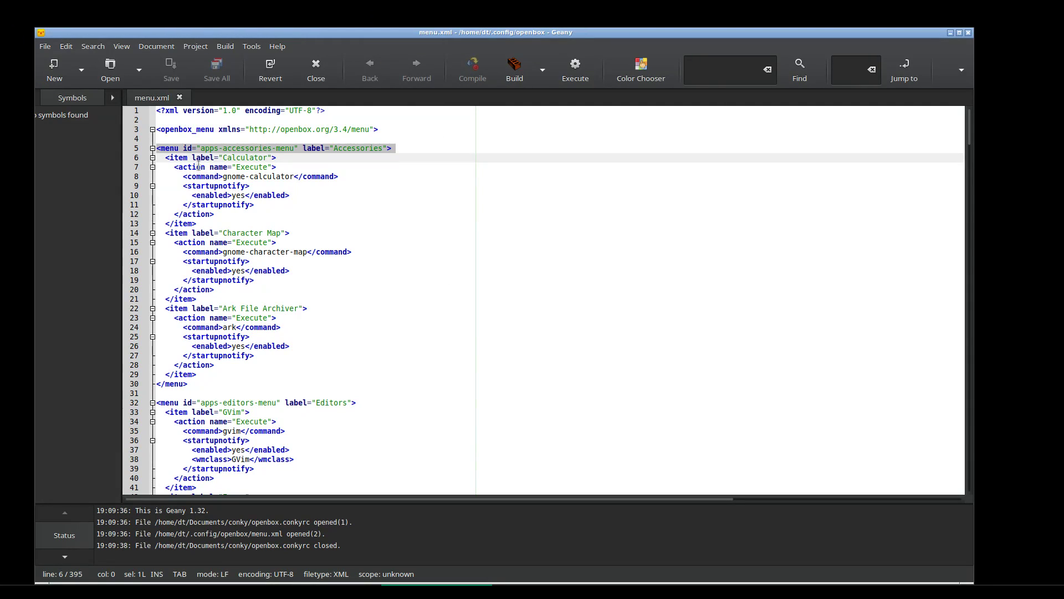
Try an icon="" attribute before id on line 5, remove it, and save menu.xml
left_click(184, 148)
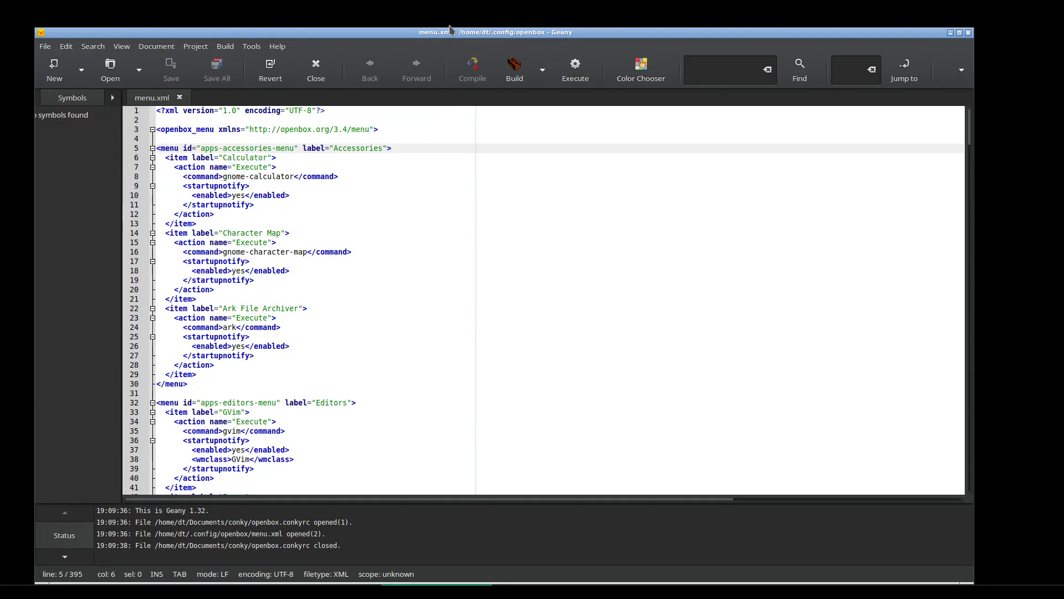
type("icon")
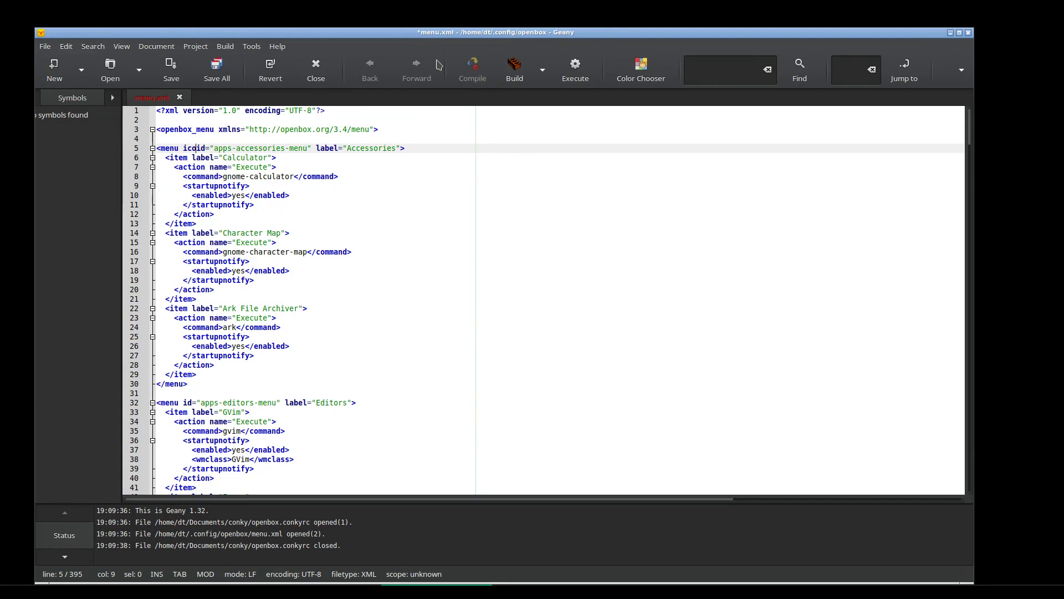
key("BackSpace")
type("=\"\"")
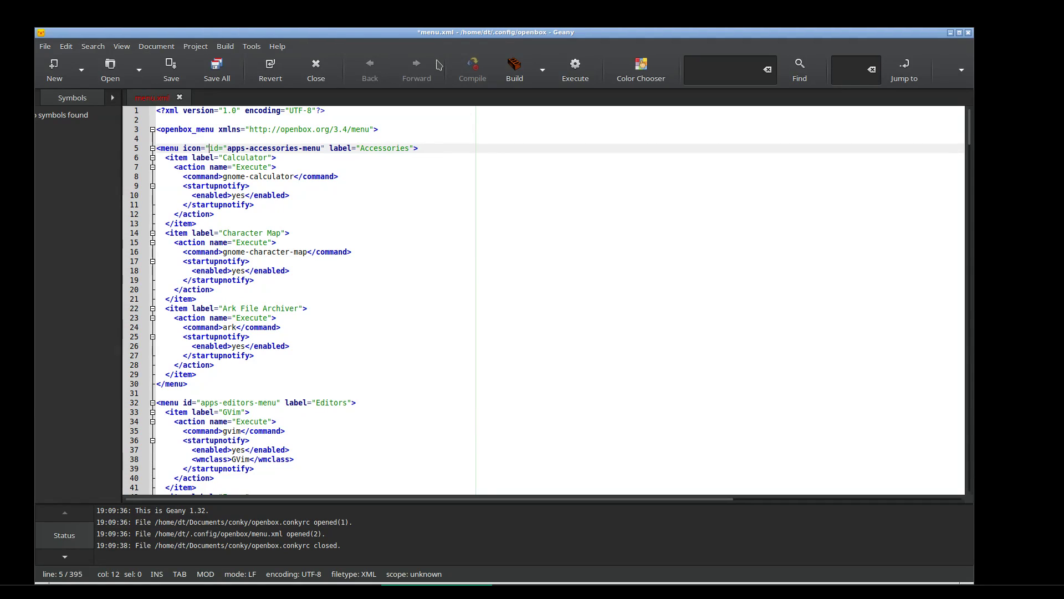
key("Left")
key("Left")
key("Left")
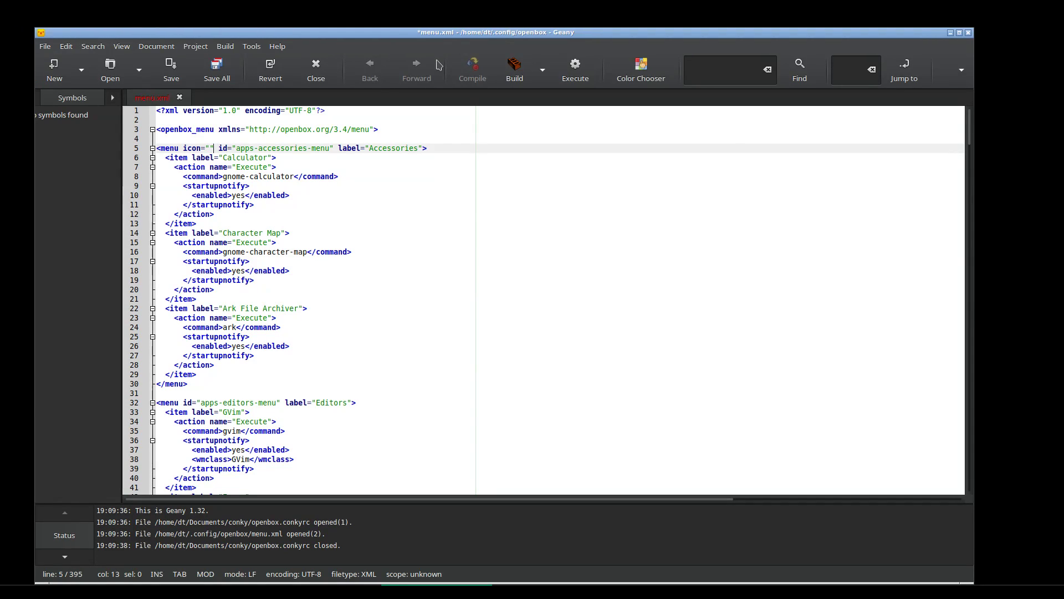
key("Delete")
key("BackSpace")
key("BackSpace")
key("BackSpace")
key("BackSpace")
key("BackSpace")
key("BackSpace")
key("BackSpace")
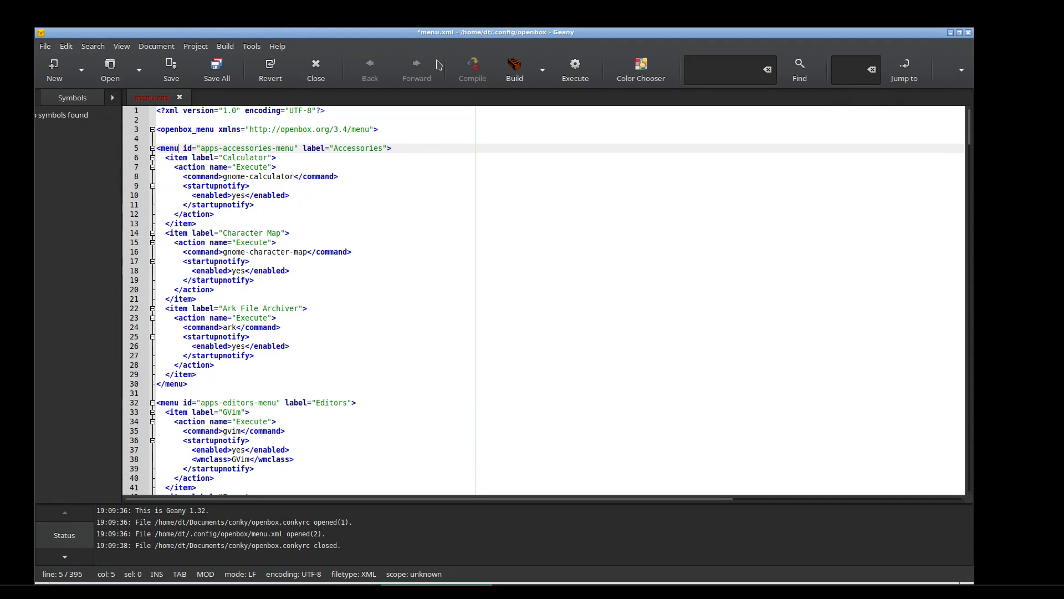
left_click(173, 71)
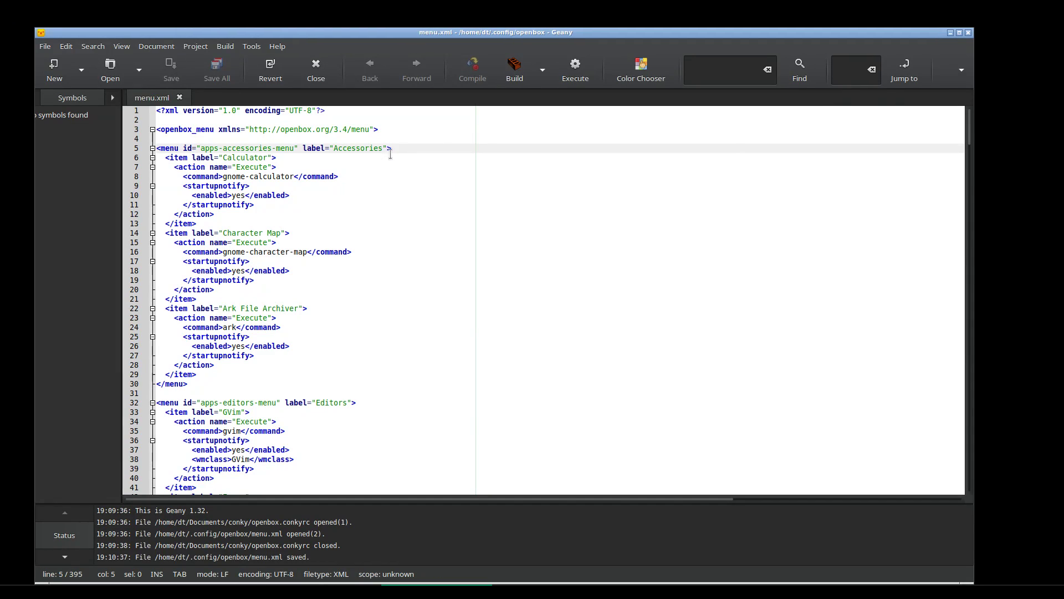
right_click(424, 11)
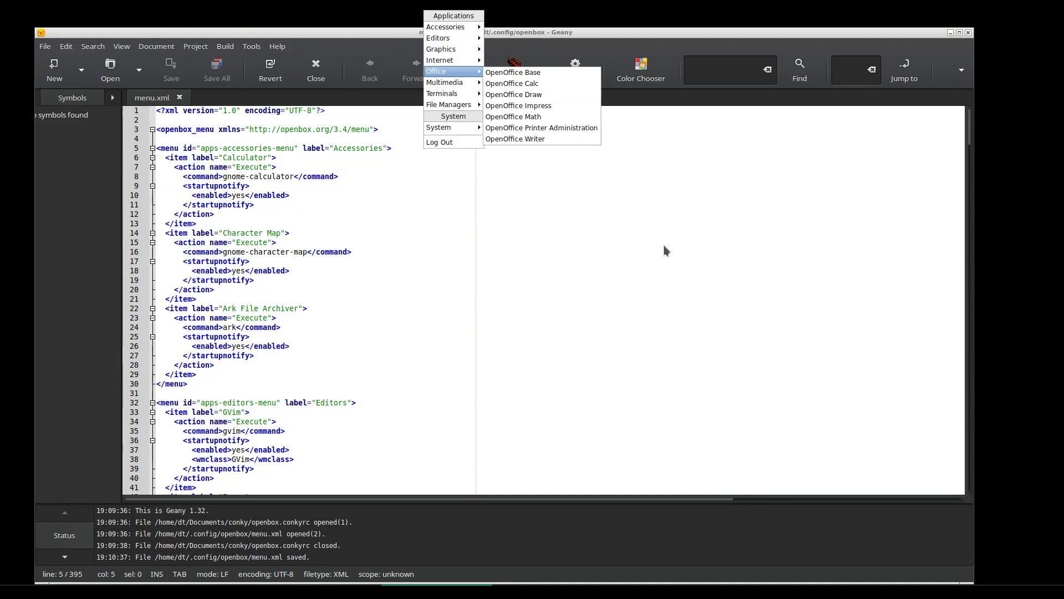
left_click(547, 143)
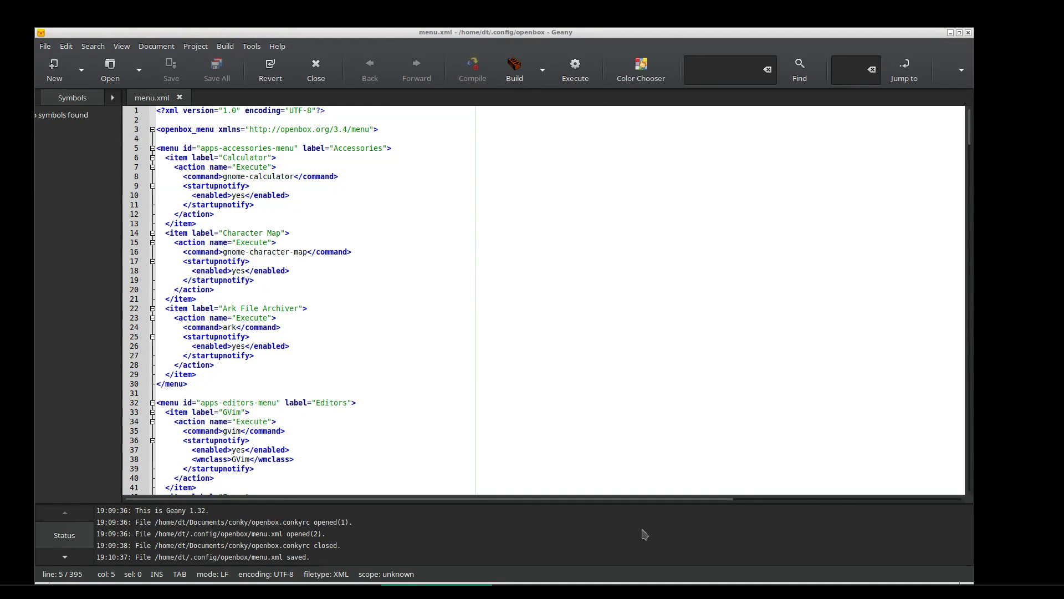
left_click(326, 591)
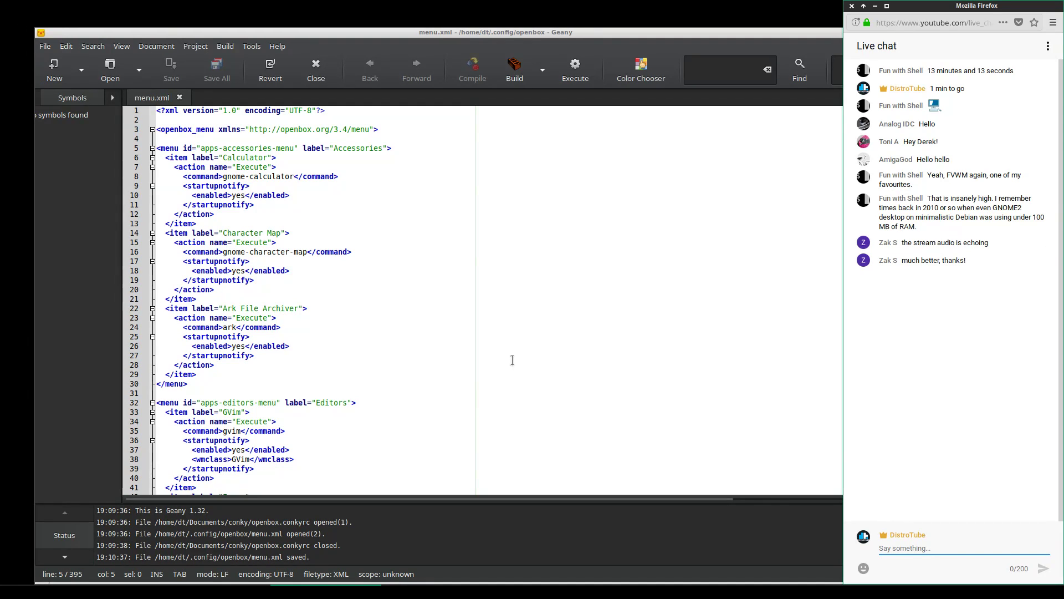
left_click_drag(922, 3, 1063, 2)
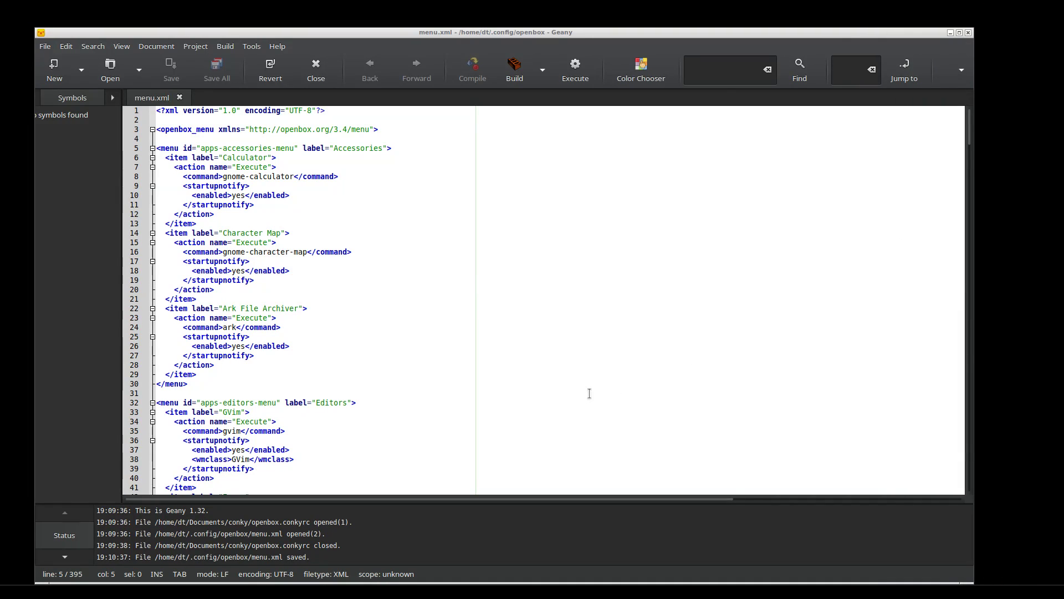
left_click(643, 328)
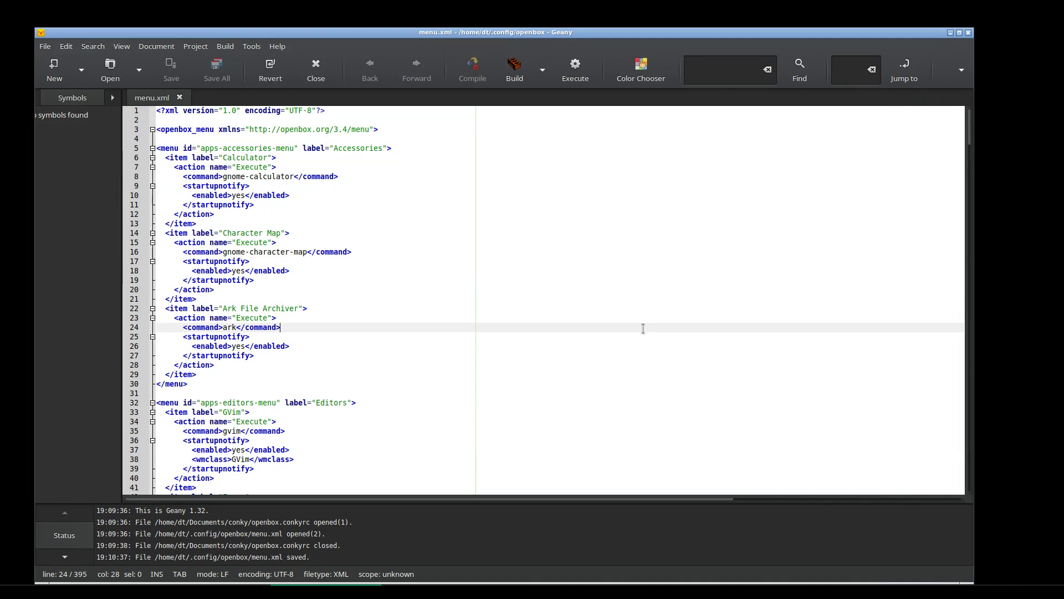
Set menu.xml's Execute permission to Only owner in its Properties
left_click(950, 33)
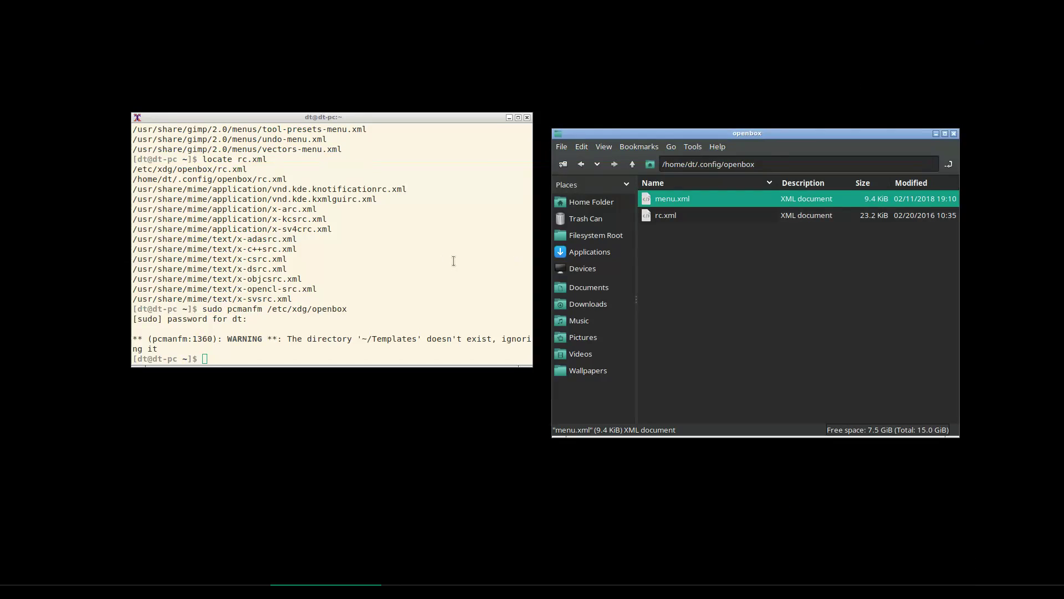
right_click(676, 204)
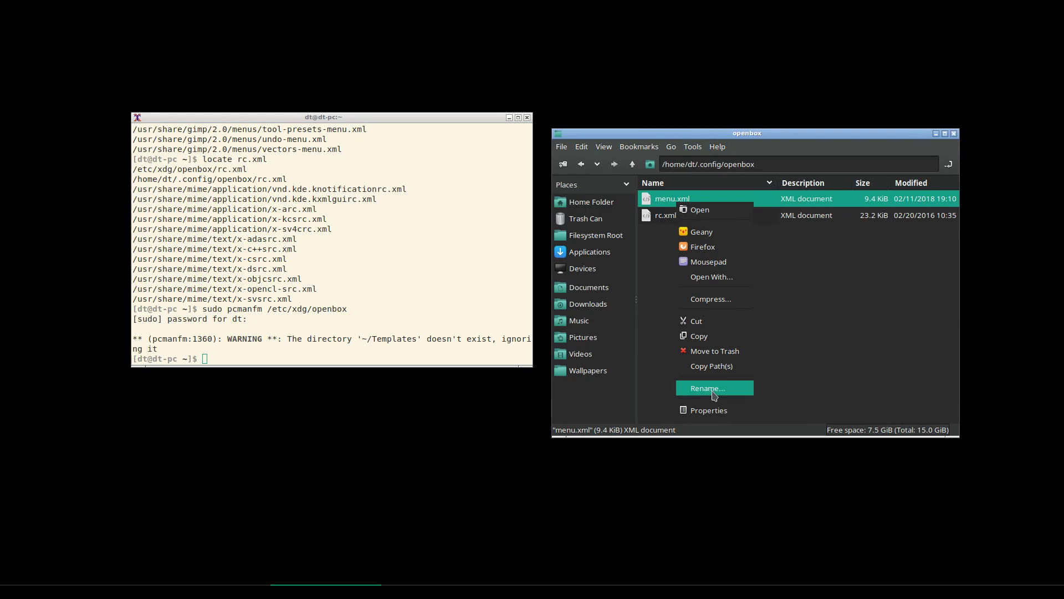
left_click(709, 411)
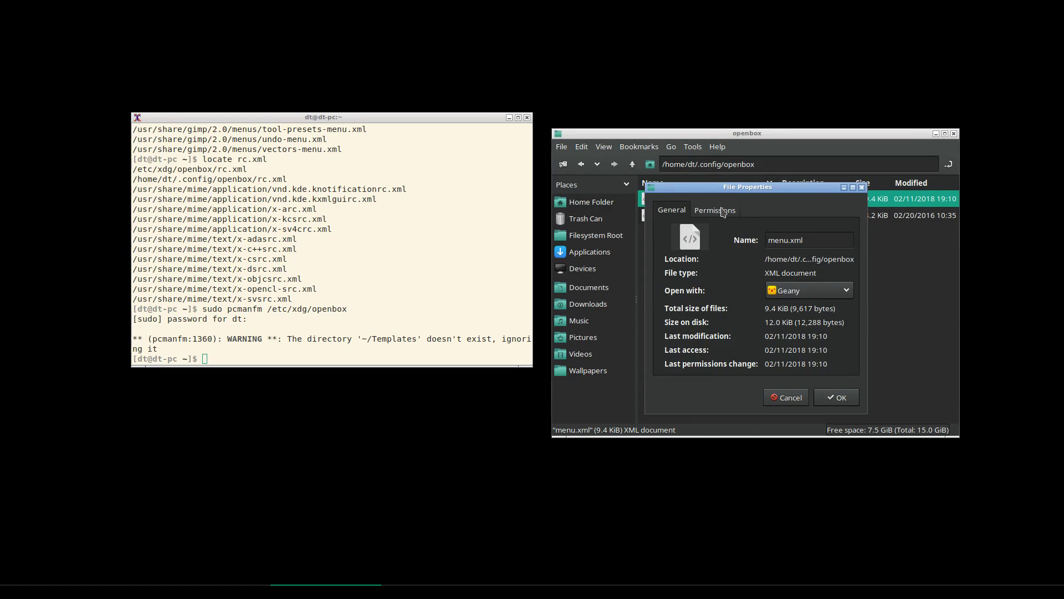
left_click(722, 212)
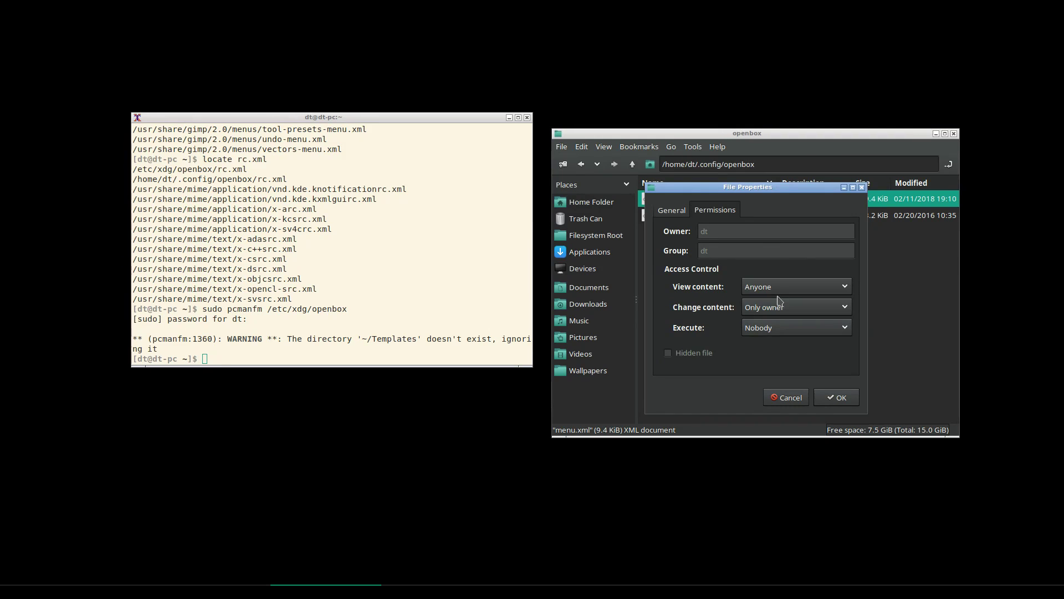
left_click(769, 326)
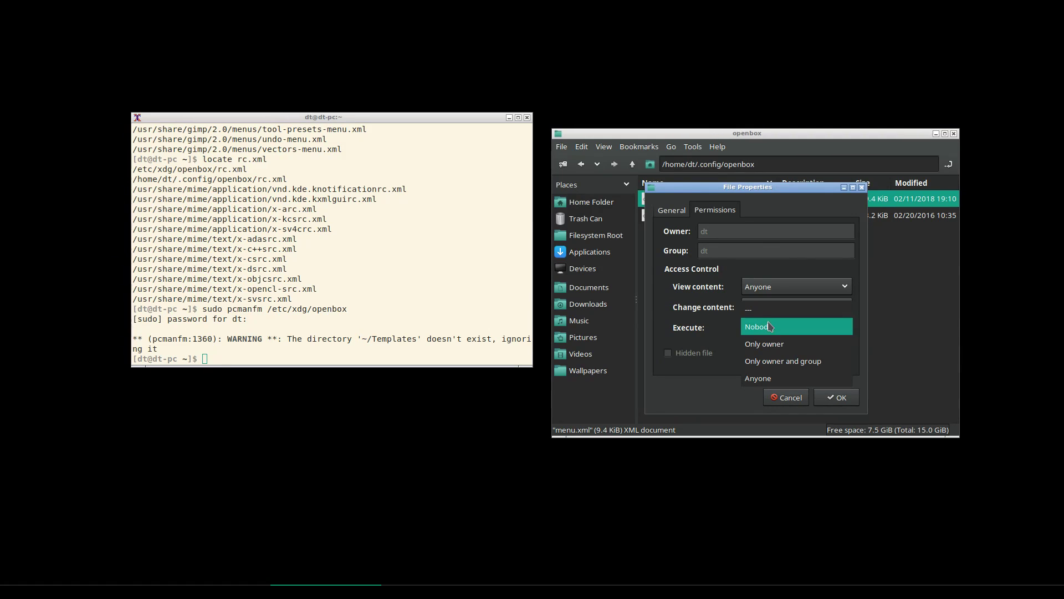
left_click(773, 344)
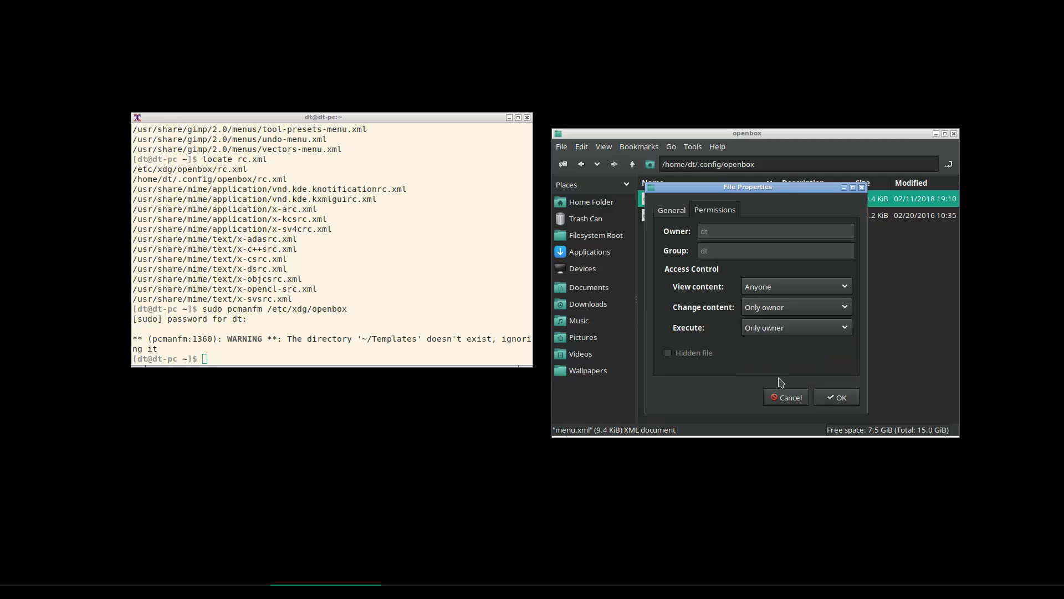
left_click(836, 397)
Keep rc.xml's content changes limited to Only owner in its Properties, then confirm
left_click(668, 215)
right_click(670, 217)
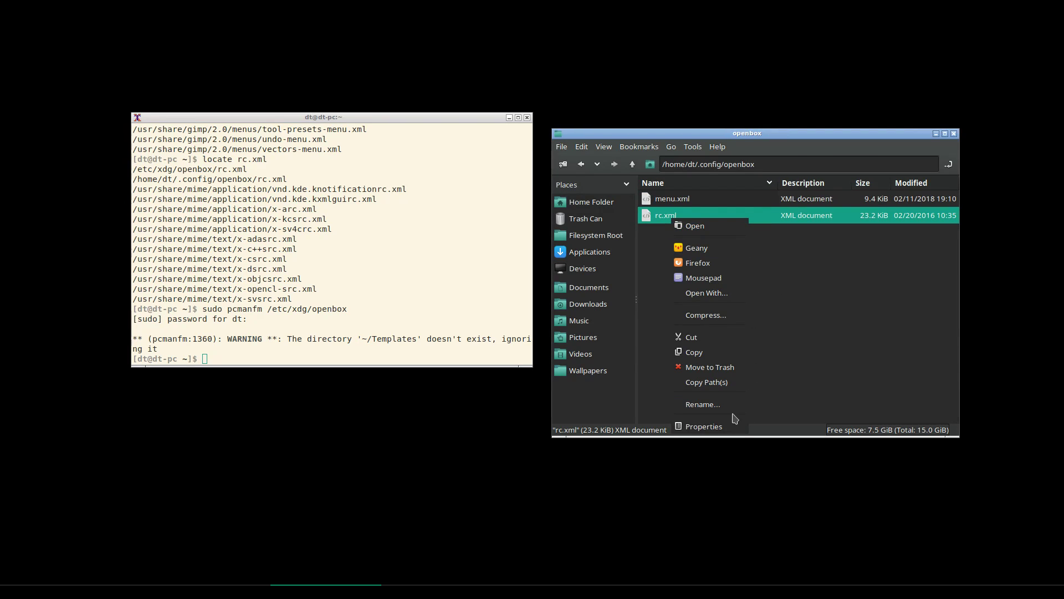
left_click(718, 426)
left_click(734, 216)
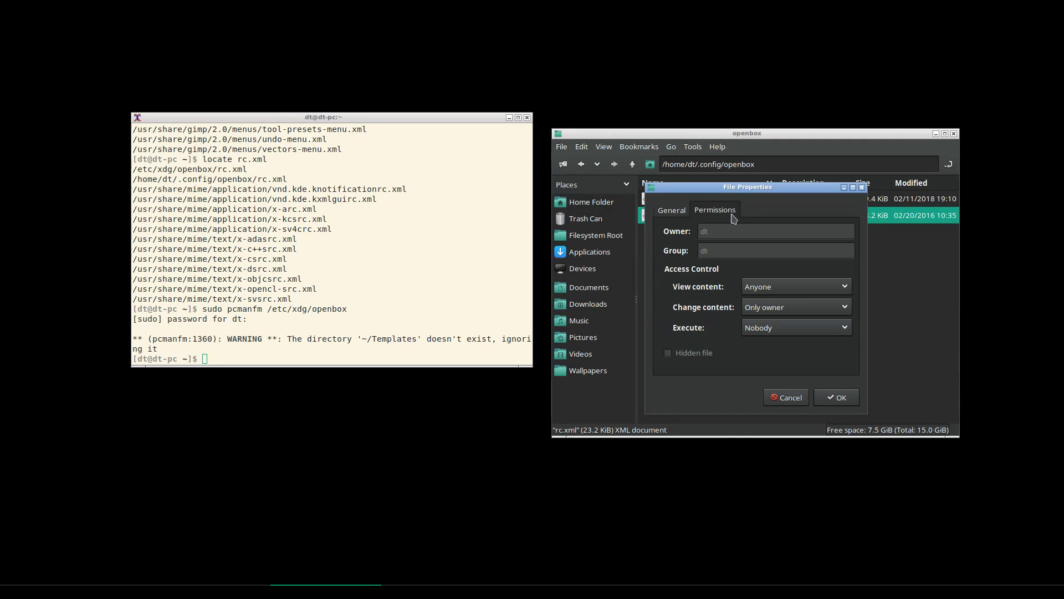
left_click(764, 309)
left_click(776, 350)
left_click(838, 397)
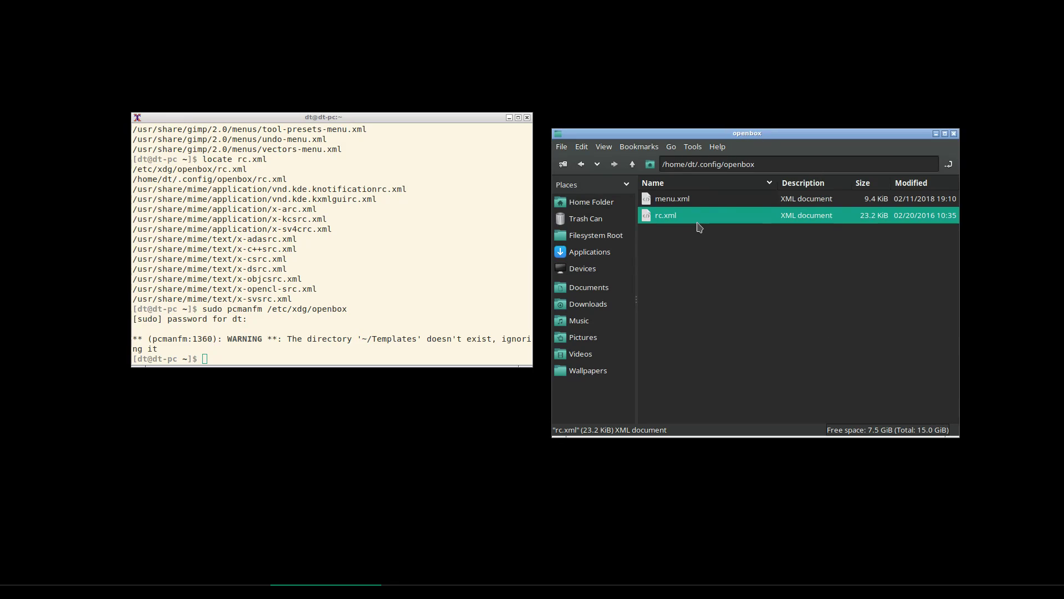
left_click(688, 203)
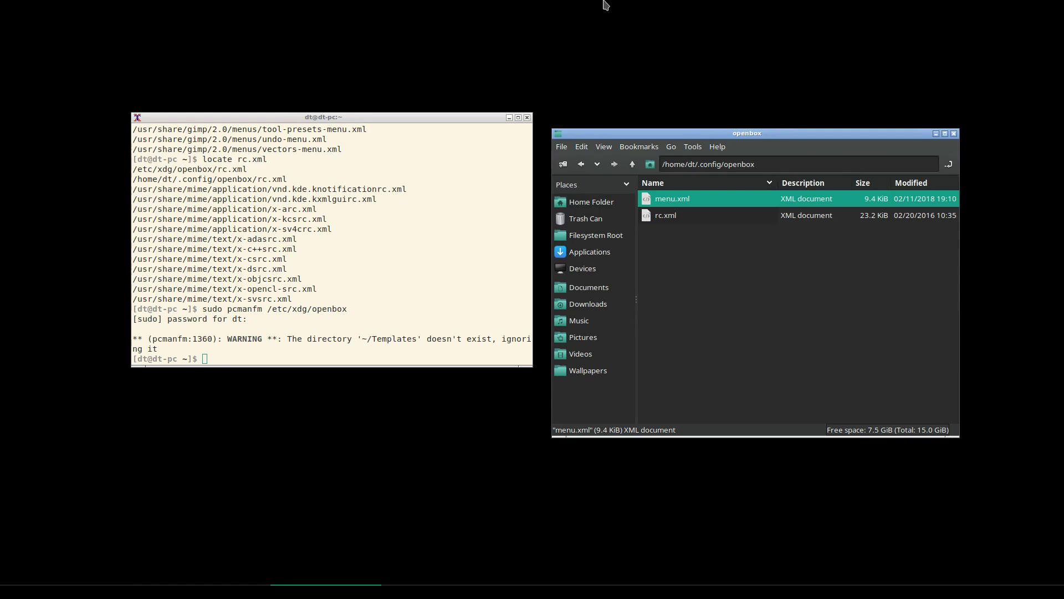
Click the desktop, then Alt+Tab back to Geany showing menu.xml
left_click(598, 30)
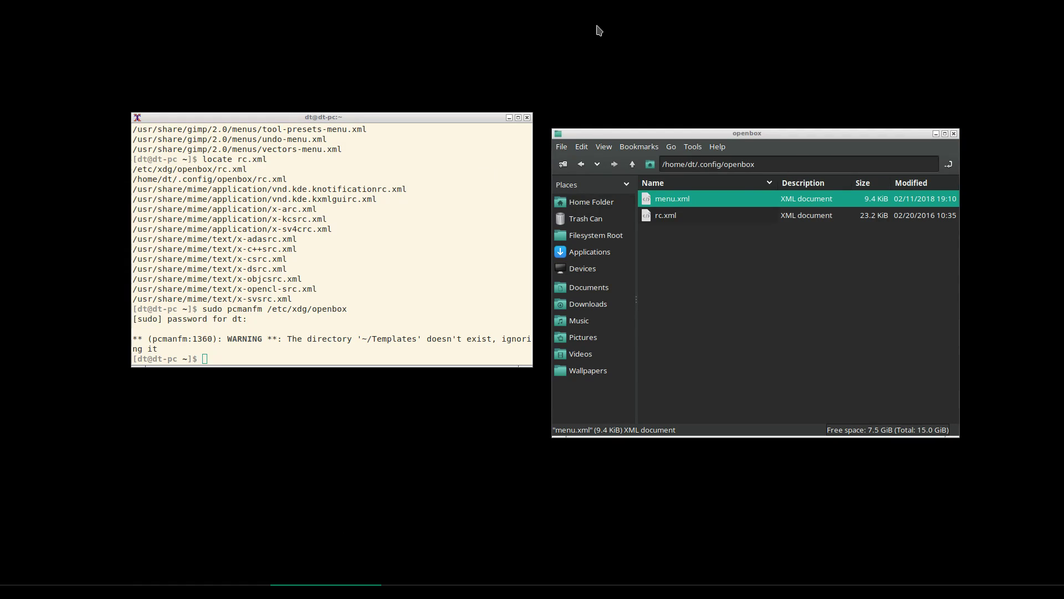
key("alt+Tab")
key("alt+Tab")
key("alt+Tab")
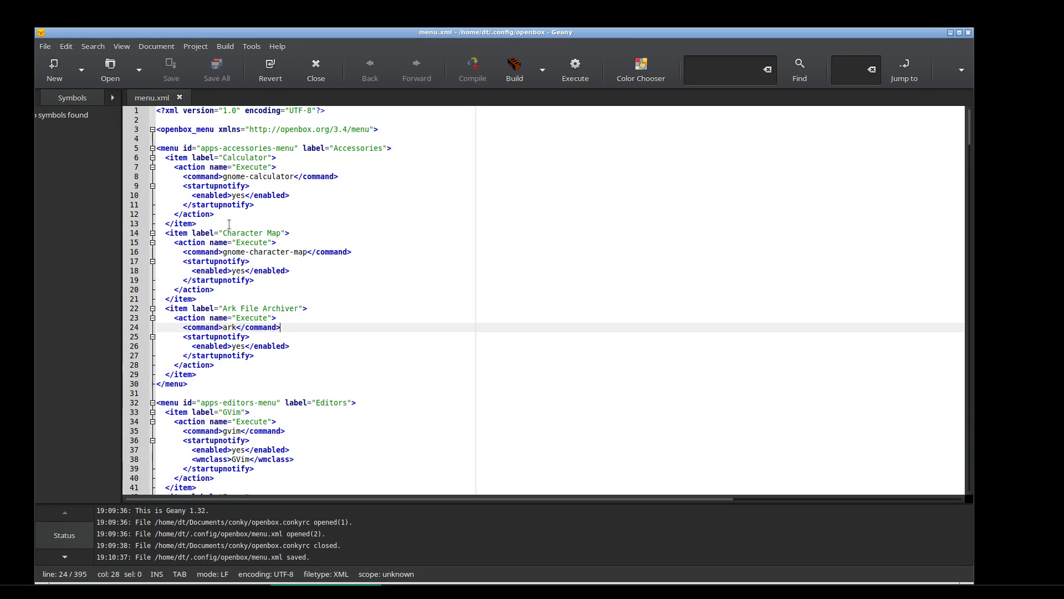
right_click(401, 2)
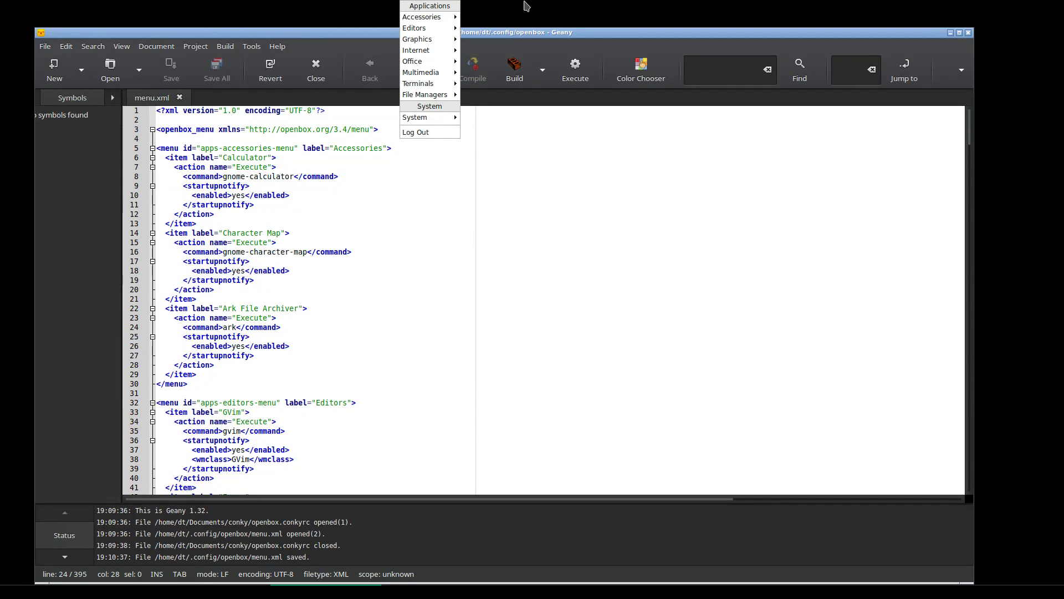
mouse_move(446, 19)
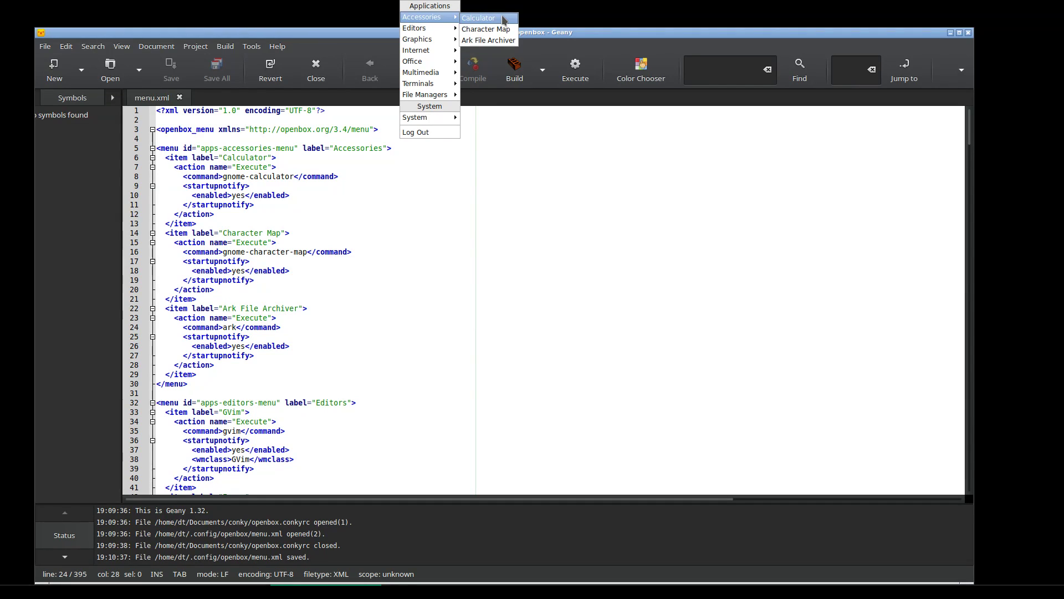
left_click(333, 172)
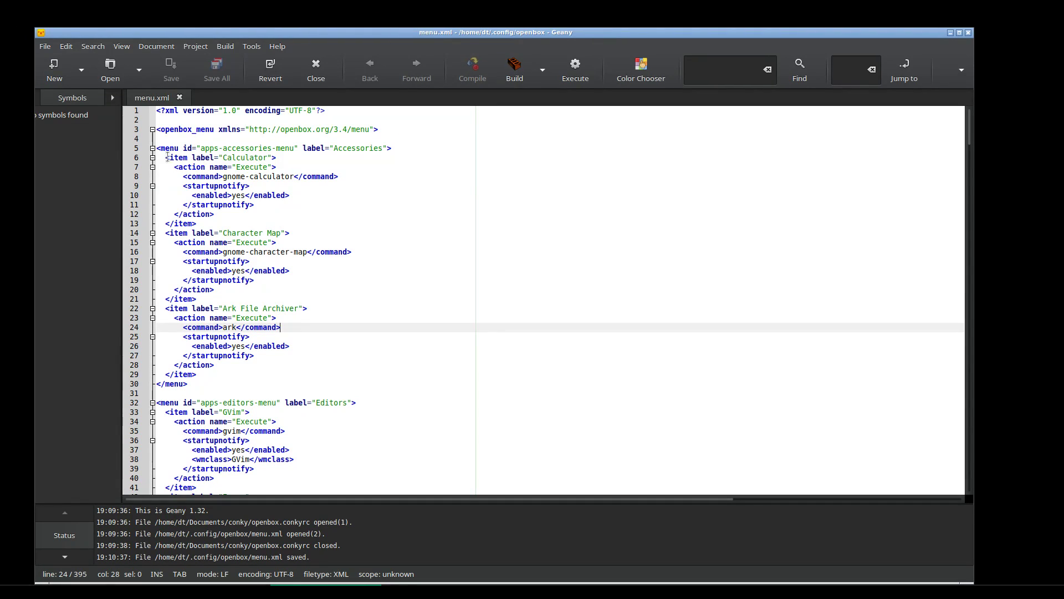
left_click_drag(165, 157, 282, 159)
right_click(443, 12)
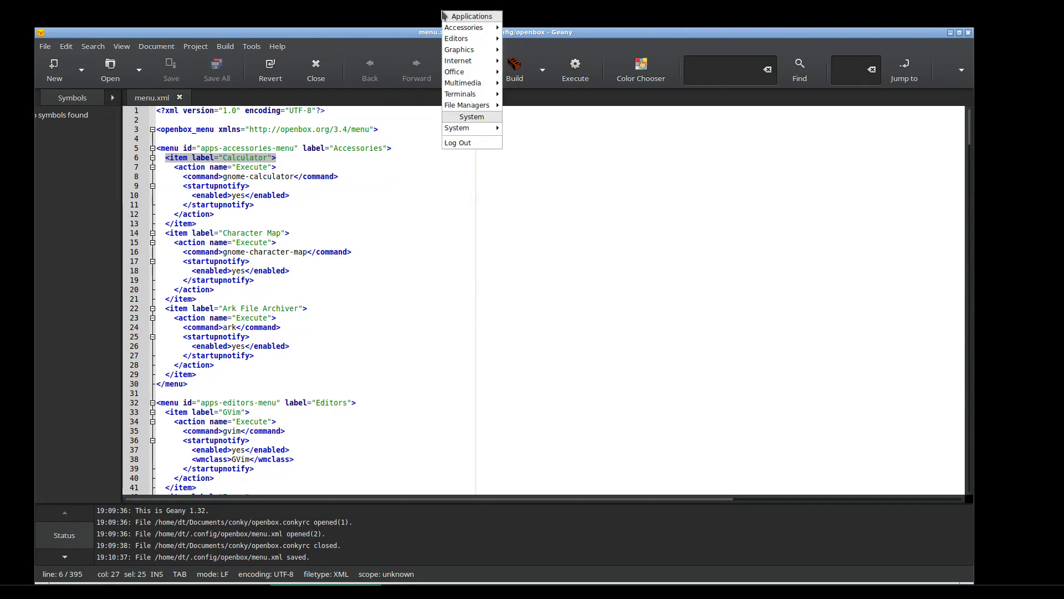
mouse_move(469, 27)
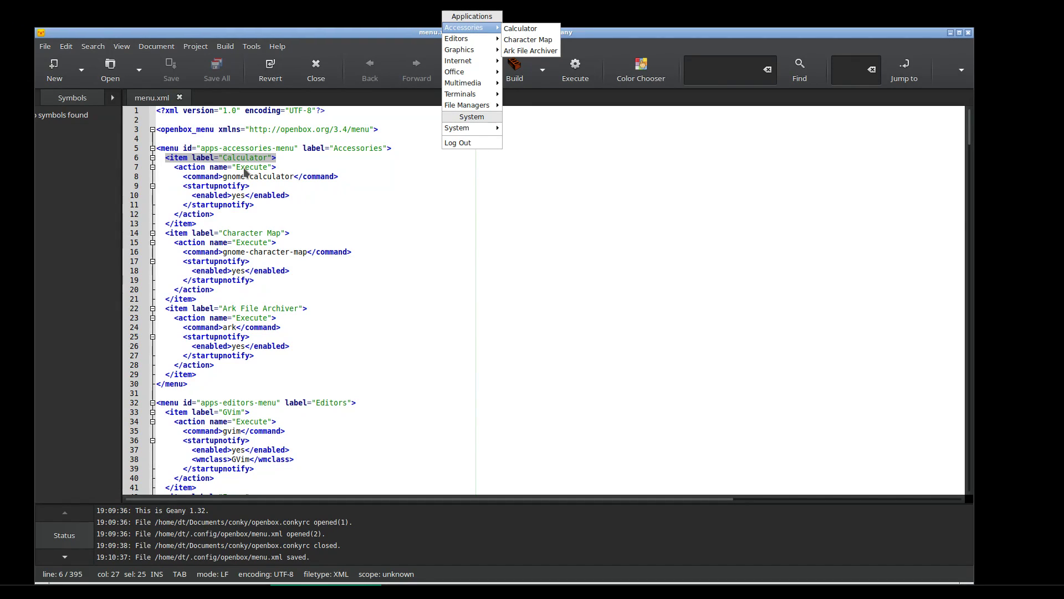
left_click(244, 173)
left_click_drag(294, 176, 222, 177)
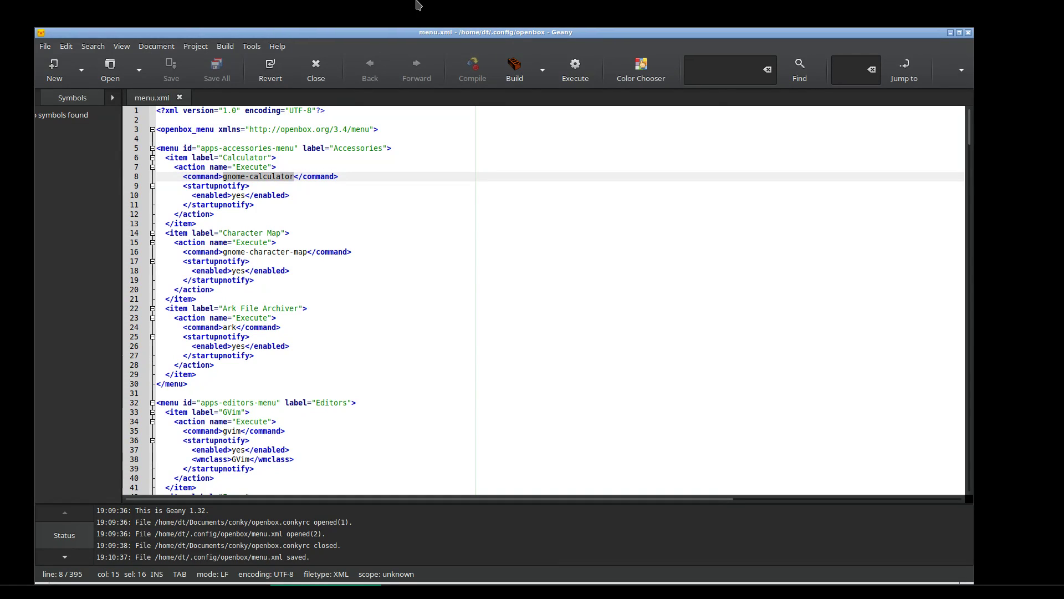
right_click(449, 17)
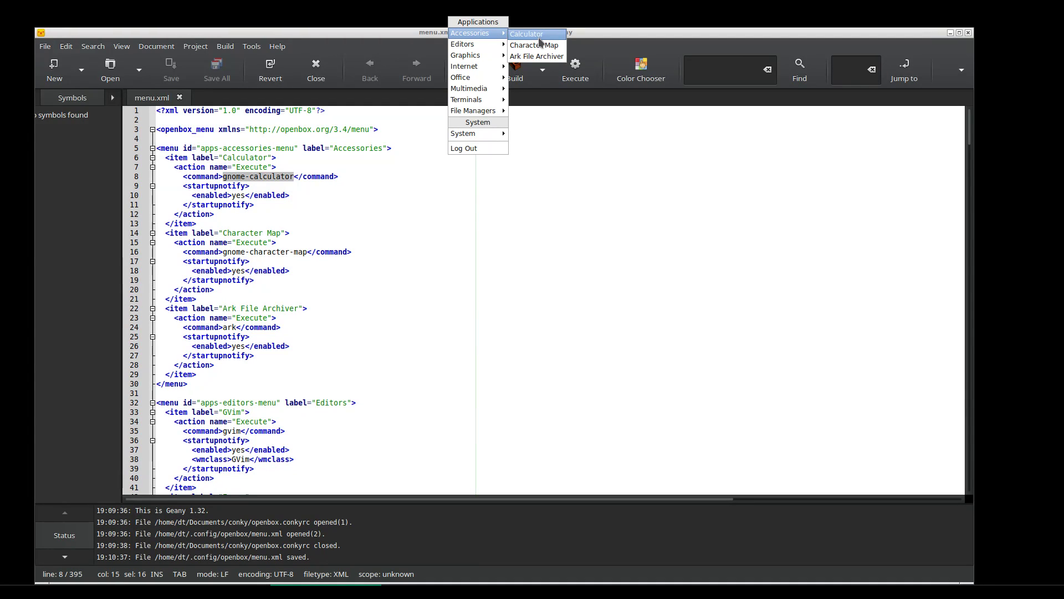
left_click(541, 36)
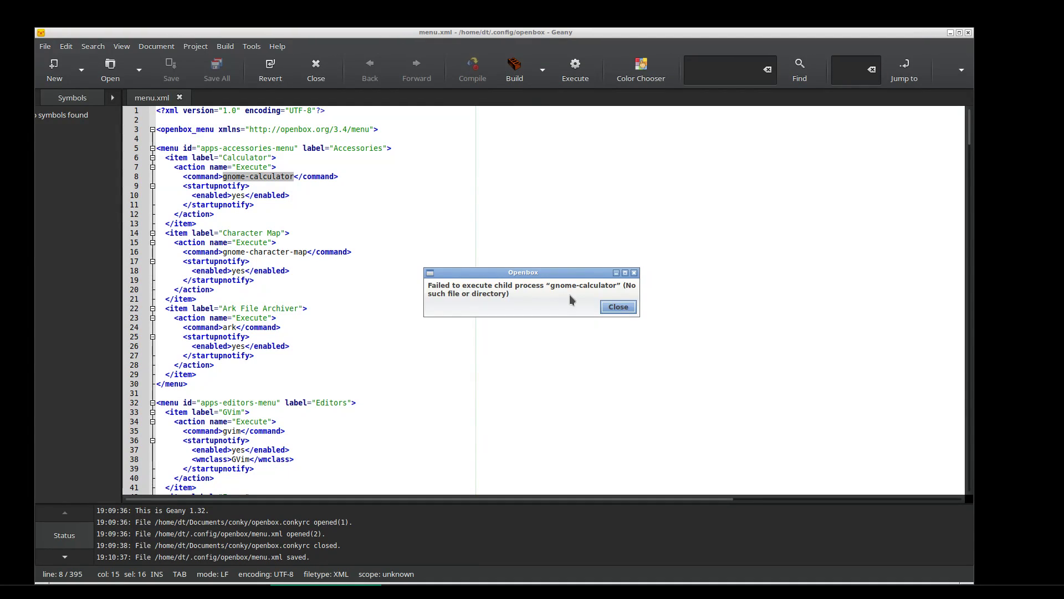
left_click(620, 308)
left_click(292, 188)
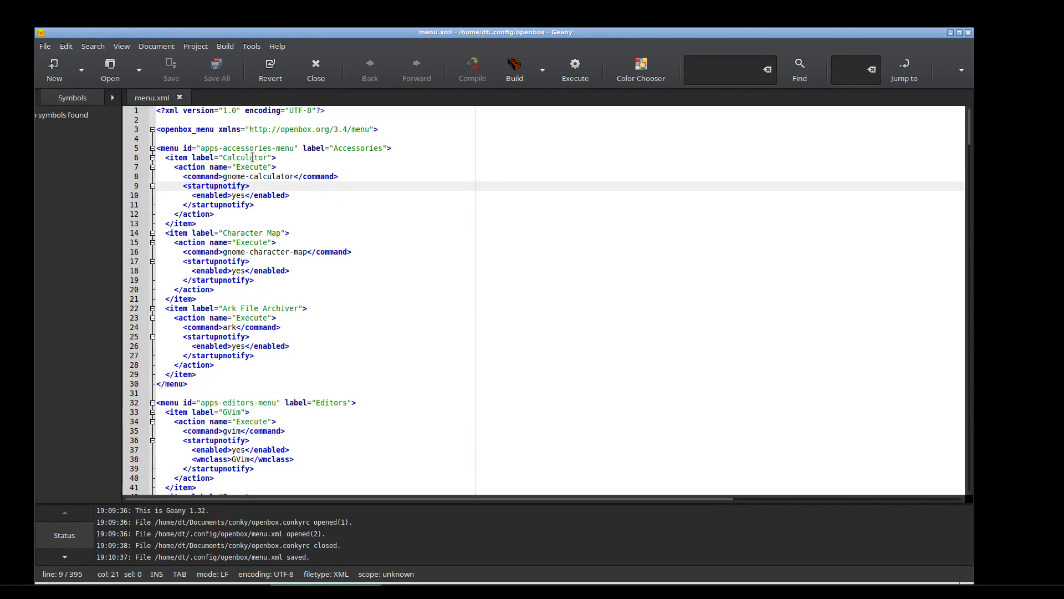
Rename the Calculator entry to Leafpad, change gnome-calculator to leafpad, and save menu.xml
double_click(253, 158)
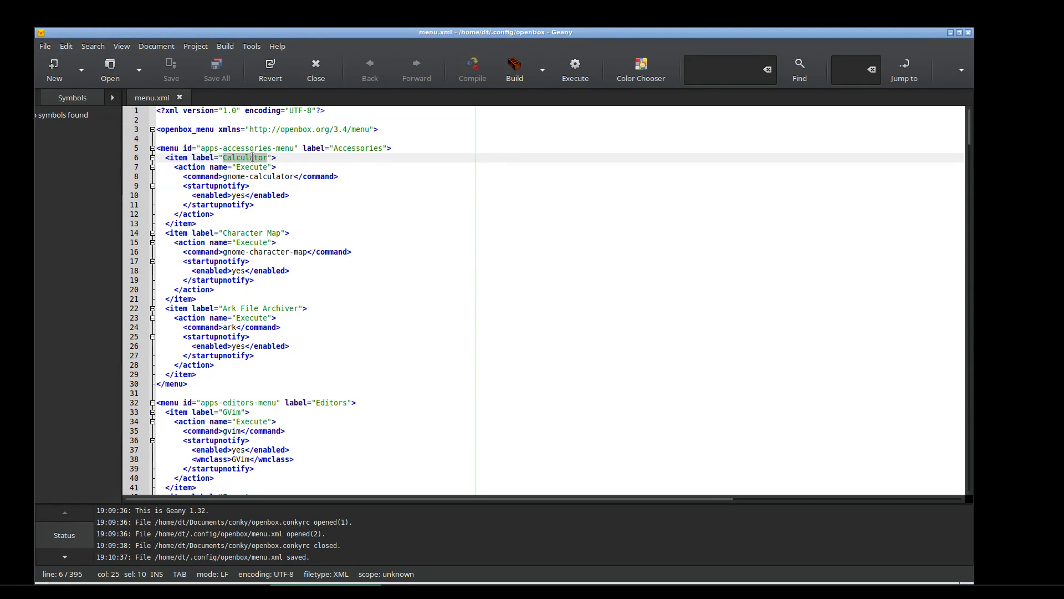
type("Lea")
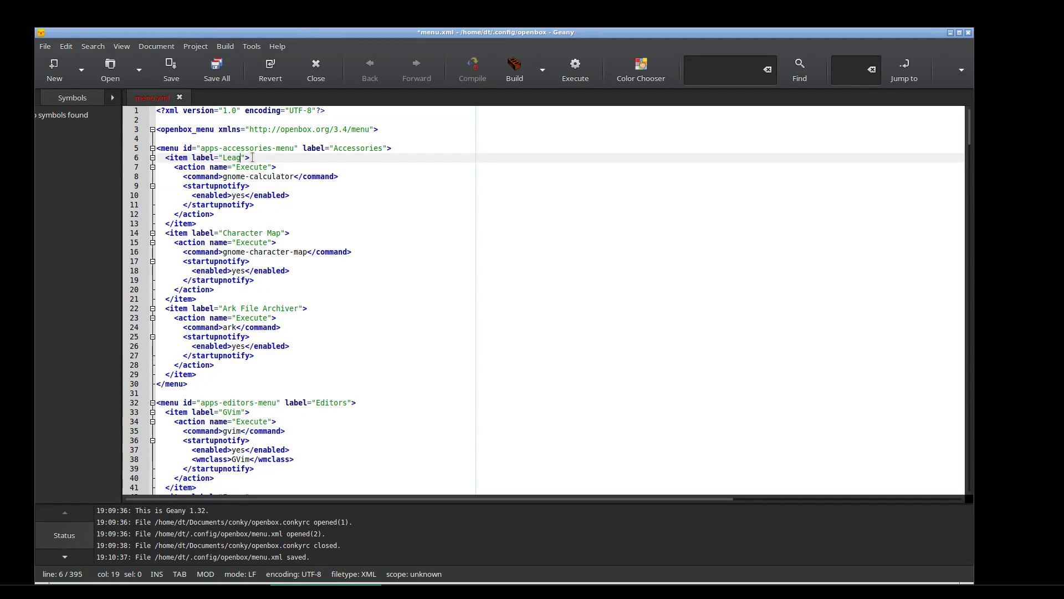
type("fpad")
left_click_drag(294, 176, 222, 176)
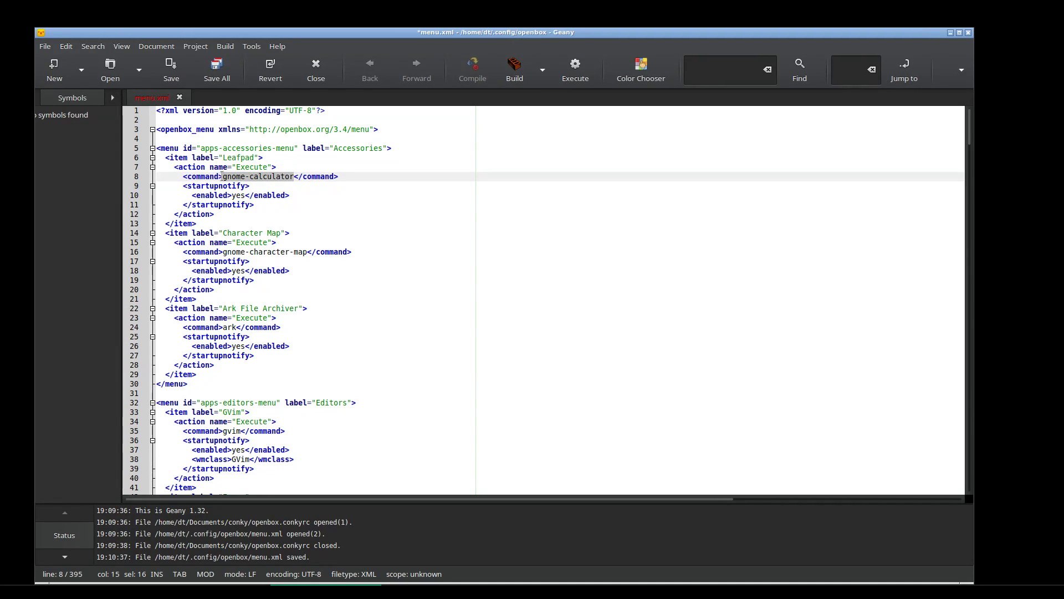
type("leafpad")
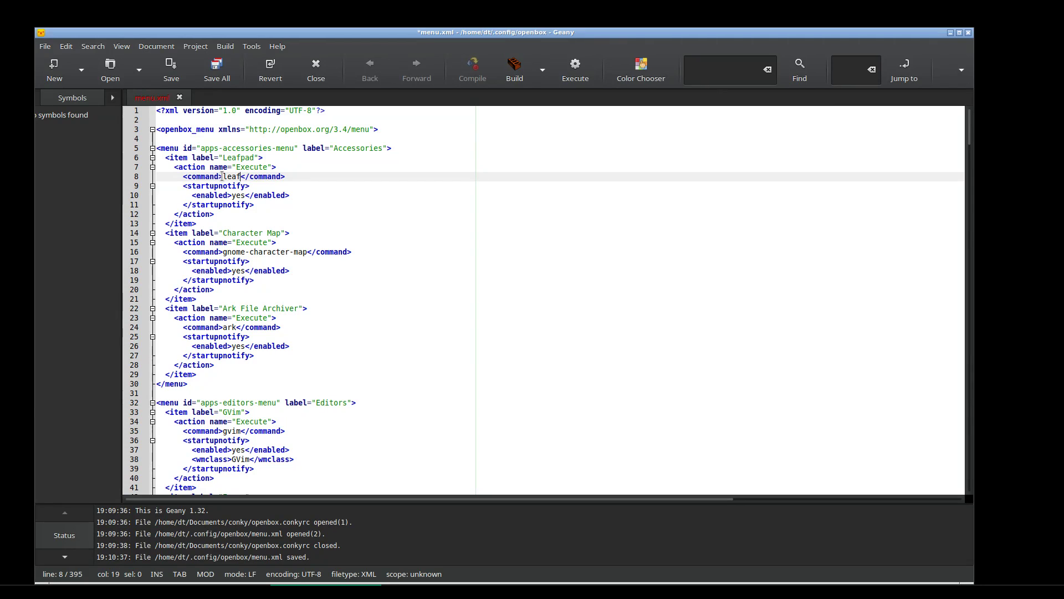
left_click(170, 65)
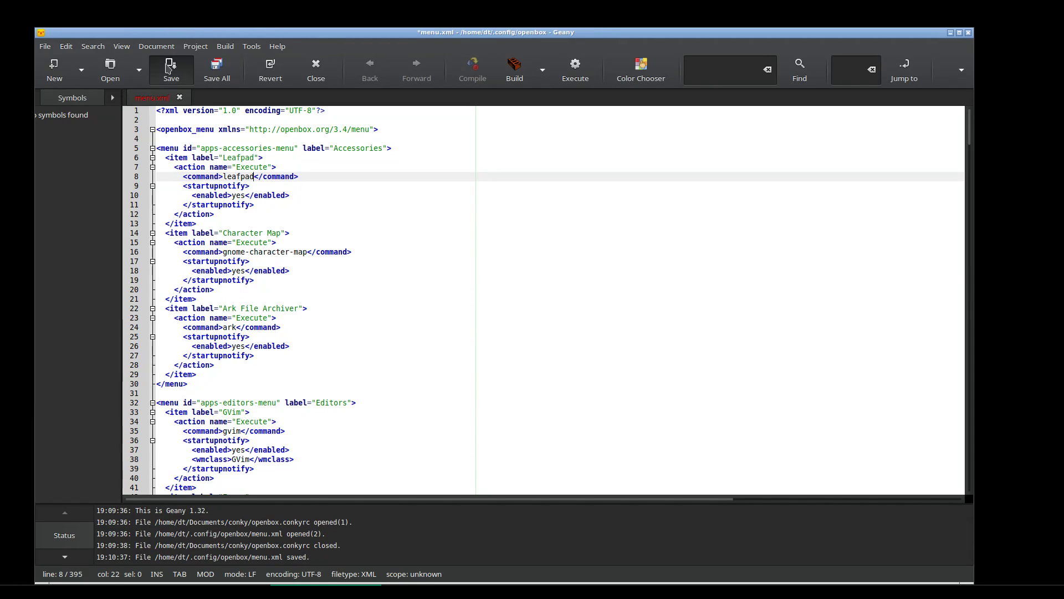
right_click(381, 12)
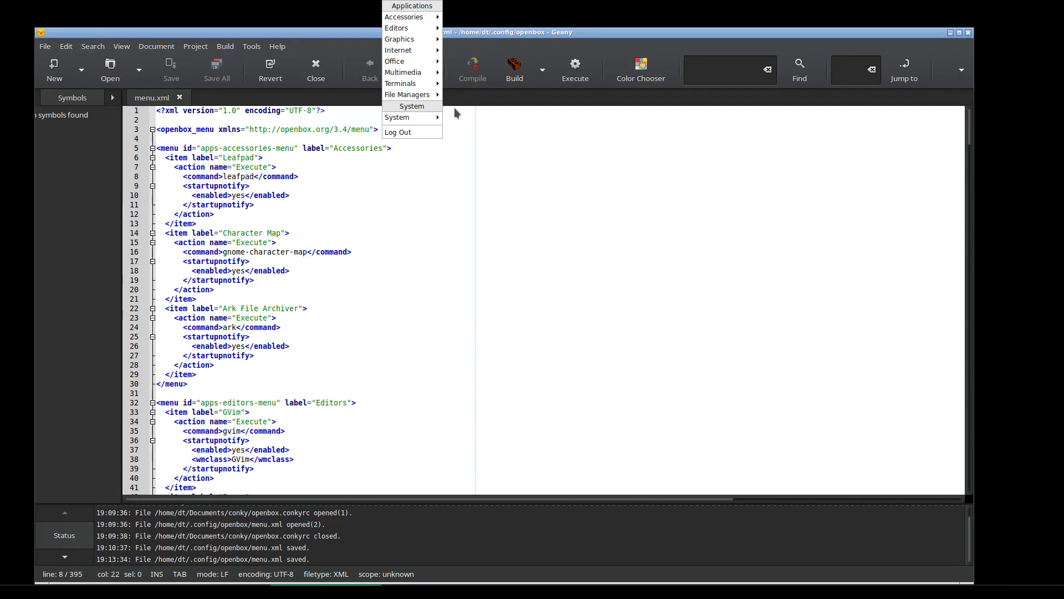
Reconfigure Openbox, launch Accessories > Leafpad, and dismiss the leafpad not-found error
mouse_move(439, 117)
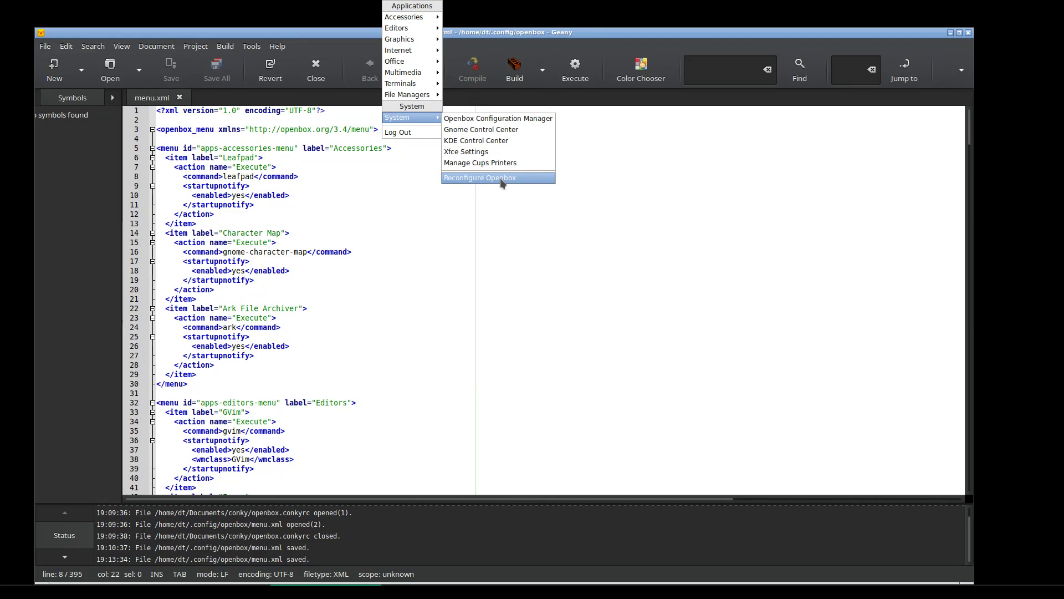
left_click(500, 178)
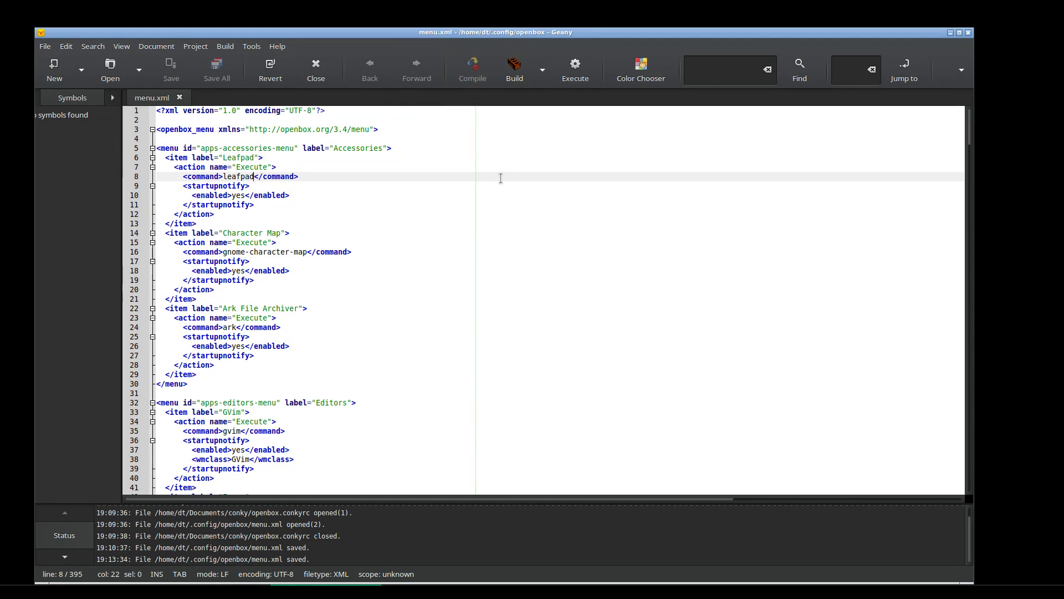
right_click(482, 4)
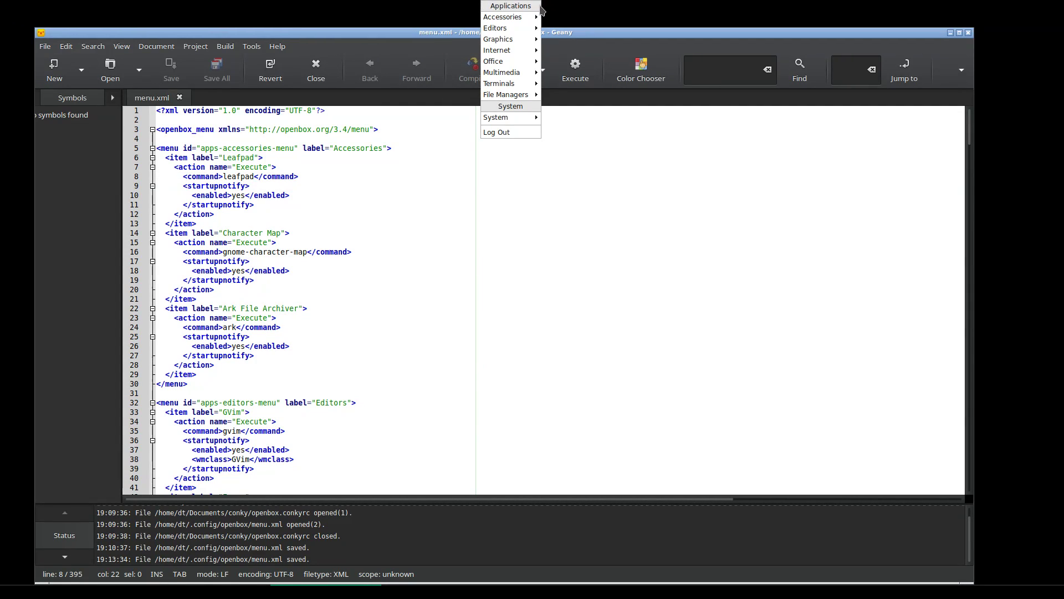
mouse_move(541, 17)
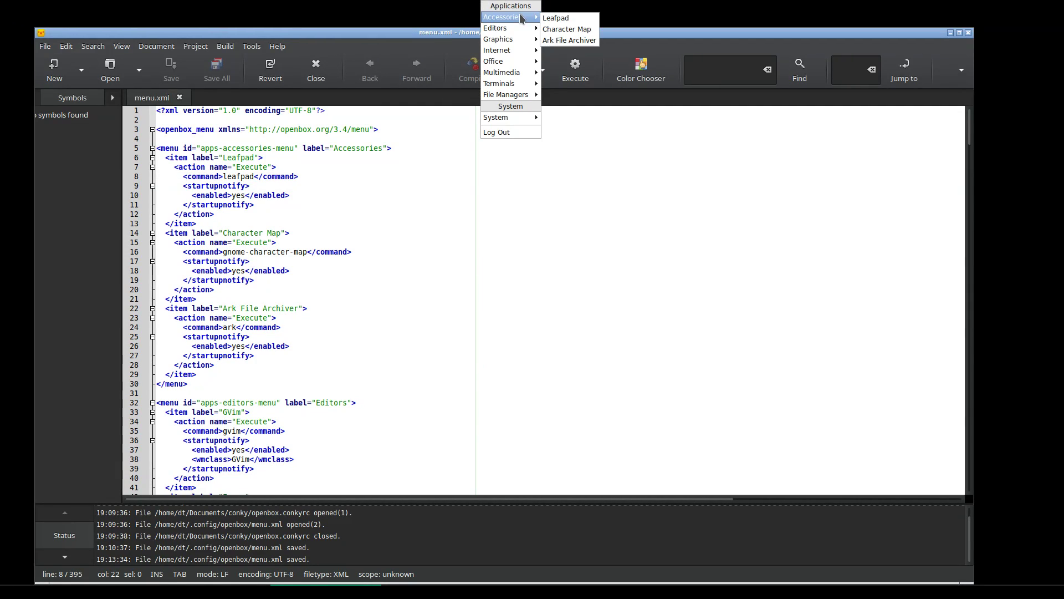
left_click(588, 20)
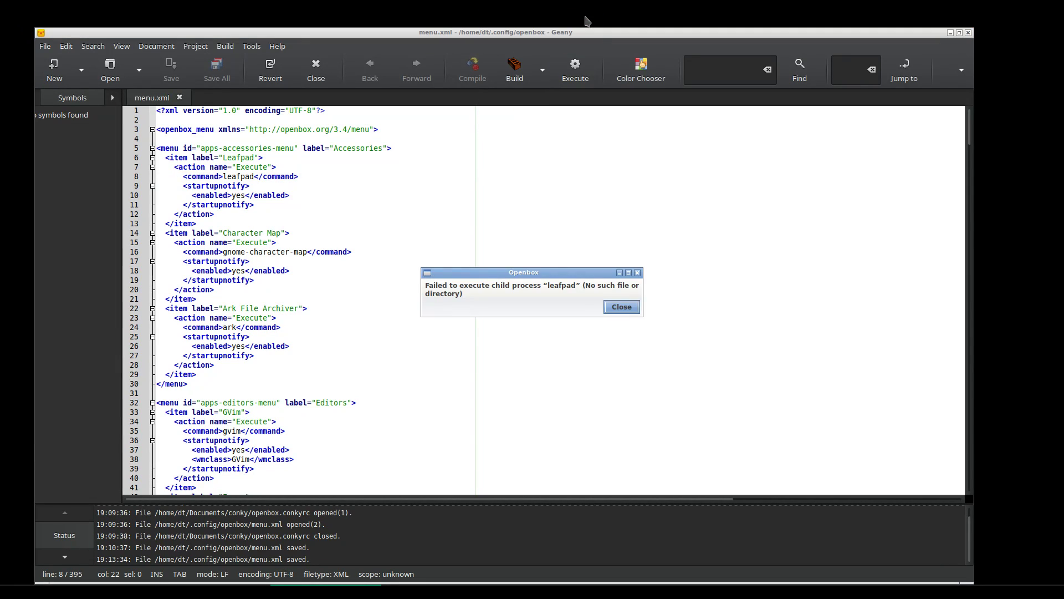
left_click(621, 307)
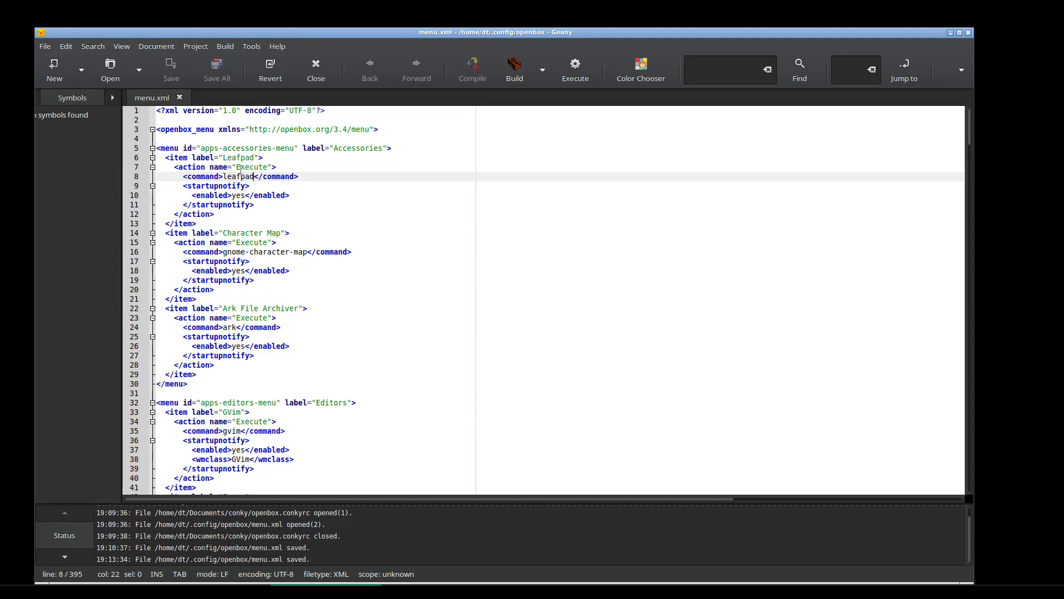
Replace 'Leafpad' on line 6 and 'leafpad' on line 8 with termite, then save menu.xml
left_click(237, 158)
double_click(238, 158)
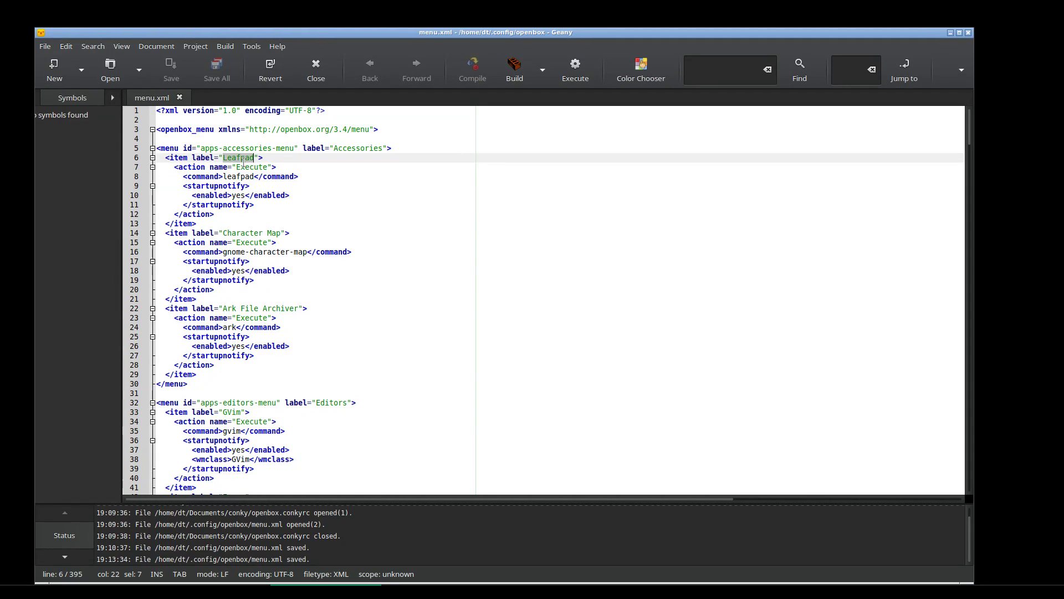
type("termite")
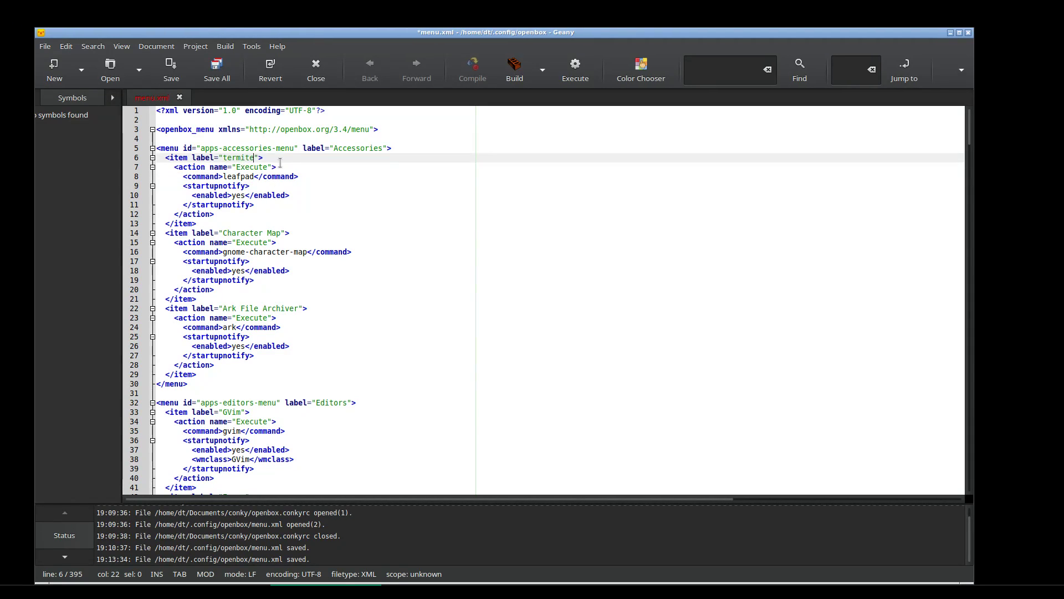
left_click(241, 182)
double_click(237, 177)
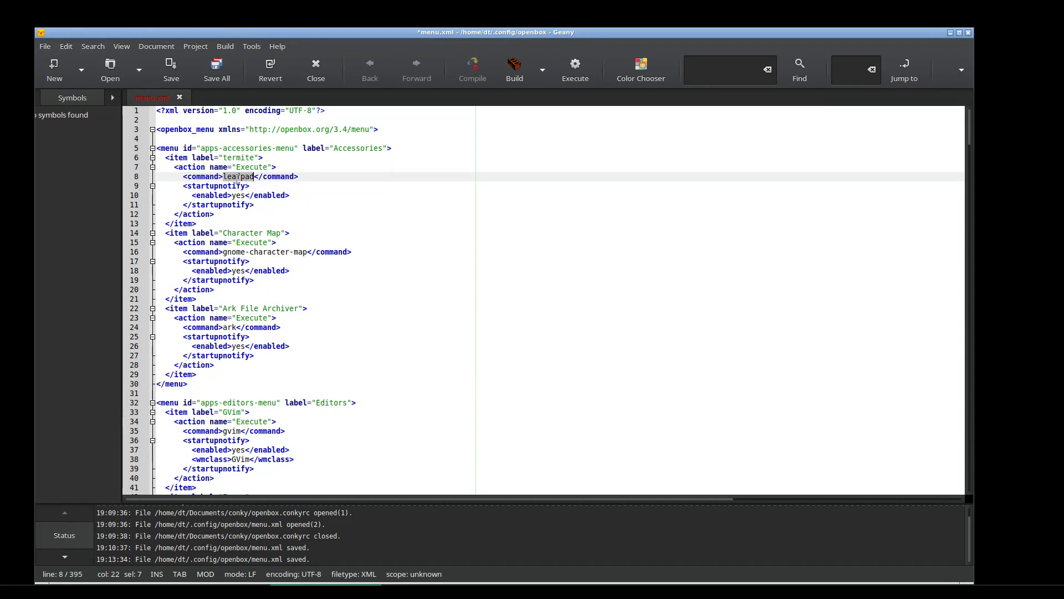
type("termite")
left_click(172, 69)
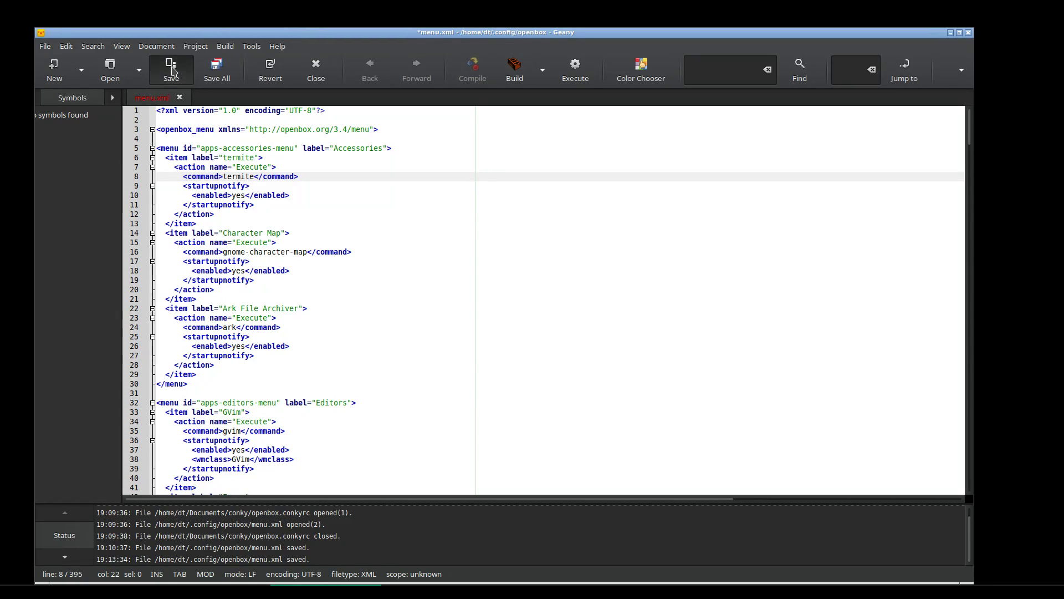
right_click(416, 7)
Reconfigure Openbox, launch termite from Accessories to test it, then close the terminal
mouse_move(444, 120)
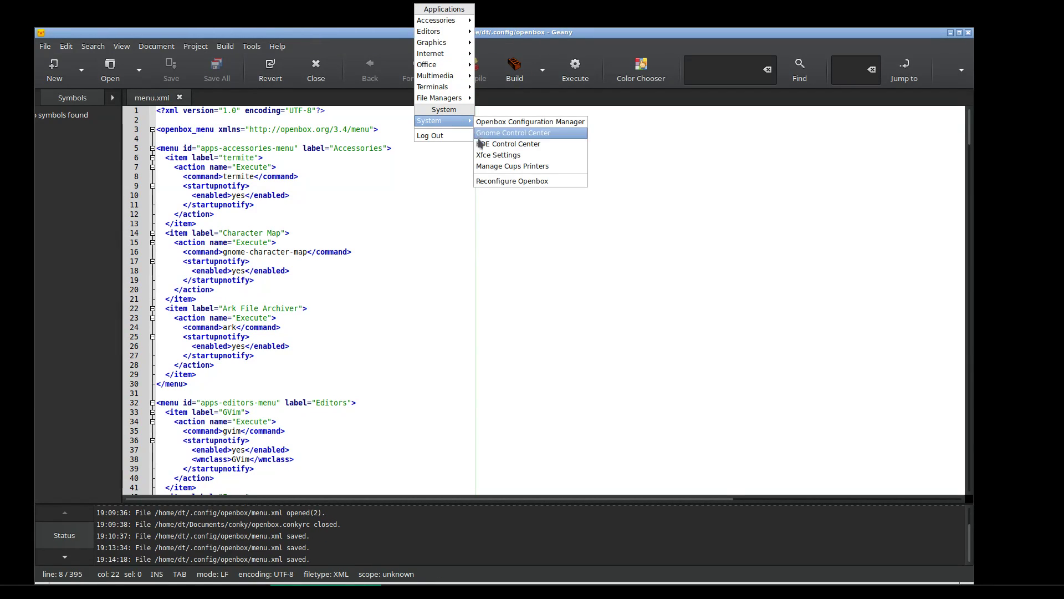
left_click(497, 183)
right_click(484, 2)
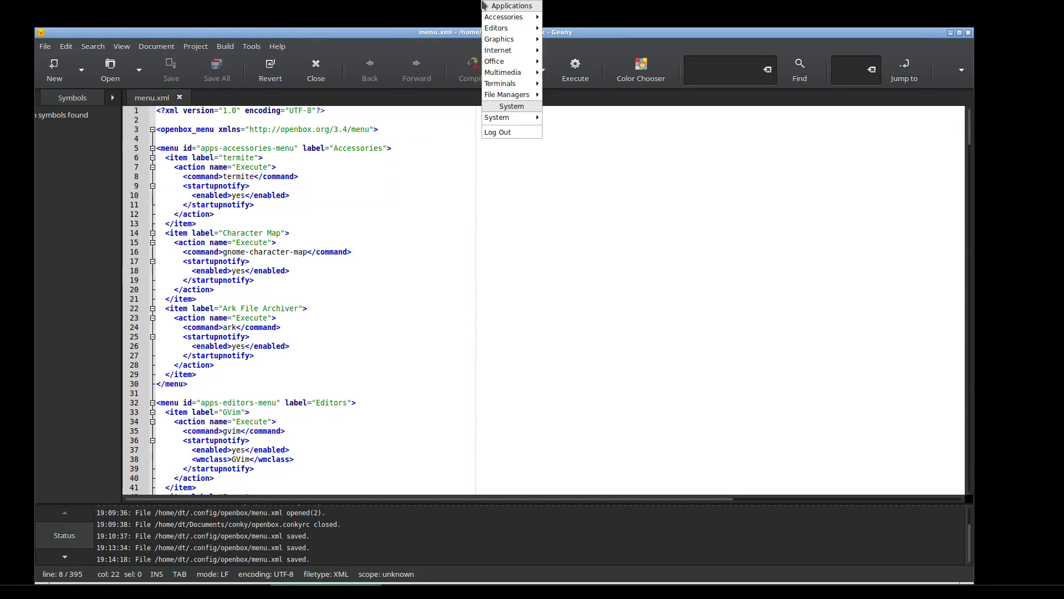
mouse_move(515, 20)
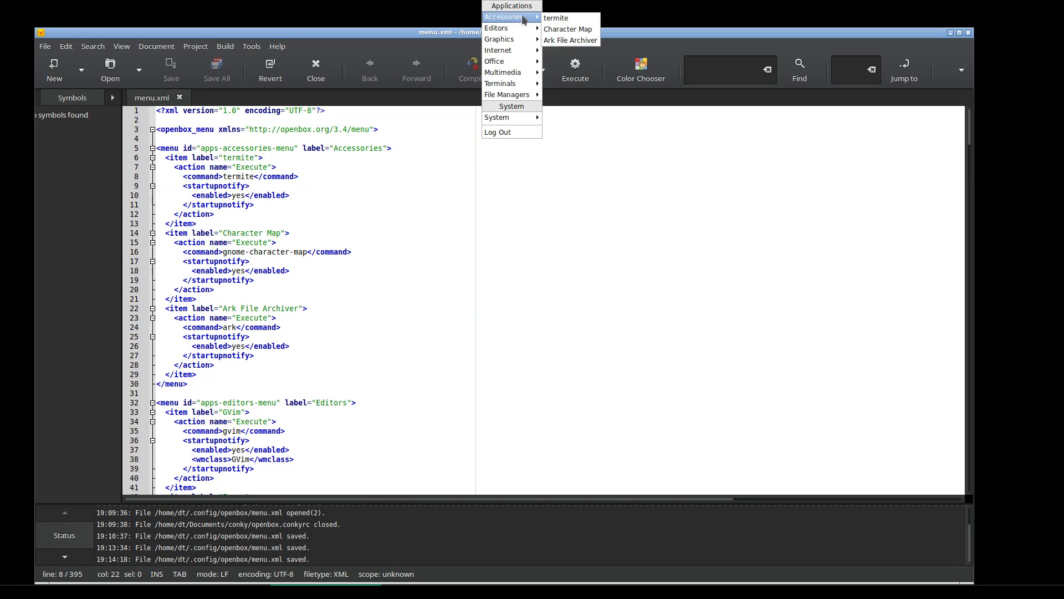
left_click(573, 21)
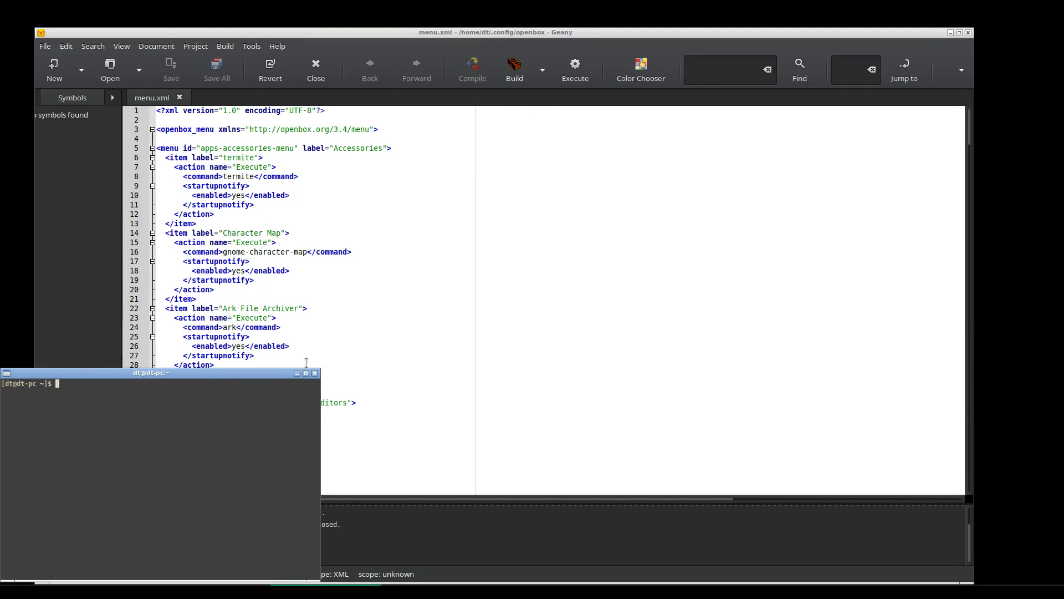
left_click(313, 377)
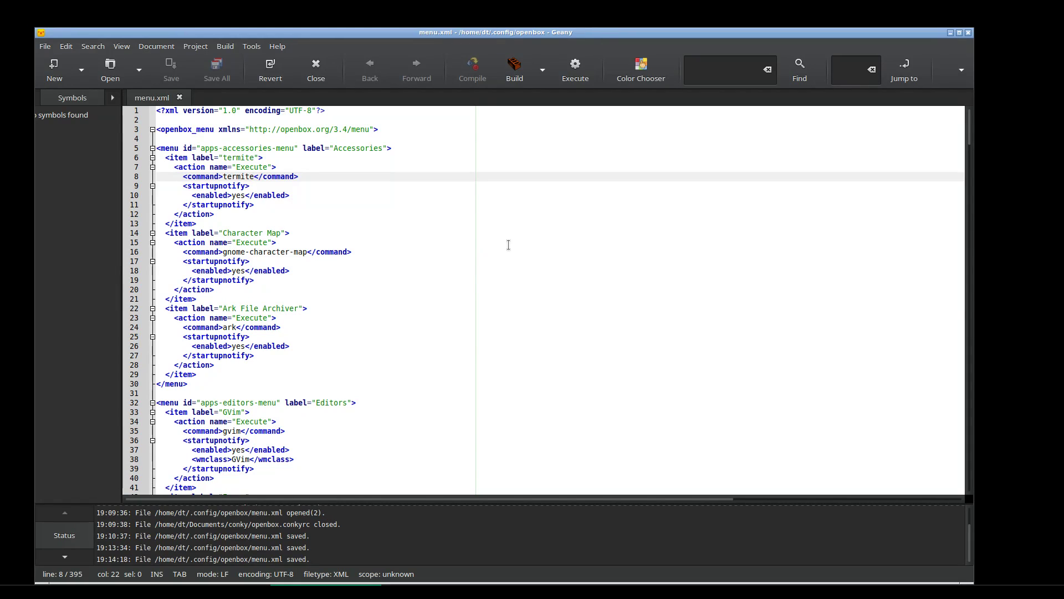
right_click(502, 7)
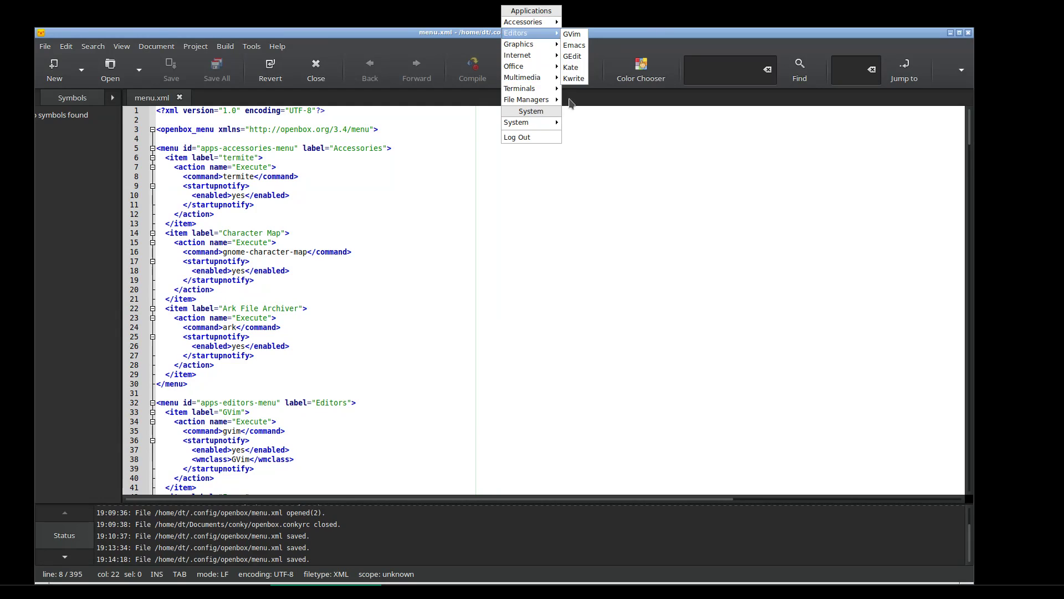
Look through the root menu's submenus, then dismiss the menu
mouse_move(551, 49)
mouse_move(553, 25)
left_click(969, 35)
Close Geany and launch Firefox from the root menu's Internet submenu
left_click(969, 35)
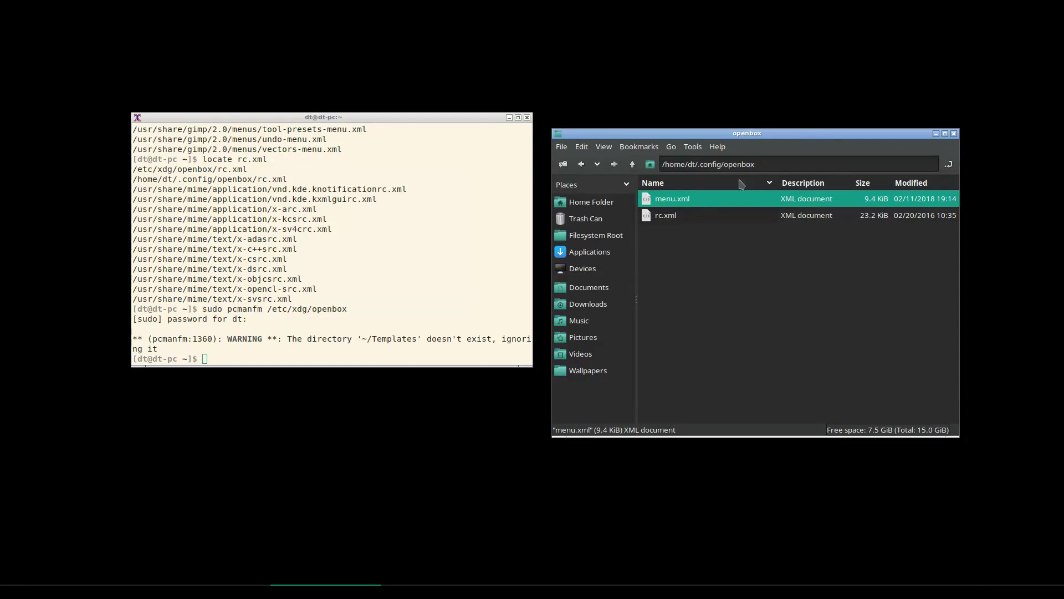
right_click(242, 55)
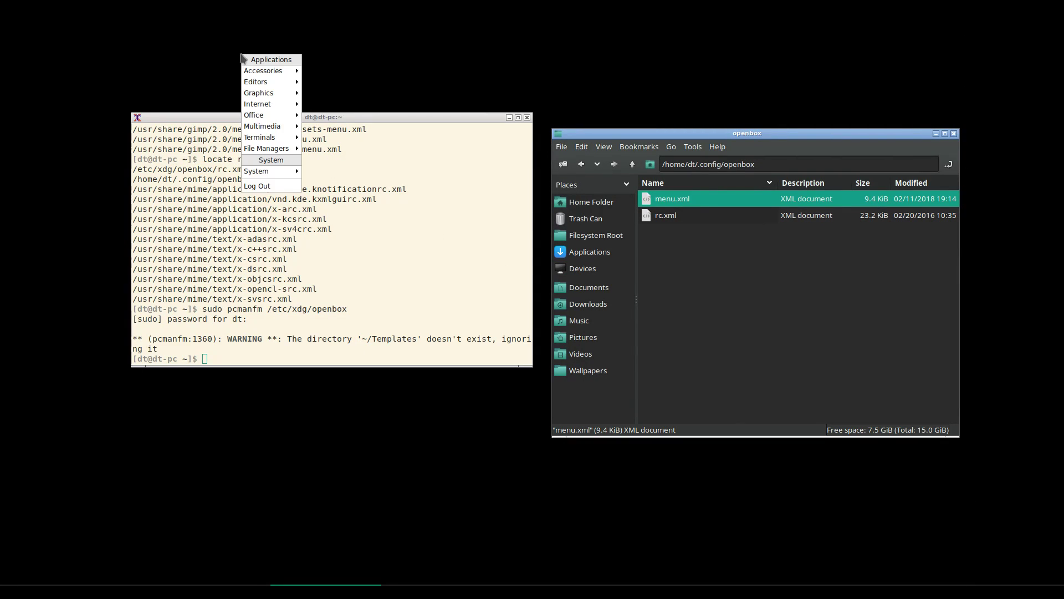
mouse_move(281, 104)
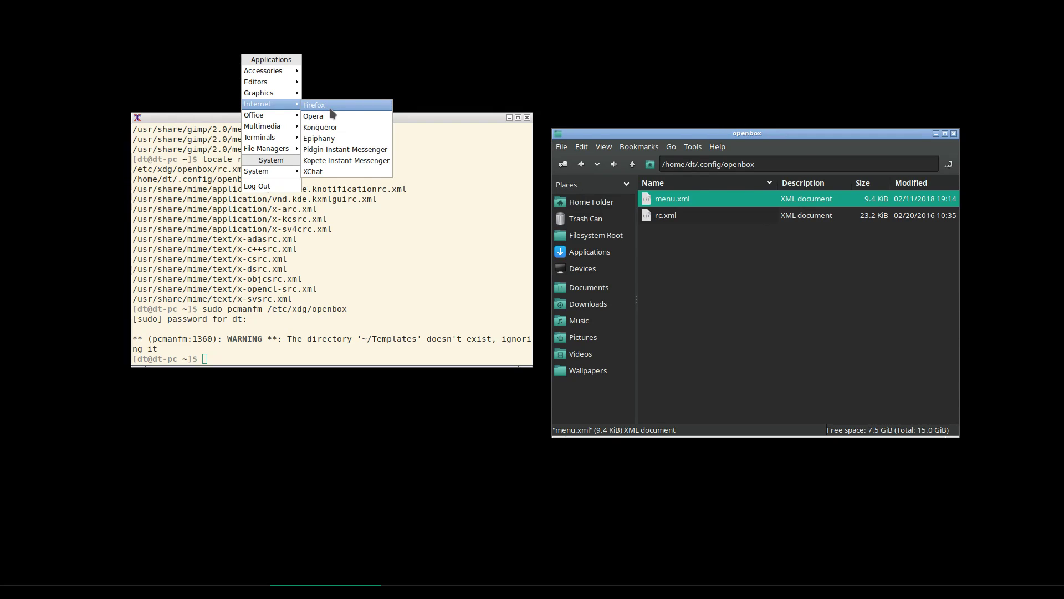
left_click(331, 108)
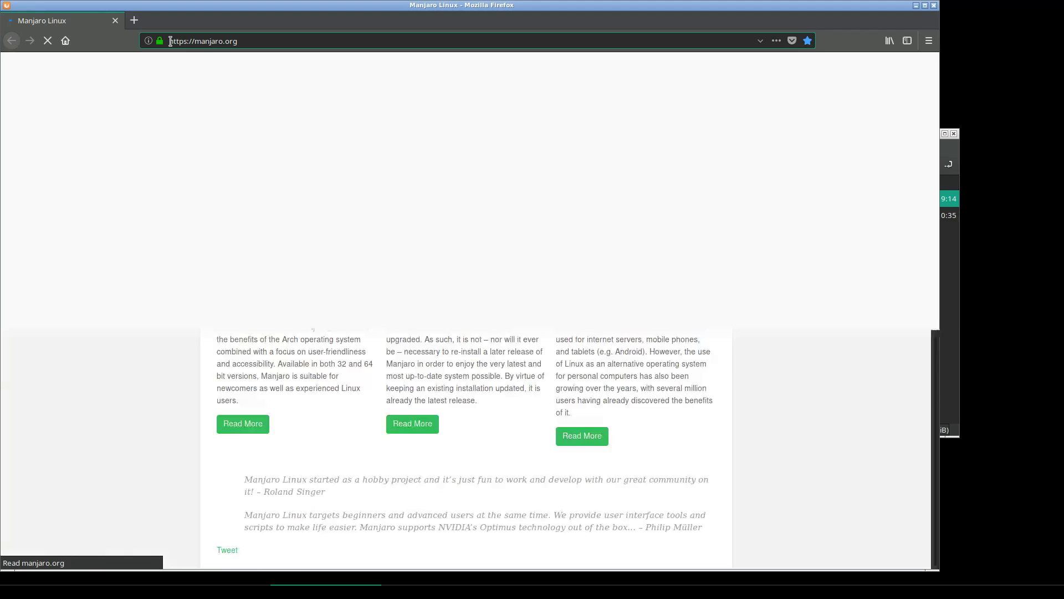
Go to google.com and search for 'menu maker'
left_click(216, 41)
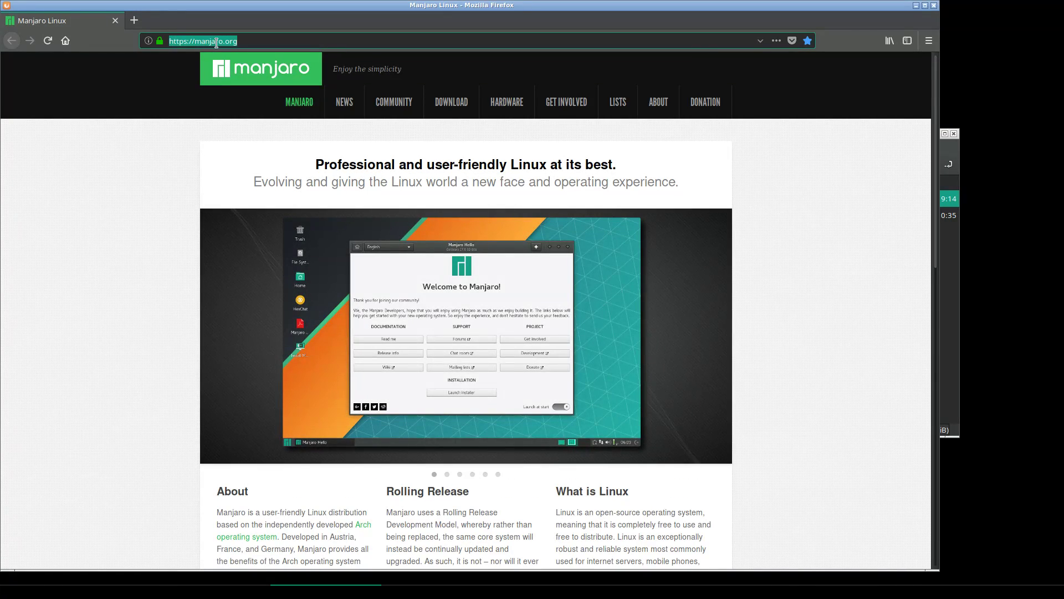
type("google.com/")
key("Return")
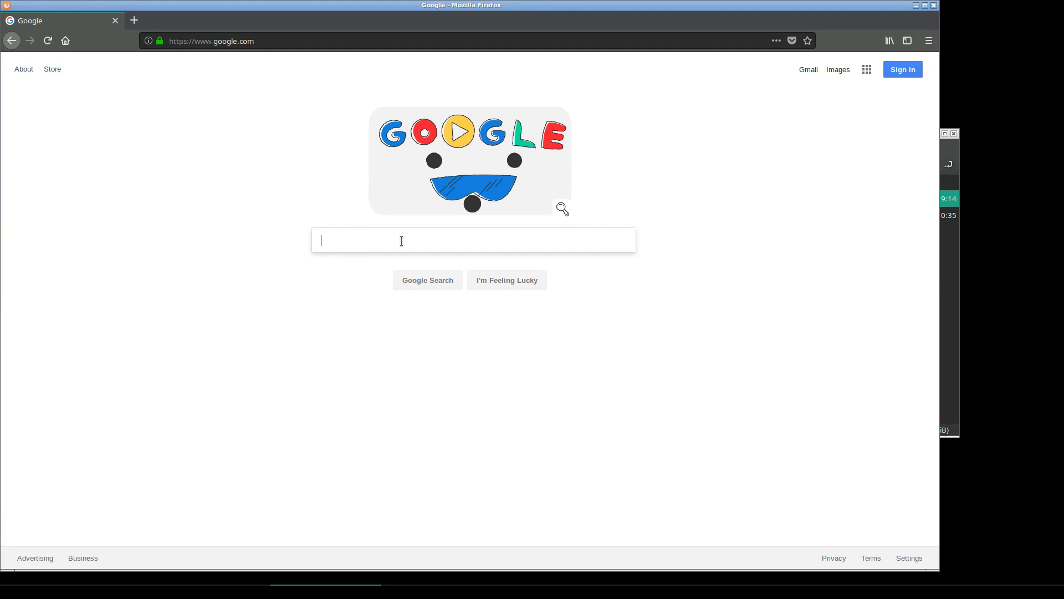
type("menu maker")
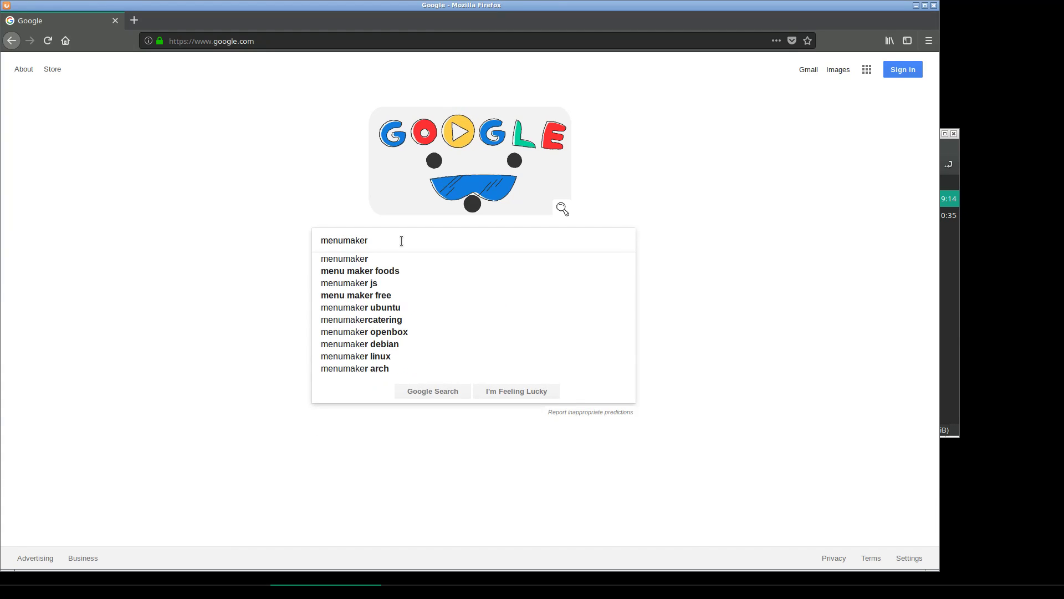
key("Return")
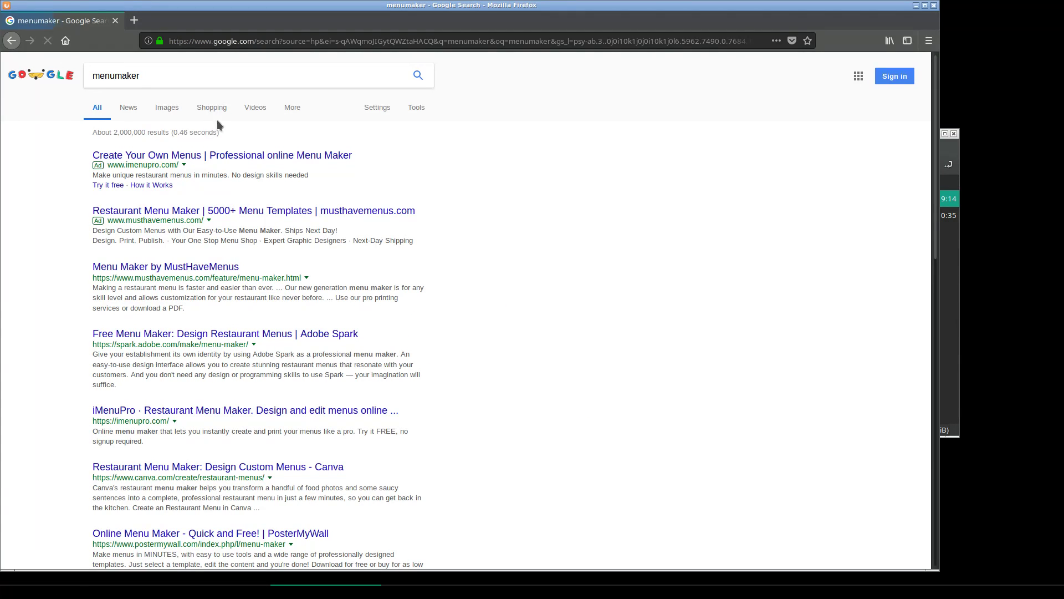
Refine the search to 'menu maker openbox' and open the What is MenuMaker? result
left_click(143, 78)
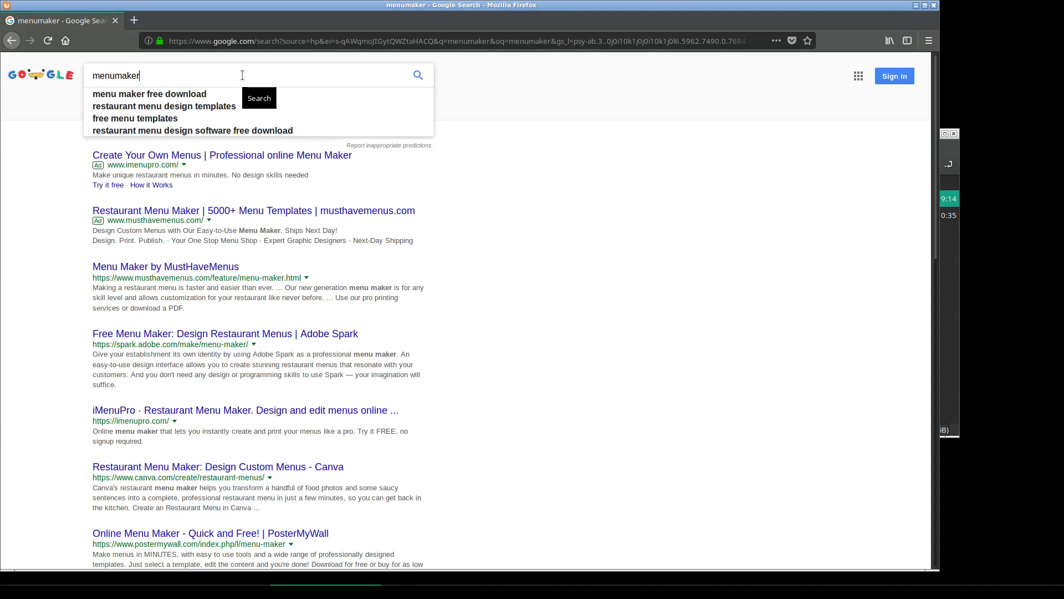
type("openbox")
key("Return")
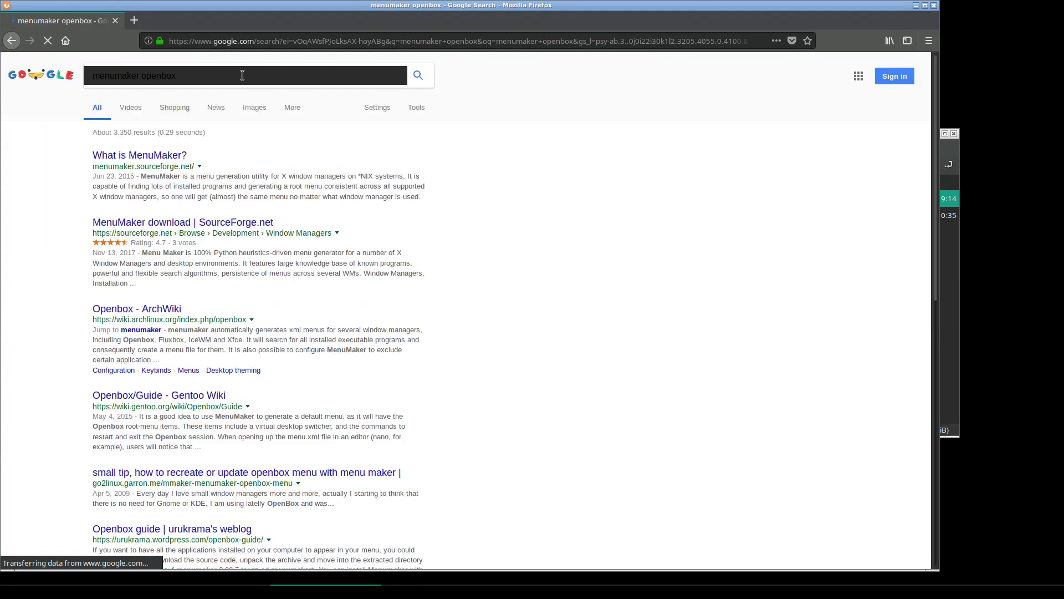
left_click(172, 155)
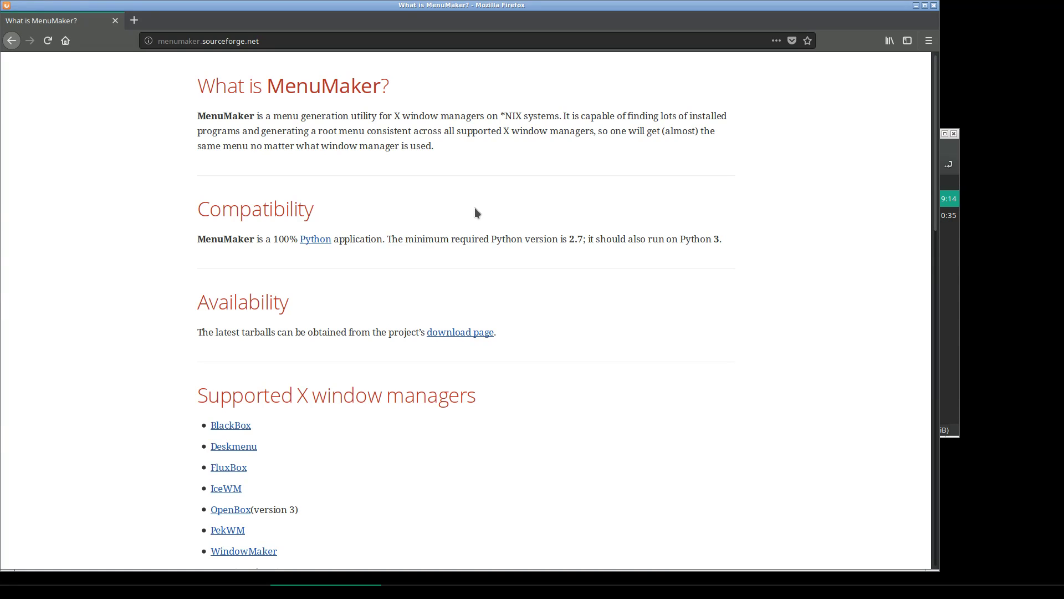
Scroll through the MenuMaker project page, then close Firefox
scroll(427, 311, "down", 3)
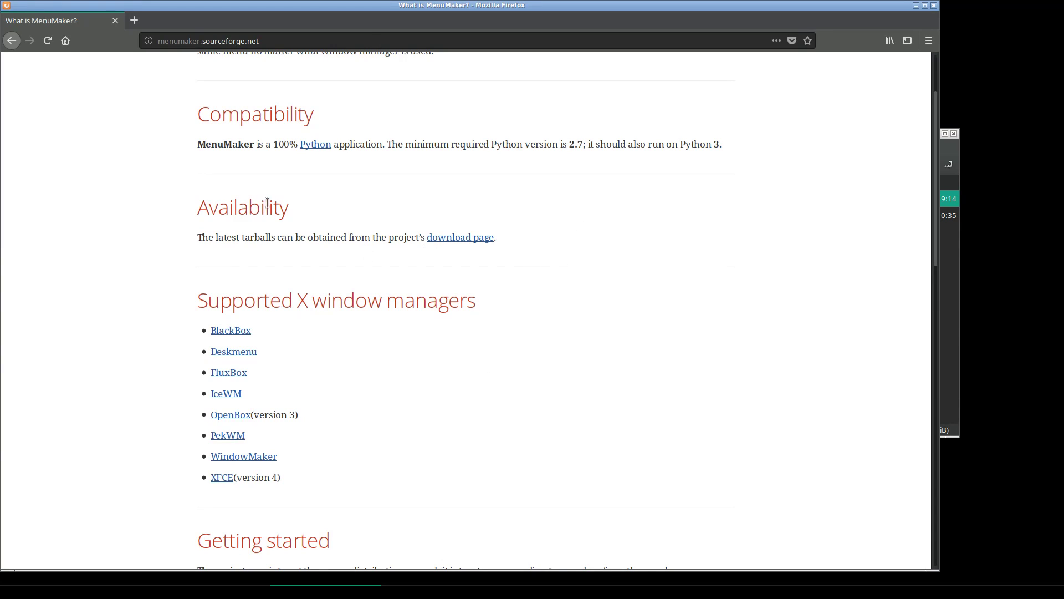
scroll(271, 201, "up", 3)
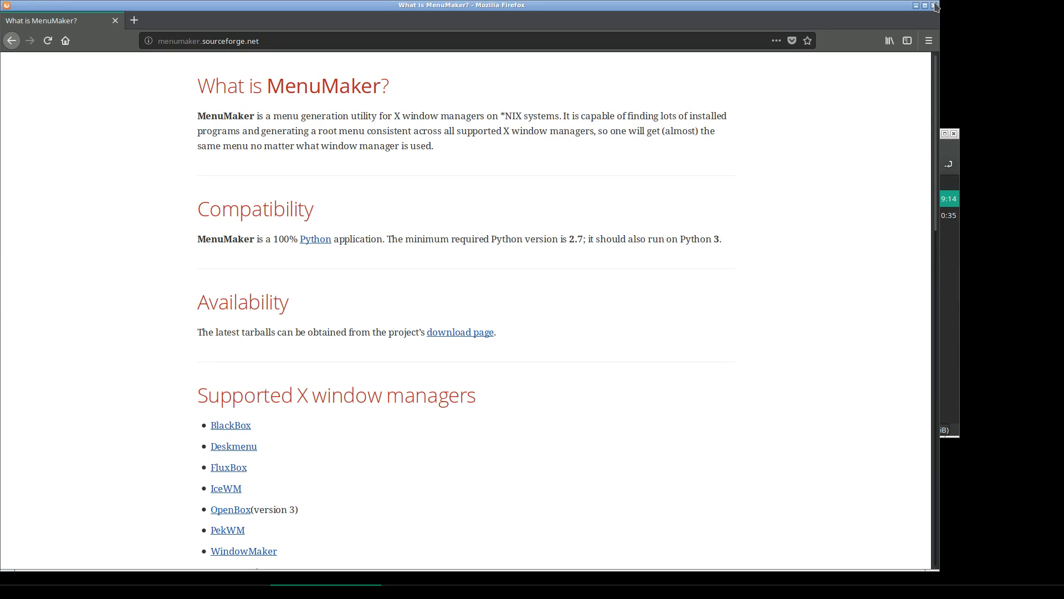
left_click(933, 5)
Run 'mmaker openbox' in the terminal, which refuses to overwrite menu.xml, then dismiss the root menu
left_click(295, 354)
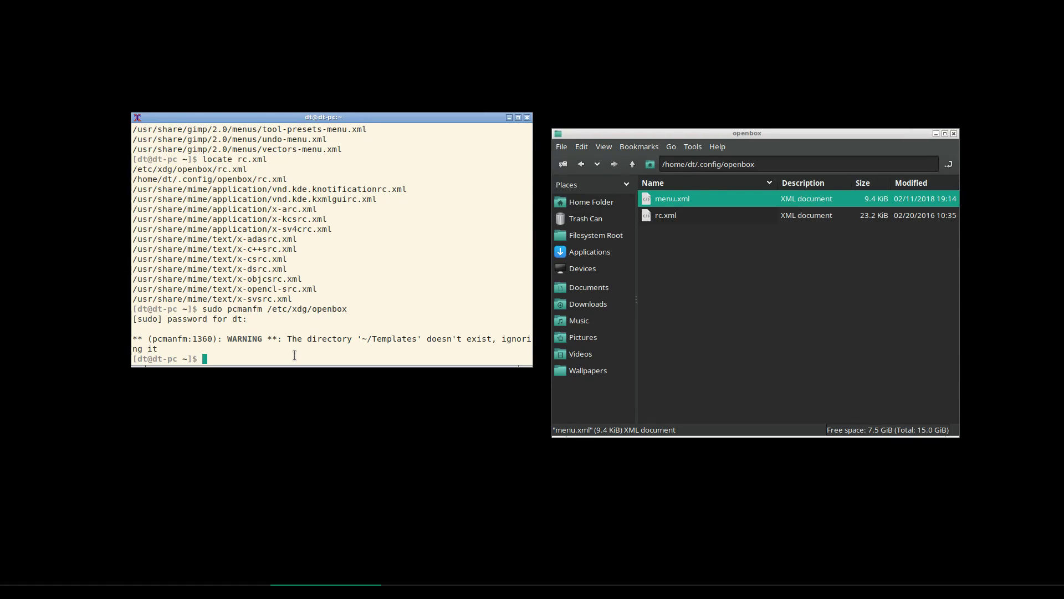
type("mmaker")
type("openbo")
type("x")
key("Return")
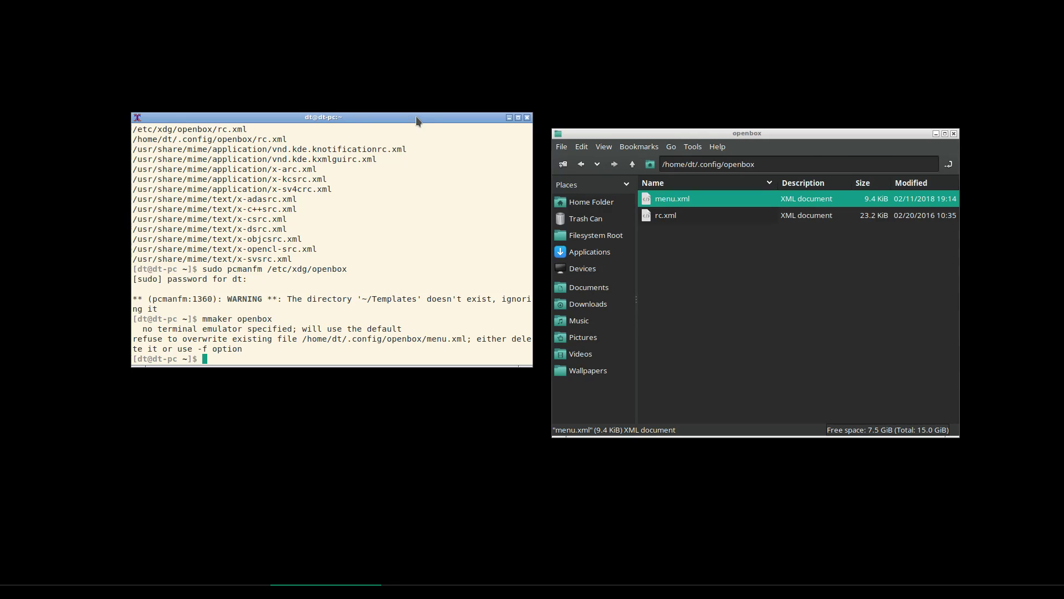
right_click(405, 79)
mouse_move(448, 100)
left_click(329, 320)
Move menu.xml in the openbox folder to the trash, keeping rc.xml
left_click(686, 204)
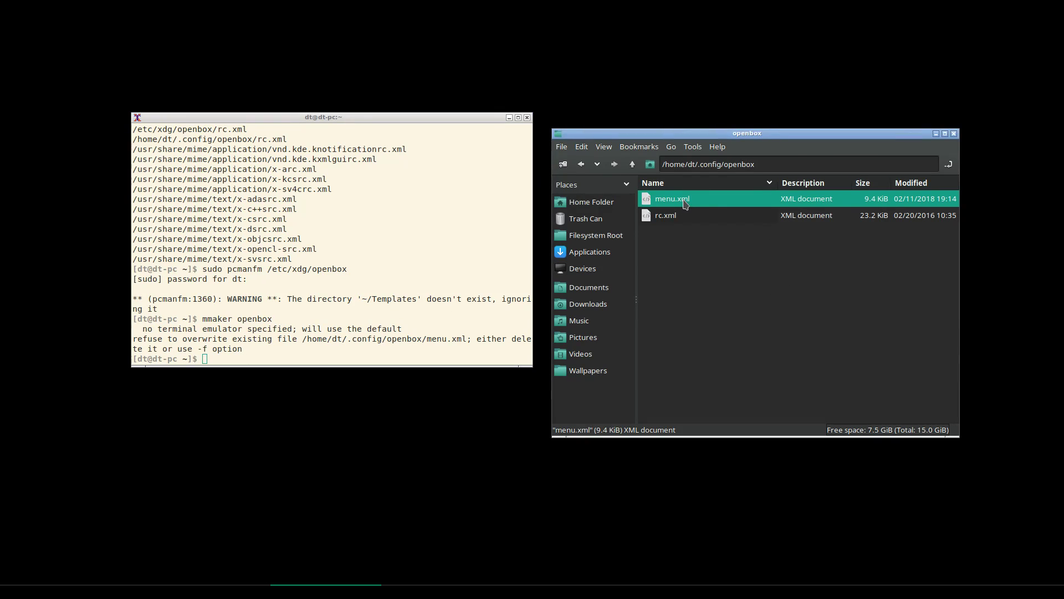
key("Delete")
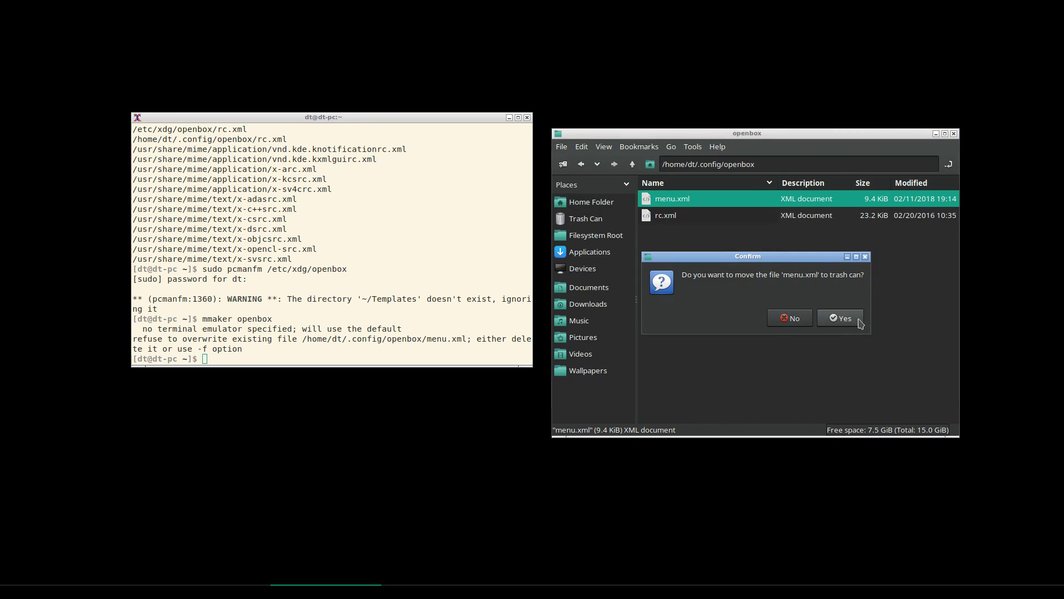
left_click(838, 320)
left_click(670, 205)
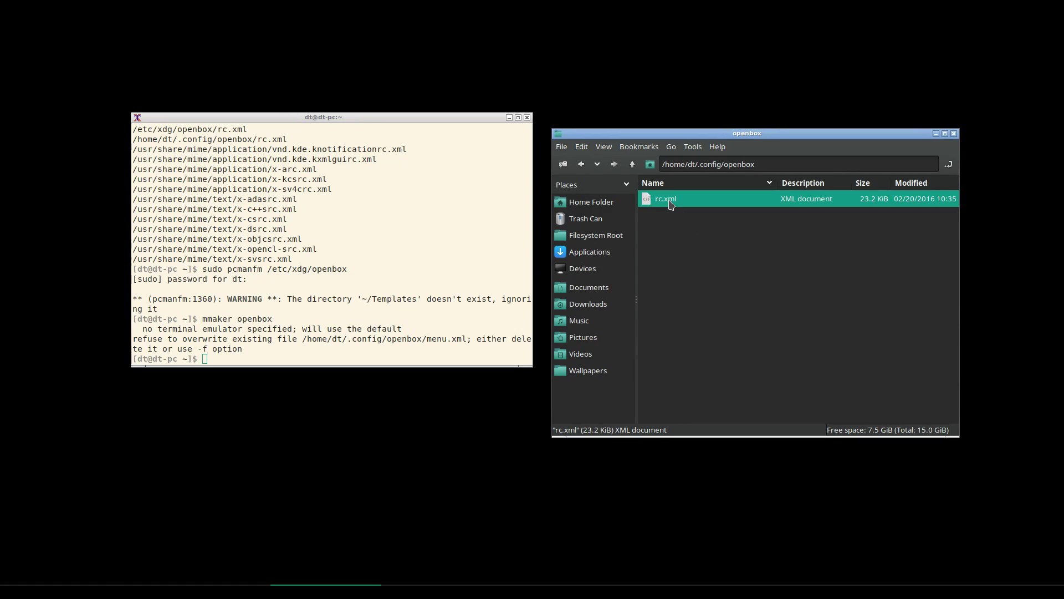
key("Delete")
left_click(798, 318)
Rerun mmaker openbox in the terminal to generate a fresh menu.xml
left_click(271, 341)
key("Up")
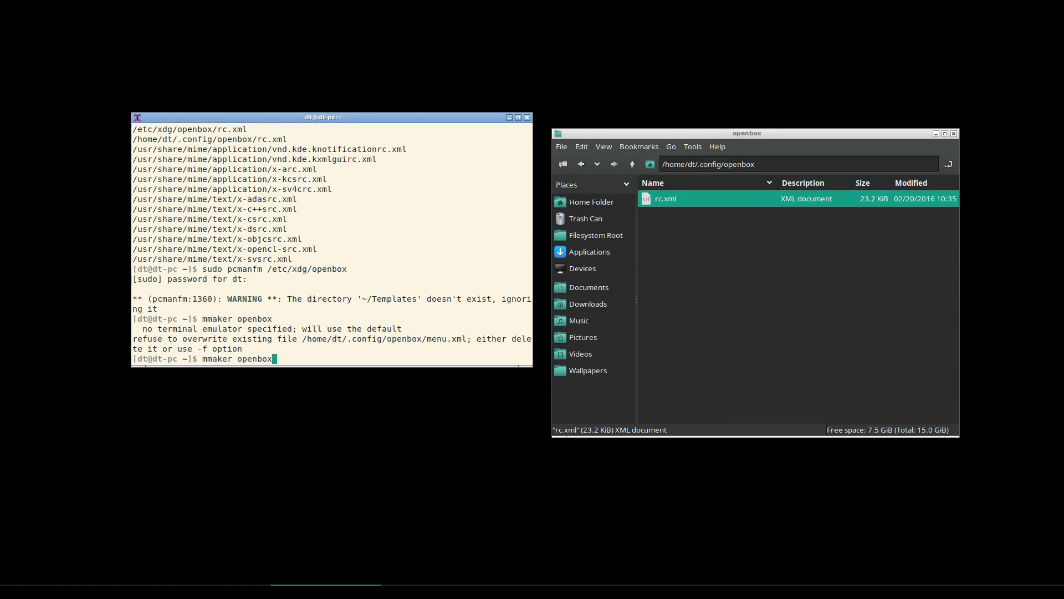
key("Return")
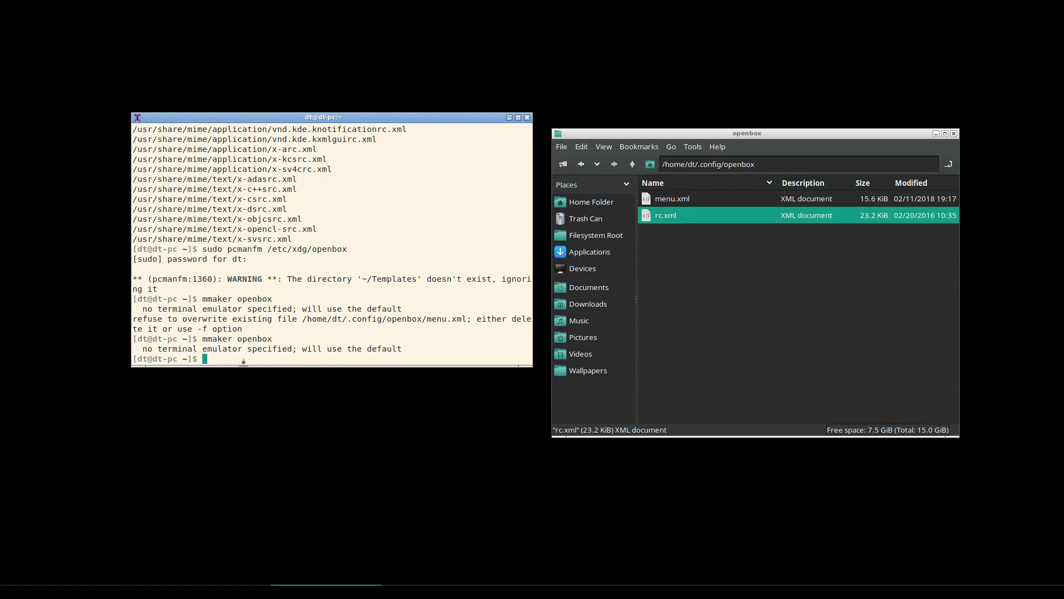
left_click(681, 198)
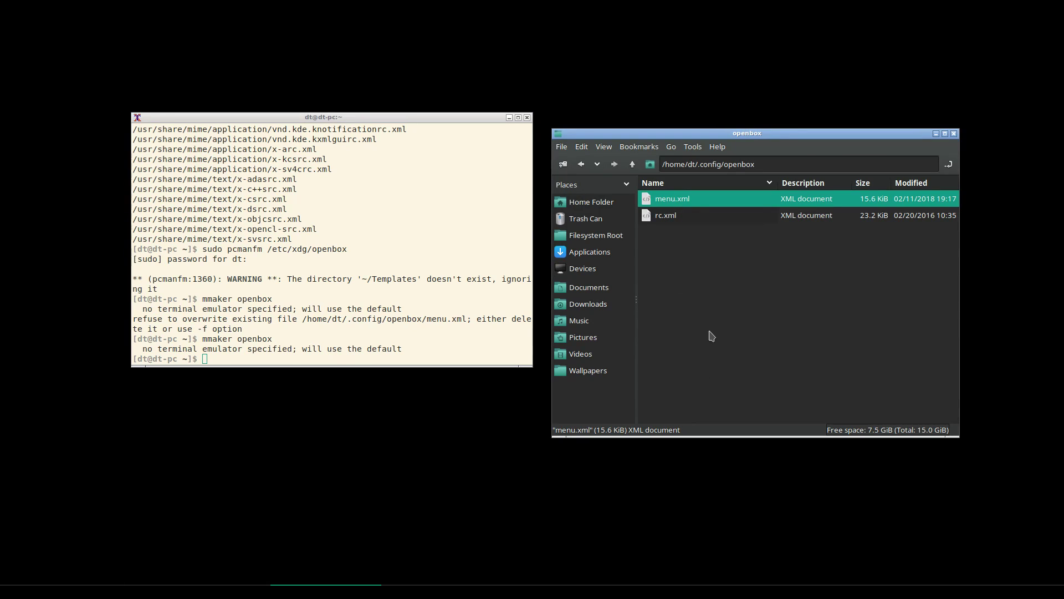
right_click(442, 33)
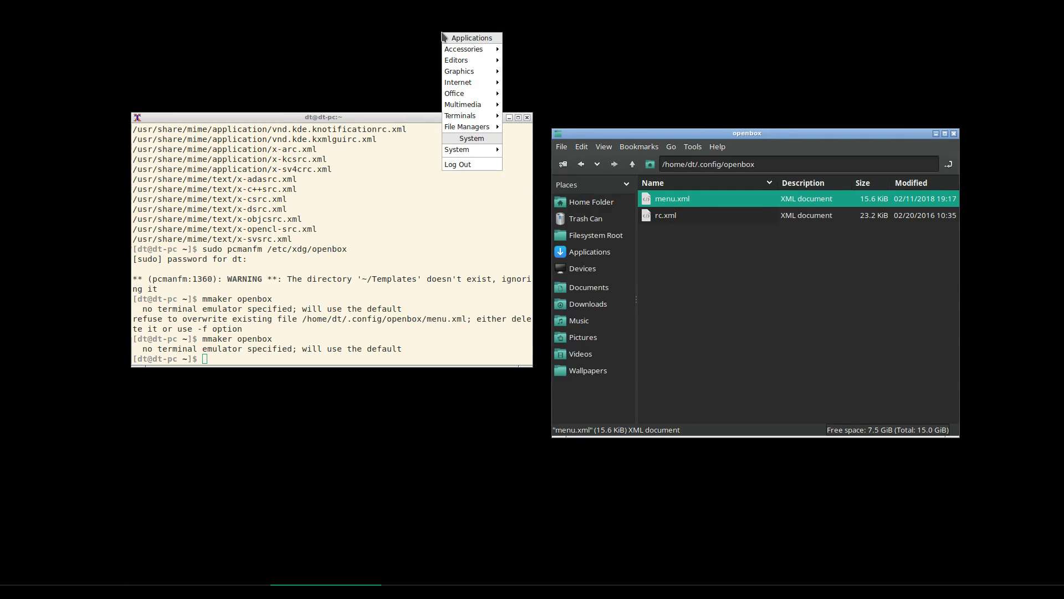
mouse_move(495, 51)
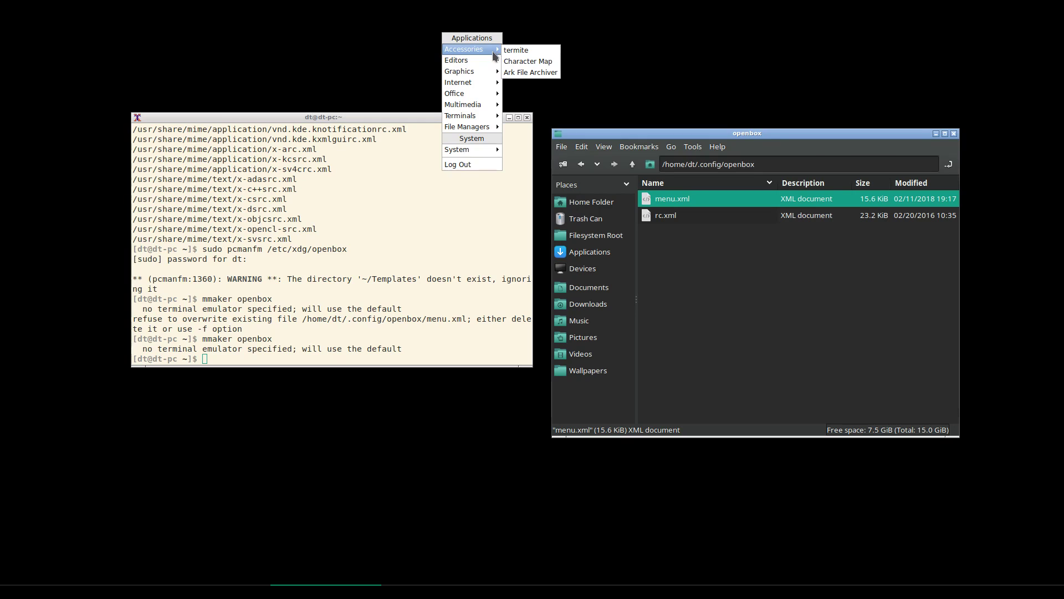
mouse_move(490, 69)
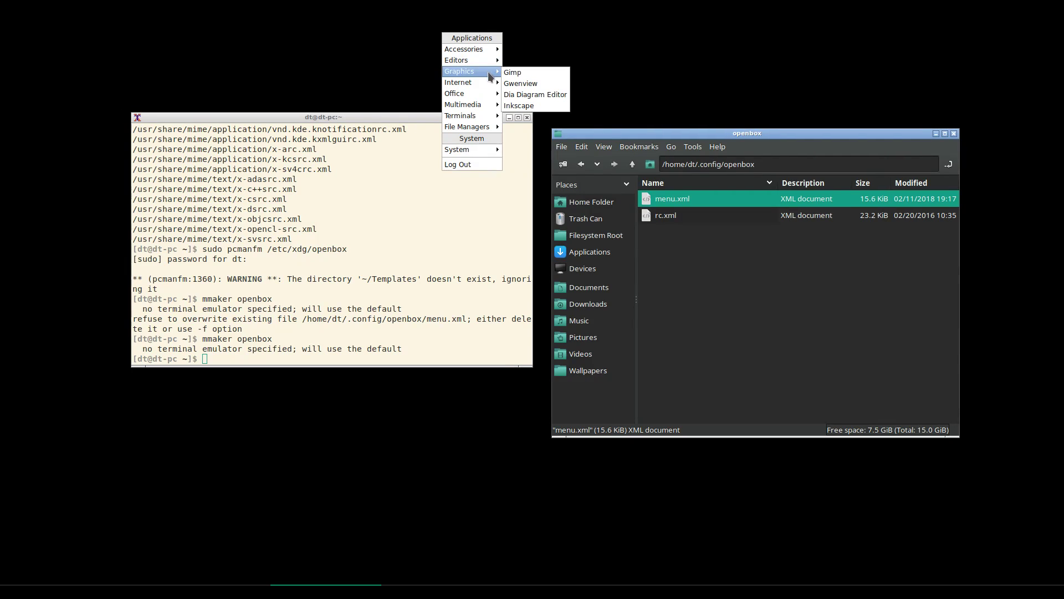
mouse_move(487, 94)
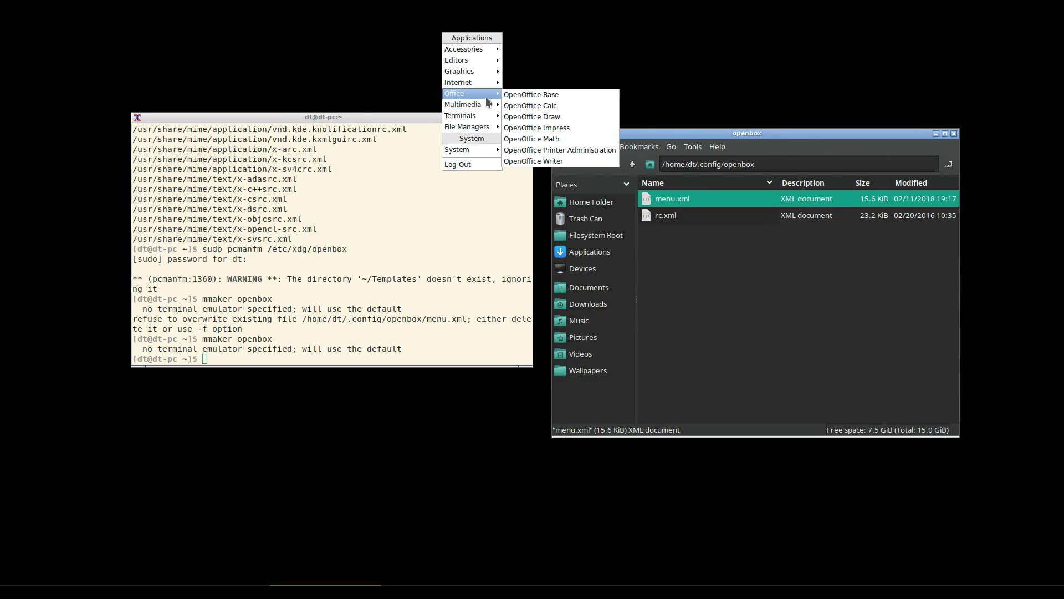
mouse_move(488, 124)
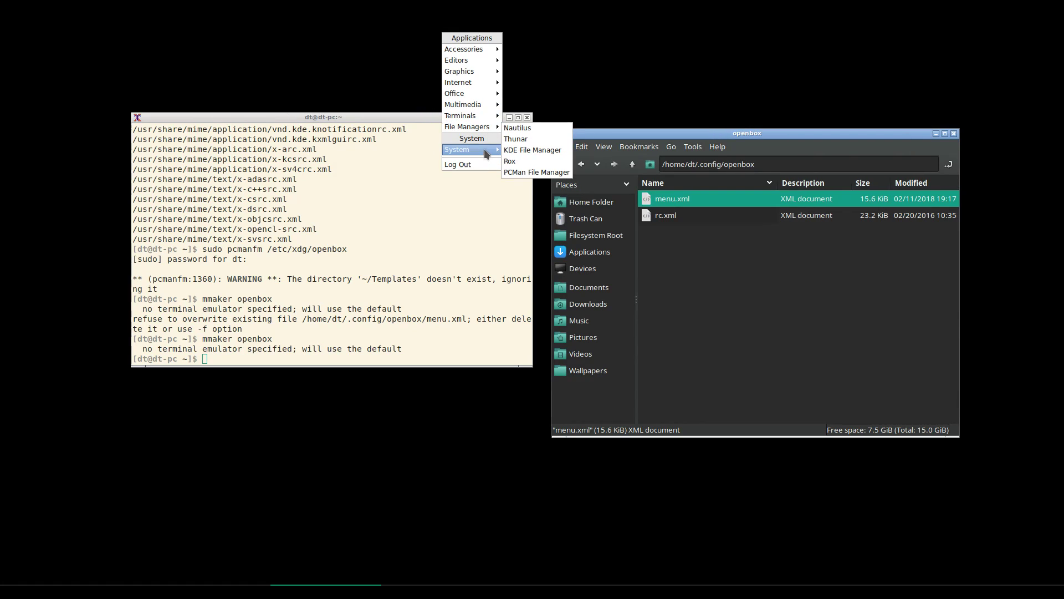
mouse_move(484, 149)
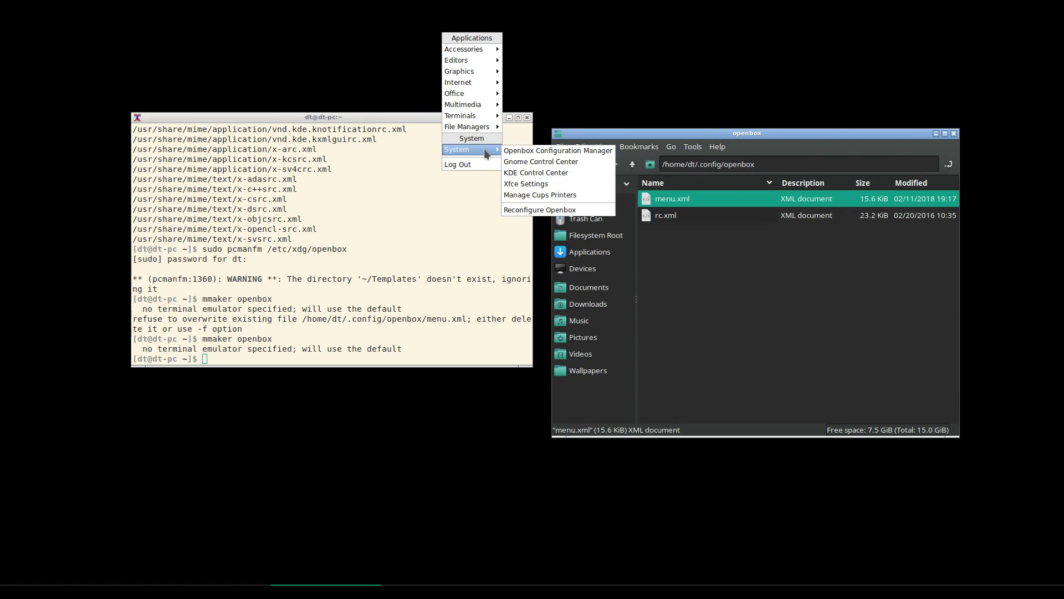
left_click(561, 81)
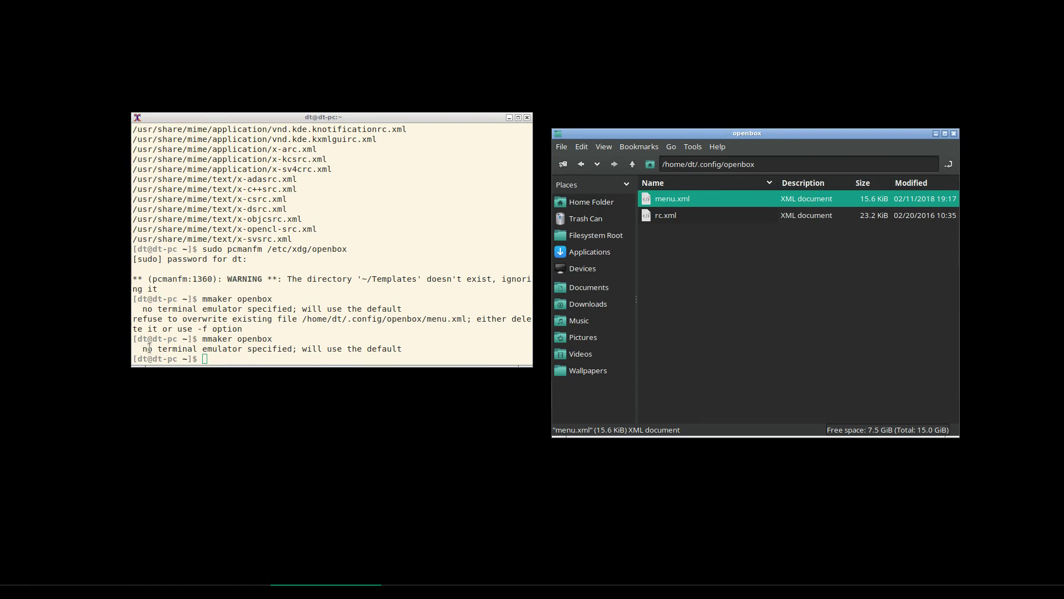
left_click_drag(140, 349, 418, 349)
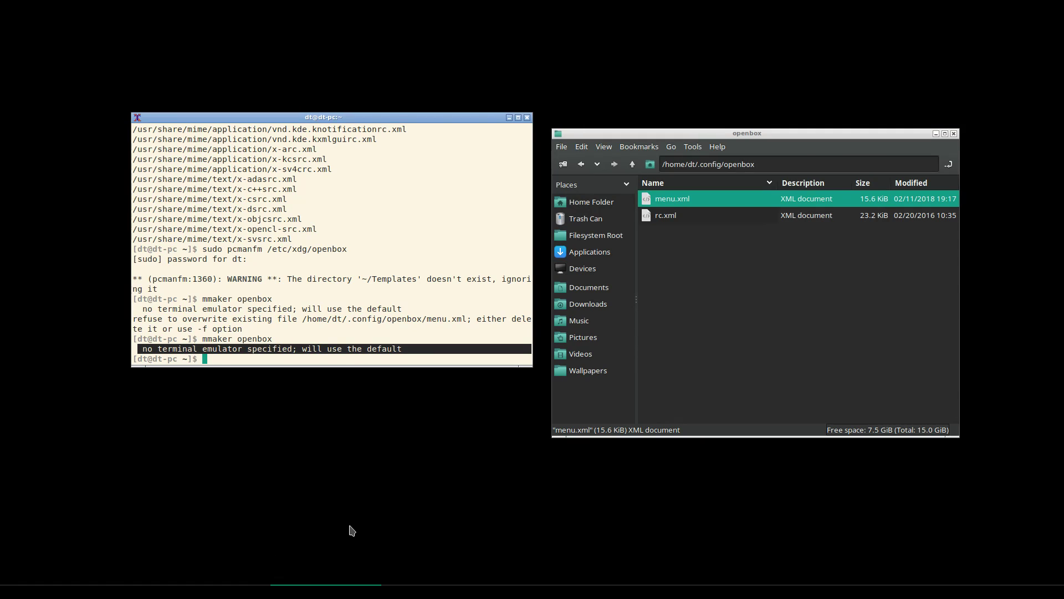
key("alt+Tab")
key("alt+Tab")
key("alt+Tab")
key("alt+Tab")
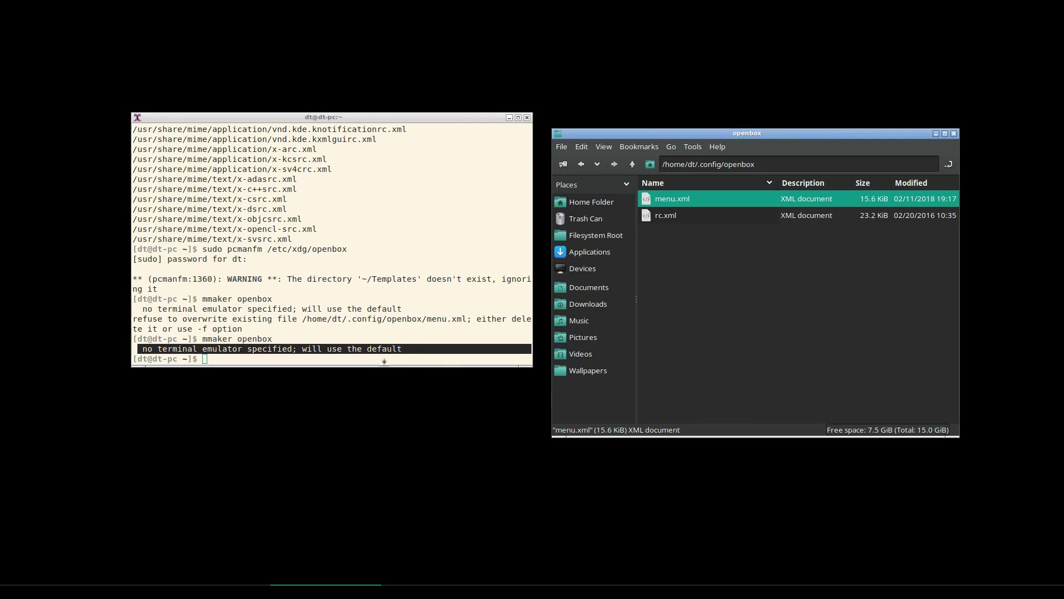
Launch Firefox from the regenerated menu's Internet category and type 'google' into the address bar
type("firefo")
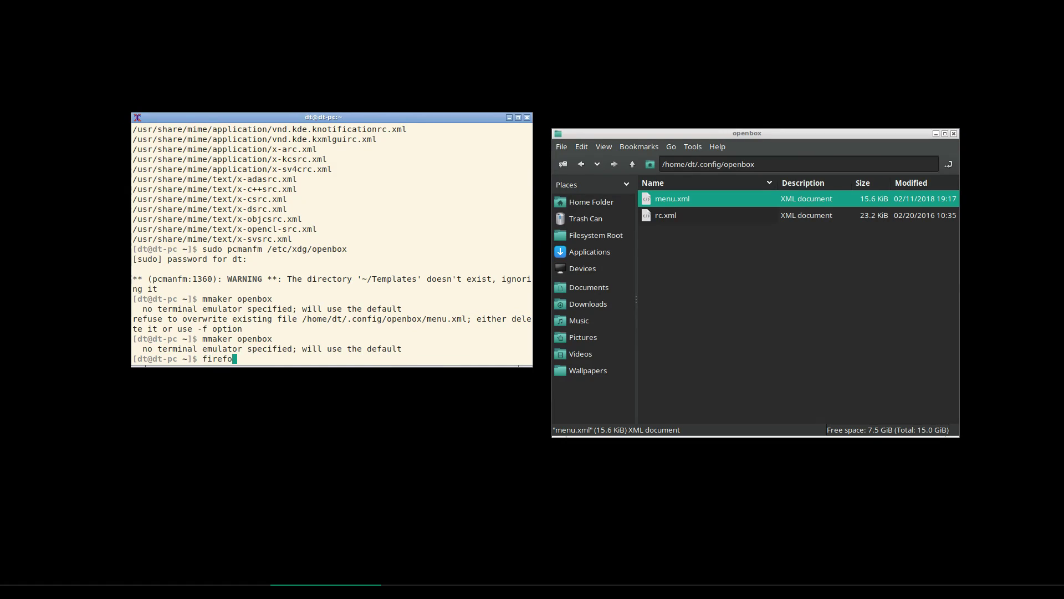
key("BackSpace")
key("BackSpace")
key("BackSpace")
key("BackSpace")
key("BackSpace")
key("BackSpace")
right_click(351, 37)
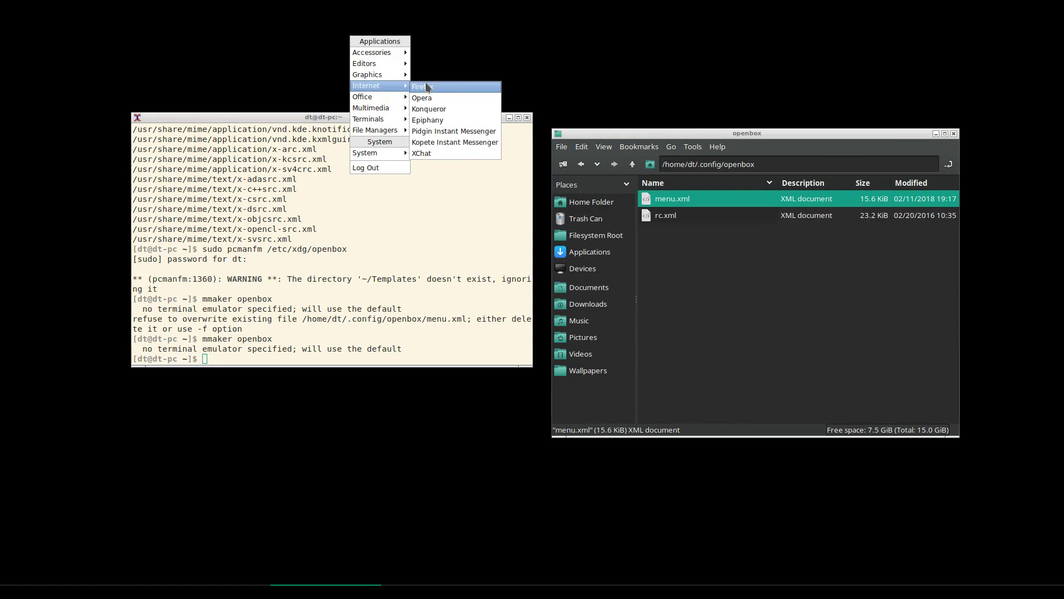
left_click(428, 86)
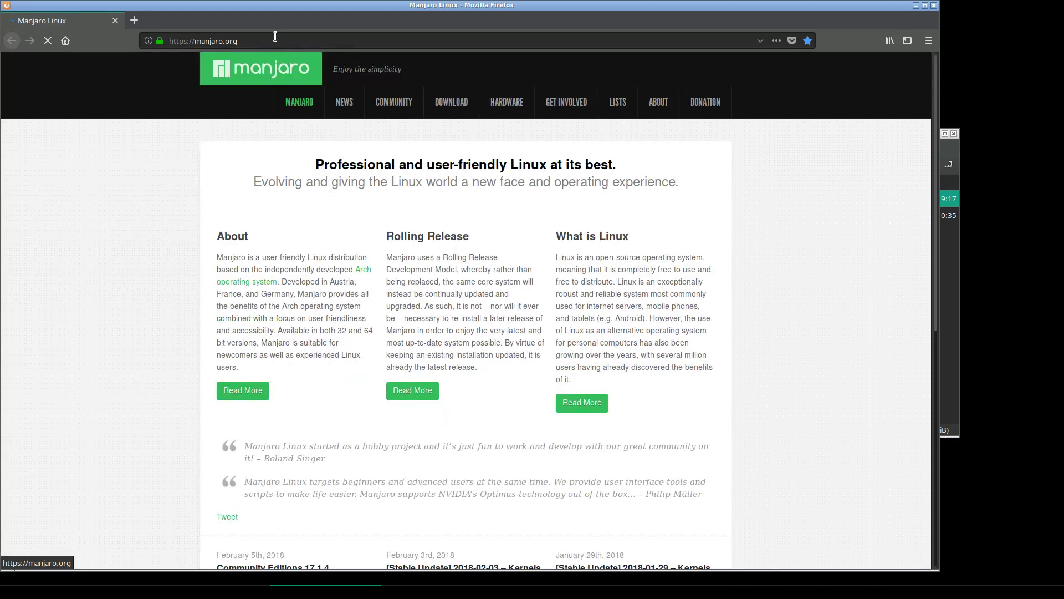
left_click(274, 37)
type("google")
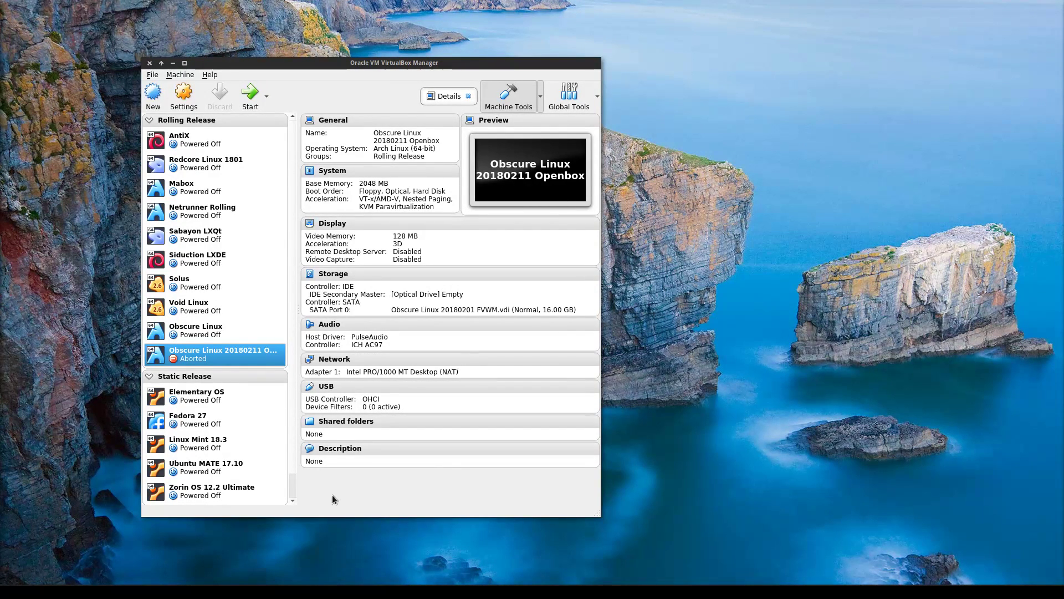
Start the Obscure Linux 20180211 Openbox VM and boot the default Manjaro entry from GRUB
double_click(231, 357)
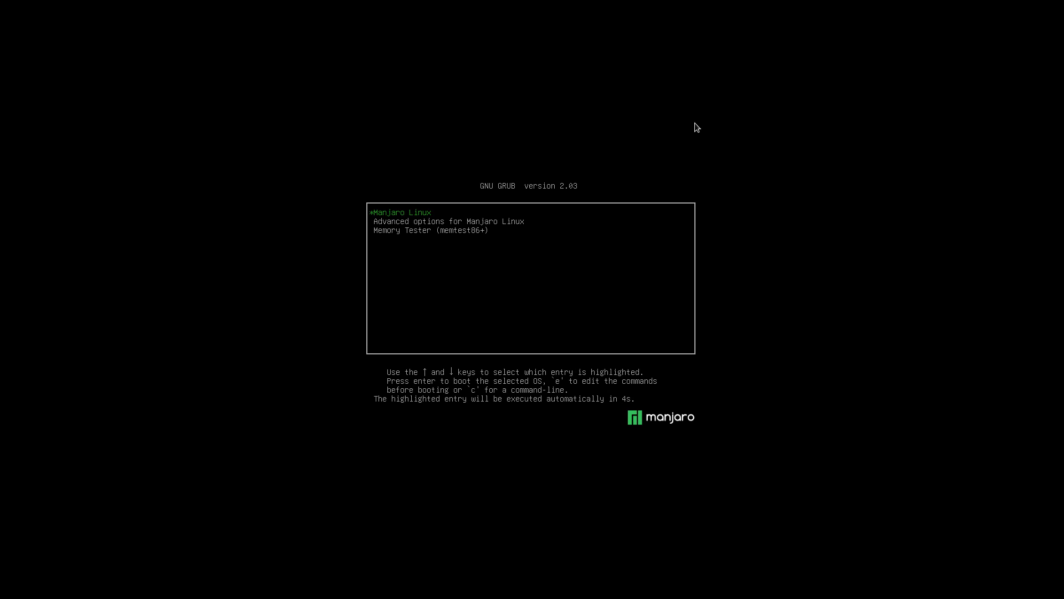
key("Return")
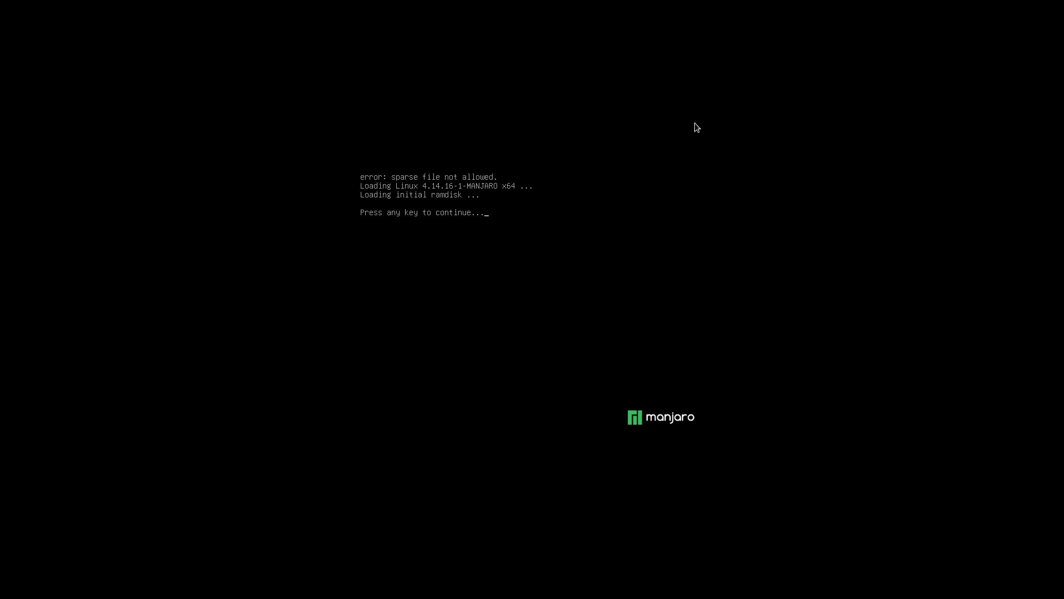
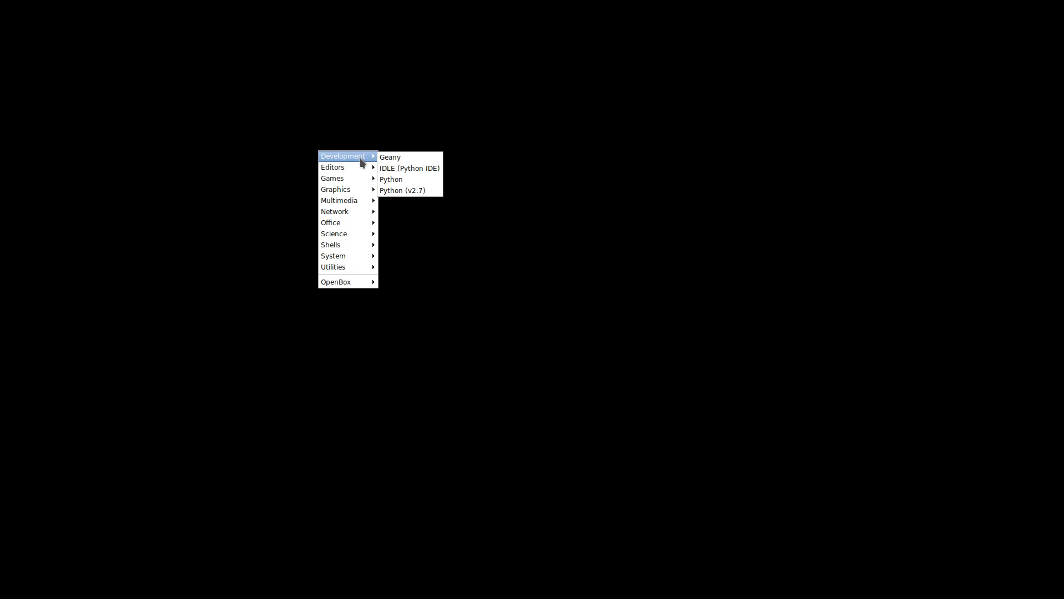
Close the guest's application menu and move the live chat window to the top of the screen
mouse_move(359, 185)
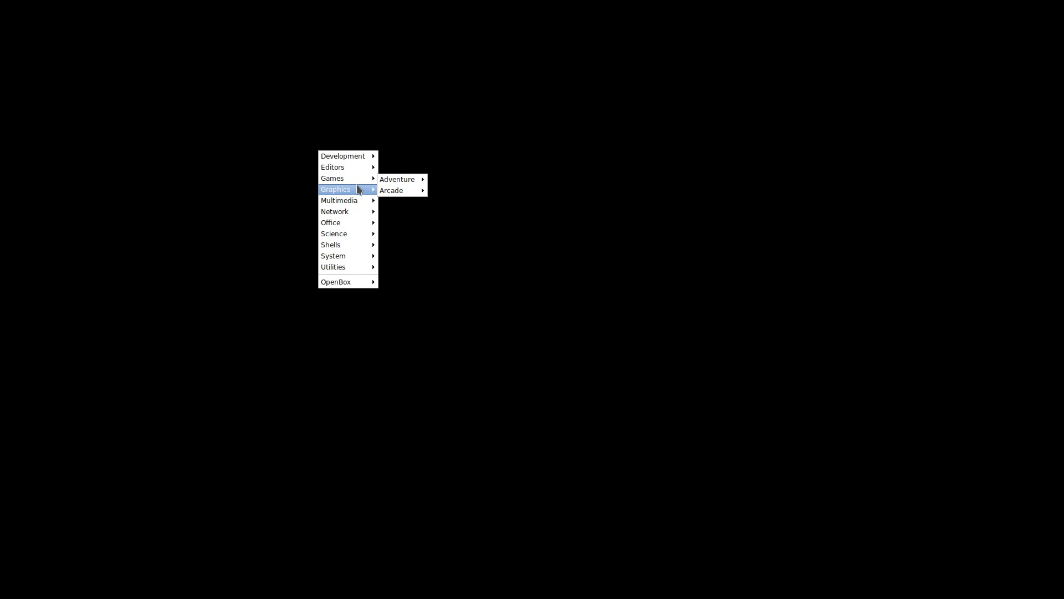
mouse_move(355, 214)
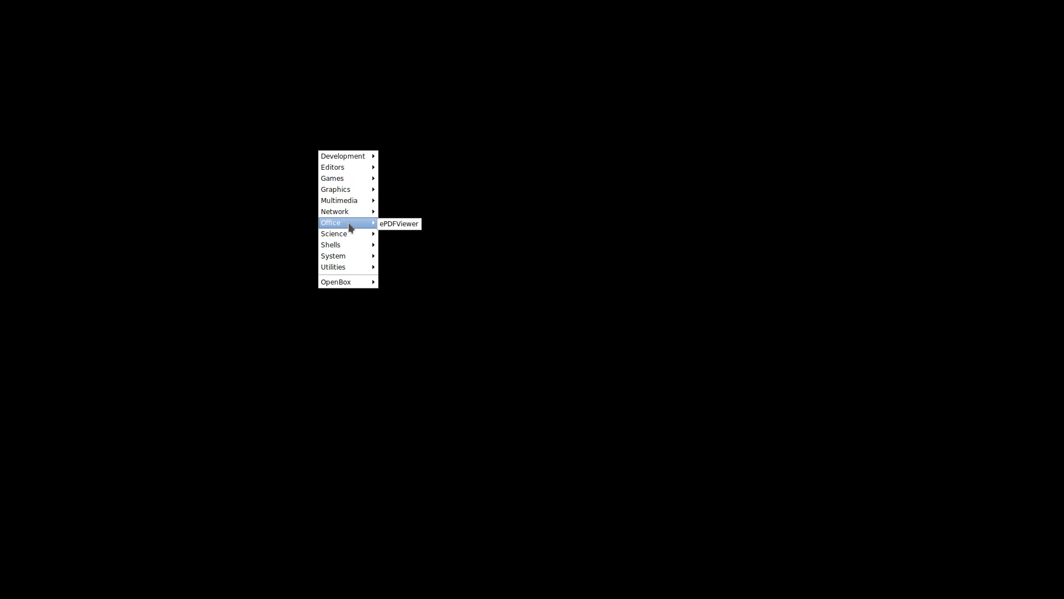
mouse_move(348, 233)
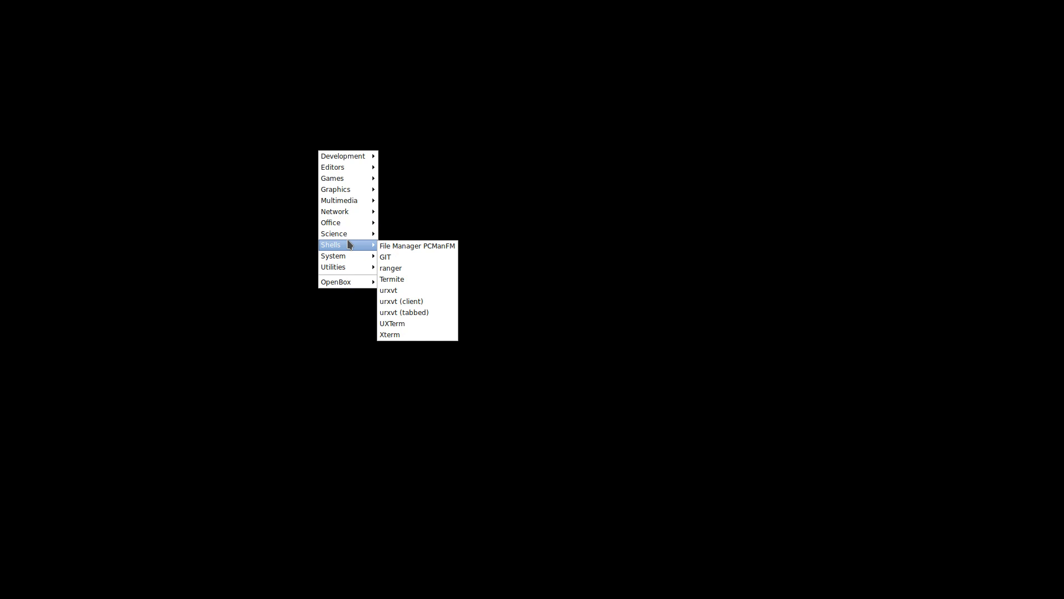
mouse_move(348, 256)
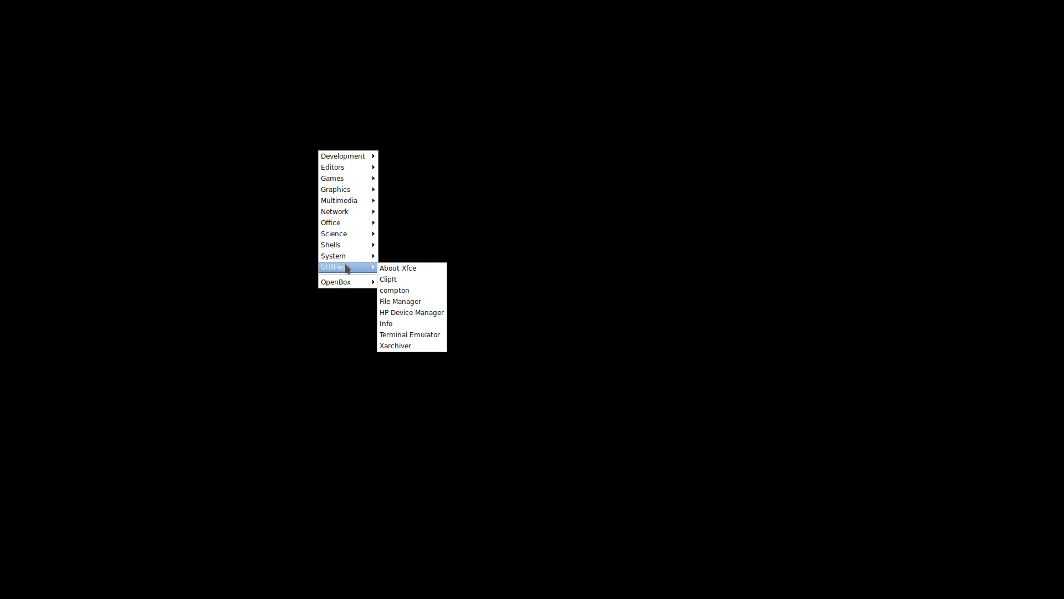
mouse_move(341, 159)
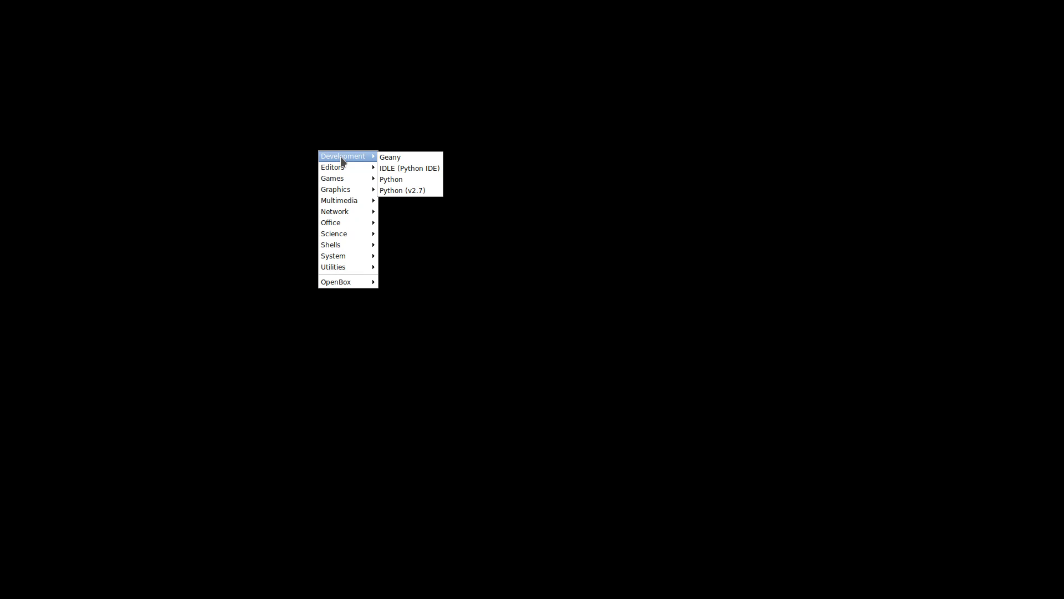
left_click(441, 129)
left_click_drag(934, 70, 926, 4)
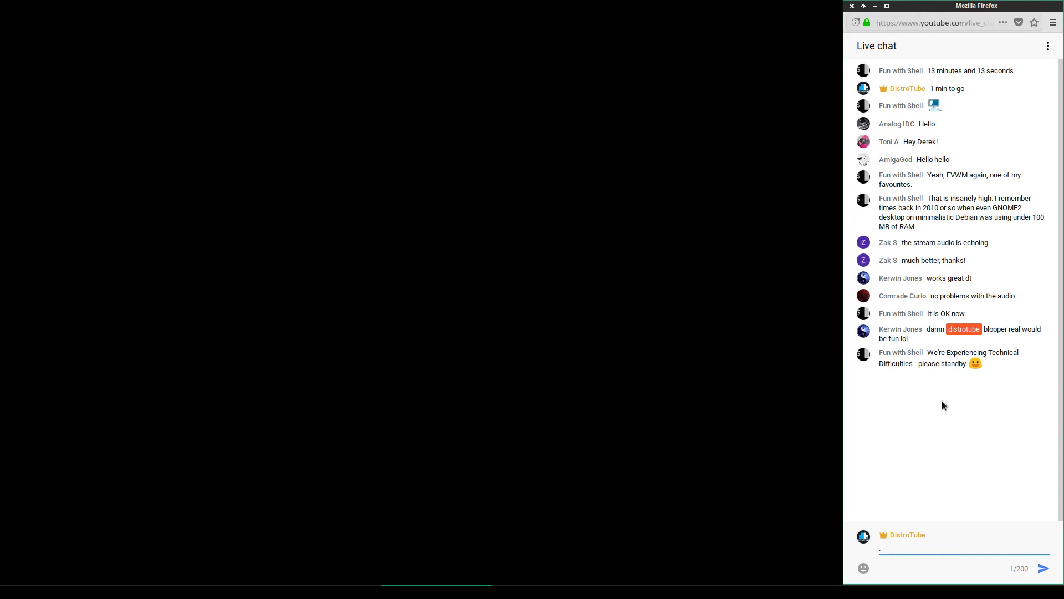
left_click(964, 341)
Back on the VirtualBox desktop, Un/Decorate the VM window so it fills the screen
key("ctrl+alt+Right")
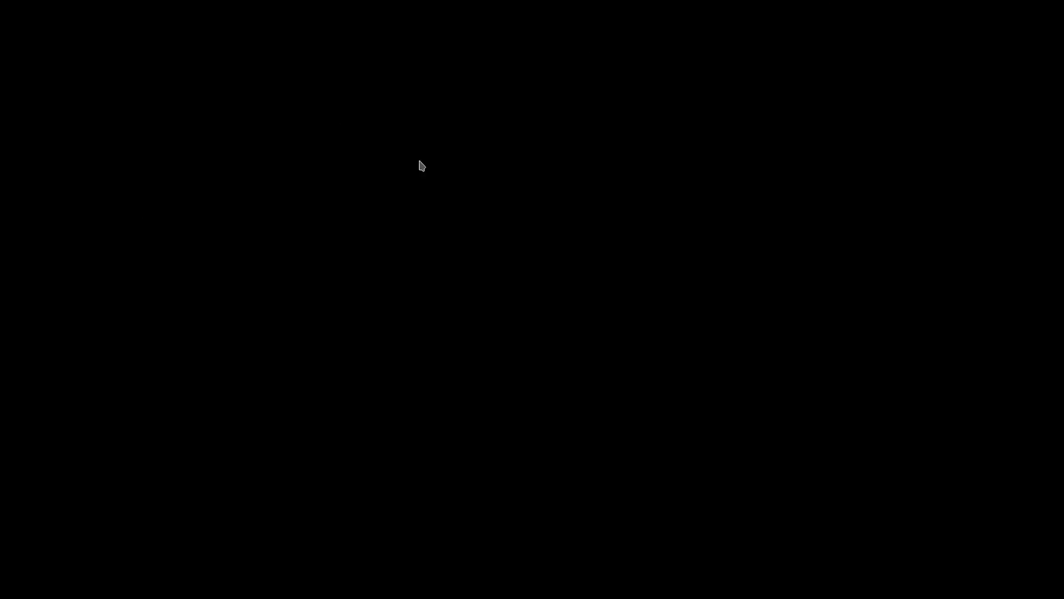
right_click(395, 212)
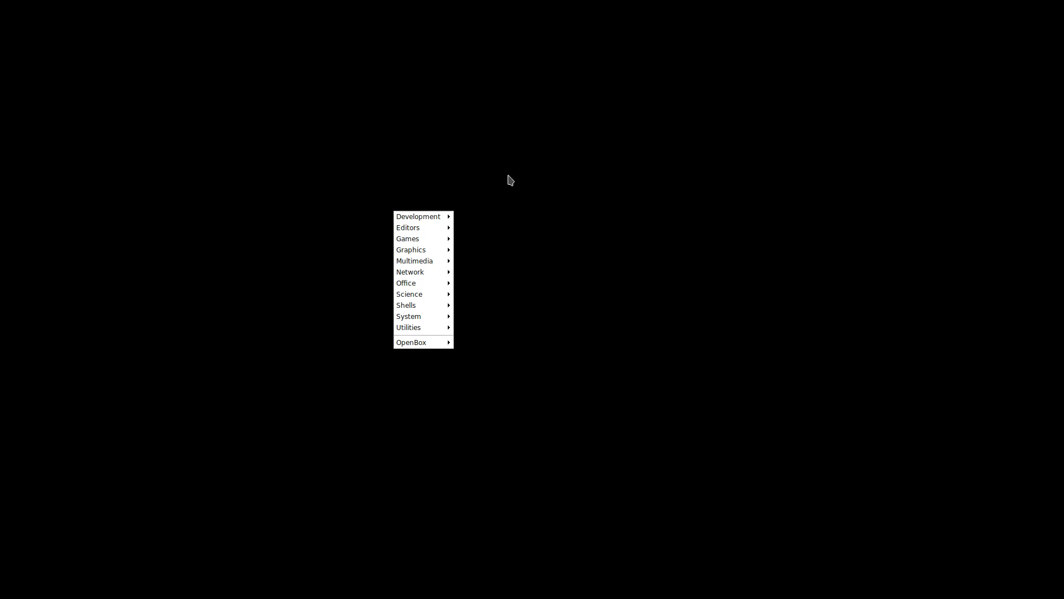
left_click(538, 183)
key("ctrl+alt+Left")
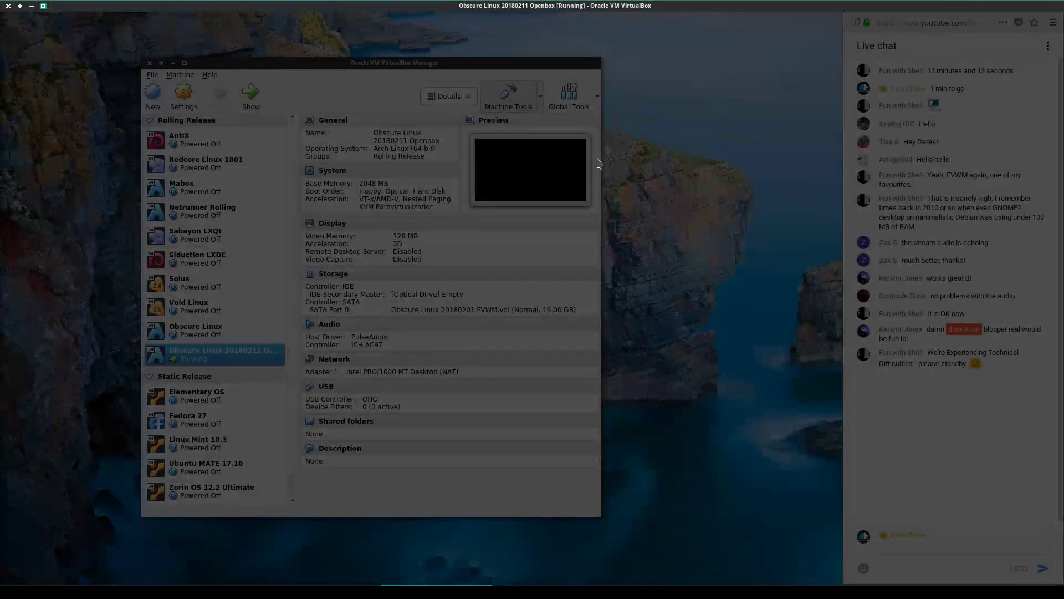
right_click(673, 3)
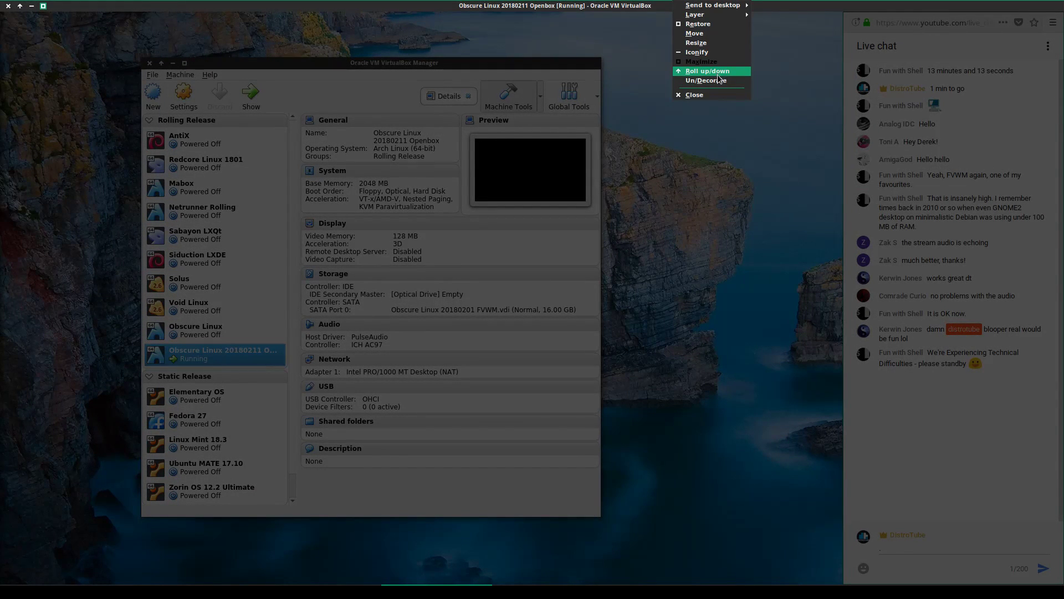
left_click(722, 82)
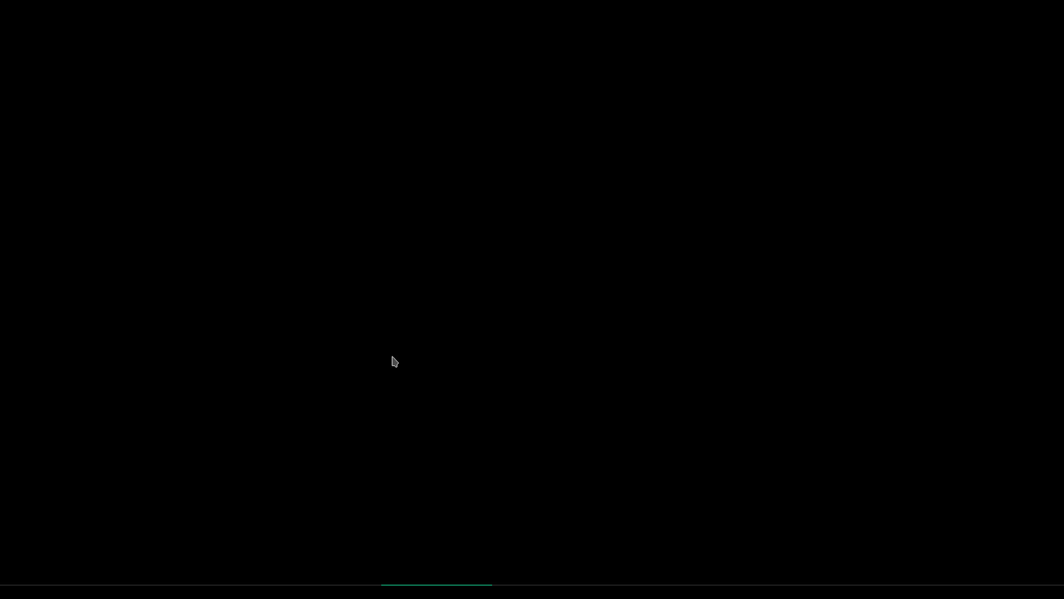
Open the guest's Openbox root menu and go into its Shells submenu toward Termite
right_click(354, 200)
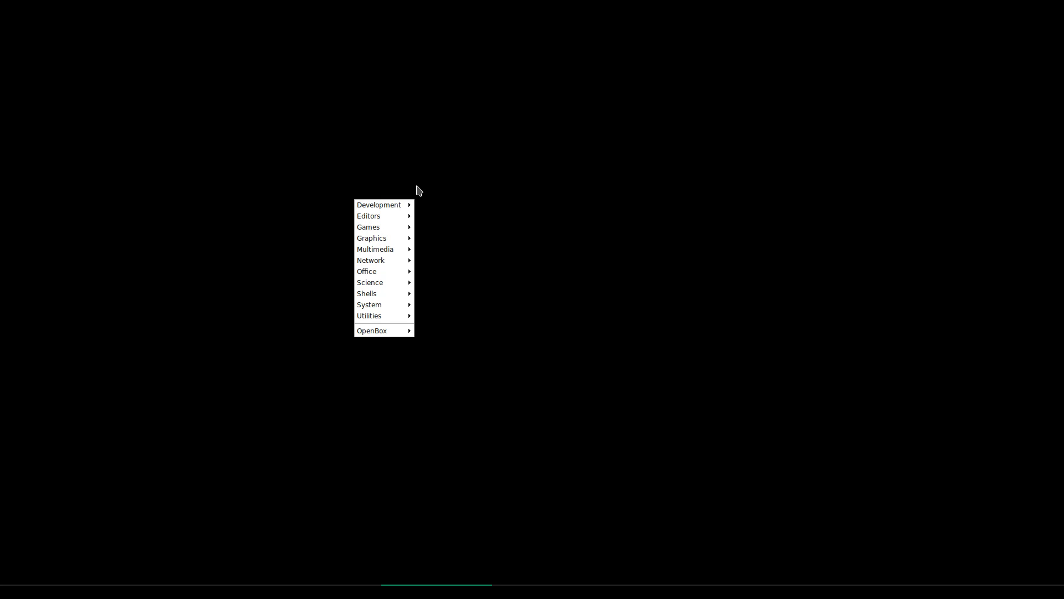
mouse_move(399, 205)
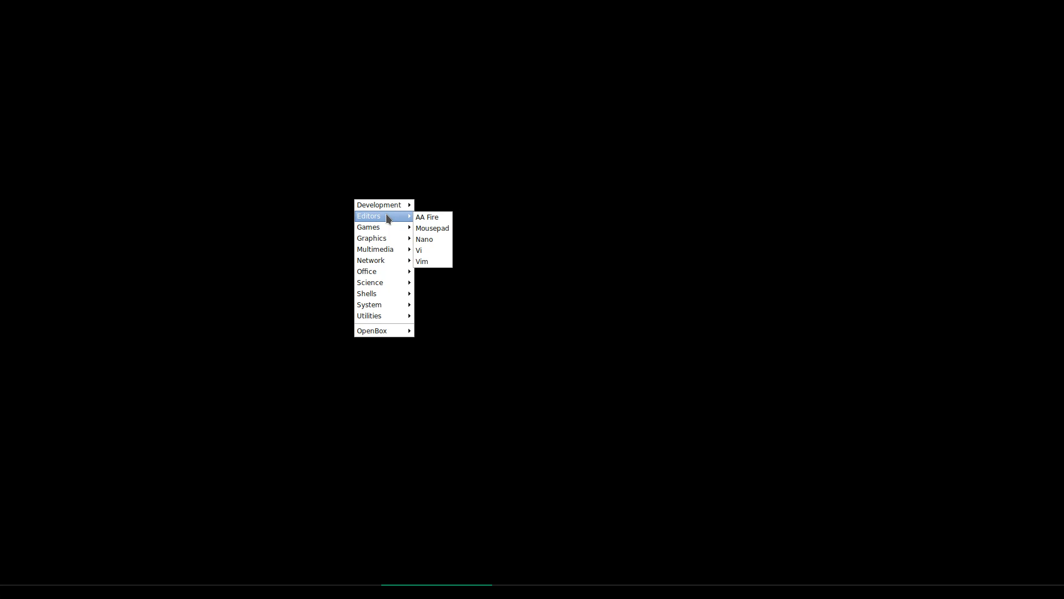
mouse_move(392, 264)
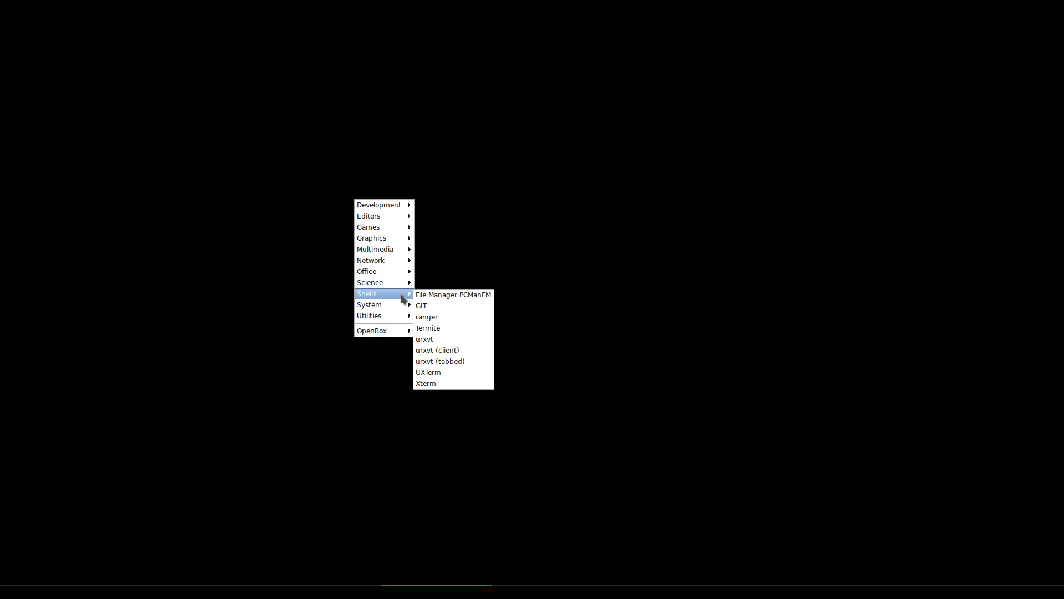
Launch Termite from the Shells menu and move its window to the upper left
mouse_move(398, 312)
mouse_move(401, 294)
left_click(446, 327)
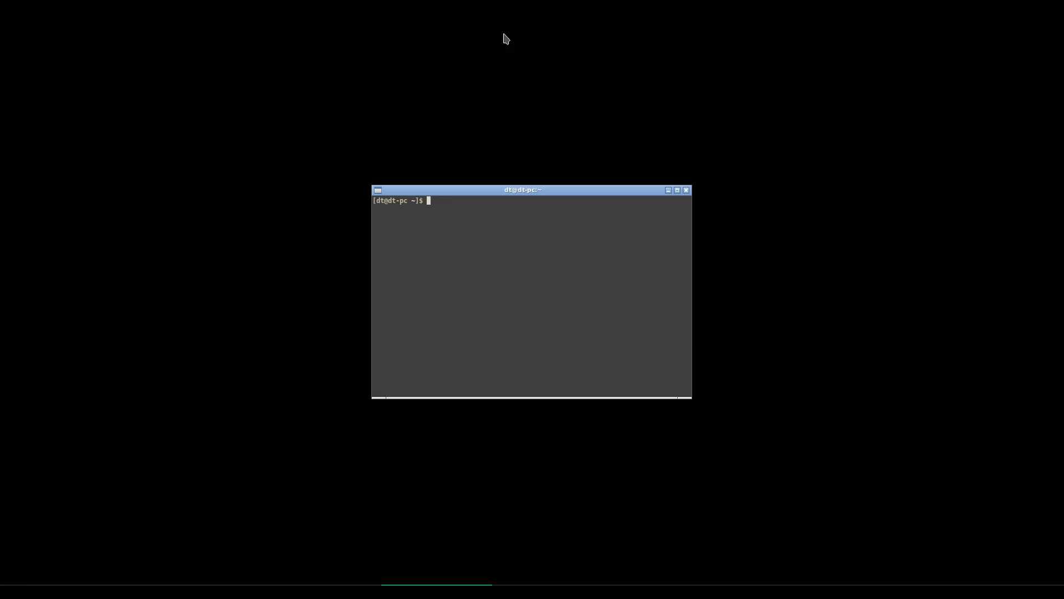
left_click_drag(601, 191, 346, 116)
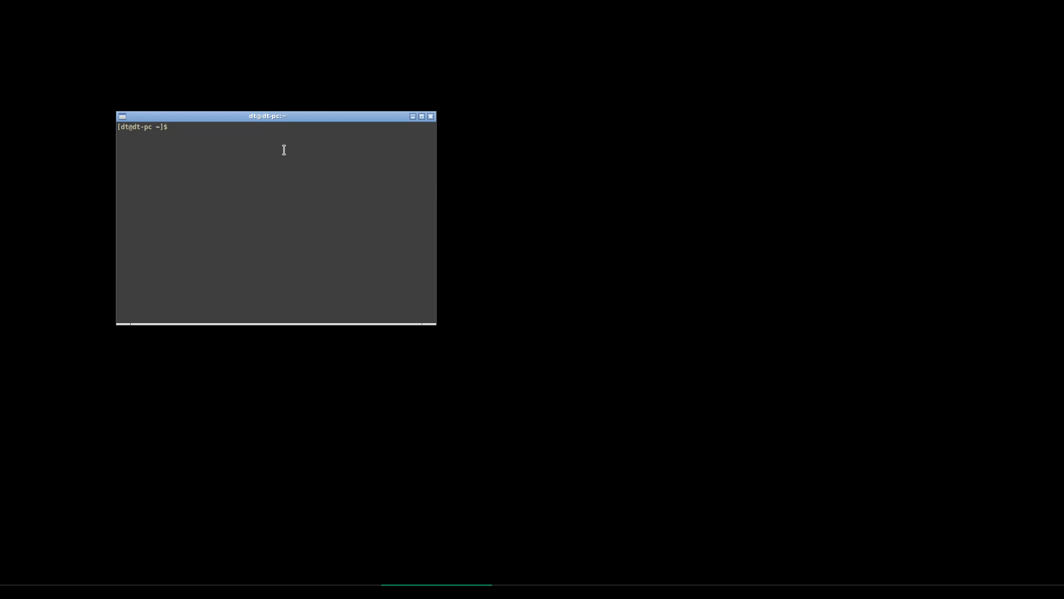
Run tint2 at the terminal prompt to start the panel
type("sudo pacman -S int")
key("BackSpace")
key("BackSpace")
type("tint2")
key("BackSpace")
key("BackSpace")
key("BackSpace")
key("BackSpace")
key("BackSpace")
key("BackSpace")
key("BackSpace")
key("BackSpace")
key("BackSpace")
key("BackSpace")
key("BackSpace")
key("BackSpace")
key("BackSpace")
key("BackSpace")
key("BackSpace")
key("BackSpace")
key("BackSpace")
key("BackSpace")
key("BackSpace")
key("BackSpace")
type("tint2")
key("Return")
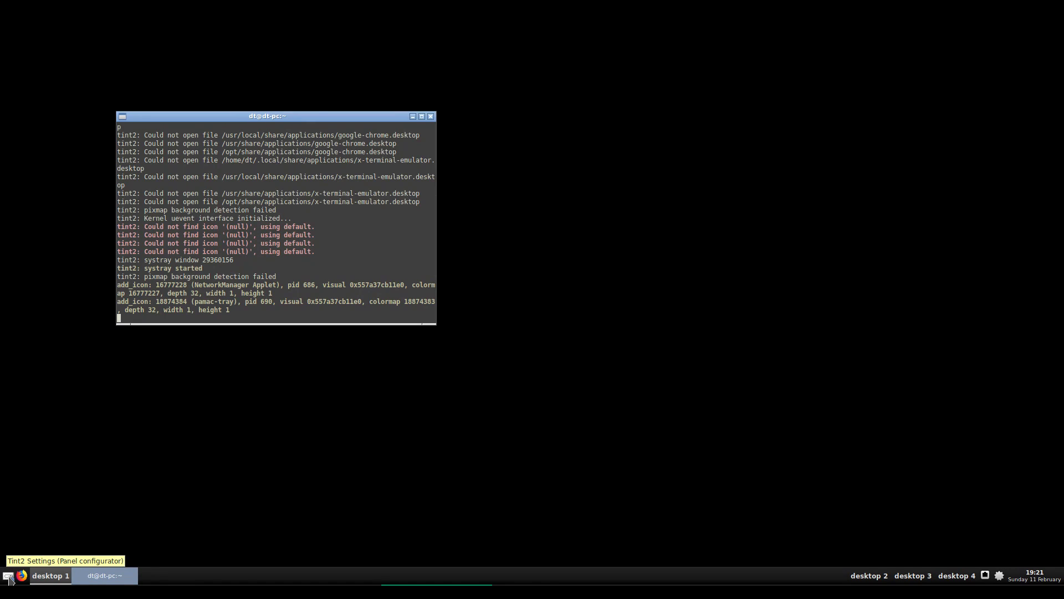
Open Tint2 Settings and apply the system-wide /etc/xdg tint2rc theme
left_click(10, 579)
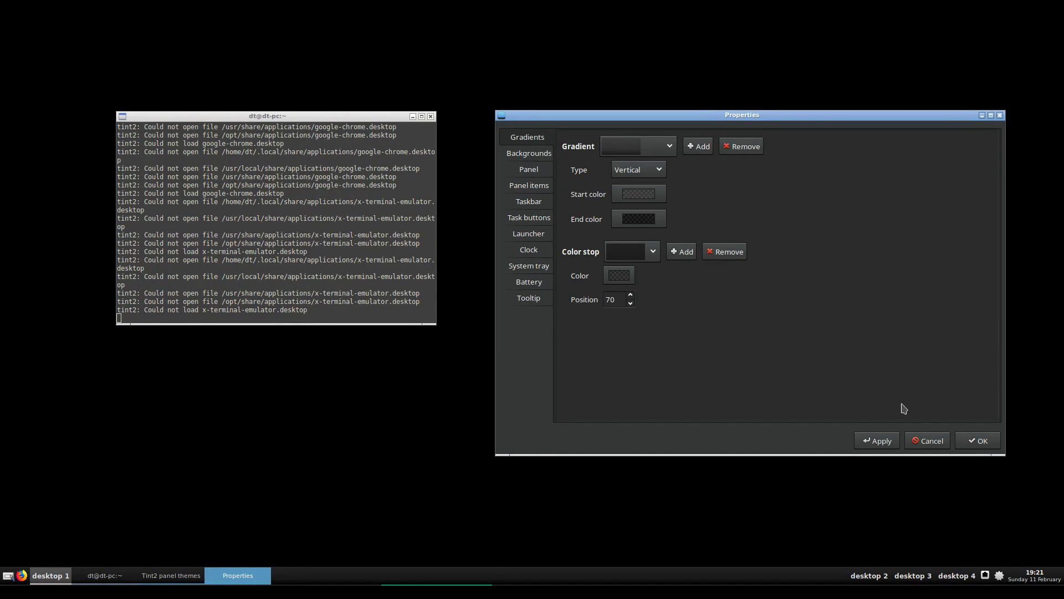
left_click(920, 442)
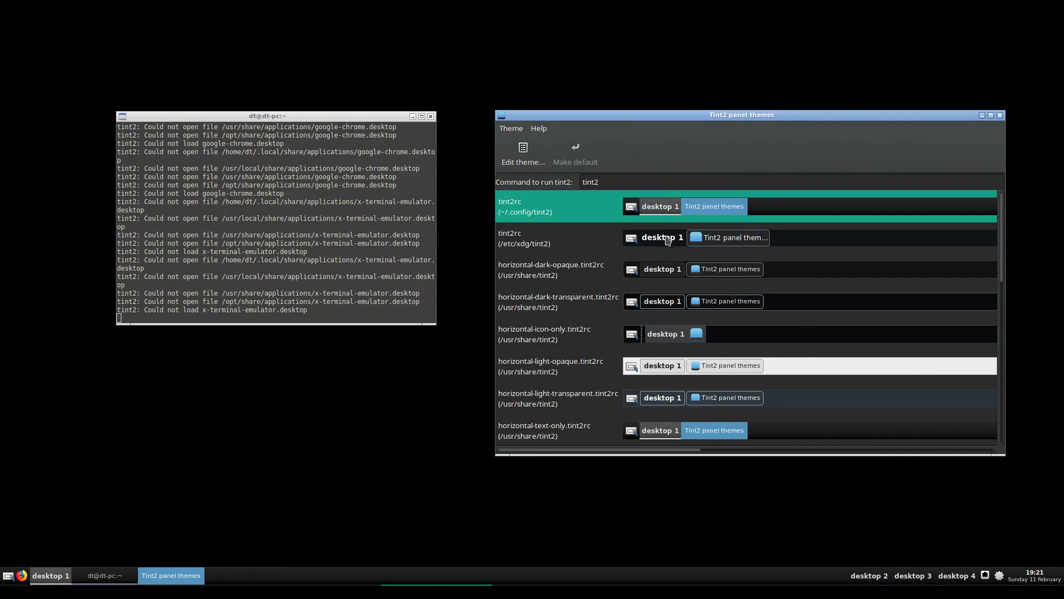
left_click(657, 246)
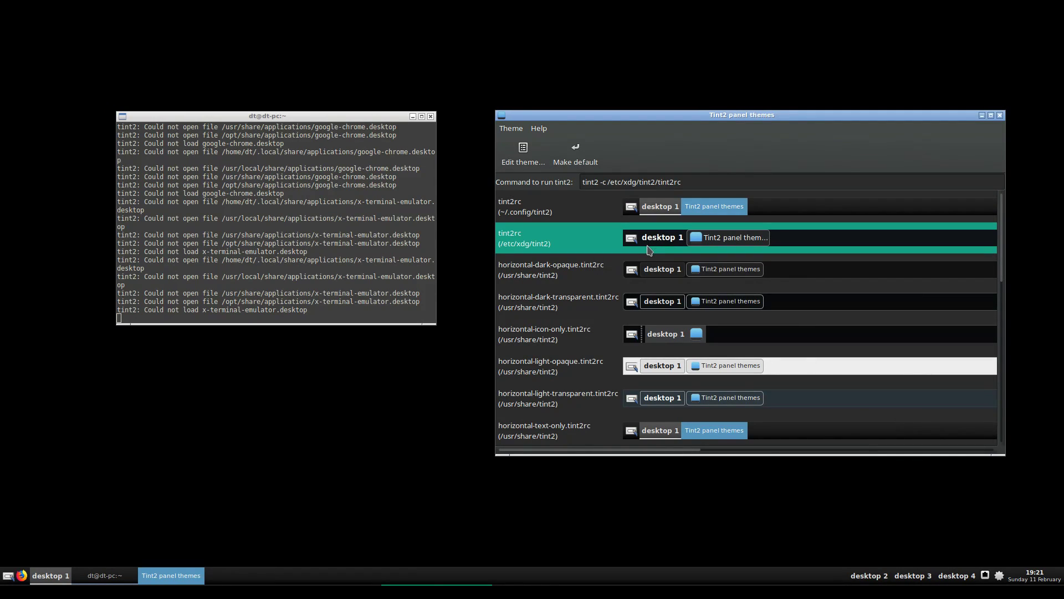
double_click(649, 233)
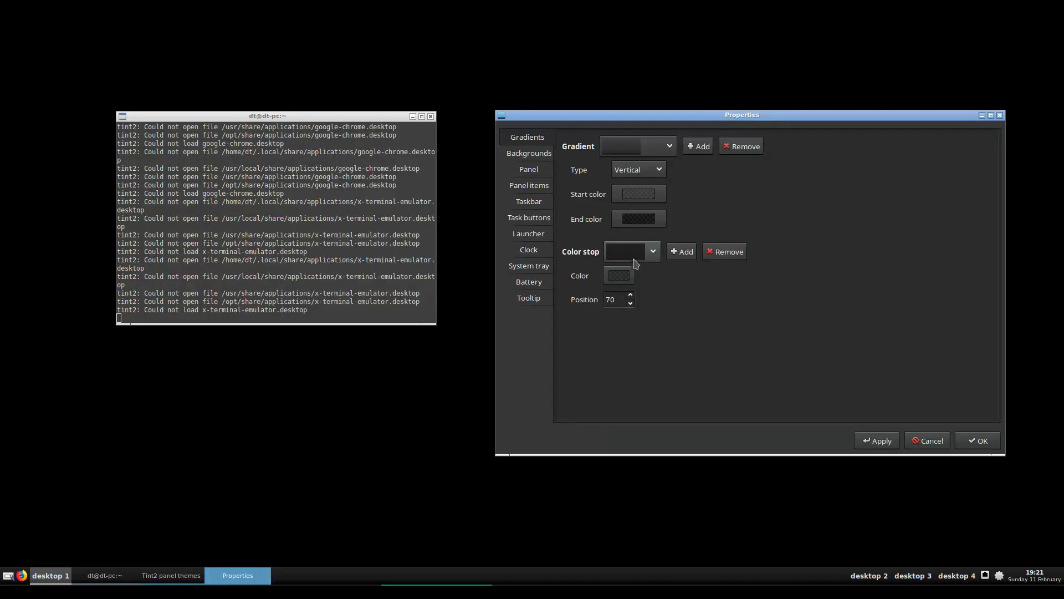
left_click(885, 446)
left_click(914, 441)
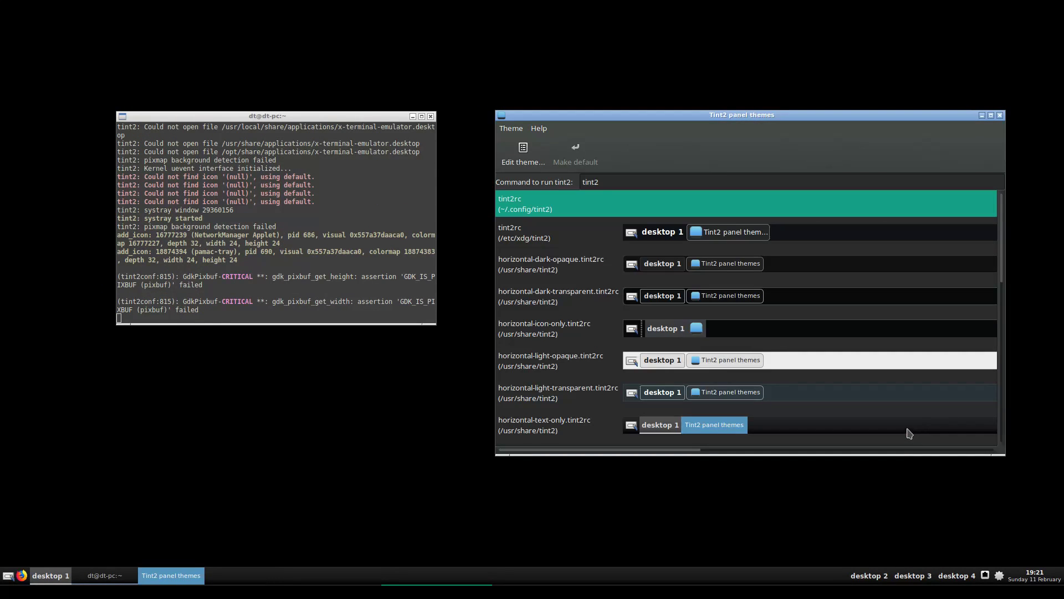
Apply the horizontal-light-opaque theme to the panel
double_click(745, 359)
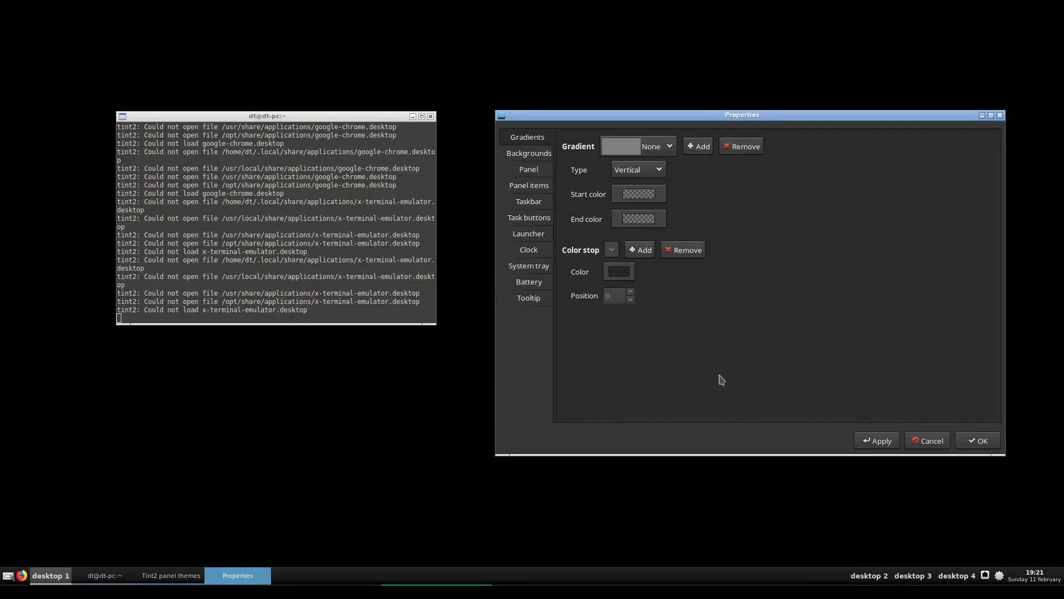
left_click(875, 441)
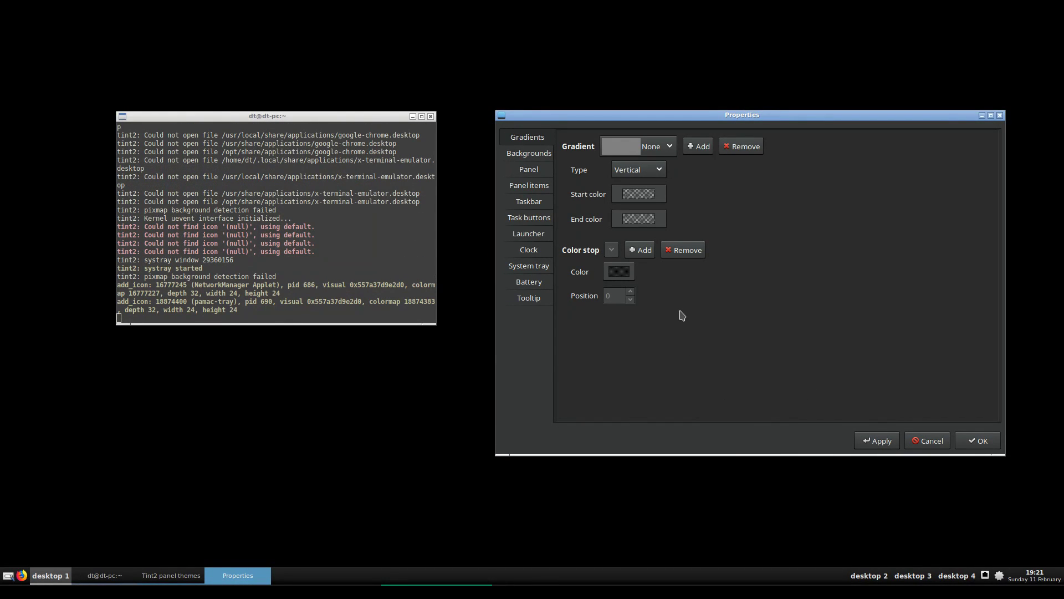
left_click(868, 441)
left_click(927, 441)
left_click_drag(690, 121, 593, 143)
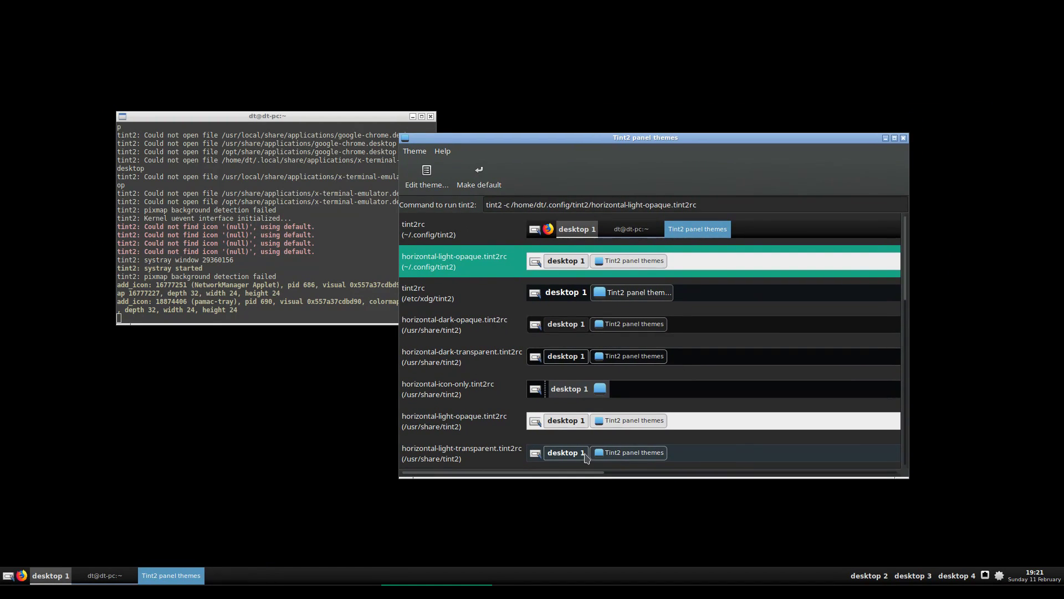
Apply the horizontal-light-transparent theme to the panel
double_click(597, 452)
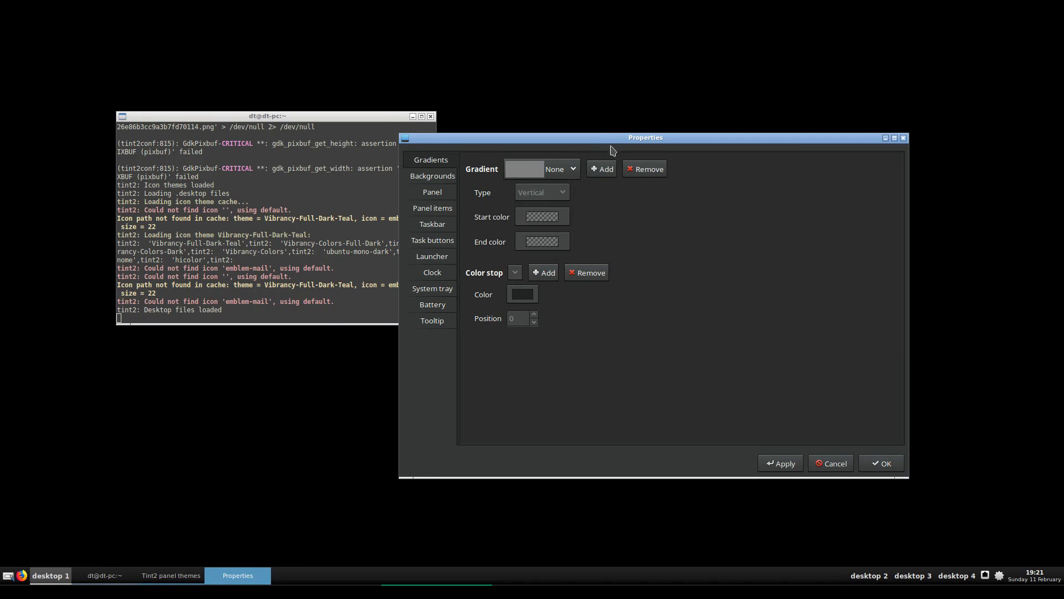
left_click_drag(612, 143, 776, 99)
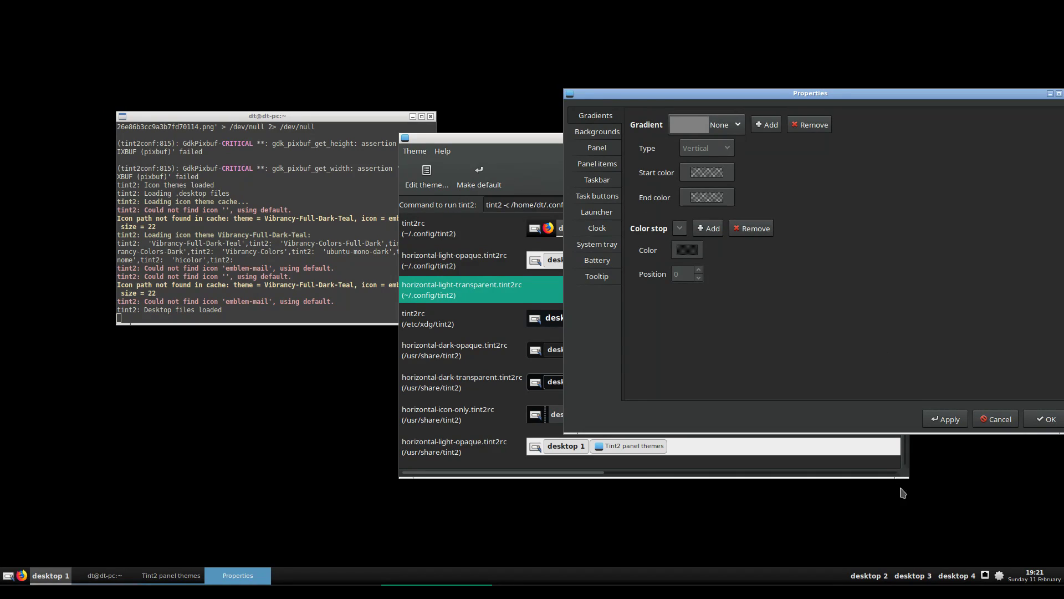
left_click(960, 421)
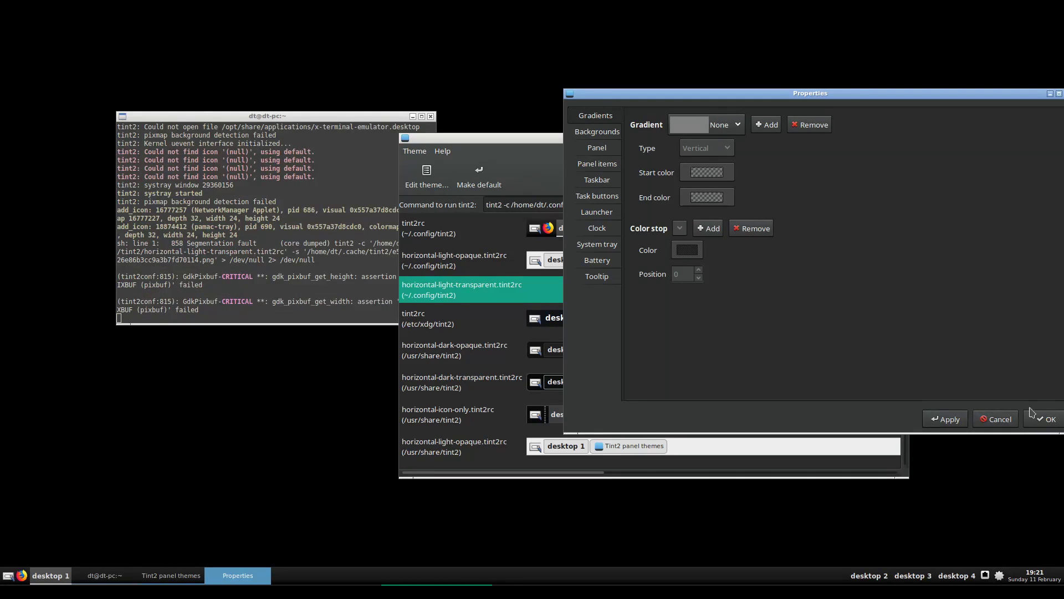
left_click(1001, 419)
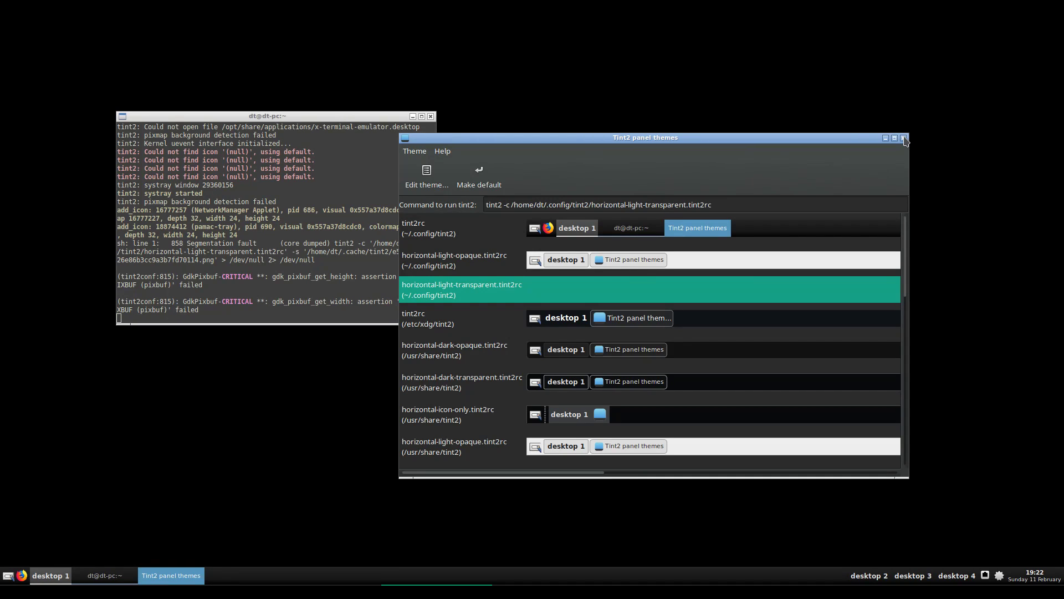
Reapply the theme, then close Tint2 Settings' properties and themes windows and the tint2 terminal
left_click(904, 138)
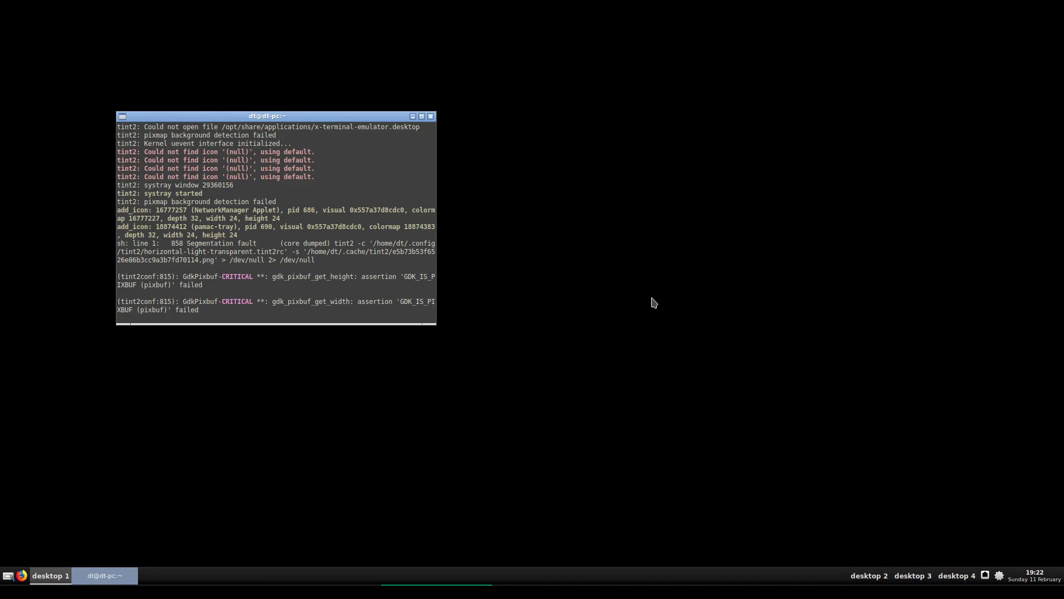
left_click(8, 577)
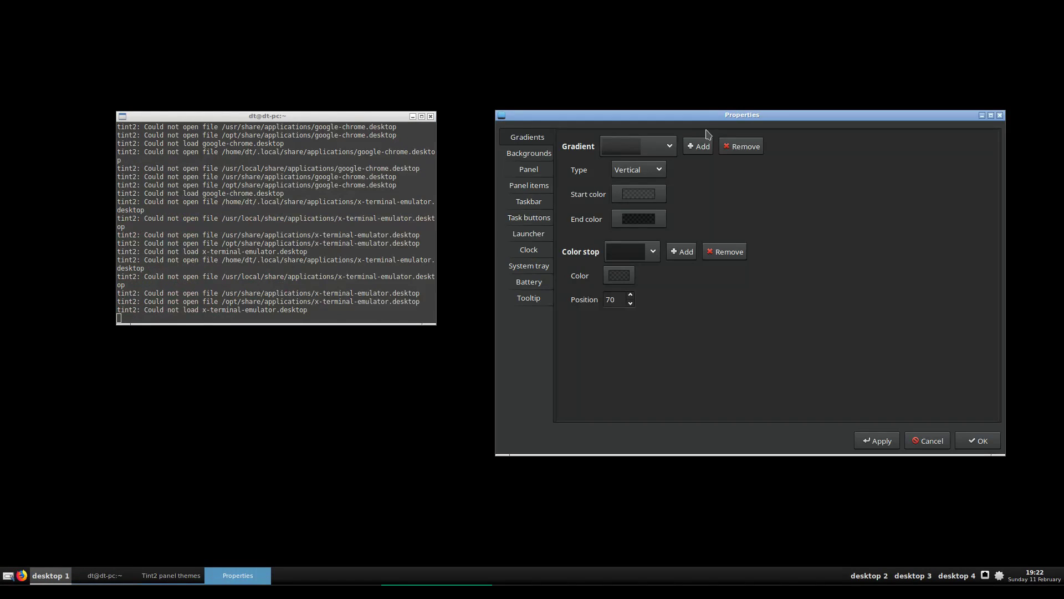
left_click(877, 440)
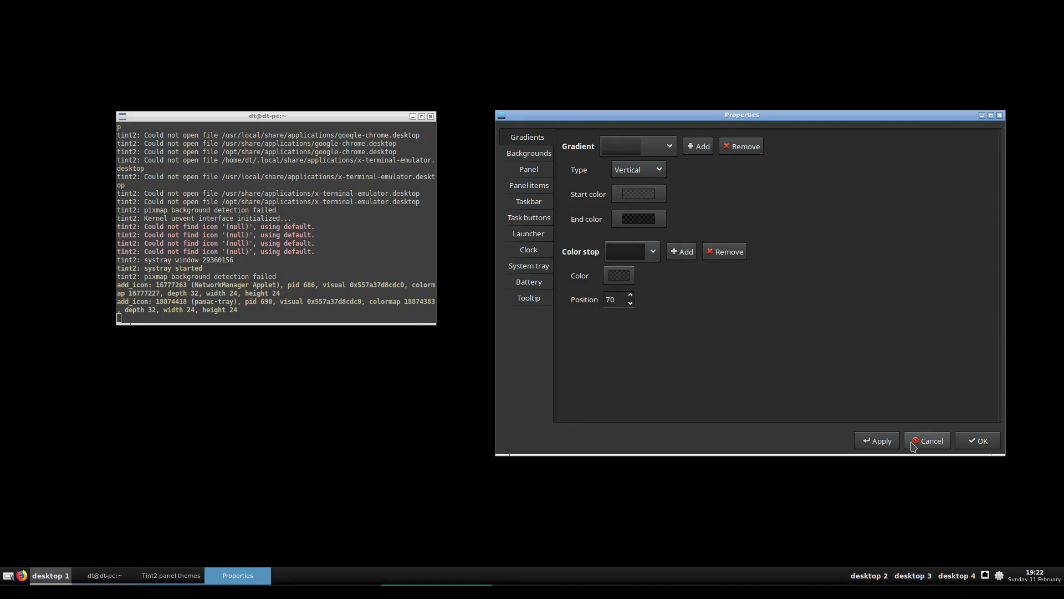
left_click(912, 443)
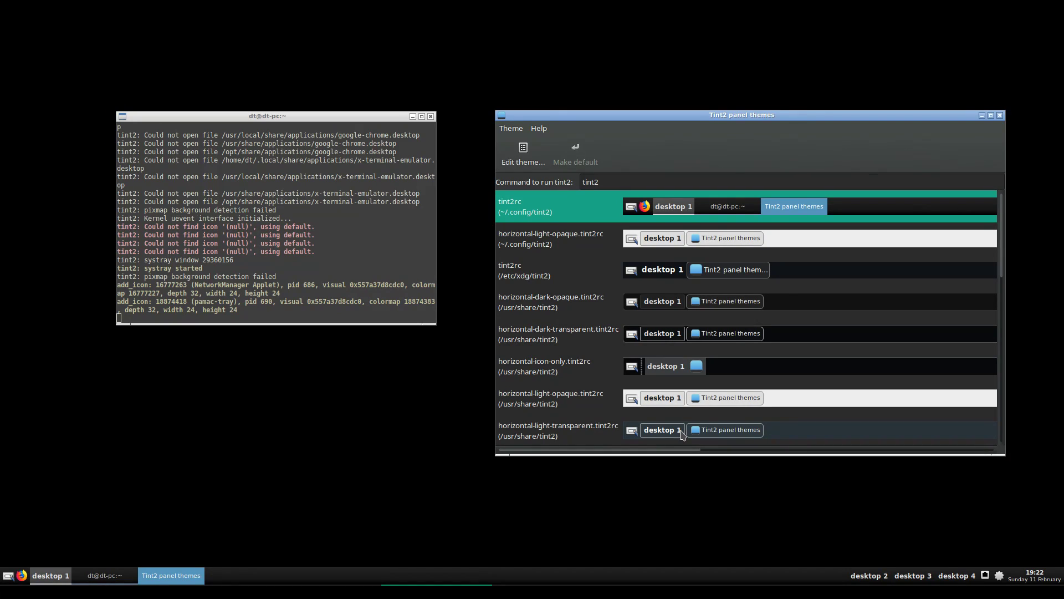
left_click(1000, 115)
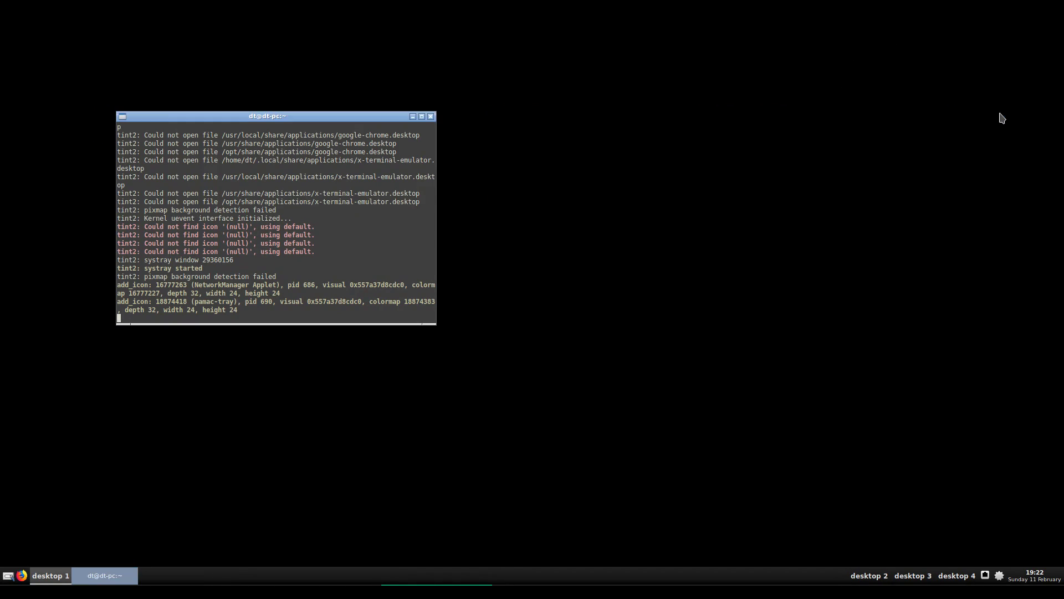
left_click(431, 117)
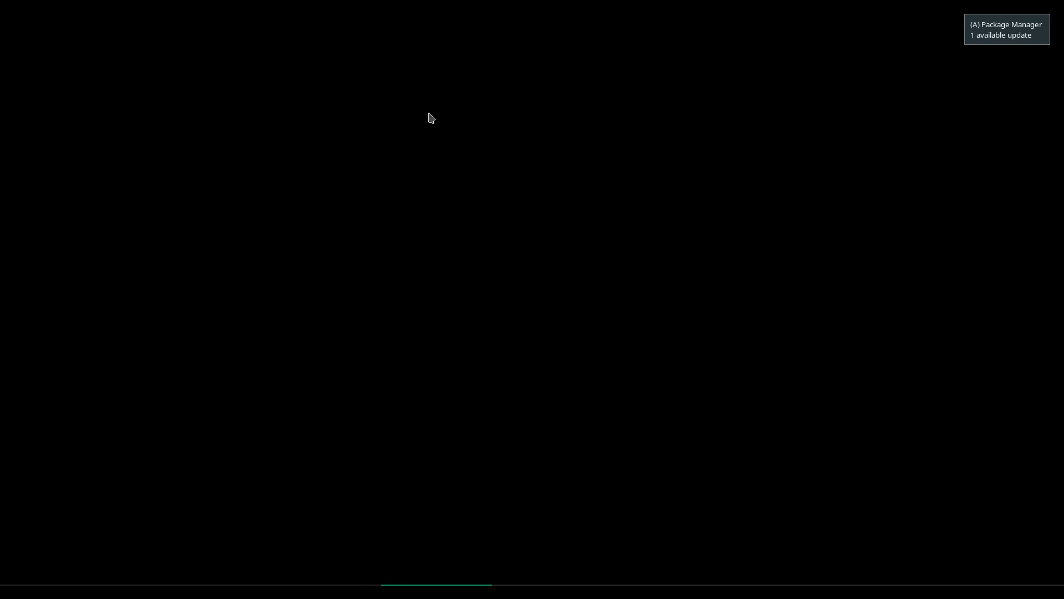
Open the desktop root menu and navigate into its Shells submenu
right_click(215, 132)
mouse_move(259, 248)
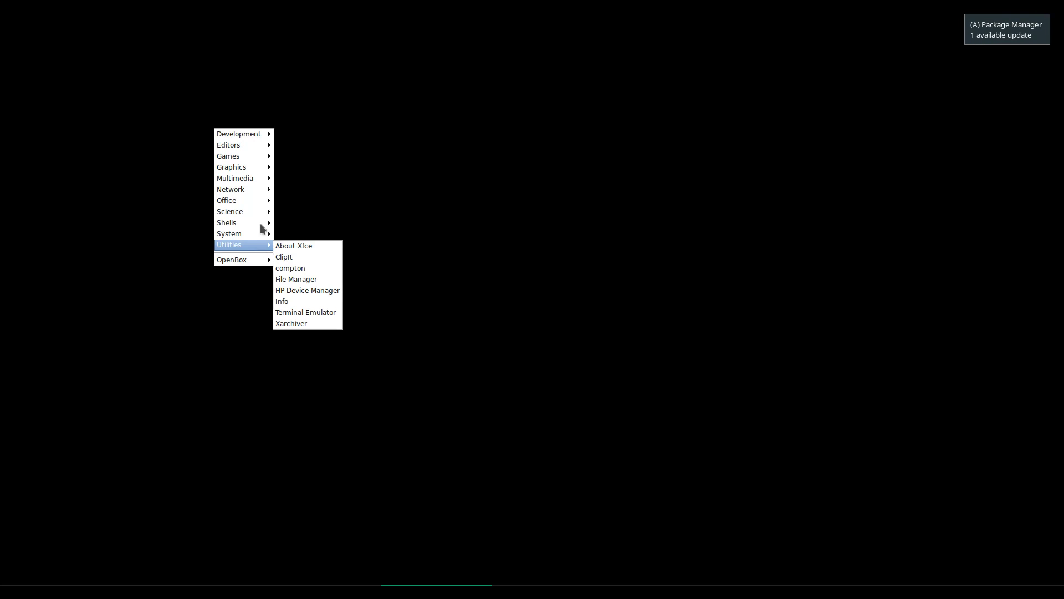
mouse_move(254, 160)
mouse_move(256, 182)
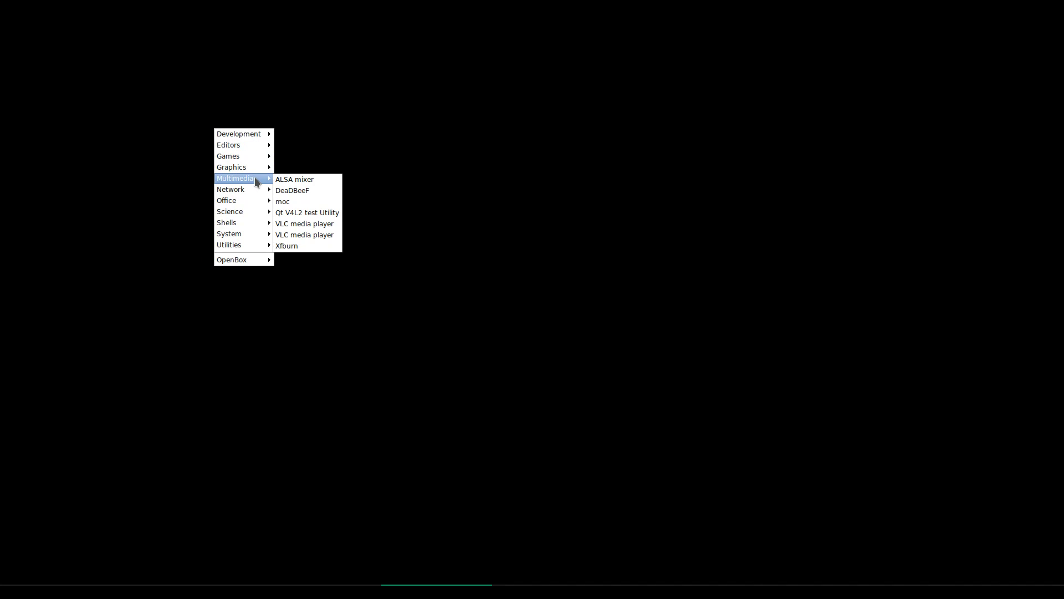
mouse_move(250, 222)
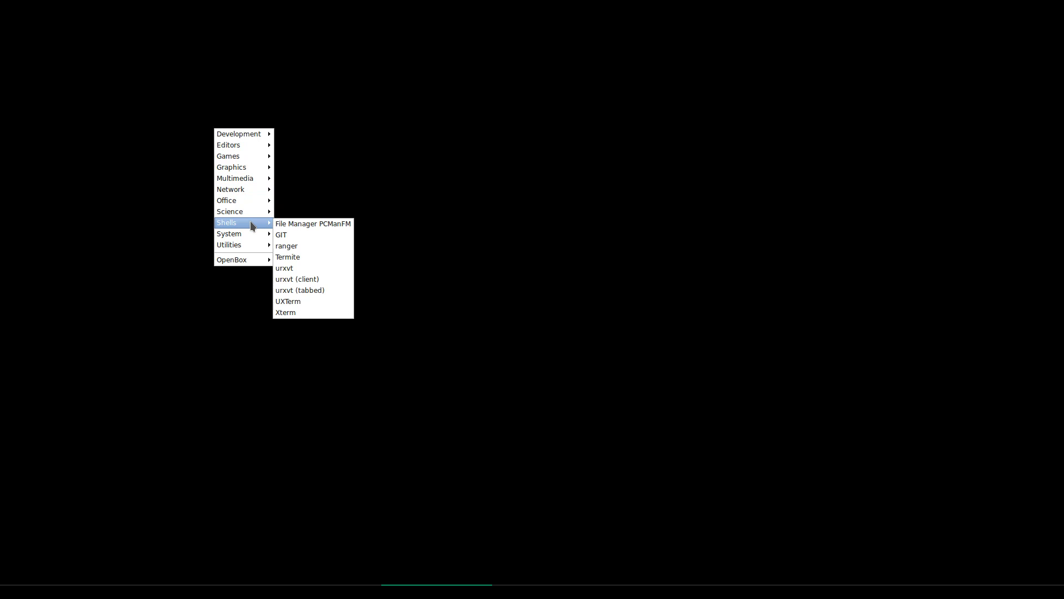
Launch PCManFM and open the ~/.config/openbox folder
left_click(330, 226)
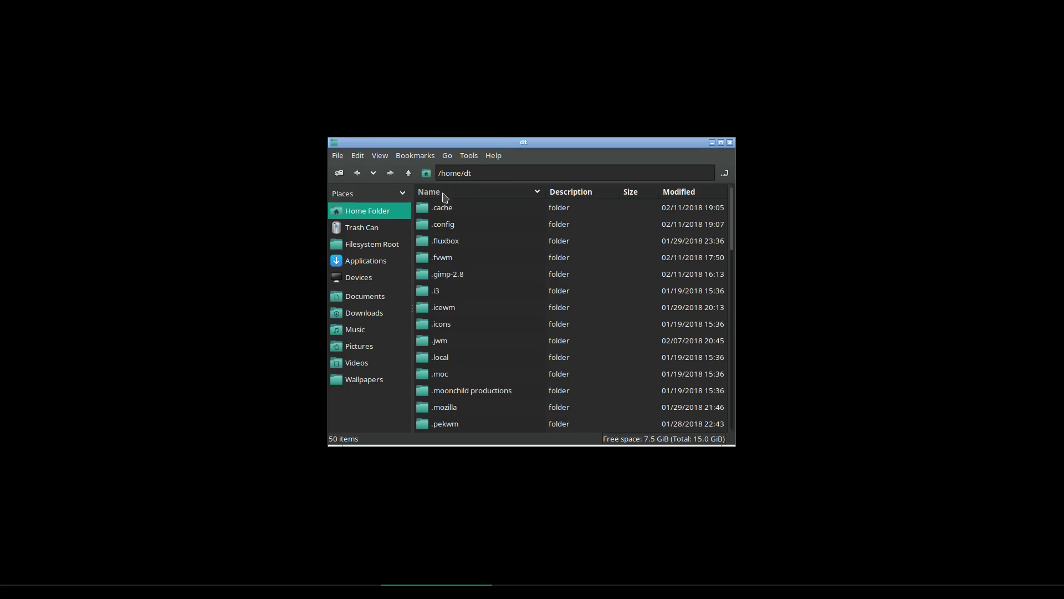
left_click(452, 231)
scroll(525, 327, "down", 7)
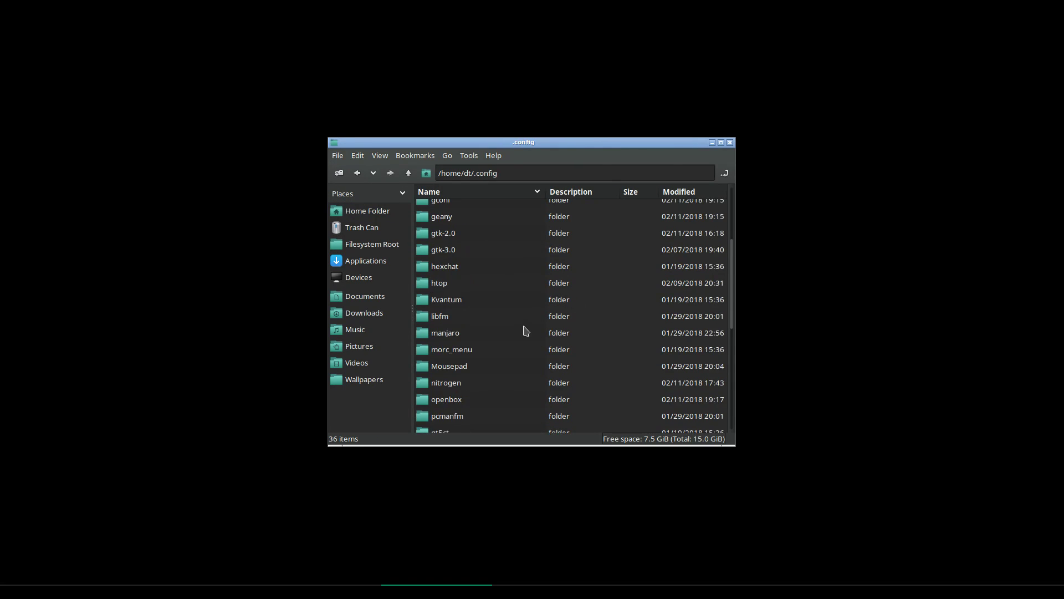
double_click(454, 275)
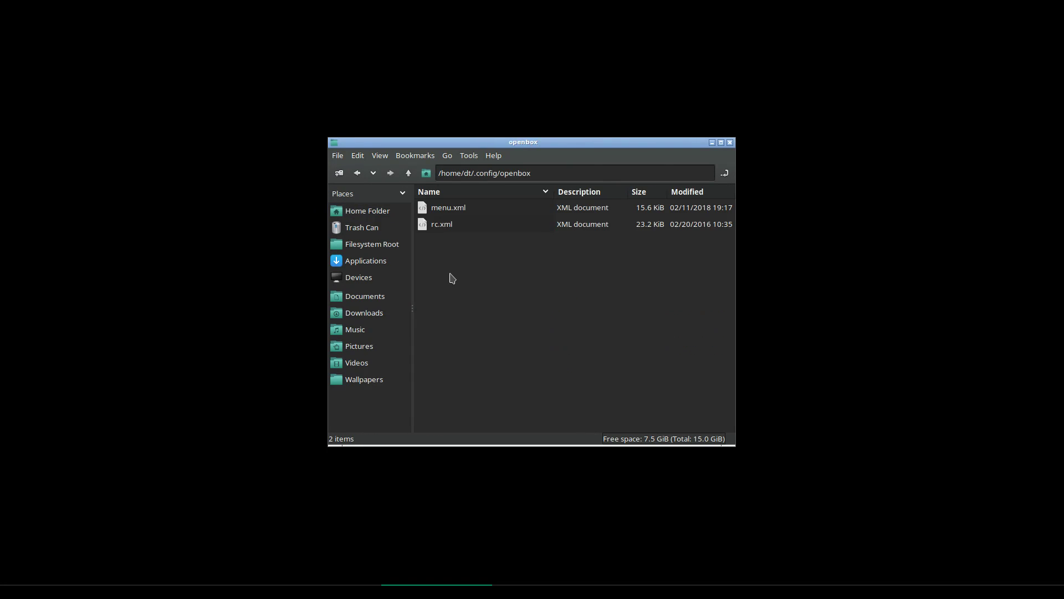
Create an empty file named autostart there and open it in Mousepad
right_click(493, 276)
mouse_move(545, 284)
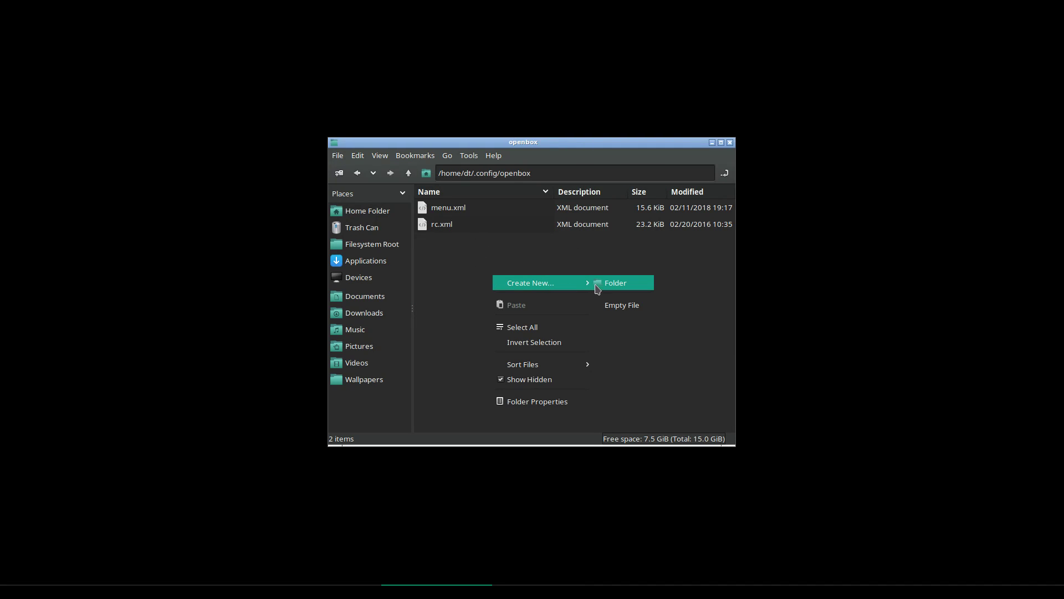
left_click(622, 305)
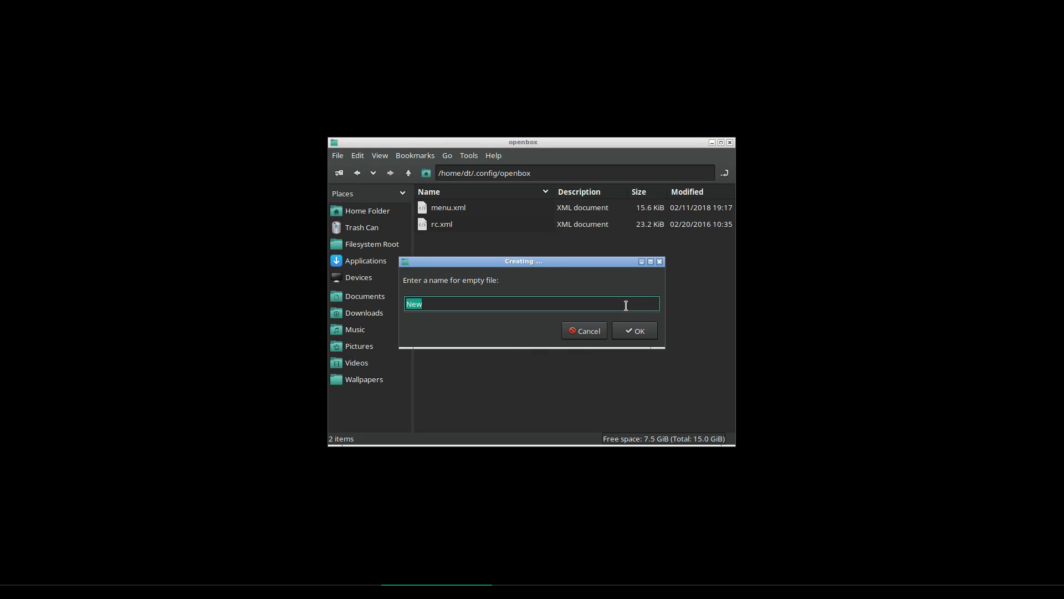
type("autostart")
key("Return")
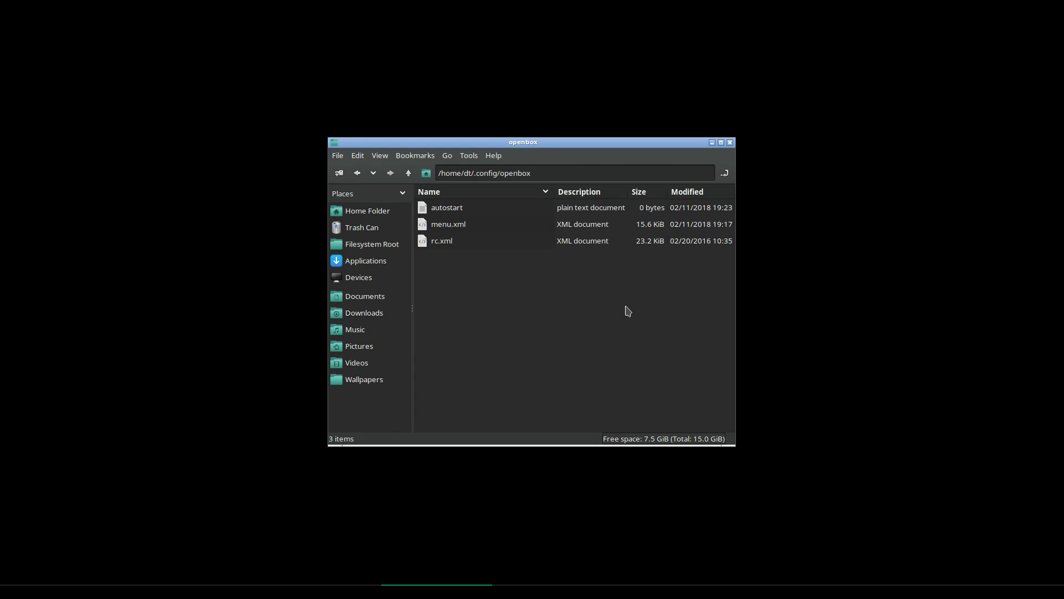
double_click(456, 209)
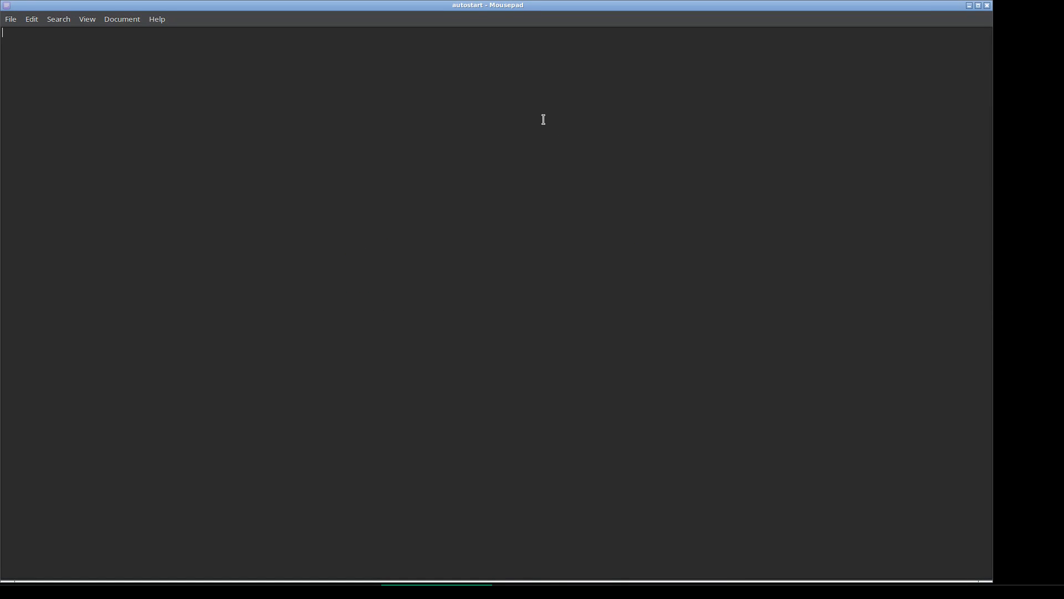
Close Mousepad and open the autostart file with Geany instead
left_click(988, 6)
right_click(491, 242)
left_click(447, 275)
left_click(450, 215)
right_click(450, 215)
left_click(474, 245)
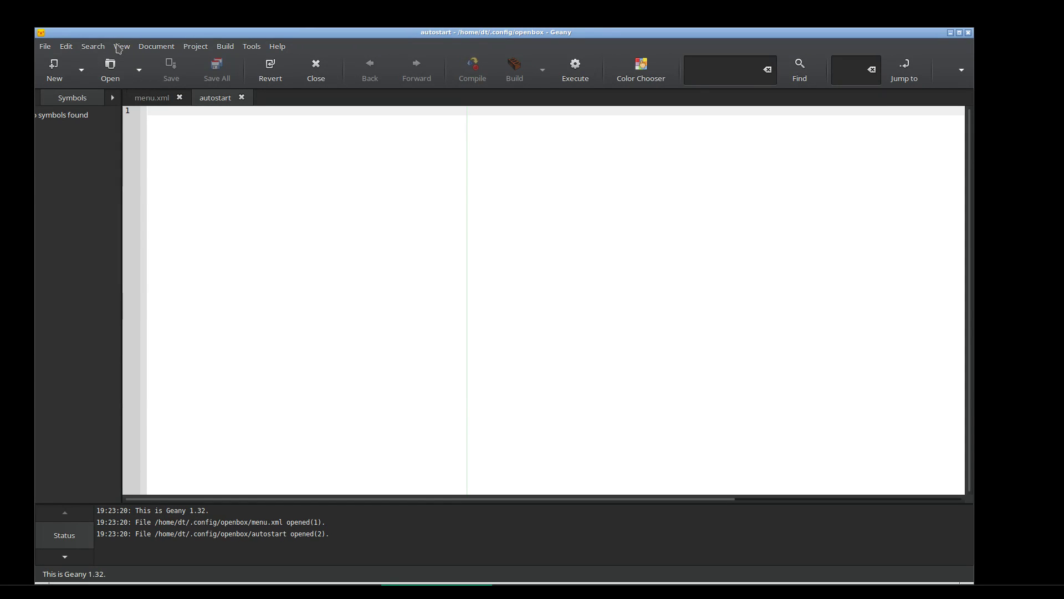
Zoom in, write 'tint2 &' in autostart, save it and close Geany
left_click(119, 46)
left_click(221, 264)
left_click(122, 46)
left_click(149, 263)
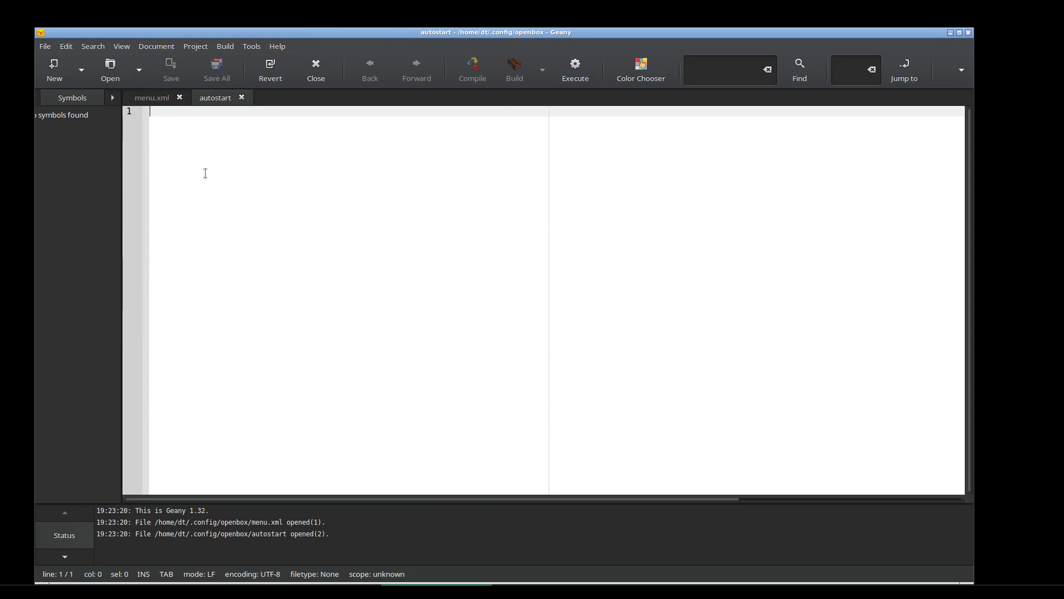
type("tin")
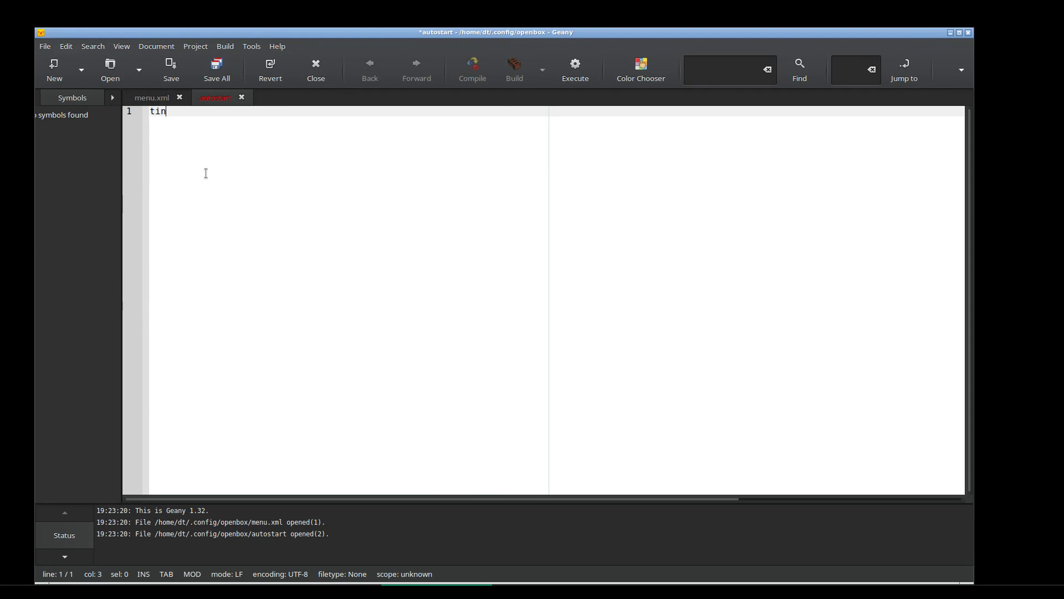
type("t2")
left_click(171, 70)
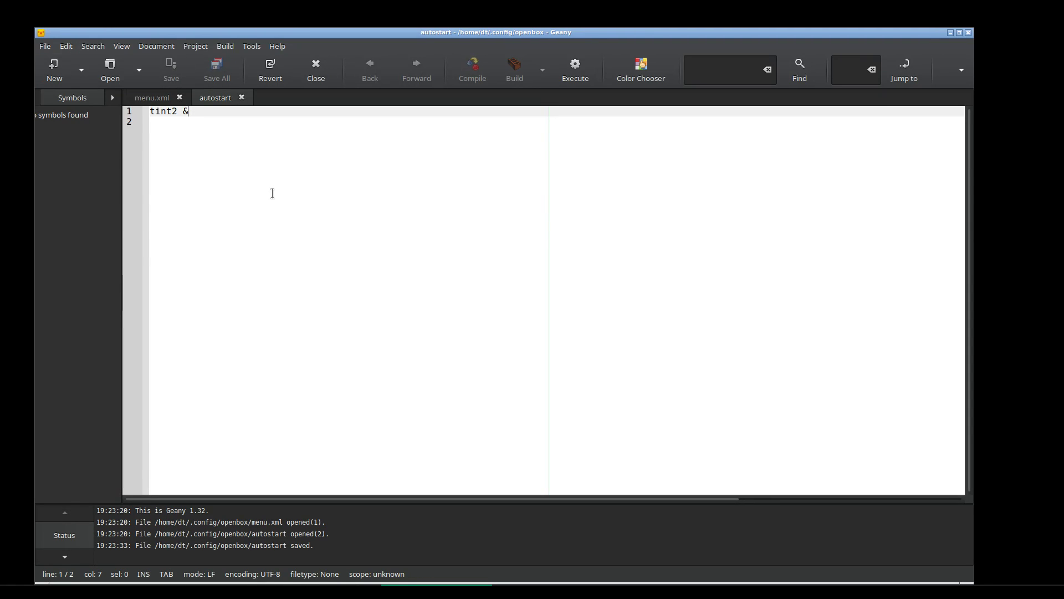
left_click(968, 33)
Exit the Openbox session and log back in with the user password
right_click(218, 74)
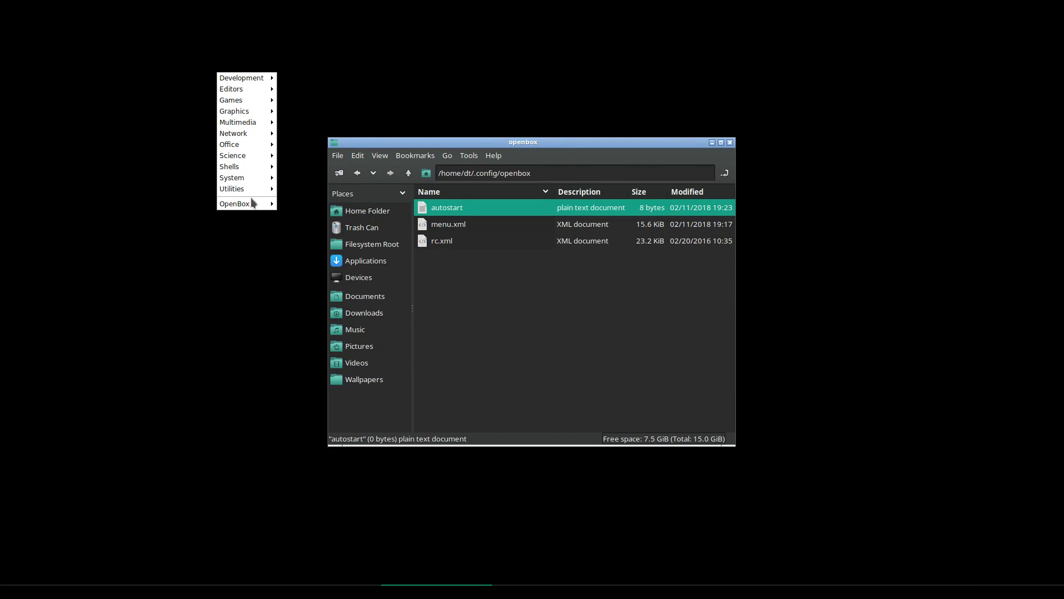
mouse_move(252, 203)
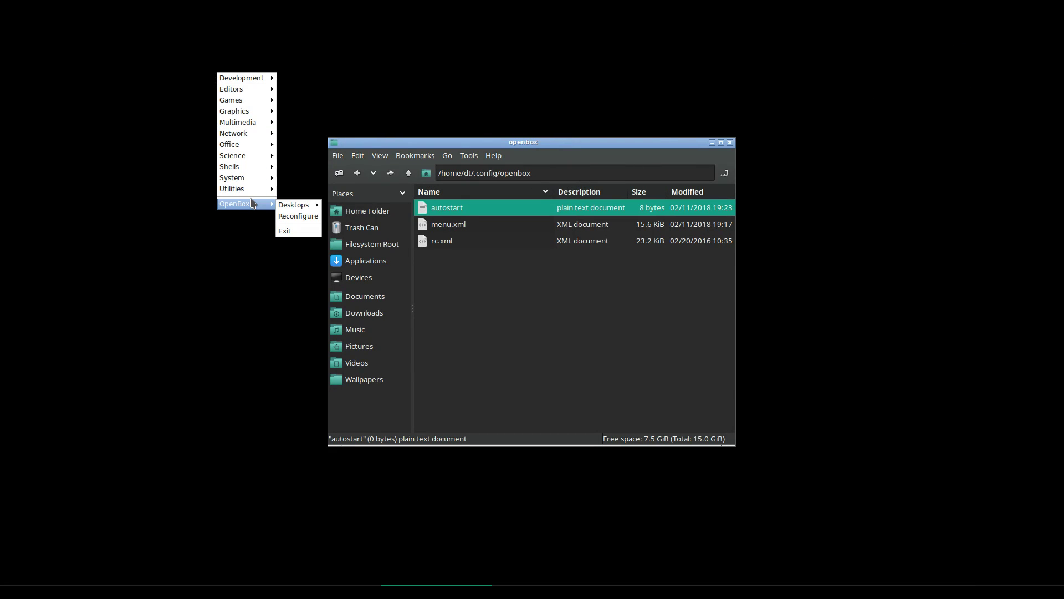
left_click(299, 233)
left_click(589, 303)
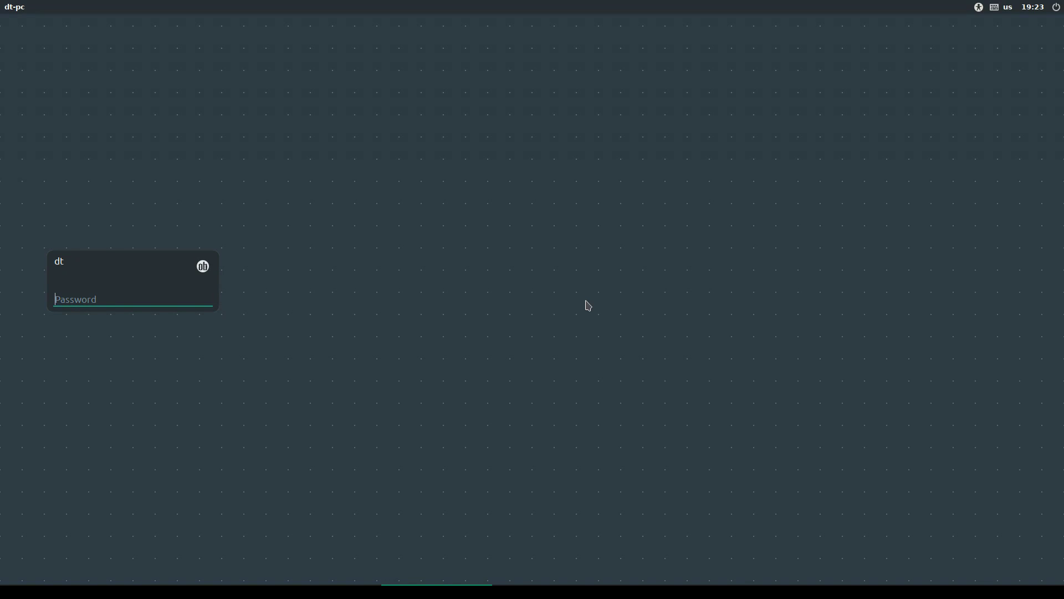
type("••")
key("Return")
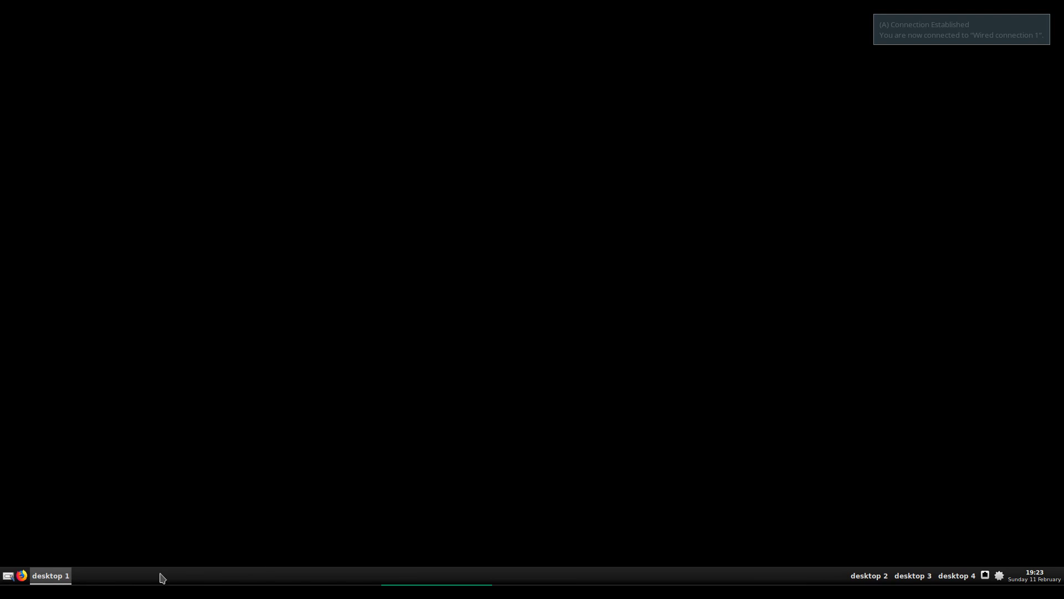
Open the desktop root menu on the fresh session with the tint2 panel
right_click(252, 144)
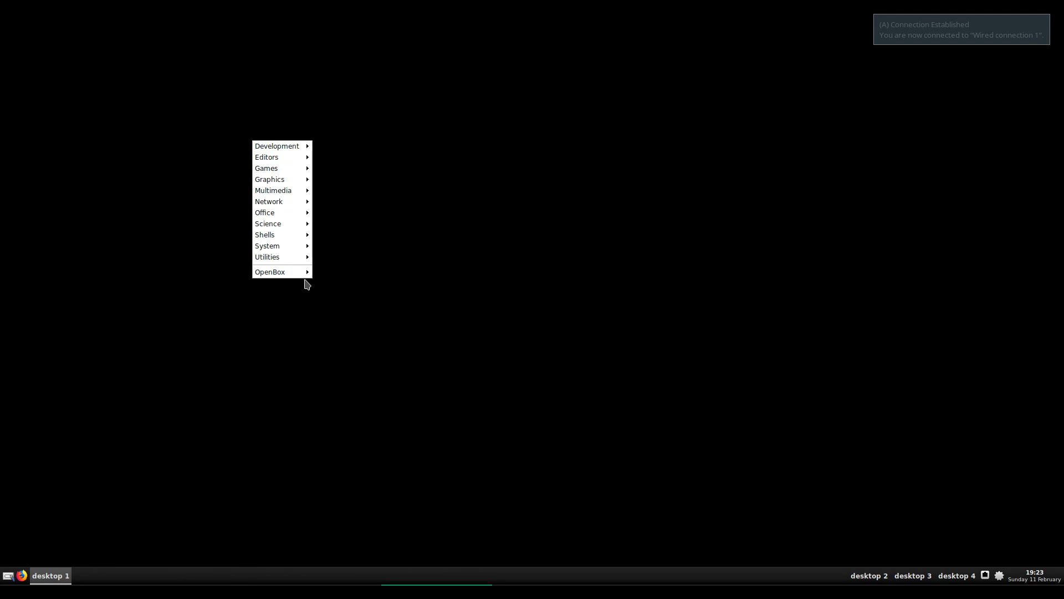
mouse_move(304, 272)
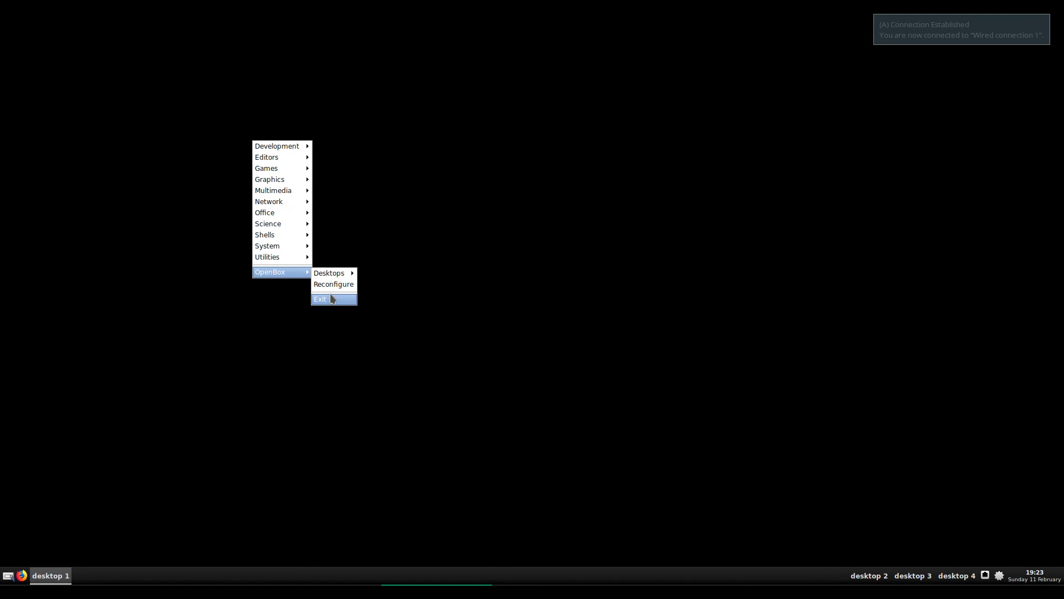
mouse_move(304, 191)
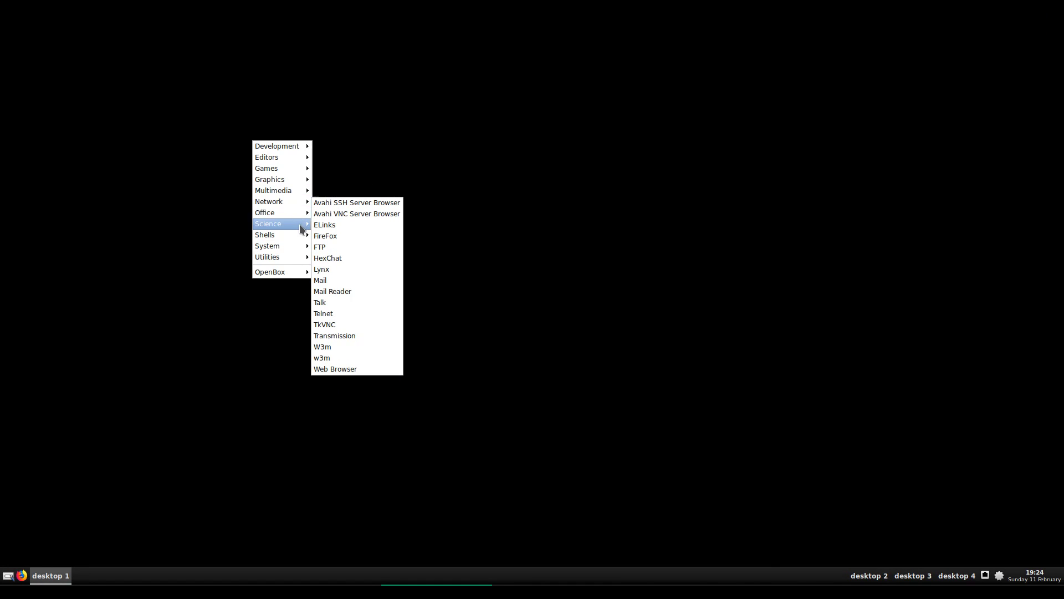
Open ~/.config/openbox/autostart in Geany via PCManFM
left_click(321, 236)
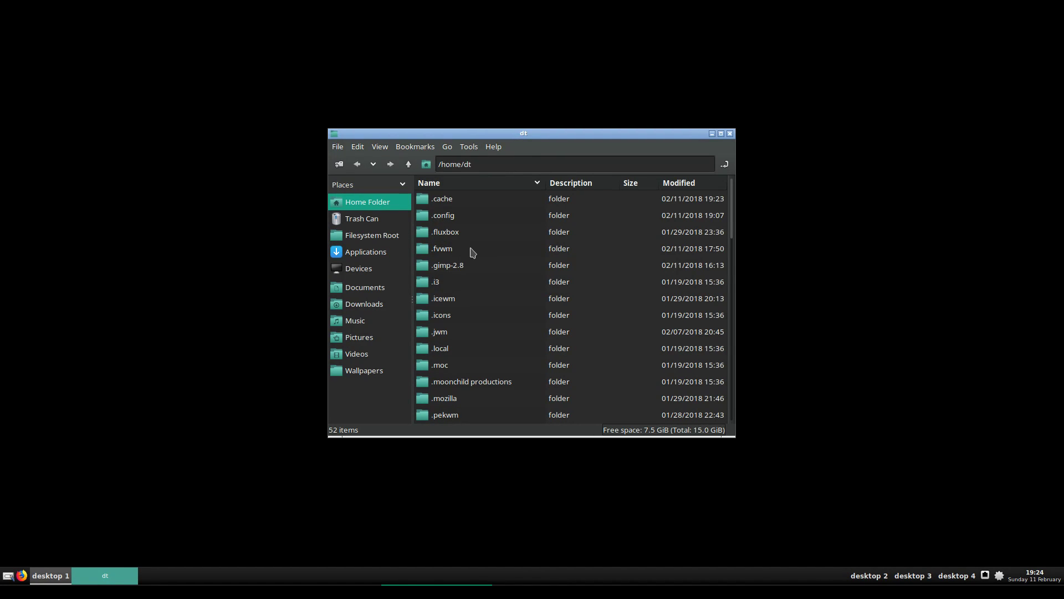
double_click(456, 222)
scroll(435, 400, "down", 4)
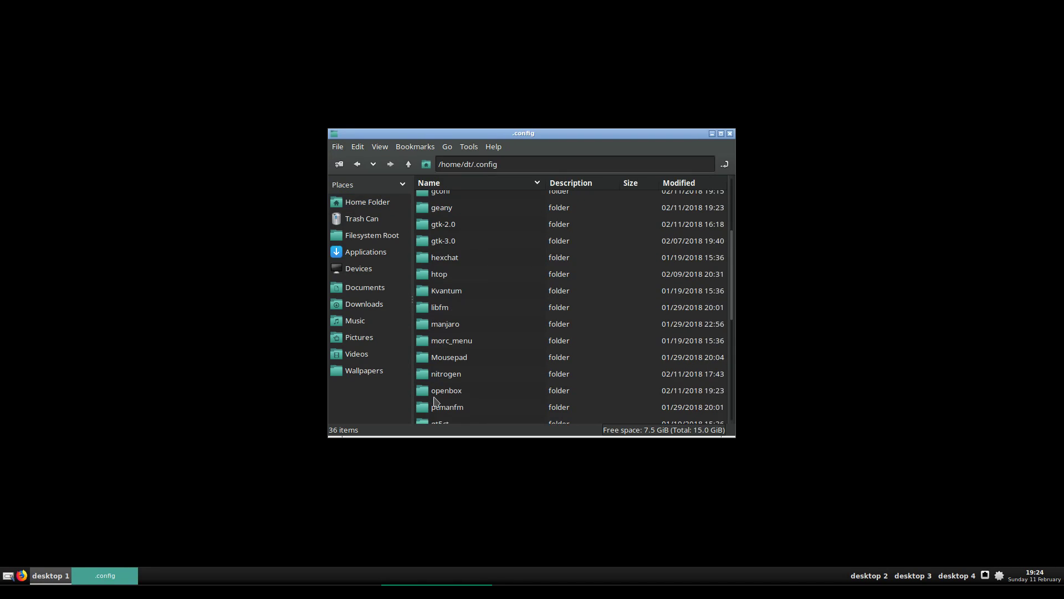
double_click(441, 391)
left_click(458, 199)
right_click(458, 199)
left_click(480, 244)
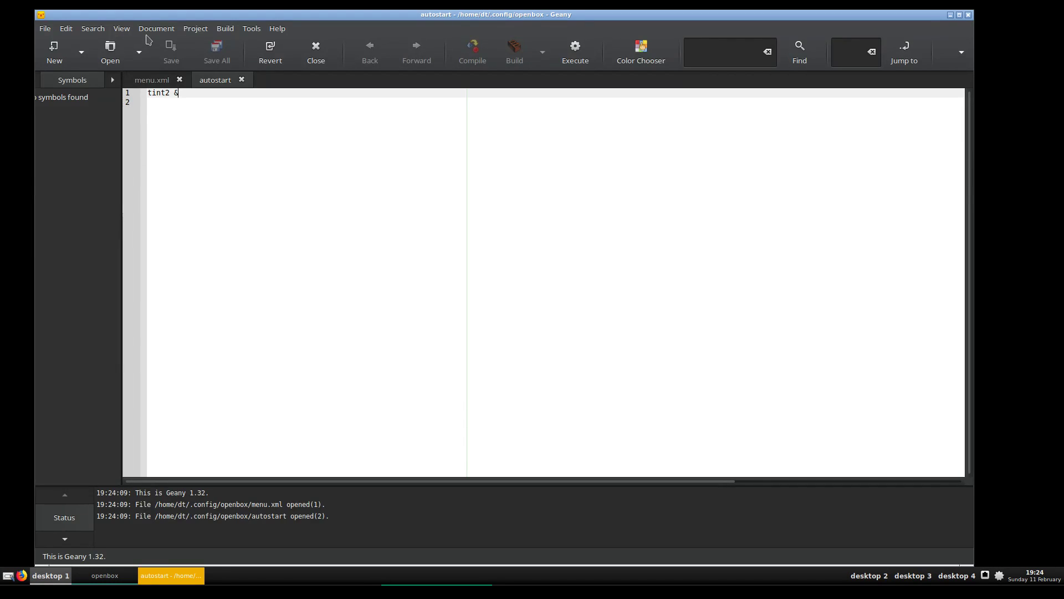
Enlarge the editor text and add 'compton &' on line 2
left_click(122, 28)
left_click(201, 244)
left_click(121, 29)
left_click(162, 245)
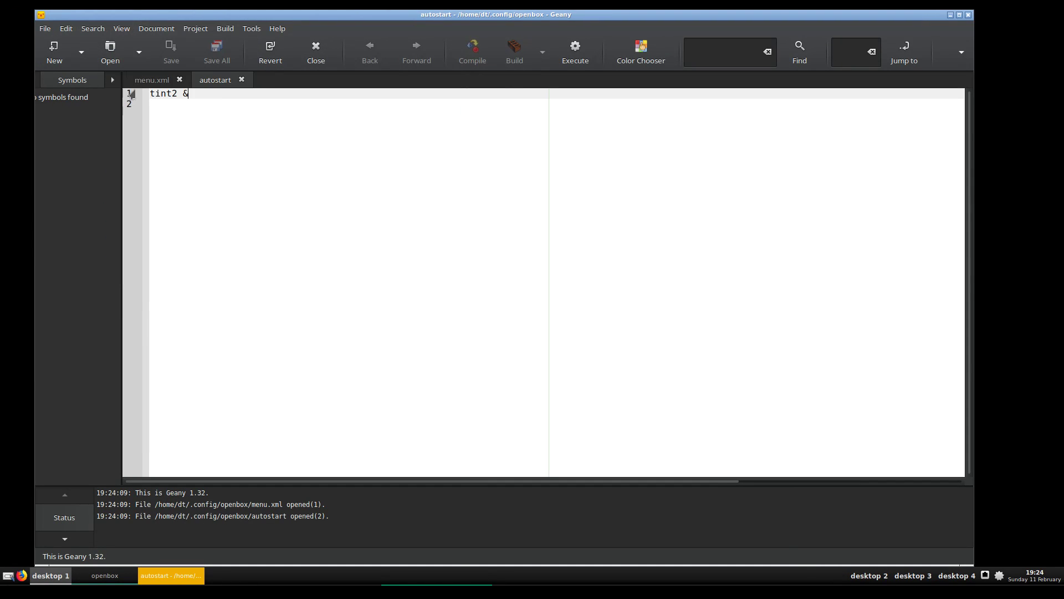
left_click(122, 28)
left_click(161, 244)
left_click(248, 143)
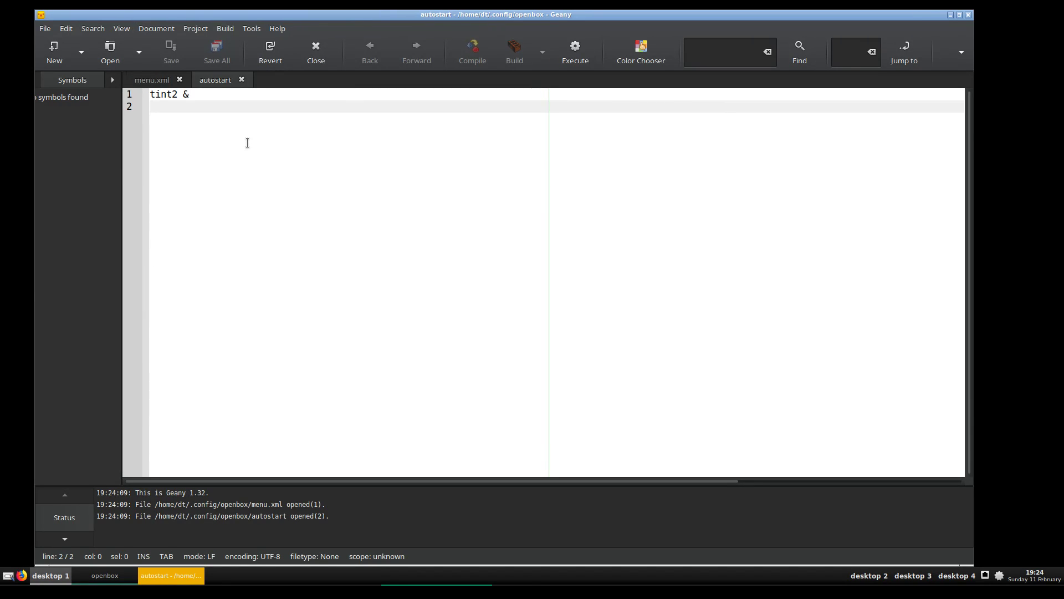
type("compton")
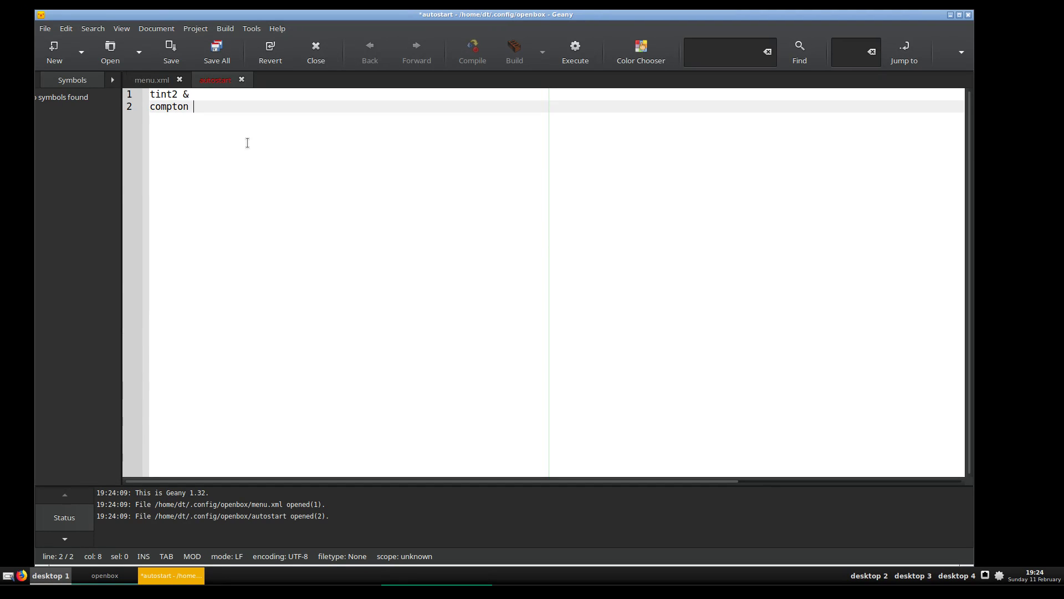
type(" &")
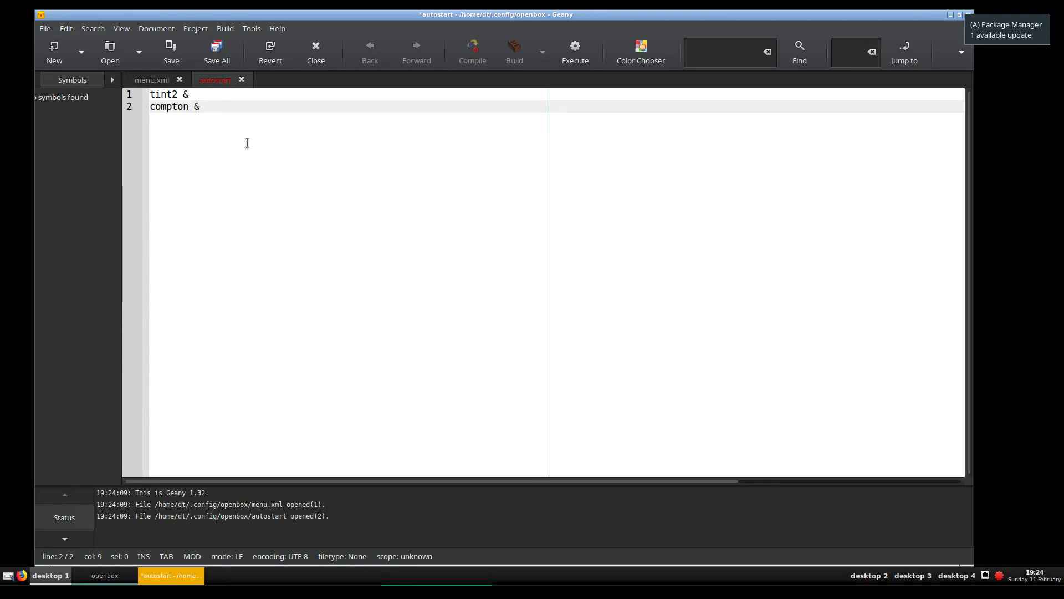
key("Return")
Add 'nitrogen --restore &' and 'rofi -show run &' lines and save the file
type("nitrogen")
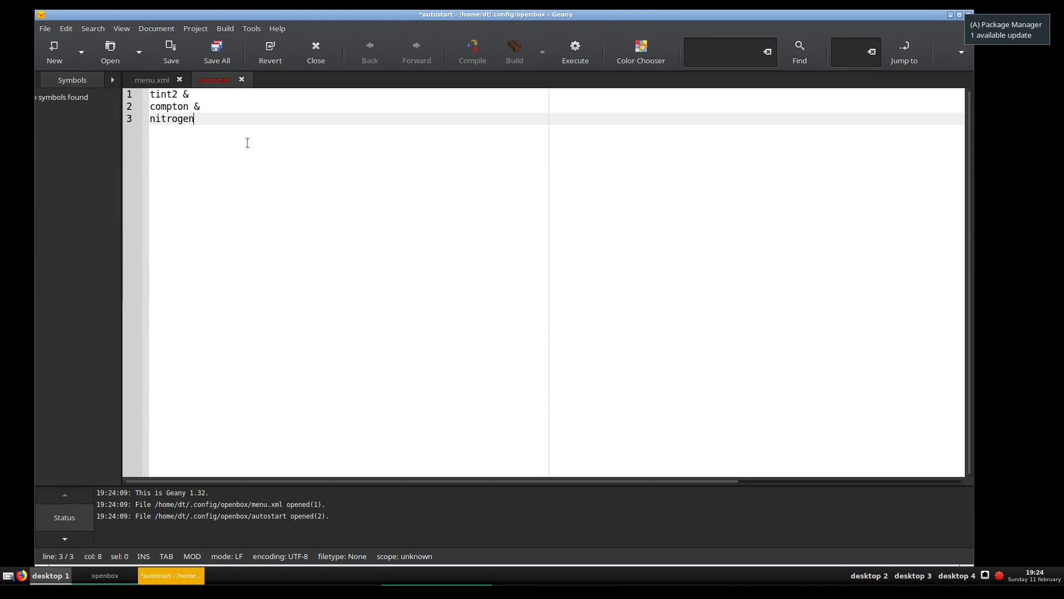
type(" --restore &")
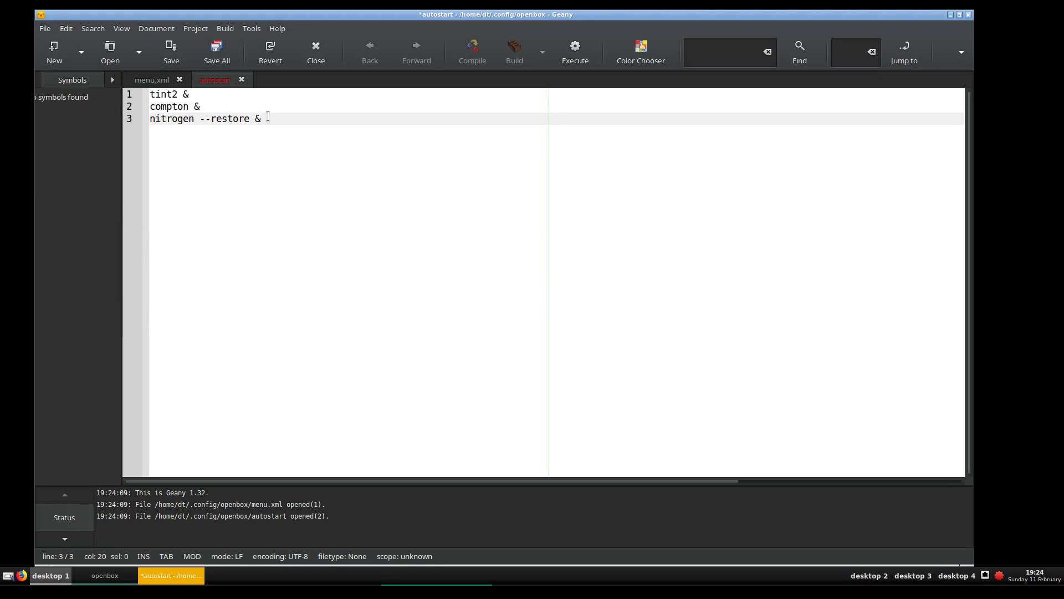
key("Return")
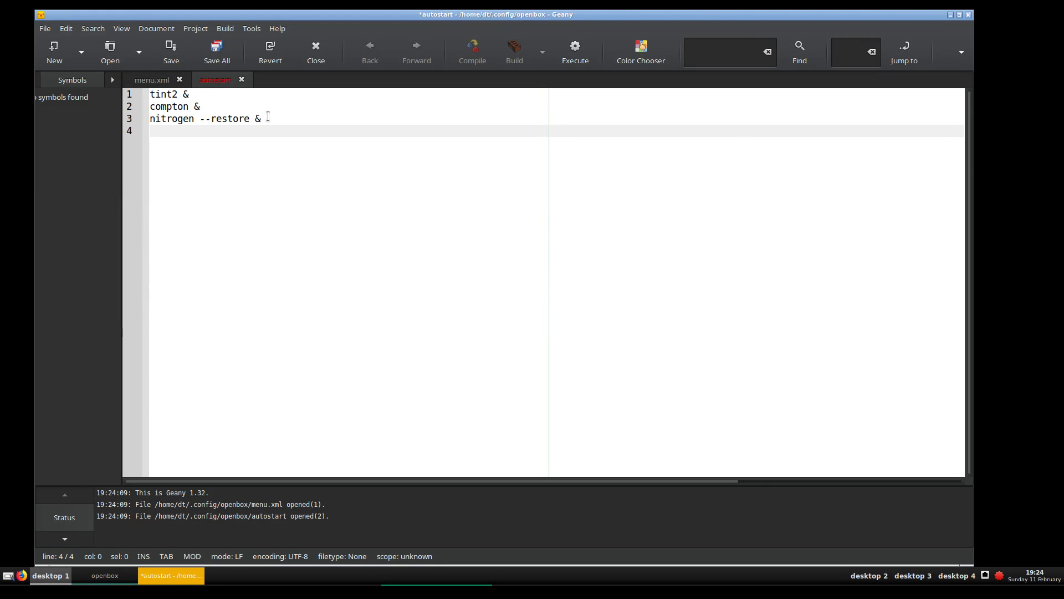
type("rofi -show run")
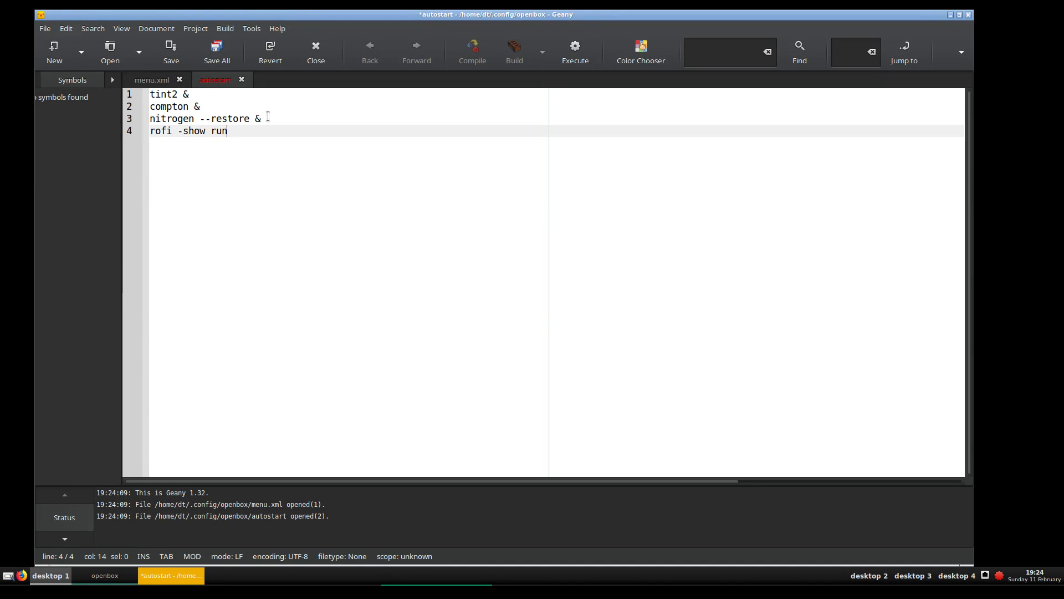
type(" &")
left_click(181, 54)
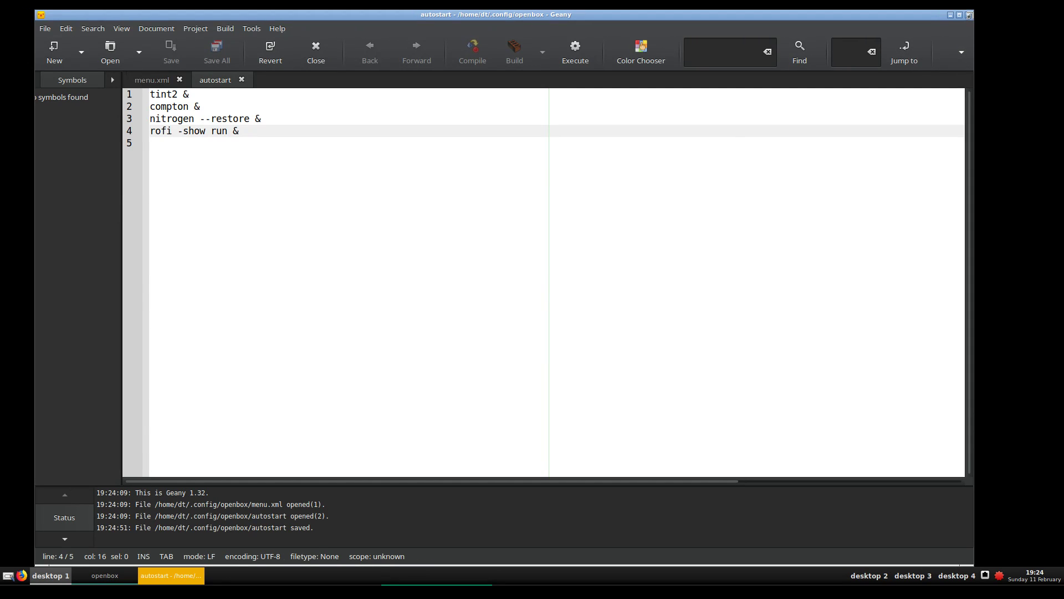
Close Geany, exit the Openbox session from the root menu, and log back in with the password
left_click(968, 16)
right_click(153, 157)
mouse_move(188, 287)
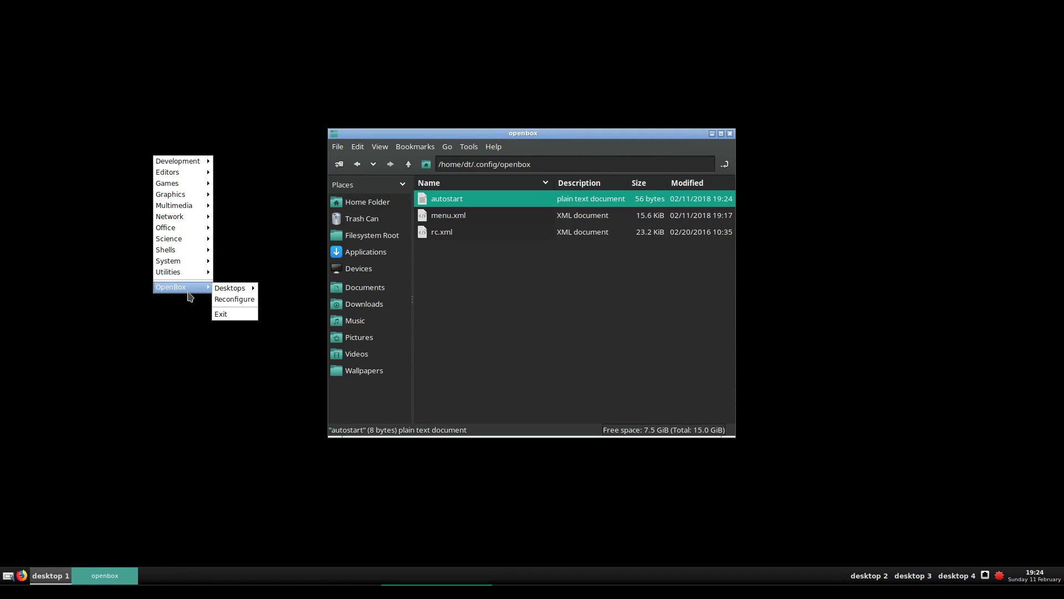
left_click(233, 314)
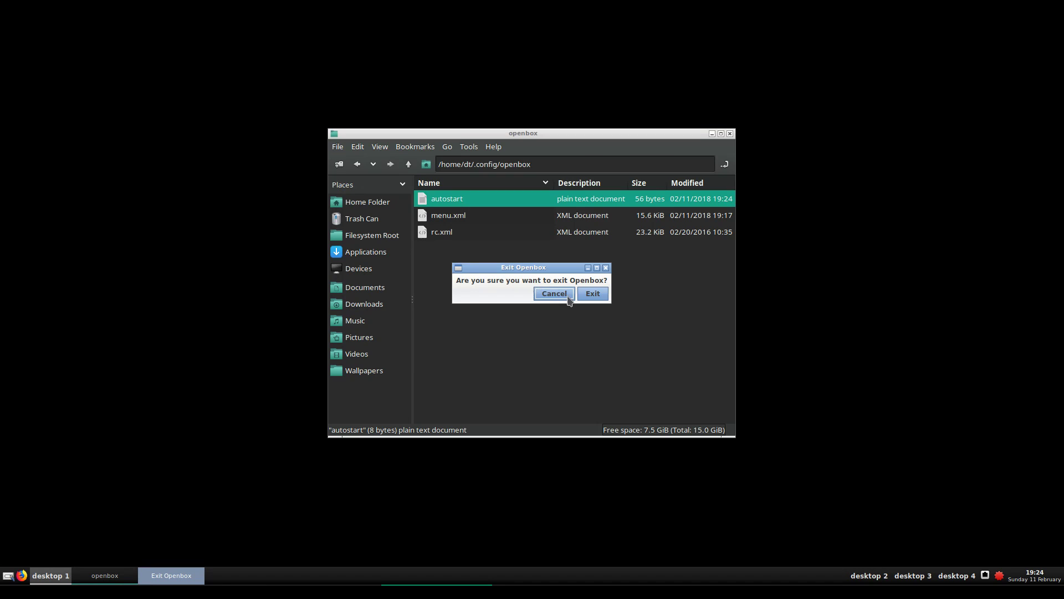
left_click(592, 298)
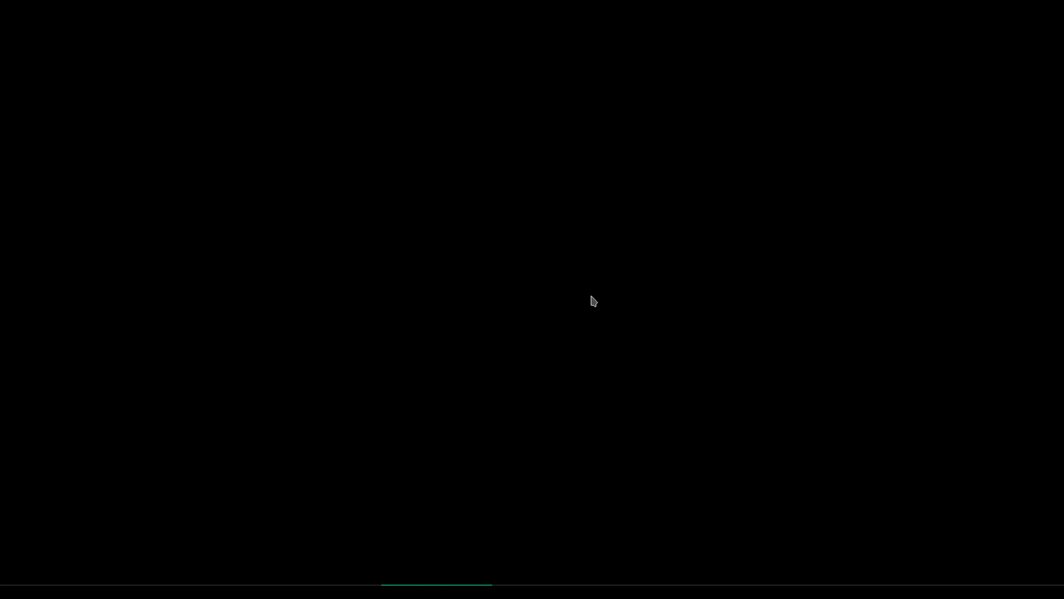
type("••")
key("Return")
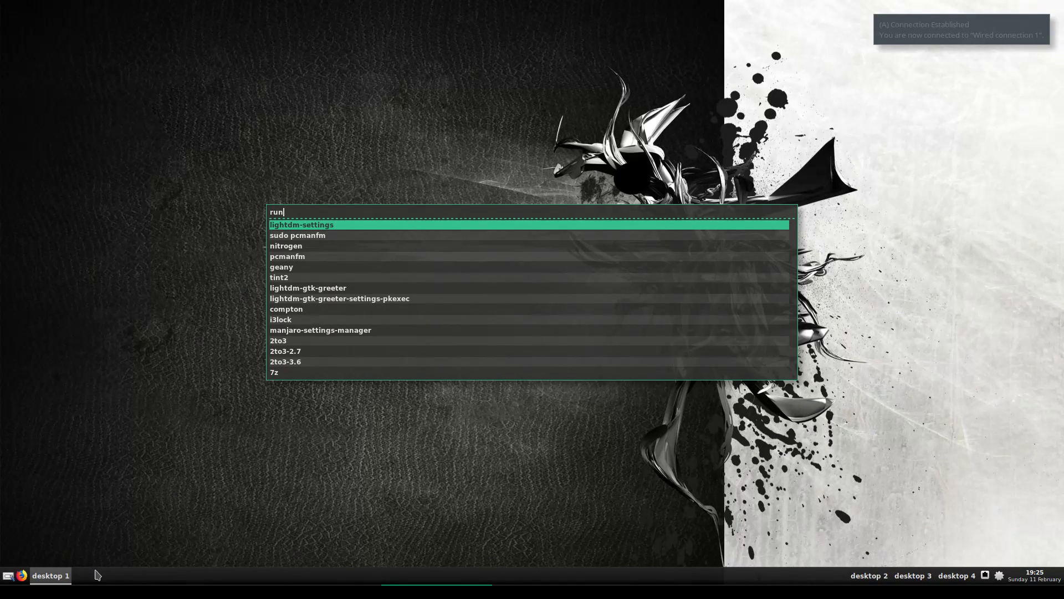
Dismiss the rofi launcher and start PCManFM from the root menu's Shells submenu
left_click(203, 339)
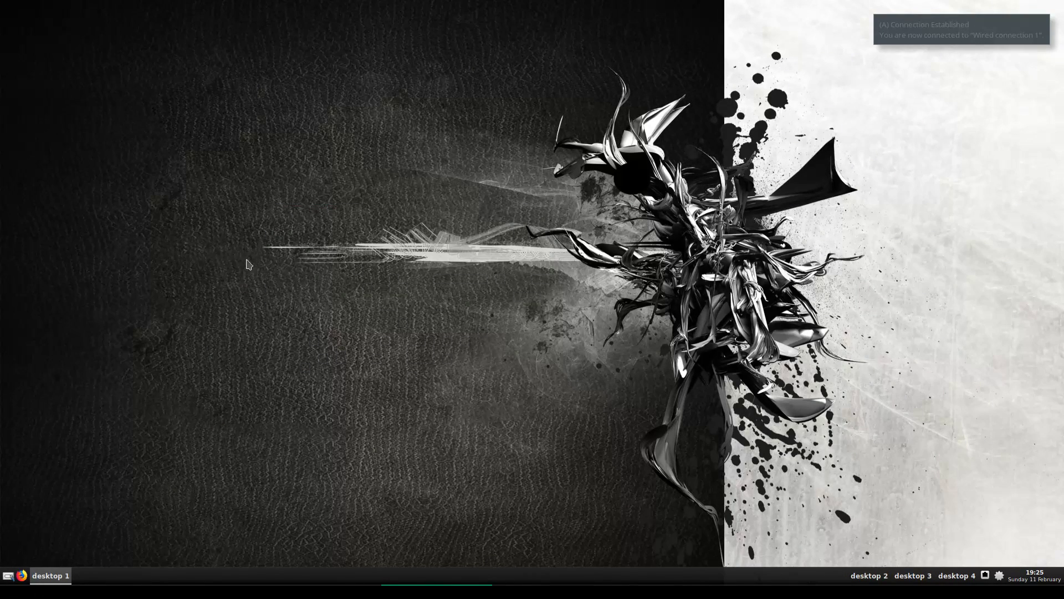
right_click(365, 131)
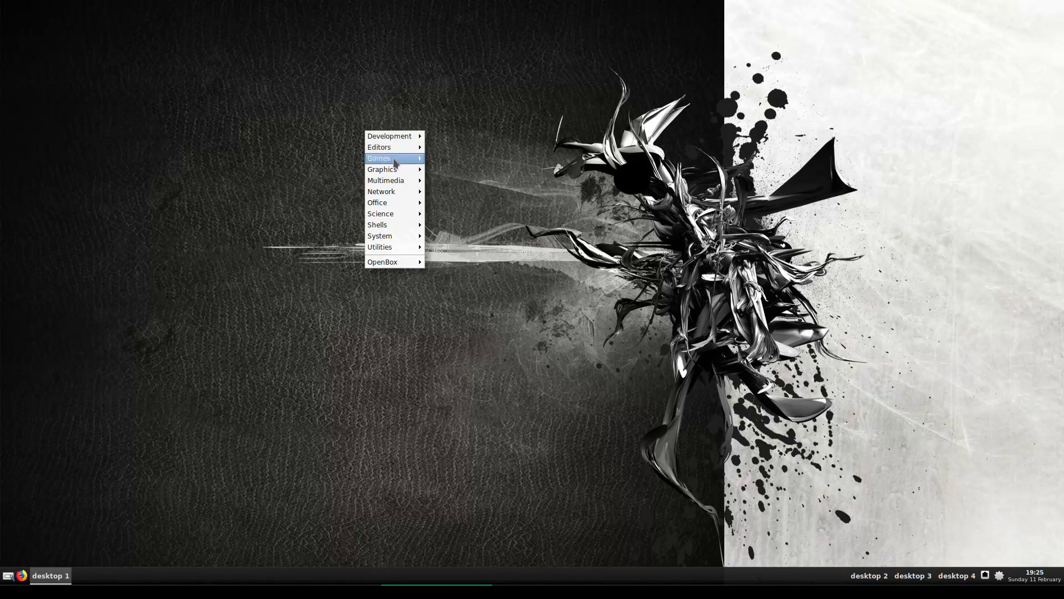
mouse_move(403, 181)
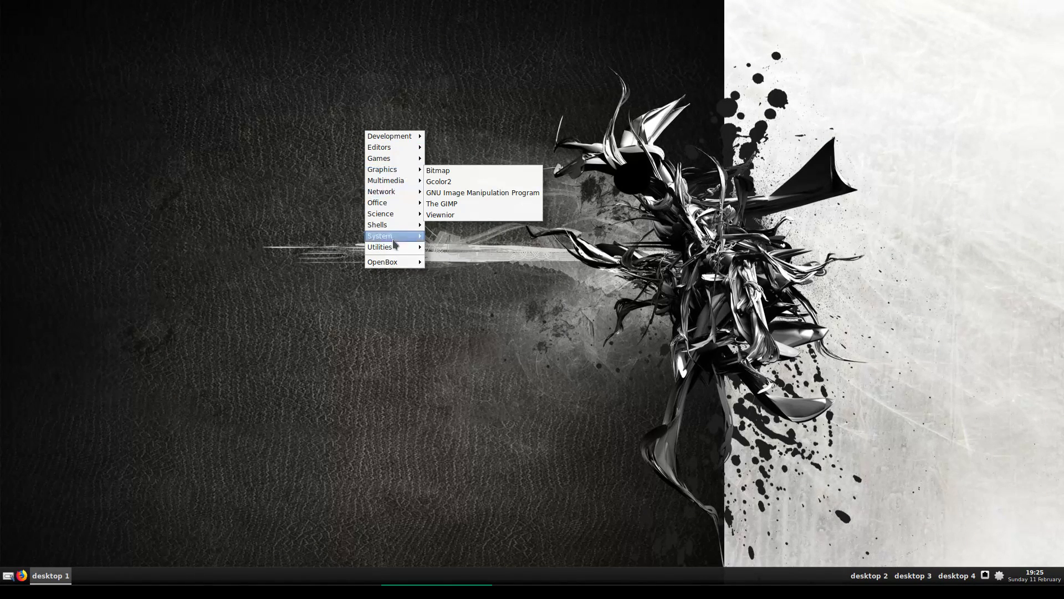
mouse_move(406, 228)
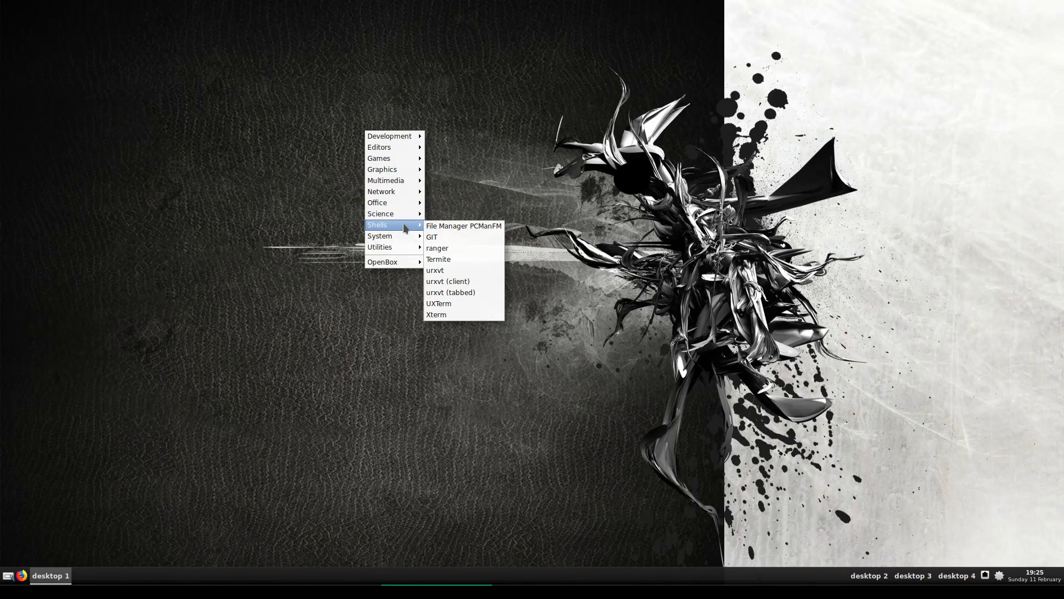
left_click(455, 226)
Drag the PCManFM window around the desktop, then close it
left_click_drag(586, 129, 851, 39)
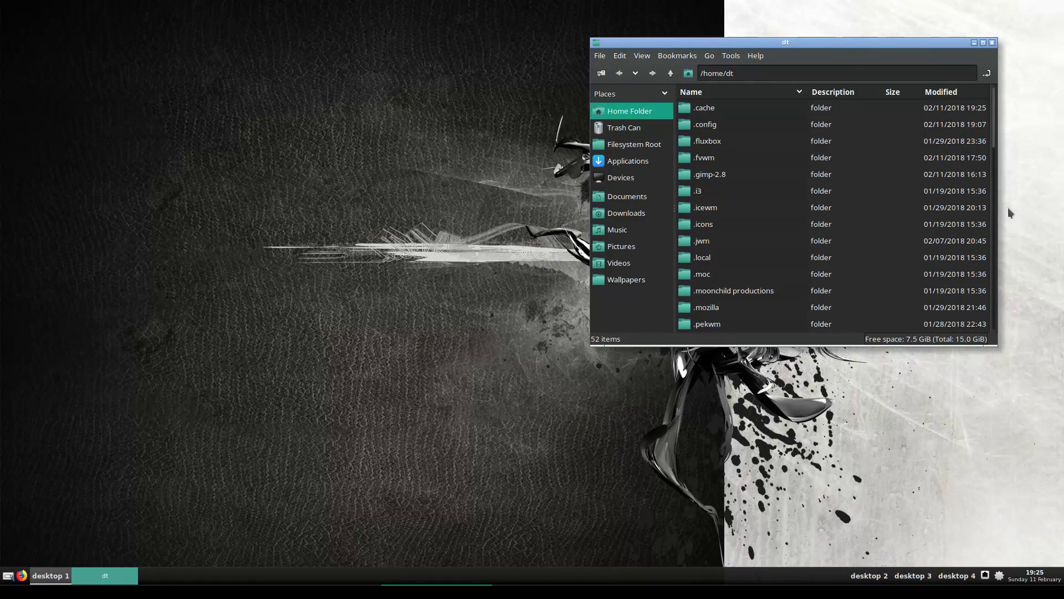
left_click_drag(959, 43, 456, 141)
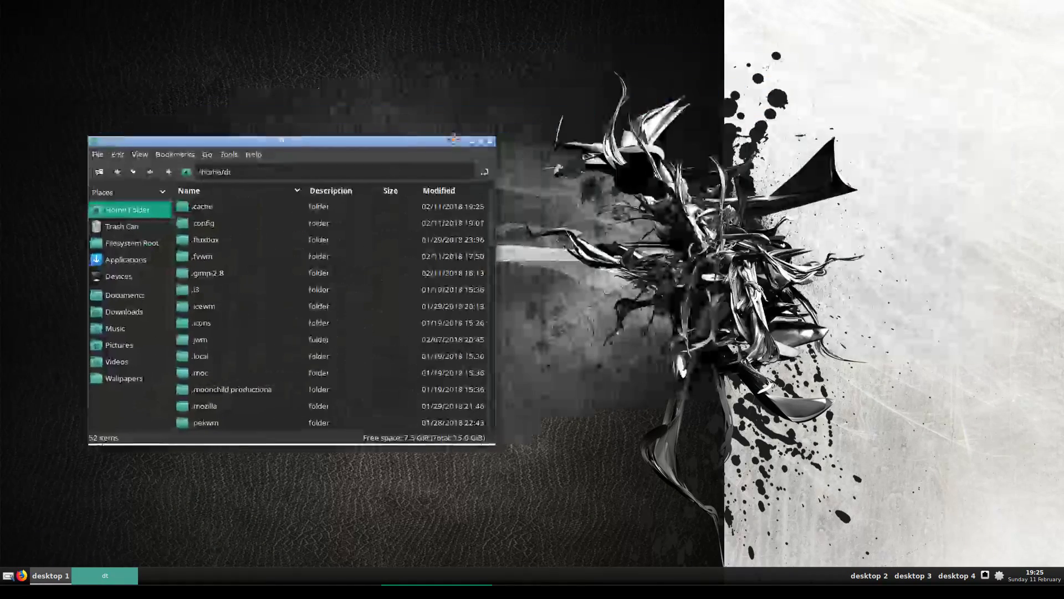
left_click(490, 141)
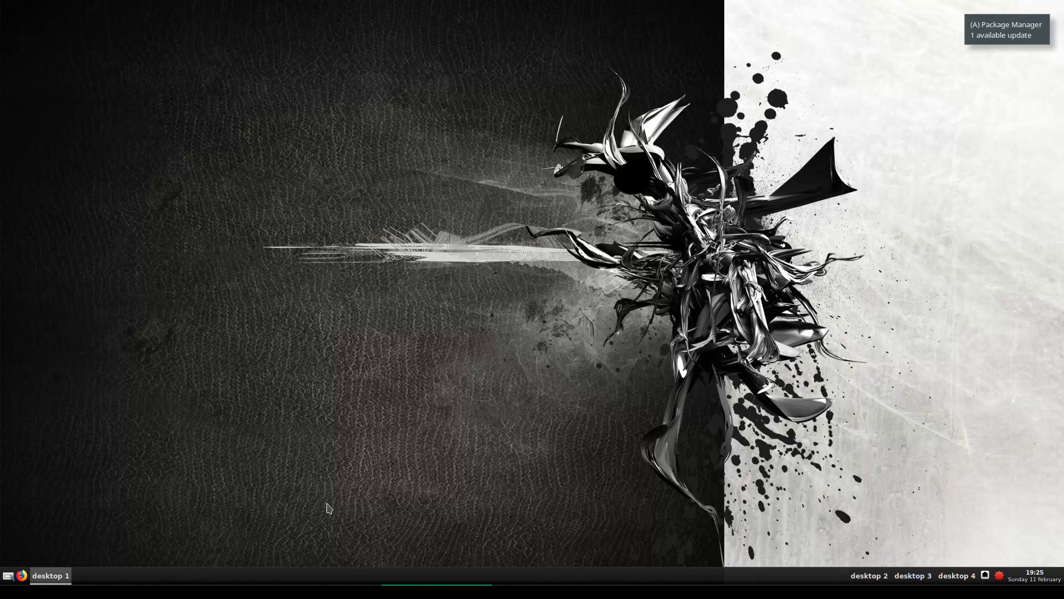
Test the Openbox root menu at several desktop spots, then Alt+Tab to the Firefox live chat
right_click(312, 299)
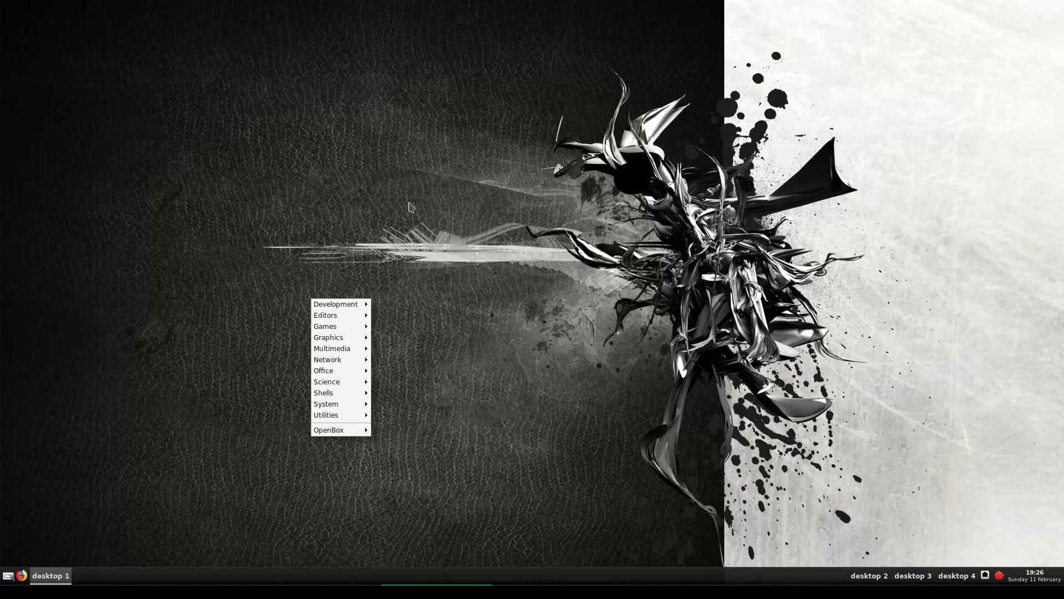
right_click(395, 219)
right_click(364, 174)
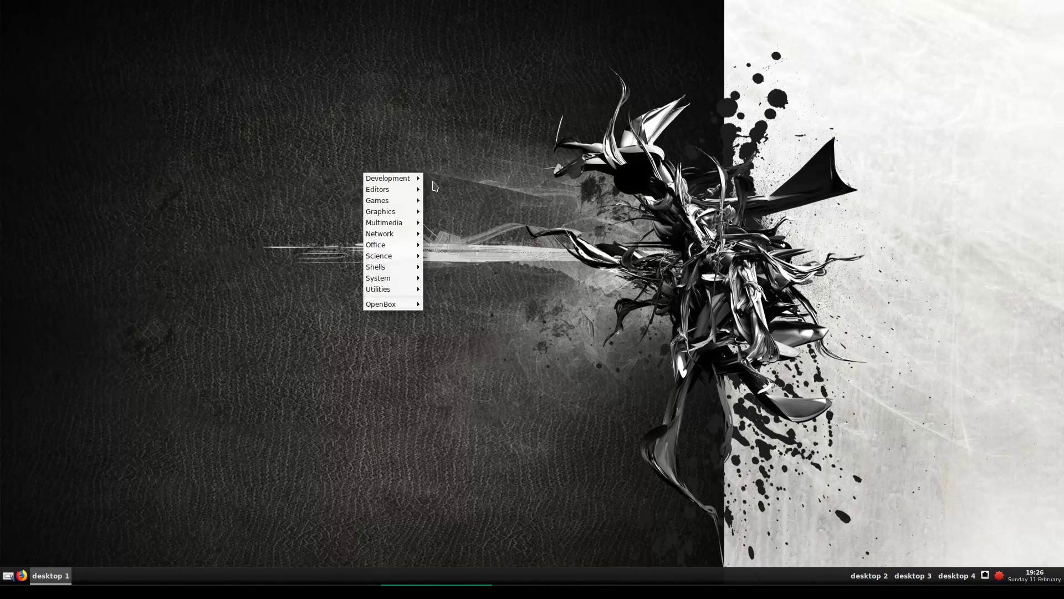
mouse_move(421, 190)
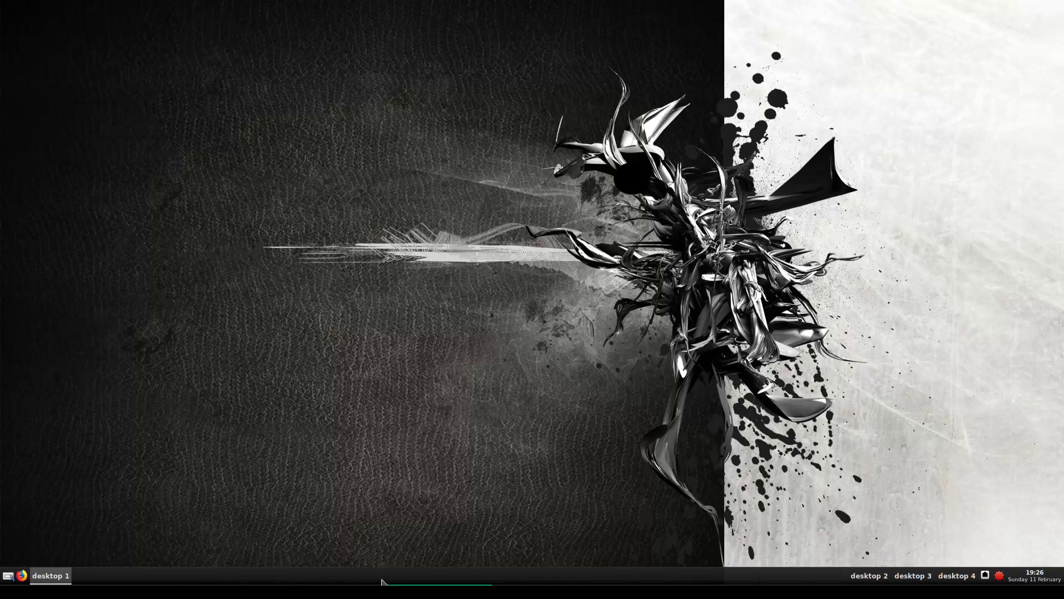
key("alt+Tab")
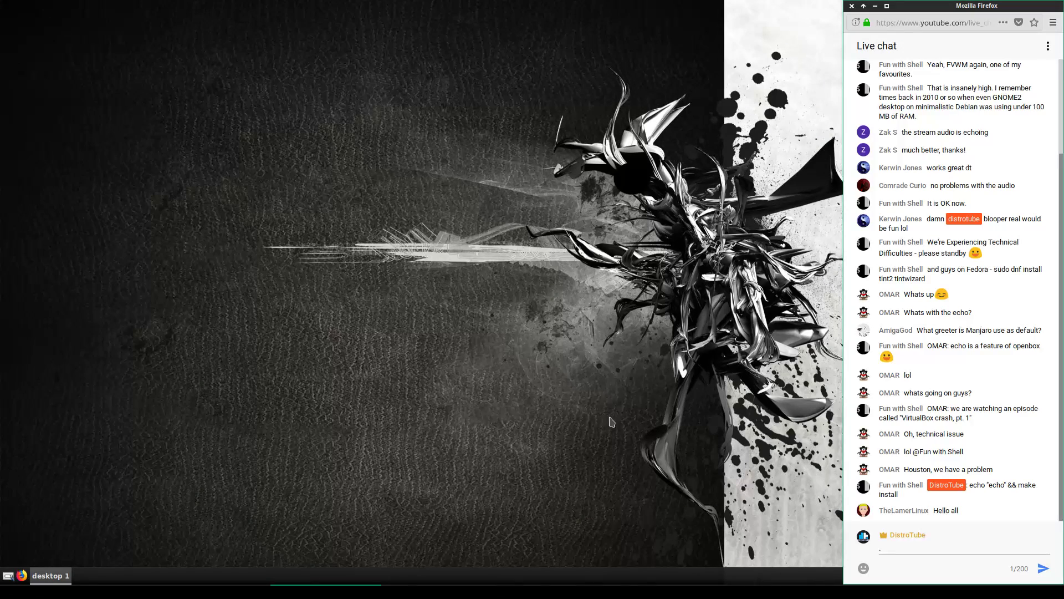
Hide Firefox and show the root menu's Shells list of terminals and PCManFM
left_click(707, 365)
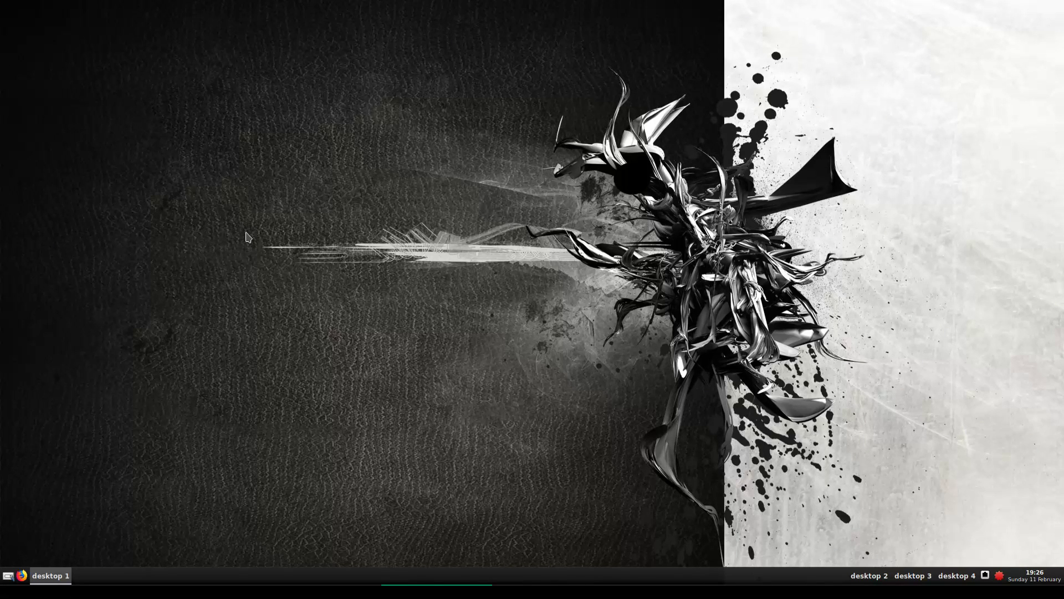
right_click(204, 195)
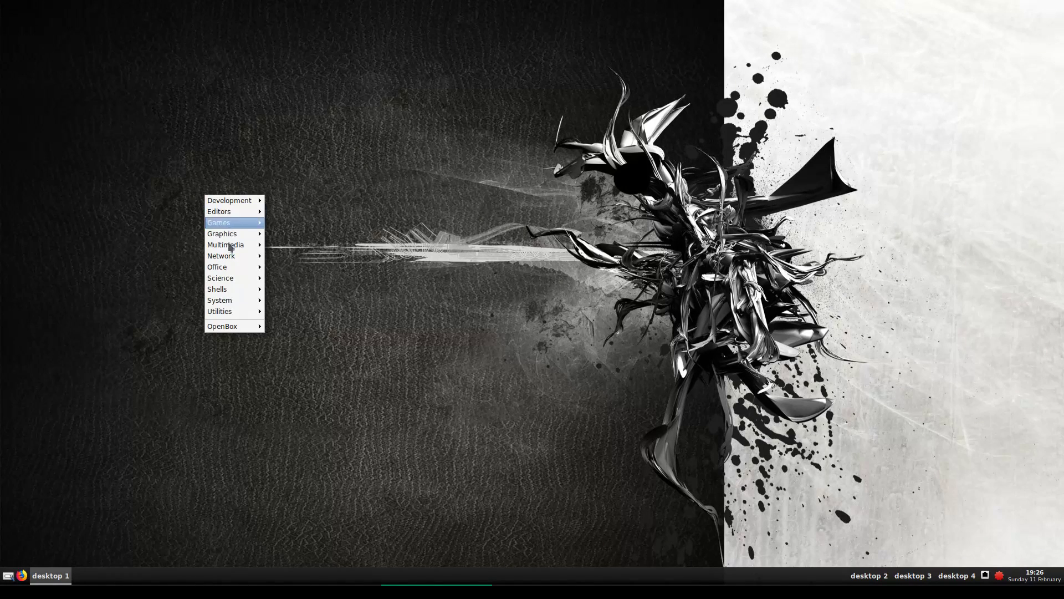
mouse_move(236, 291)
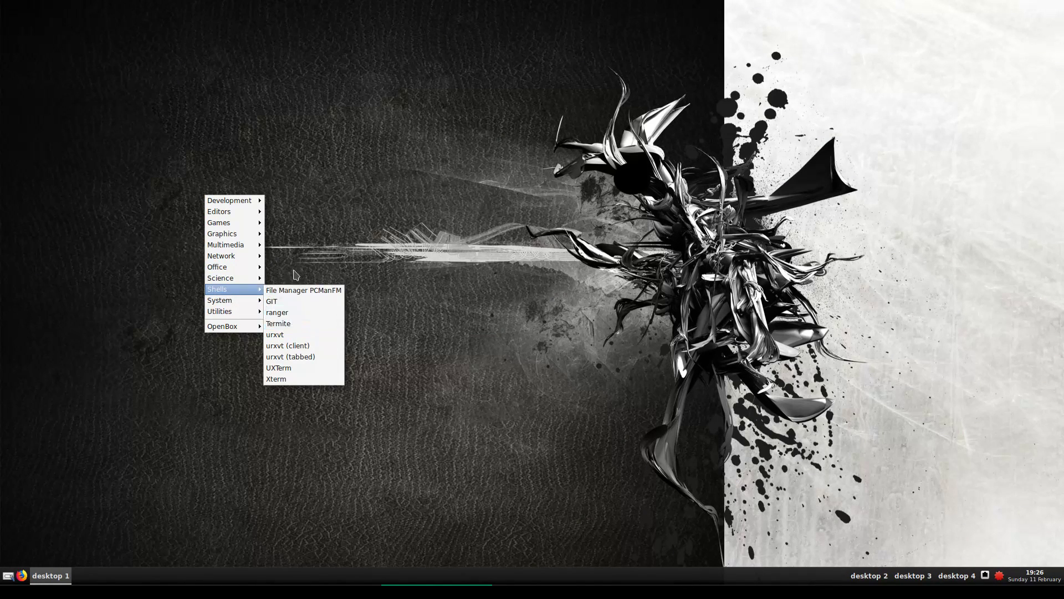
Launch PCManFM, browse into ~/.config/tint2 and select the tint2rc file
left_click(291, 289)
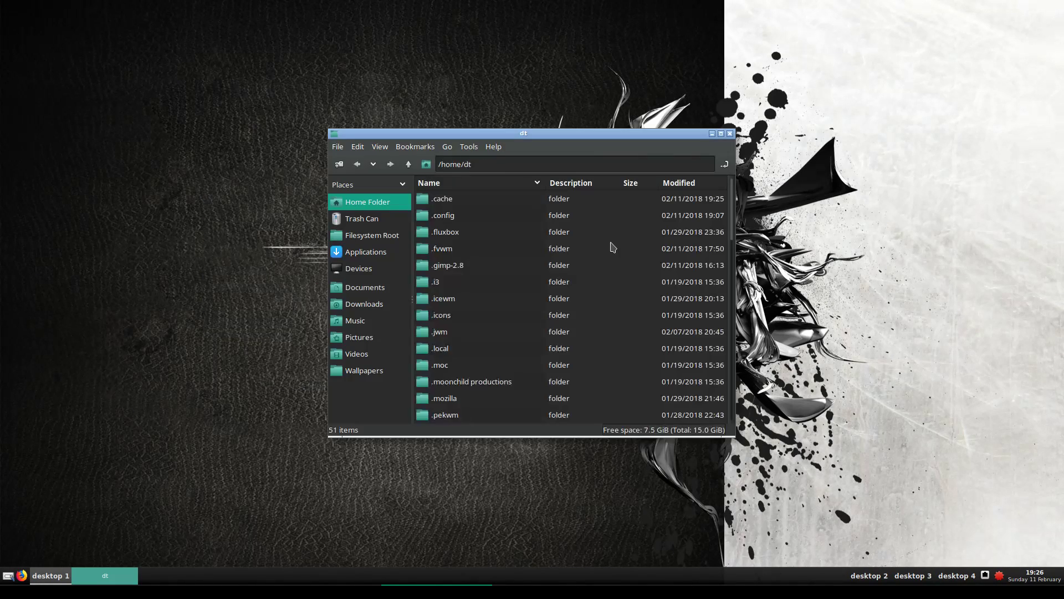
double_click(442, 215)
left_click_drag(517, 254, 325, 286)
scroll(325, 286, "down", 7)
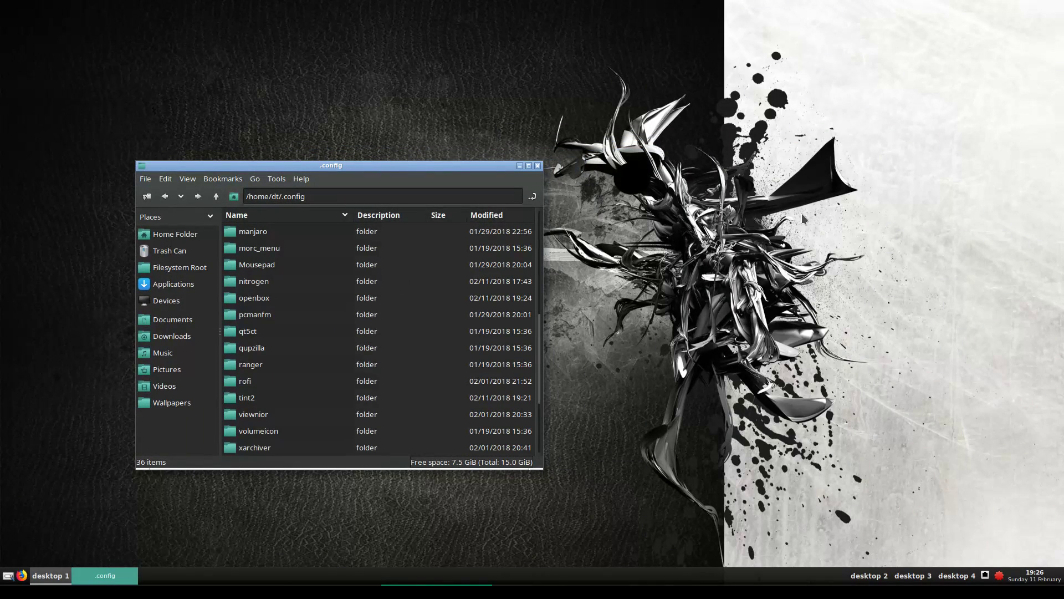
scroll(282, 384, "down", 3)
scroll(280, 385, "up", 2)
double_click(277, 370)
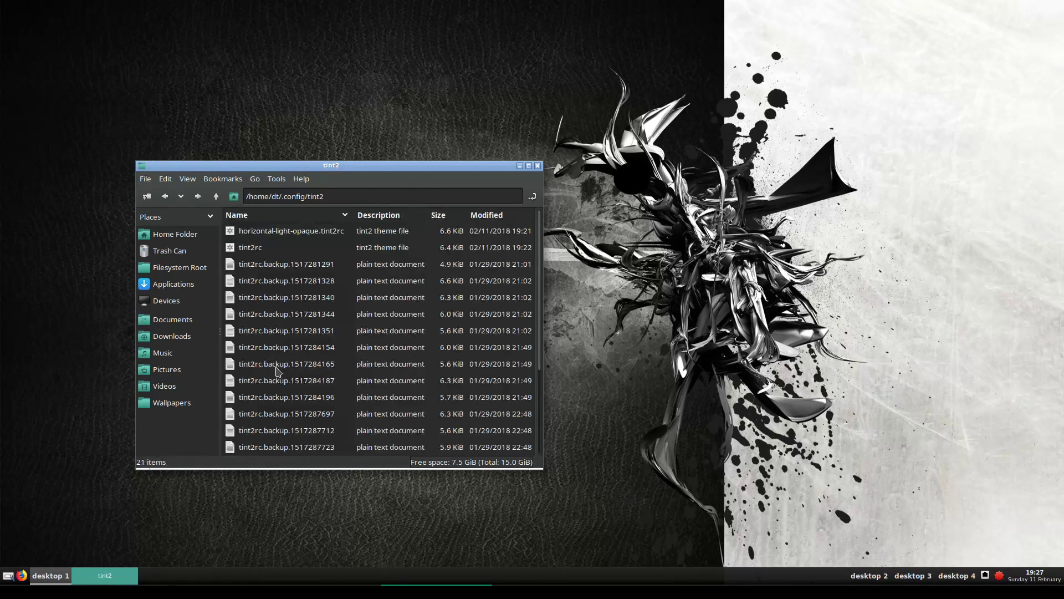
left_click(270, 252)
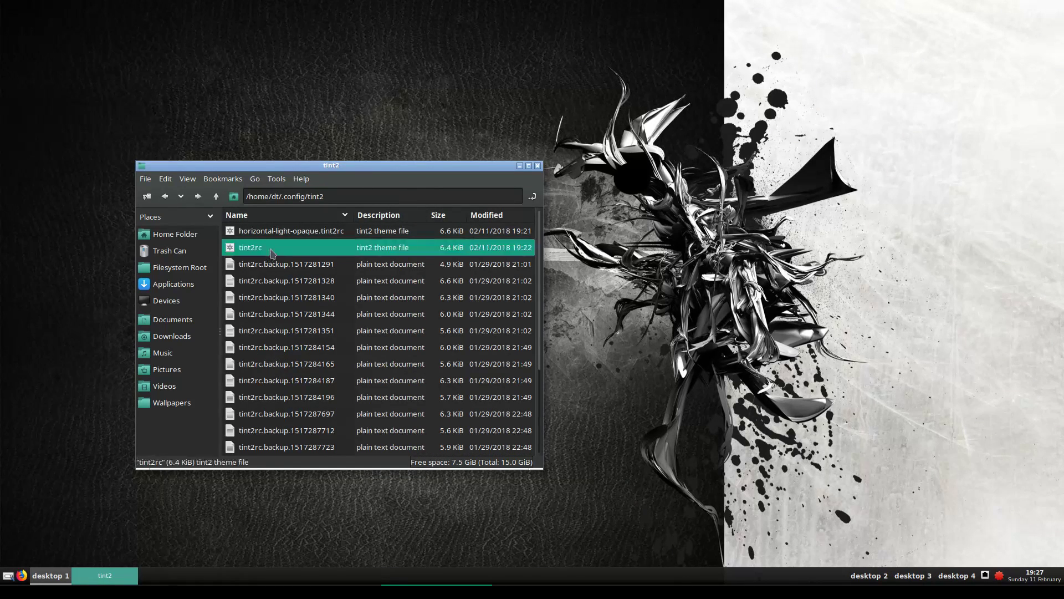
right_click(274, 252)
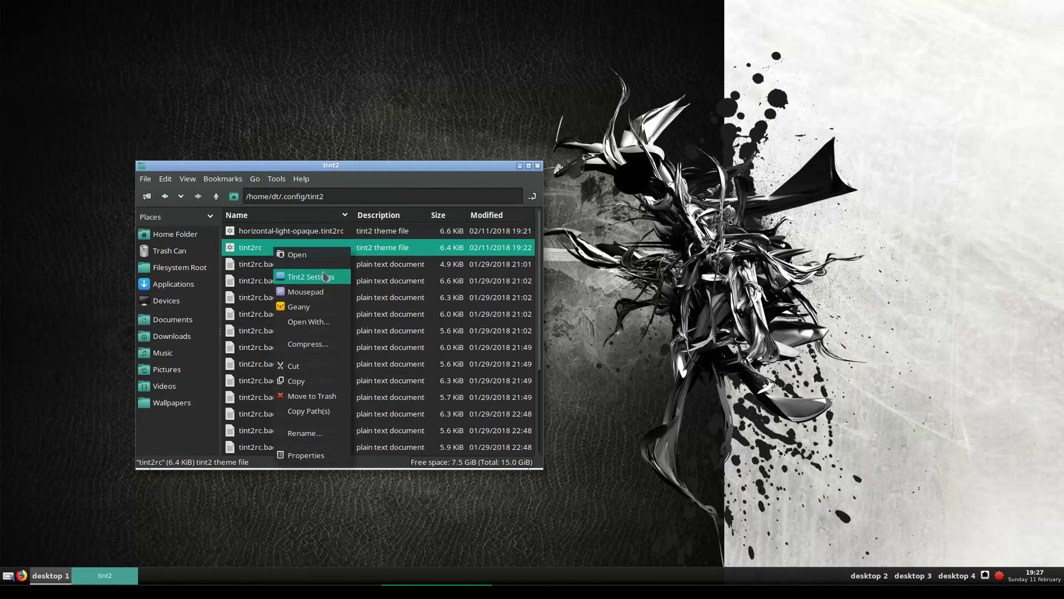
left_click(248, 245)
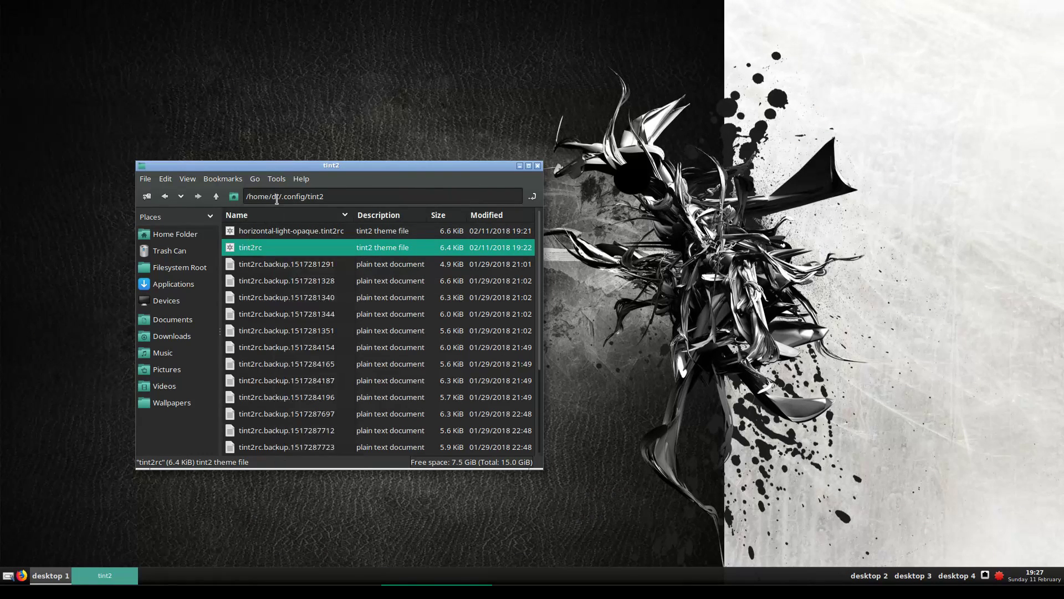
Reopen the tint2 folder from .config and open tint2rc in Geany from its context menu
left_click(217, 196)
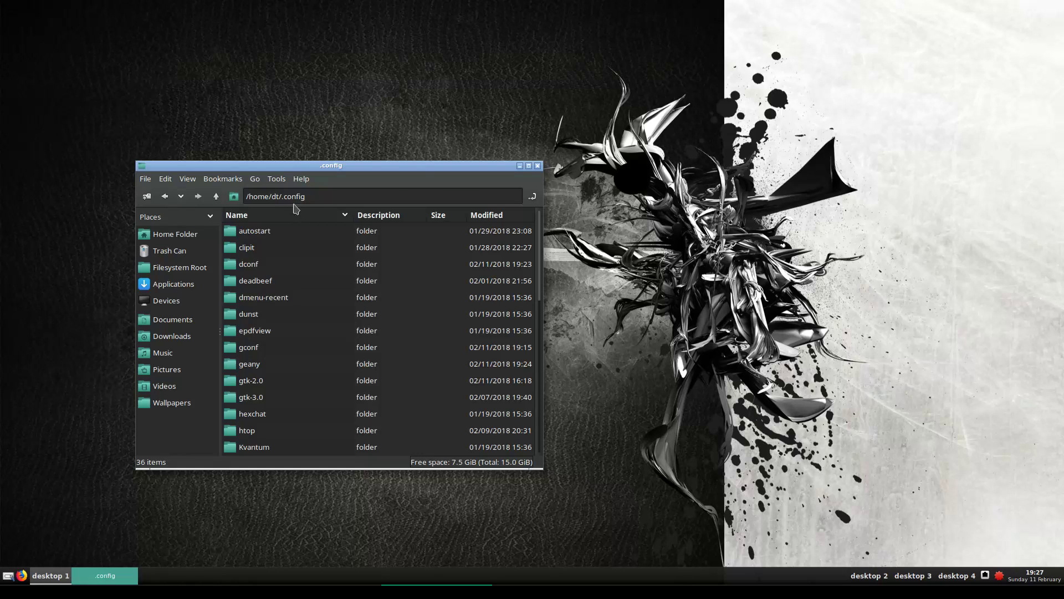
scroll(277, 341, "down", 6)
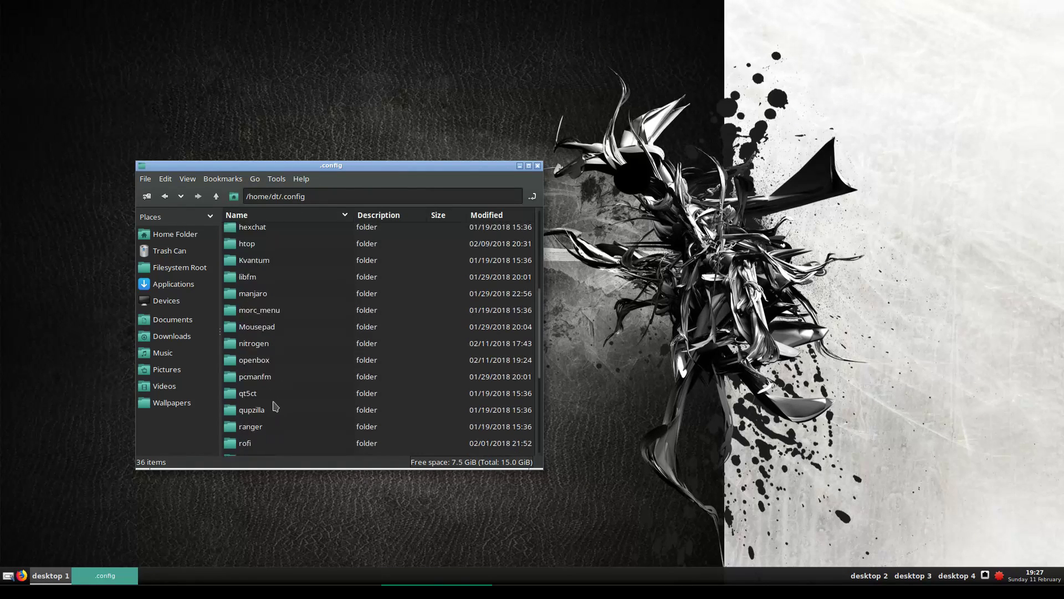
scroll(273, 409, "down", 4)
double_click(249, 398)
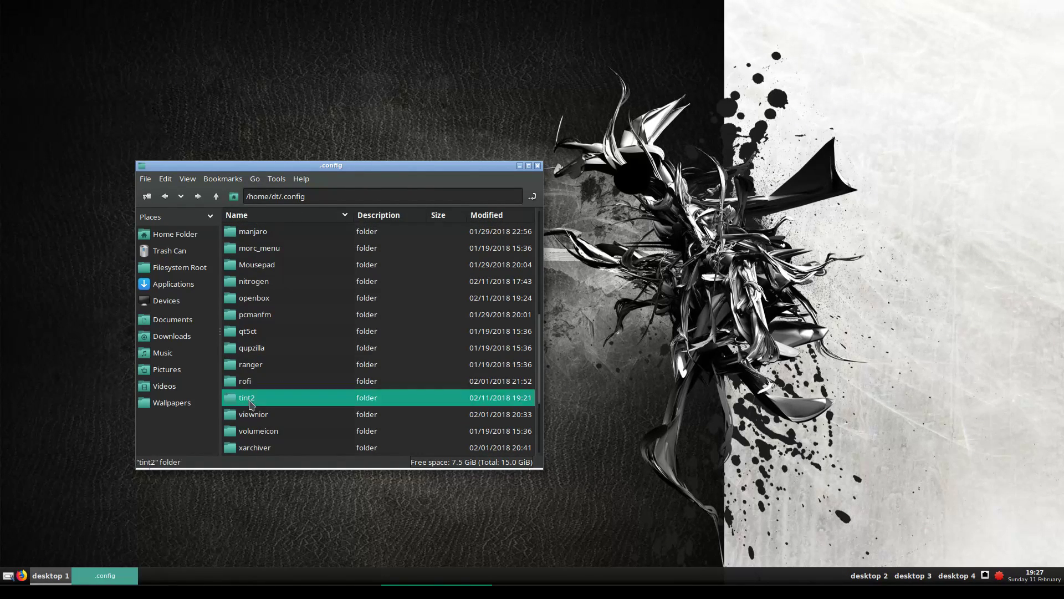
left_click(248, 251)
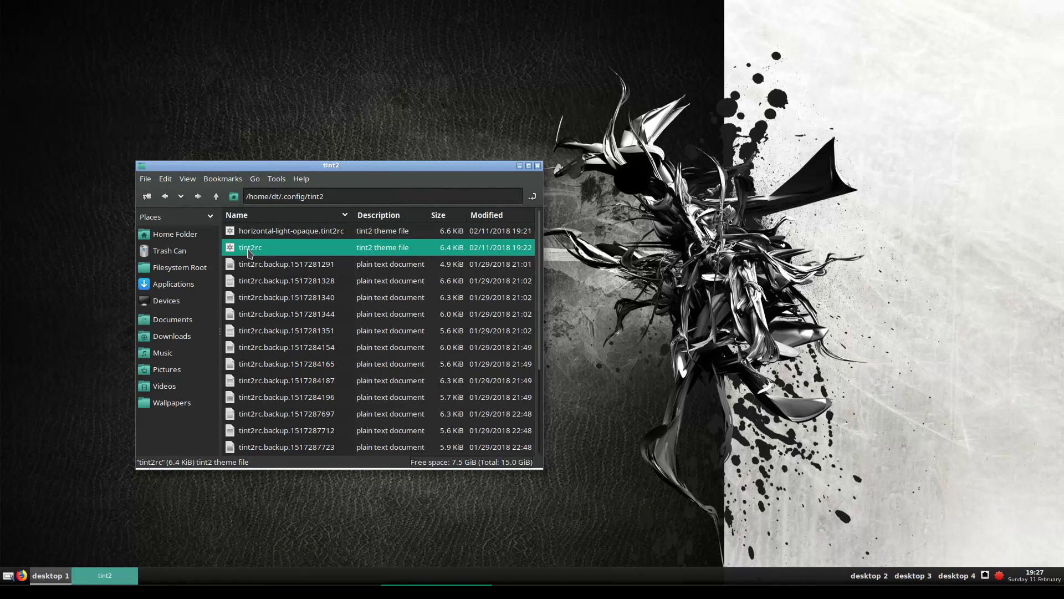
right_click(254, 250)
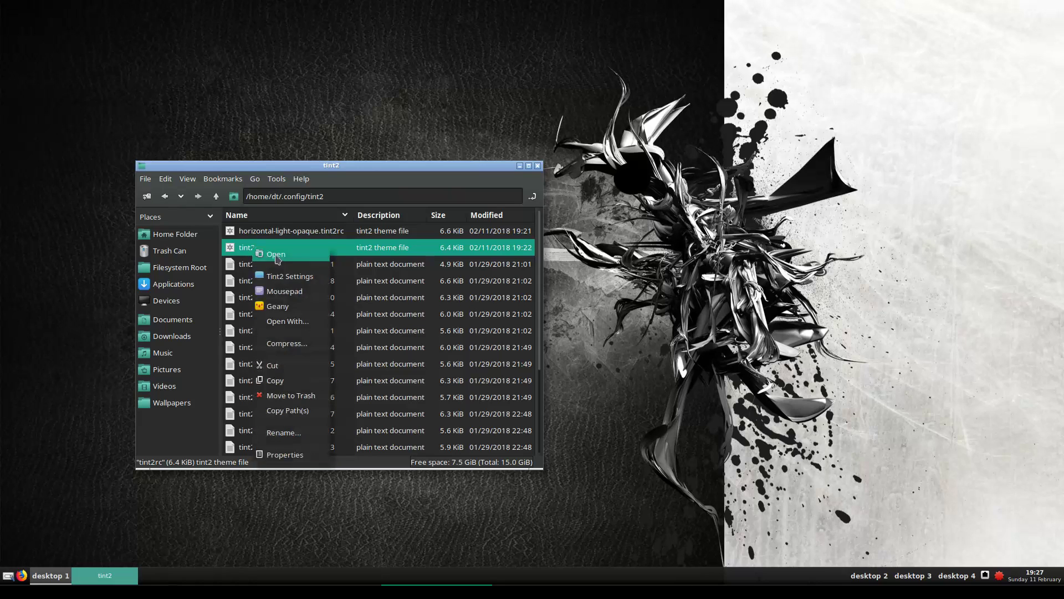
left_click(280, 306)
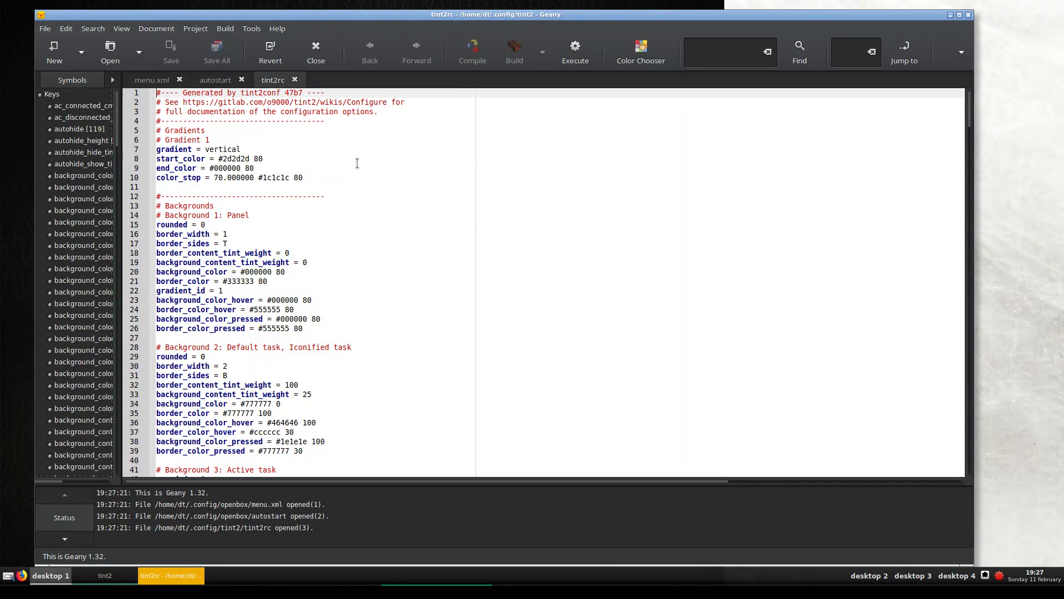
scroll(356, 160, "down", 2)
scroll(304, 143, "up", 2)
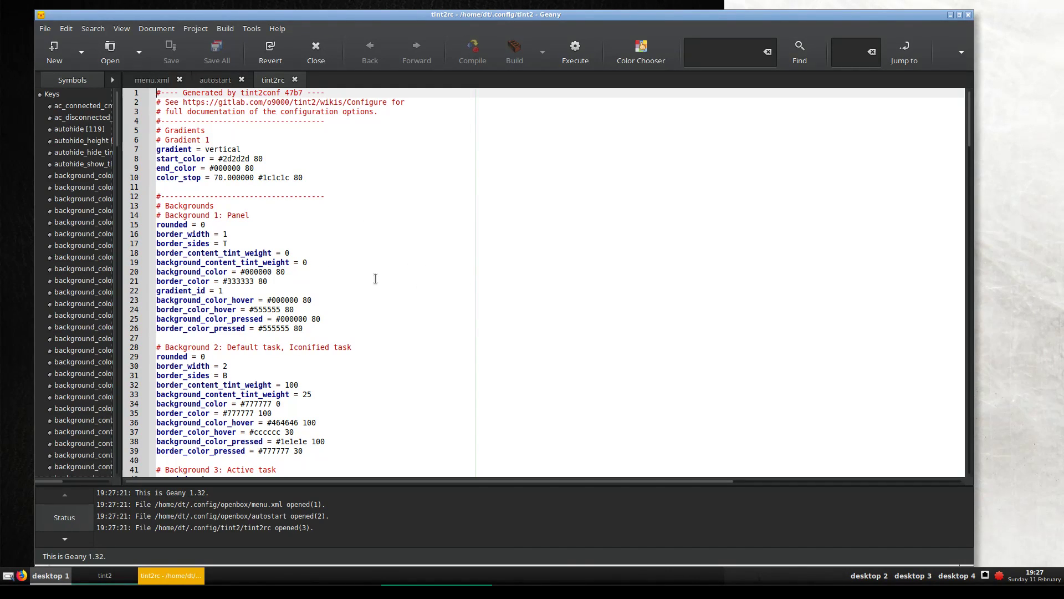
scroll(371, 277, "down", 3)
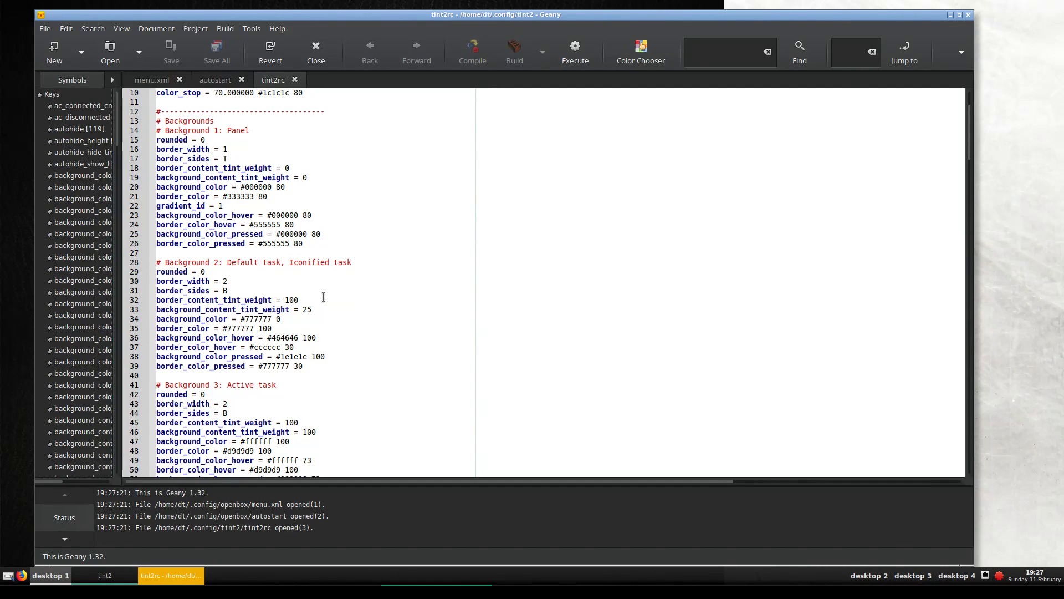
scroll(323, 297, "down", 4)
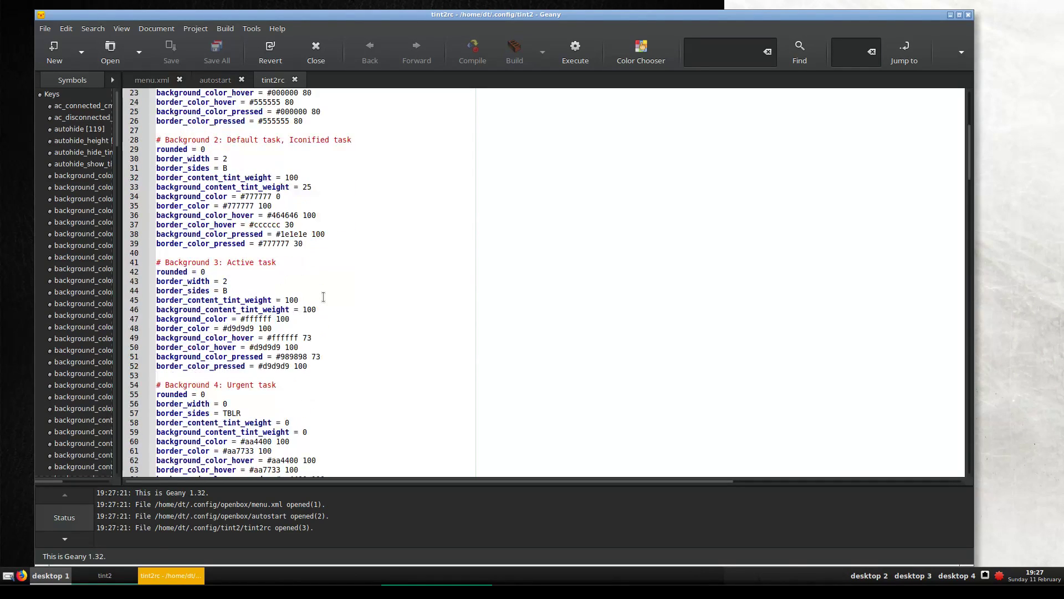
scroll(324, 297, "down", 3)
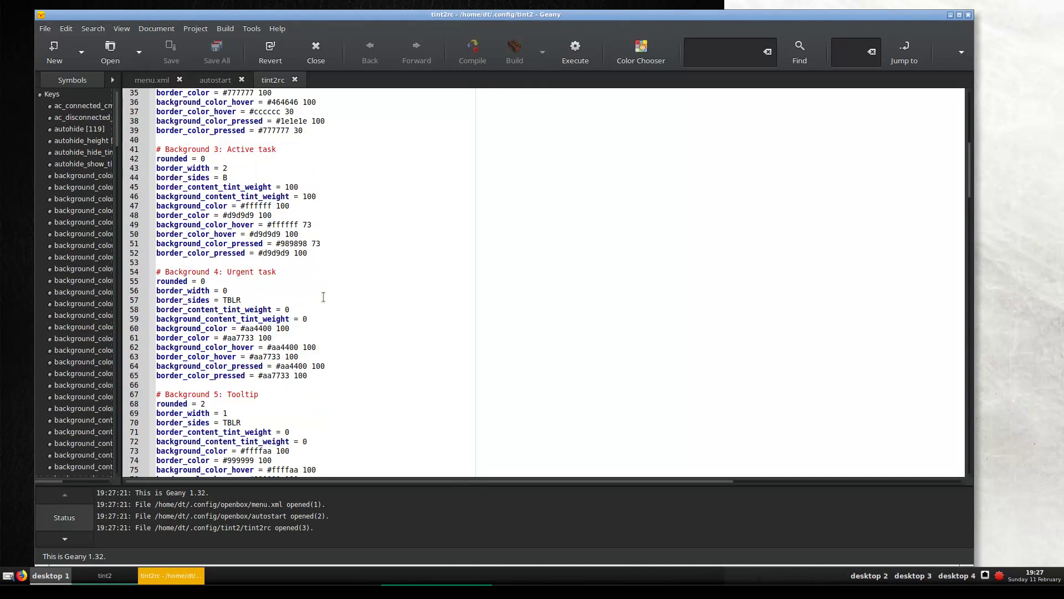
scroll(324, 297, "up", 4)
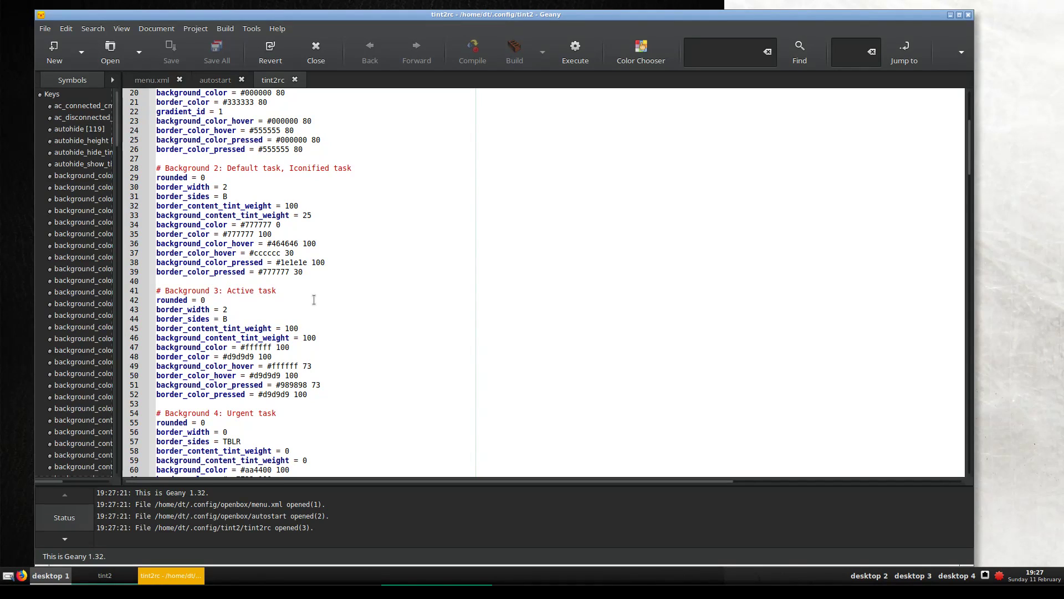
scroll(313, 299, "down", 3)
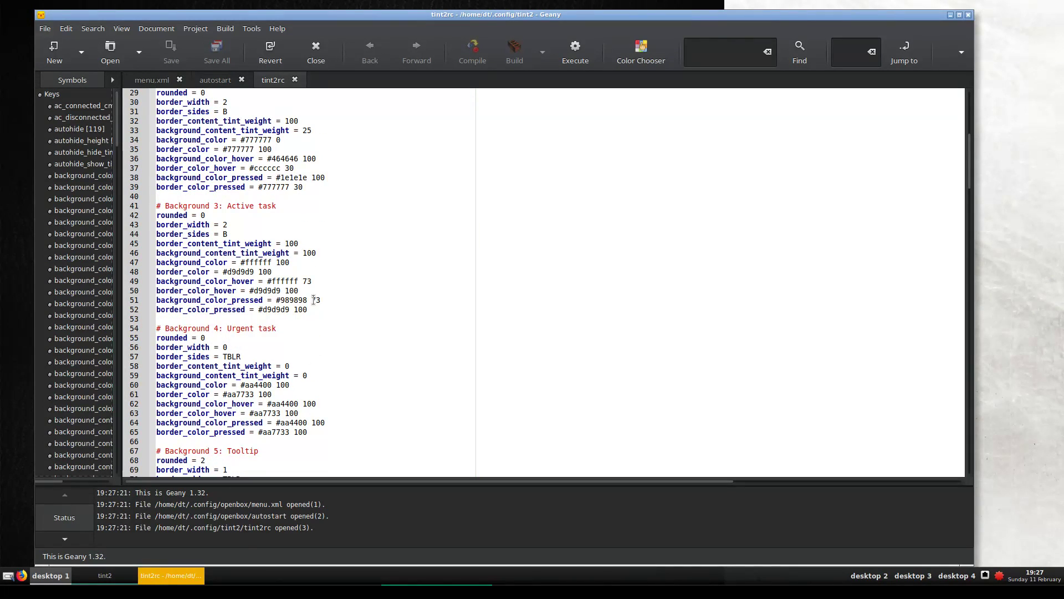
scroll(302, 365, "down", 4)
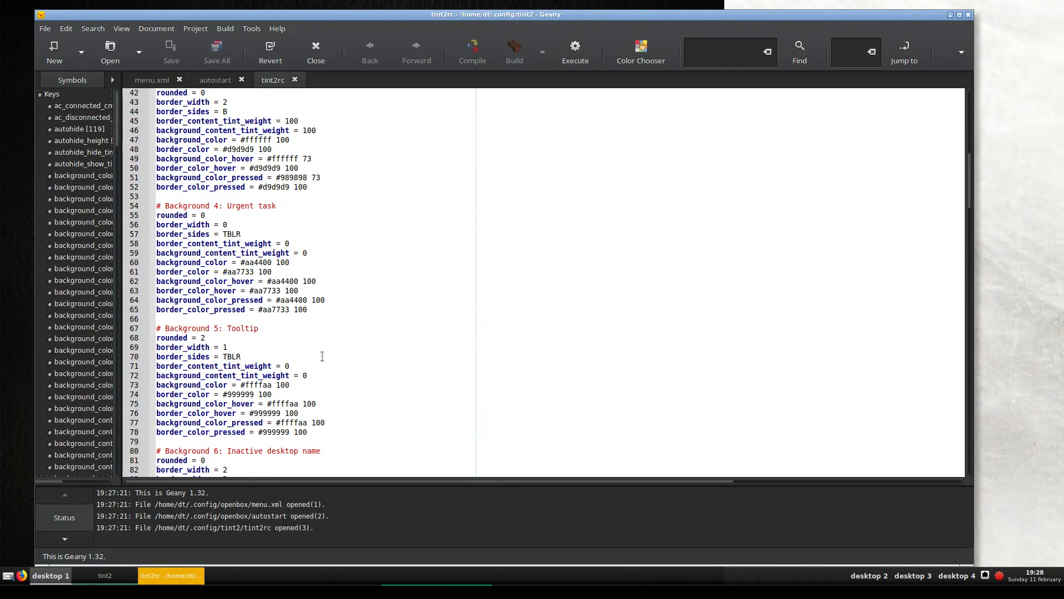
scroll(332, 352, "down", 7)
scroll(362, 323, "down", 3)
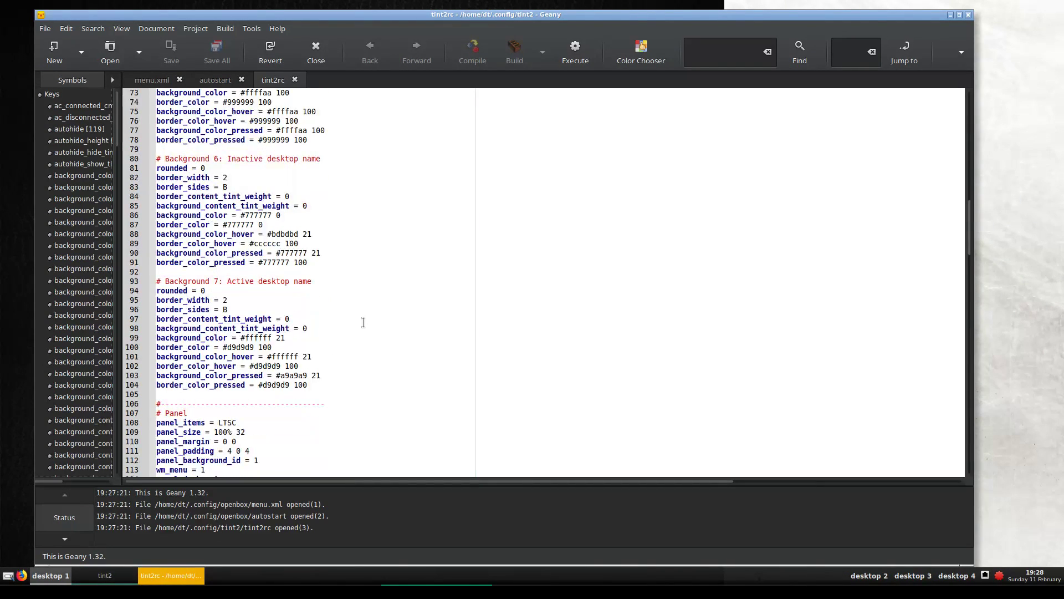
scroll(363, 322, "up", 20)
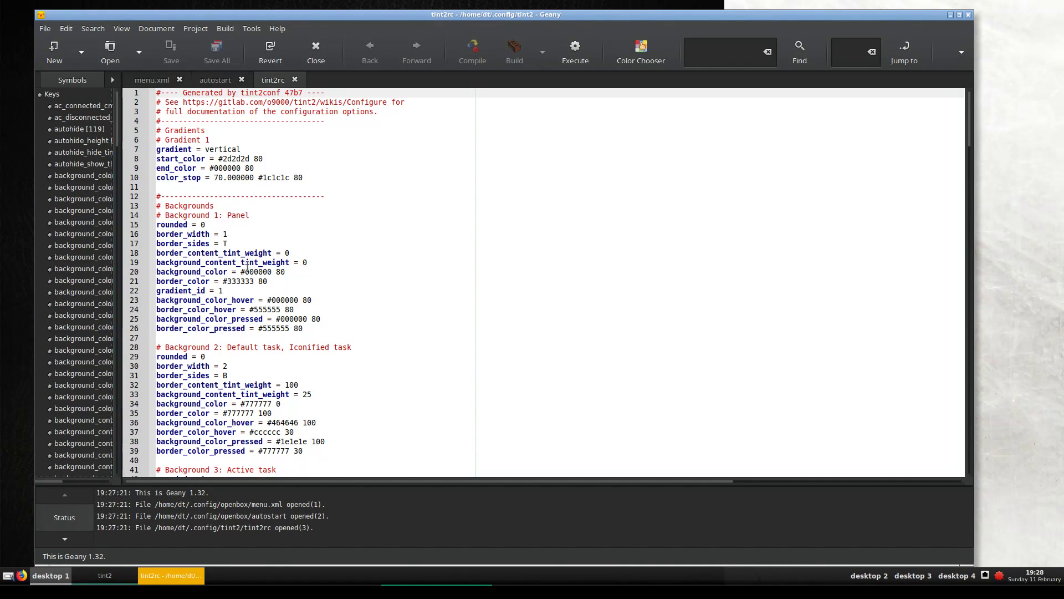
Replace line 20's background_color #000000 with red #C73D3D via the colour chooser, save, and minimize Geany
left_click(260, 272)
double_click(260, 271)
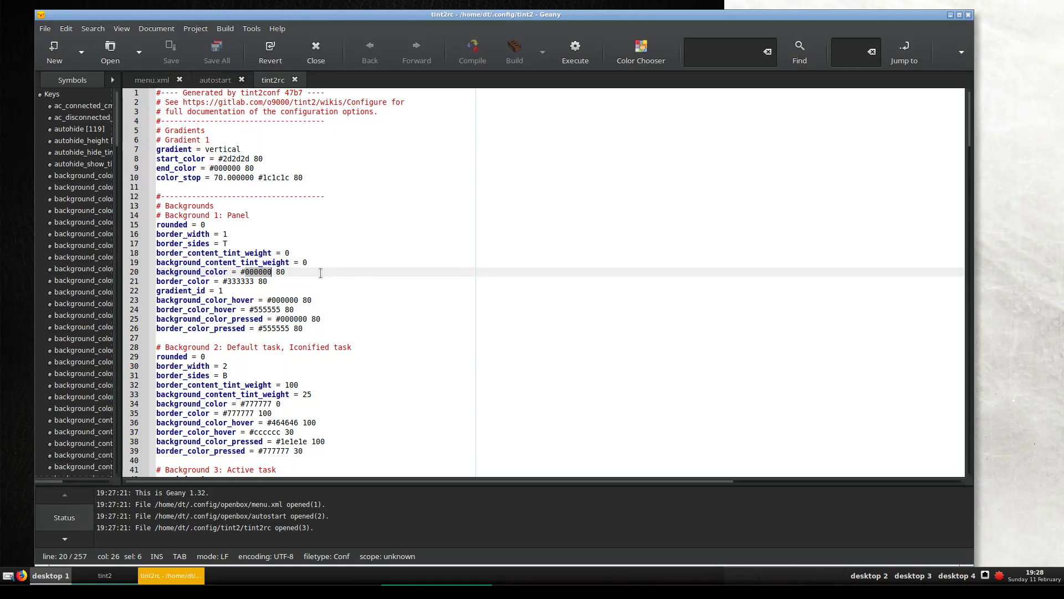
left_click_drag(285, 271, 279, 271)
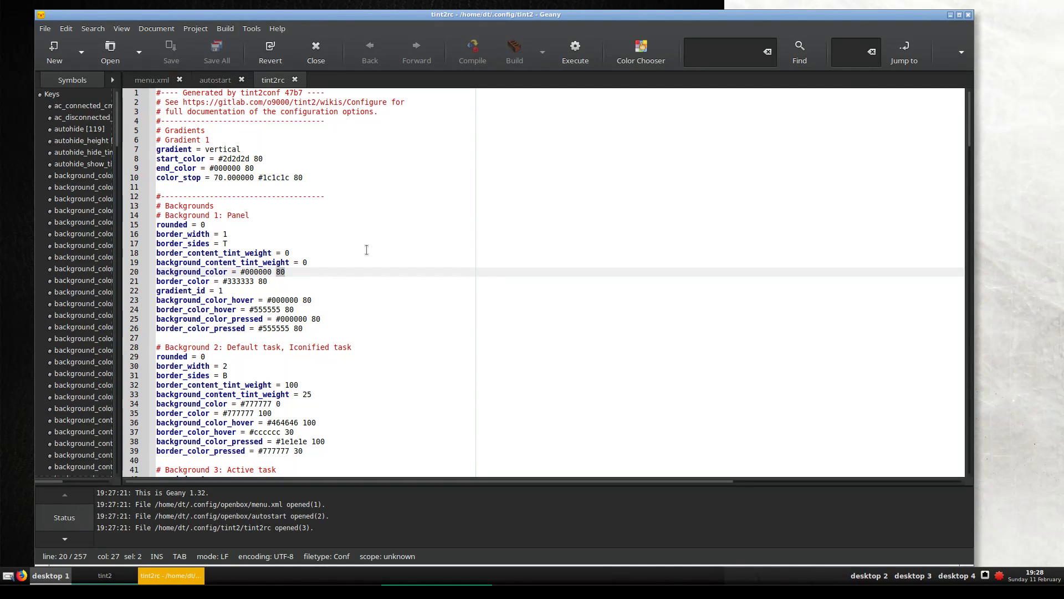
double_click(268, 272)
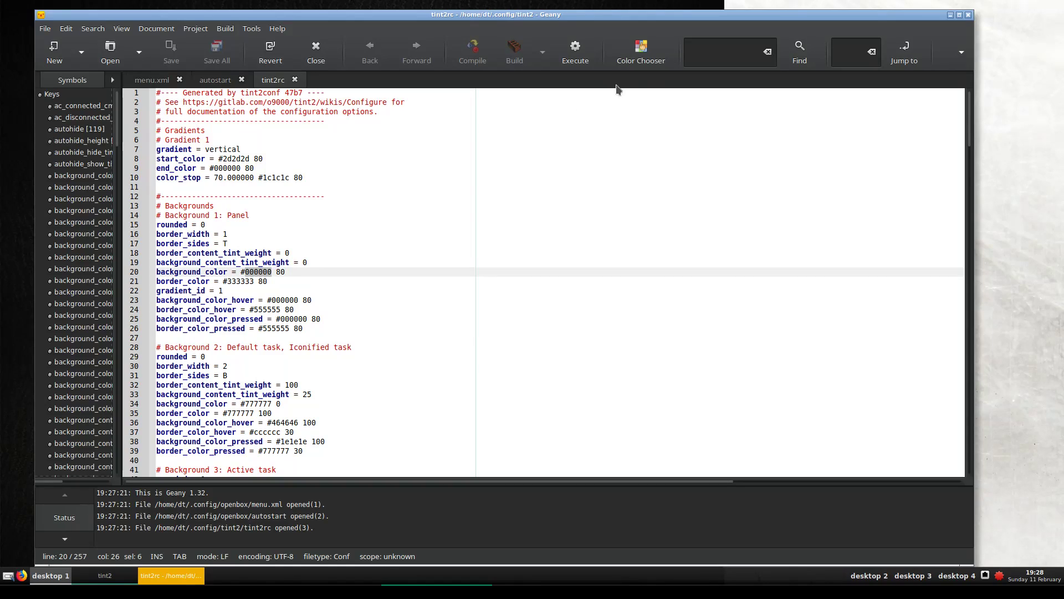
left_click(641, 53)
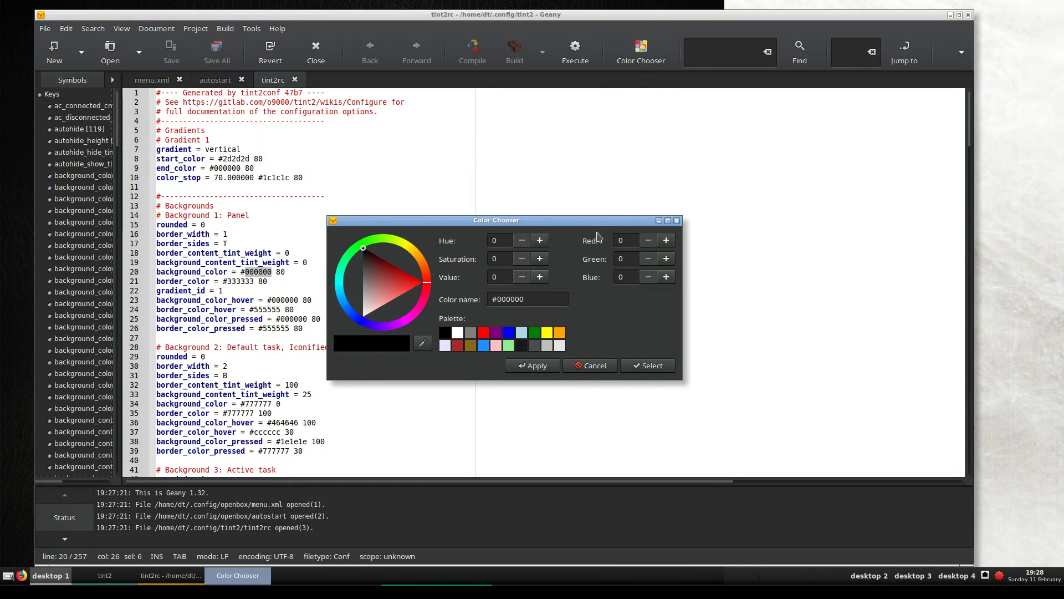
left_click(394, 283)
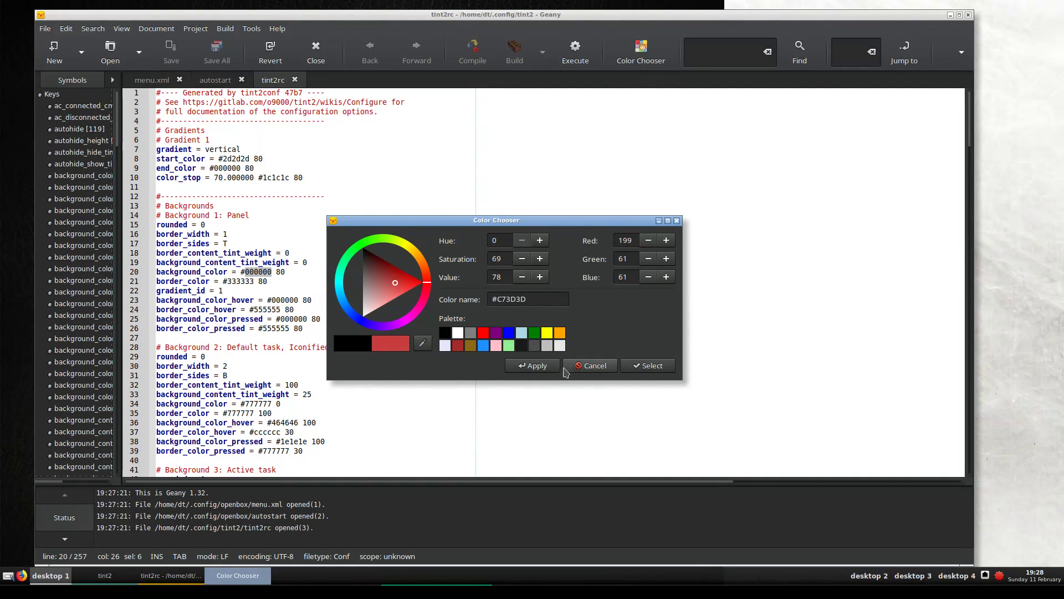
left_click(521, 364)
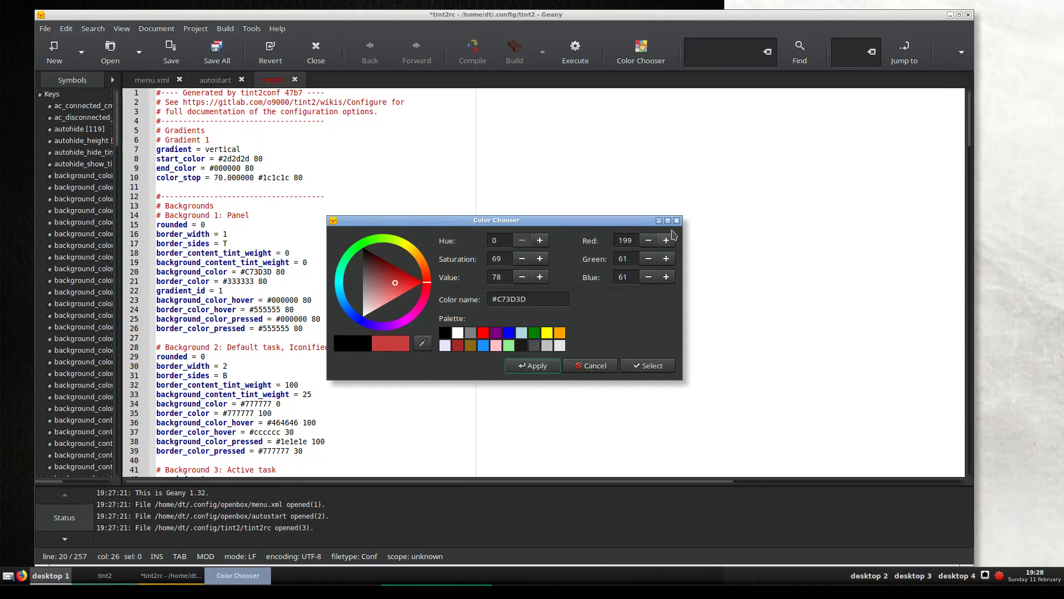
left_click(676, 221)
left_click(171, 51)
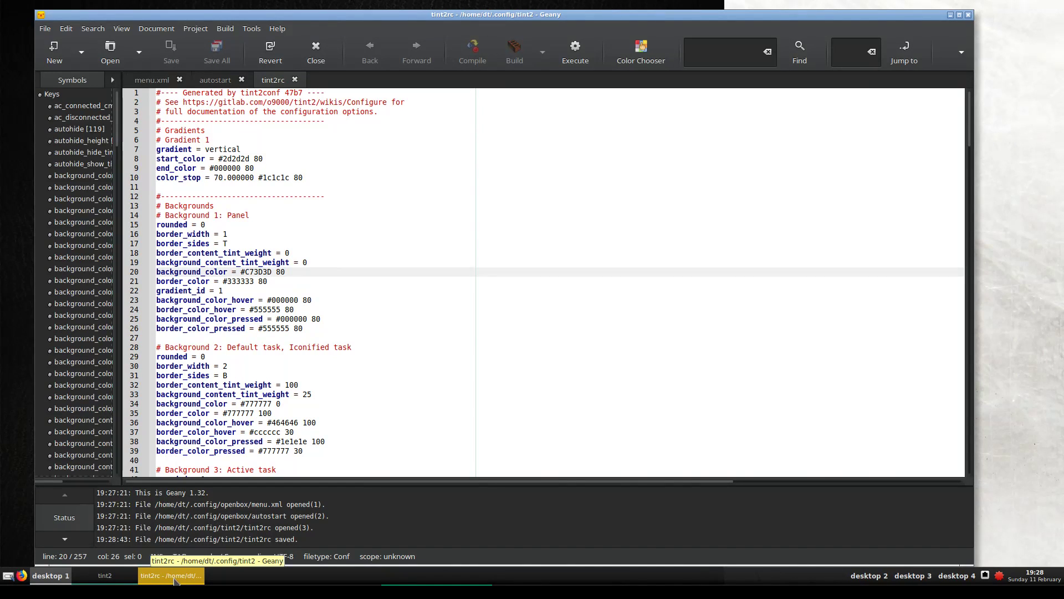
left_click(188, 575)
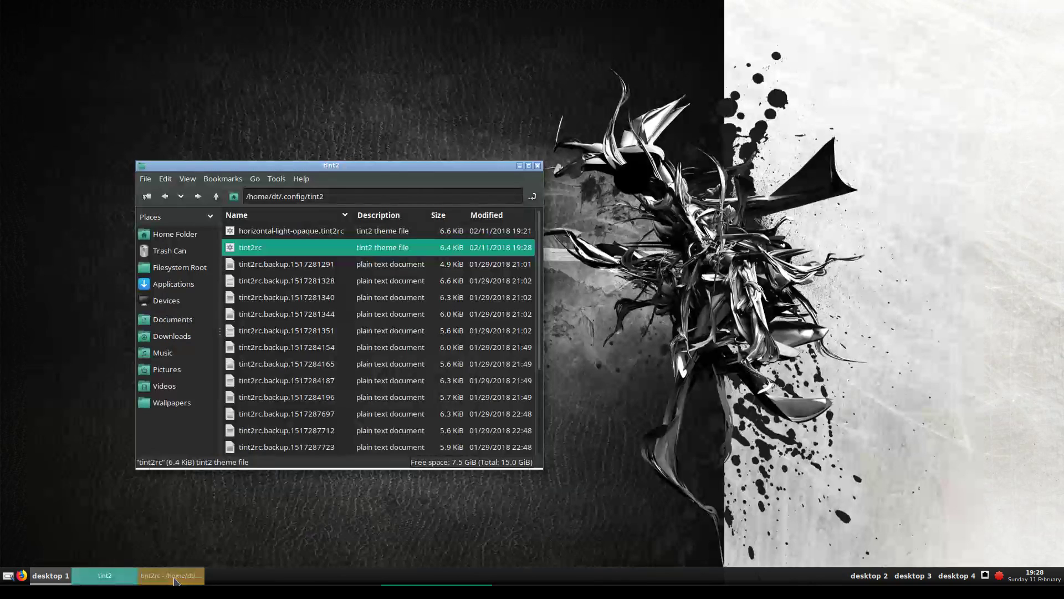
Open a Terminal Emulator from the root menu, run killall tint2 and start typing tint2
right_click(205, 136)
mouse_move(233, 255)
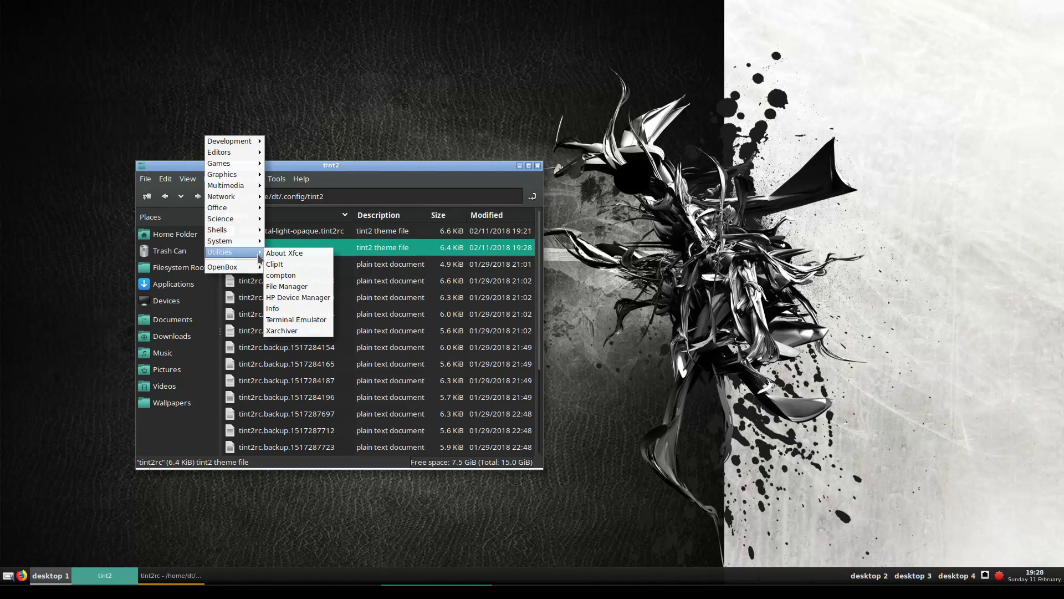
left_click(327, 322)
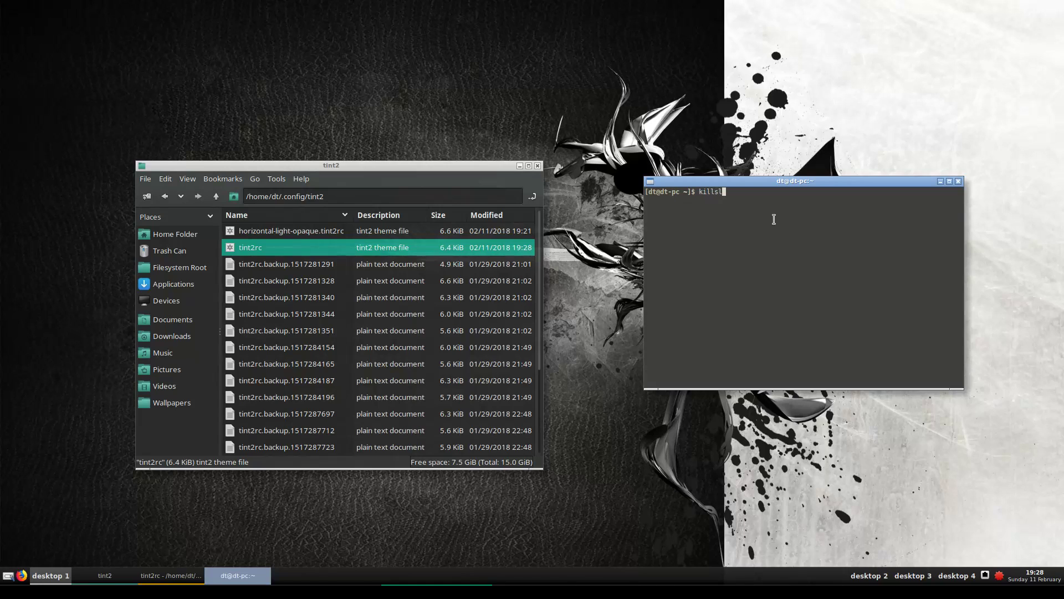
type("killall tint2")
key("Return")
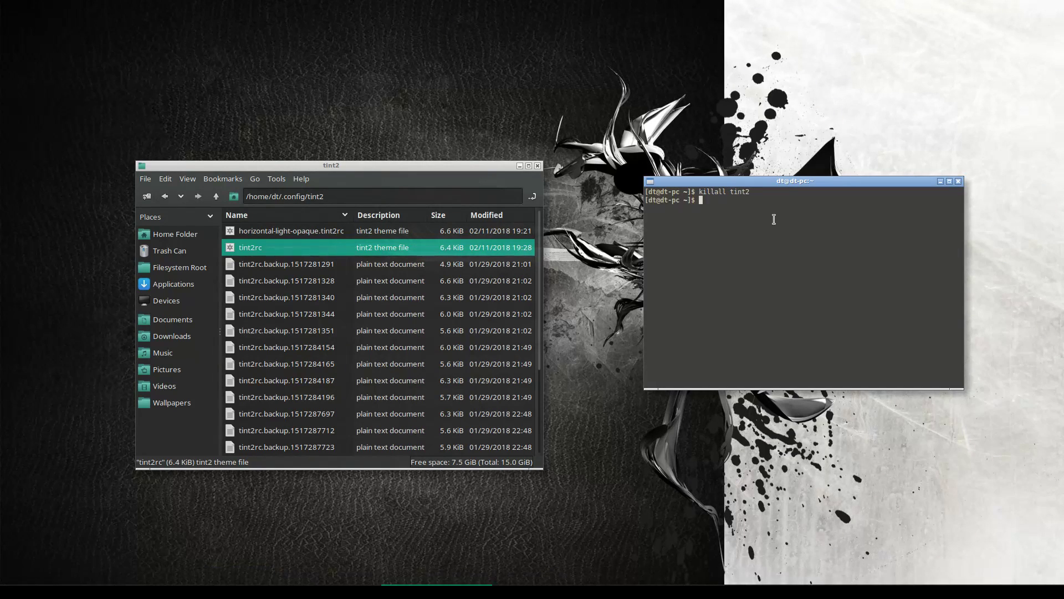
type("tint")
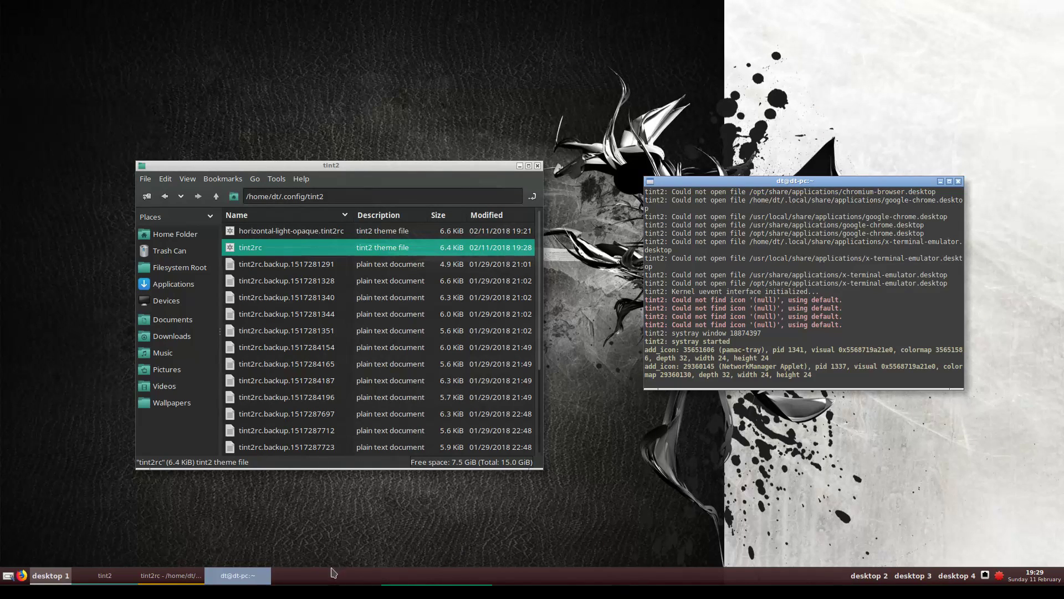
Bring the tint2rc editor forward, hide it, then restore it from the taskbar
left_click(152, 577)
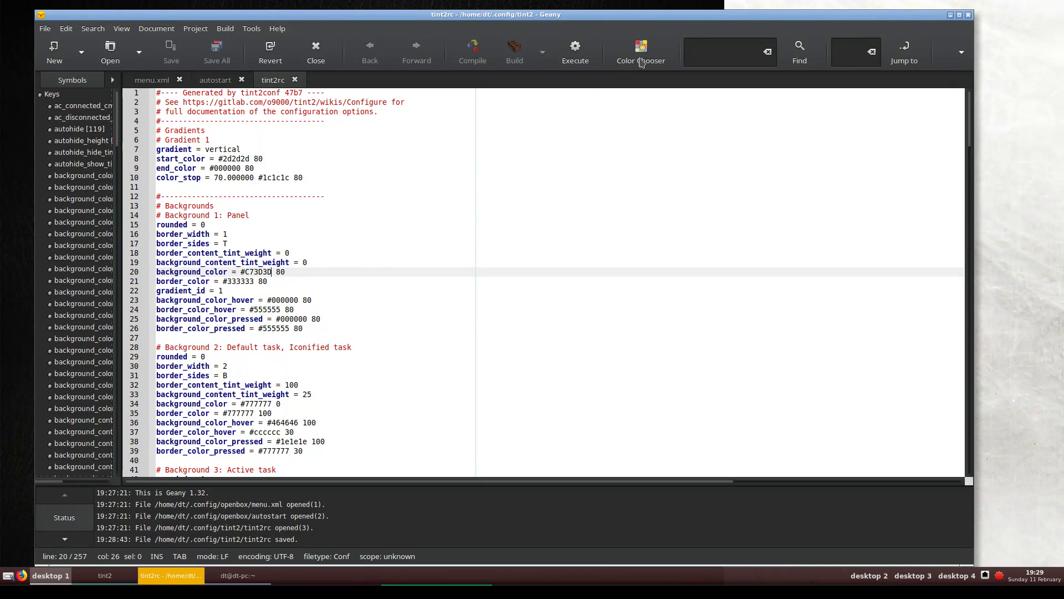
left_click(950, 15)
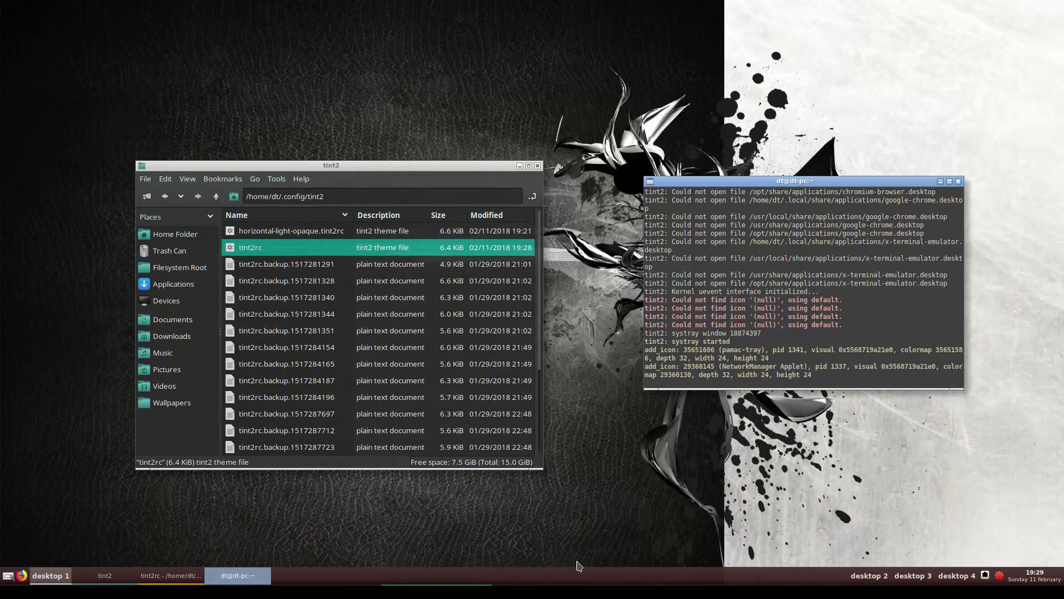
left_click(189, 574)
Change line 20's background opacity from 80 to 100 and save tint2rc
key("Right")
key("Right")
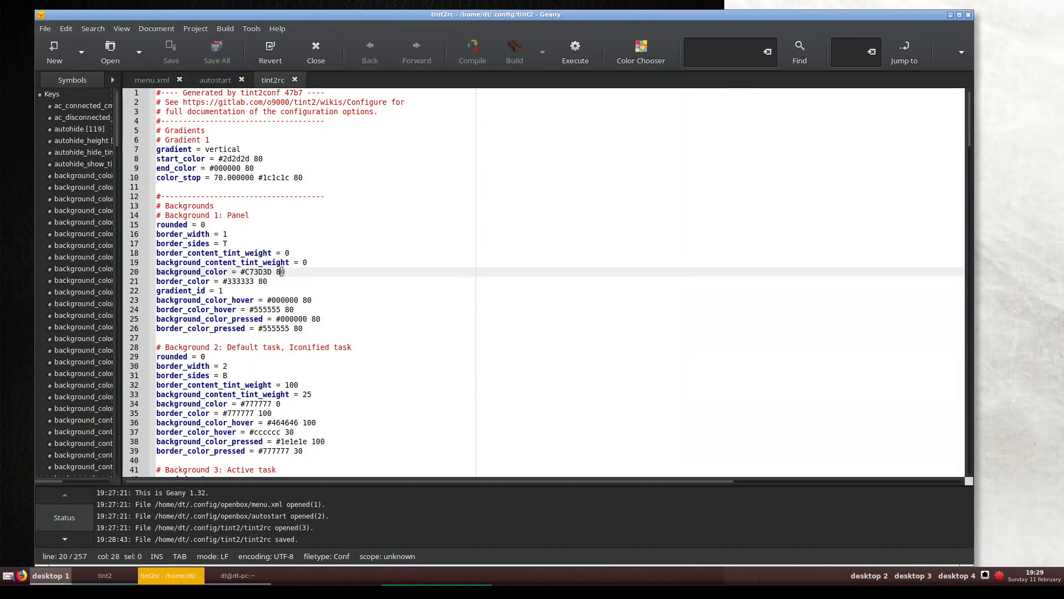
key("BackSpace")
type("100")
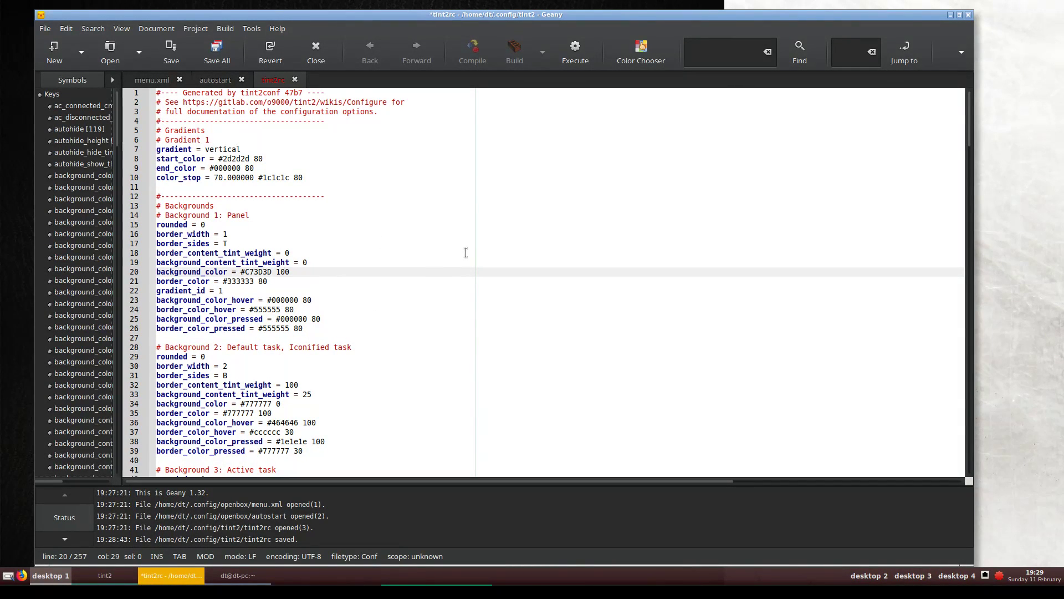
left_click(171, 52)
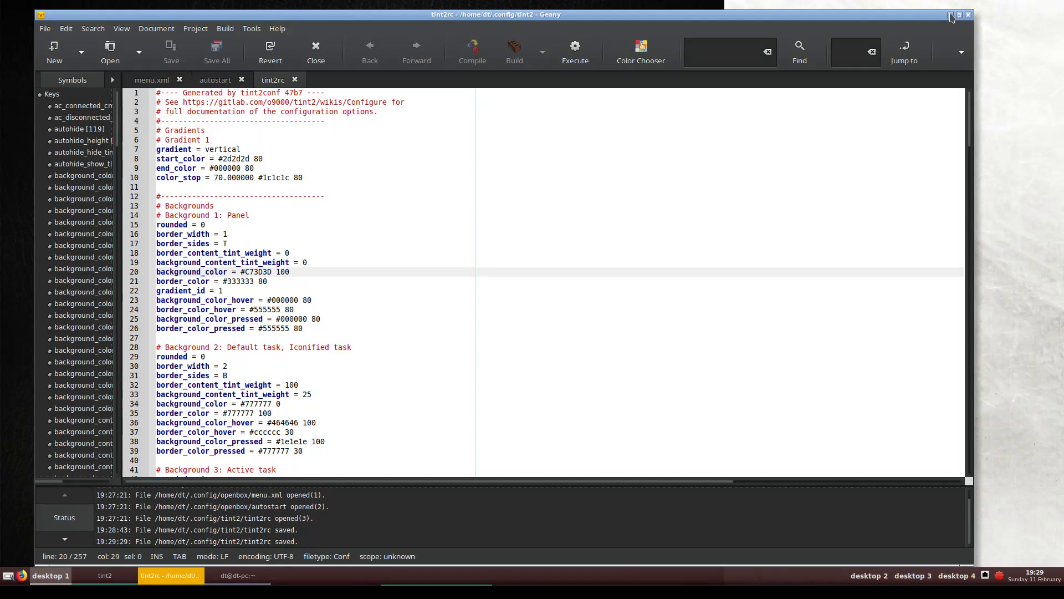
Hide Geany, replace the terminal, and relaunch tint2 with killall tint2 and tint2
left_click(950, 15)
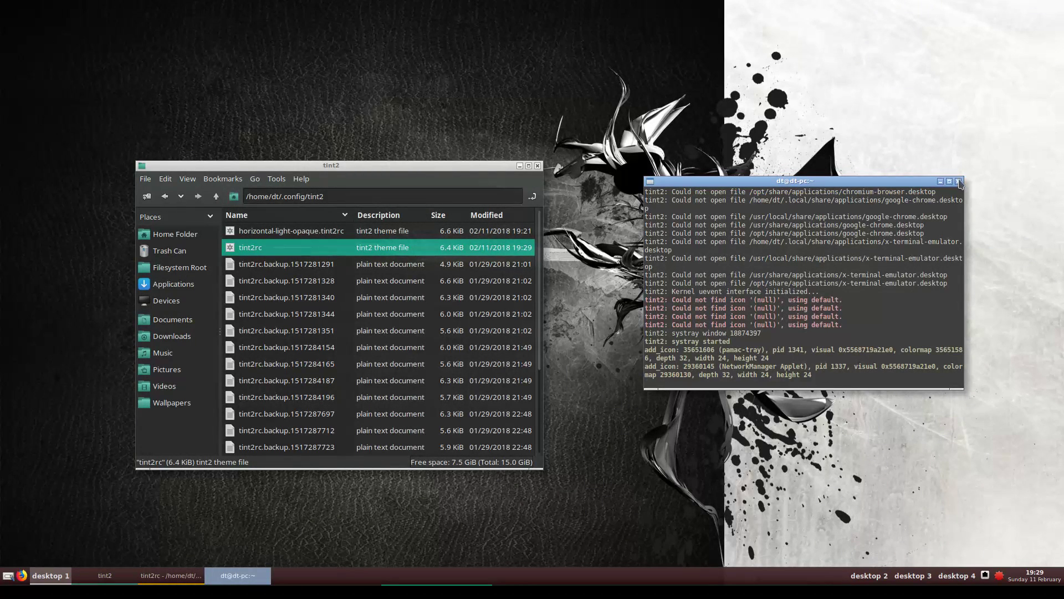
left_click(959, 181)
right_click(610, 217)
mouse_move(654, 335)
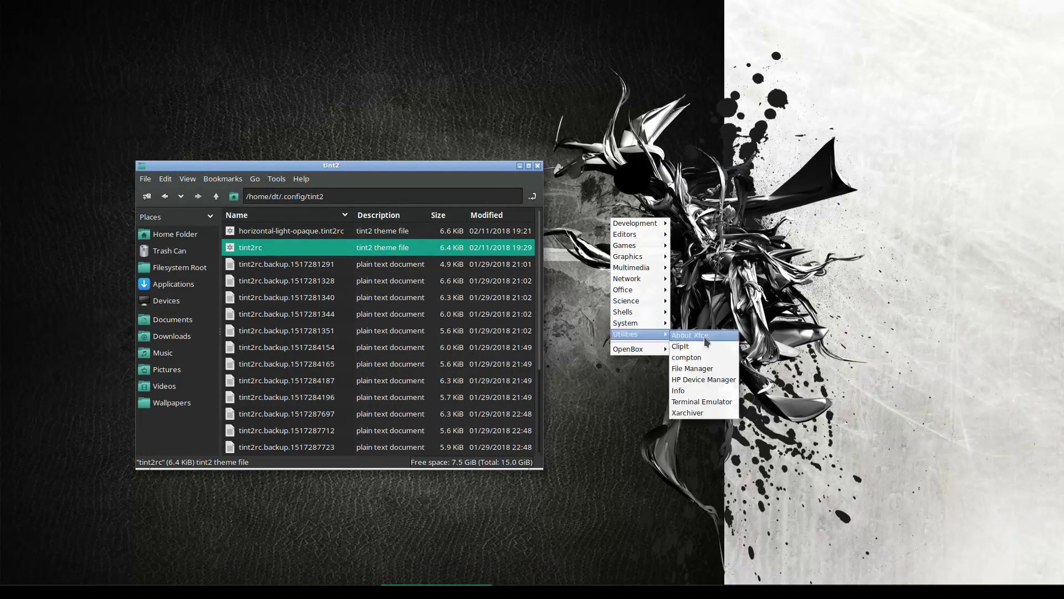
left_click(699, 402)
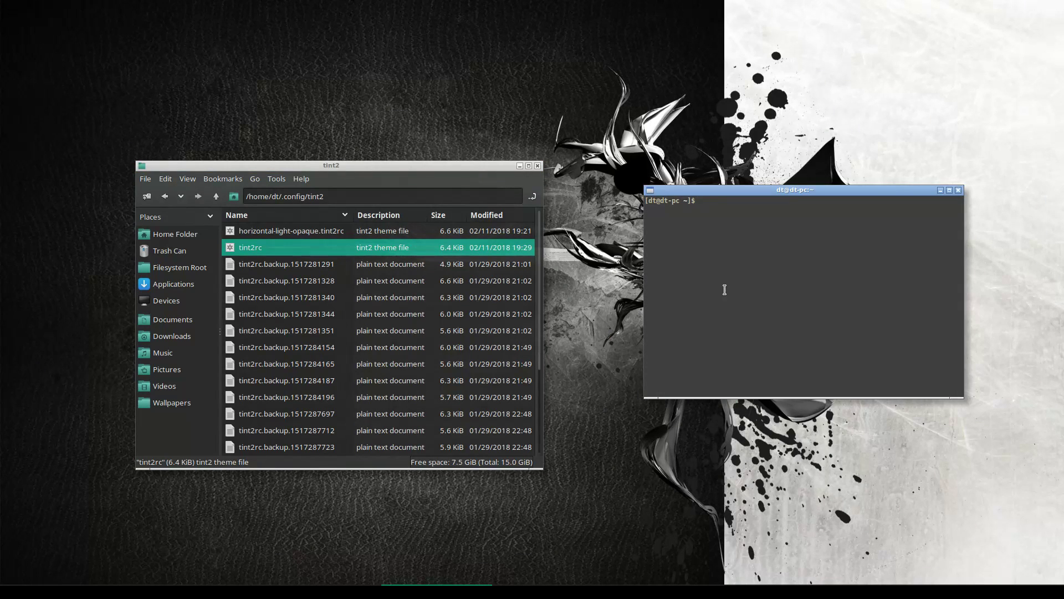
type("killall tint2")
key("Down")
key("Return")
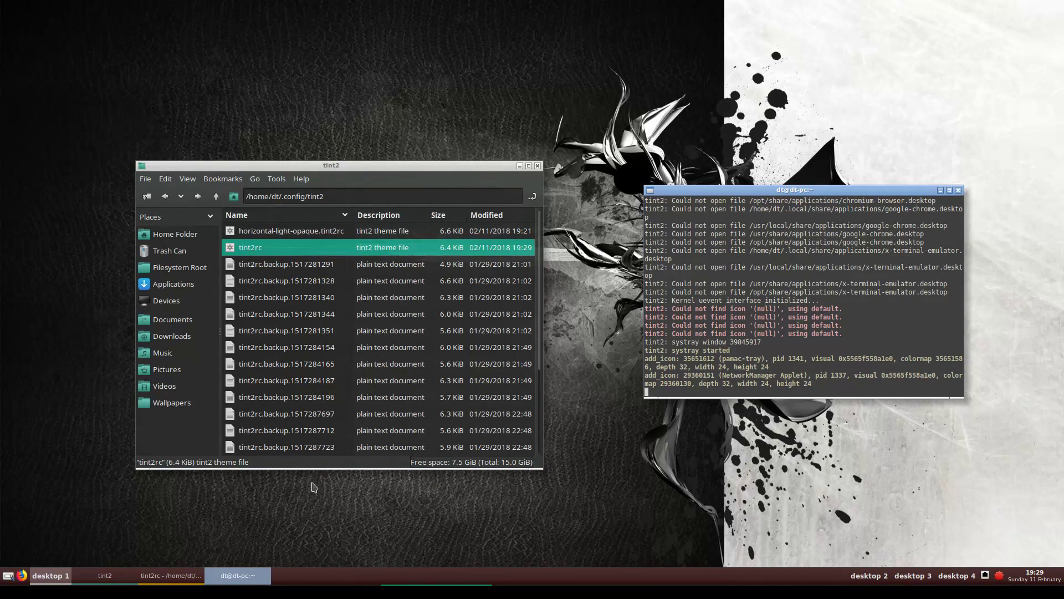
Bring Geany back and scroll through the tint2rc panel configuration
left_click(174, 578)
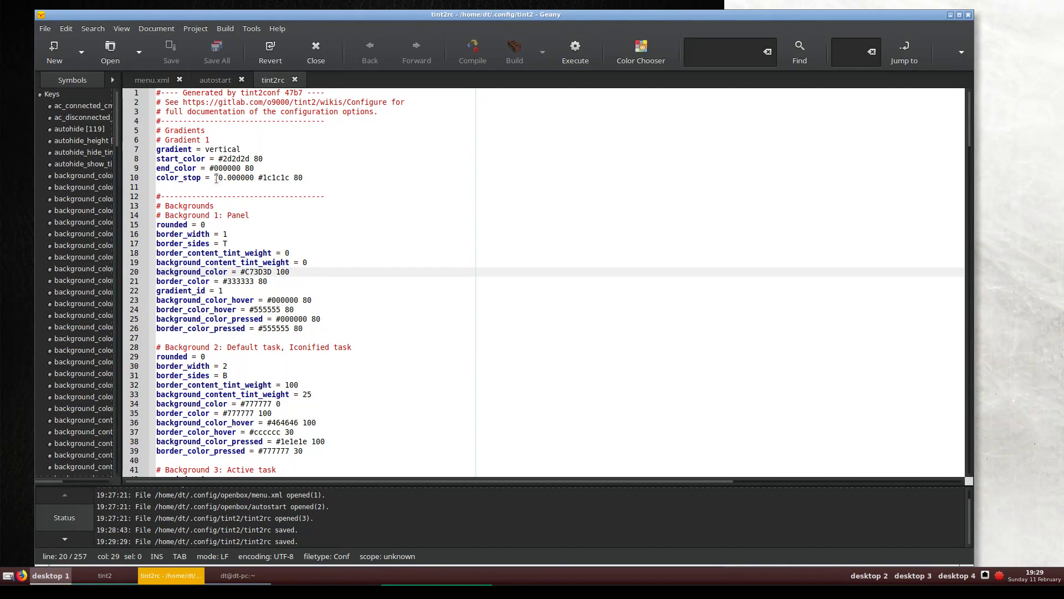
scroll(256, 202, "down", 1)
scroll(238, 207, "down", 3)
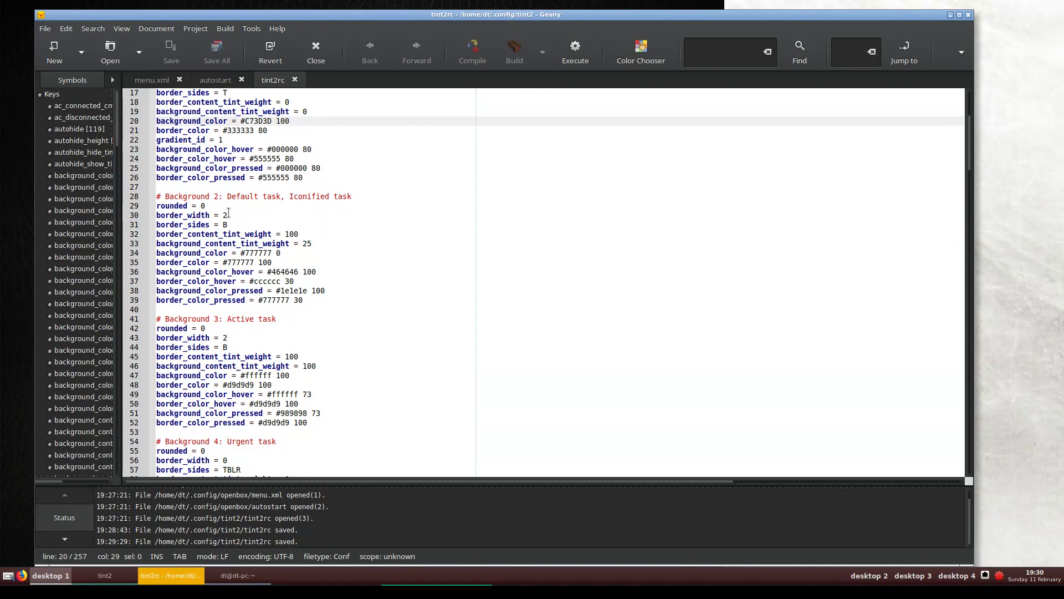
scroll(228, 213, "down", 3)
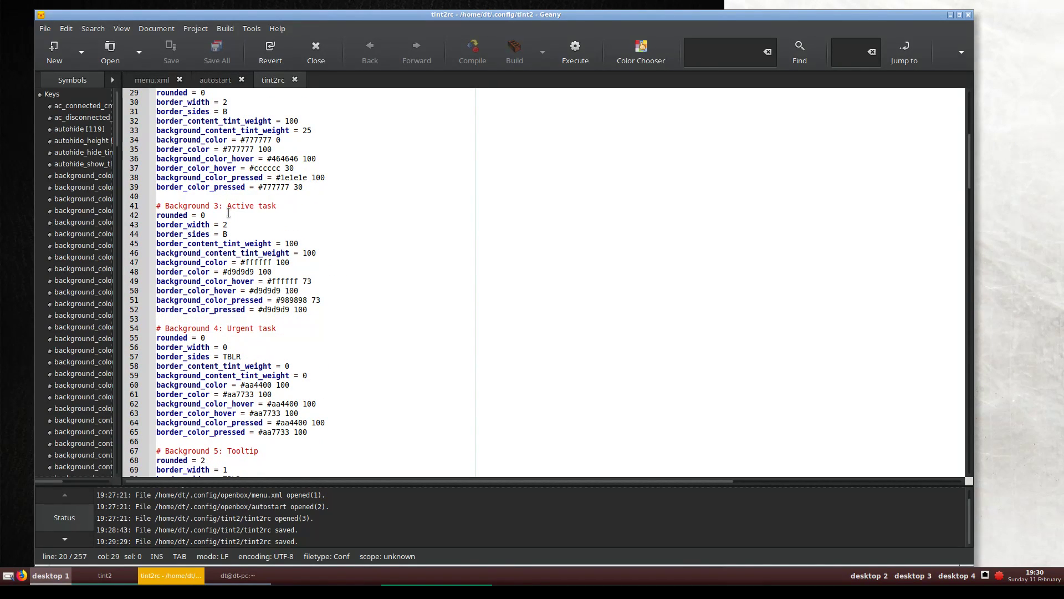
scroll(228, 214, "down", 2)
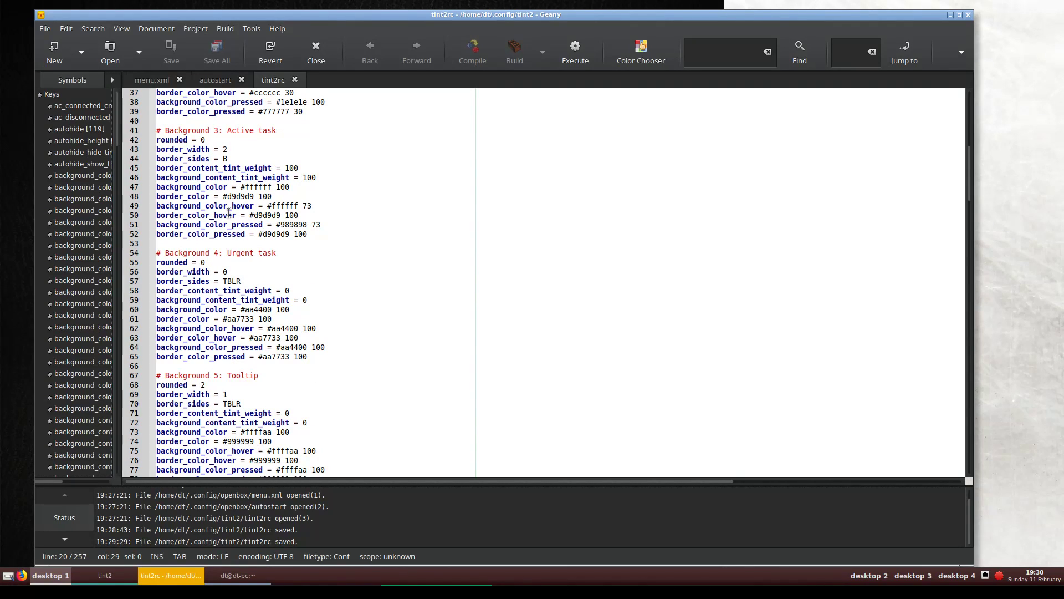
scroll(229, 214, "down", 3)
scroll(229, 214, "down", 2)
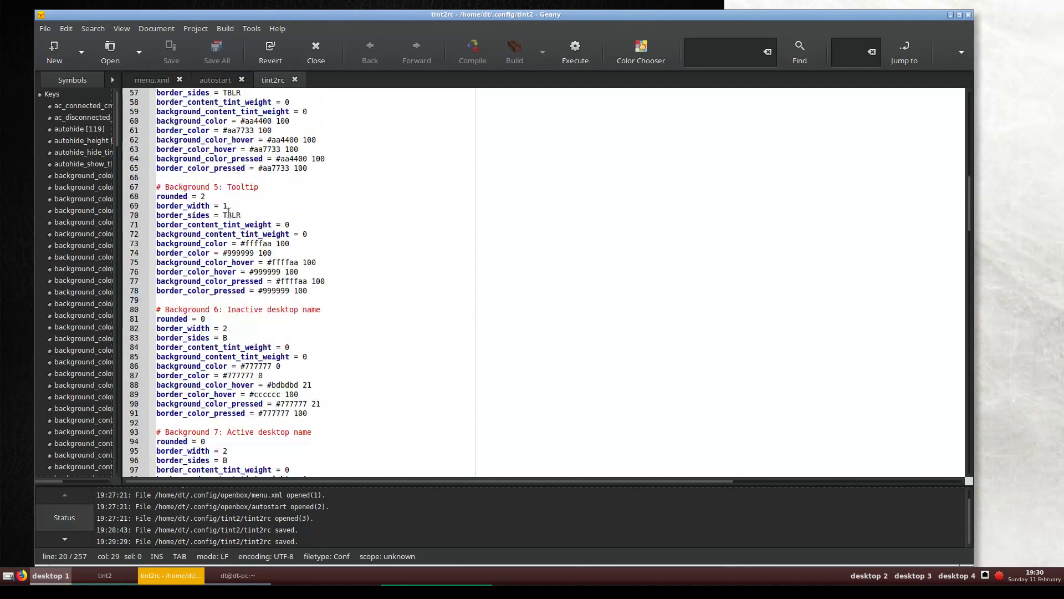
scroll(228, 213, "down", 3)
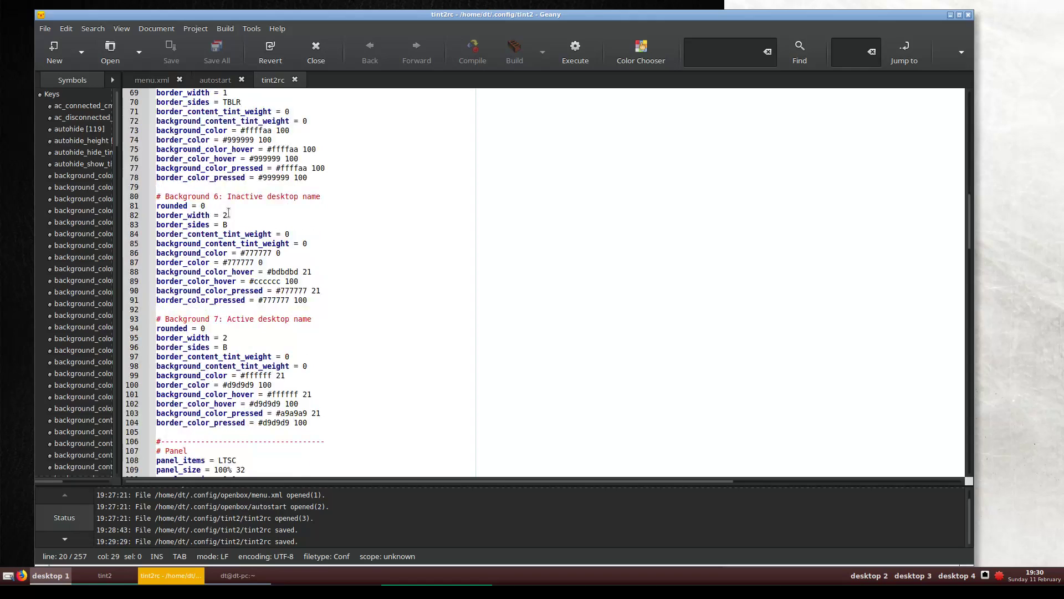
scroll(228, 214, "down", 7)
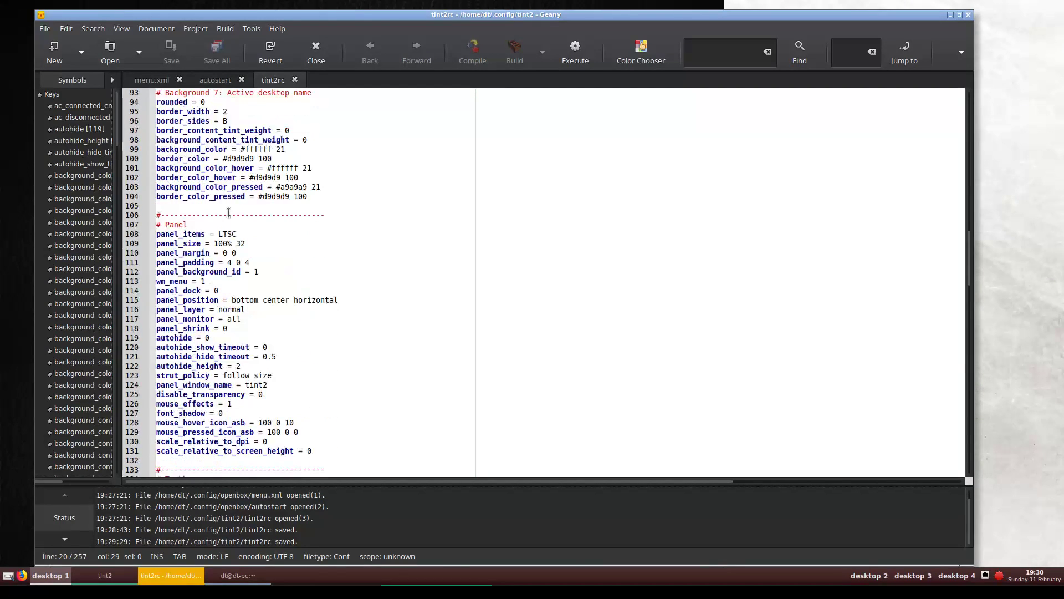
scroll(229, 213, "up", 20)
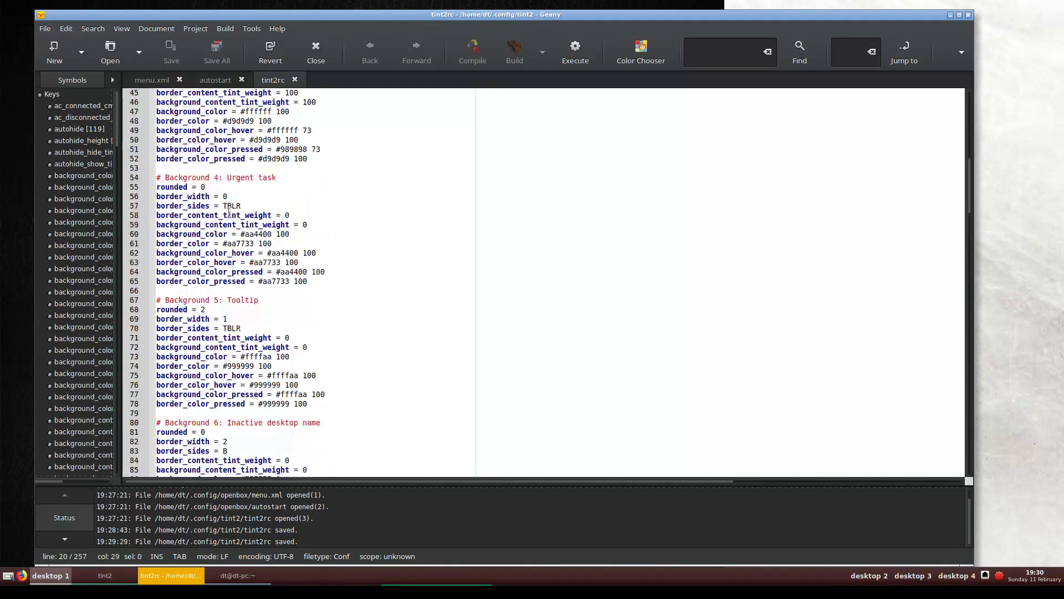
scroll(228, 213, "up", 1)
Select the 333333 border_color value on line 21
left_click(322, 209)
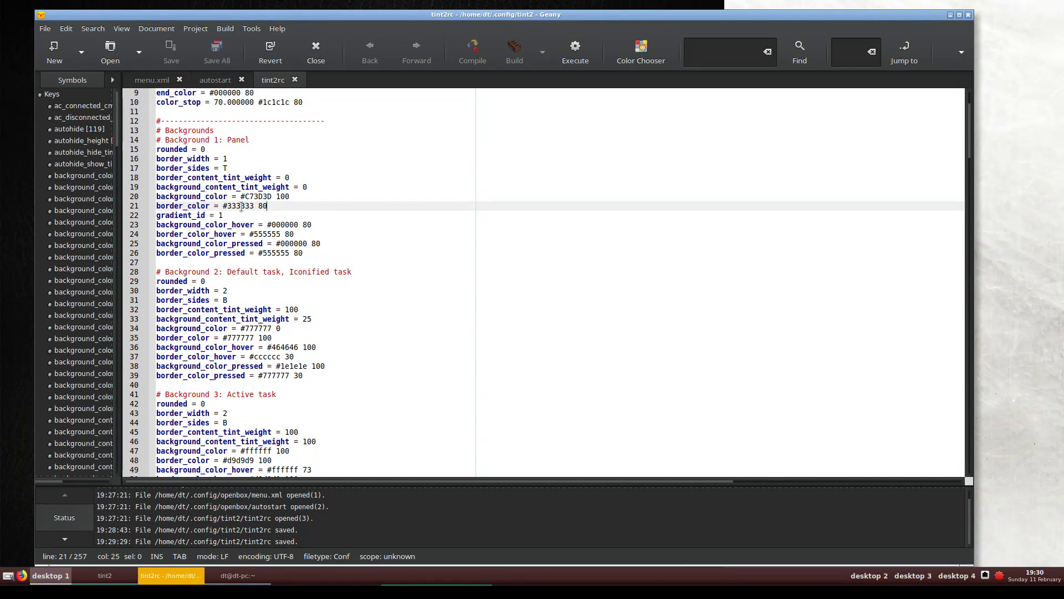
double_click(241, 206)
double_click(256, 198)
left_click_drag(275, 206, 156, 207)
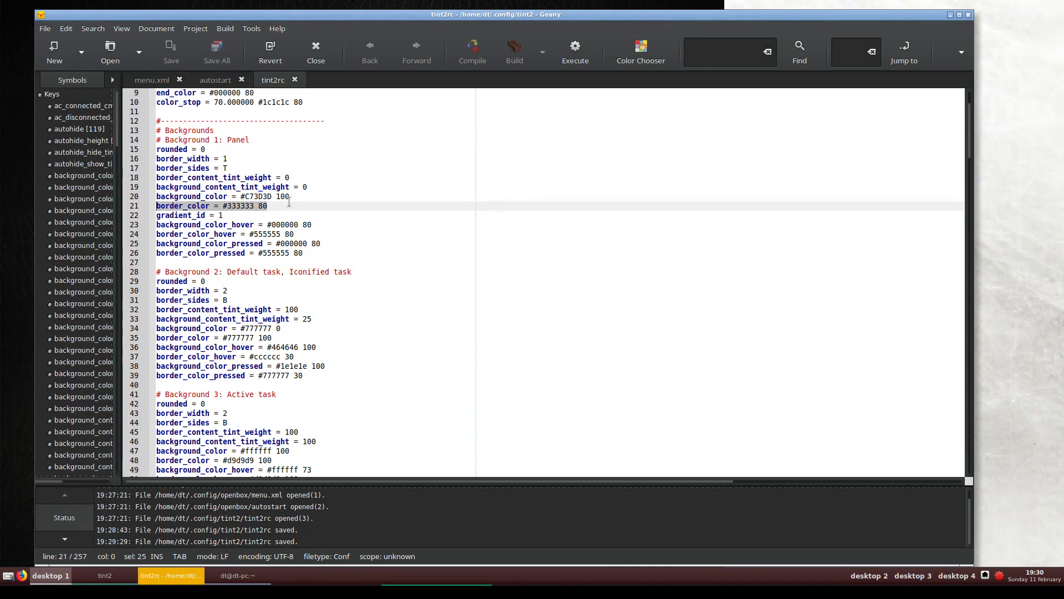
double_click(239, 207)
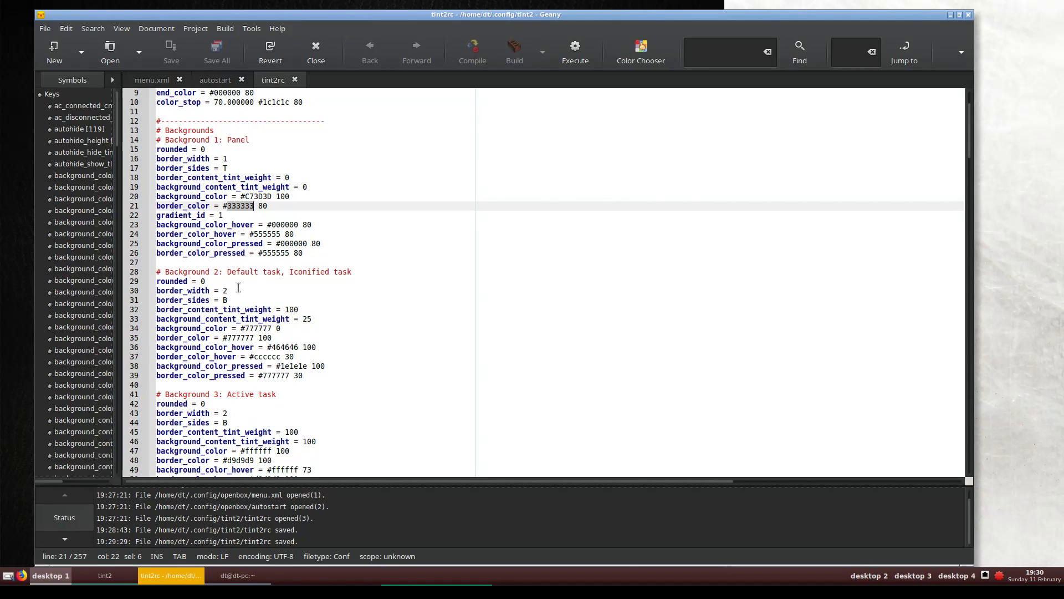
scroll(221, 302, "down", 12)
scroll(221, 303, "up", 9)
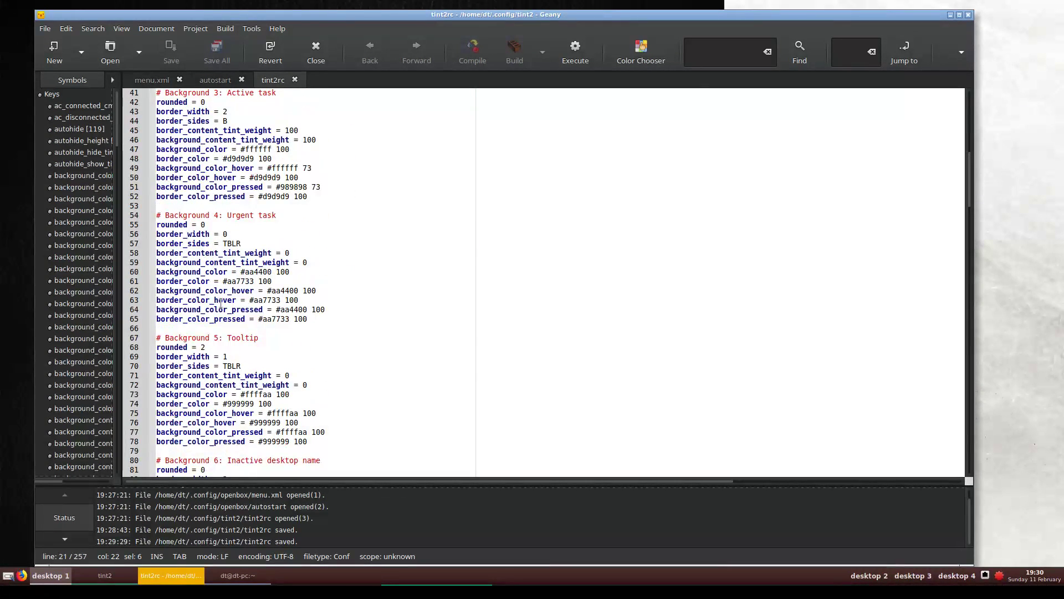
scroll(221, 303, "up", 3)
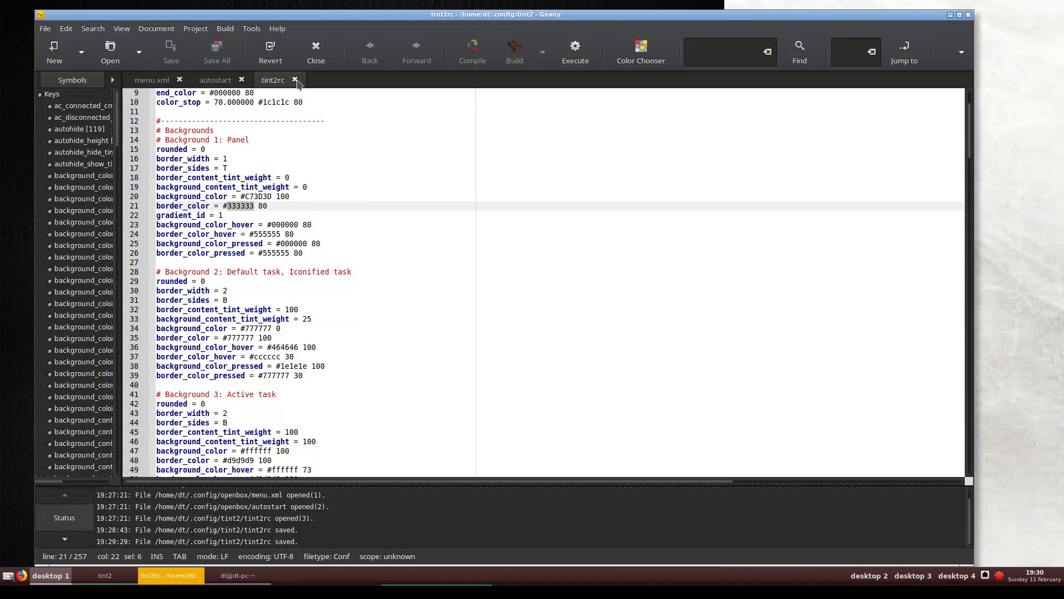
Close tint2rc, Geany and the terminal, then reconfigure Openbox from the root menu
left_click(295, 81)
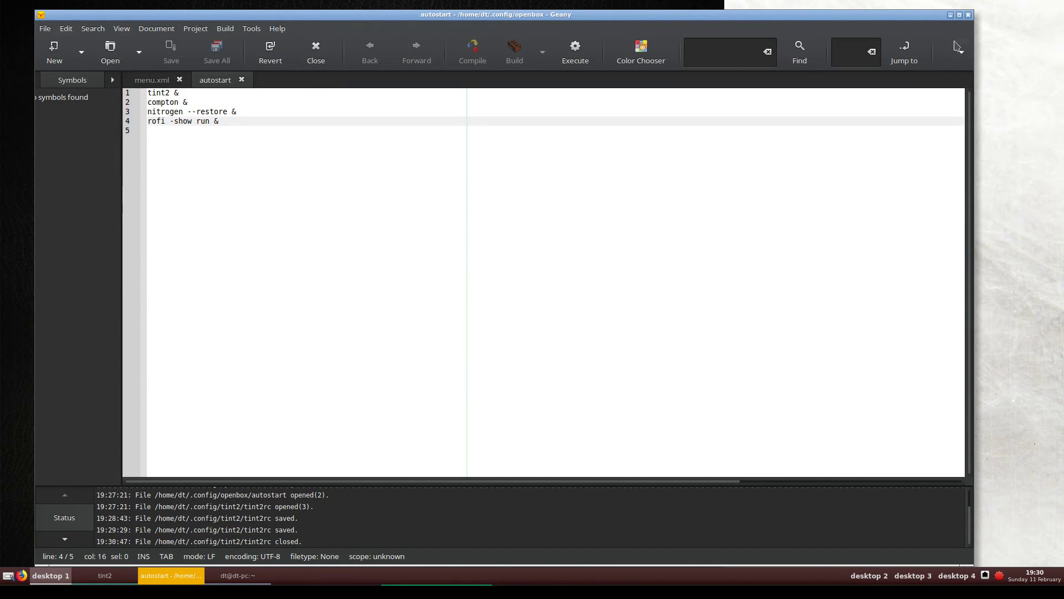
left_click(968, 15)
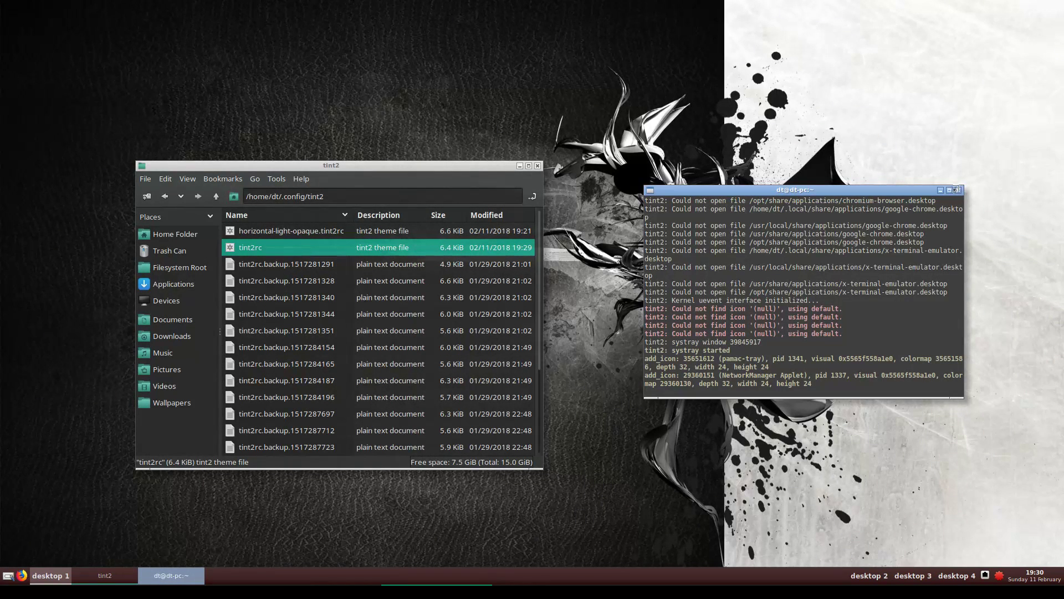
left_click(960, 191)
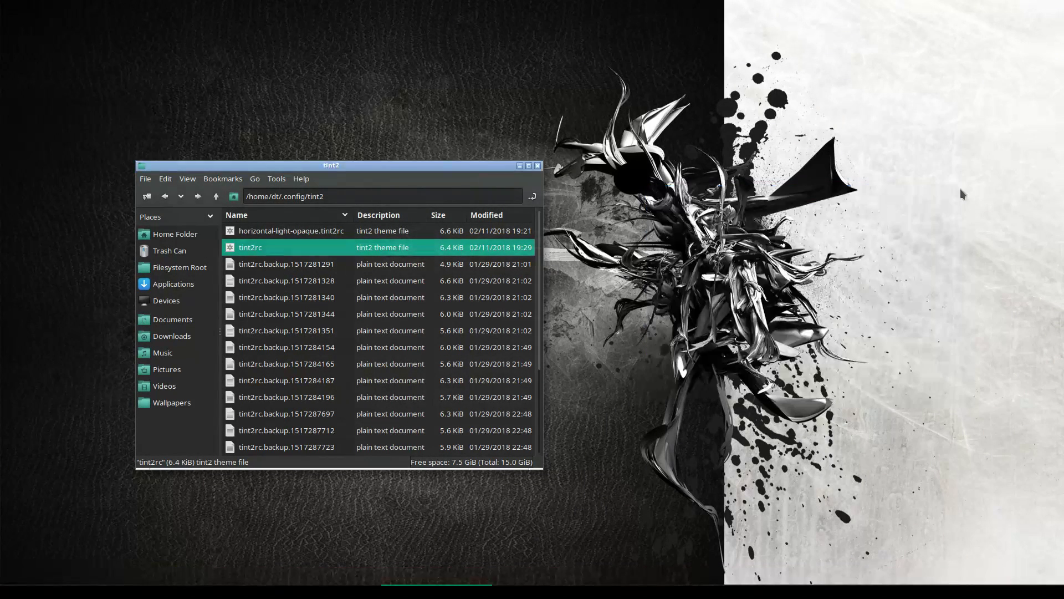
right_click(323, 113)
mouse_move(377, 143)
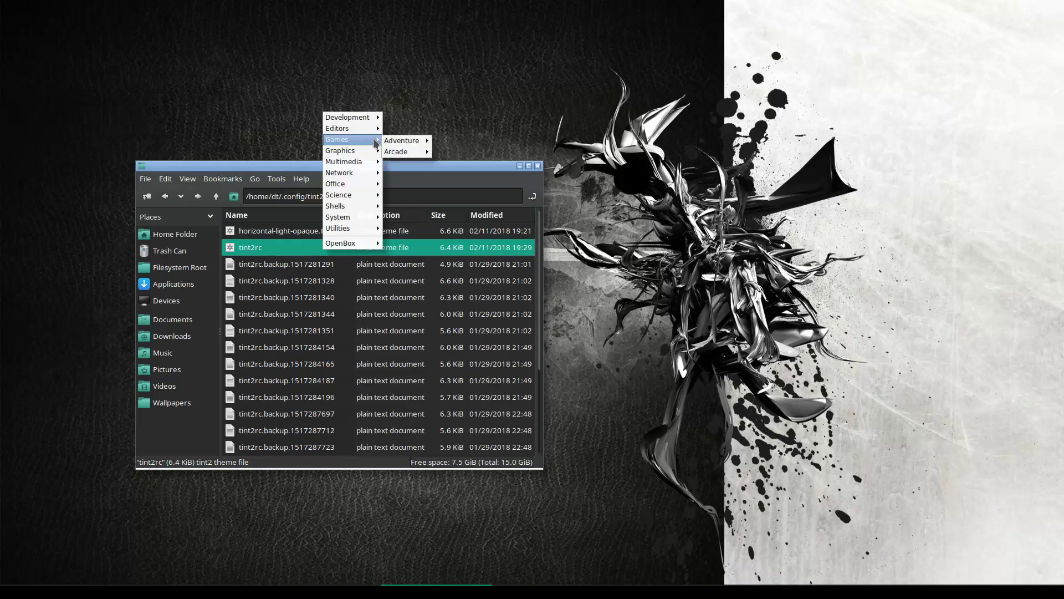
mouse_move(367, 244)
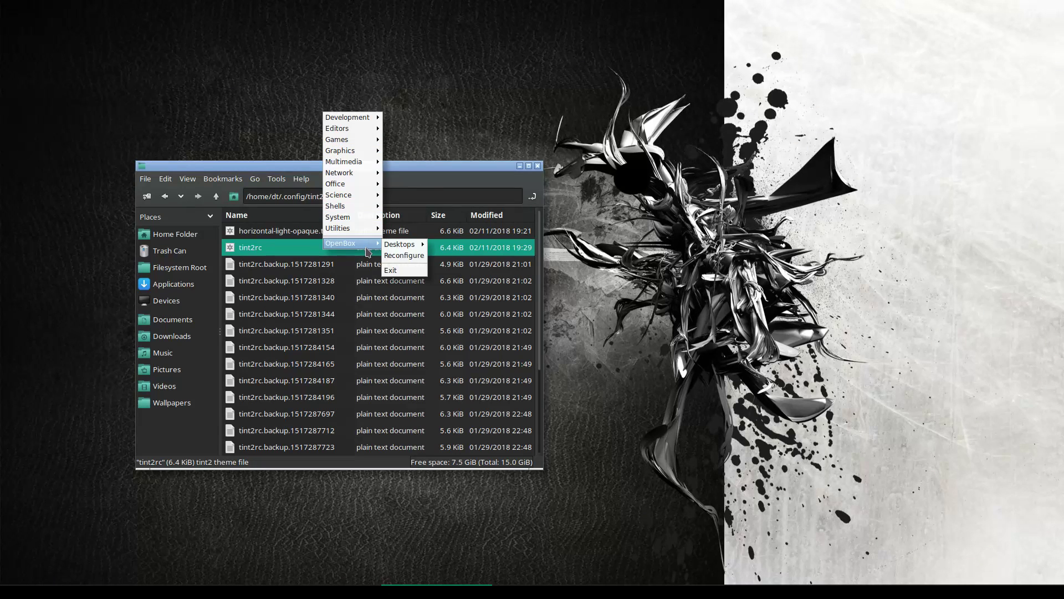
left_click(404, 255)
Exit and confirm leaving Openbox, then dismiss the launcher after logging back in
right_click(318, 127)
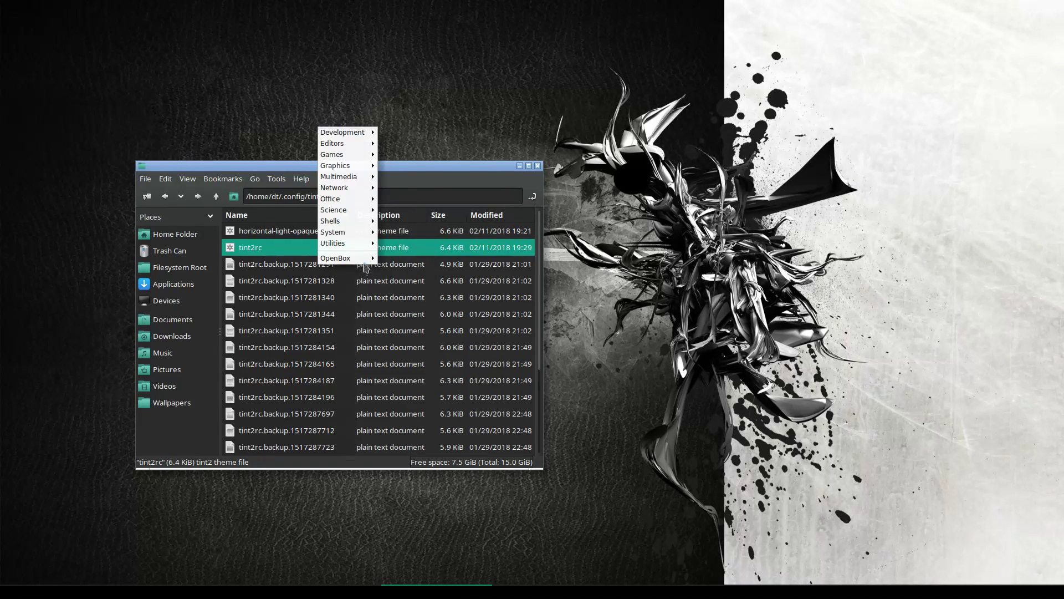
mouse_move(366, 259)
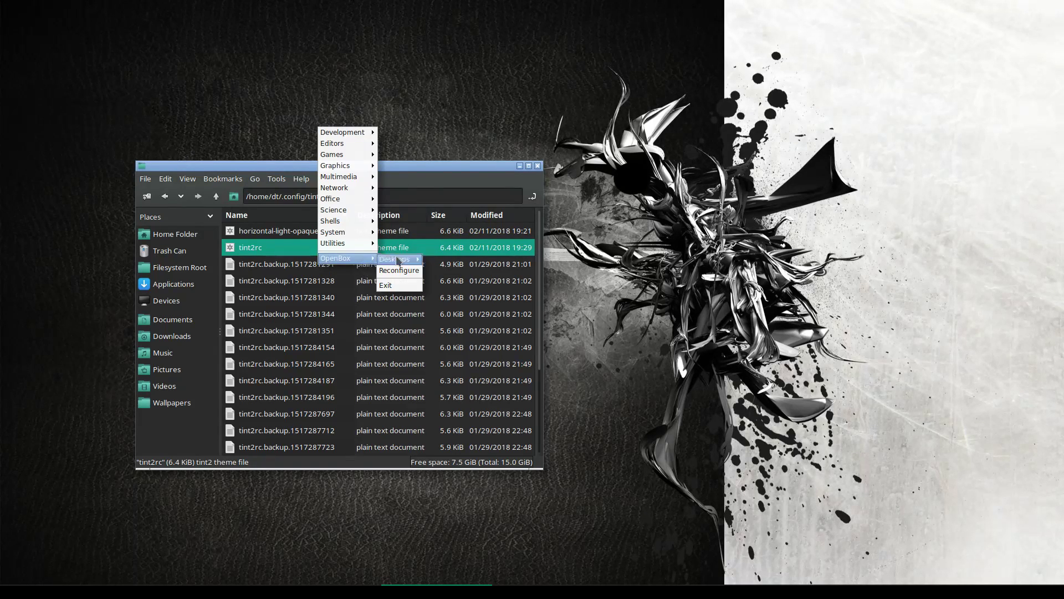
left_click(400, 285)
left_click(583, 302)
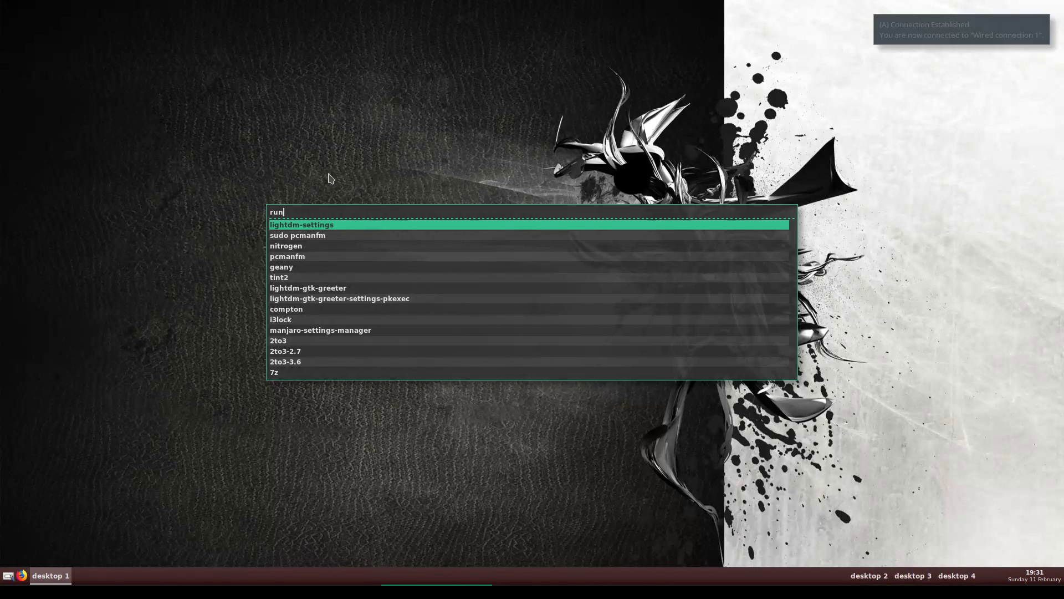
left_click(331, 159)
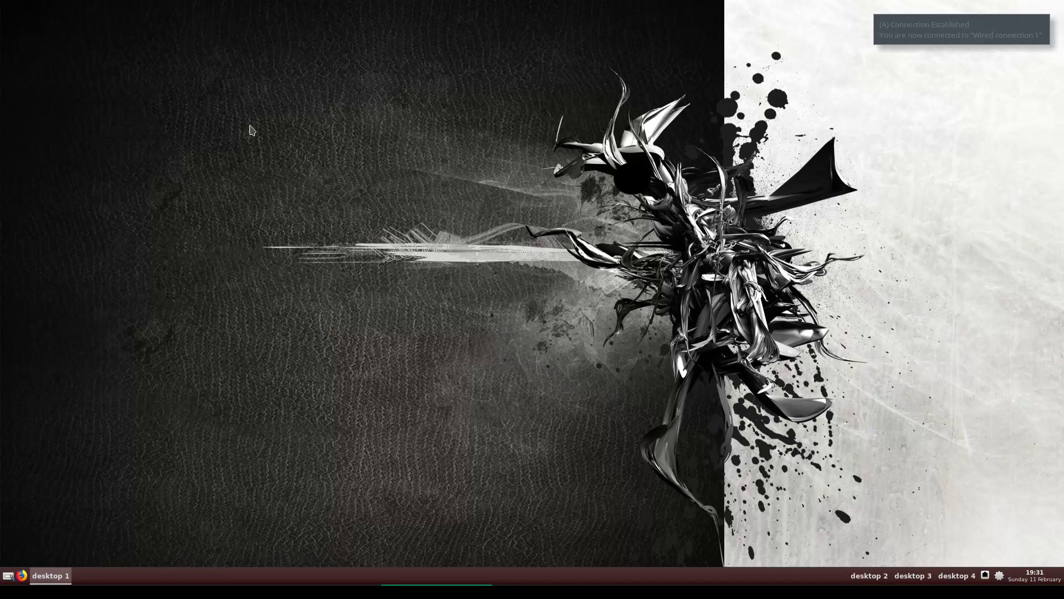
Bring up Firefox and close the Welcome to Firefox and What is MenuMaker? tabs
left_click(22, 575)
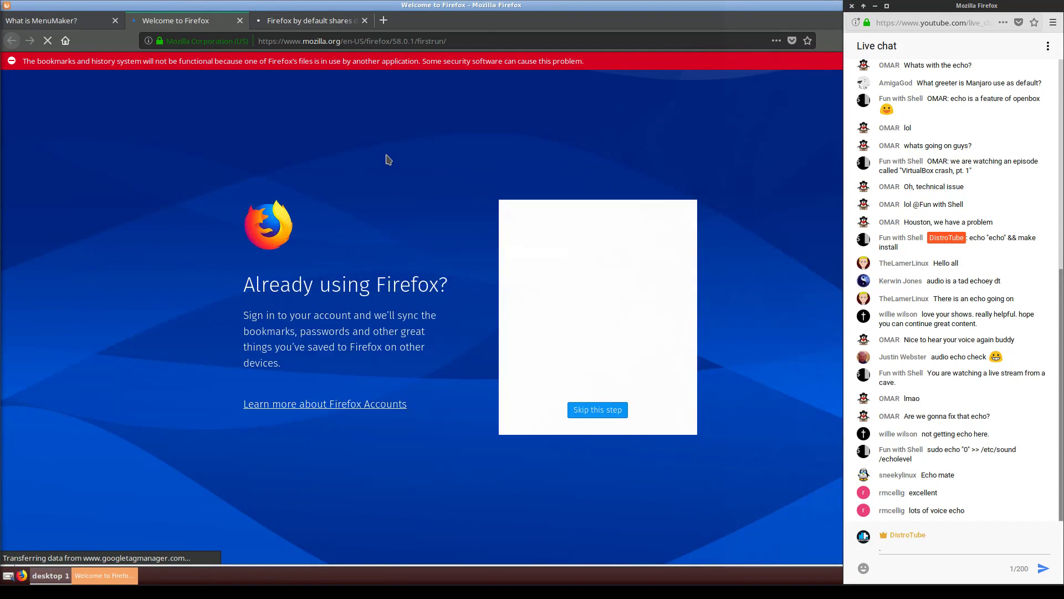
left_click(365, 20)
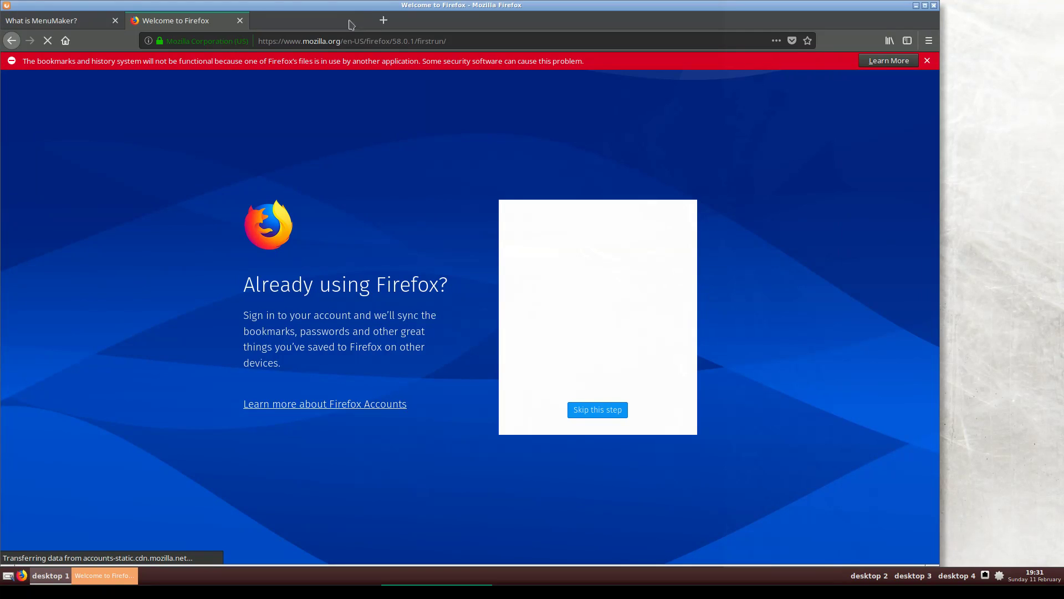
left_click(259, 21)
left_click(236, 25)
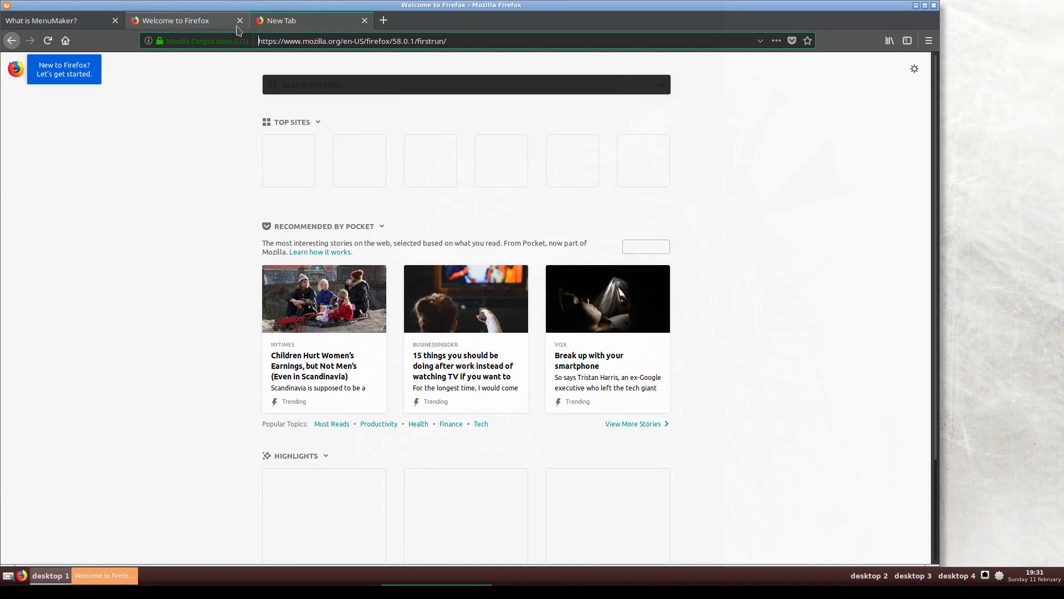
left_click(114, 21)
left_click(115, 21)
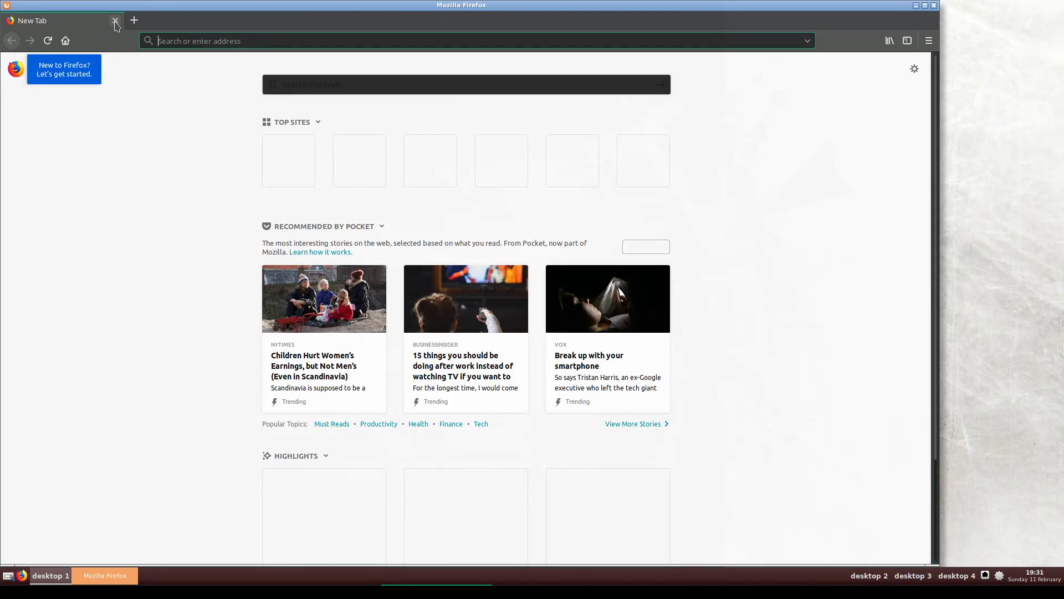
Load the dotfiles author's GitHub profile page from the address bar
left_click(283, 41)
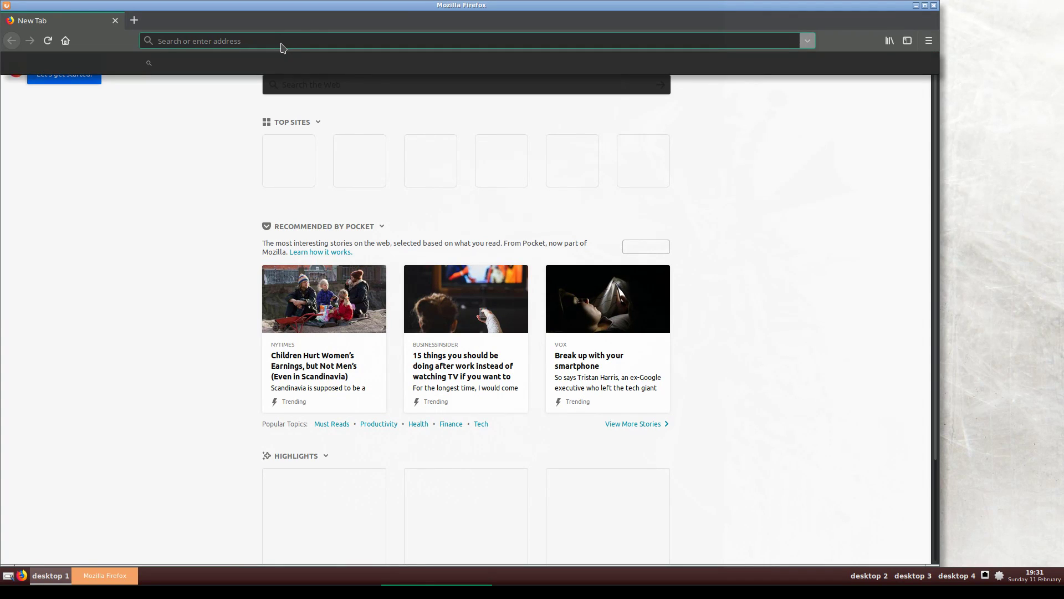
type("github.com/dw")
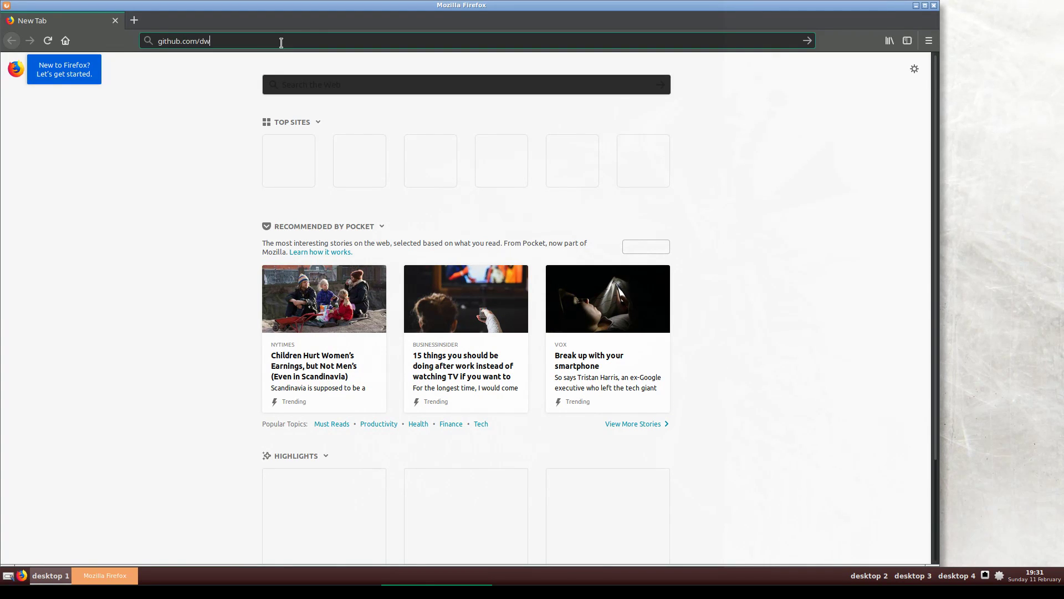
type("t1")
key("Return")
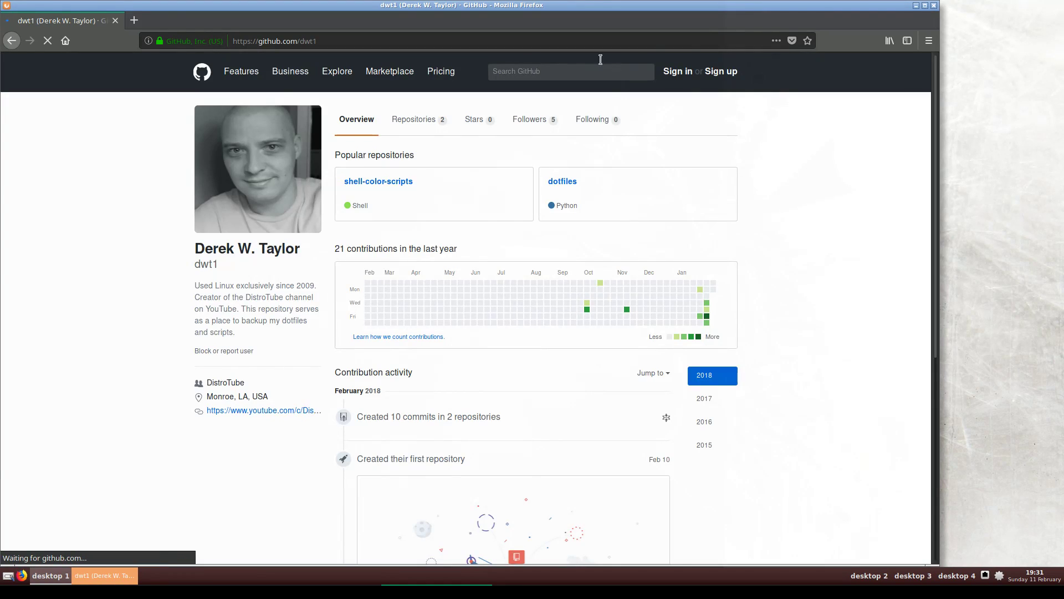
Open the dotfiles repository's .config/tint2/tint2rc file on GitHub
left_click(570, 180)
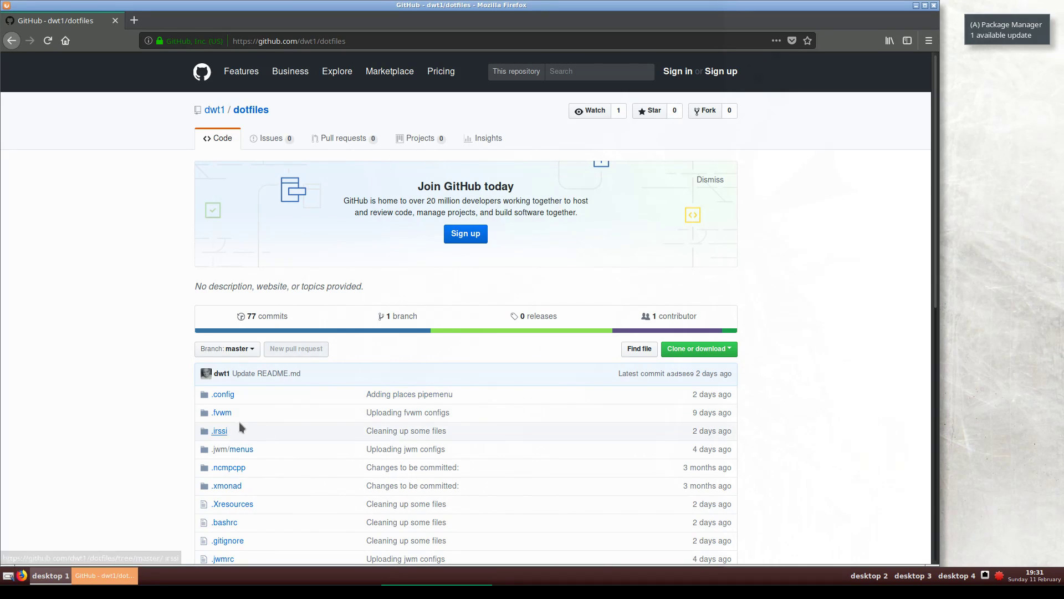
scroll(239, 422, "down", 3)
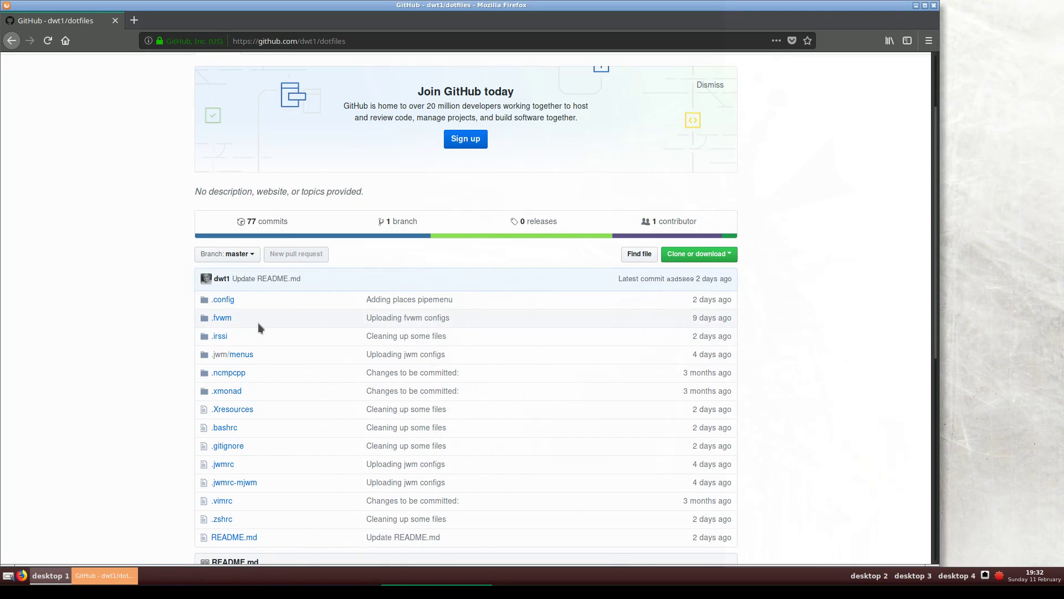
left_click(231, 301)
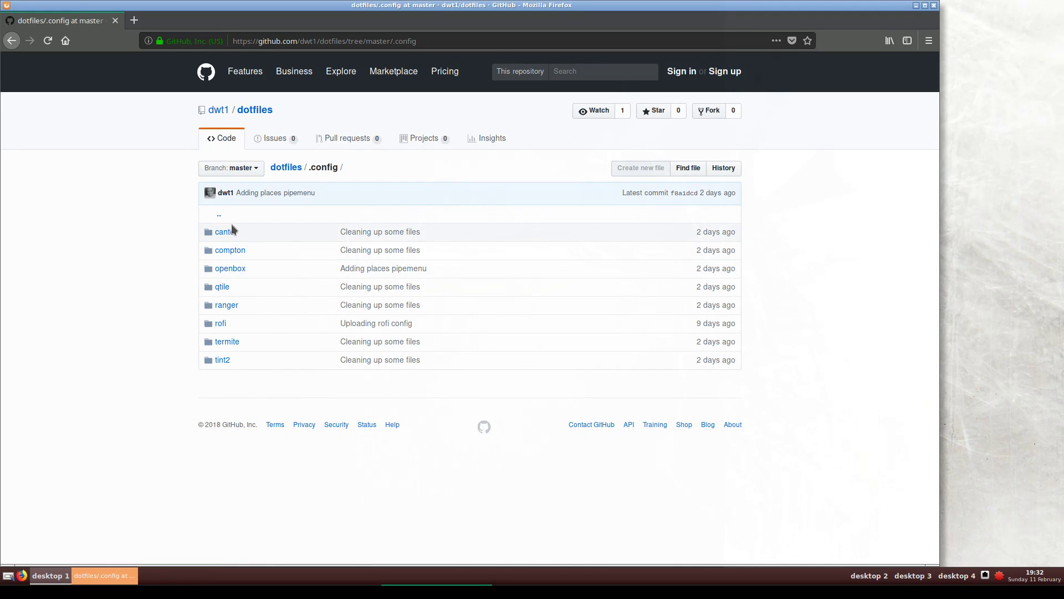
left_click(222, 360)
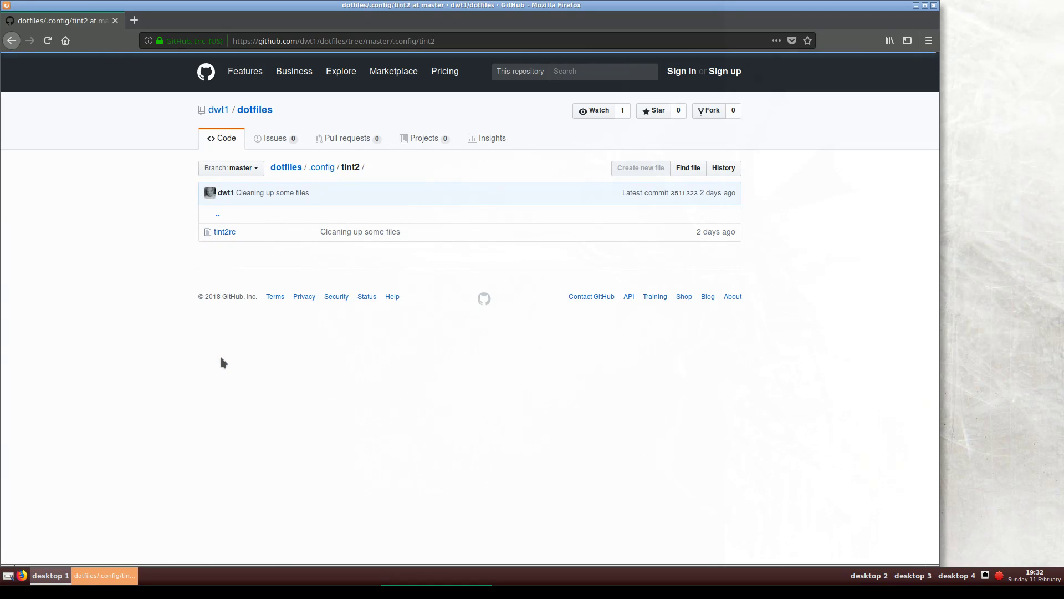
left_click(232, 233)
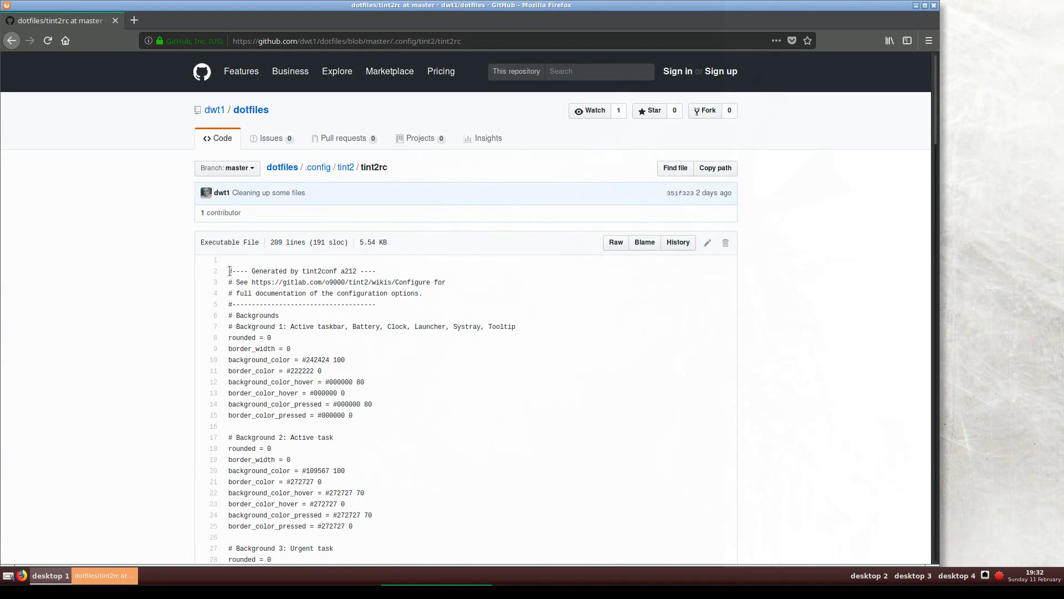
Select and copy the entire tint2rc contents, then minimize Firefox
left_click_drag(230, 271, 760, 561)
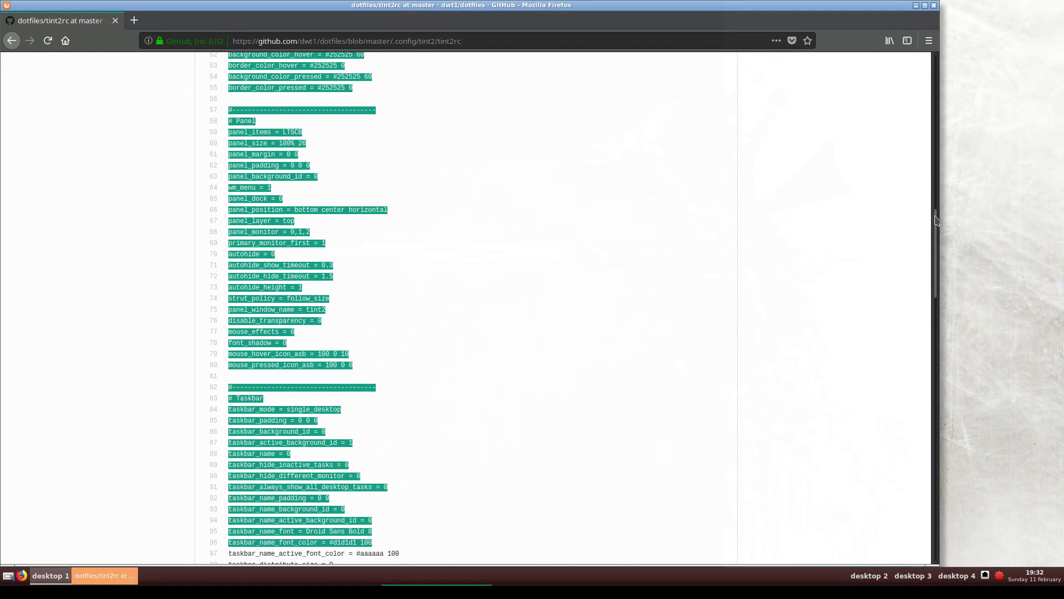
scroll(924, 369, "down", 6)
scroll(924, 369, "down", 15)
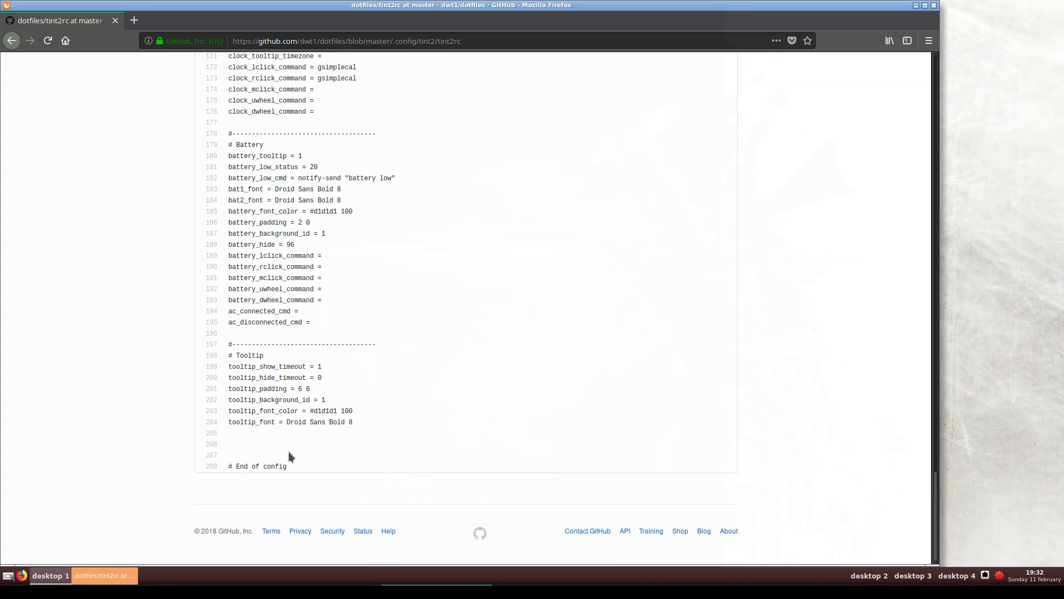
left_click_drag(289, 467, 511, 10)
left_click_drag(452, 326, 229, 270)
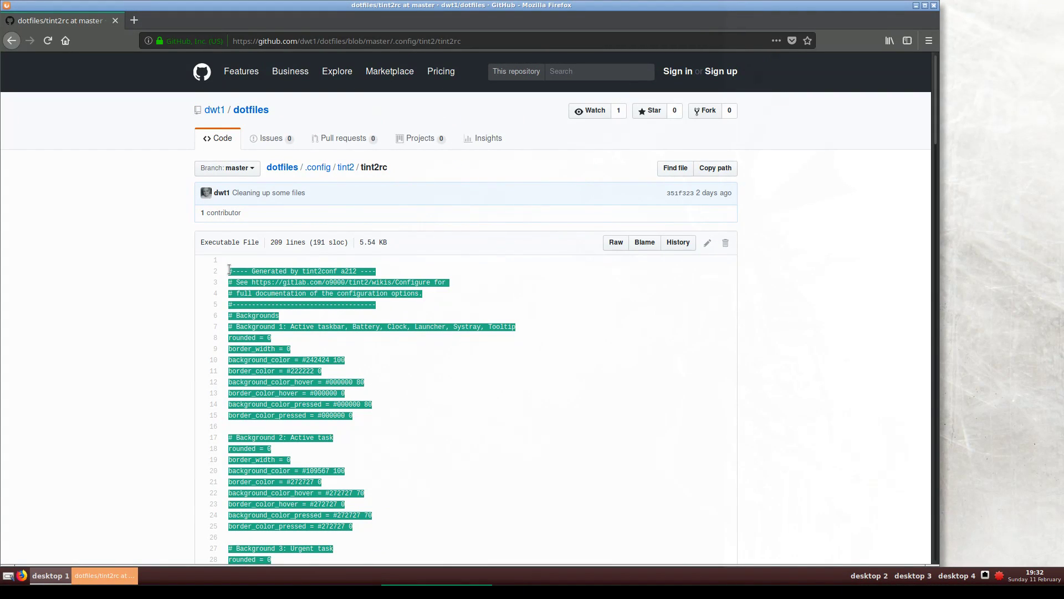
right_click(270, 286)
left_click(290, 295)
left_click(915, 5)
Launch Geany from the desktop menu and open ~/.config/tint2/tint2rc
right_click(129, 217)
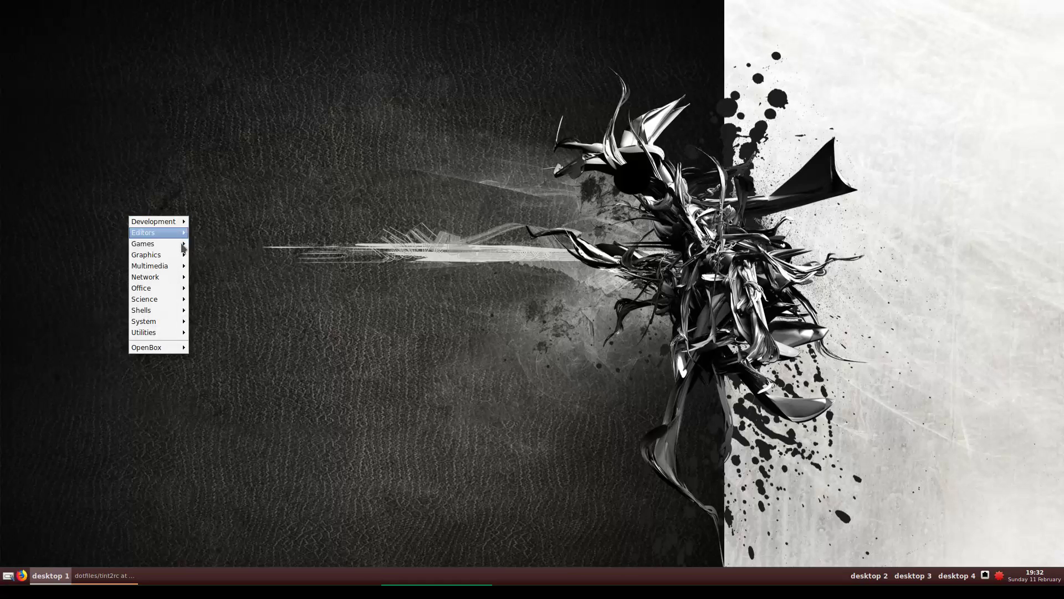
mouse_move(178, 268)
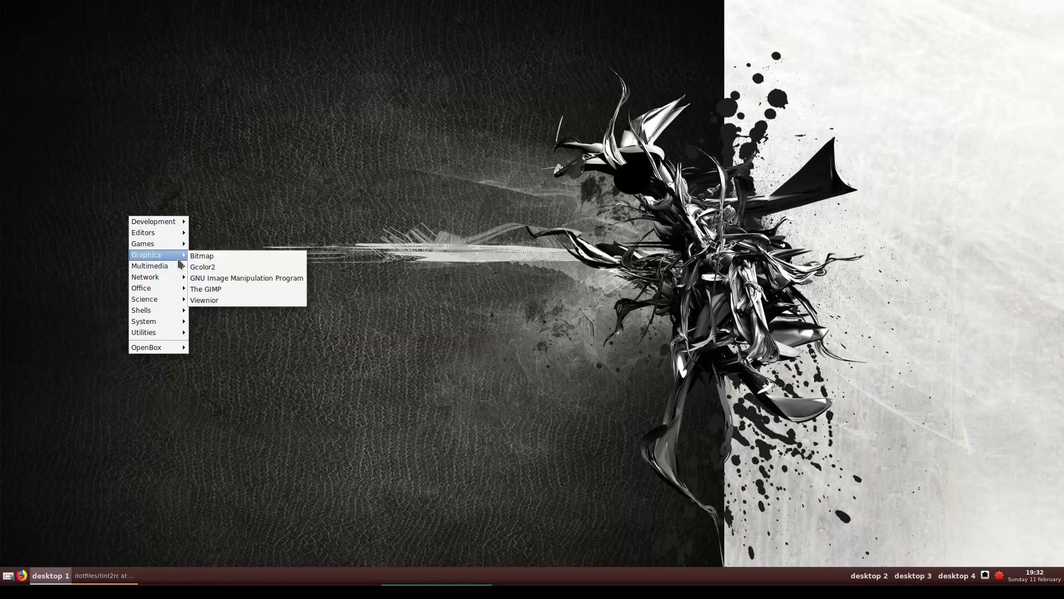
mouse_move(178, 222)
left_click(209, 224)
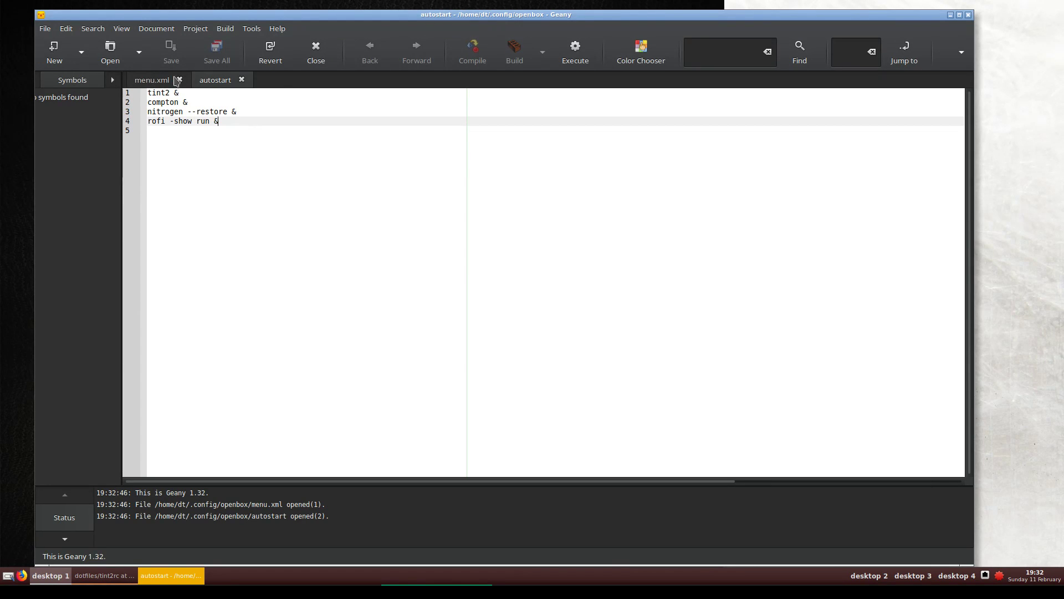
left_click(110, 51)
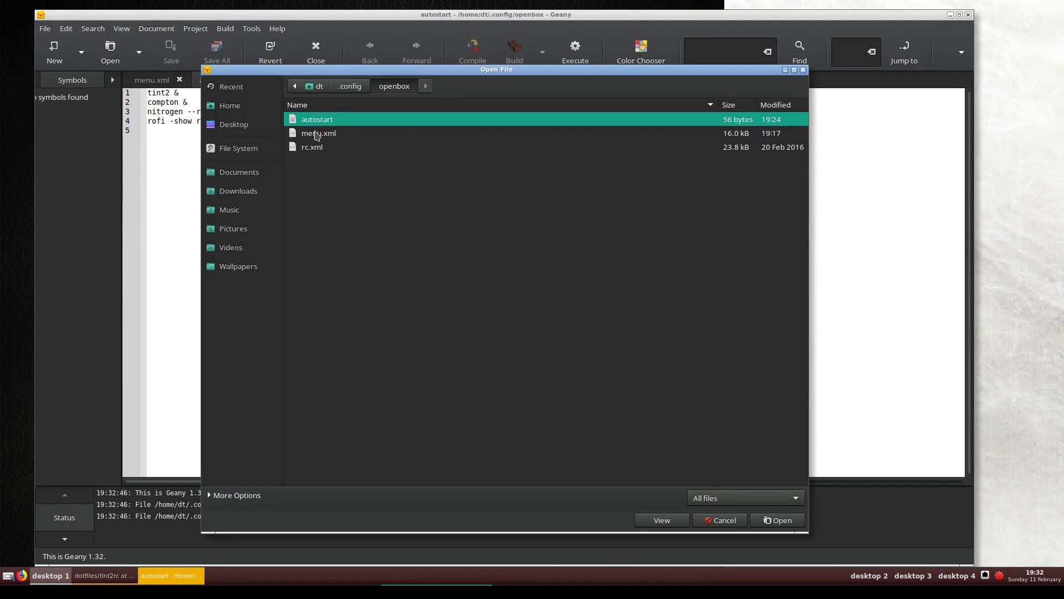
left_click(349, 86)
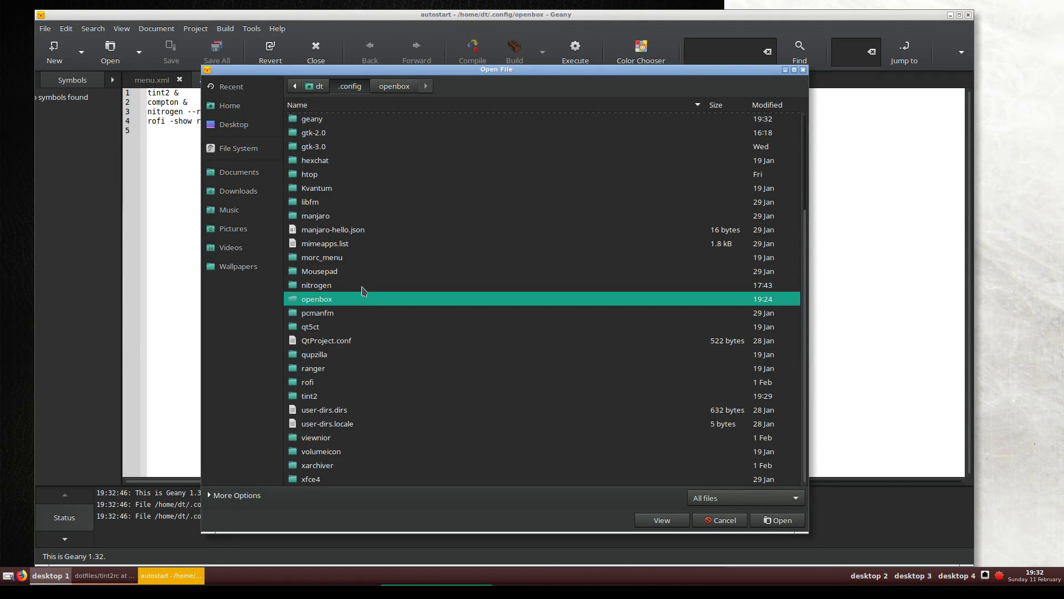
double_click(312, 397)
left_click(327, 135)
key("Return")
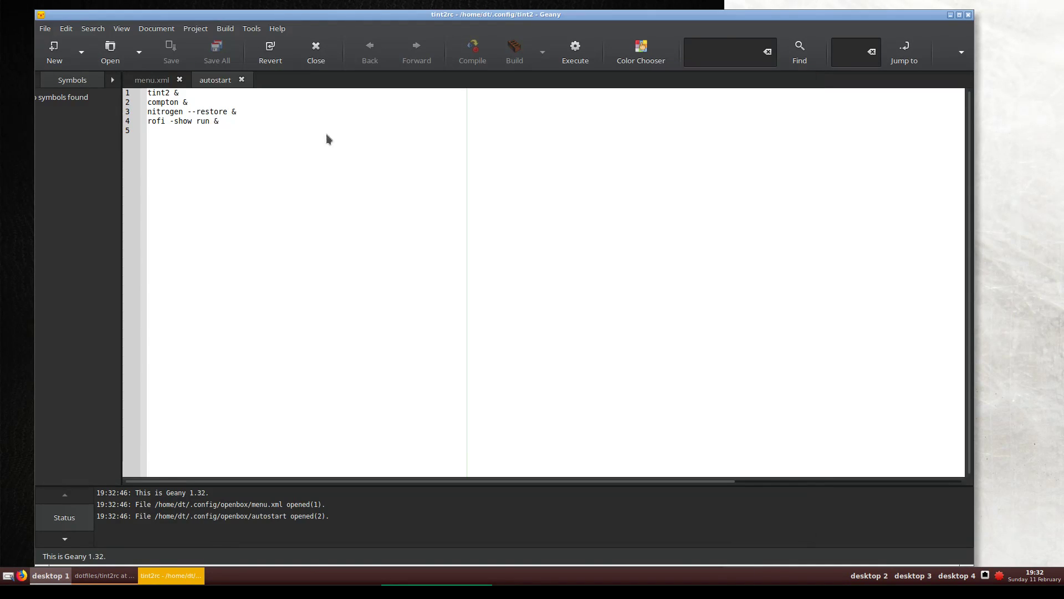
Replace tint2rc's contents with the copied GitHub config, save it, and close Geany
left_click(361, 181)
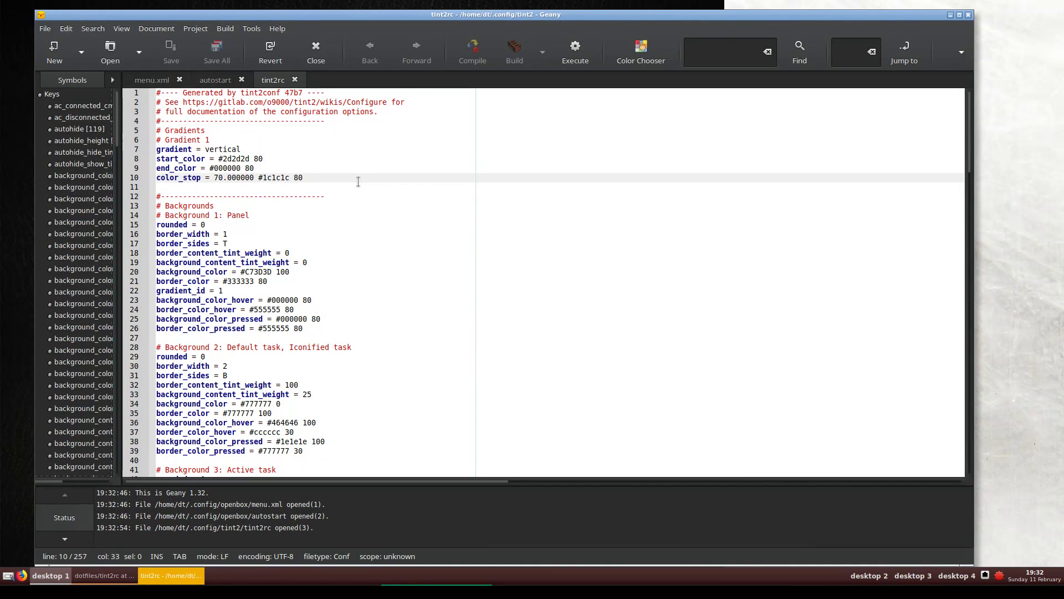
key("ctrl+a")
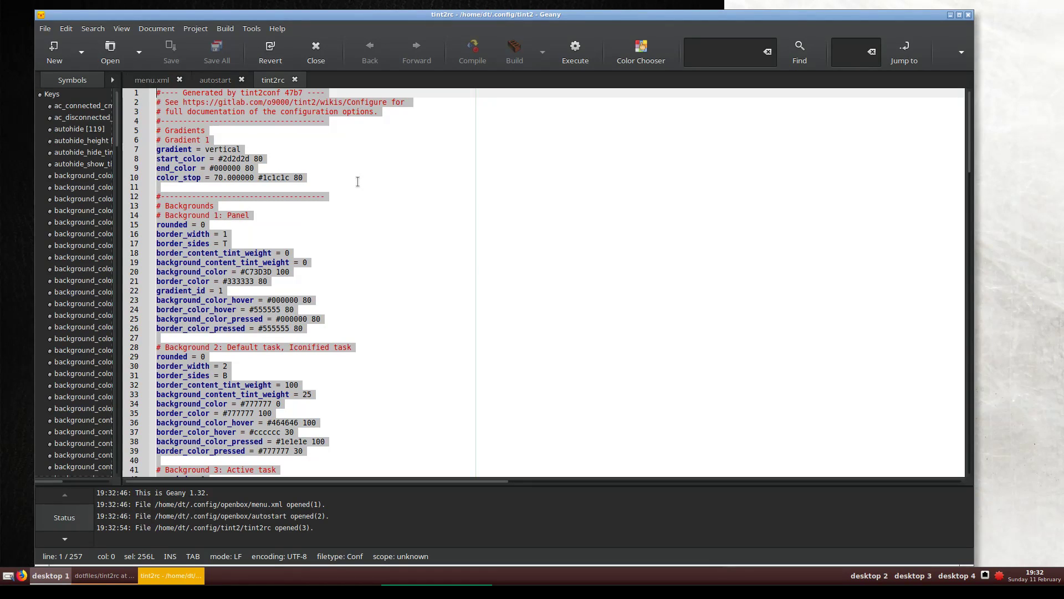
key("ctrl+v")
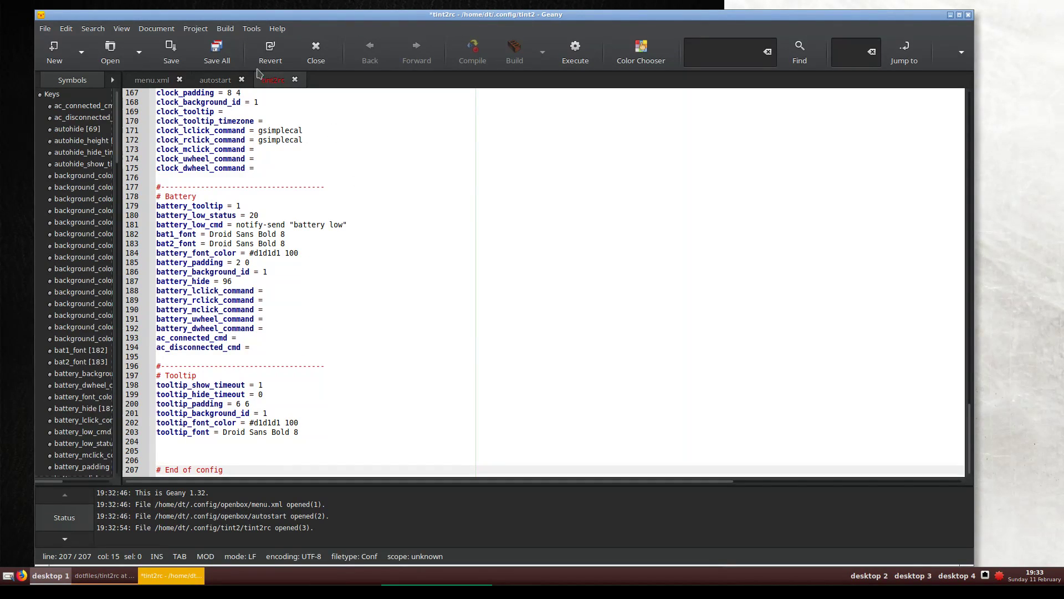
left_click(173, 62)
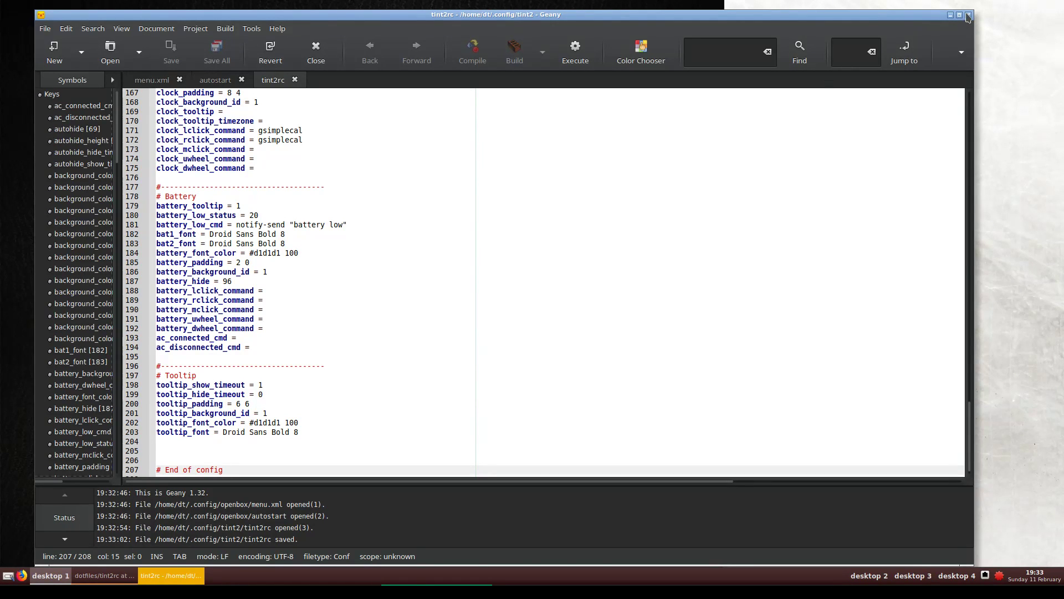
left_click(969, 16)
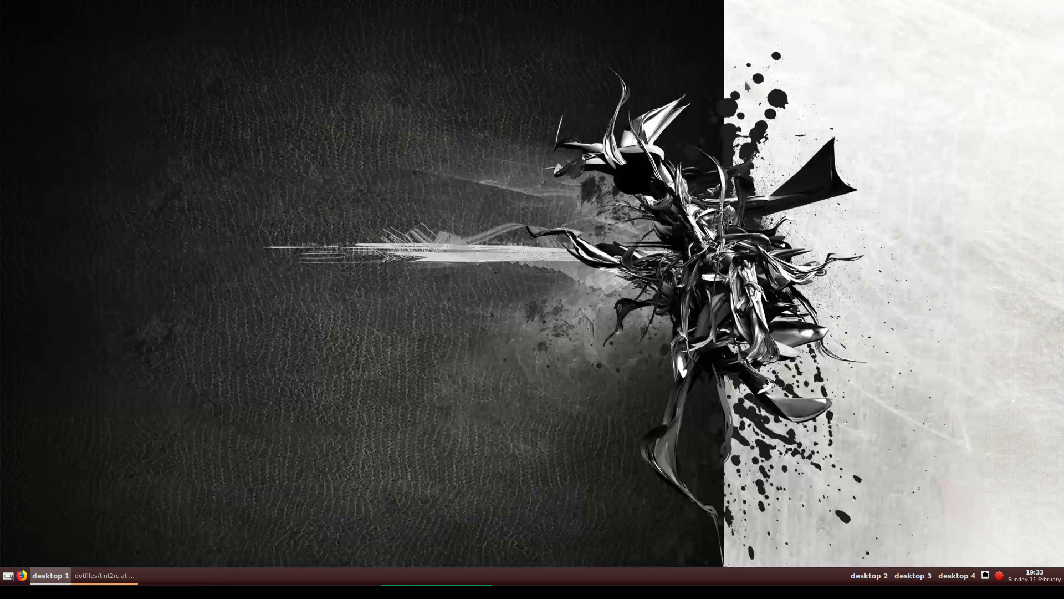
In a new terminal, run 'killall tint2' and relaunch tint2 with the new config
right_click(256, 227)
mouse_move(304, 342)
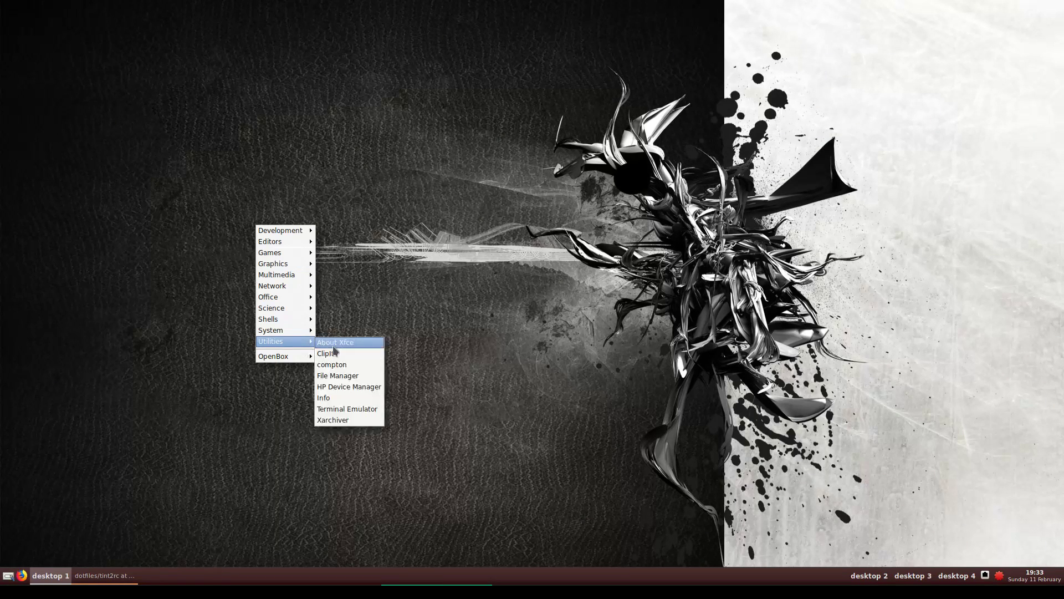
left_click(347, 409)
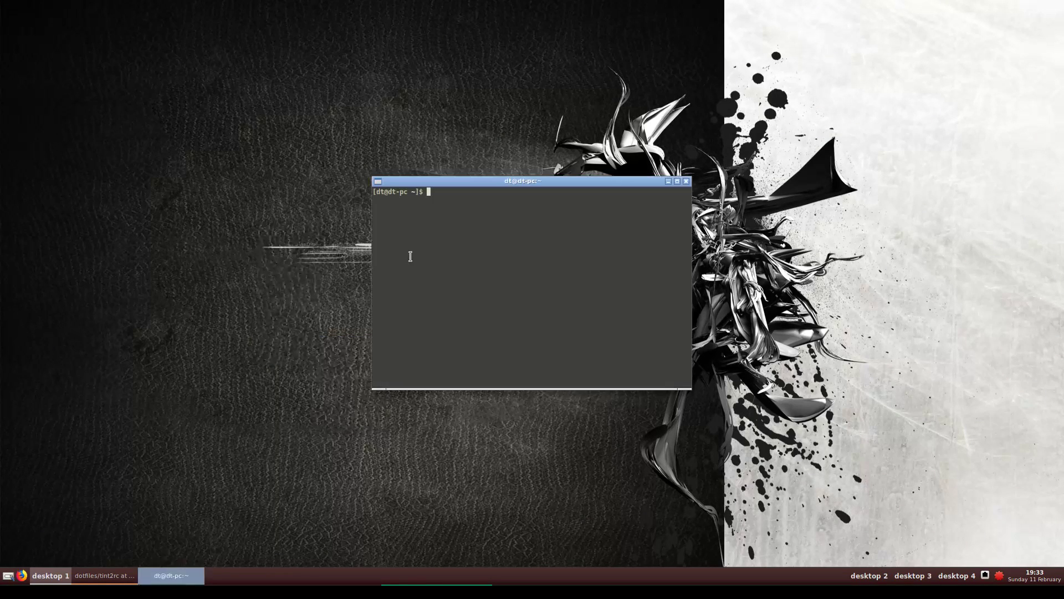
type("tint2")
key("ctrl+a")
type("killall")
key("Return")
key("Up")
key("Up")
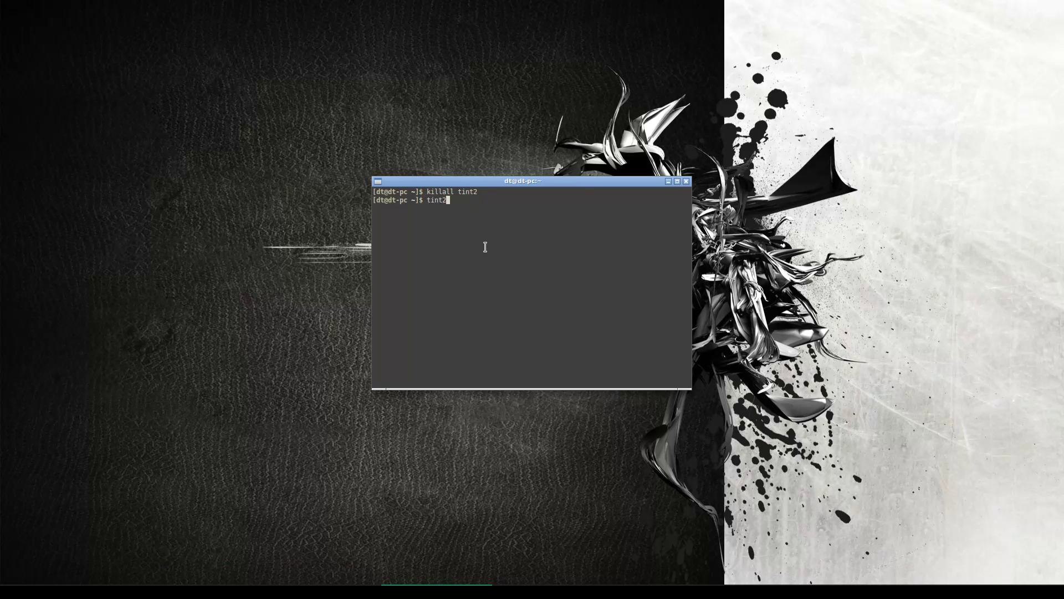
key("Return")
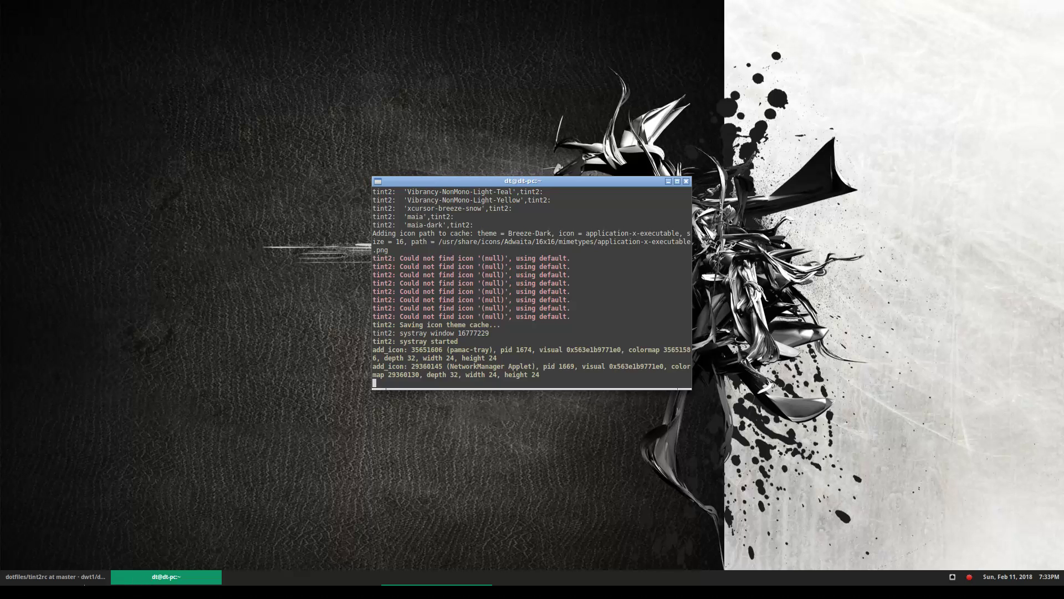
Minimize and restore the terminal, then bring the GitHub tint2rc page to the front
left_click(127, 576)
left_click(131, 575)
left_click(58, 577)
Inspect the launcher_item_app entries on lines 150–158 of tint2rc, then close Firefox
left_click(462, 469)
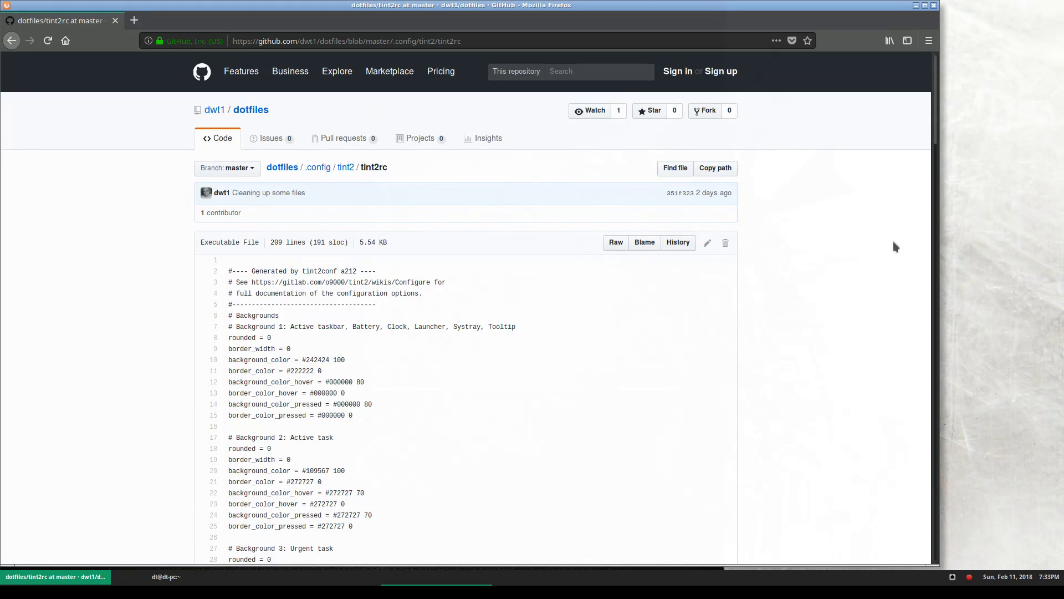
left_click_drag(932, 144, 904, 485)
left_click_drag(513, 258, 227, 166)
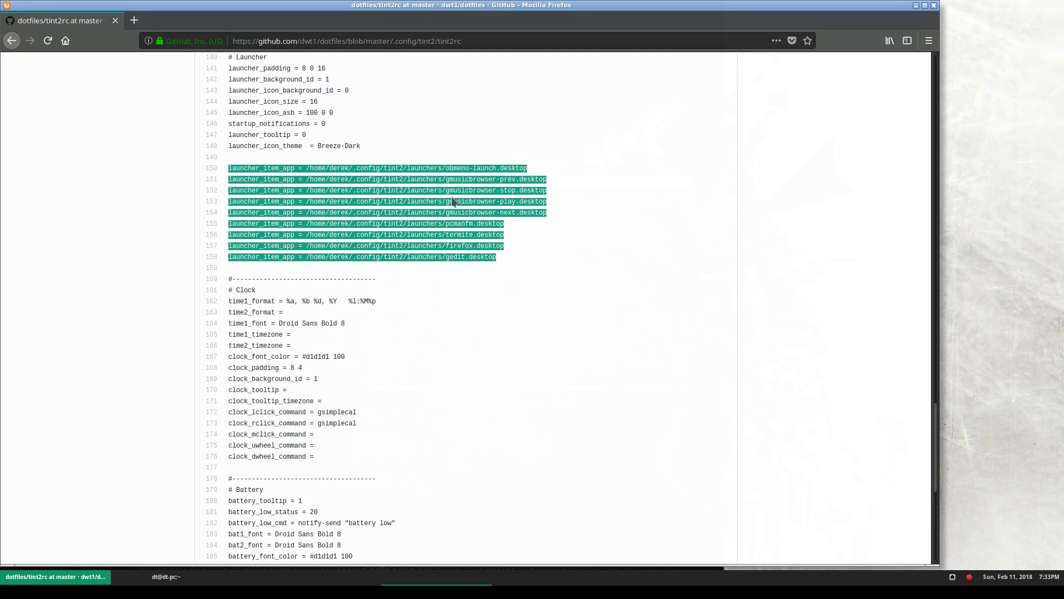
left_click(493, 248)
left_click_drag(471, 265, 296, 166)
left_click(398, 450)
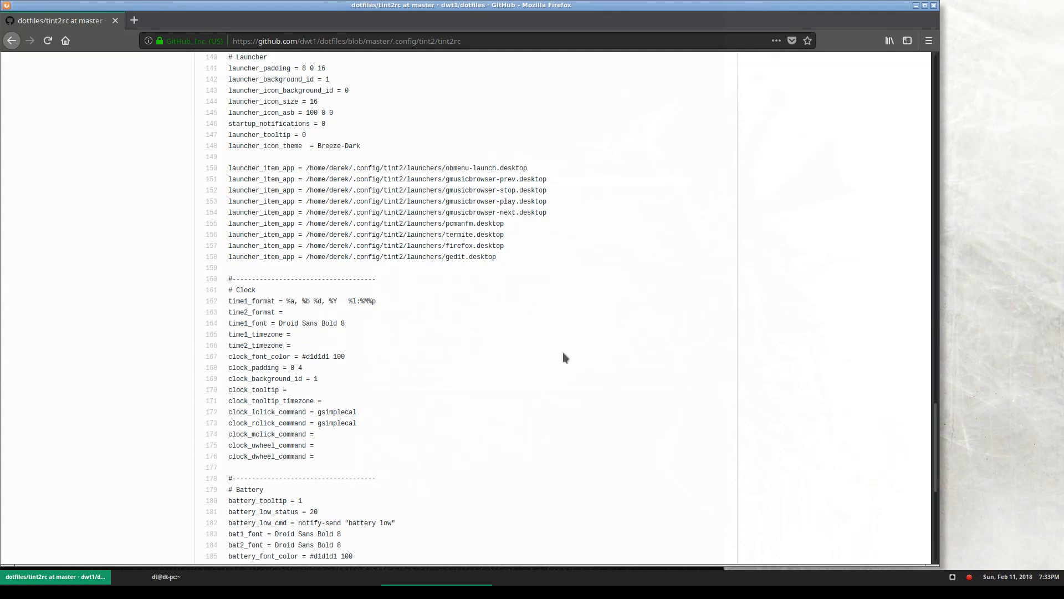
left_click(934, 5)
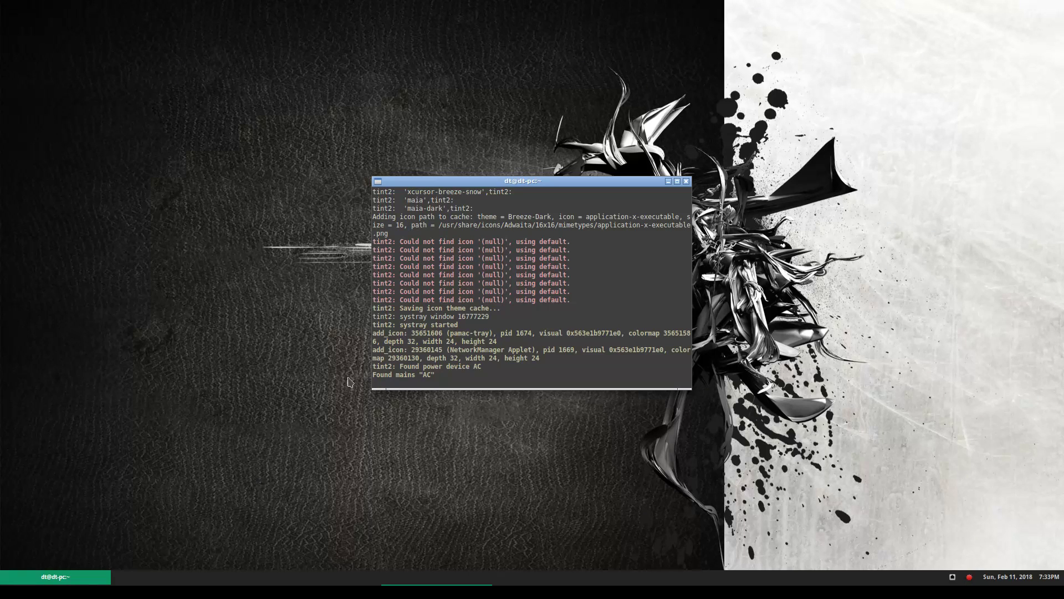
Close the tint2 terminal and start Firefox from the Openbox menu's Network section
left_click(686, 181)
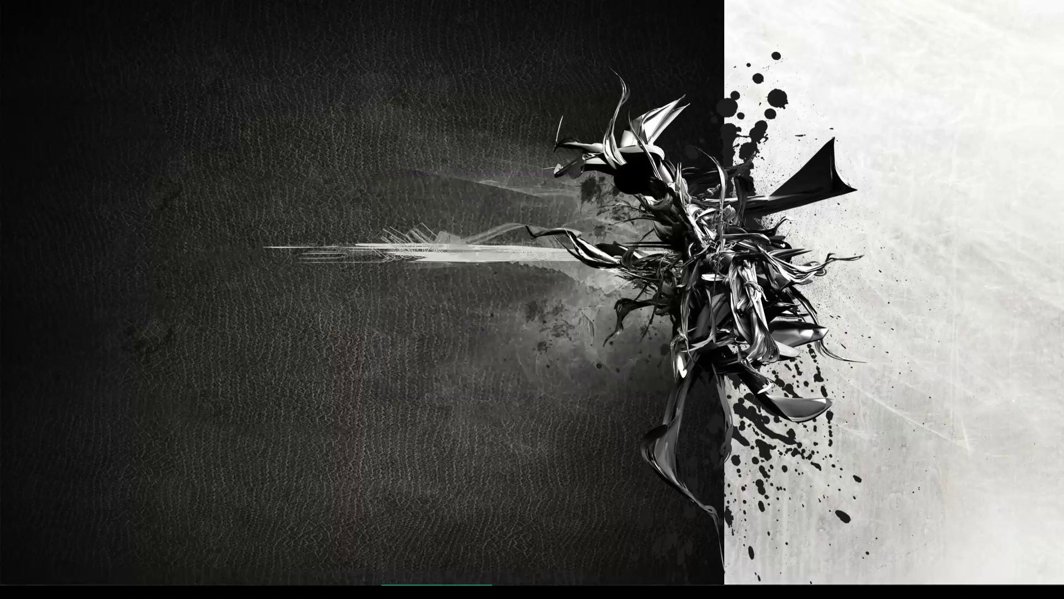
right_click(132, 261)
mouse_move(166, 317)
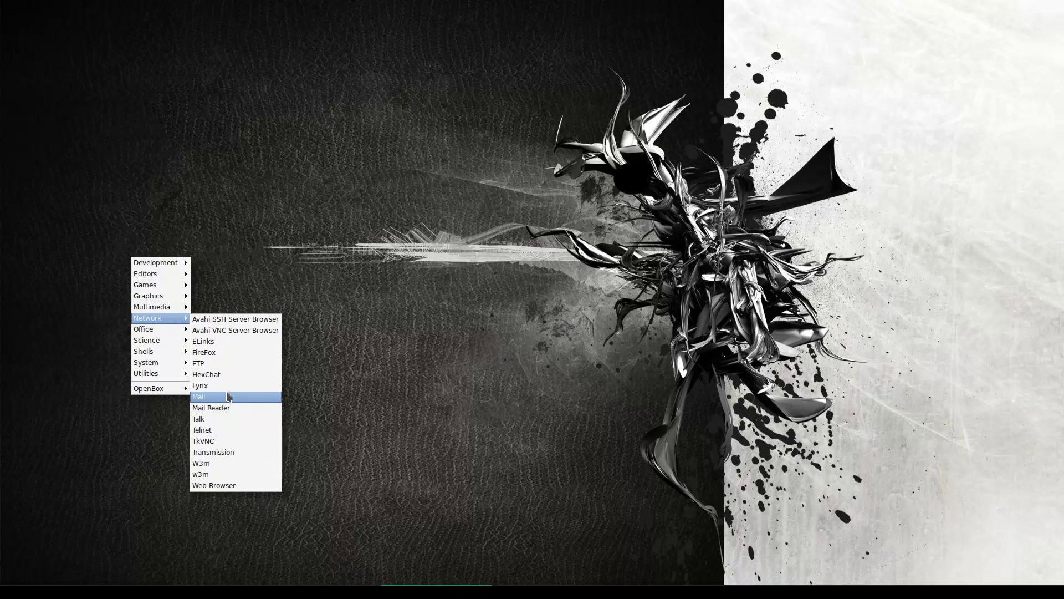
left_click(80, 557)
right_click(95, 469)
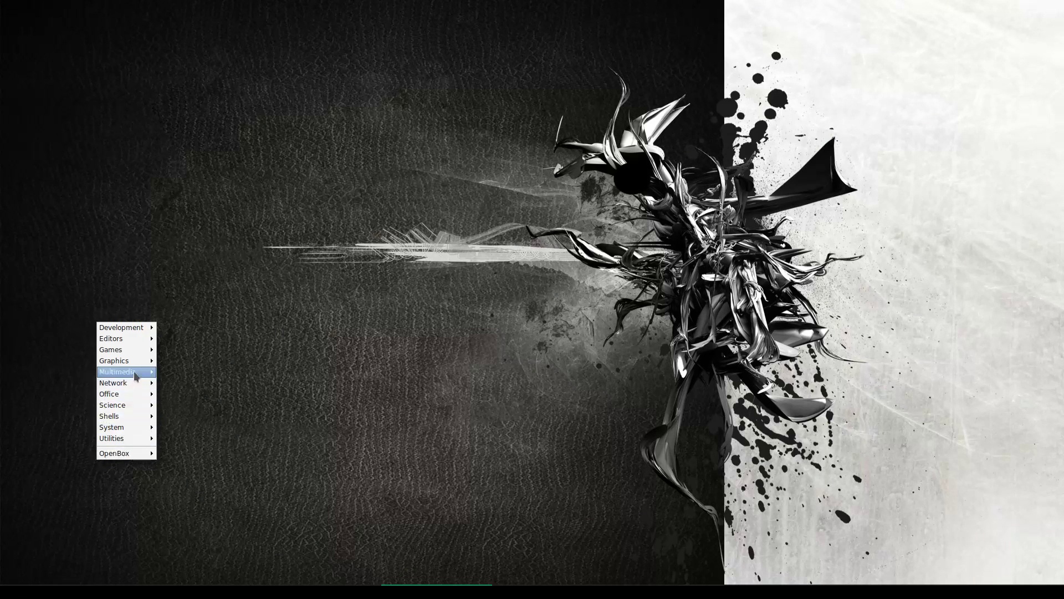
mouse_move(139, 382)
left_click(177, 417)
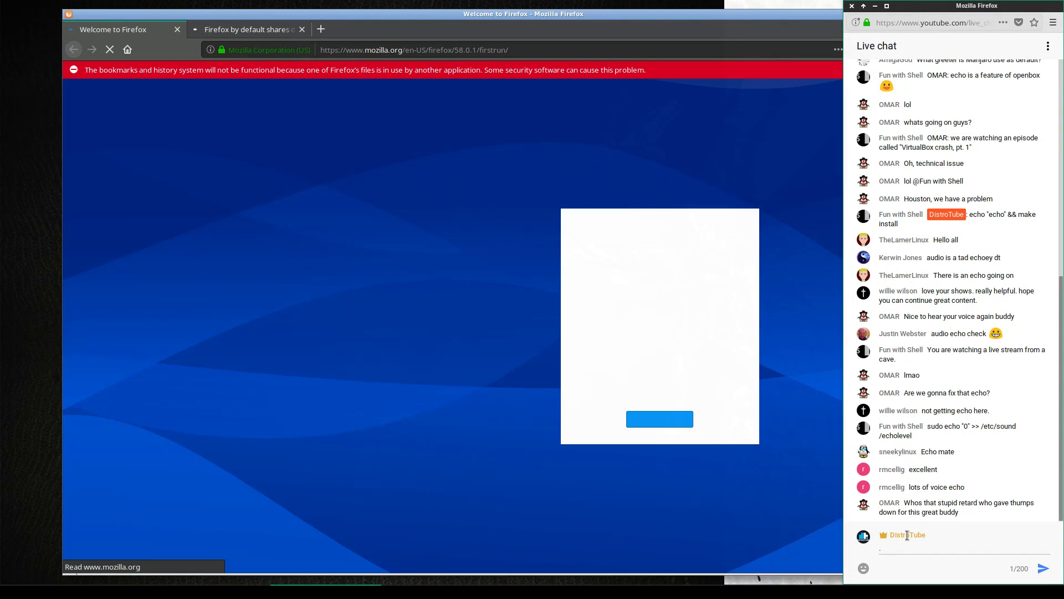
Close the Welcome to Firefox tab and load github.com/dwt1
left_click(905, 546)
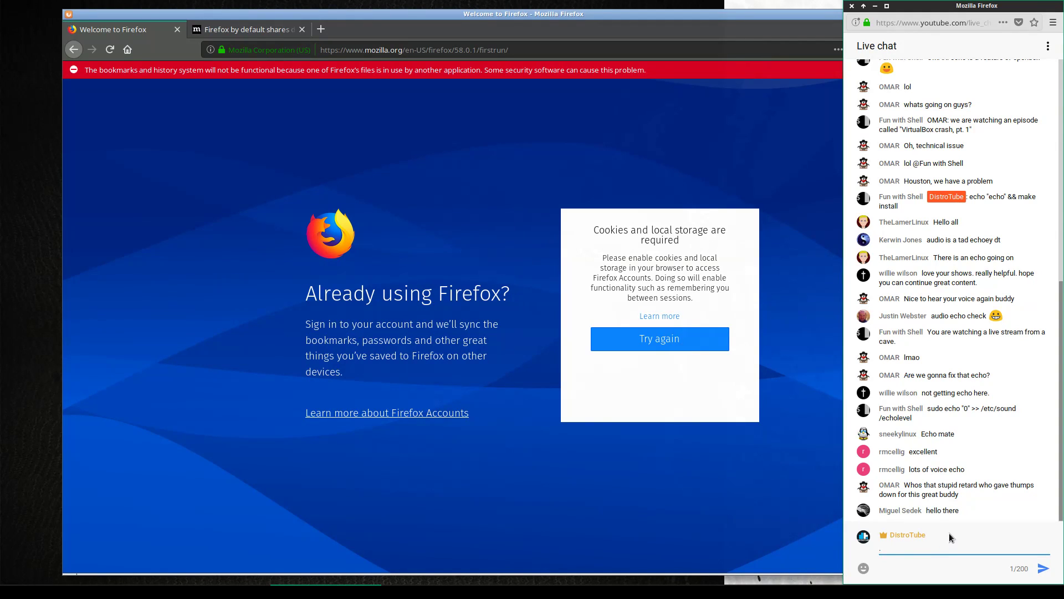
left_click(225, 31)
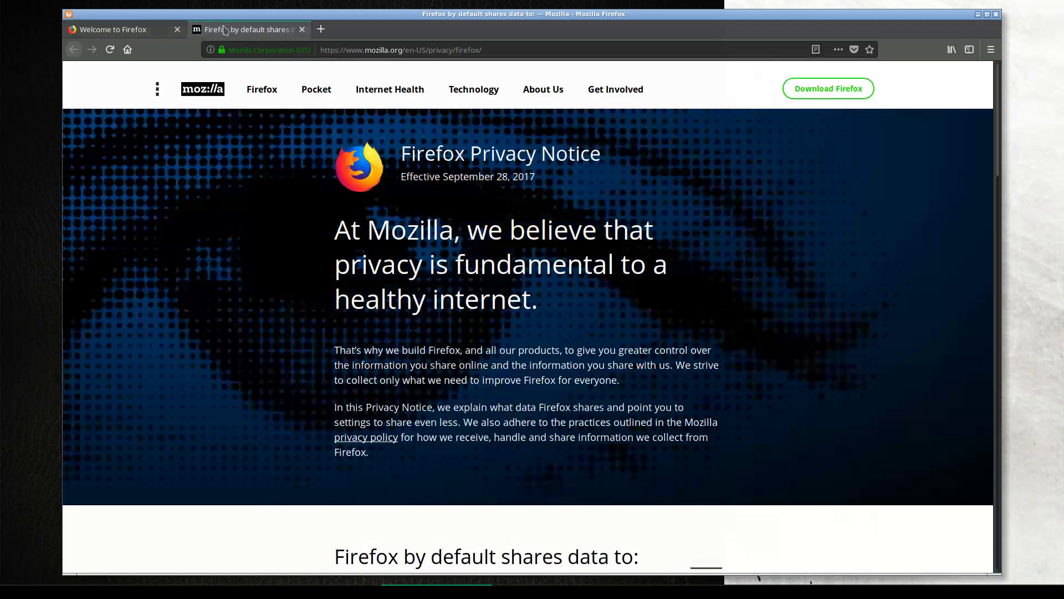
left_click(176, 30)
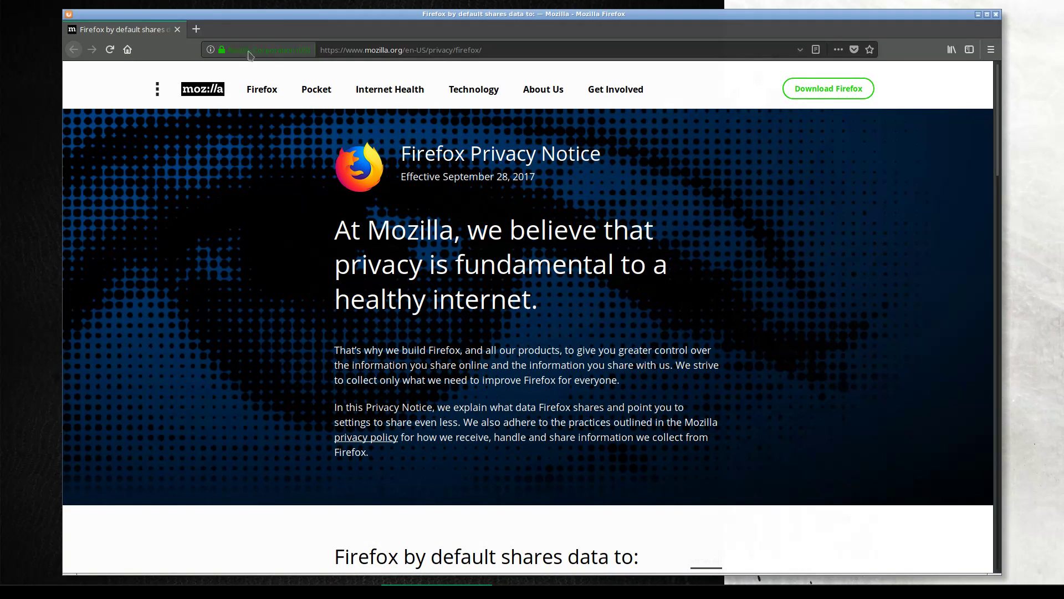
left_click(375, 50)
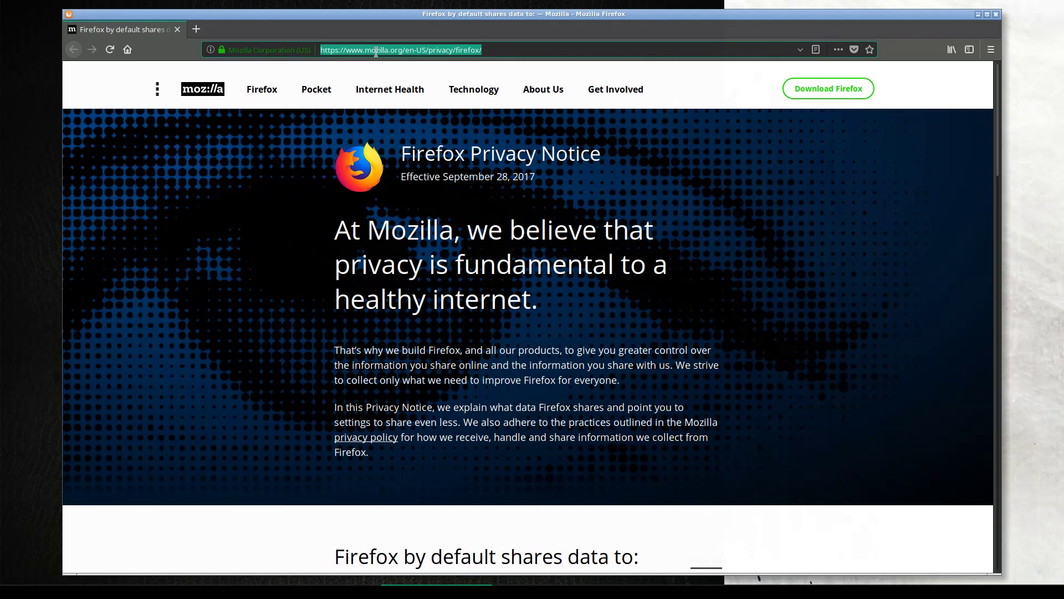
type("dw")
key("BackSpace")
type("github.com")
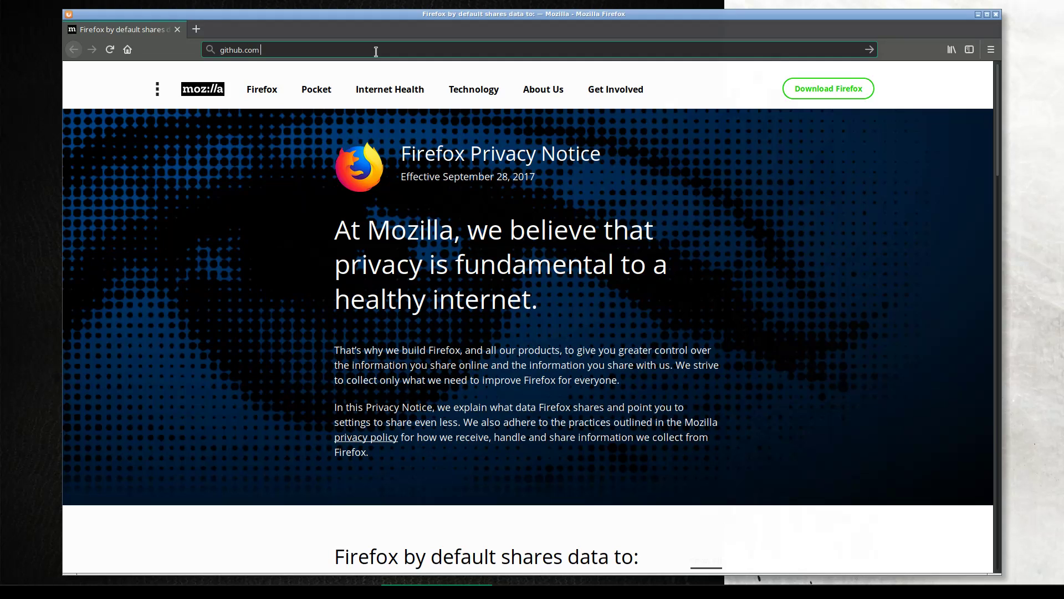
type("/dwt1")
key("Return")
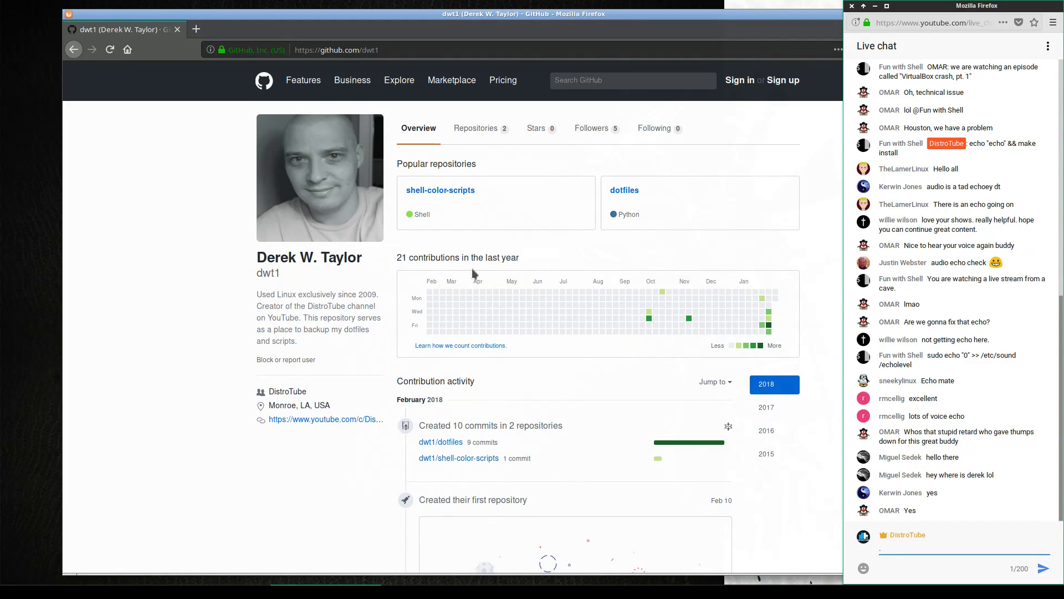
Browse the dotfiles repo down to .config/openbox/pipemenus, then close the browser
left_click(624, 190)
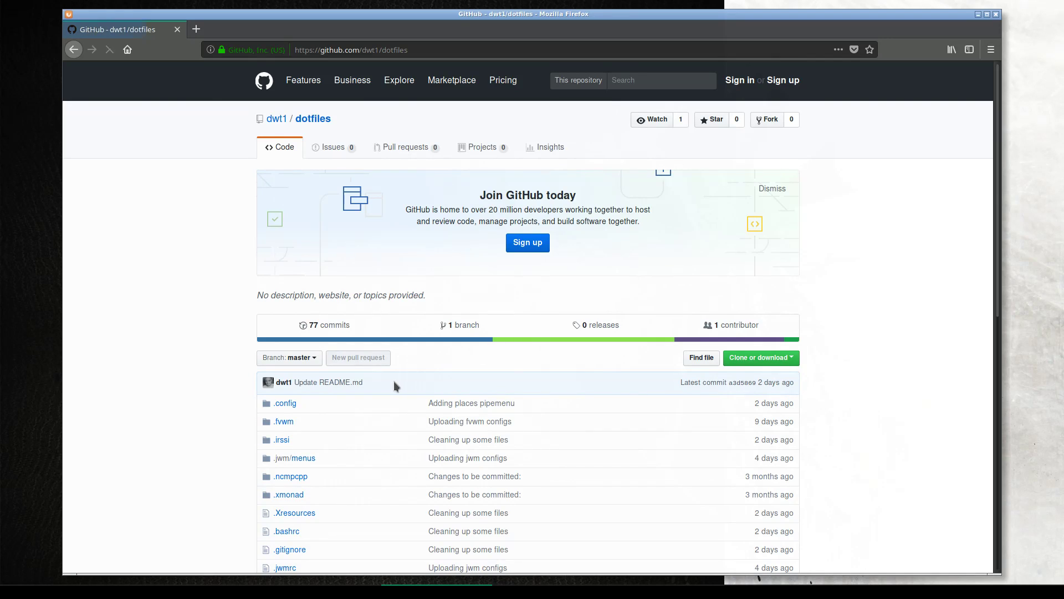
scroll(368, 366, "down", 2)
left_click(289, 343)
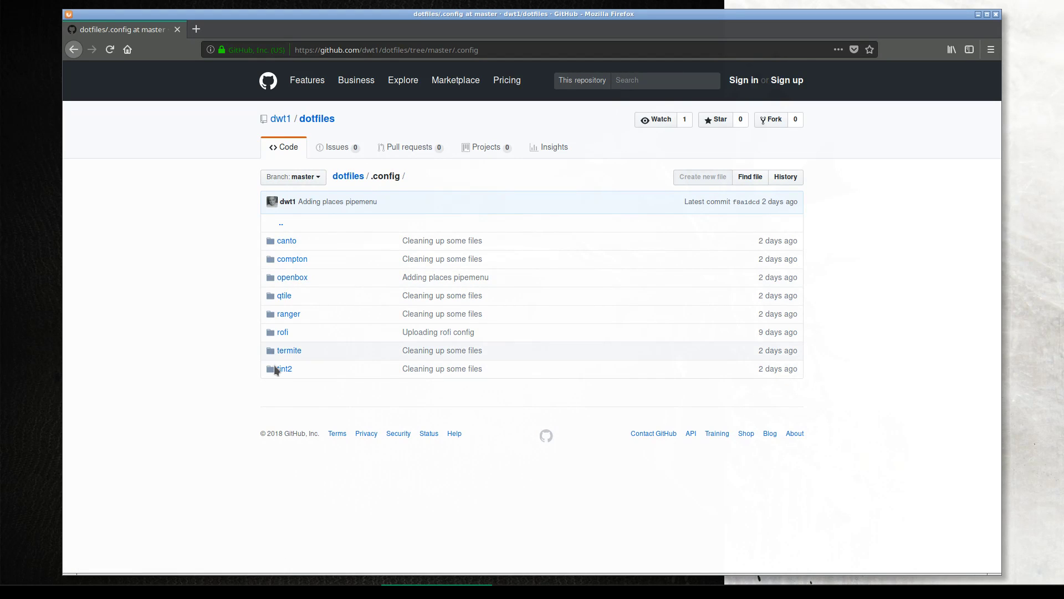
left_click(294, 278)
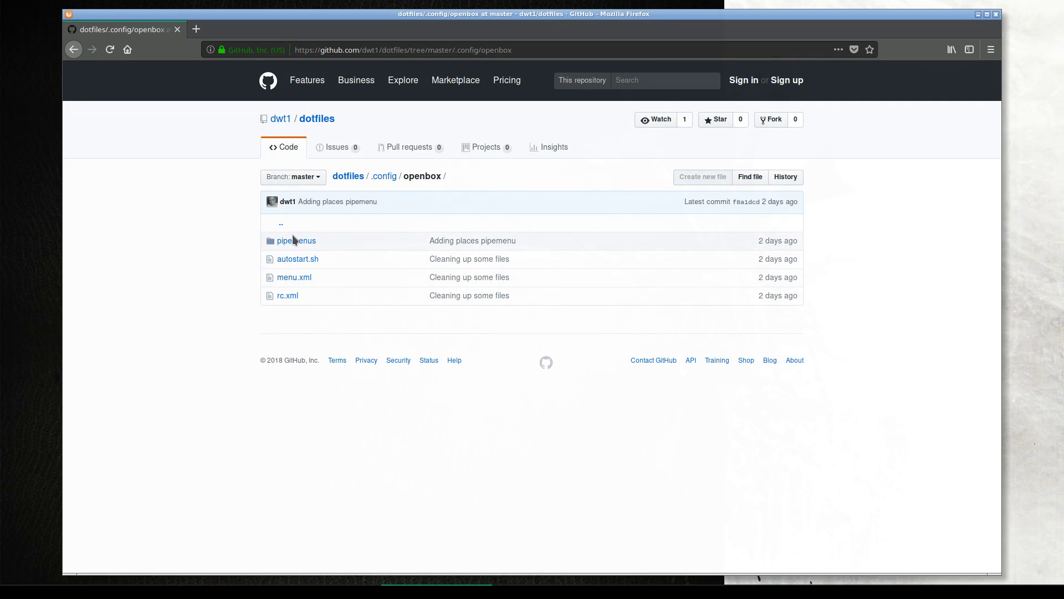
left_click(288, 240)
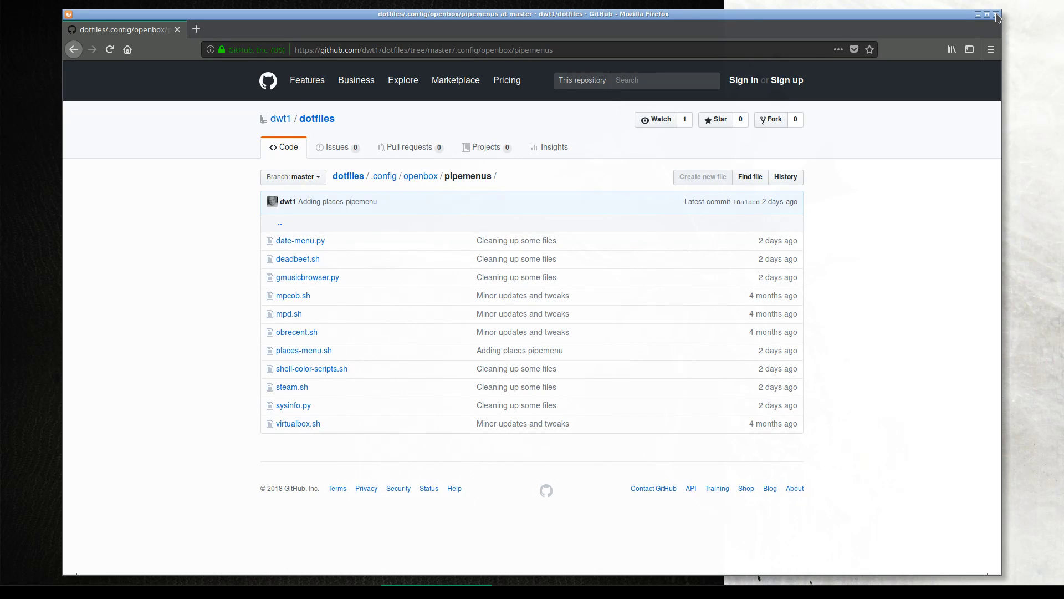
left_click(996, 14)
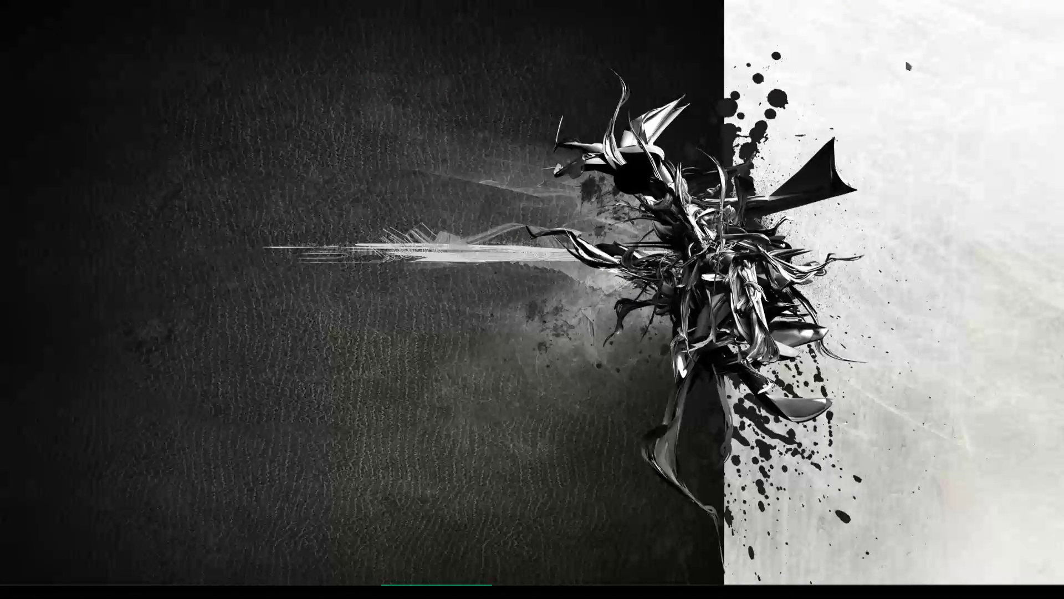
Launch the file manager on Documents, peek into the openbox folder, and return
right_click(214, 264)
mouse_move(264, 282)
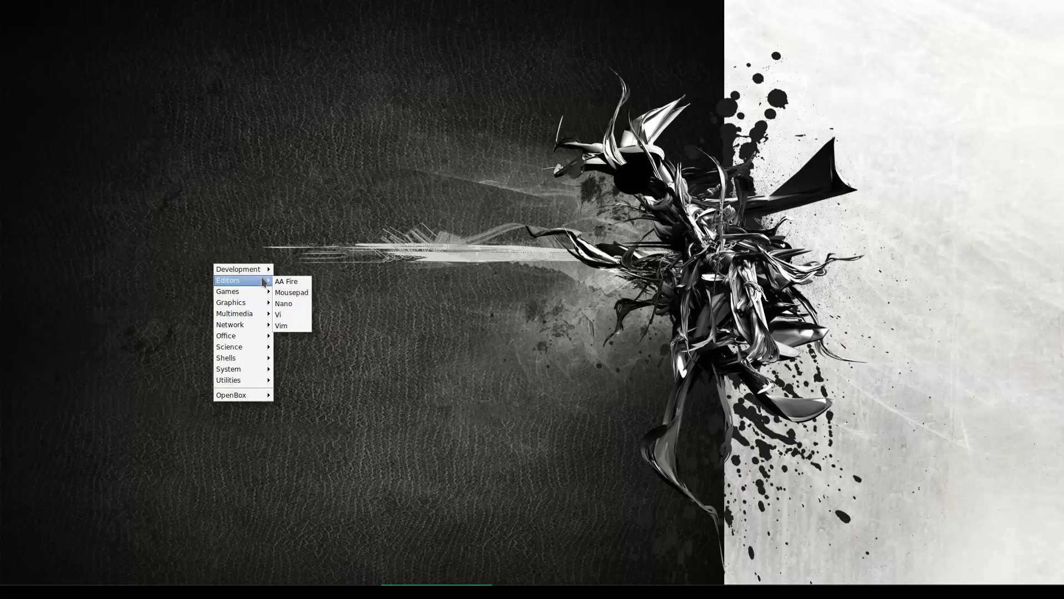
mouse_move(247, 354)
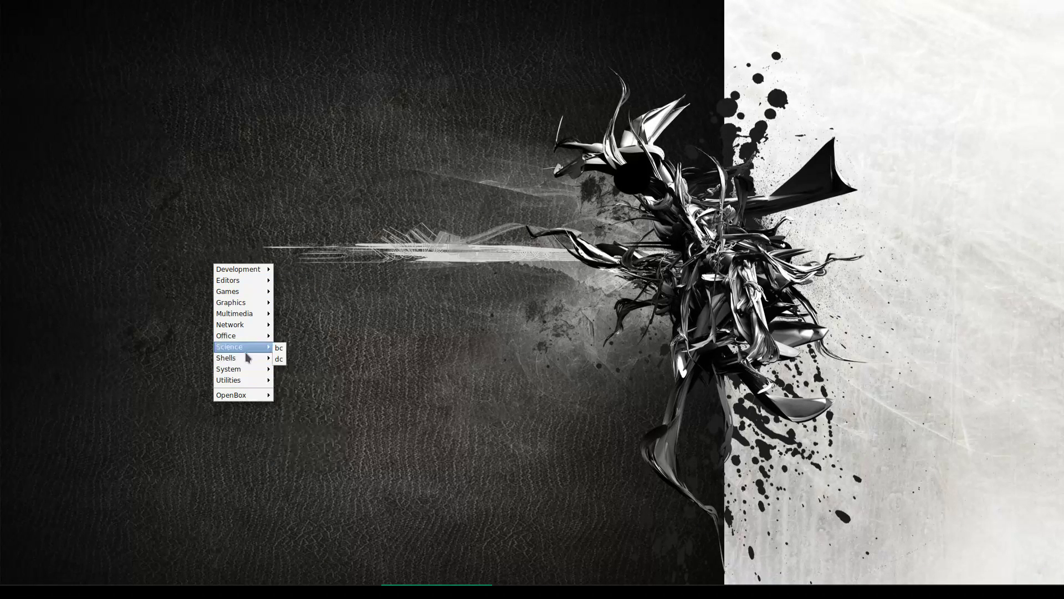
left_click(305, 361)
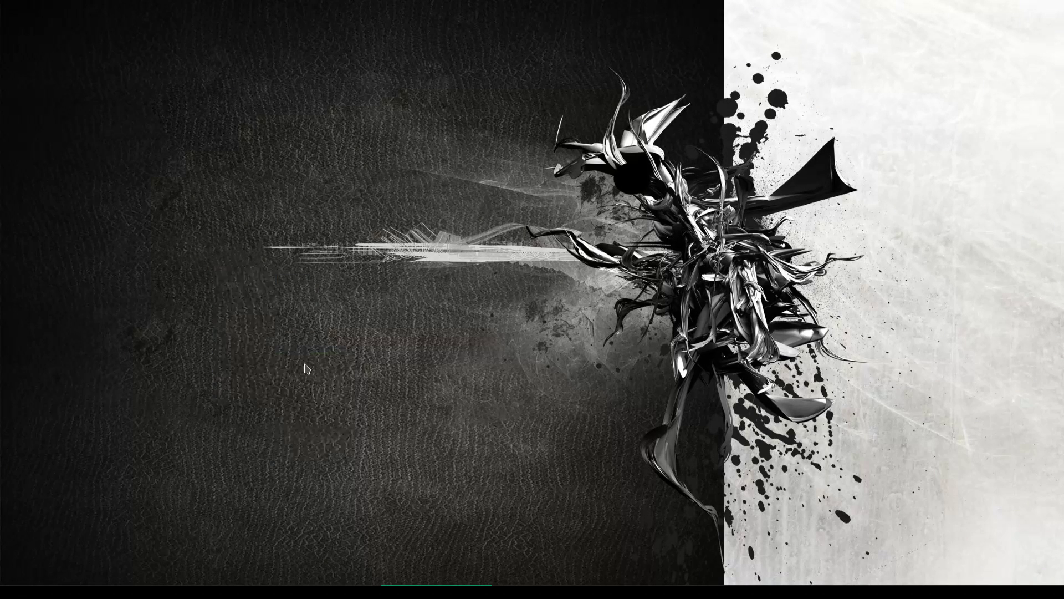
left_click(368, 294)
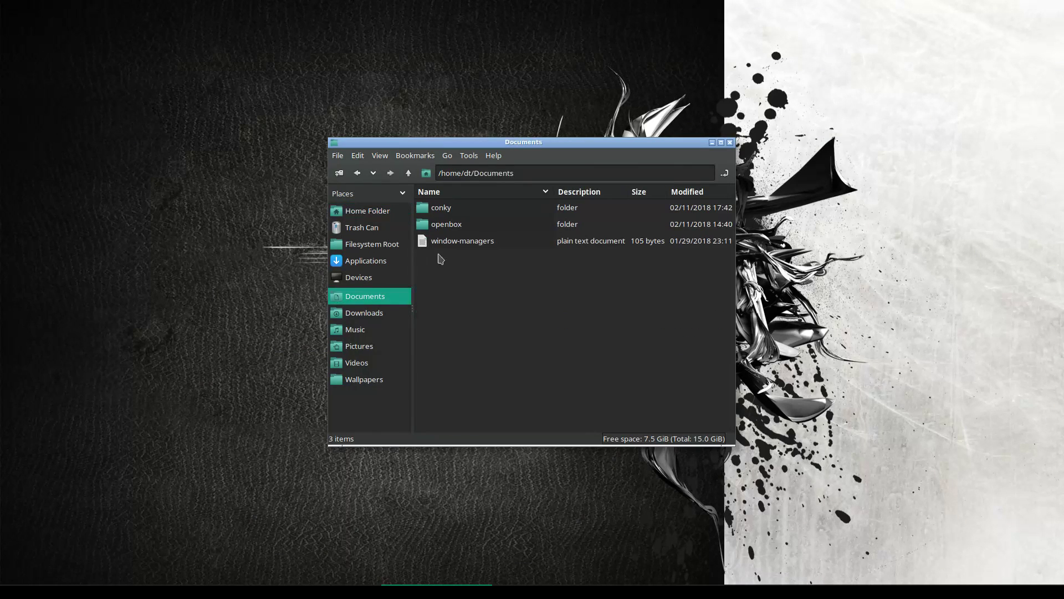
left_click(447, 229)
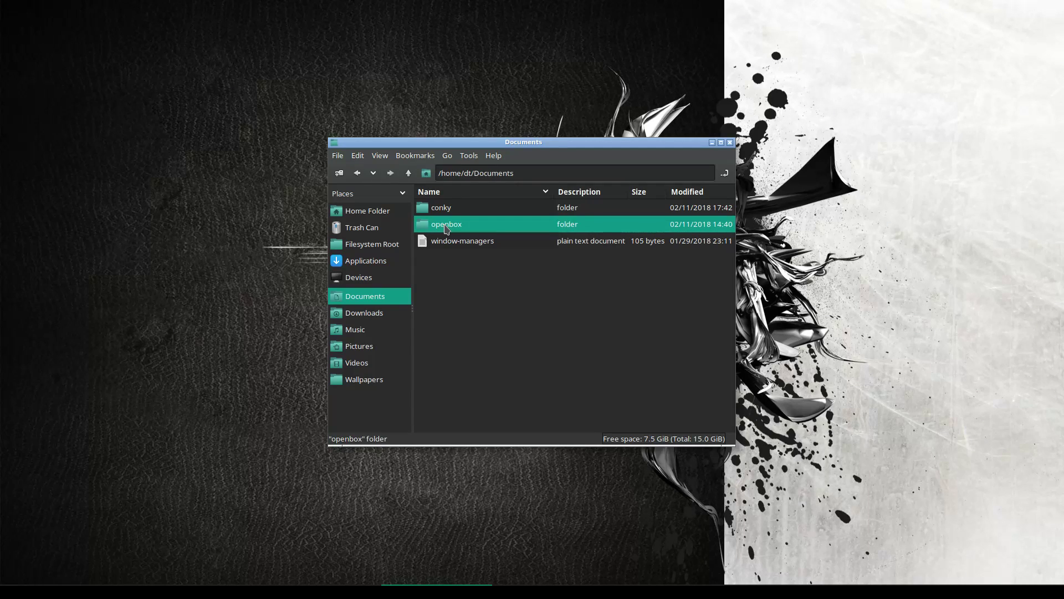
double_click(447, 229)
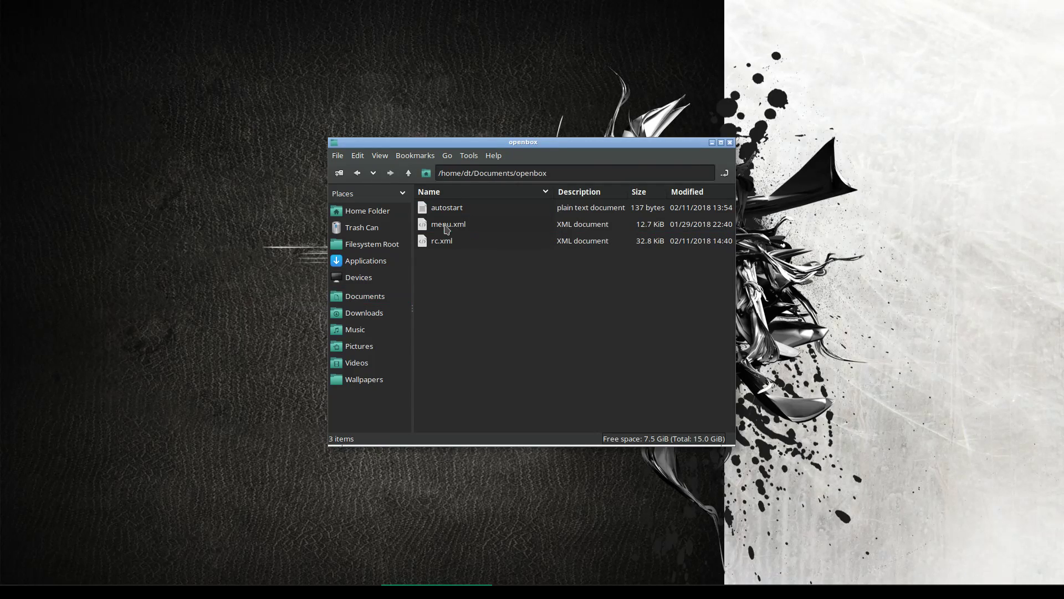
left_click(408, 173)
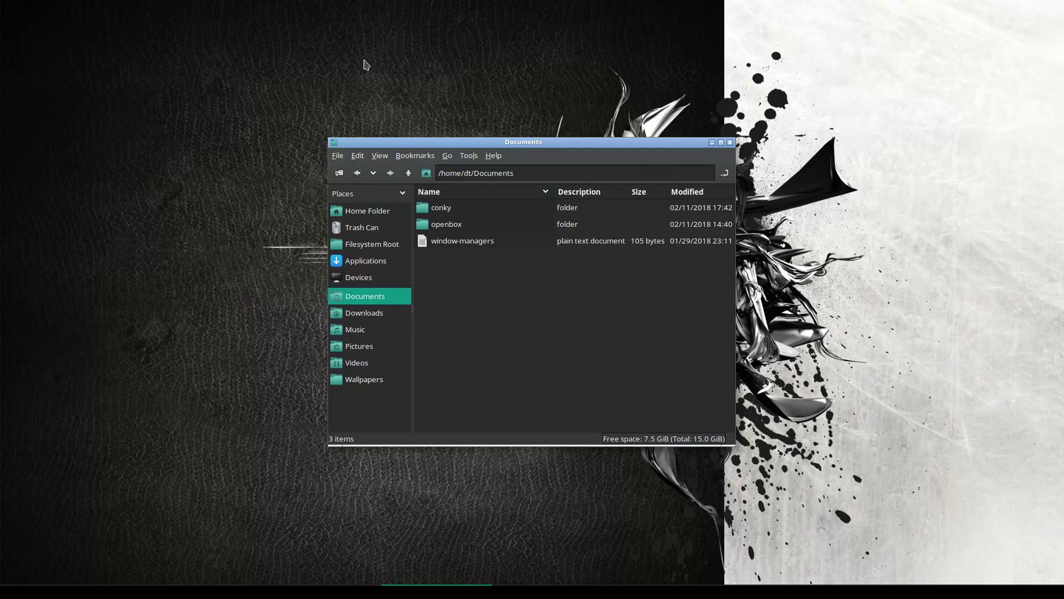
Launch Firefox from the Openbox menu, close the extra tabs, and load github.com/dwt1
key("alt+Tab")
right_click(269, 100)
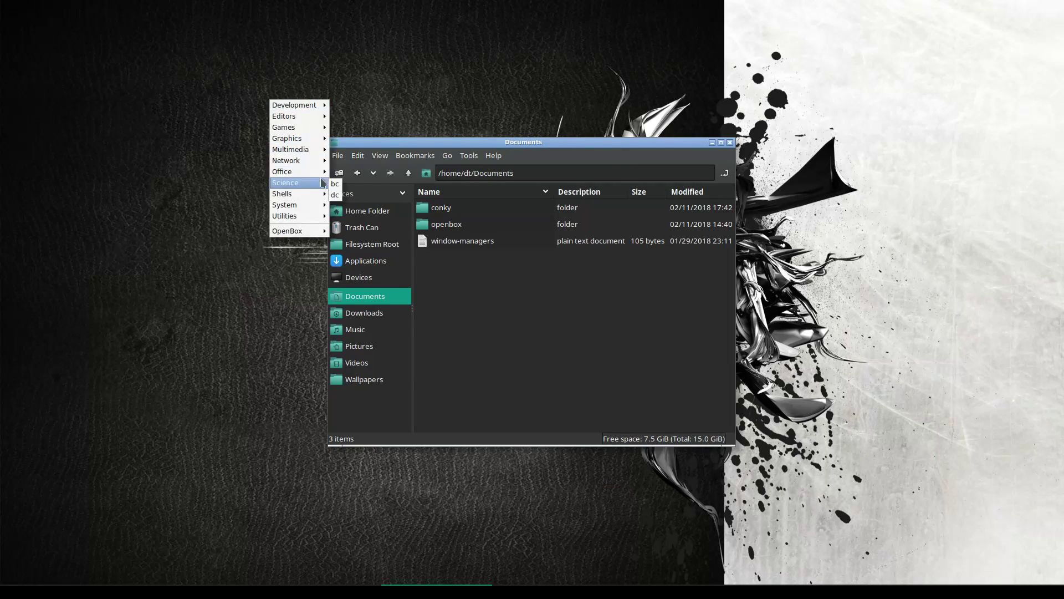
mouse_move(319, 164)
left_click(360, 194)
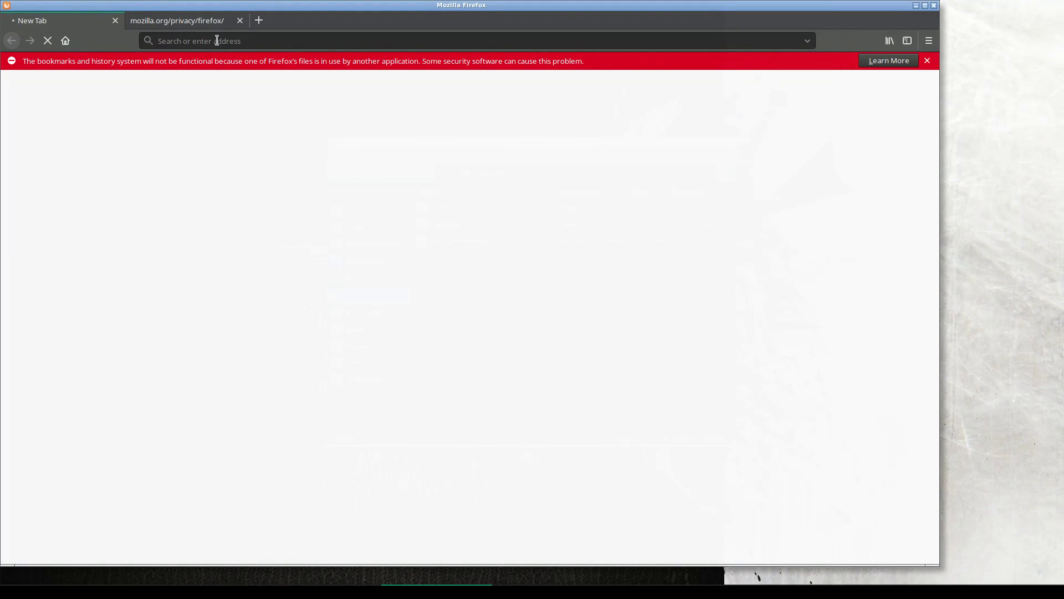
left_click(239, 21)
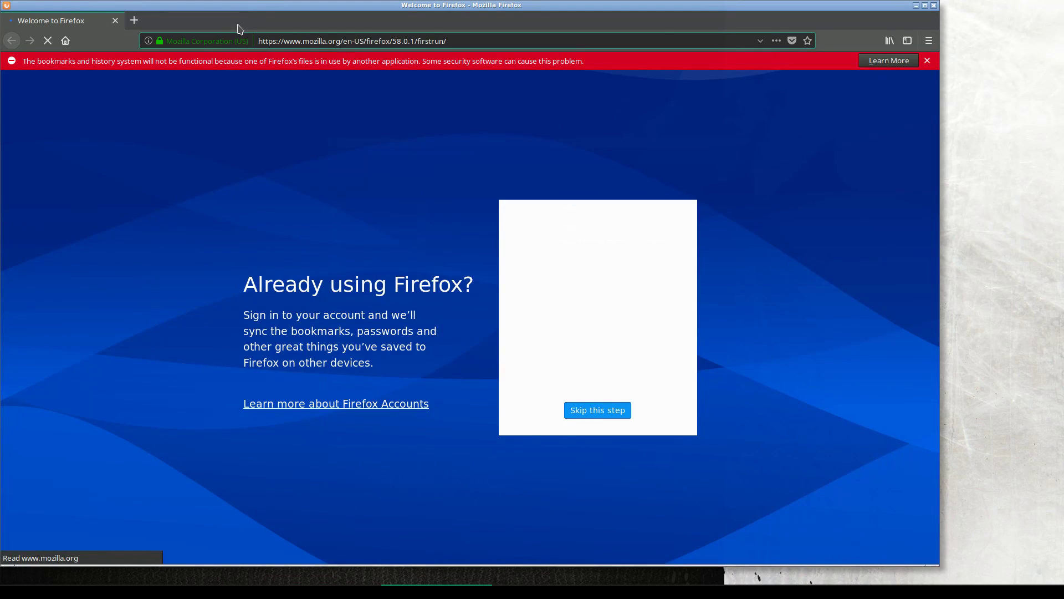
left_click(133, 20)
left_click(115, 20)
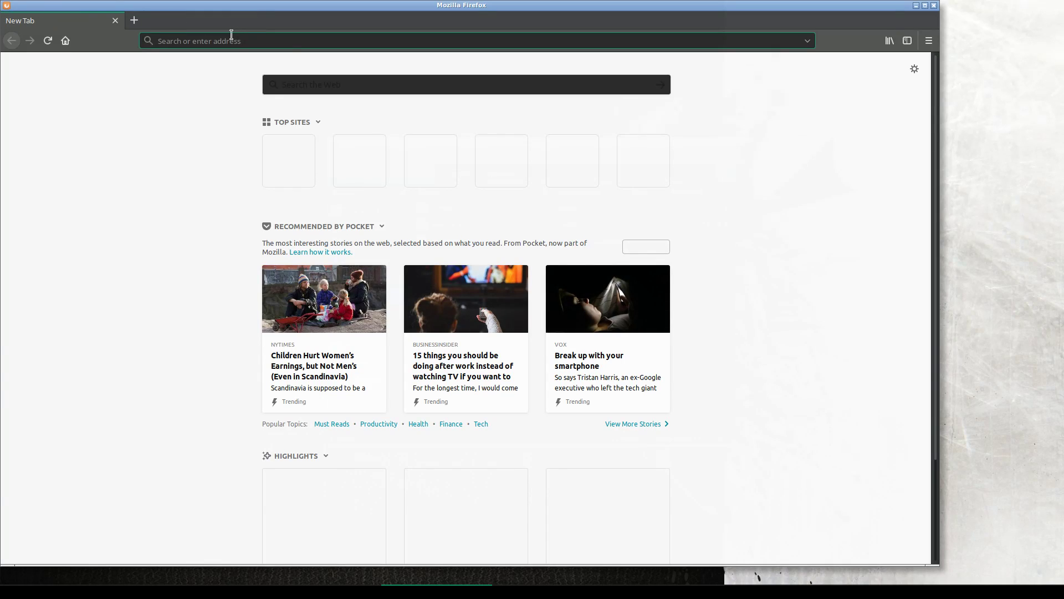
left_click(231, 41)
type("git")
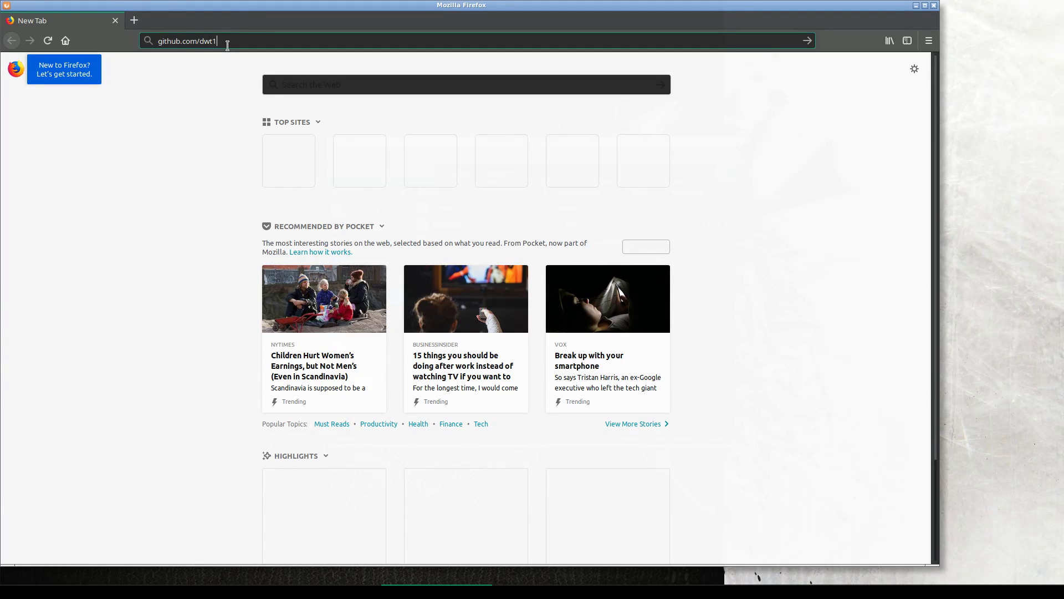
type("hub.com/dwt1")
key("Return")
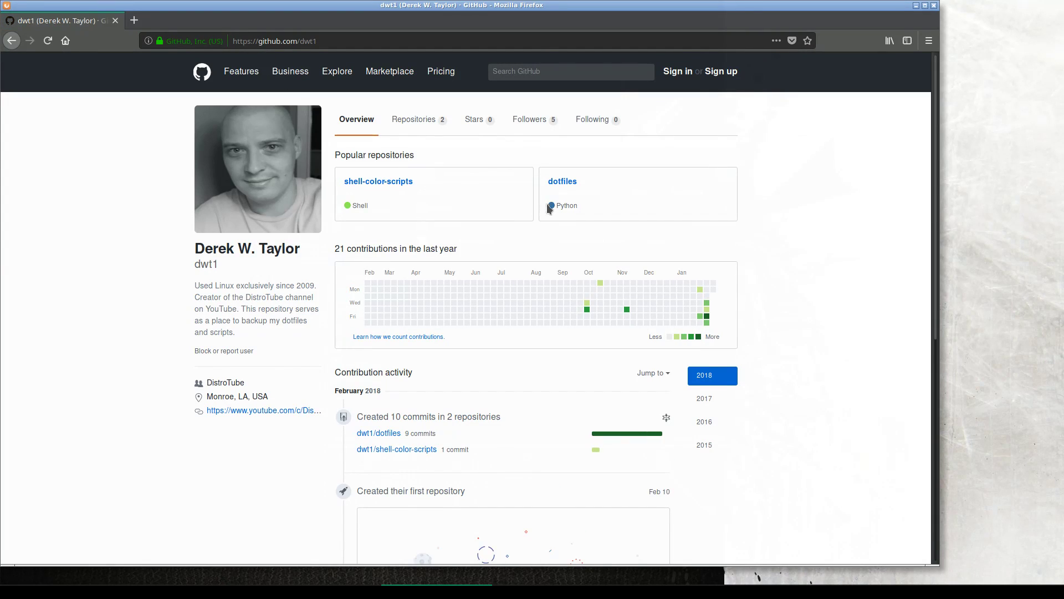
Look through the dotfiles repository's .config/openbox folder and return to the repo page
left_click(568, 180)
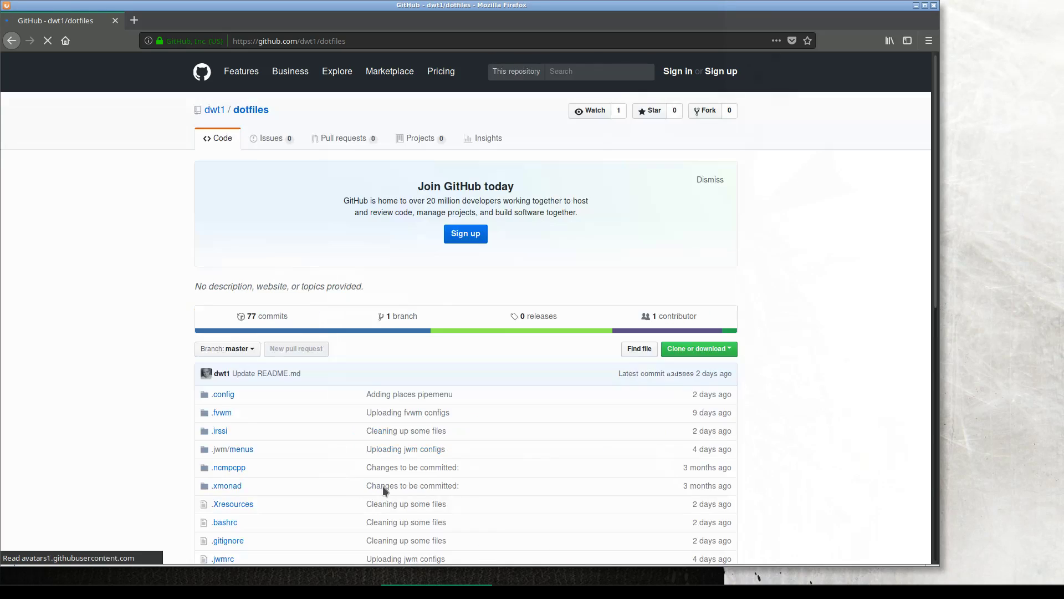
left_click(222, 395)
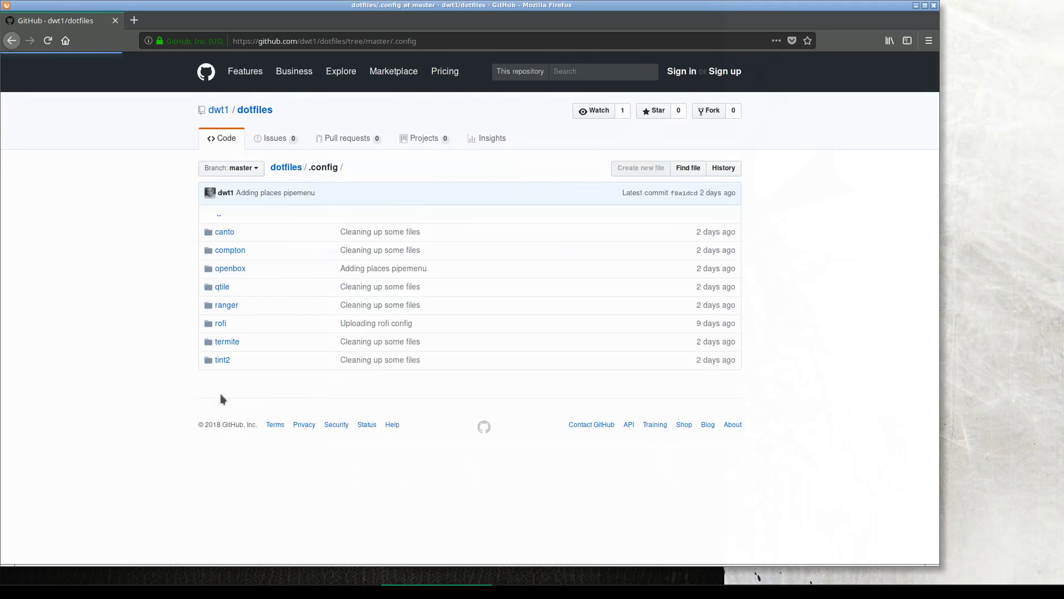
left_click(229, 268)
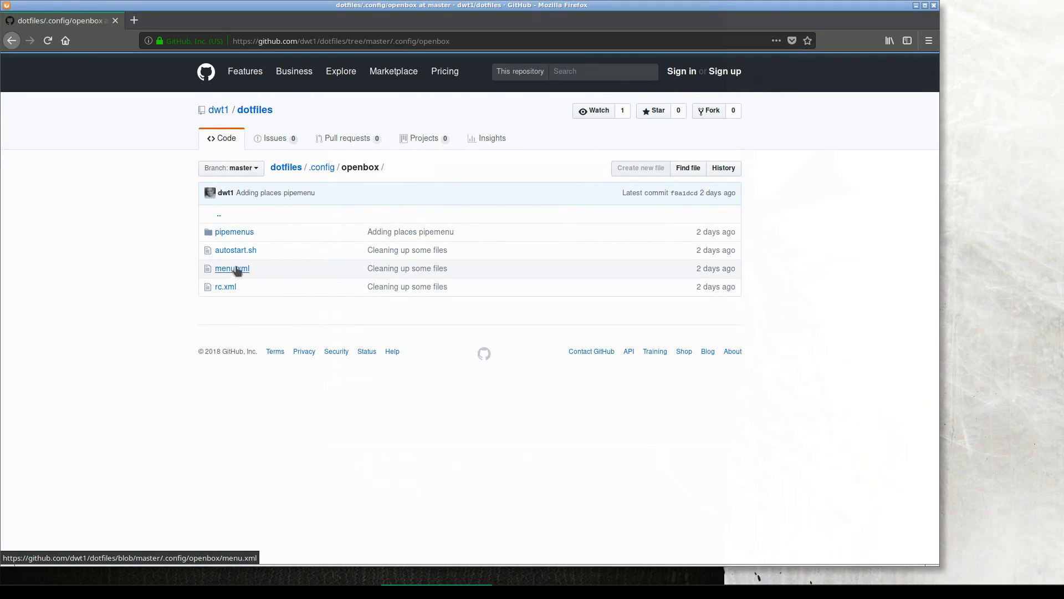
left_click(11, 41)
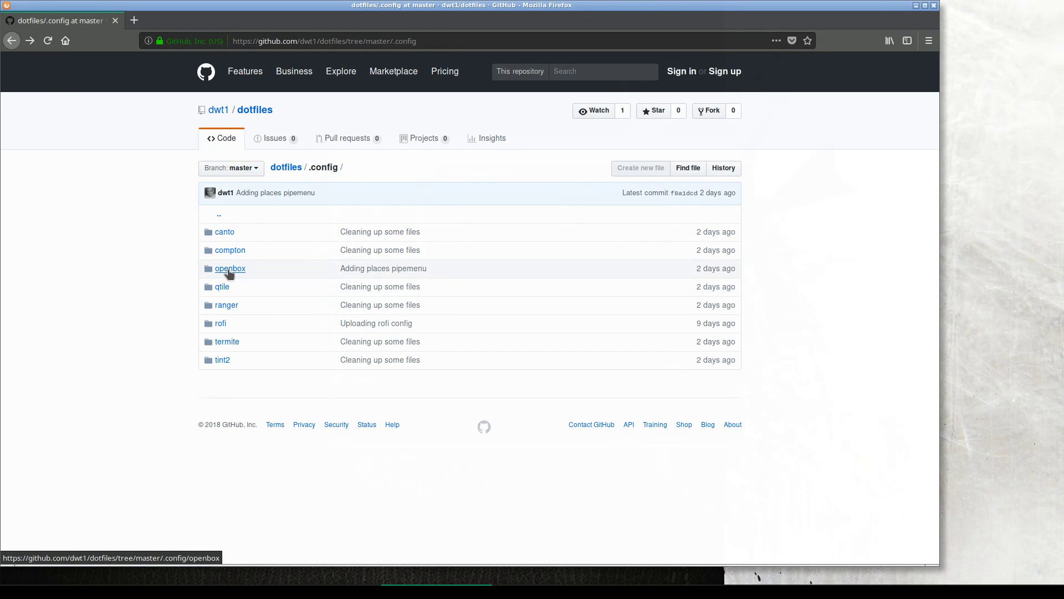
left_click(231, 270)
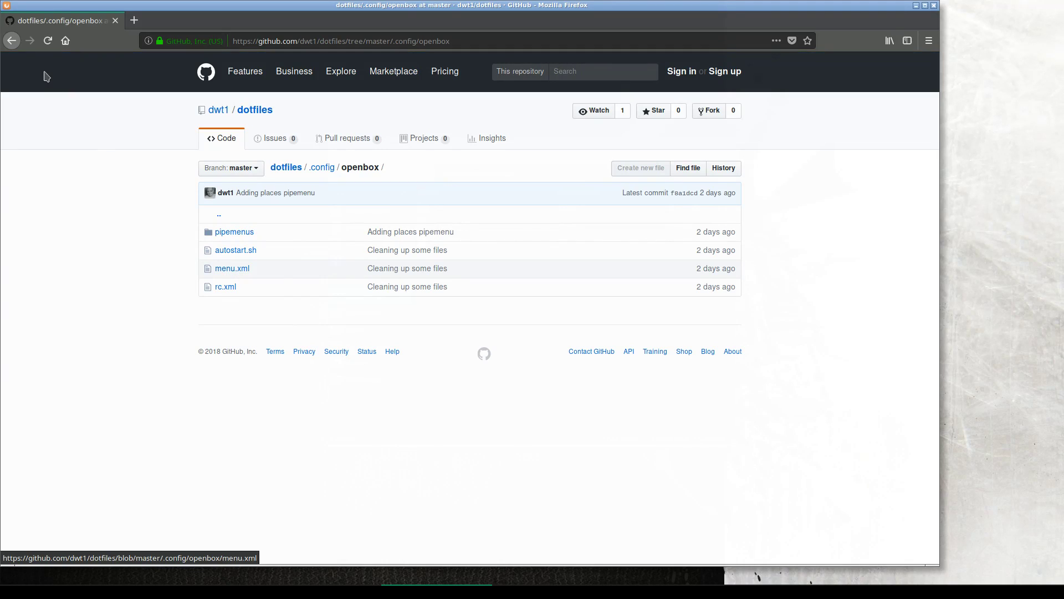
left_click(11, 40)
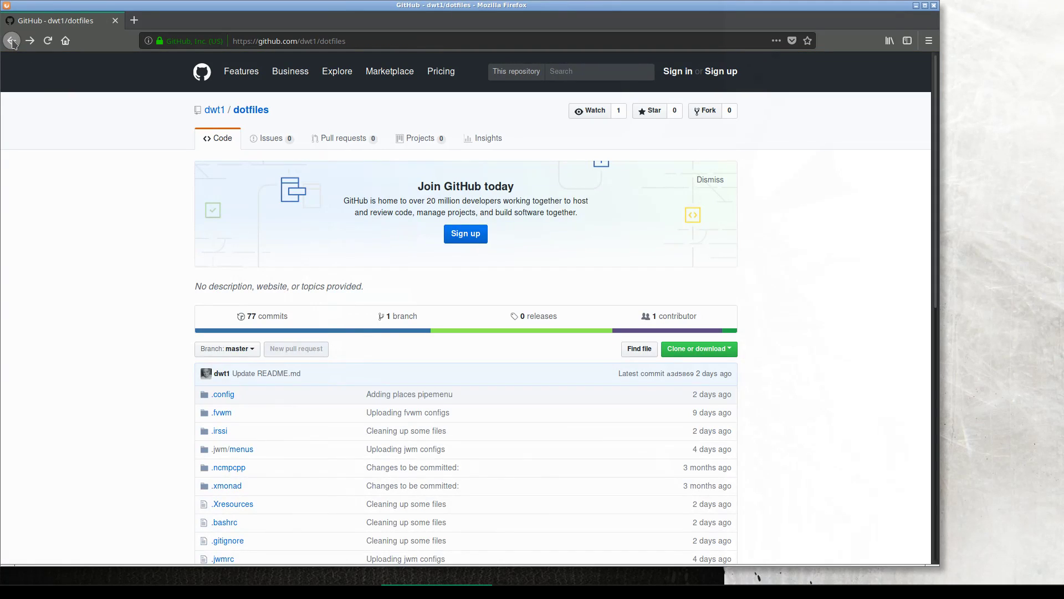
Download the repository as dotfiles-master.zip via Clone or download > Download ZIP
left_click(706, 350)
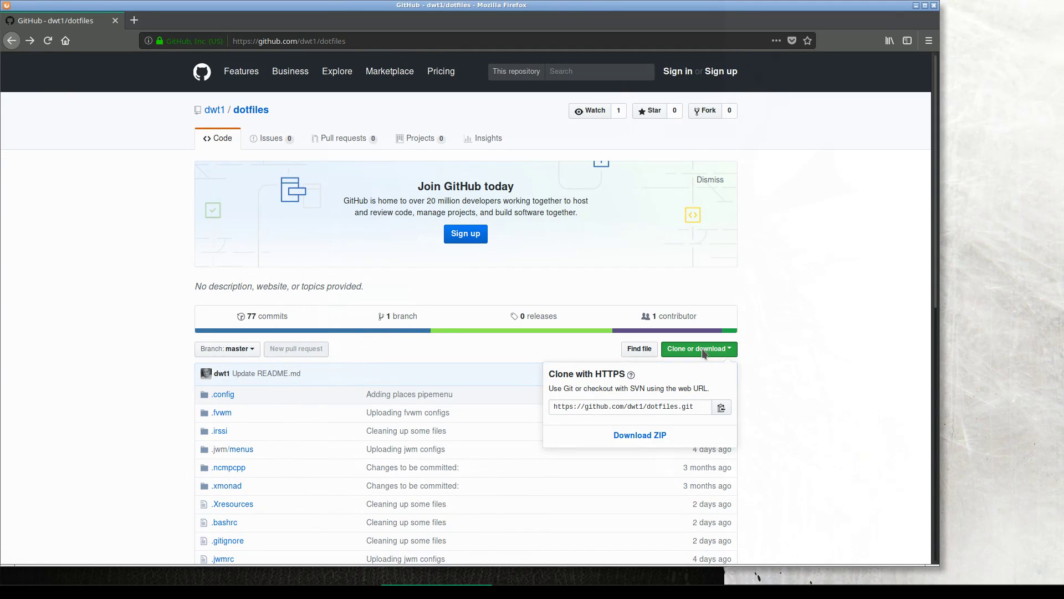
left_click(644, 438)
left_click(626, 357)
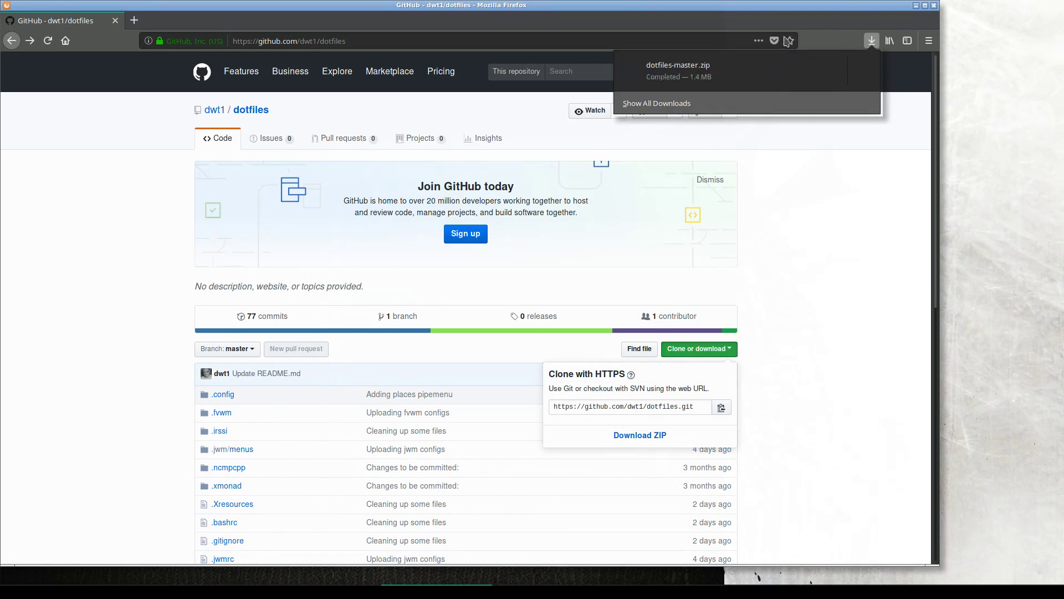
left_click(840, 208)
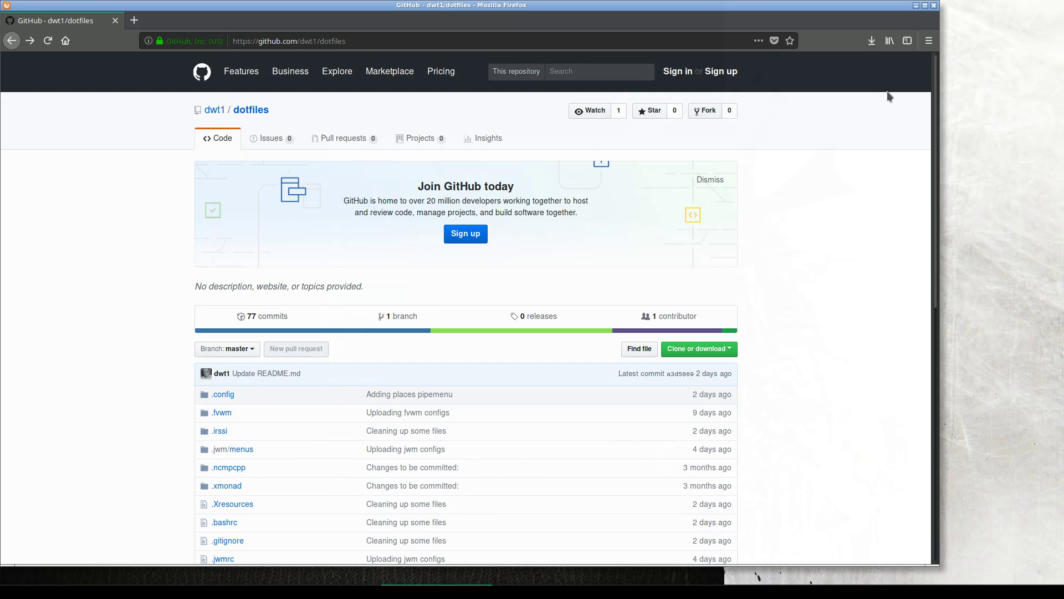
left_click(876, 45)
left_click(876, 46)
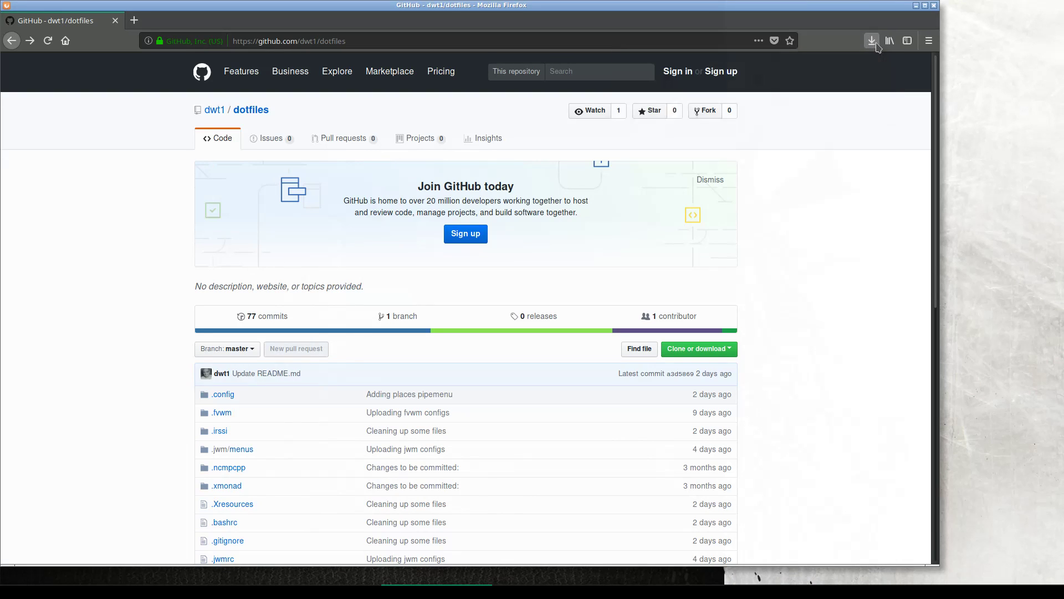
Close Firefox and open rofi's run prompt from a new terminal with 'rofi -show run'
left_click(935, 7)
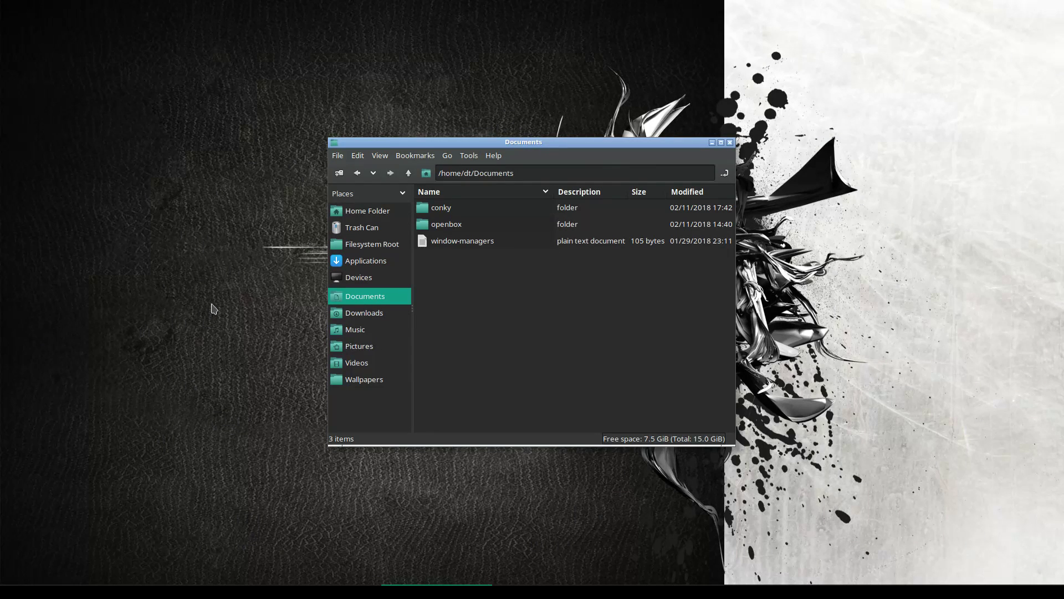
right_click(165, 227)
mouse_move(199, 343)
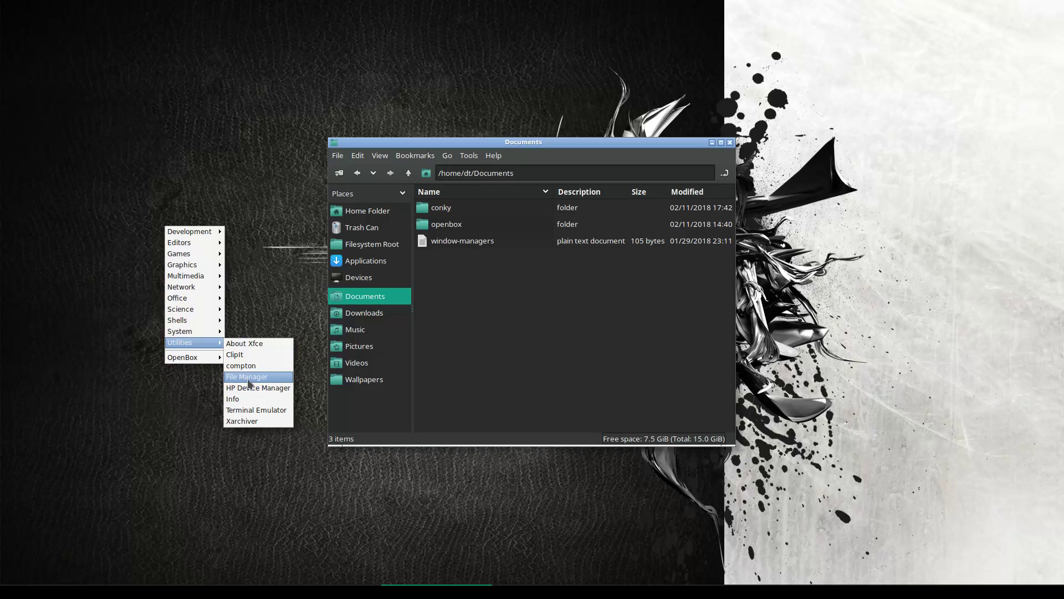
left_click(256, 410)
type("roifi -")
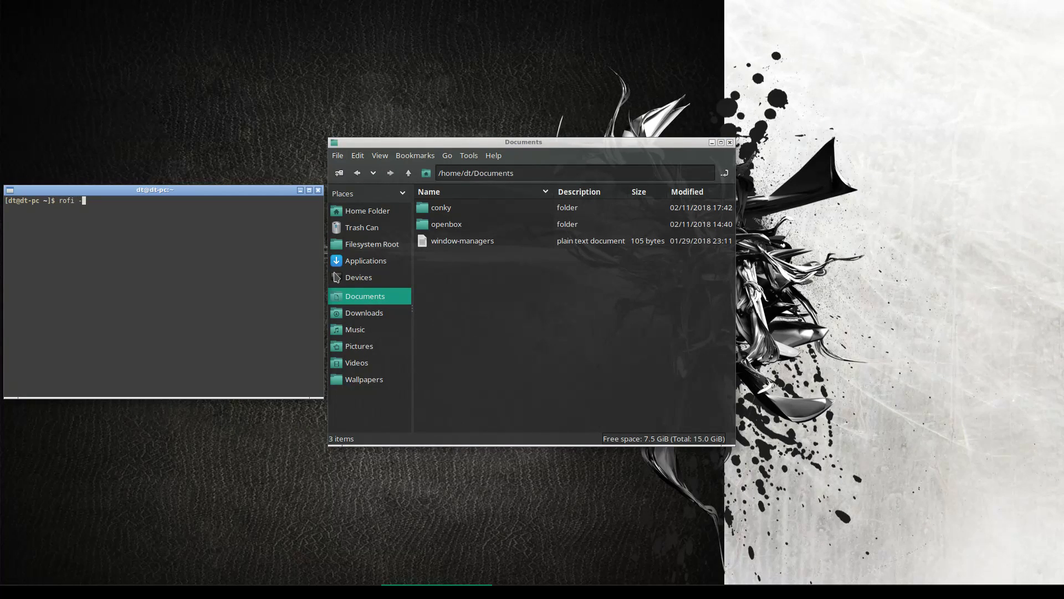
type("show run")
key("Return")
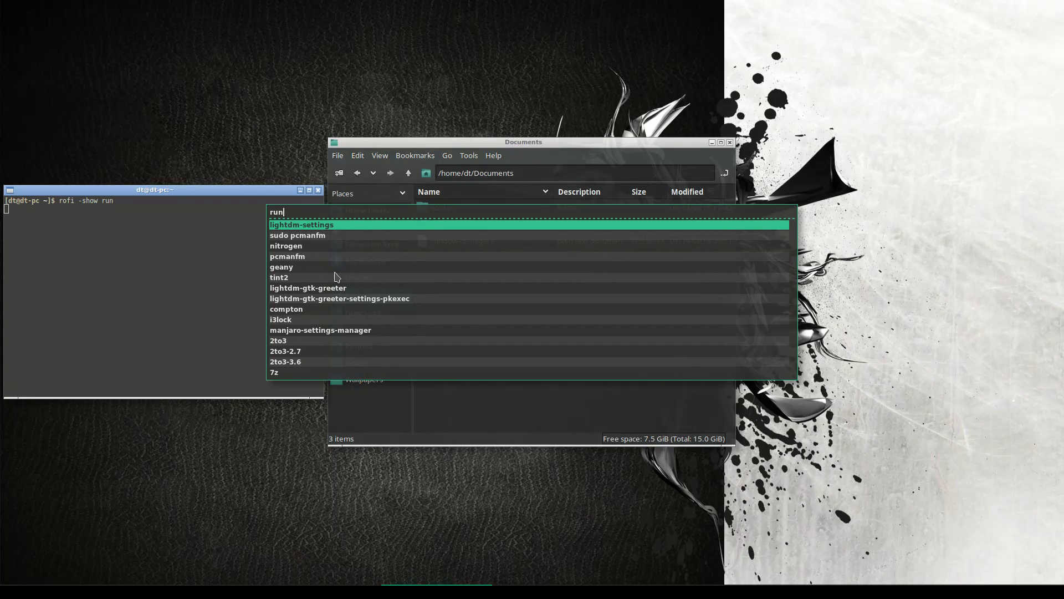
Launch tint2 from the rofi prompt and close the terminal
type("tint2")
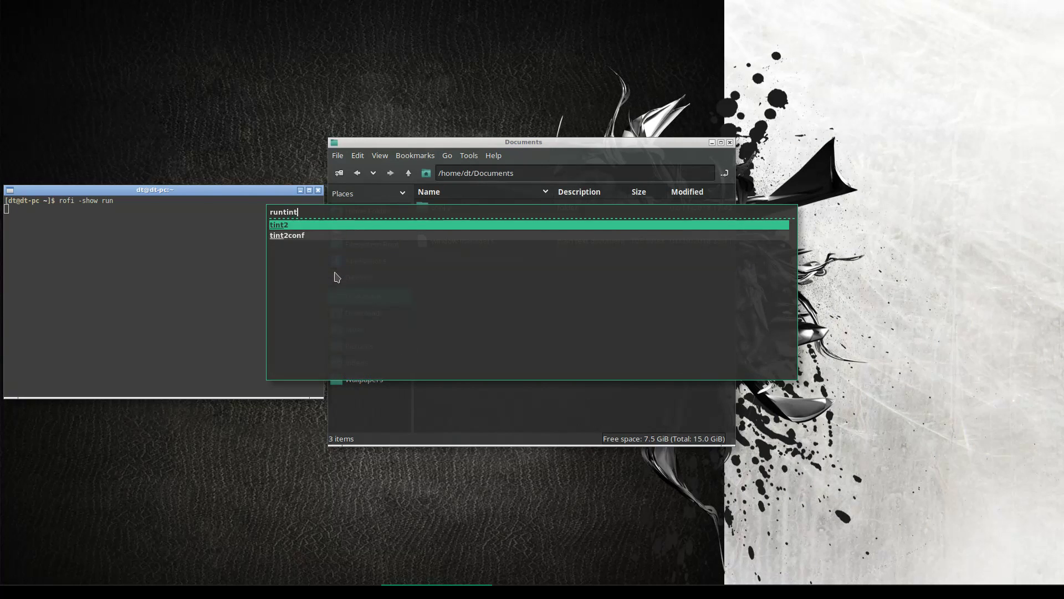
key("Return")
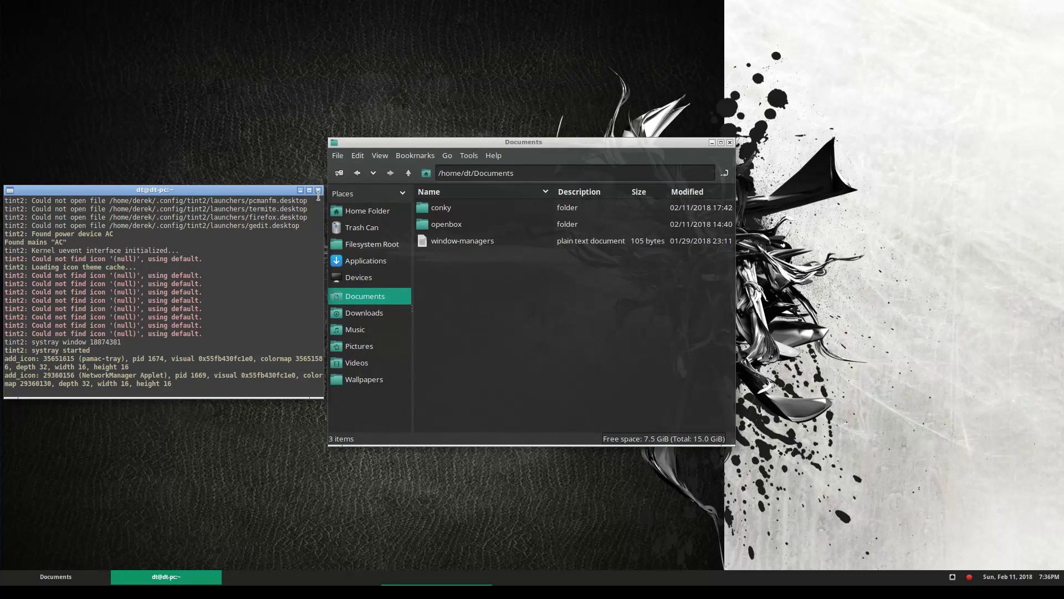
left_click(319, 190)
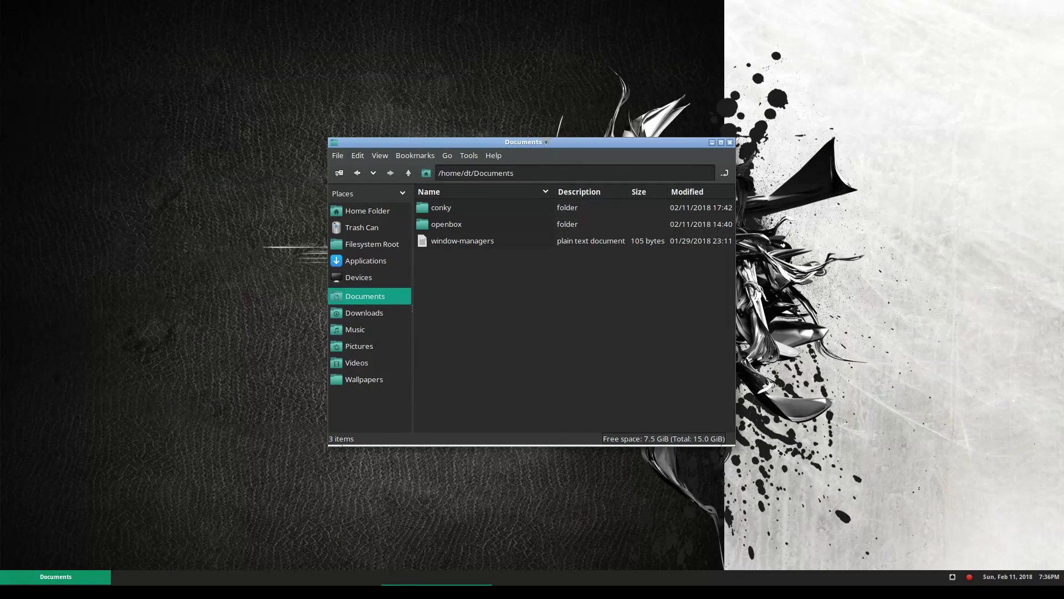
Extract dotfiles-master.zip into the Downloads folder
left_click_drag(543, 143, 250, 129)
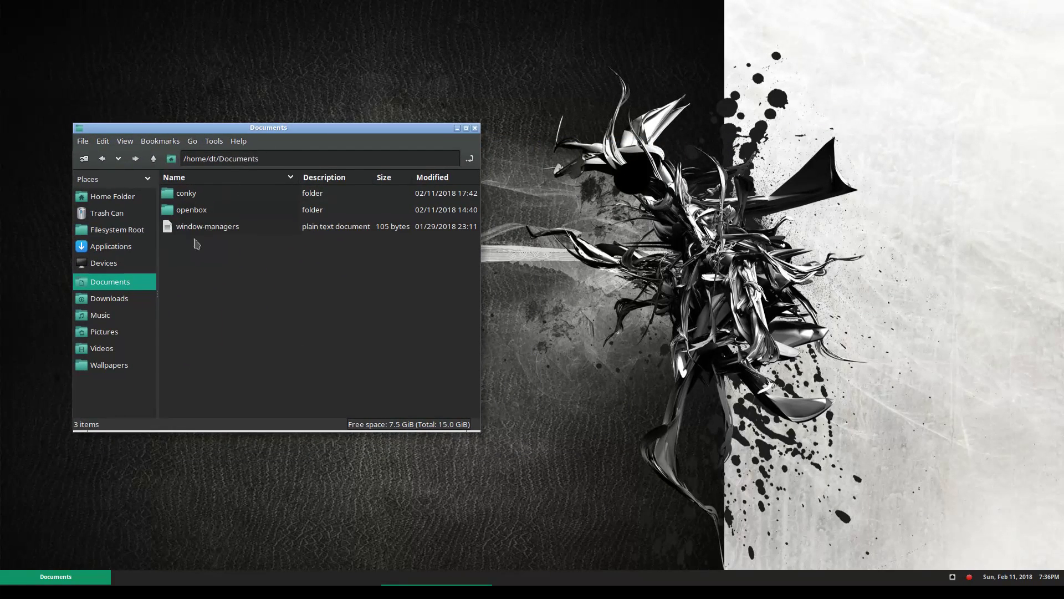
left_click(120, 299)
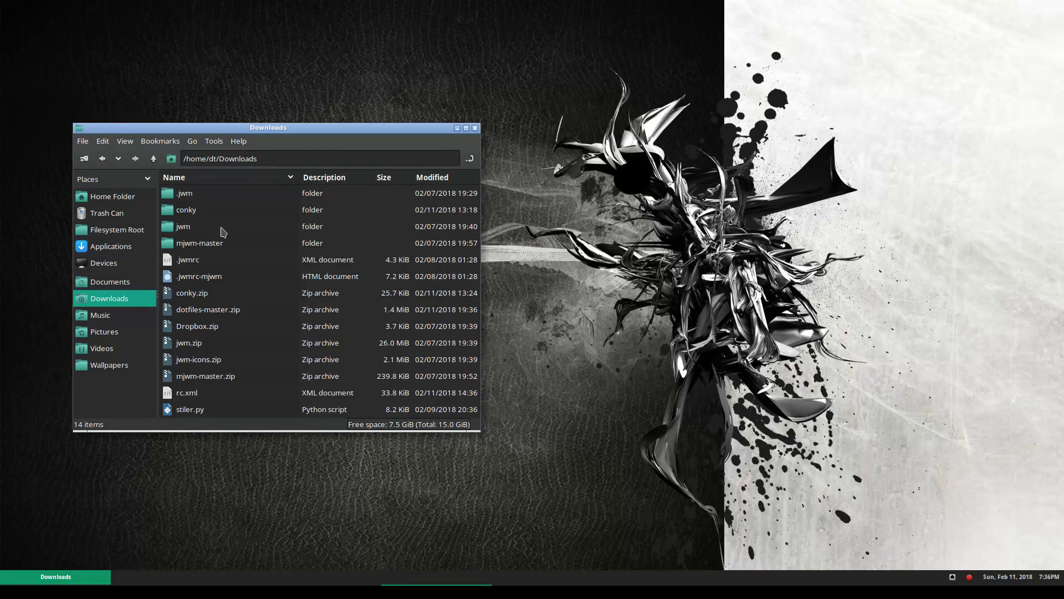
left_click(199, 311)
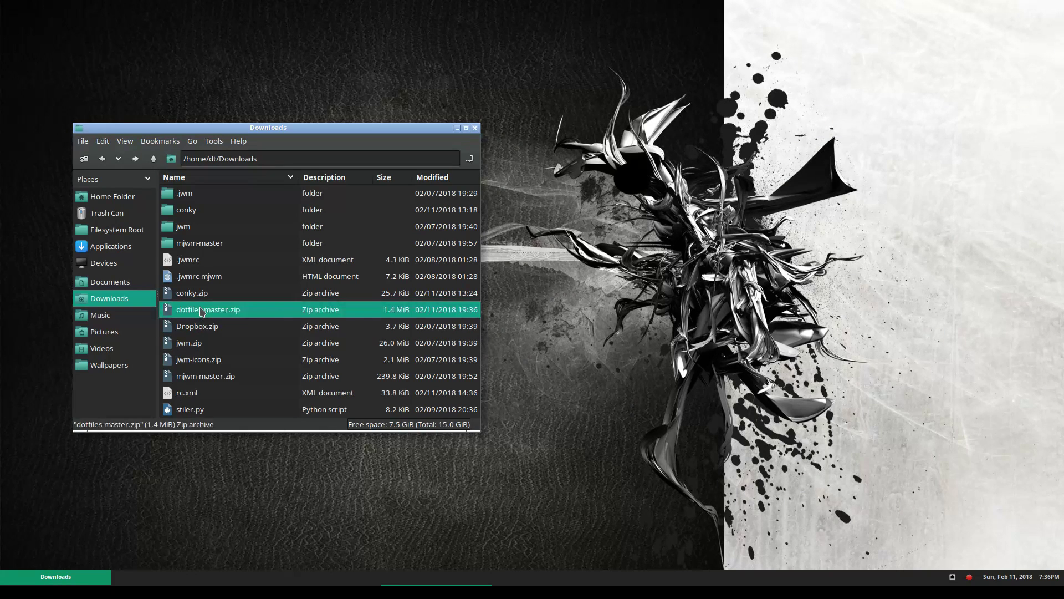
right_click(200, 309)
left_click(238, 389)
Copy the openbox folder from dotfiles-master/.config
double_click(217, 232)
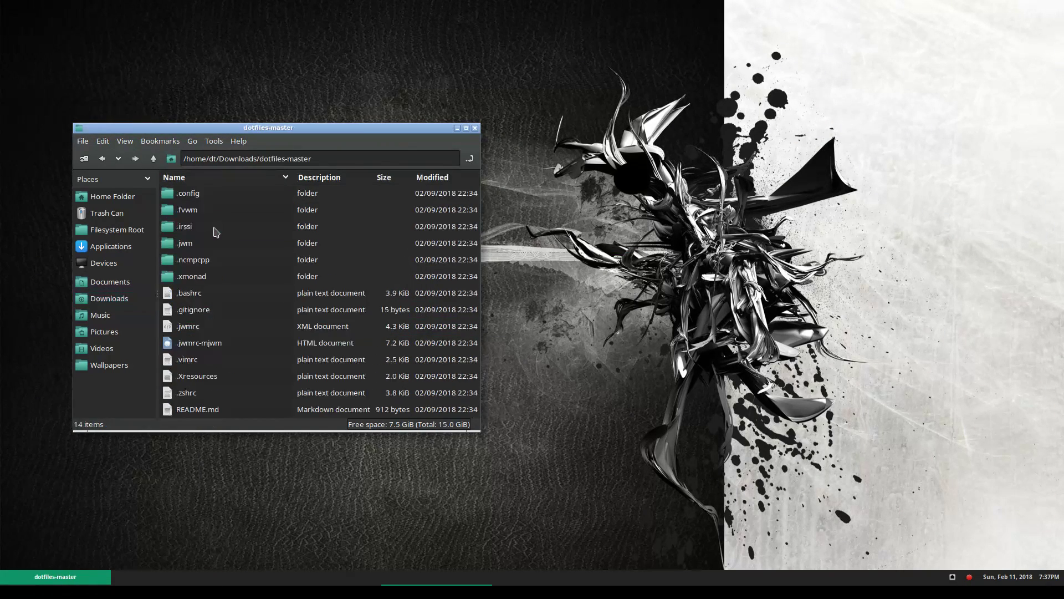
left_click_drag(244, 133, 452, 183)
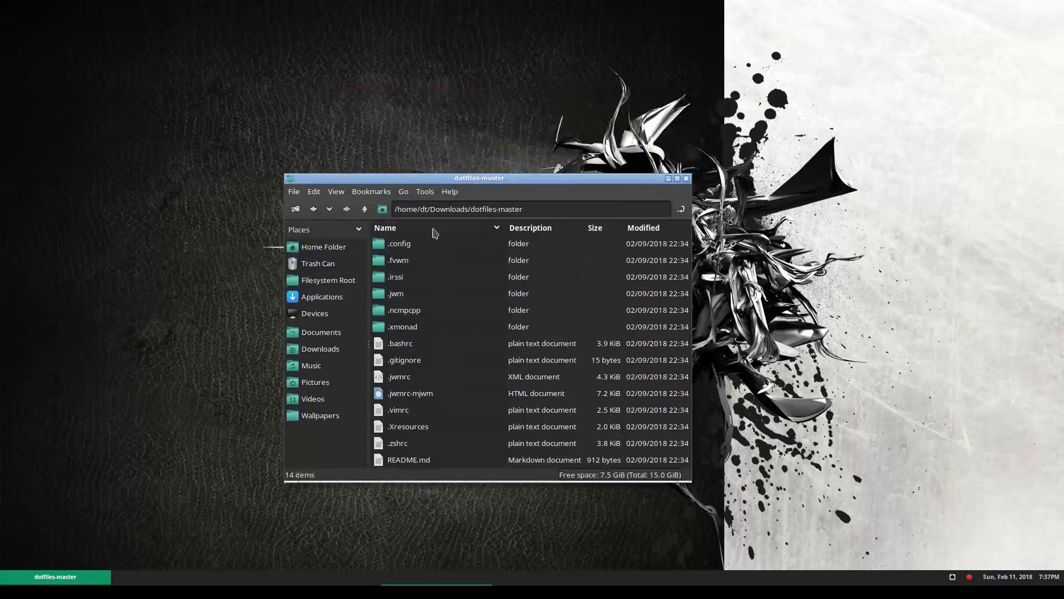
double_click(401, 249)
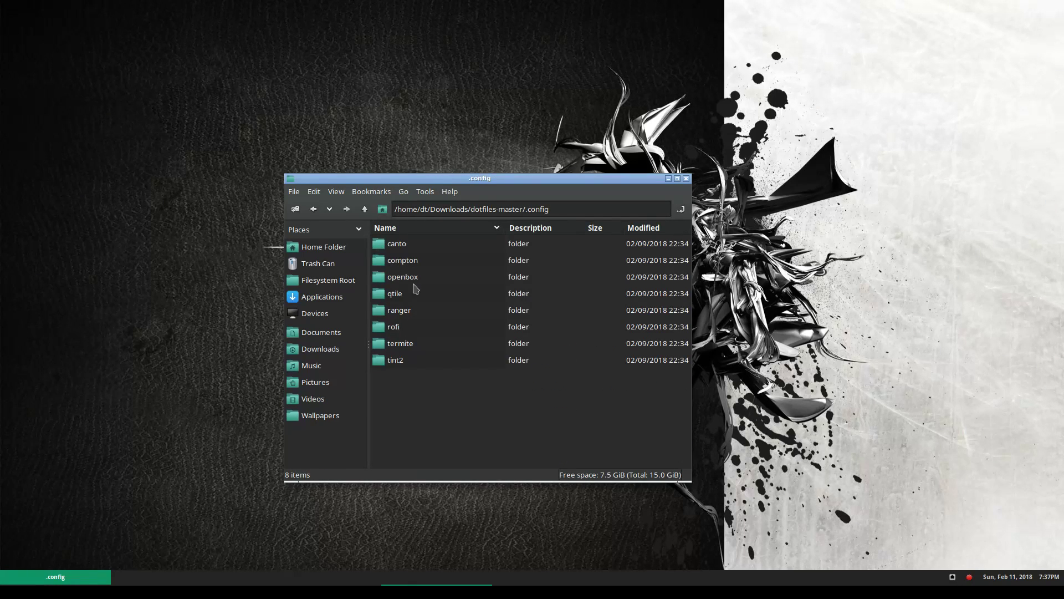
left_click(413, 281)
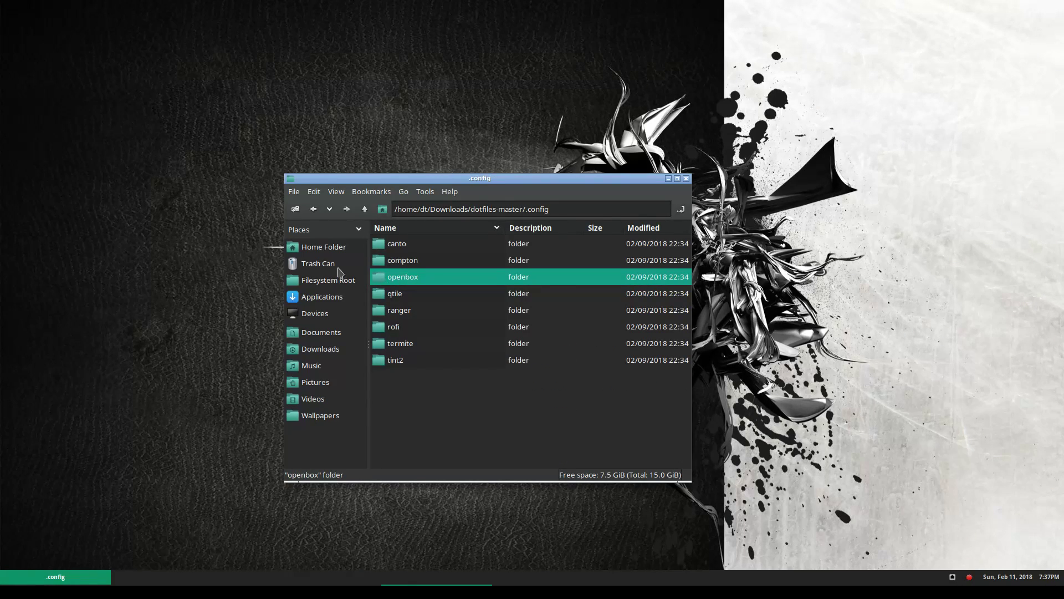
Paste openbox into ~/.config, overwriting the existing openbox configuration for all files
left_click(341, 250)
double_click(381, 266)
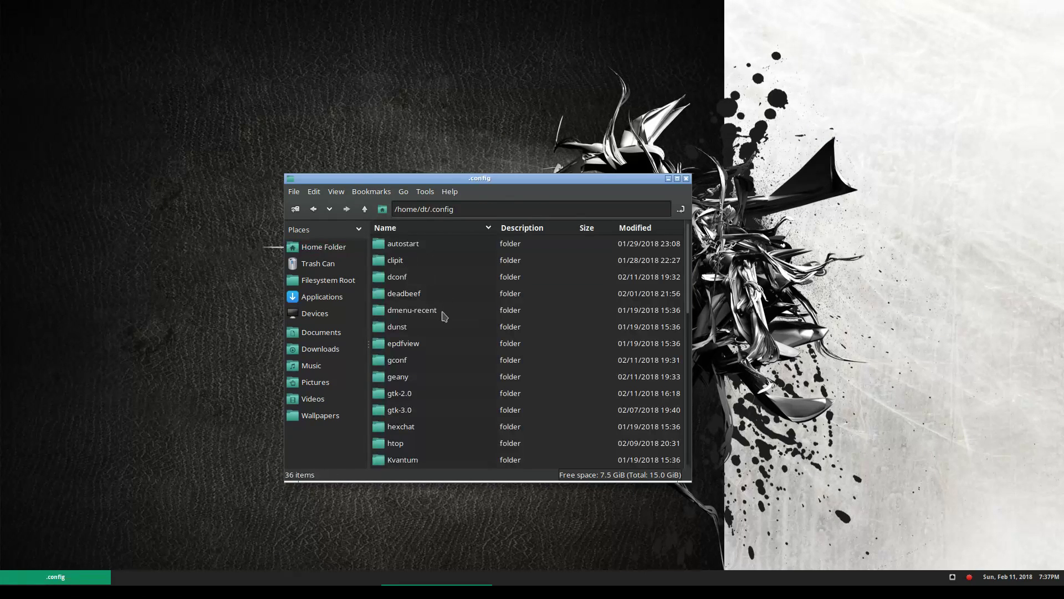
key("ctrl+v")
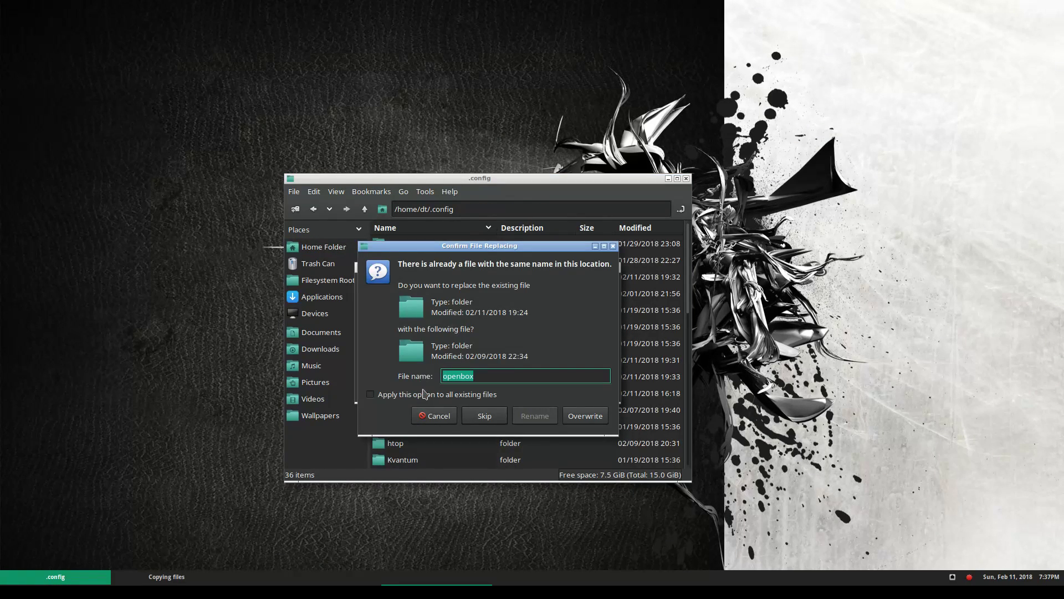
left_click(425, 395)
left_click(588, 421)
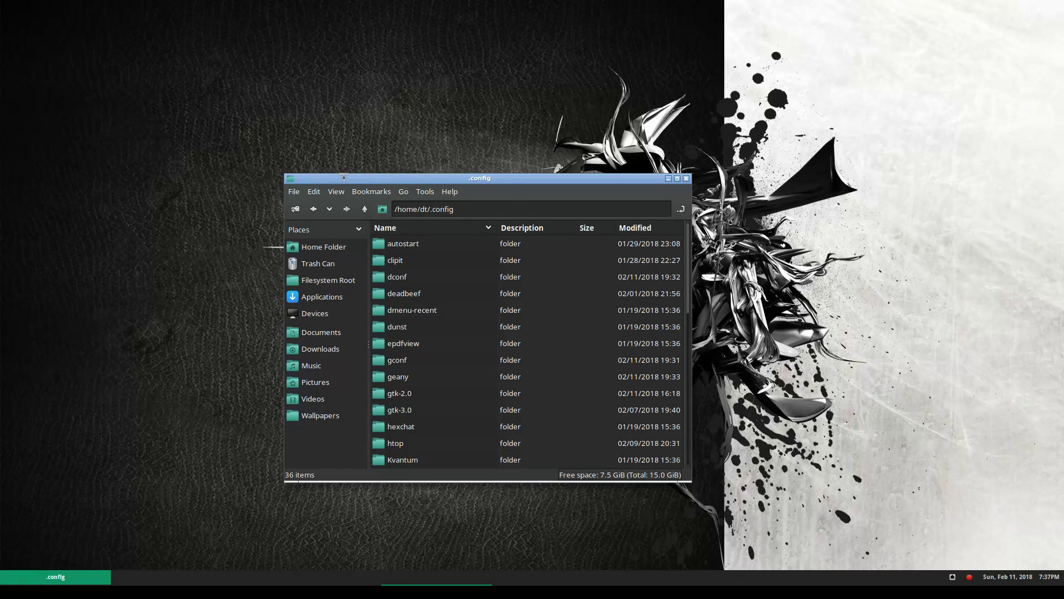
Reconfigure Openbox from the desktop menu to load the new configuration
right_click(329, 83)
mouse_move(371, 214)
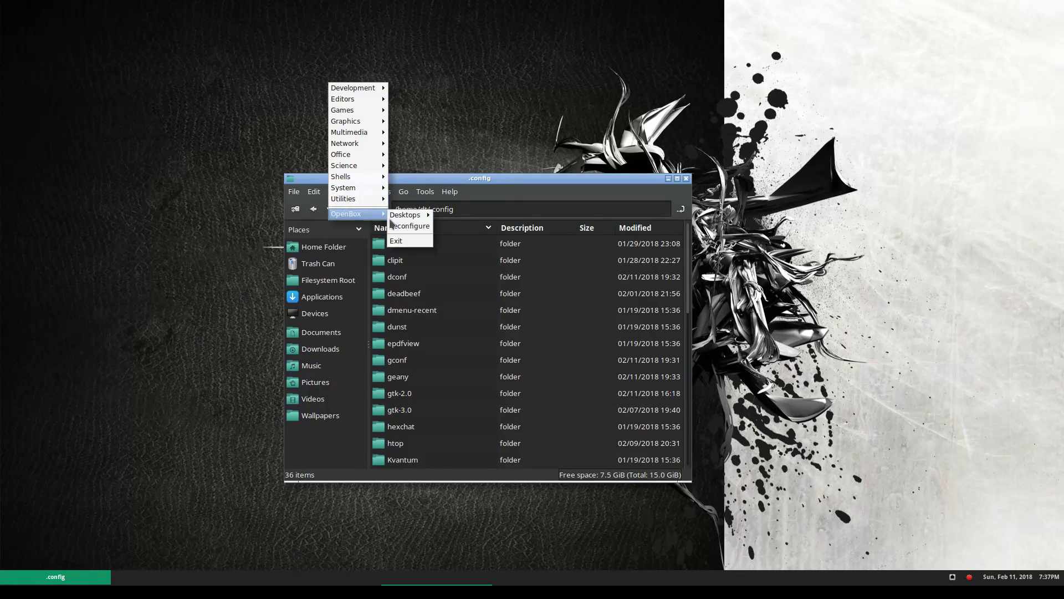
left_click(410, 226)
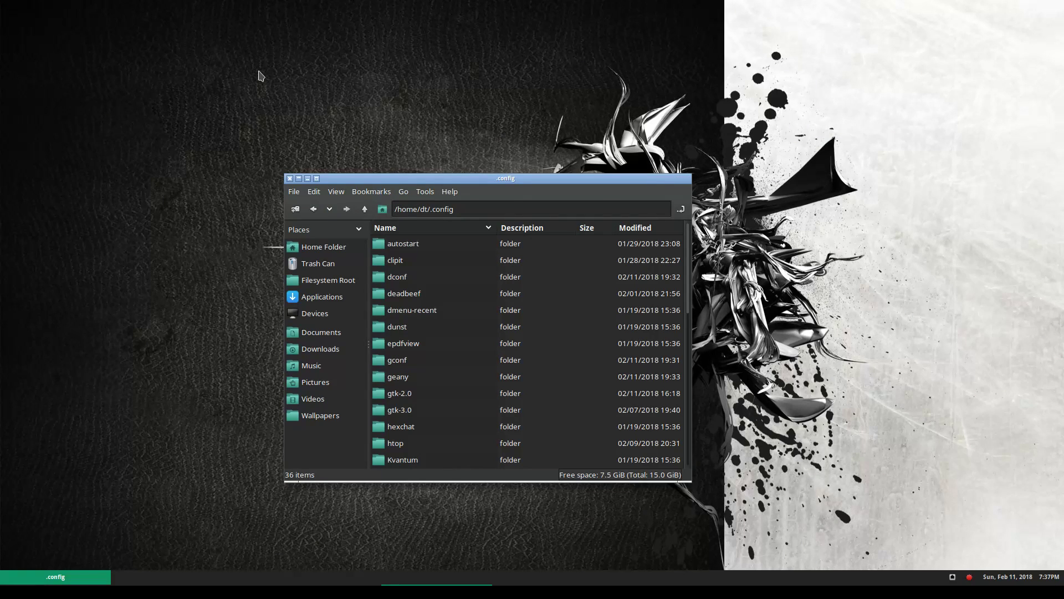
Browse the new root menu's submenus, such as Accessories and Config Files
right_click(260, 72)
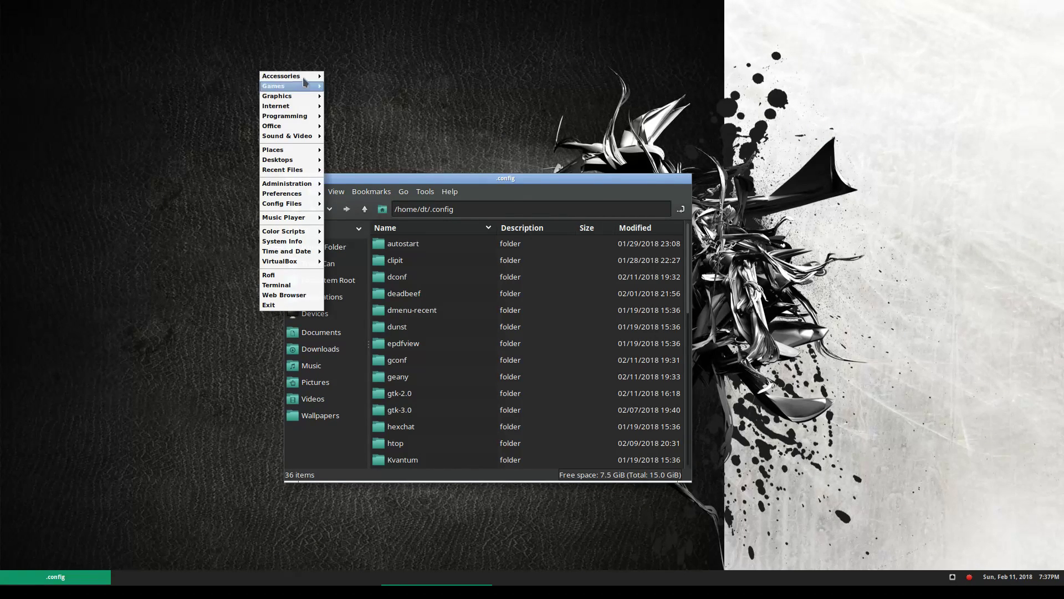
mouse_move(305, 75)
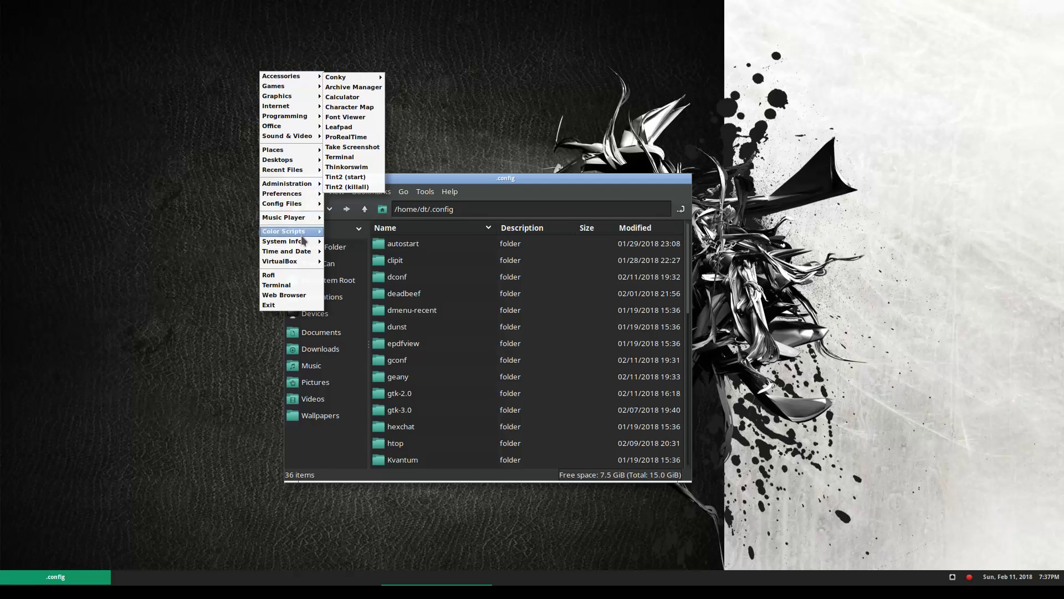
mouse_move(302, 232)
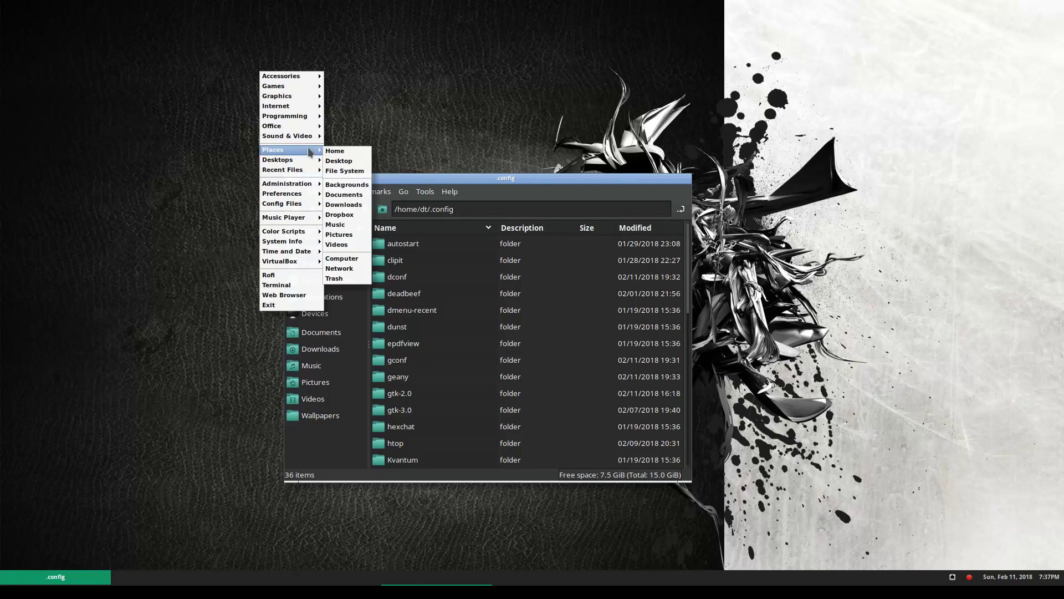
mouse_move(312, 127)
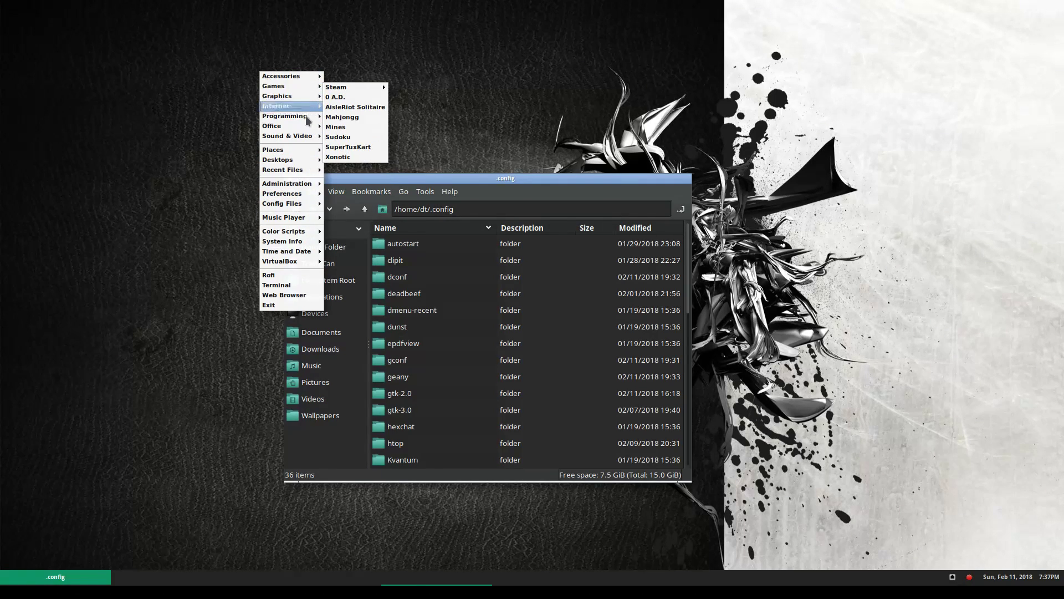
mouse_move(304, 206)
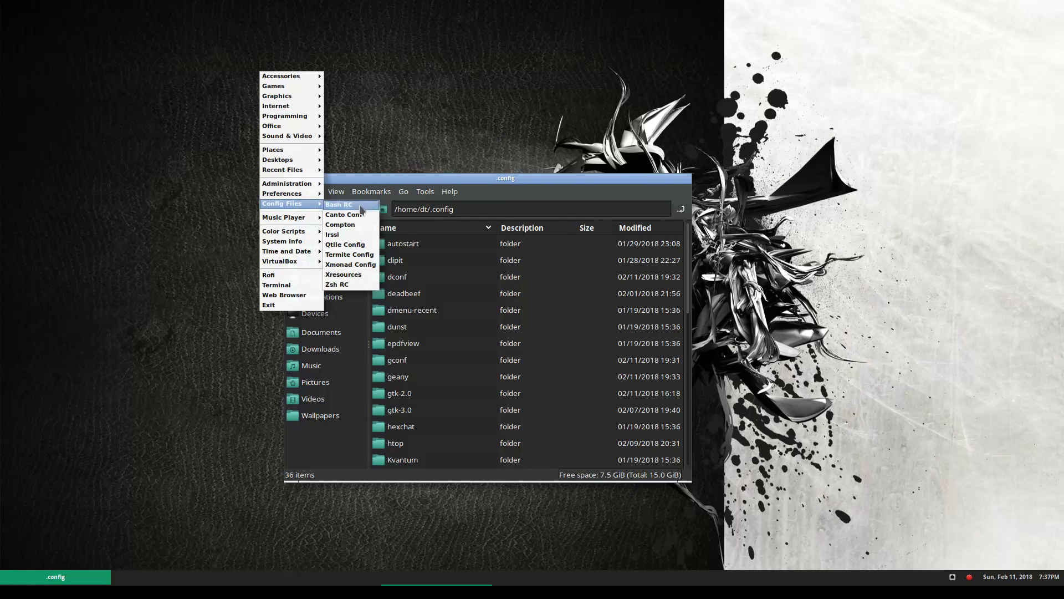
mouse_move(312, 256)
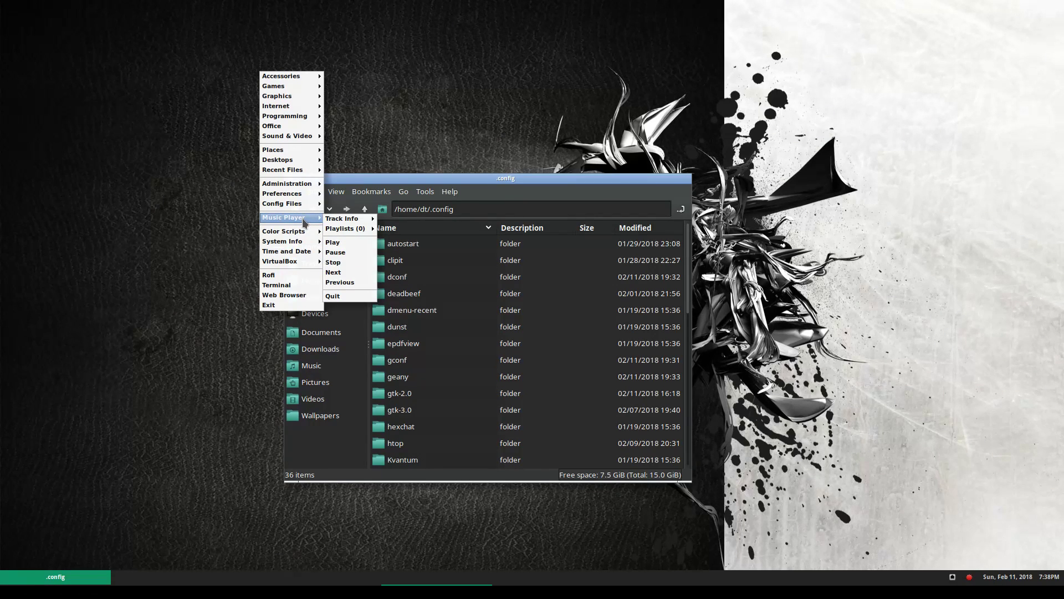
Launch the DeaDBeeF music player from the menu, then close it
mouse_move(341, 227)
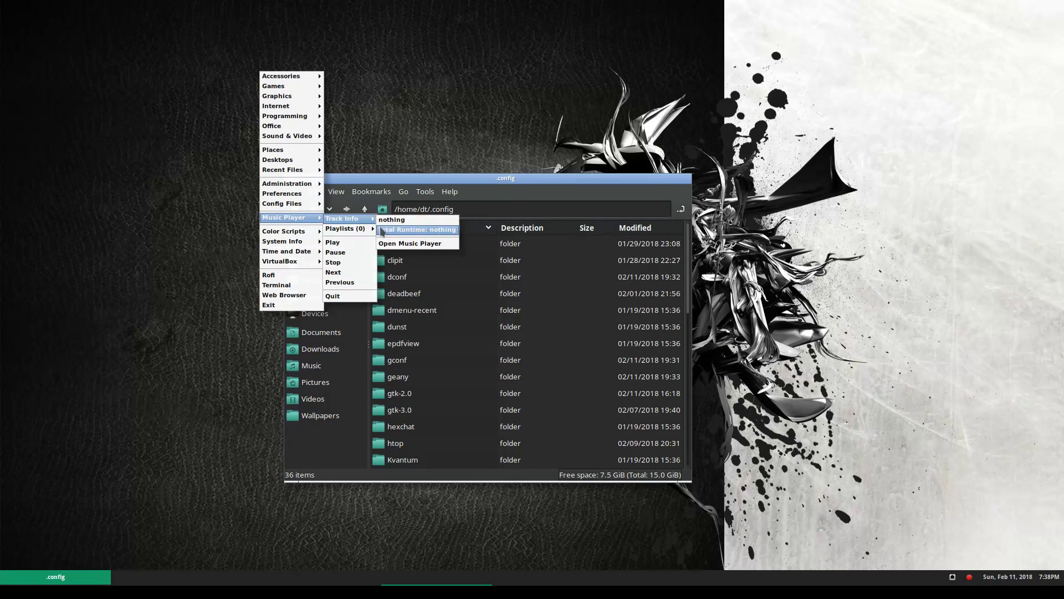
left_click(437, 244)
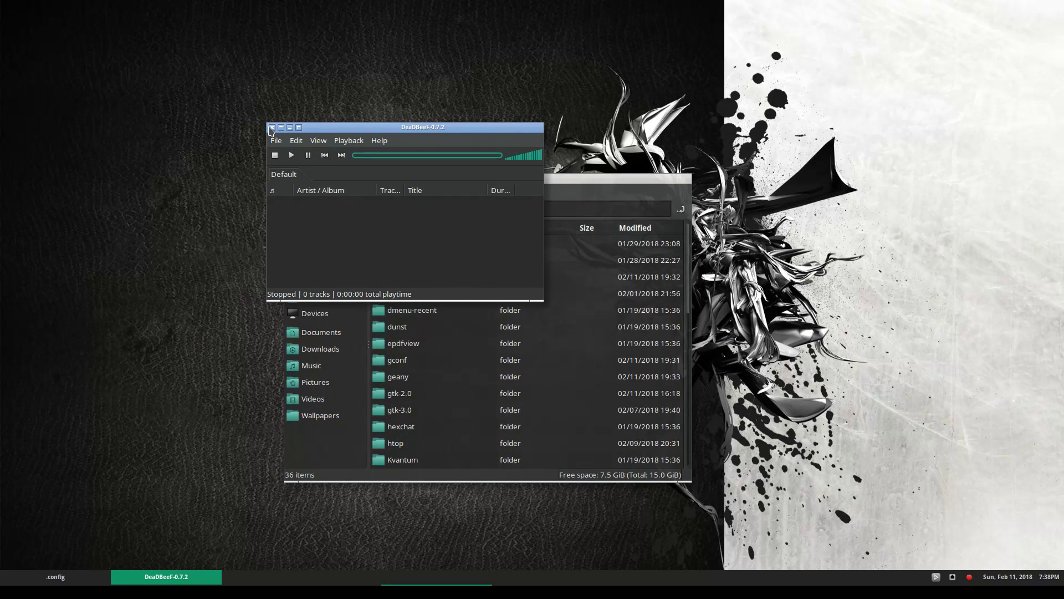
left_click(271, 128)
Browse the root menu's Games, Desktops and Color Scripts entries, then show Firefox's live chat
right_click(271, 127)
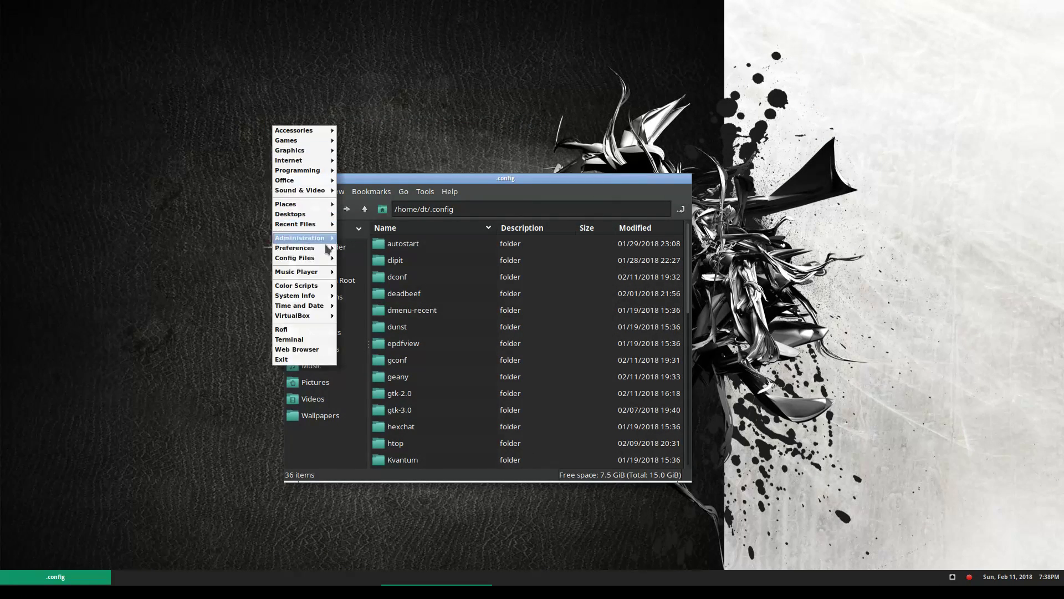
mouse_move(331, 274)
mouse_move(373, 276)
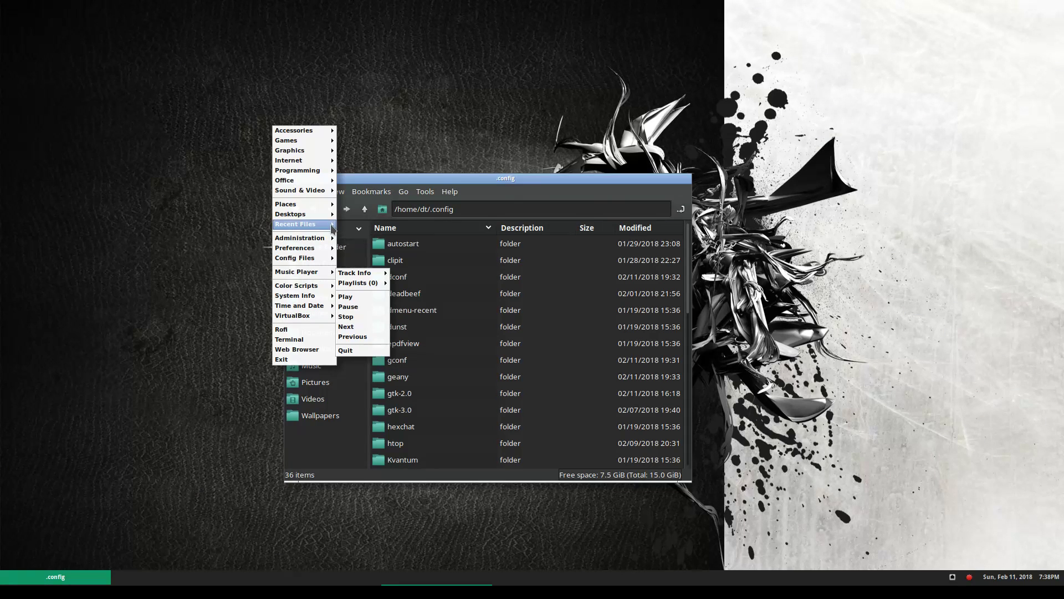
mouse_move(333, 228)
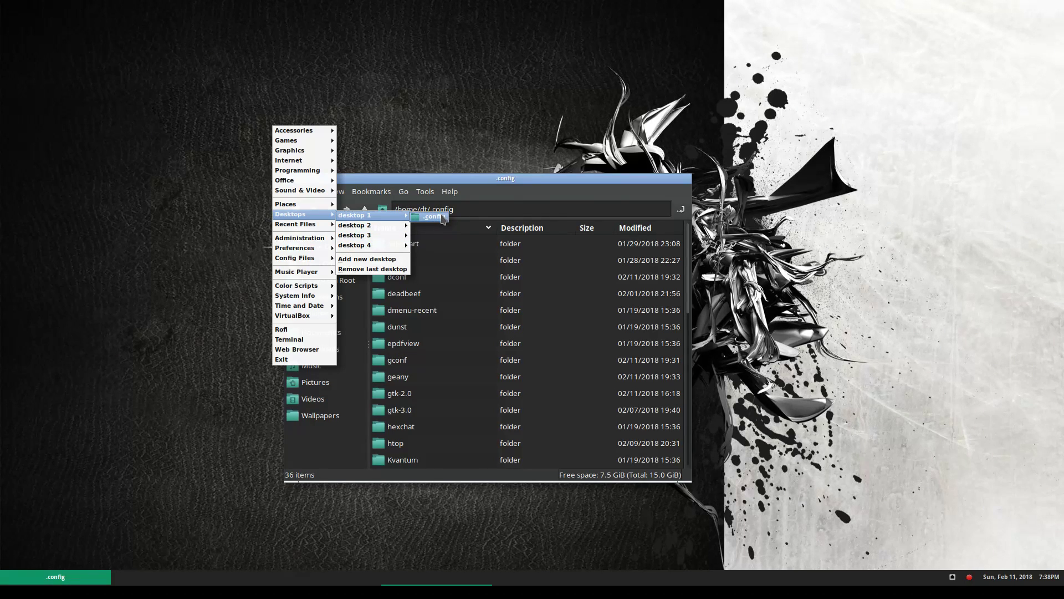
mouse_move(382, 227)
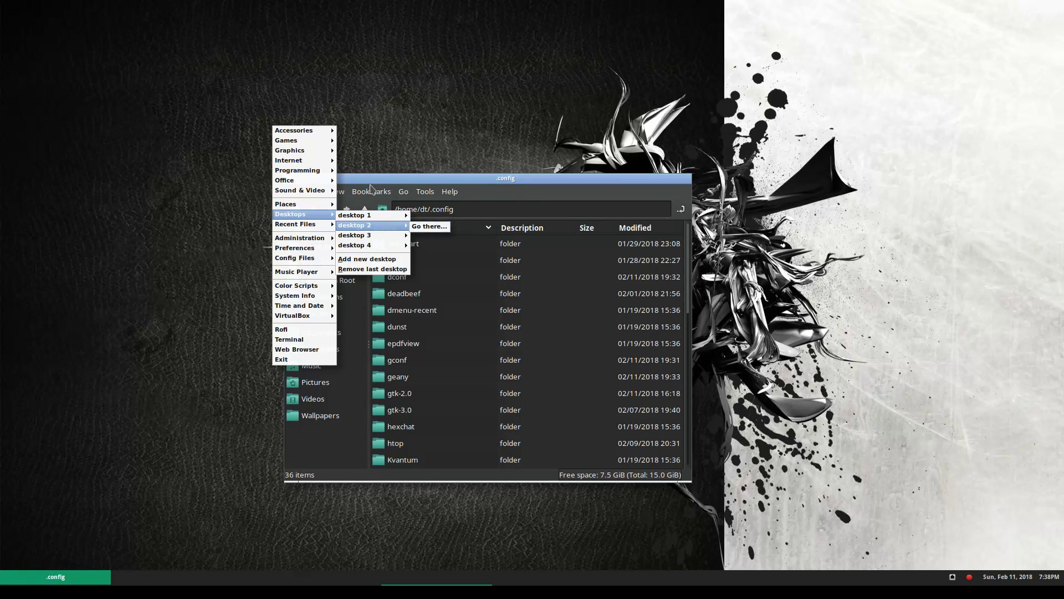
mouse_move(332, 141)
mouse_move(368, 145)
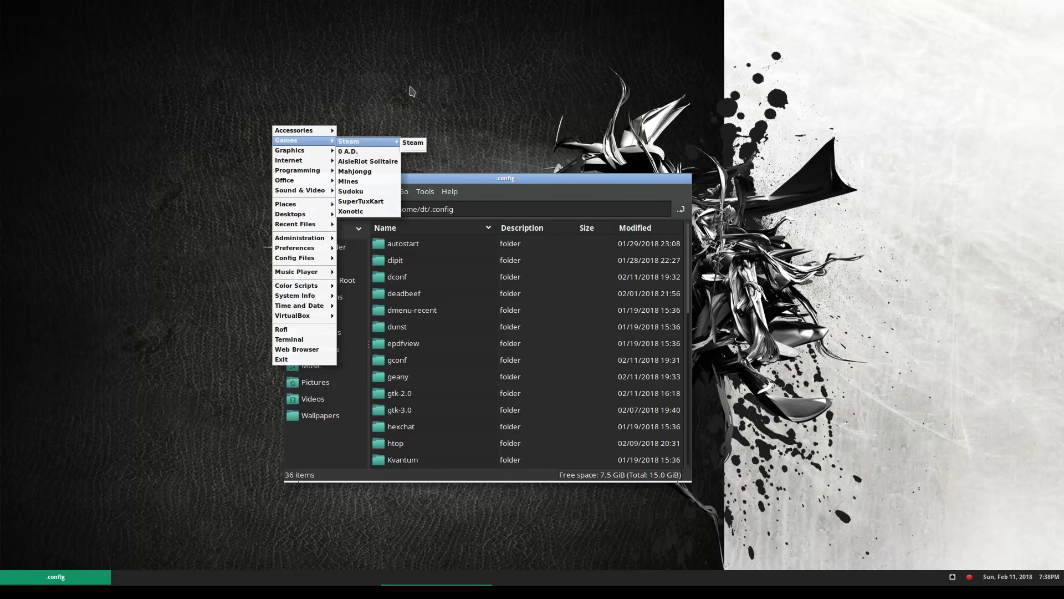
left_click(397, 78)
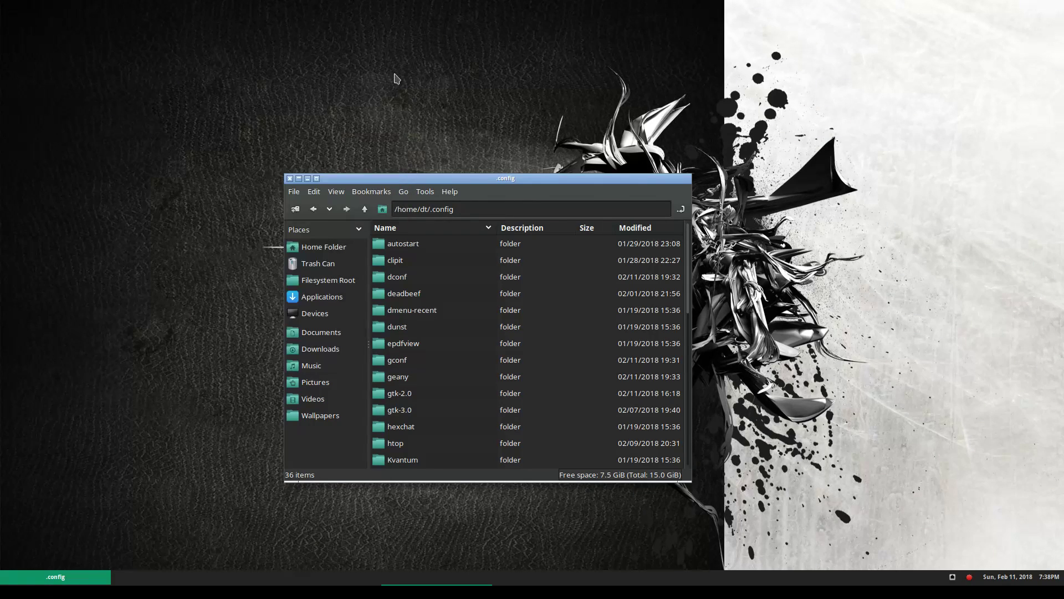
left_click(319, 591)
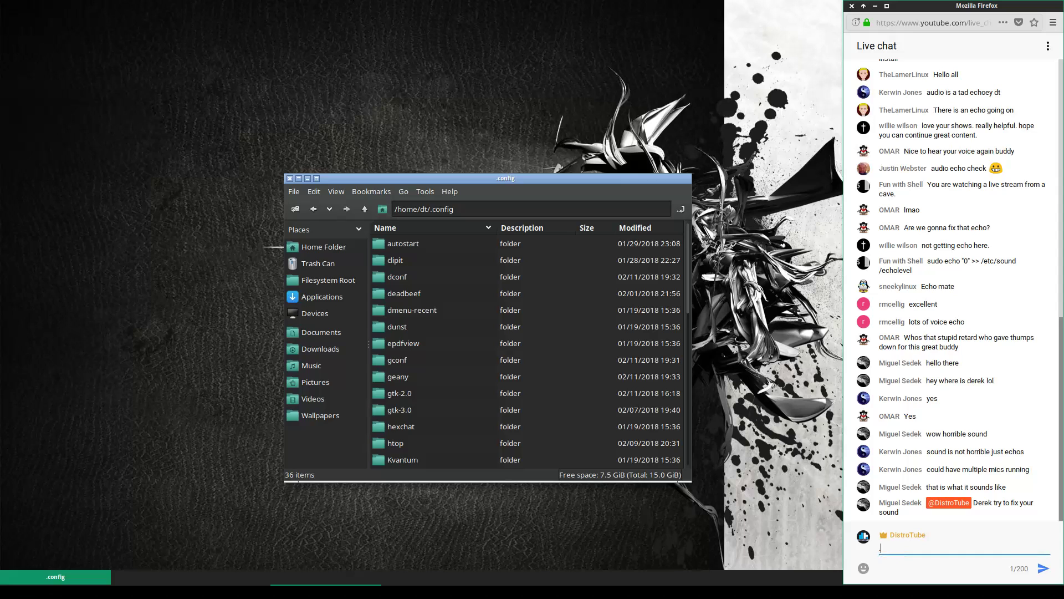
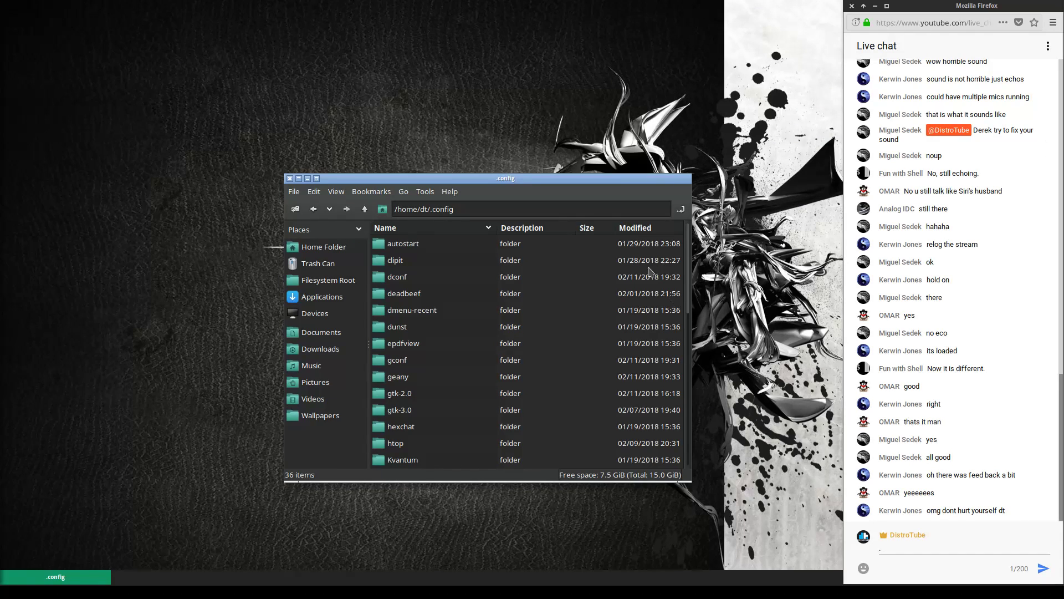
Find and select compton.conf in Downloads/dotfiles-master/.config/compton for copying
left_click_drag(580, 178, 422, 164)
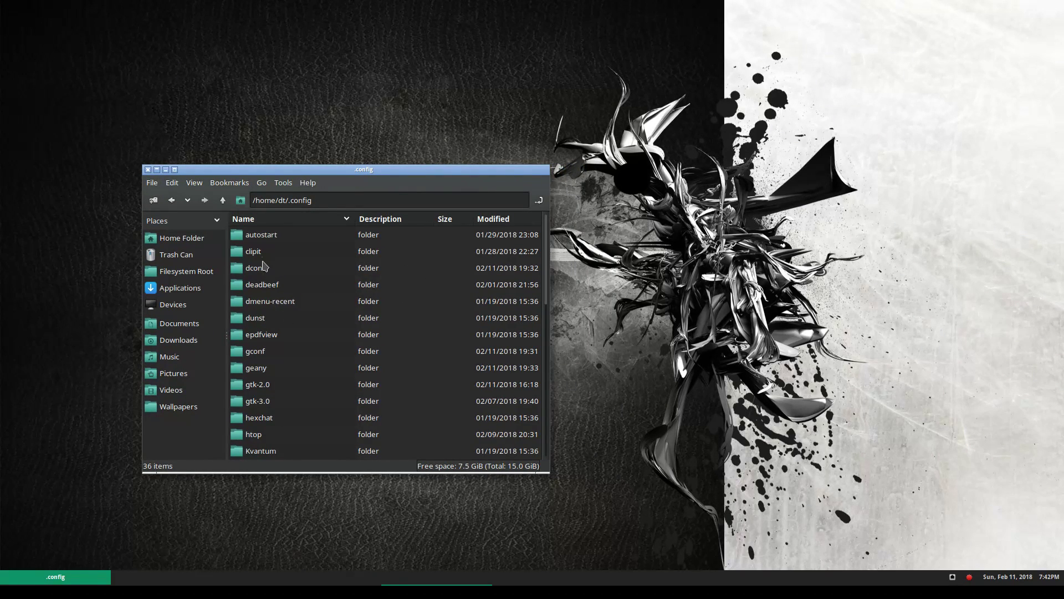
scroll(292, 262, "down", 2)
scroll(292, 263, "up", 2)
left_click(189, 324)
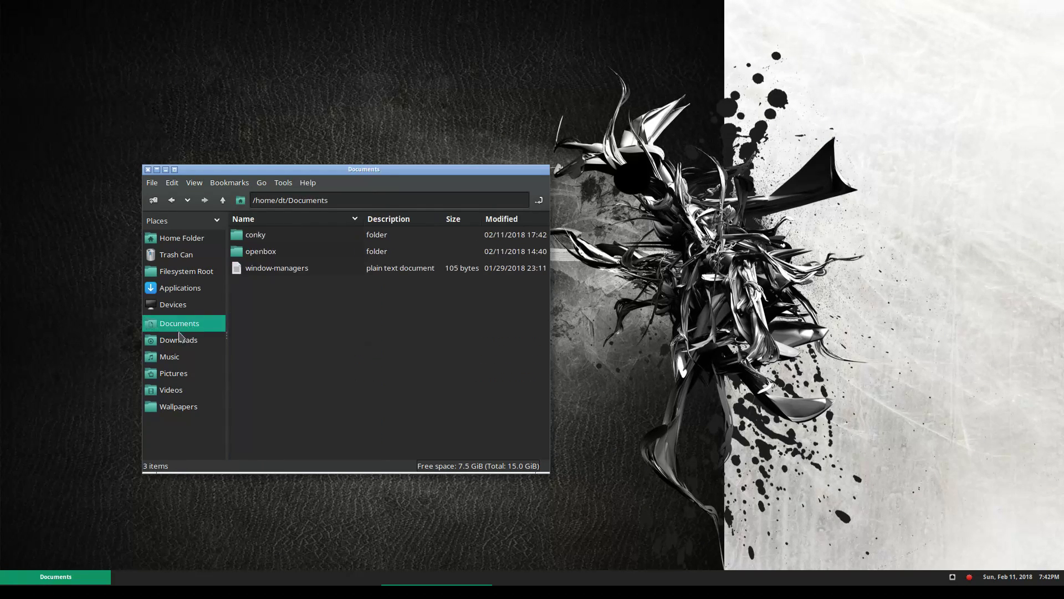
left_click(183, 340)
double_click(280, 271)
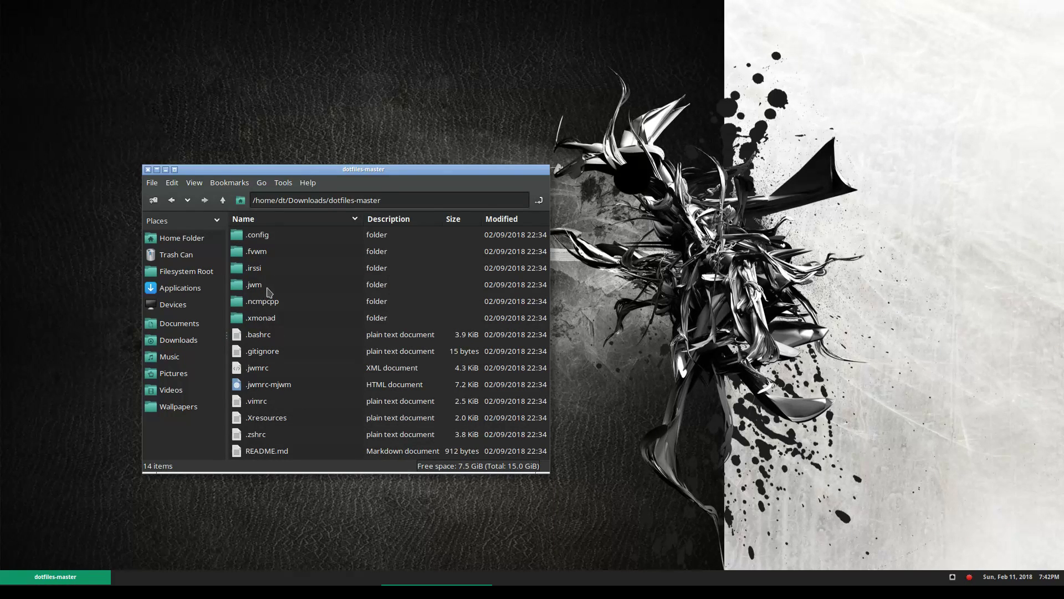
double_click(280, 236)
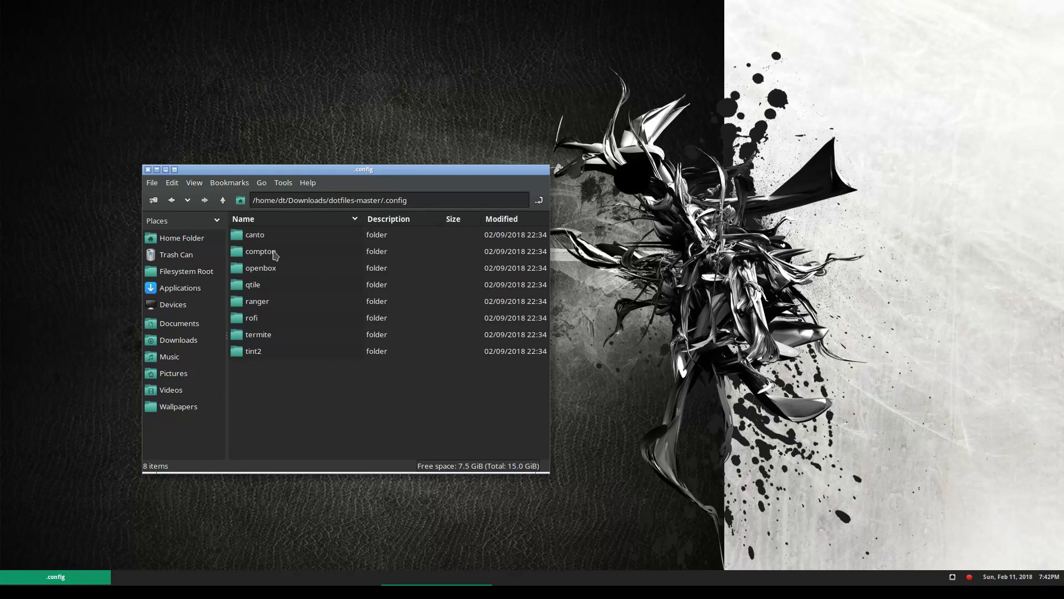
double_click(279, 252)
left_click(283, 239)
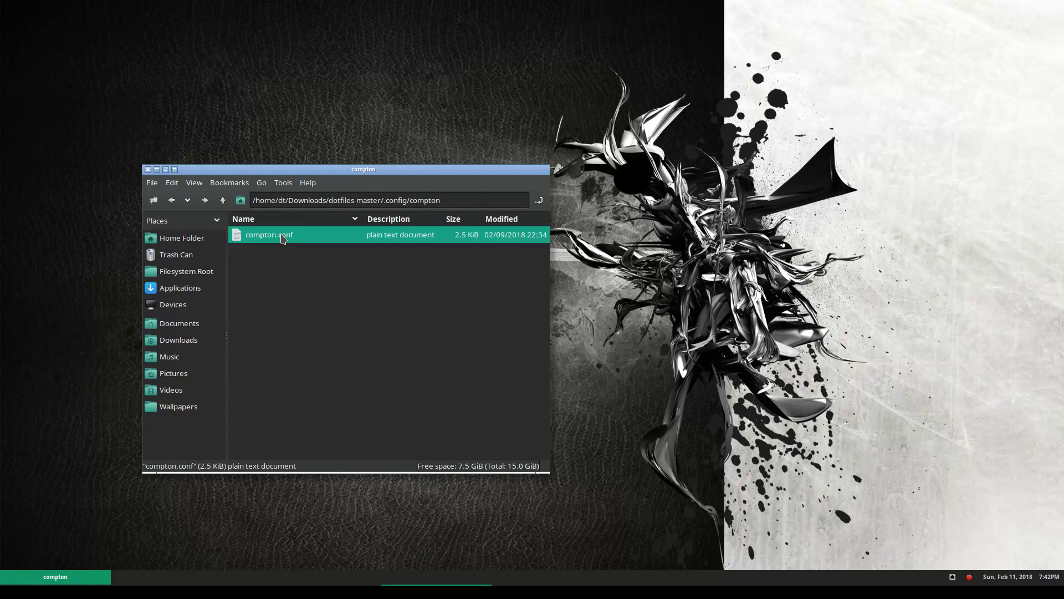
Create a new compton folder in ~/.config and paste compton.conf into it
left_click(223, 200)
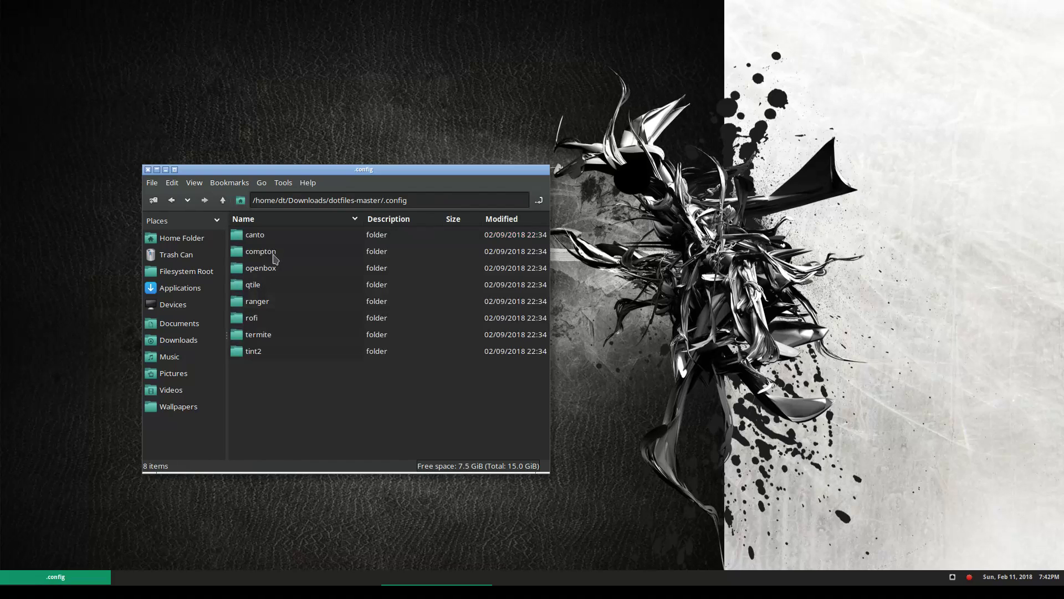
left_click(223, 200)
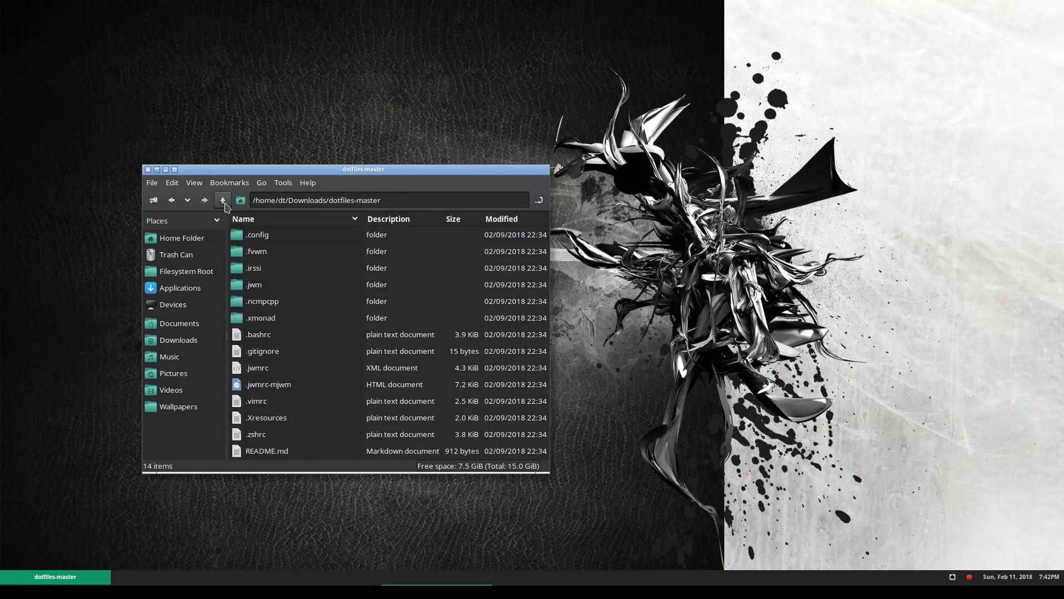
left_click(206, 238)
double_click(273, 251)
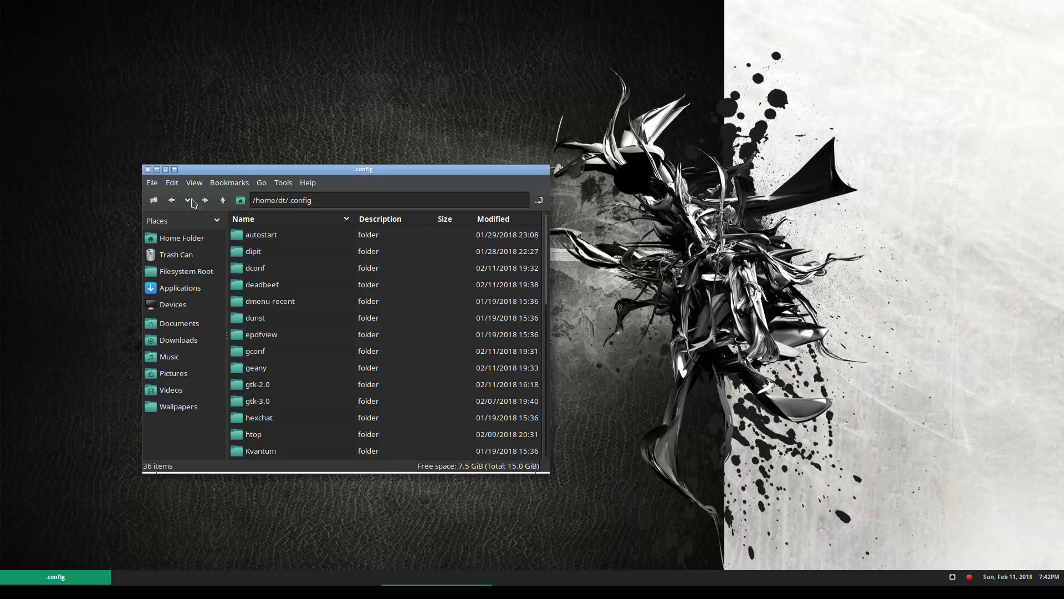
mouse_move(216, 232)
left_click(313, 234)
type("compton")
key("Return")
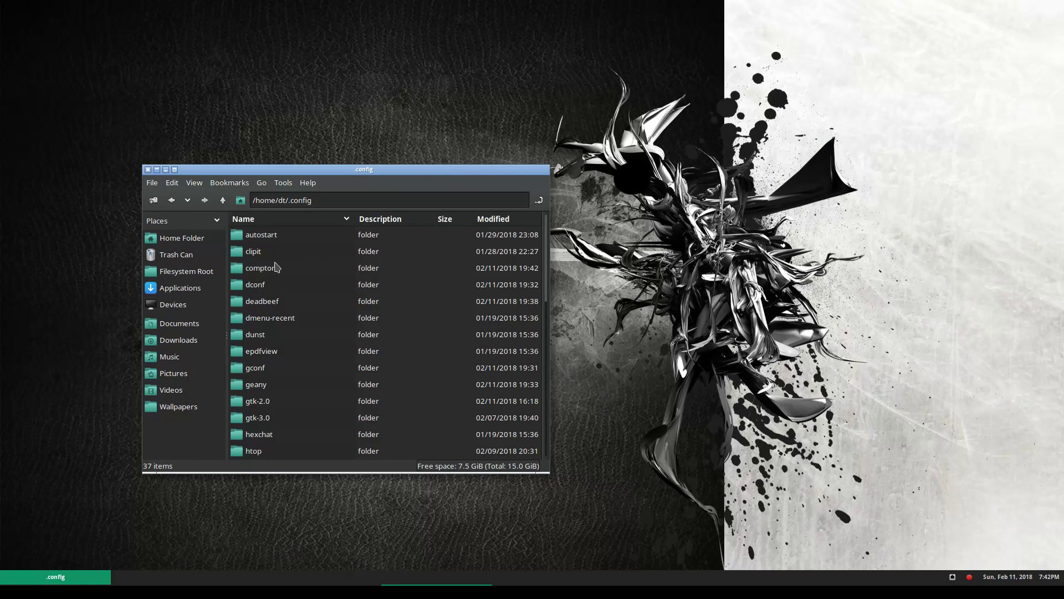
double_click(270, 268)
key("ctrl+v")
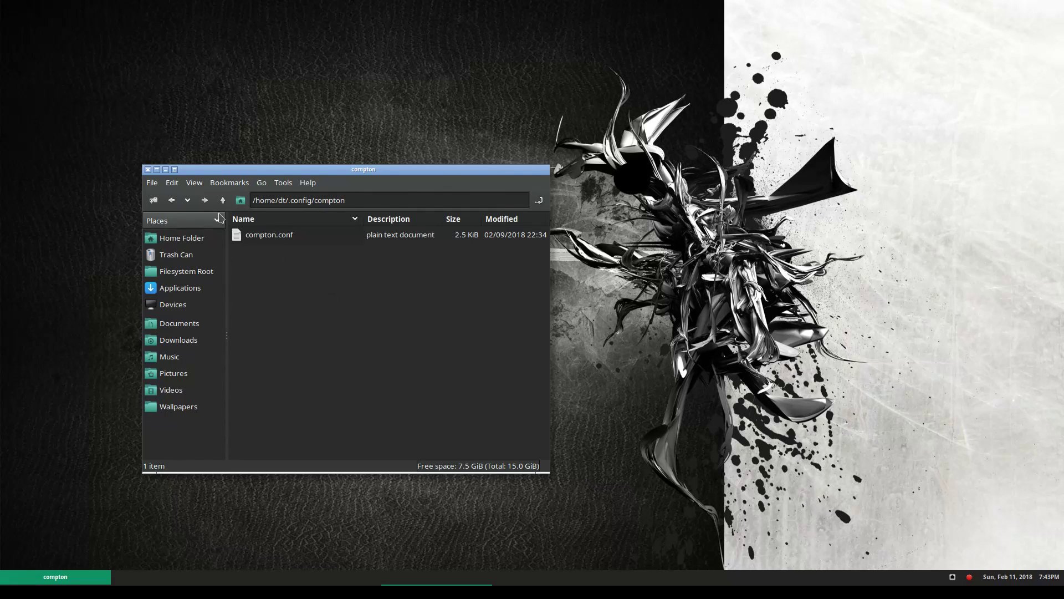
Exit the Openbox session from the root menu and log back in with the password
right_click(406, 89)
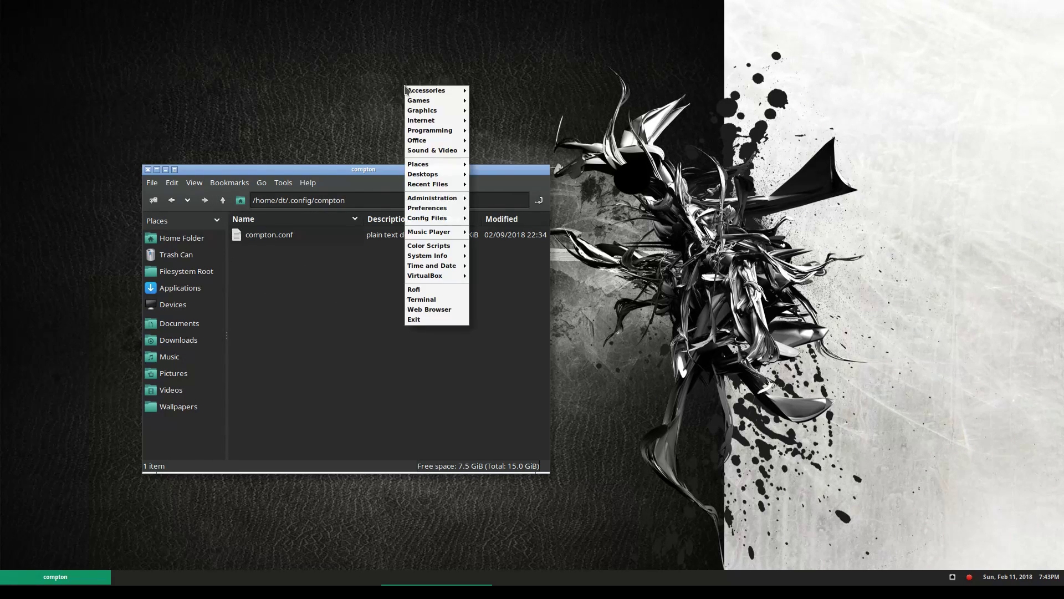
left_click(448, 323)
left_click(579, 292)
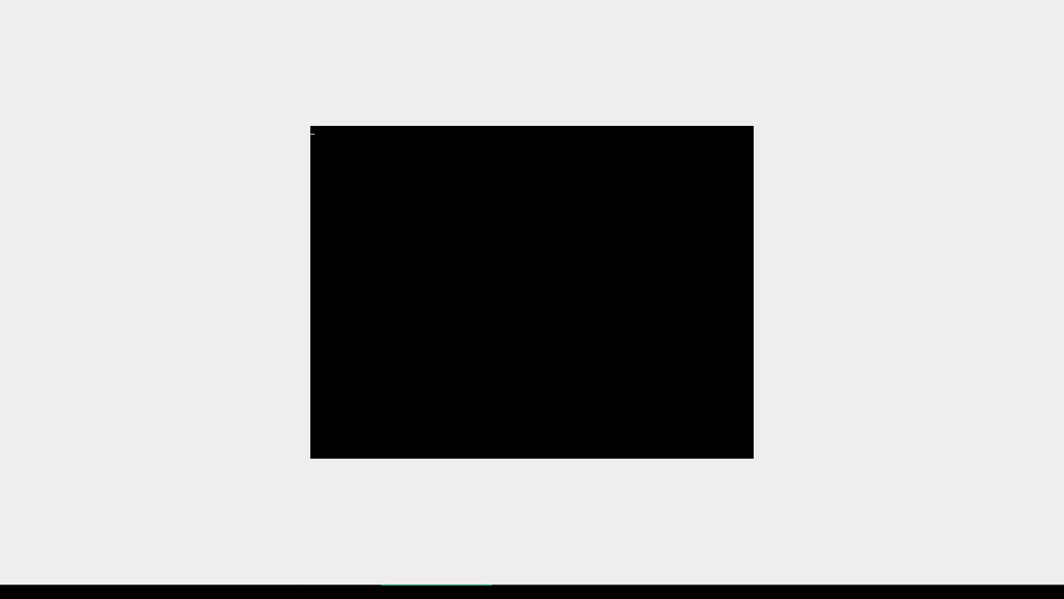
type("••")
key("Return")
Open and close the rofi run launcher, then bring up the desktop root menu
key("alt+F2")
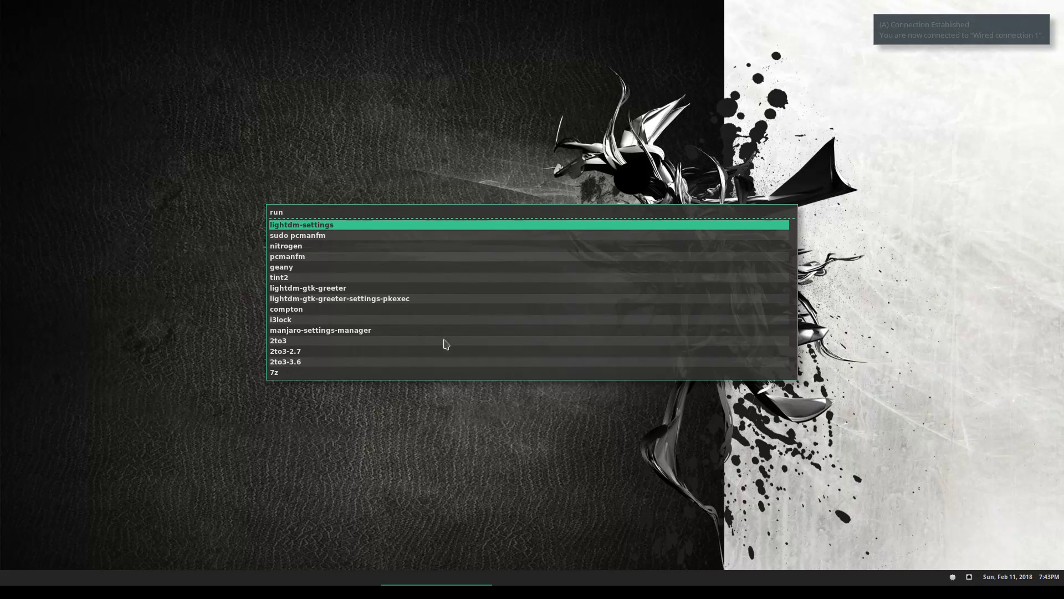
key("Escape")
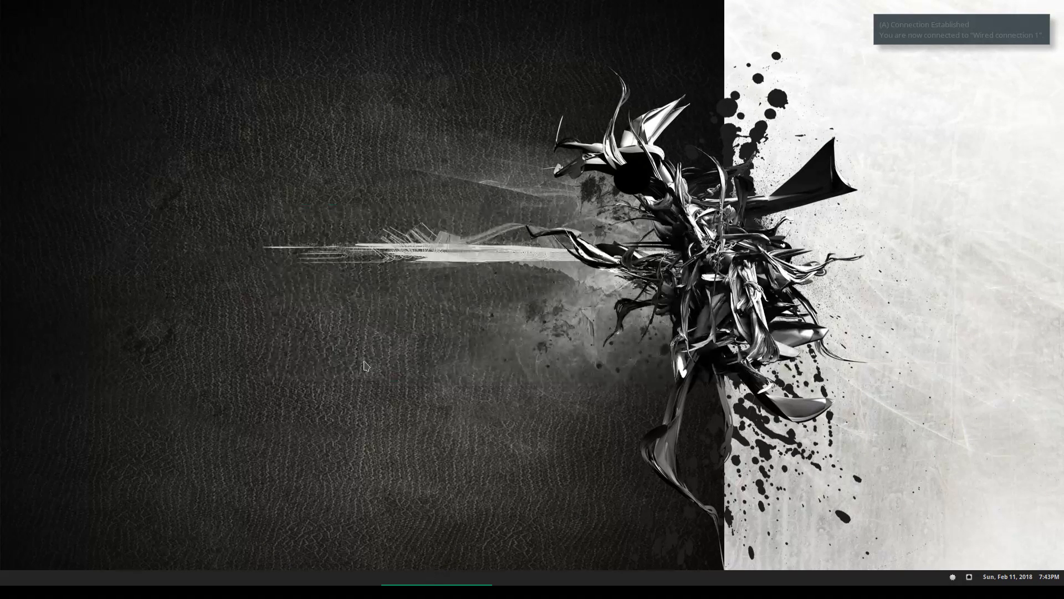
right_click(298, 237)
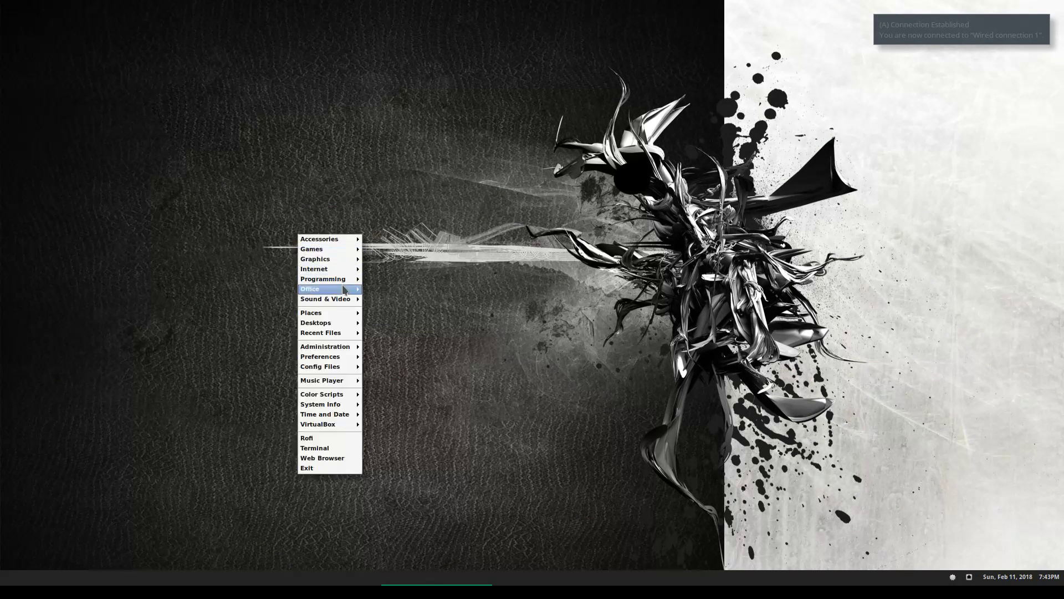
Open a file manager on the home folder and position it at upper left-centre
left_click(373, 314)
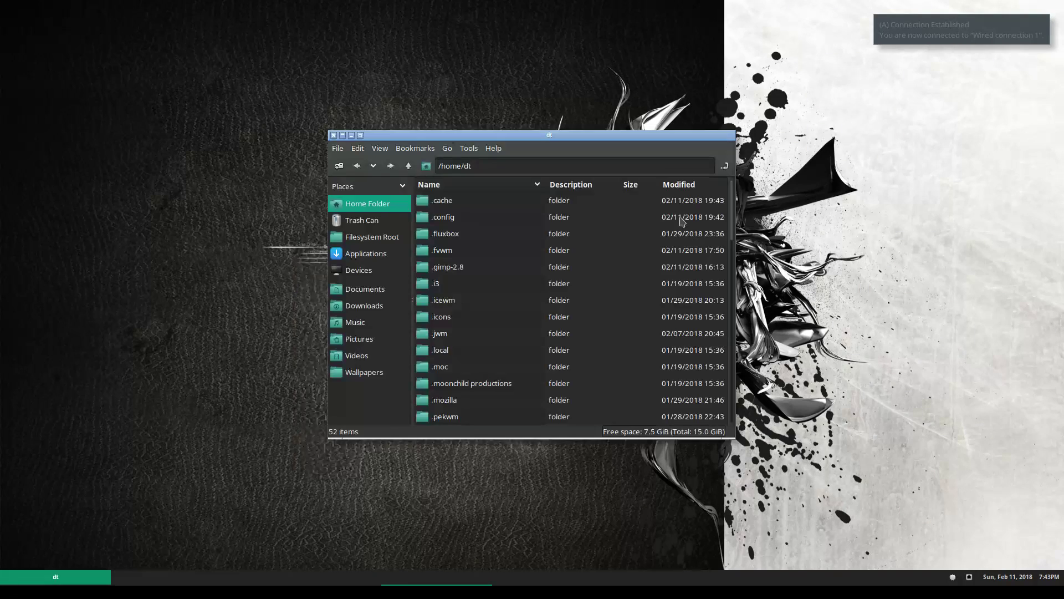
left_click_drag(711, 134, 914, 98)
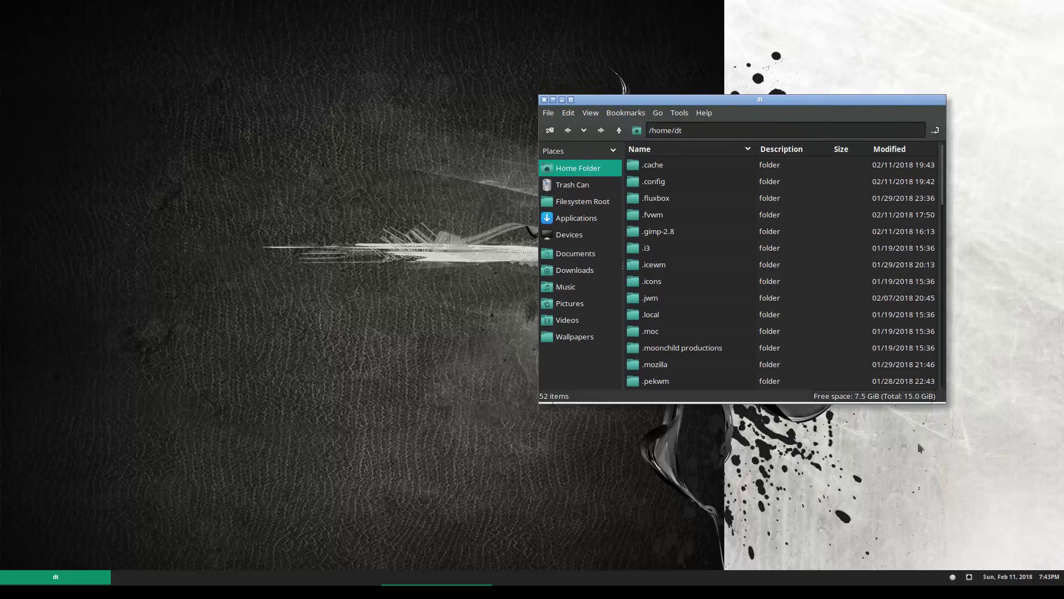
right_click(847, 40)
mouse_move(871, 48)
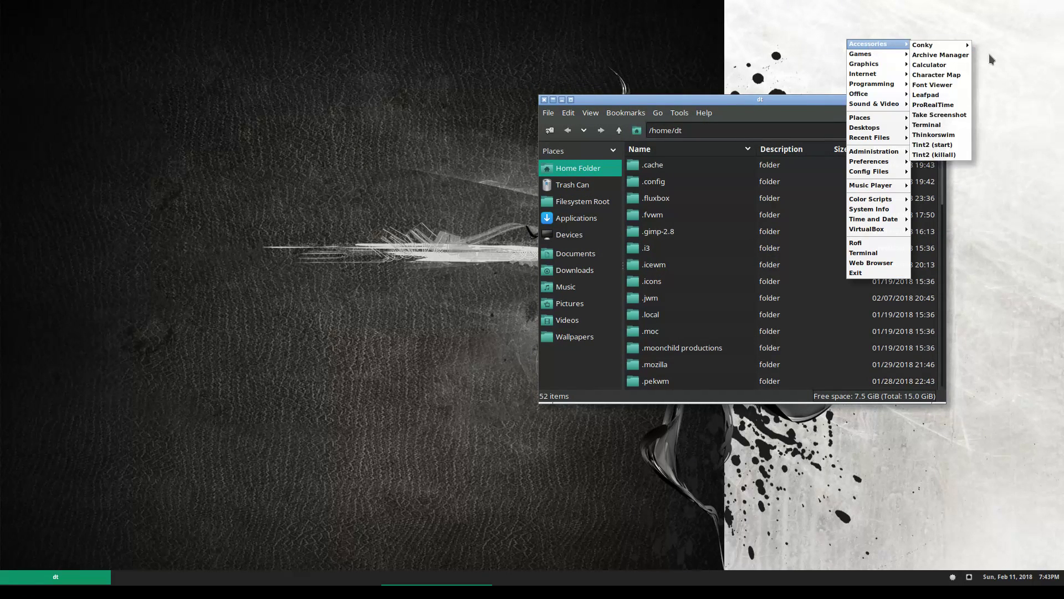
mouse_move(925, 46)
left_click_drag(770, 102, 405, 162)
left_click(485, 579)
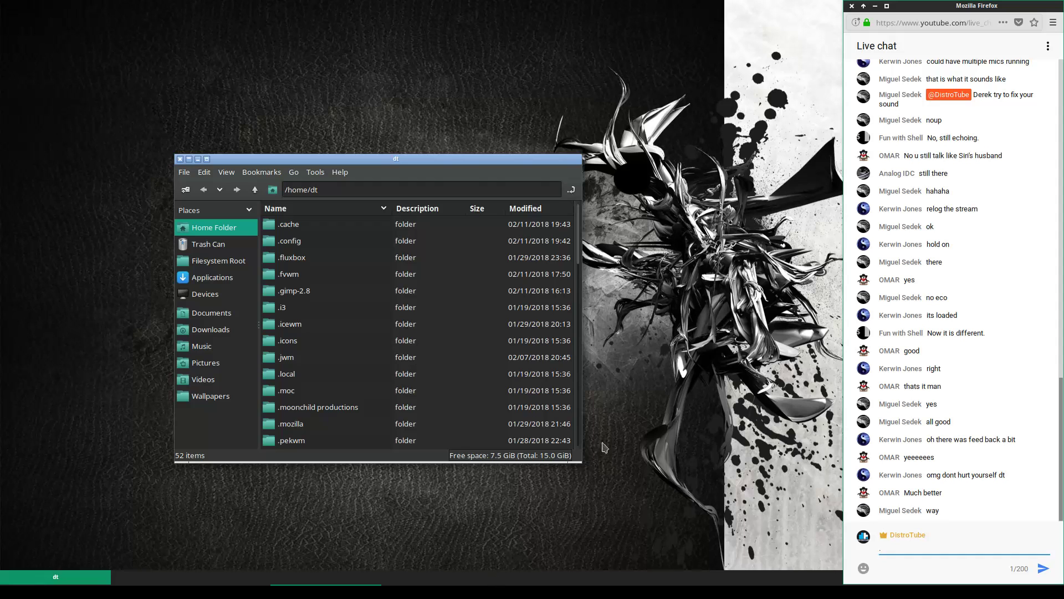
left_click(702, 243)
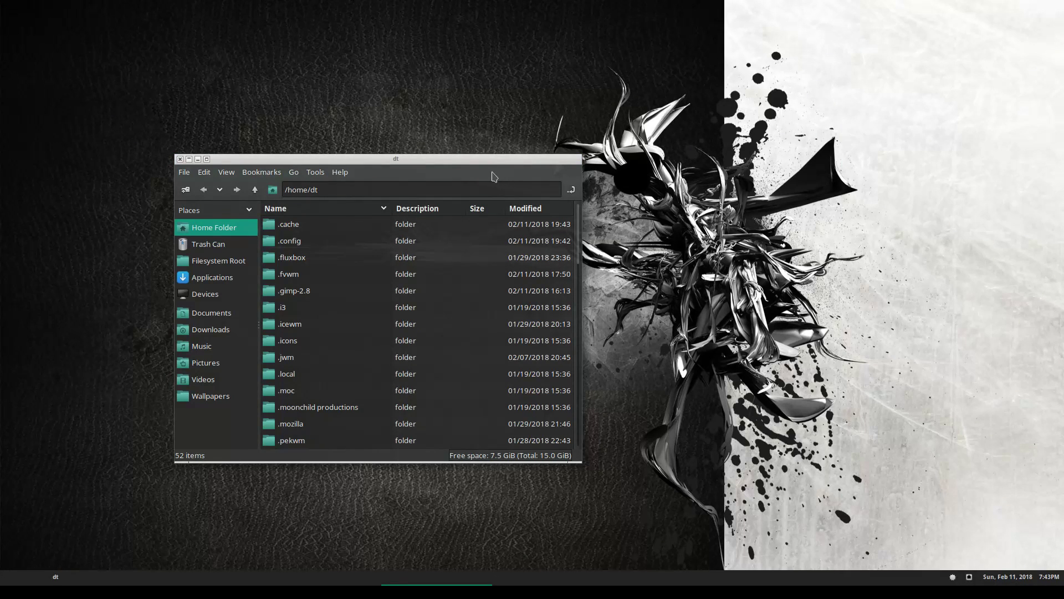
left_click_drag(463, 159, 419, 129)
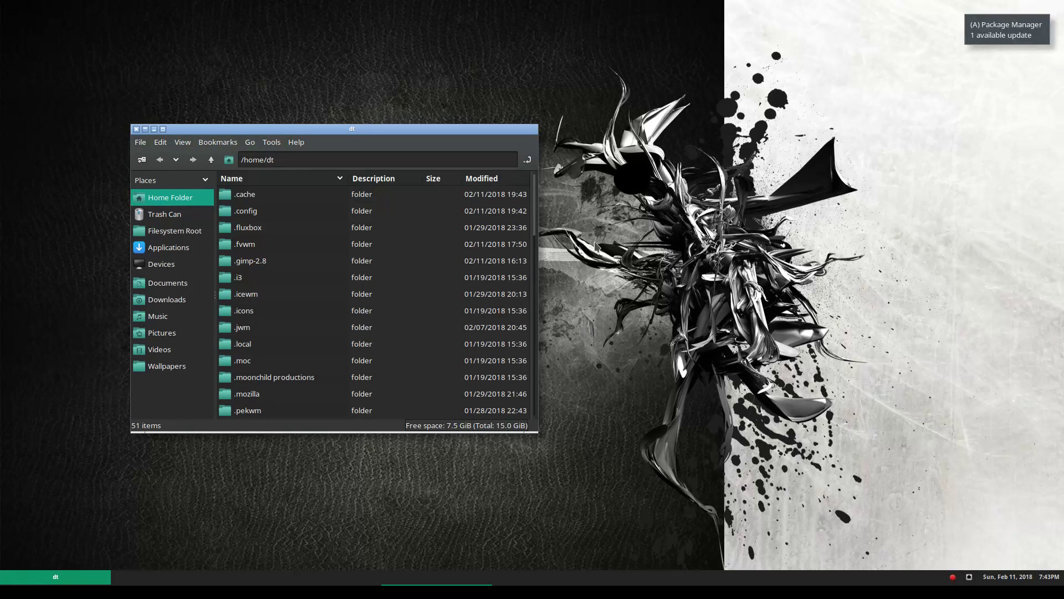
Launch Openbox Config from the root menu's Administration submenu
right_click(595, 243)
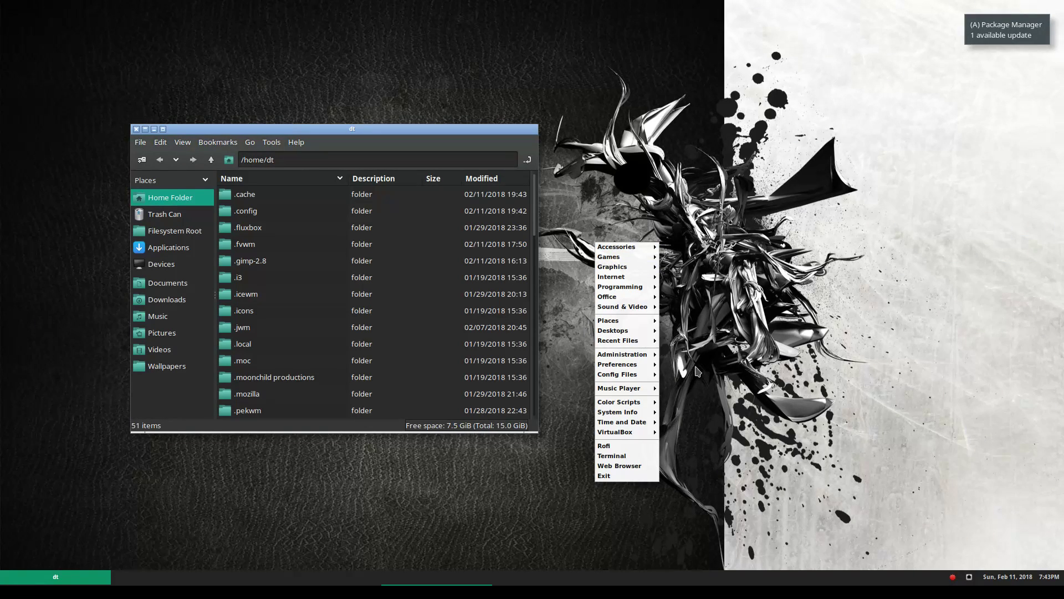
mouse_move(656, 365)
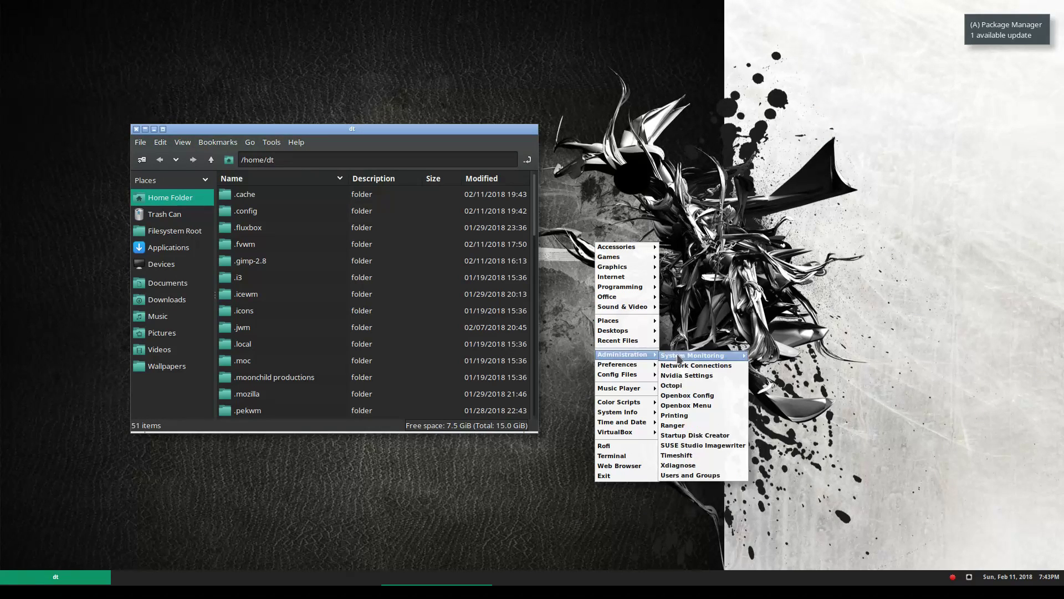
left_click(733, 396)
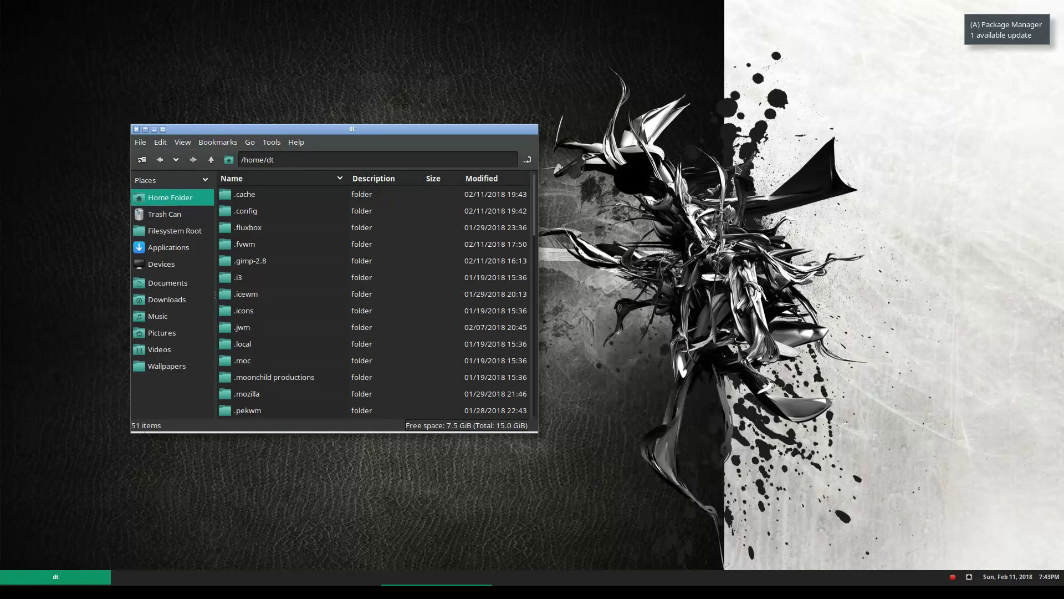
Browse the obconf theme list, select Onyx, and preview the root menu in it
left_click_drag(909, 119, 802, 194)
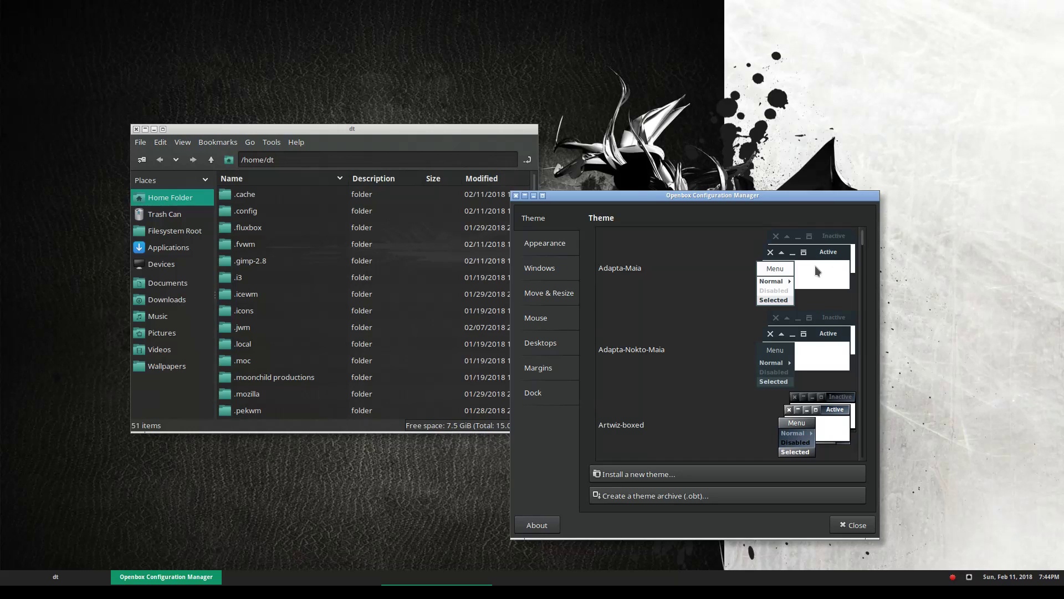
scroll(814, 271, "down", 5)
scroll(814, 270, "up", 3)
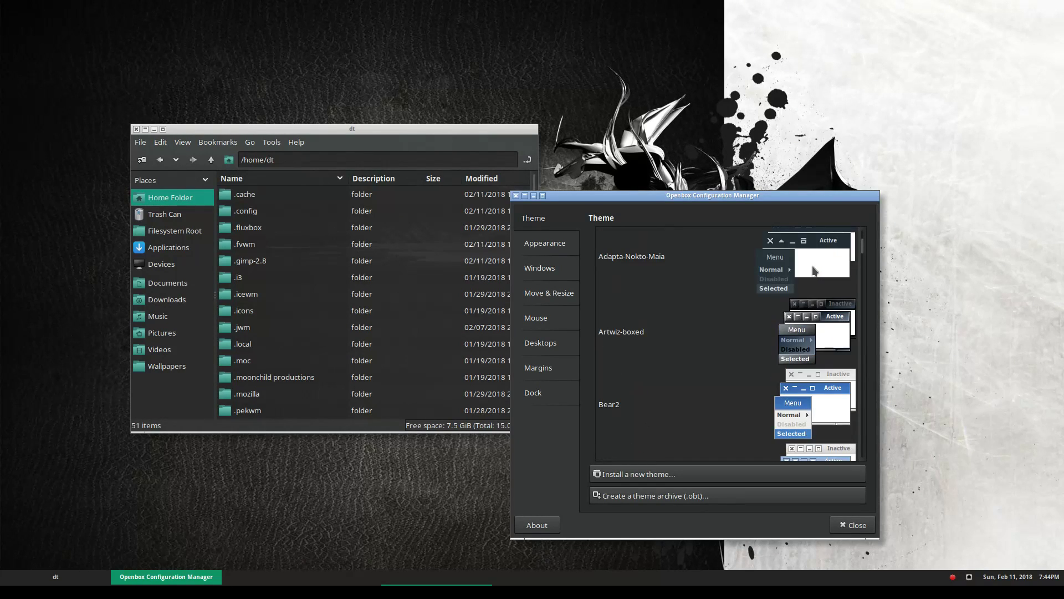
scroll(813, 271, "down", 5)
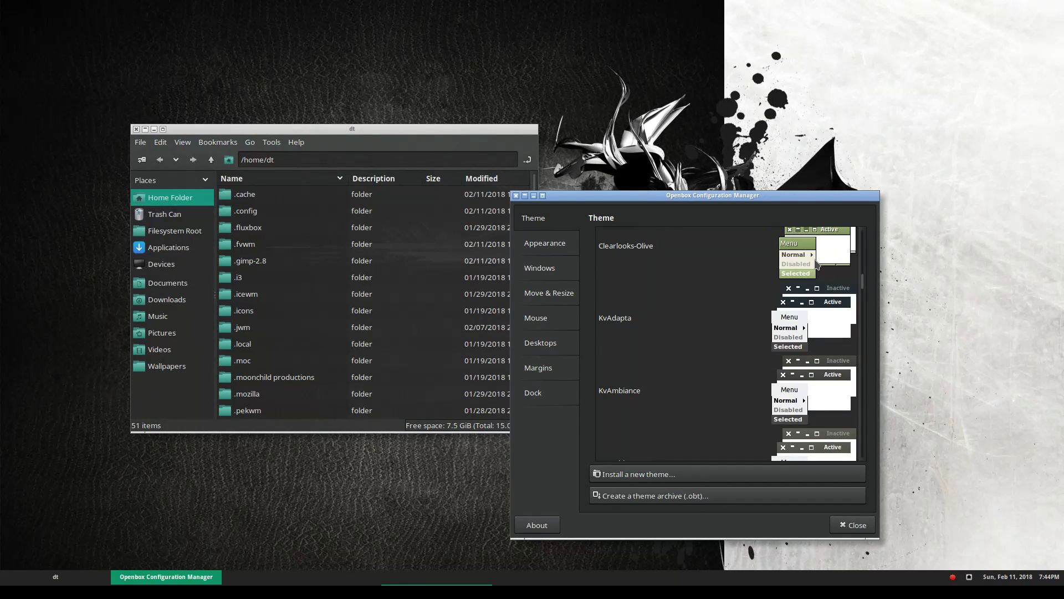
scroll(819, 288, "down", 3)
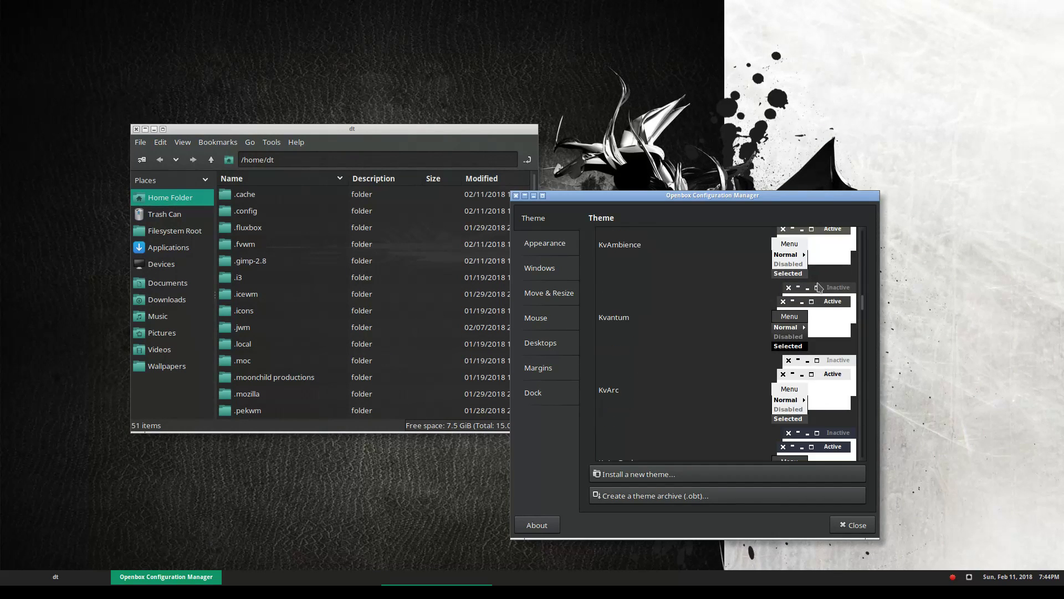
scroll(819, 287, "down", 5)
scroll(819, 287, "down", 5)
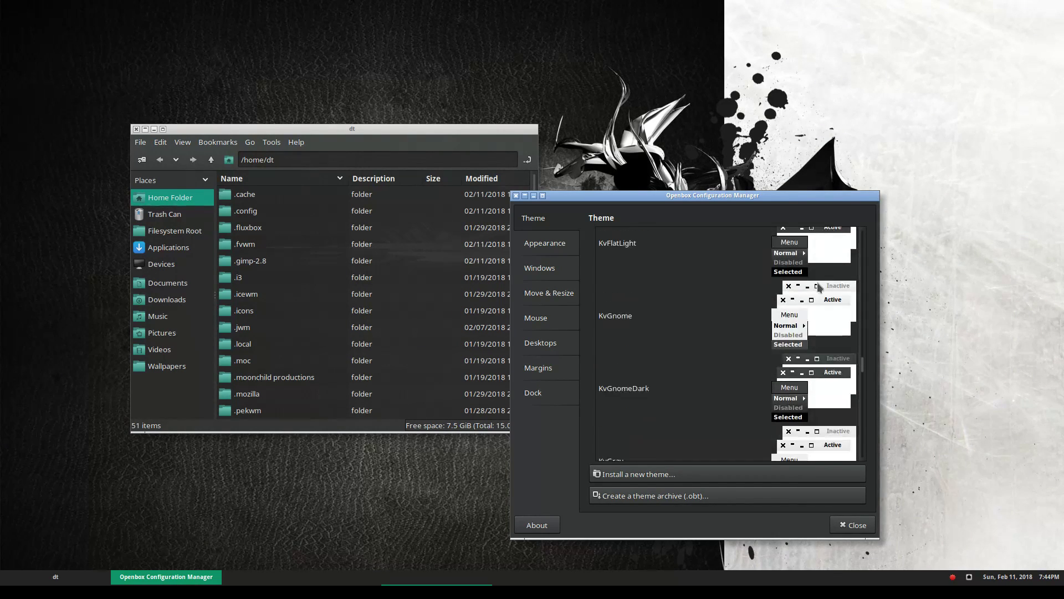
scroll(819, 287, "down", 10)
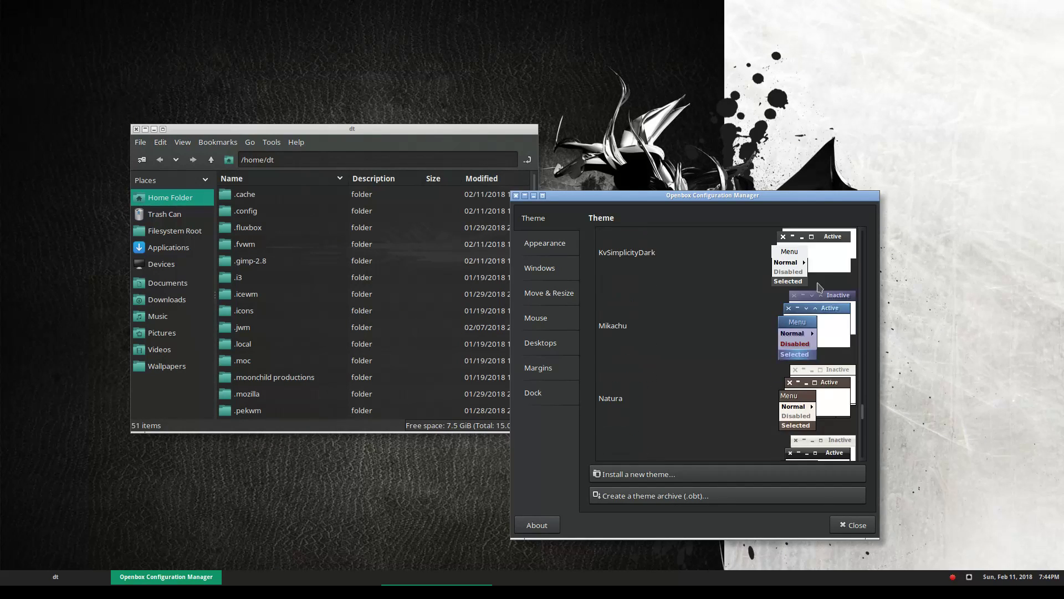
scroll(820, 287, "down", 3)
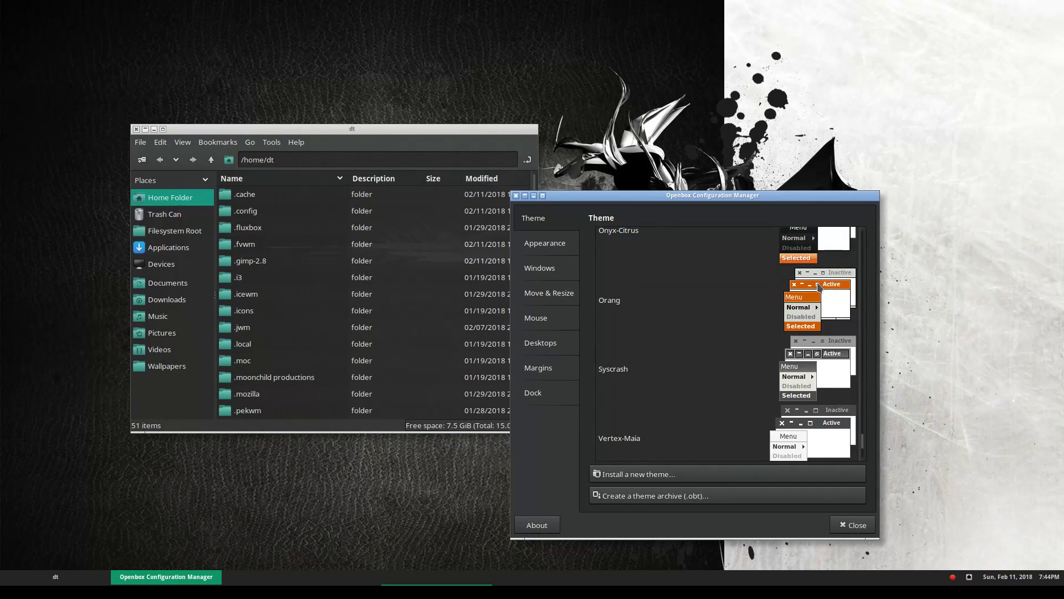
scroll(819, 287, "up", 1)
scroll(819, 286, "up", 1)
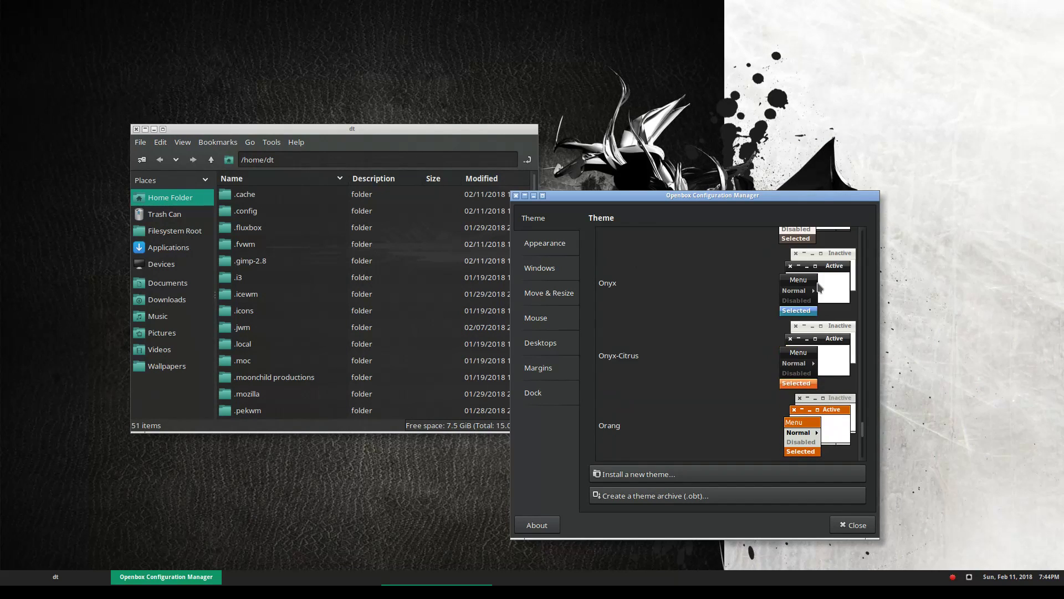
scroll(819, 287, "up", 1)
scroll(819, 287, "down", 1)
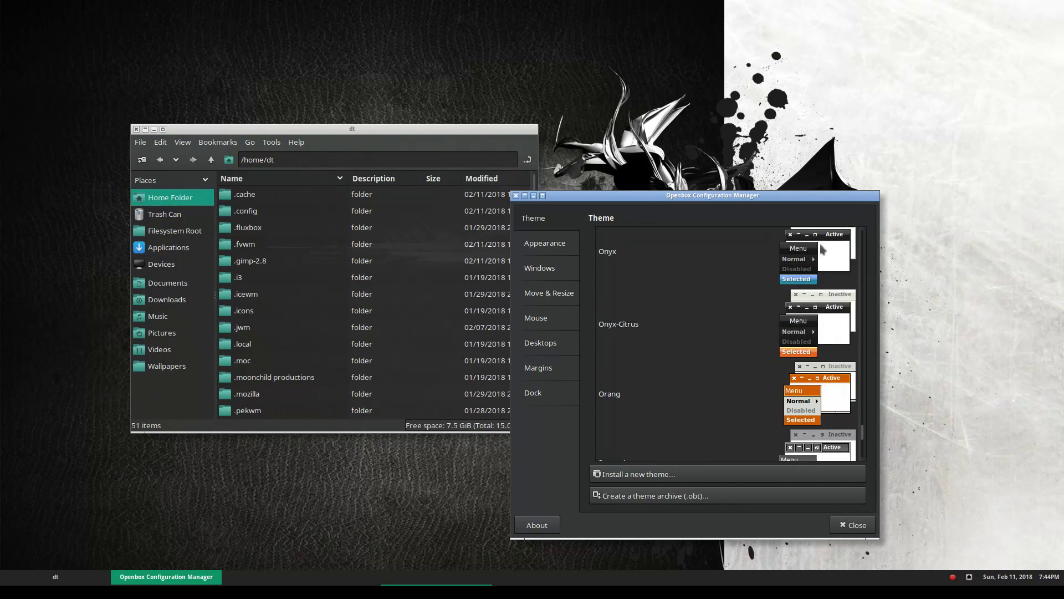
left_click(821, 255)
right_click(715, 50)
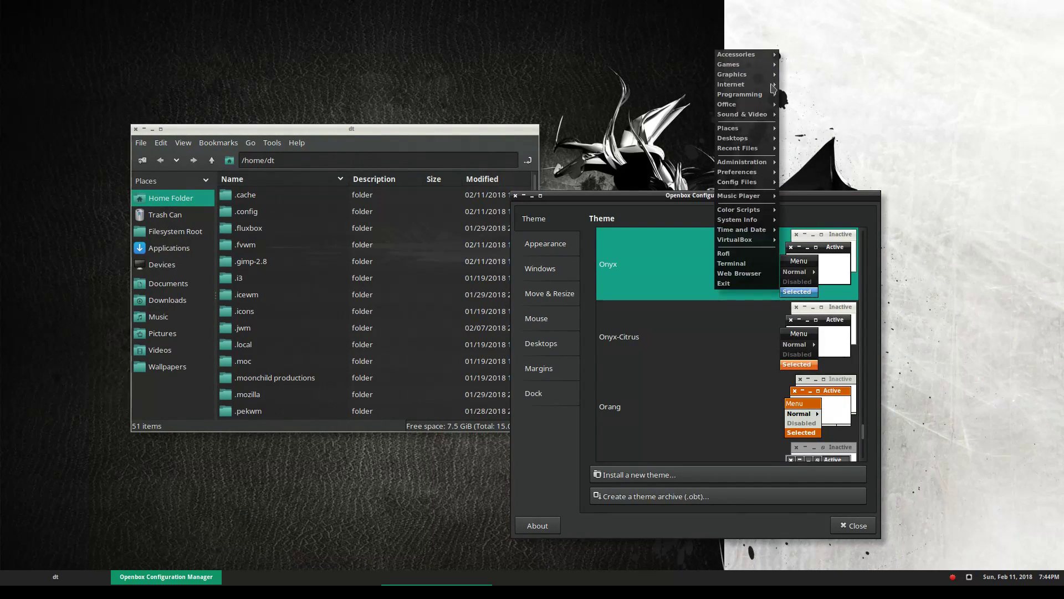
mouse_move(755, 78)
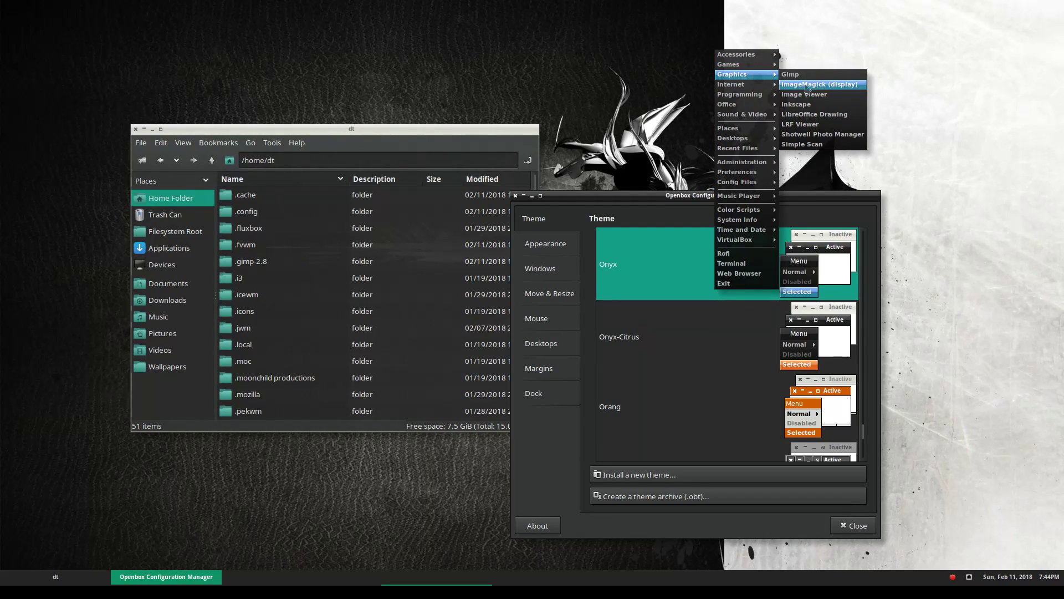
mouse_move(755, 57)
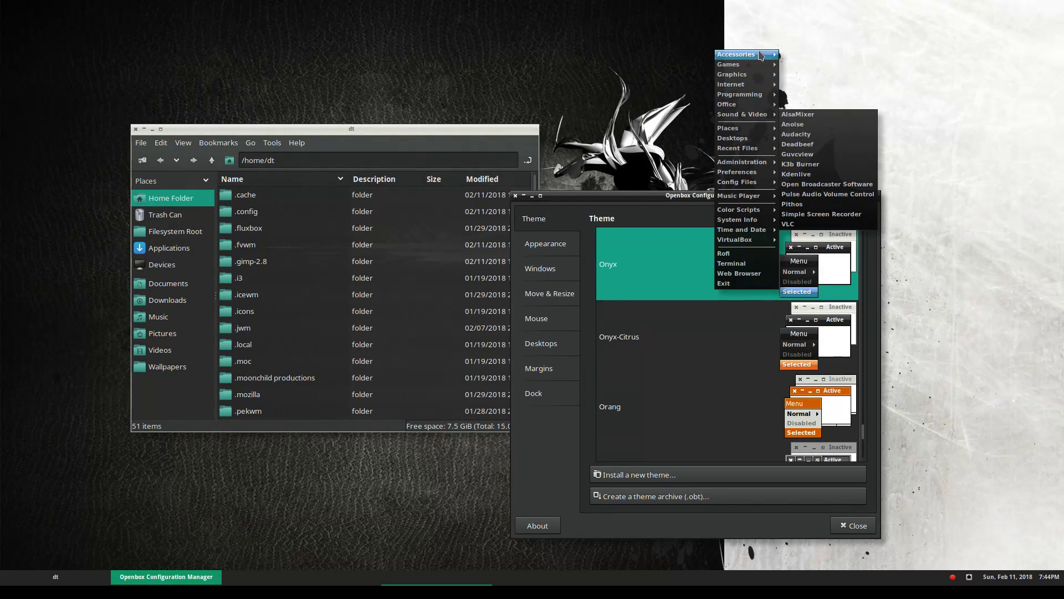
left_click(922, 148)
Apply the Vertex-Maia-Dark theme and check the root menu's new styling
scroll(787, 331, "down", 3)
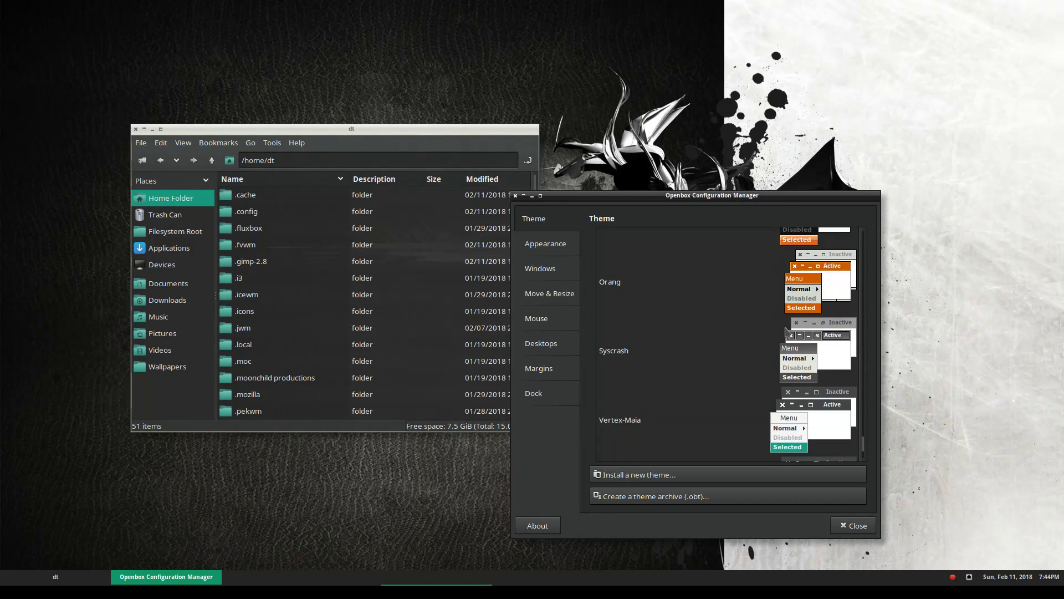
scroll(787, 331, "down", 1)
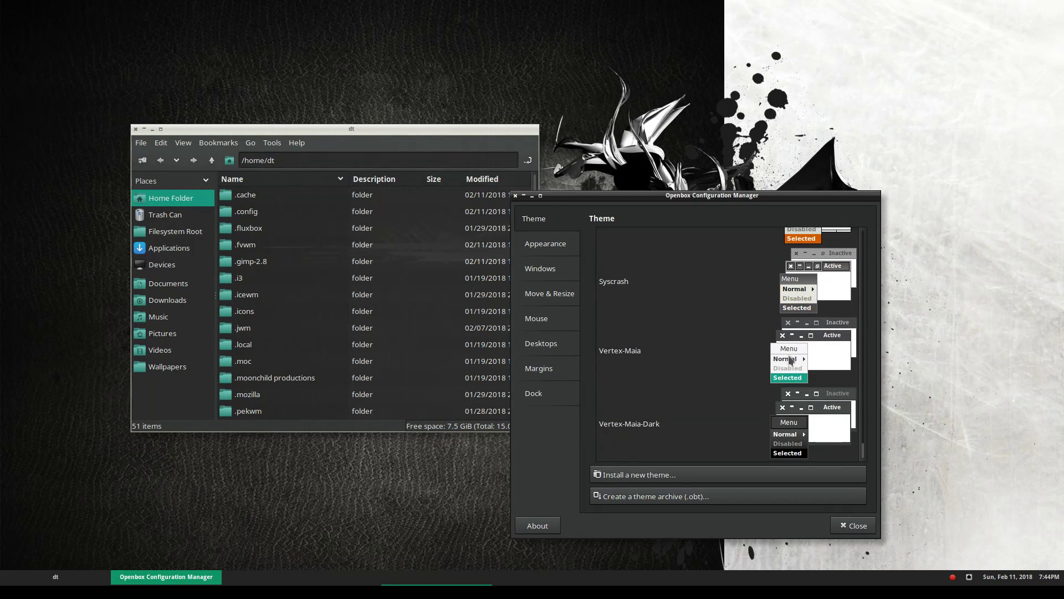
left_click(843, 397)
right_click(802, 57)
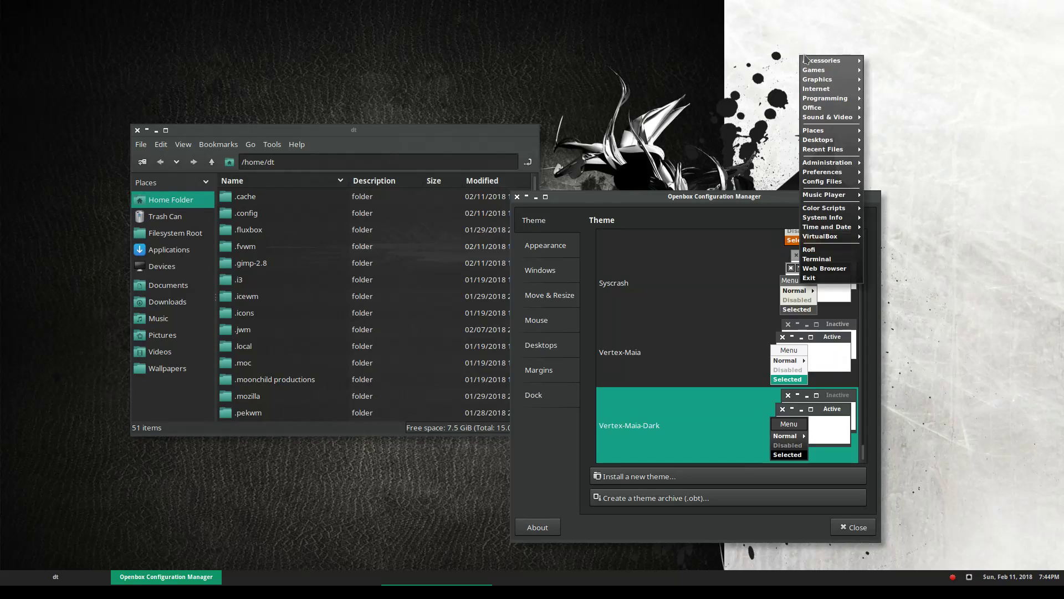
mouse_move(851, 103)
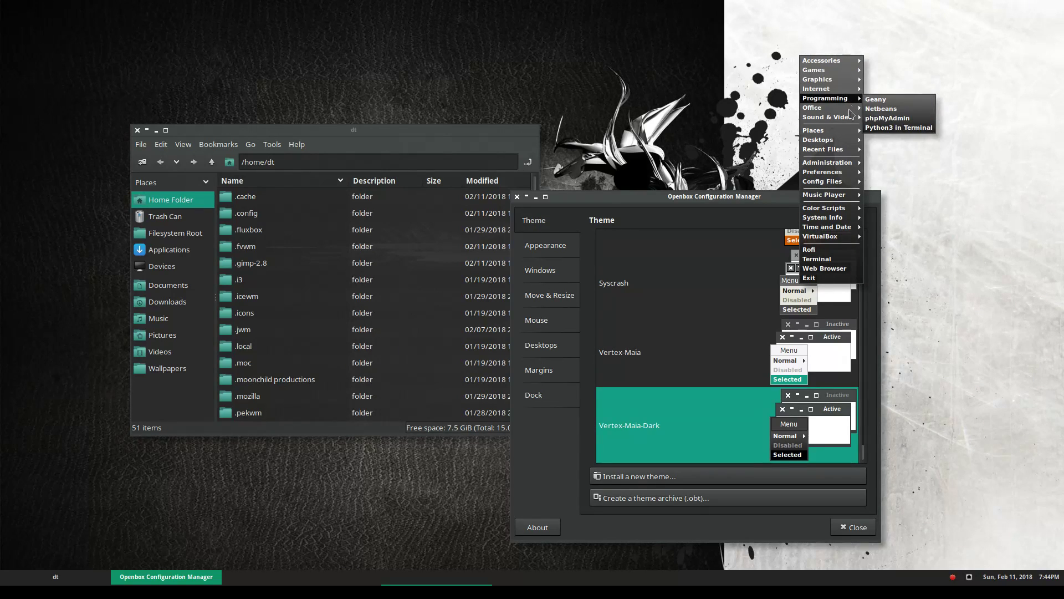
mouse_move(856, 69)
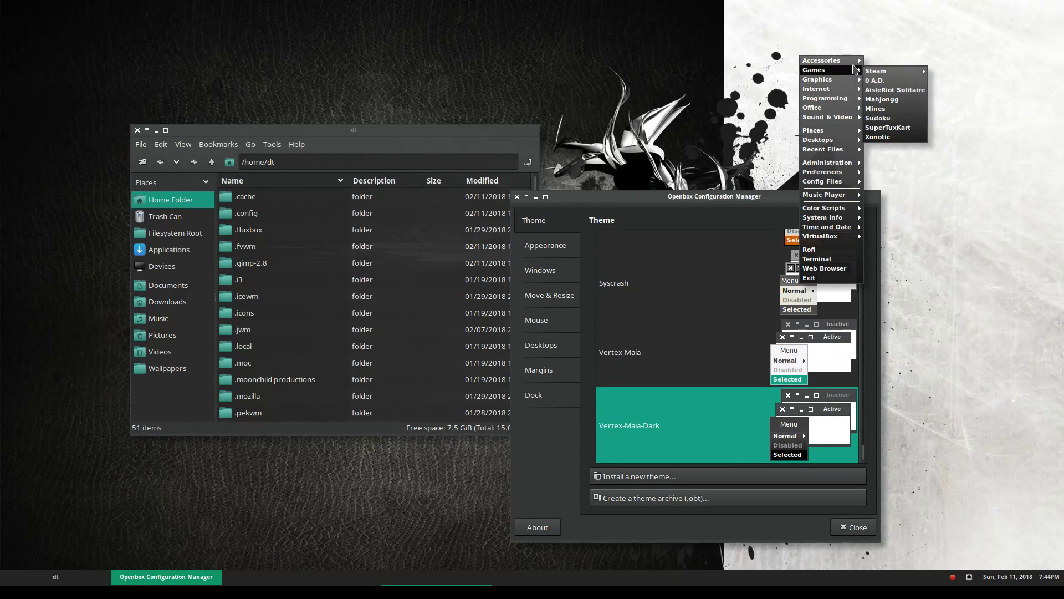
left_click(697, 438)
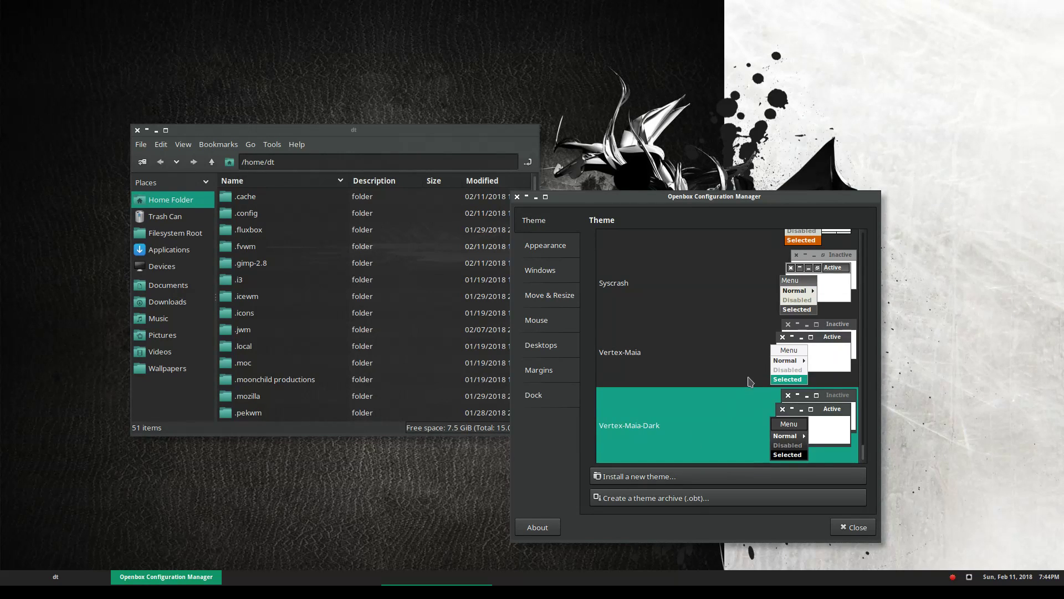
Close the configuration manager and browse the themed root menu's submenus
left_click(846, 523)
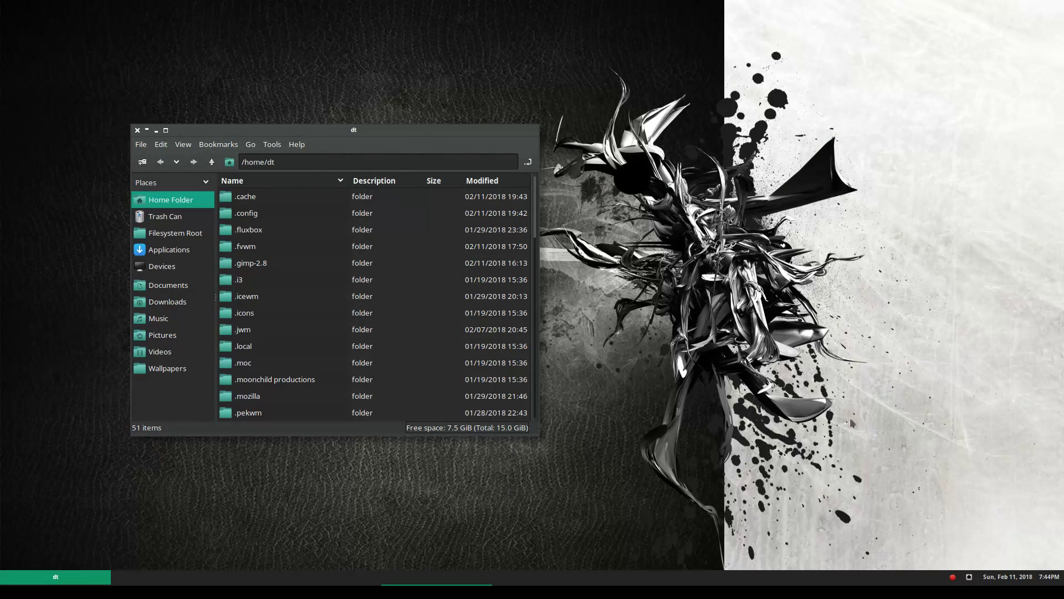
right_click(597, 162)
mouse_move(616, 164)
mouse_move(687, 165)
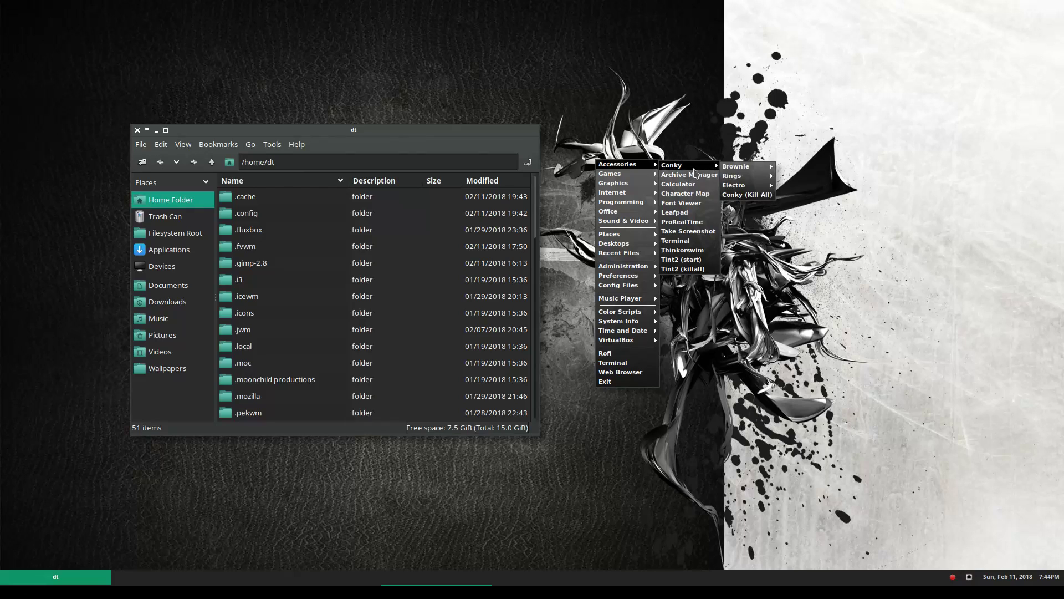
mouse_move(743, 167)
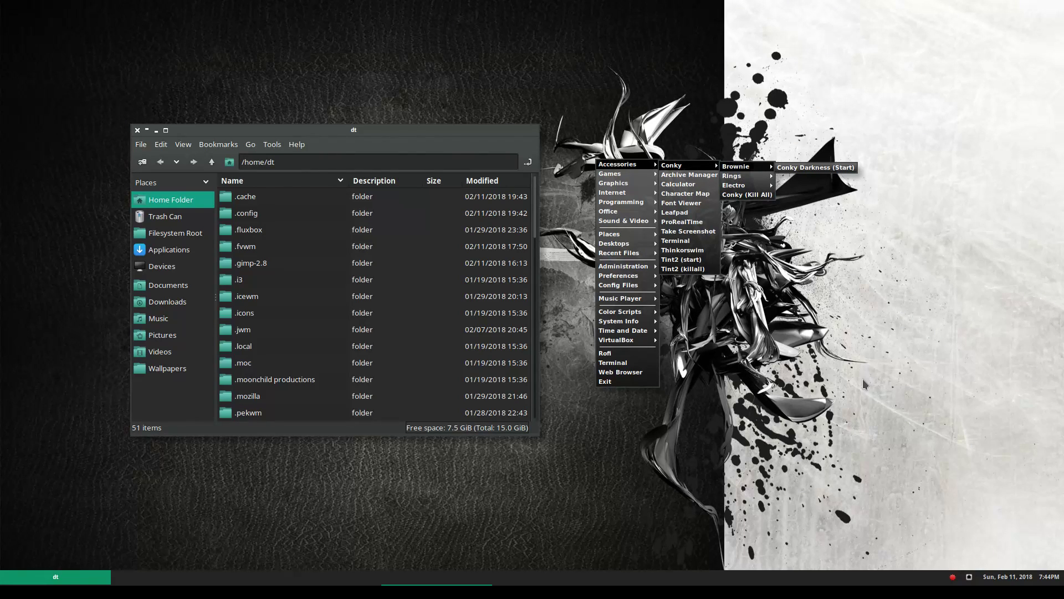
left_click(818, 367)
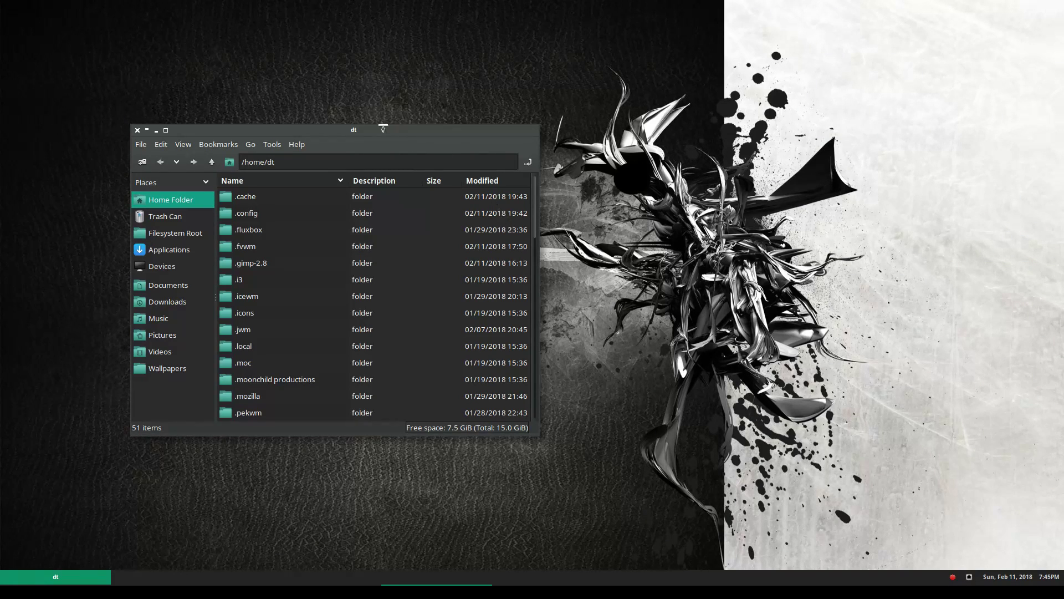
Open the root menu once more, dismiss it, and refocus the file manager
right_click(644, 77)
mouse_move(699, 82)
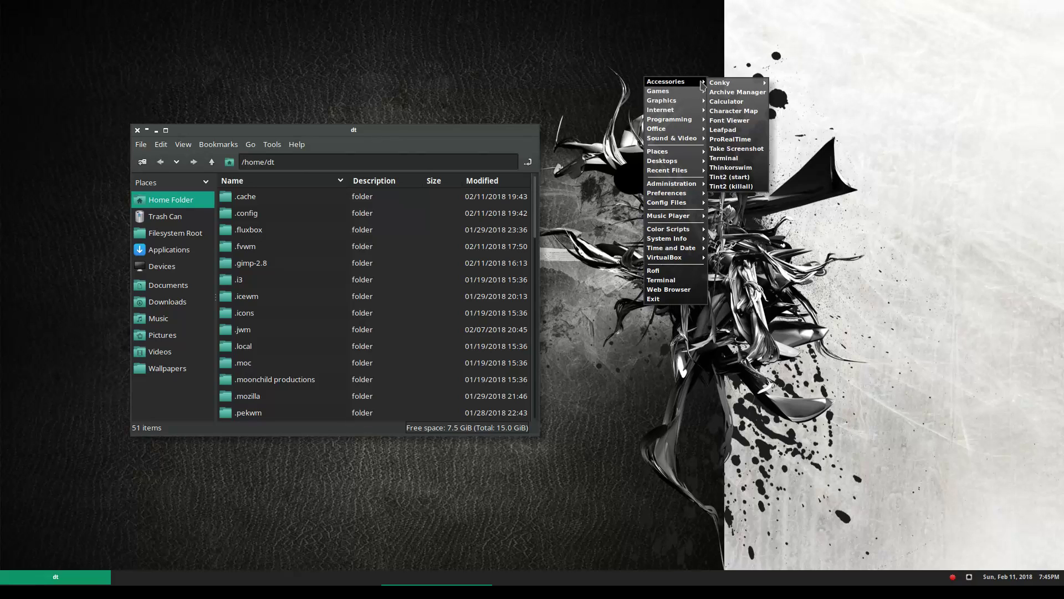
left_click(765, 273)
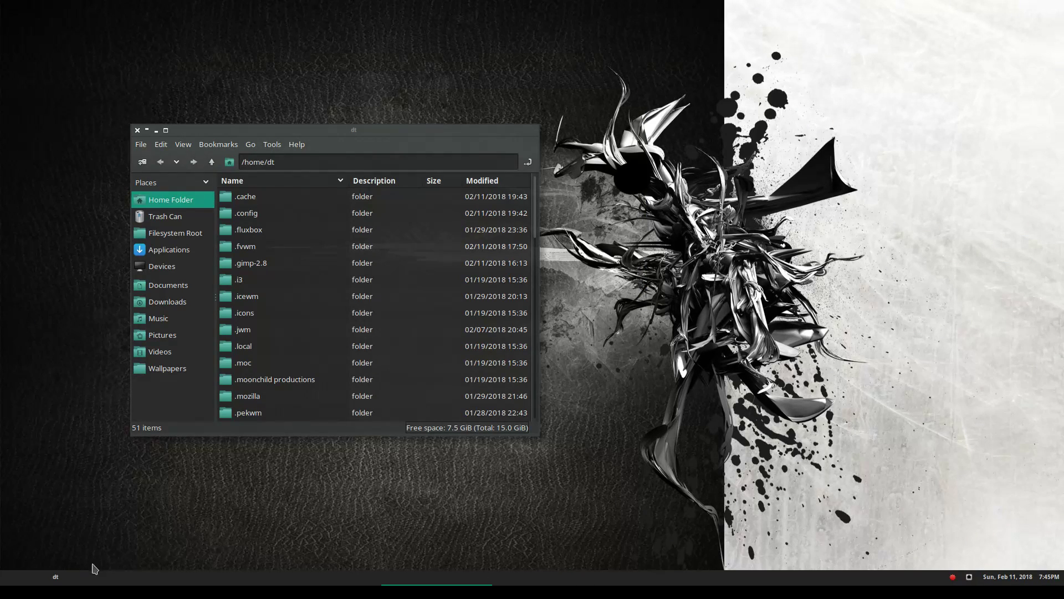
left_click(72, 578)
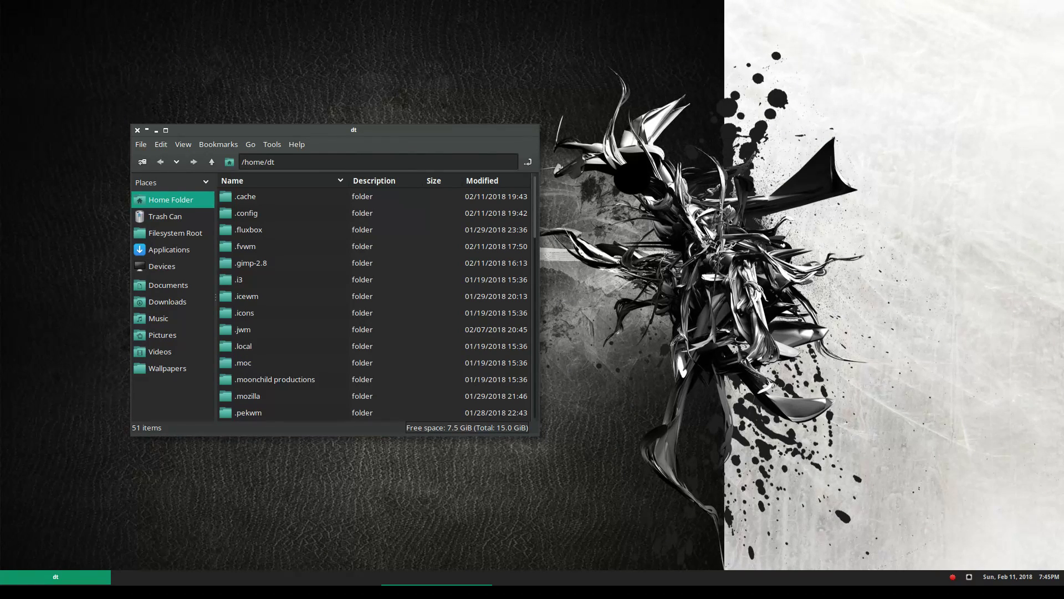
Bring up the Firefox YouTube live chat window from the taskbar
left_click(436, 577)
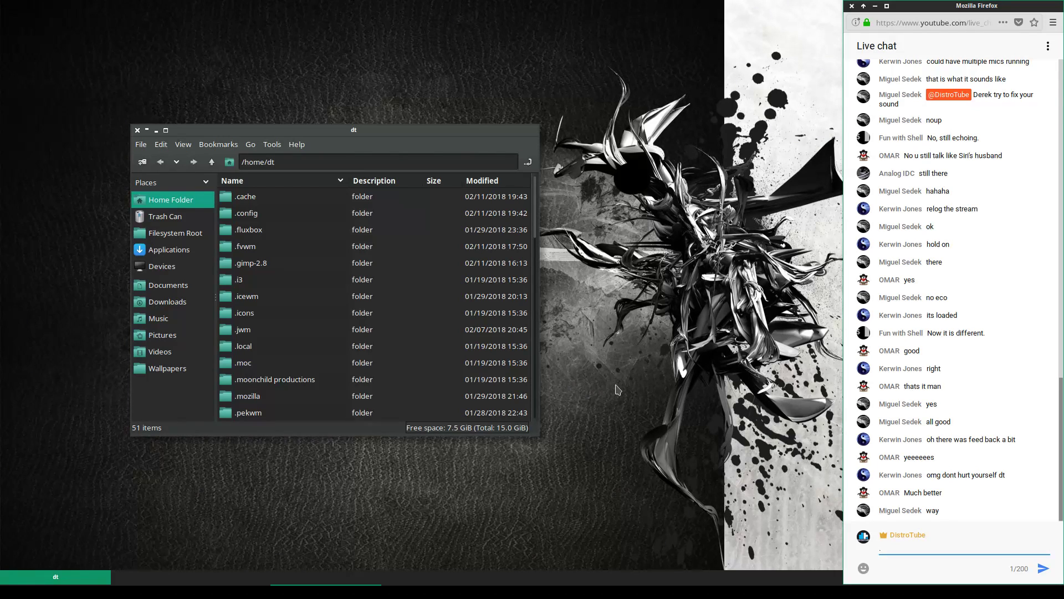
Clear the stray character from the live chat message box
key("BackSpace")
Open the ~/.config/openbox/pipemenus folder in the file manager
double_click(309, 213)
scroll(324, 359, "down", 5)
scroll(277, 392, "down", 2)
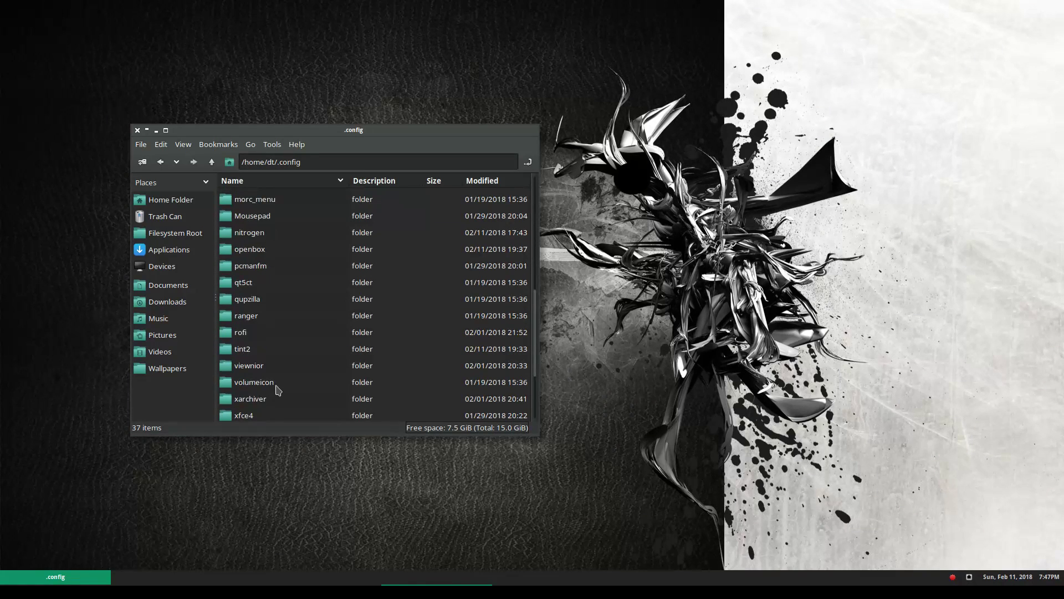
double_click(269, 249)
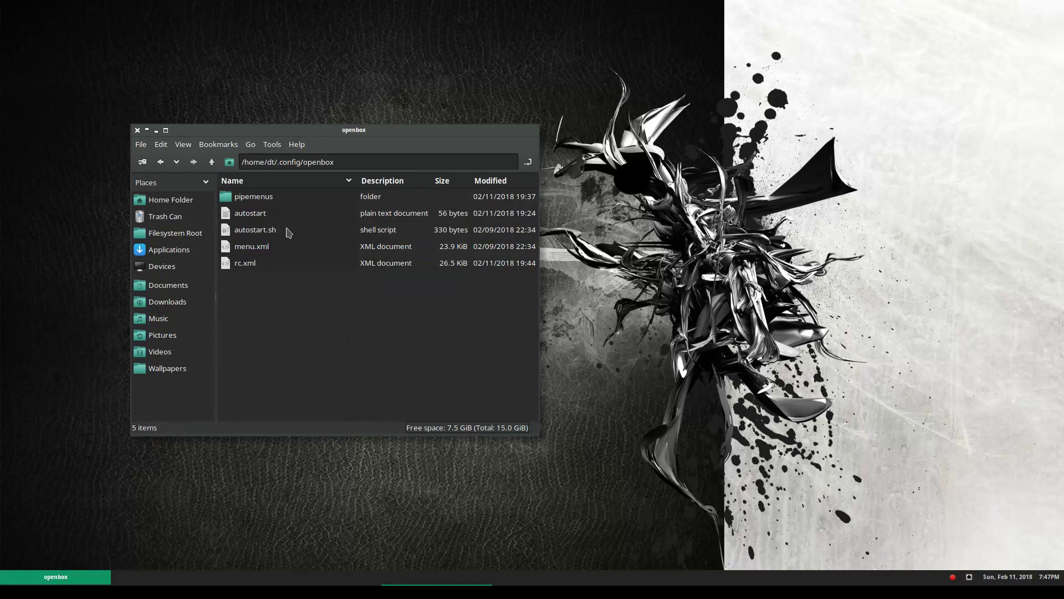
double_click(244, 196)
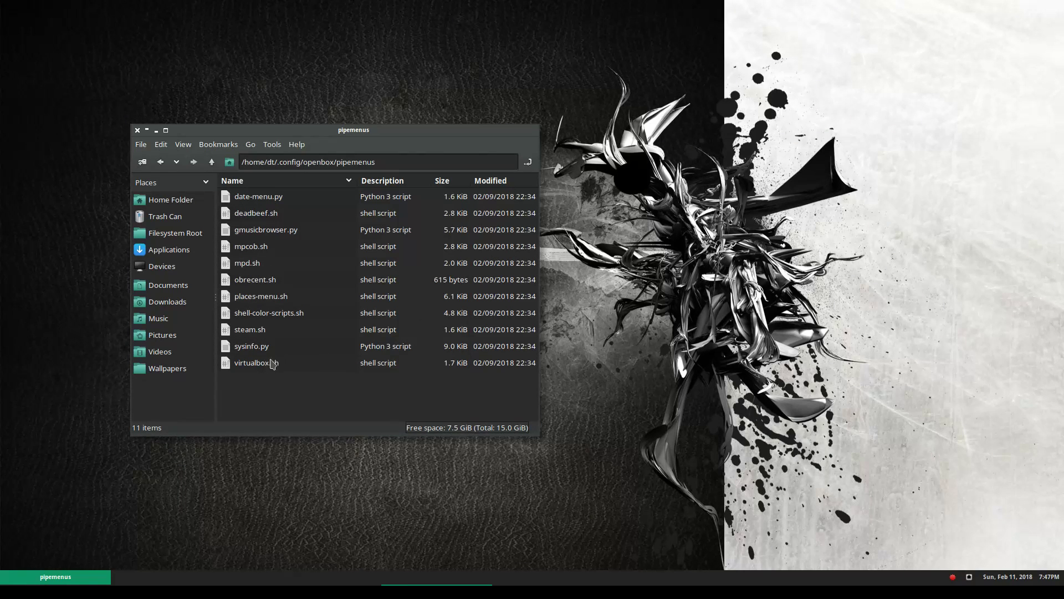
Check the root menu's Music Player pipemenu, then open deadbeef.sh in Geany
right_click(551, 224)
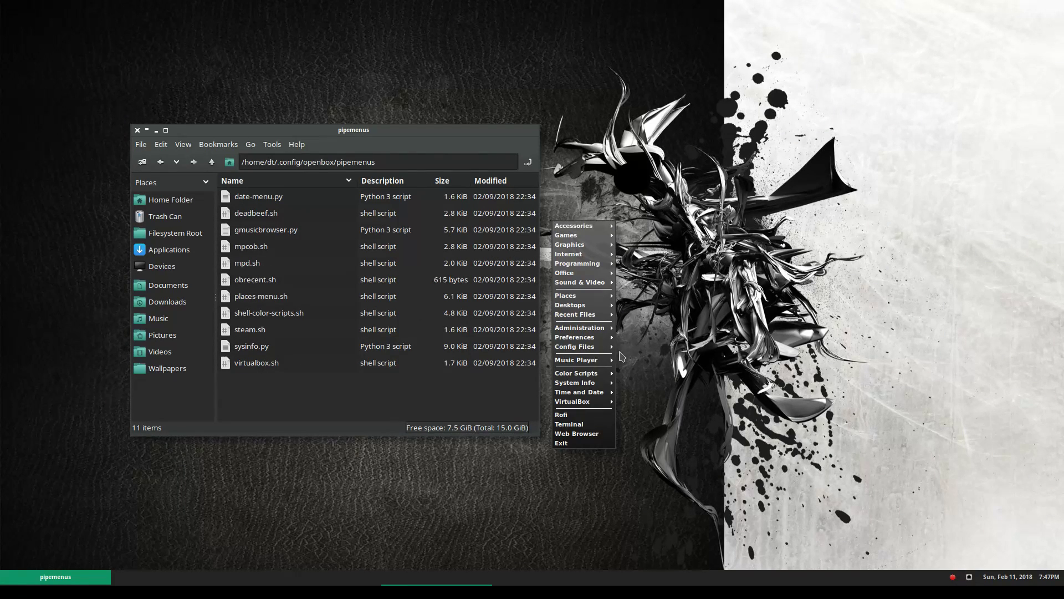
mouse_move(591, 362)
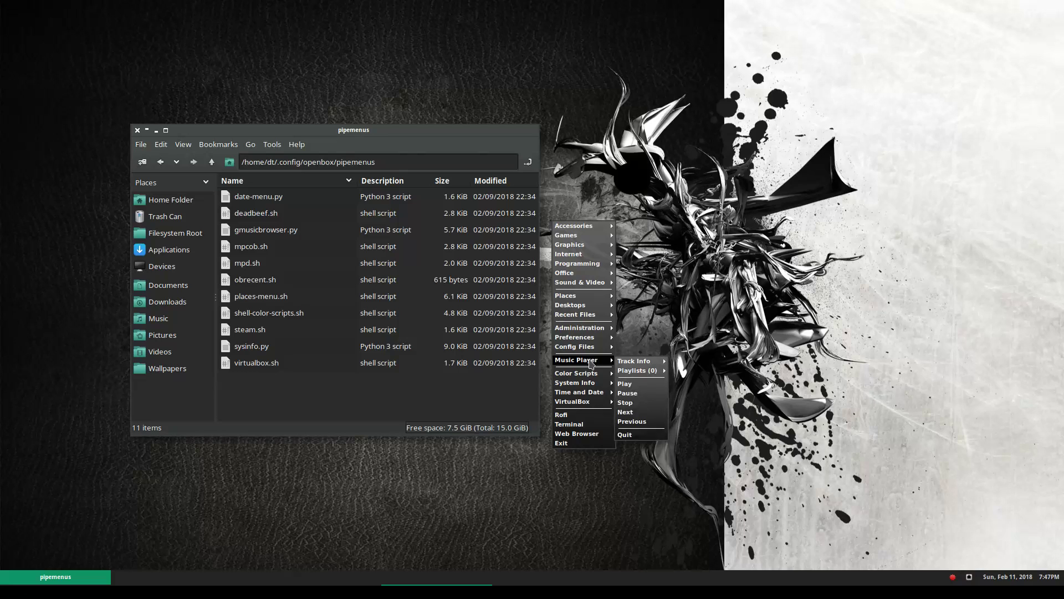
mouse_move(639, 362)
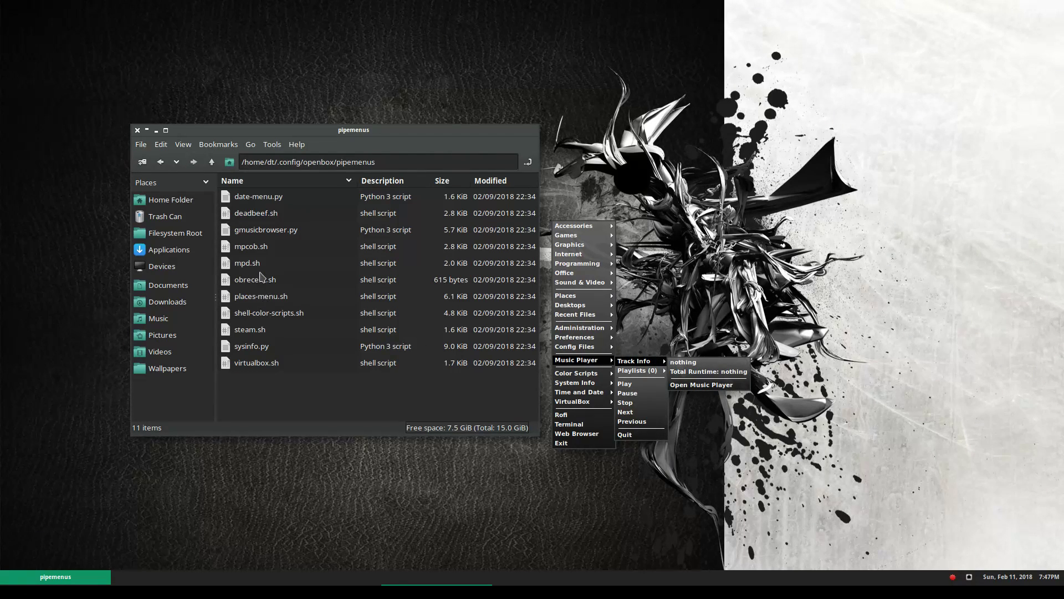
left_click(266, 239)
left_click(265, 220)
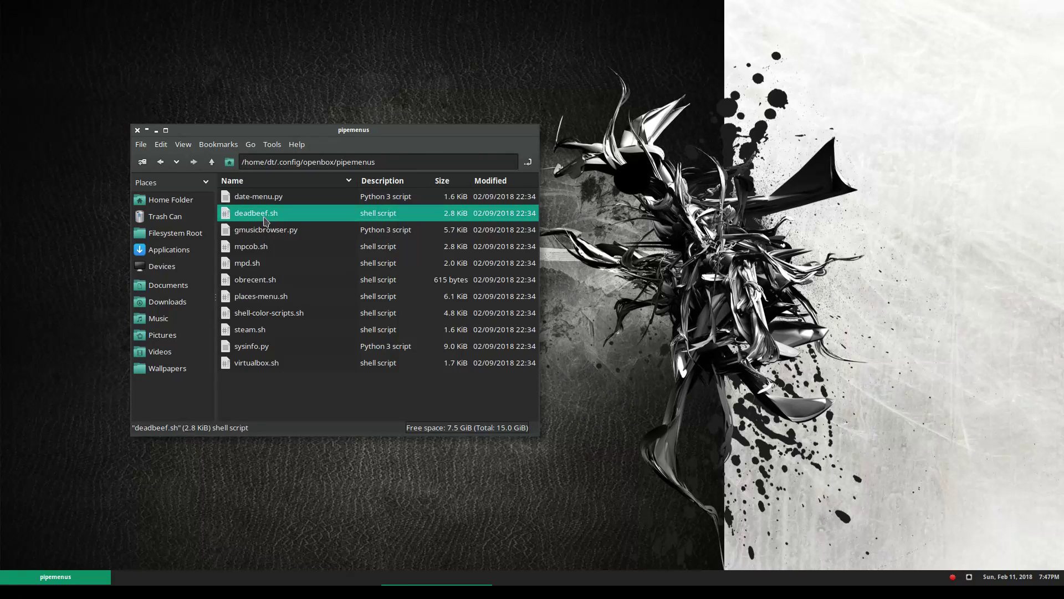
right_click(265, 220)
left_click(323, 271)
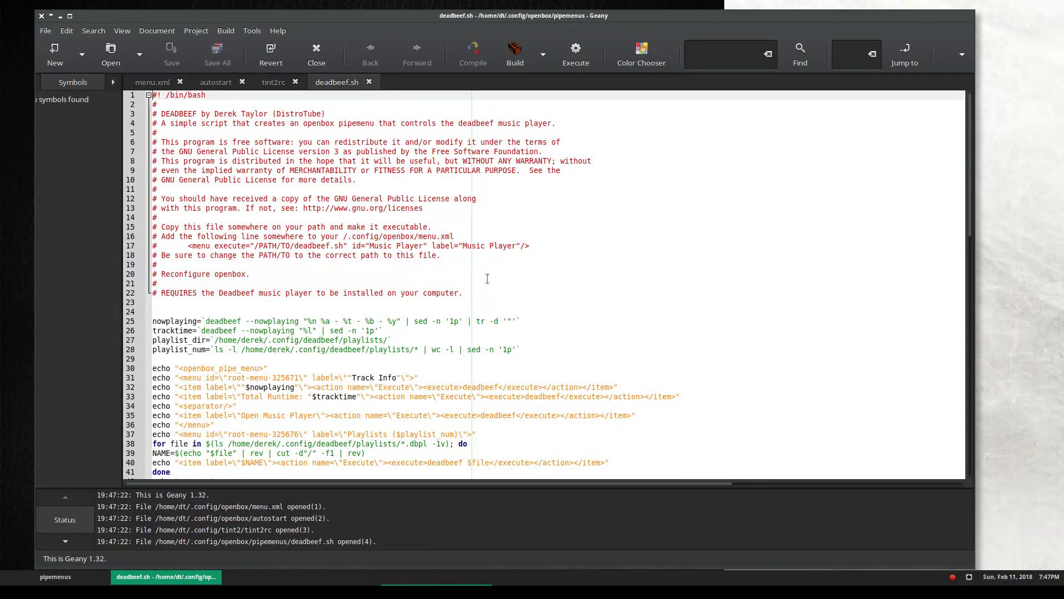
Switch Geany to the menu.xml file
scroll(492, 274, "down", 3)
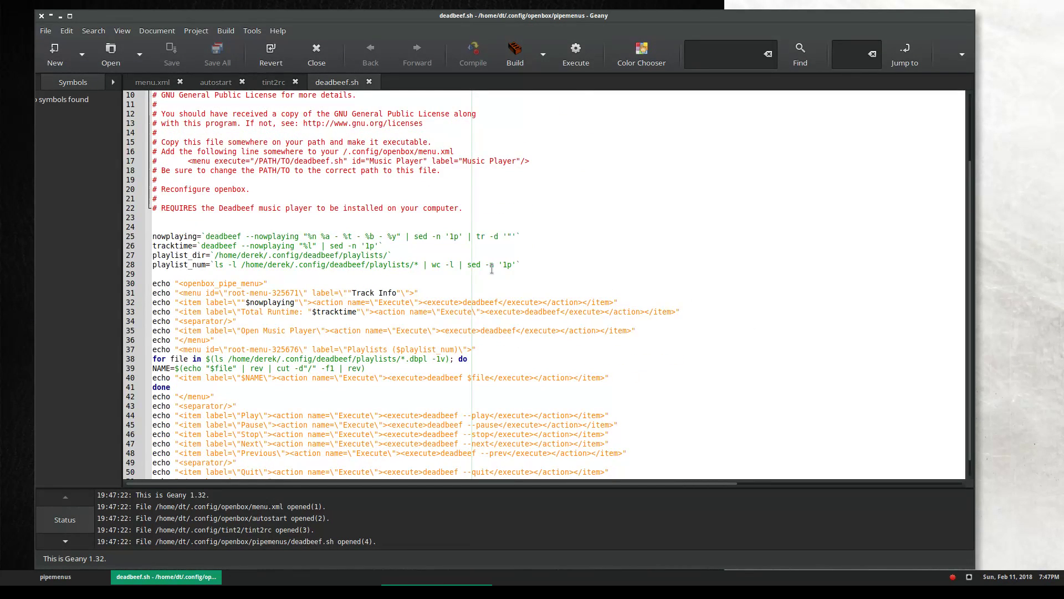
scroll(492, 269, "down", 1)
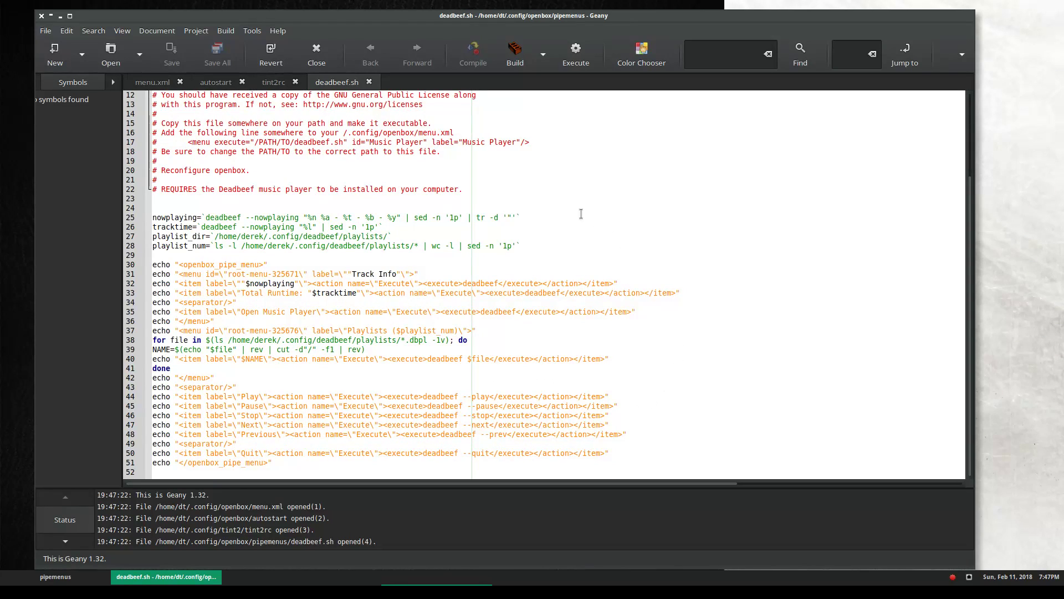
left_click(157, 84)
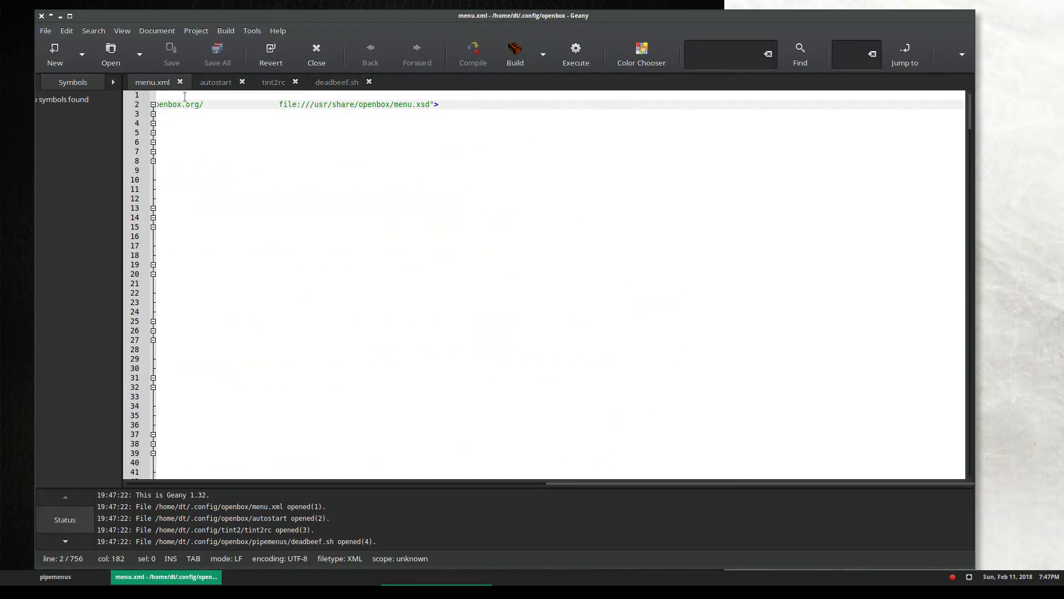
left_click_drag(566, 484, 292, 482)
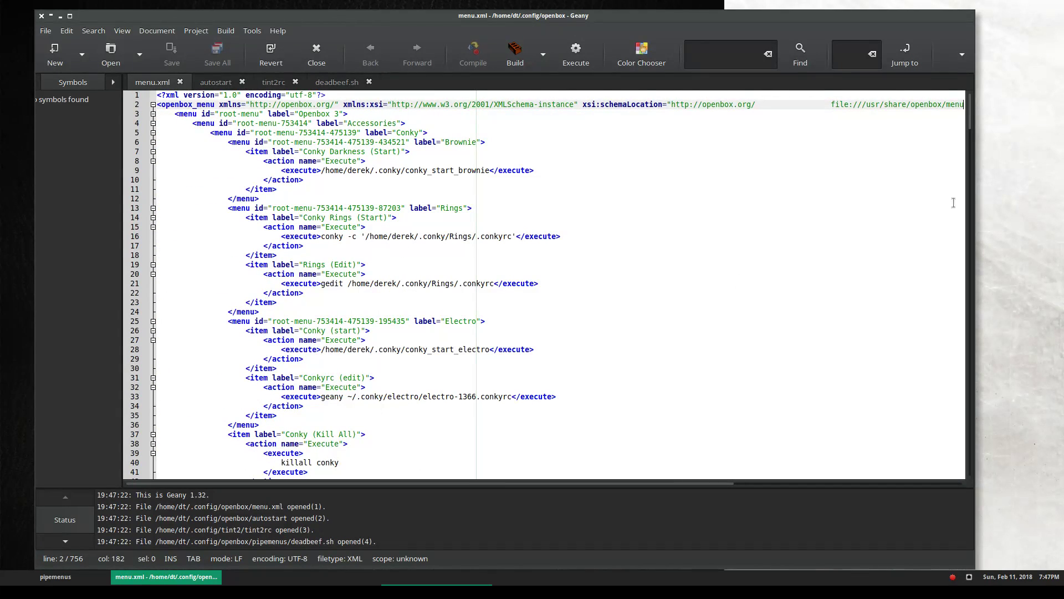
right_click(992, 136)
mouse_move(1009, 156)
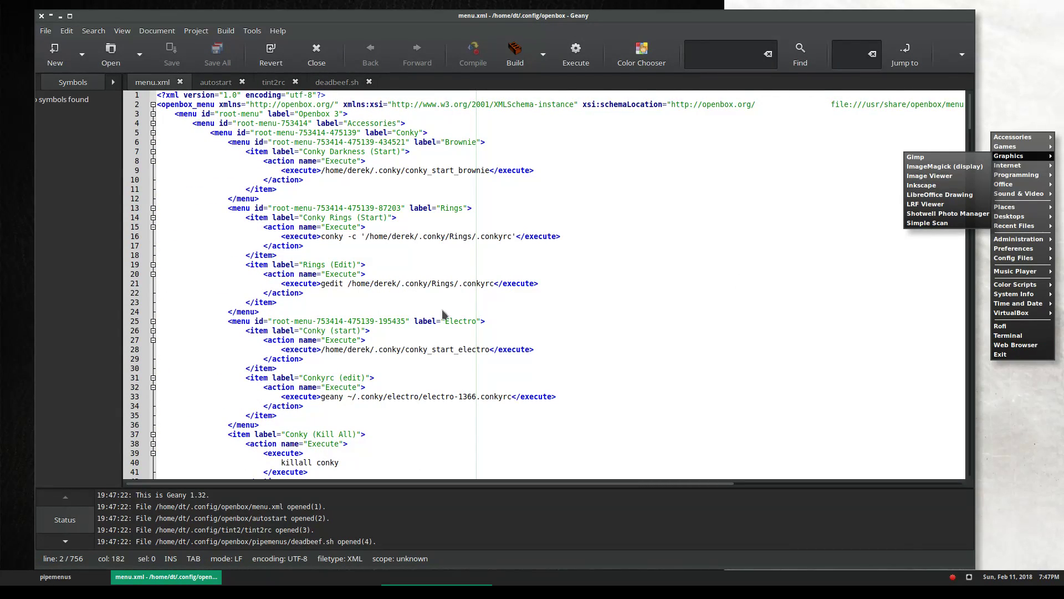
left_click(327, 195)
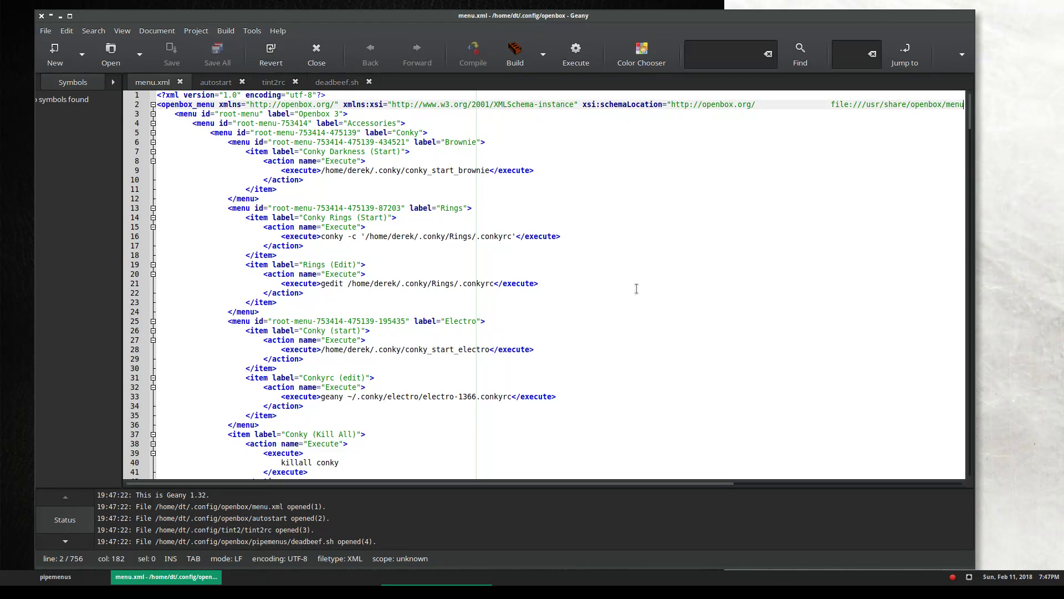
Scroll to the end of menu.xml and select the Music Player entry on line 729
scroll(637, 290, "down", 15)
scroll(637, 290, "up", 15)
scroll(426, 237, "down", 18)
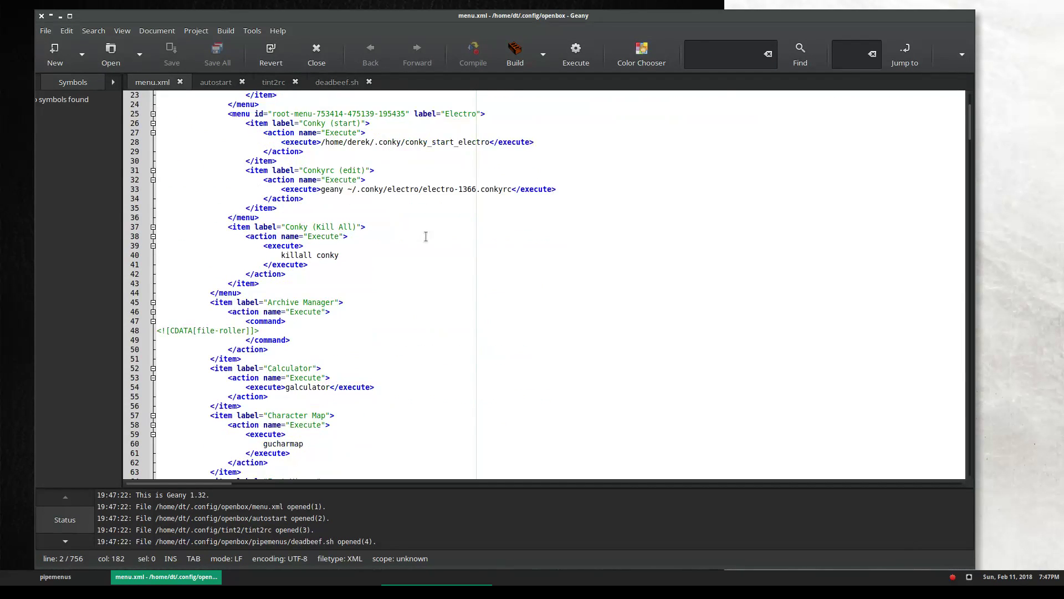
scroll(960, 216, "down", 20)
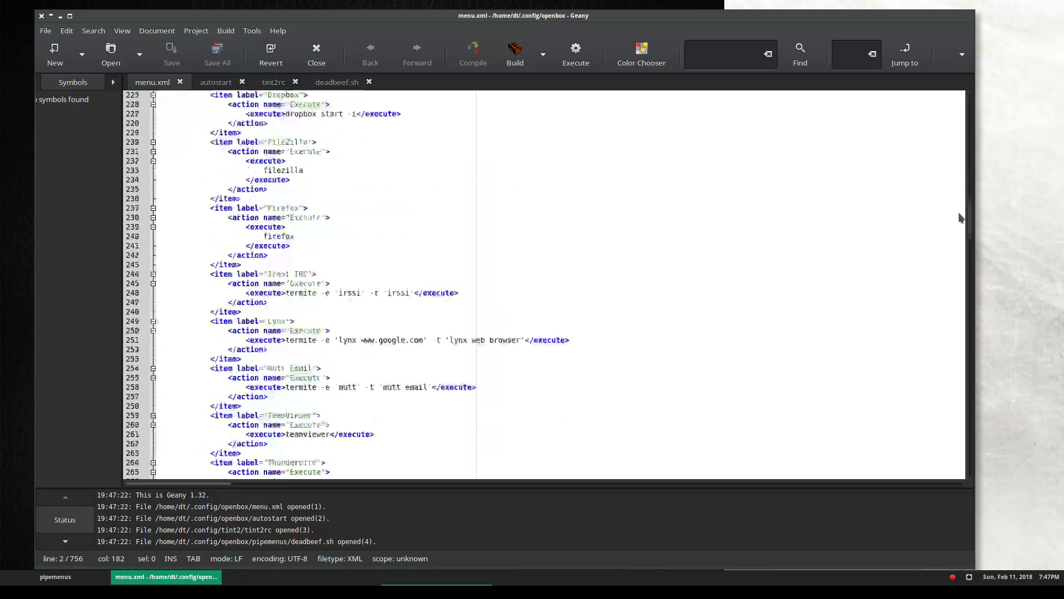
scroll(952, 324, "down", 20)
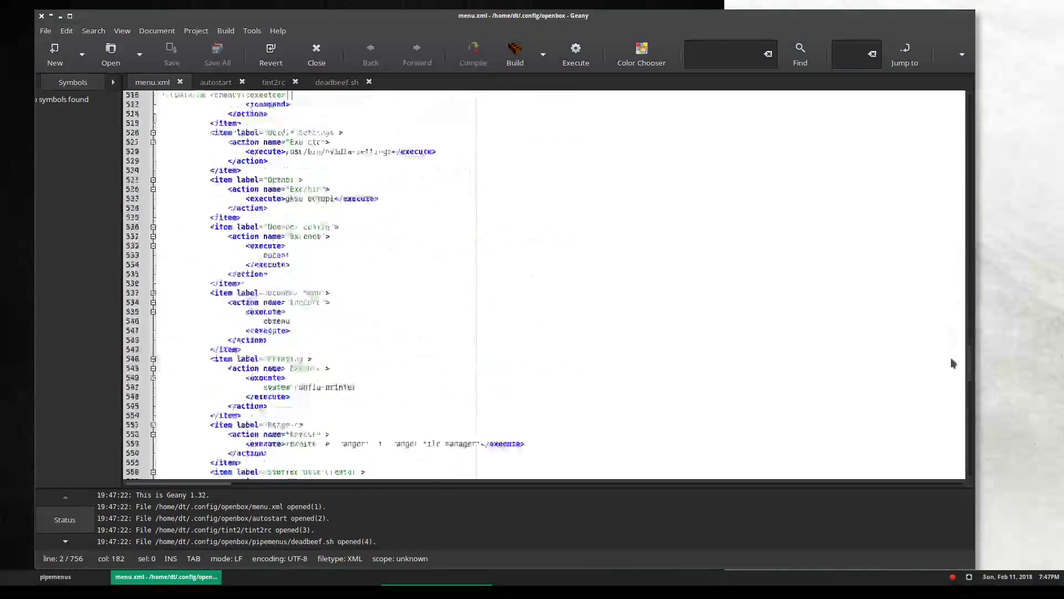
scroll(941, 455, "down", 4)
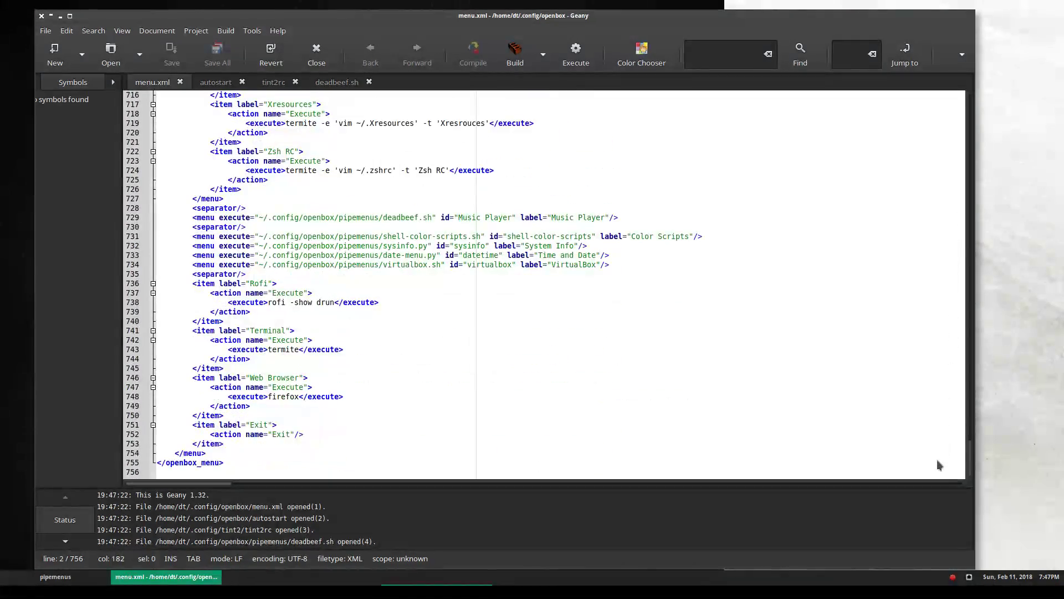
scroll(570, 338, "up", 1)
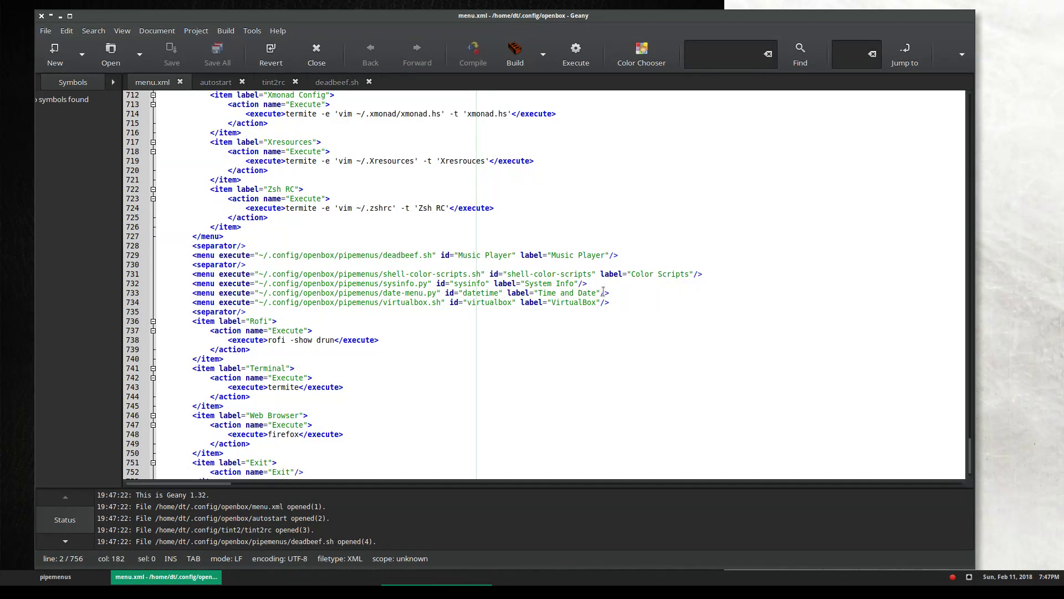
left_click_drag(625, 259, 189, 257)
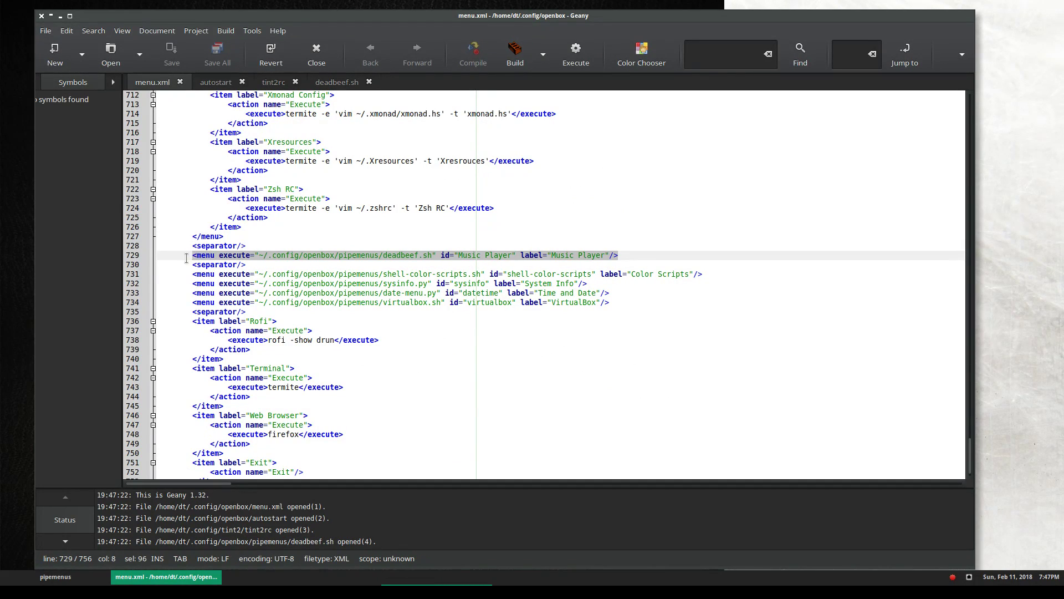
Zoom in the editor three times and highlight deadbeef.sh on line 729
left_click(122, 30)
left_click(144, 249)
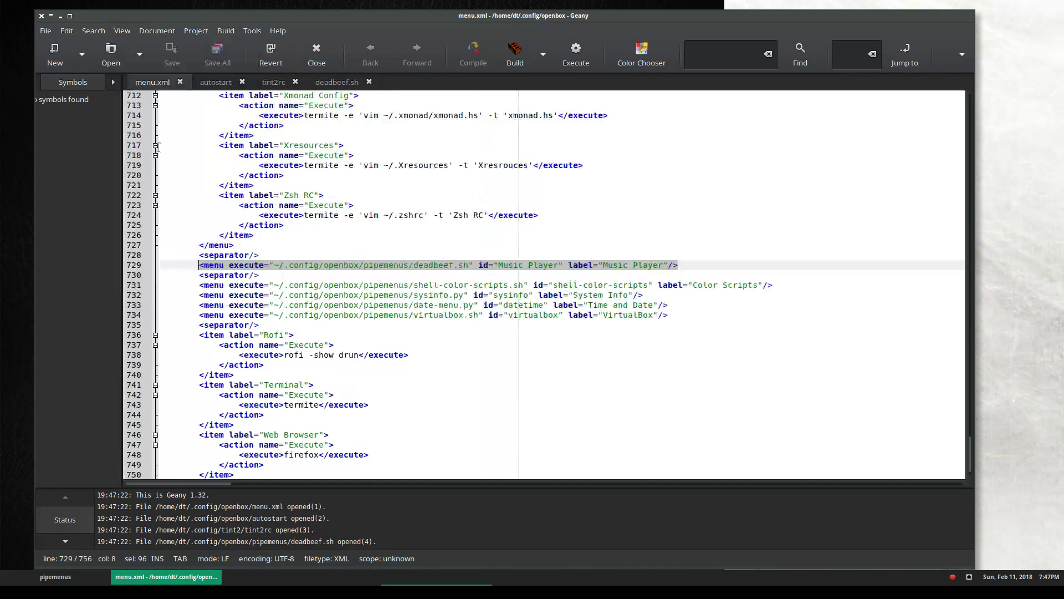
left_click(122, 31)
left_click(141, 249)
left_click(122, 30)
left_click(141, 249)
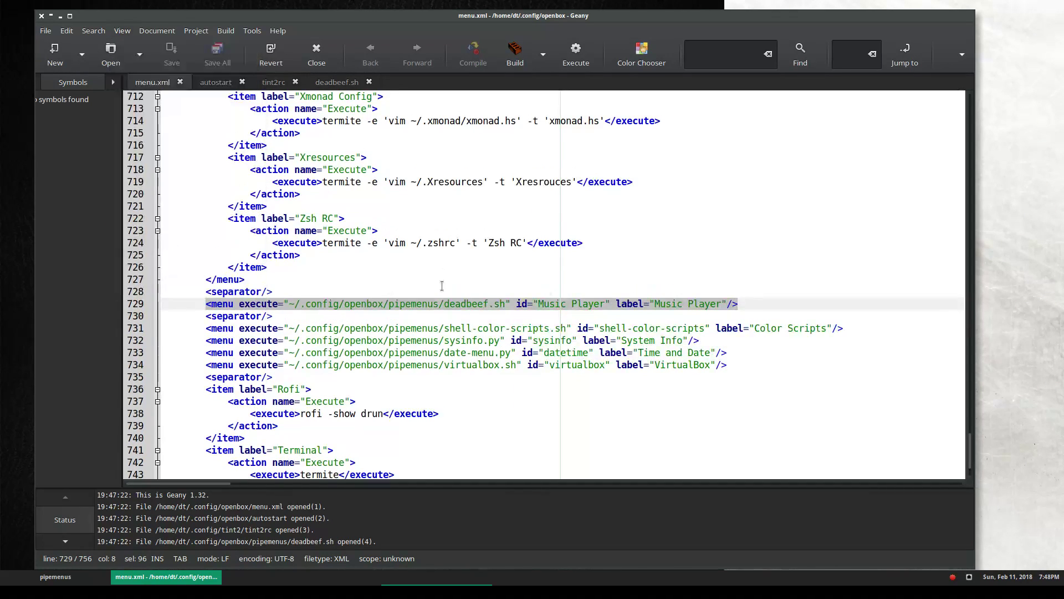
left_click(441, 288)
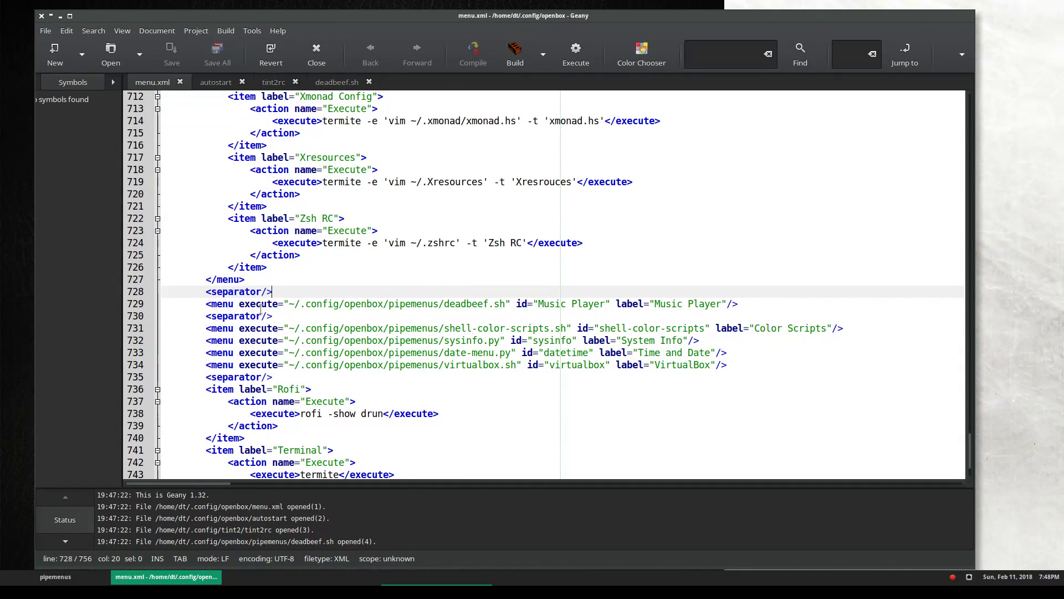
left_click_drag(448, 302, 507, 304)
left_click(510, 304)
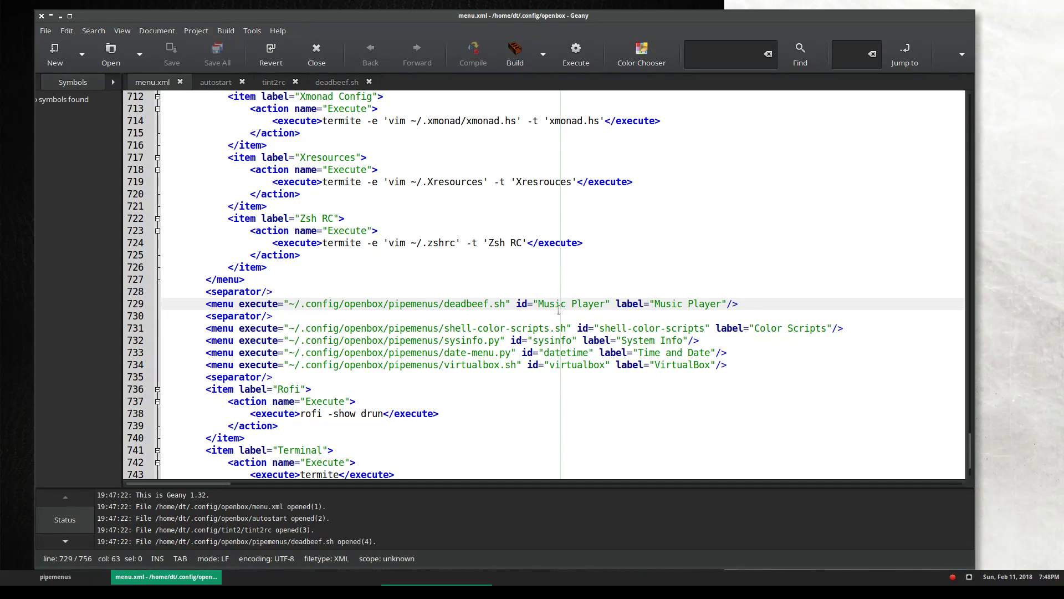
Check the root menu's Music Player submenu, then switch Geany to the deadbeef.sh tab
right_click(991, 253)
mouse_move(1007, 393)
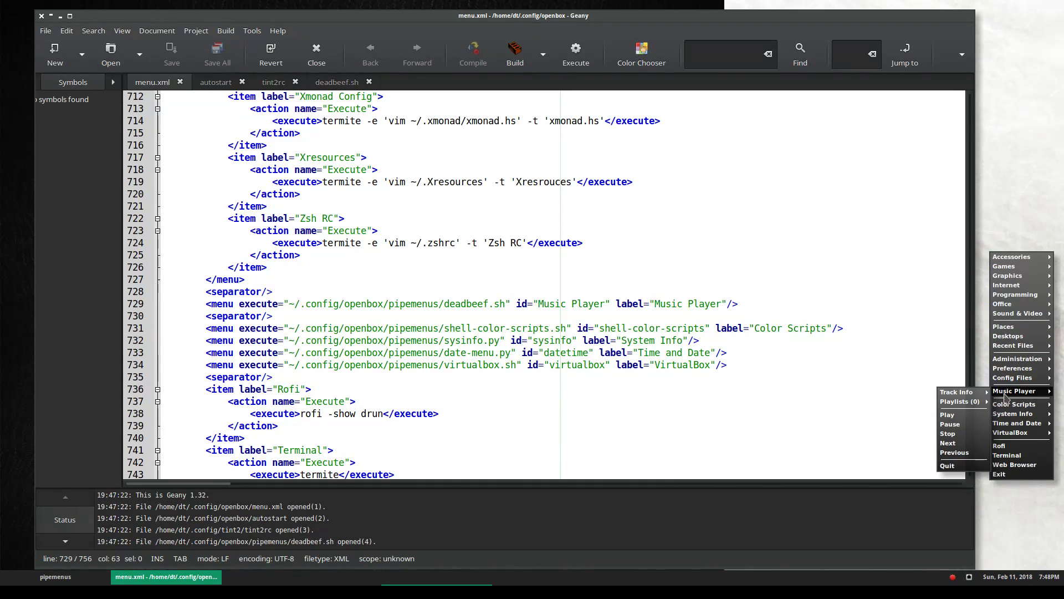
left_click(703, 396)
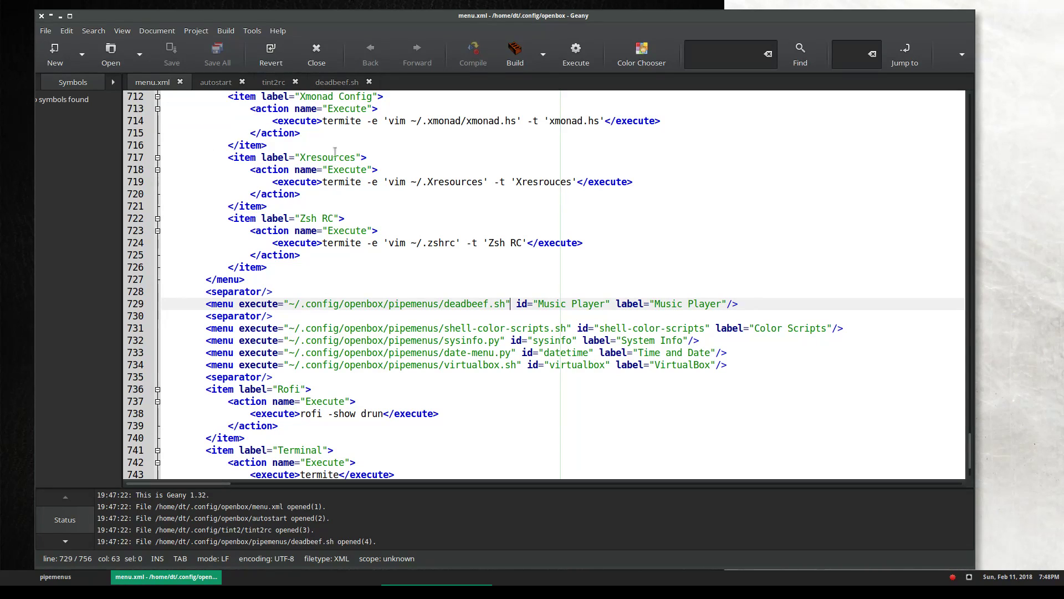
left_click_drag(506, 303, 445, 300)
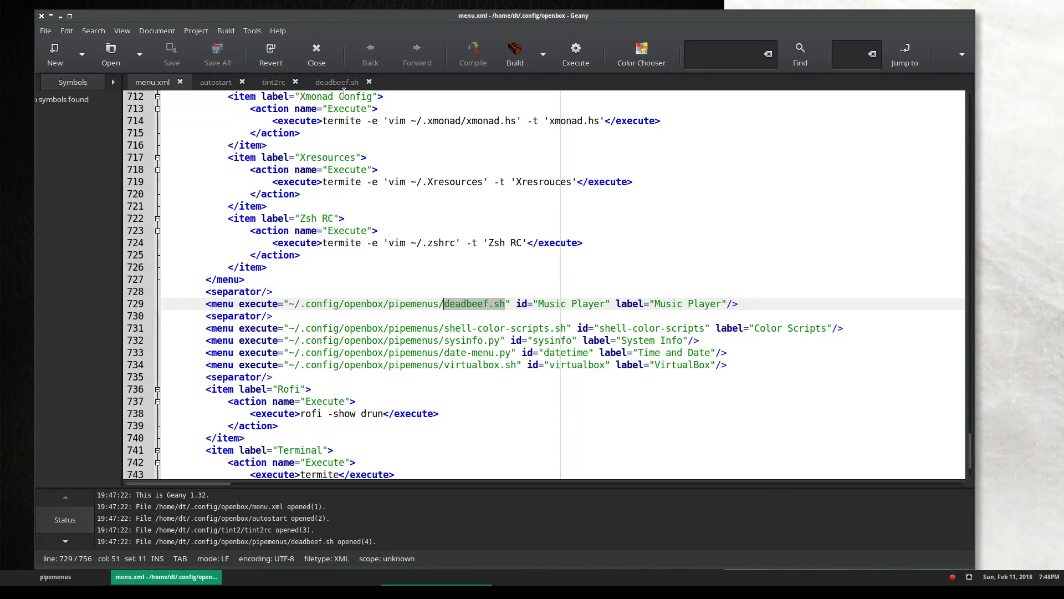
left_click(337, 83)
left_click(458, 255)
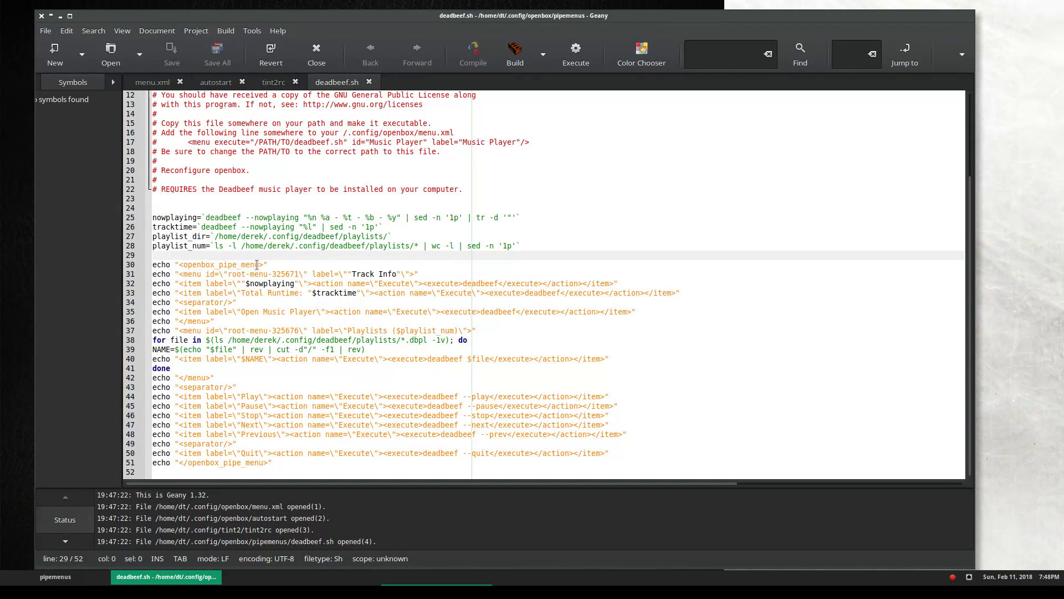
left_click(152, 82)
left_click(337, 82)
right_click(760, 6)
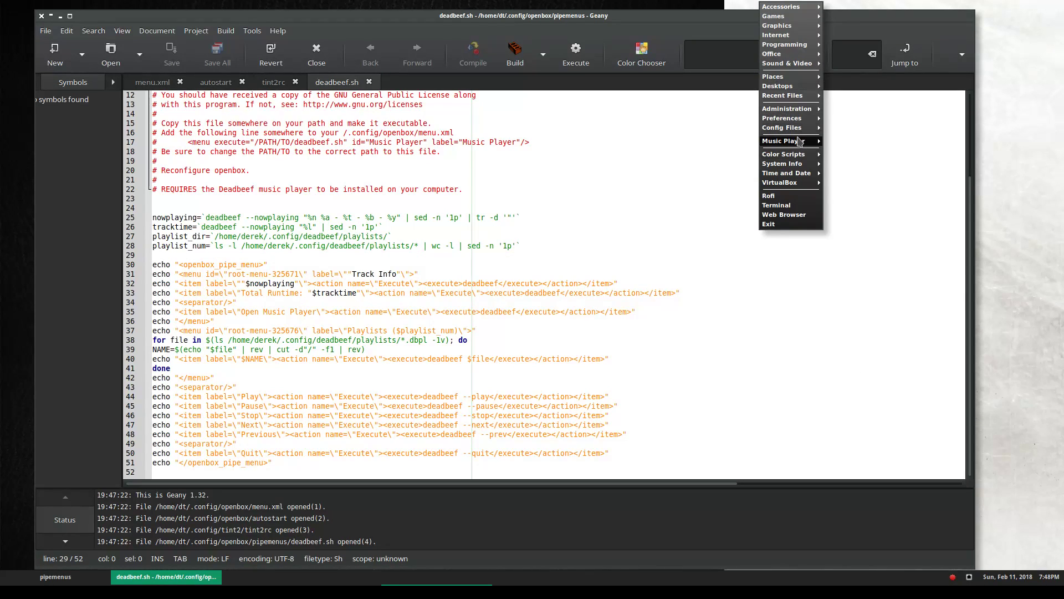
mouse_move(800, 142)
mouse_move(857, 145)
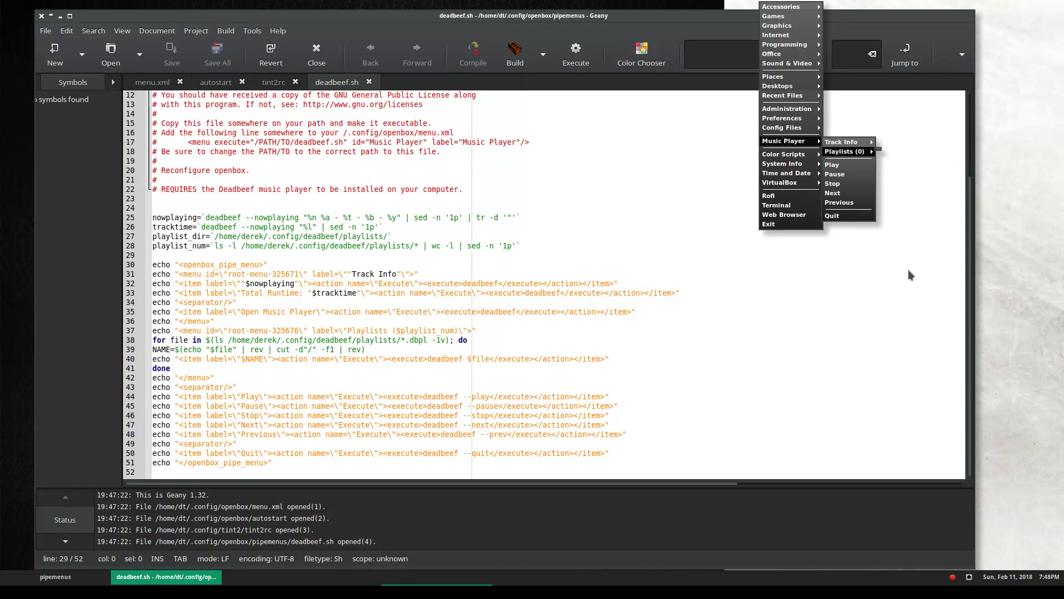
left_click(788, 421)
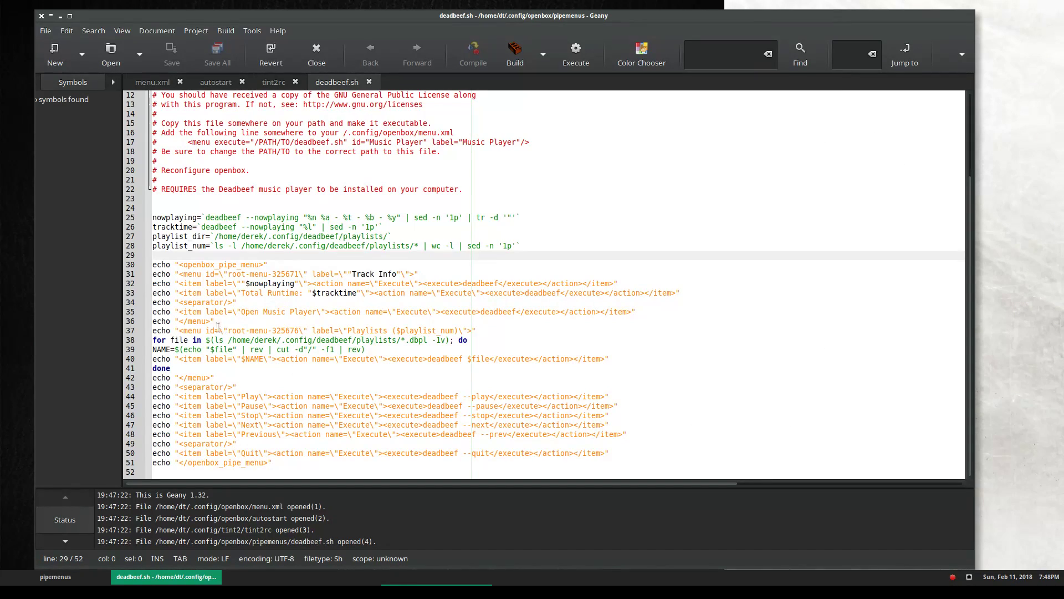
left_click_drag(155, 341, 219, 340)
left_click(251, 350)
double_click(219, 339)
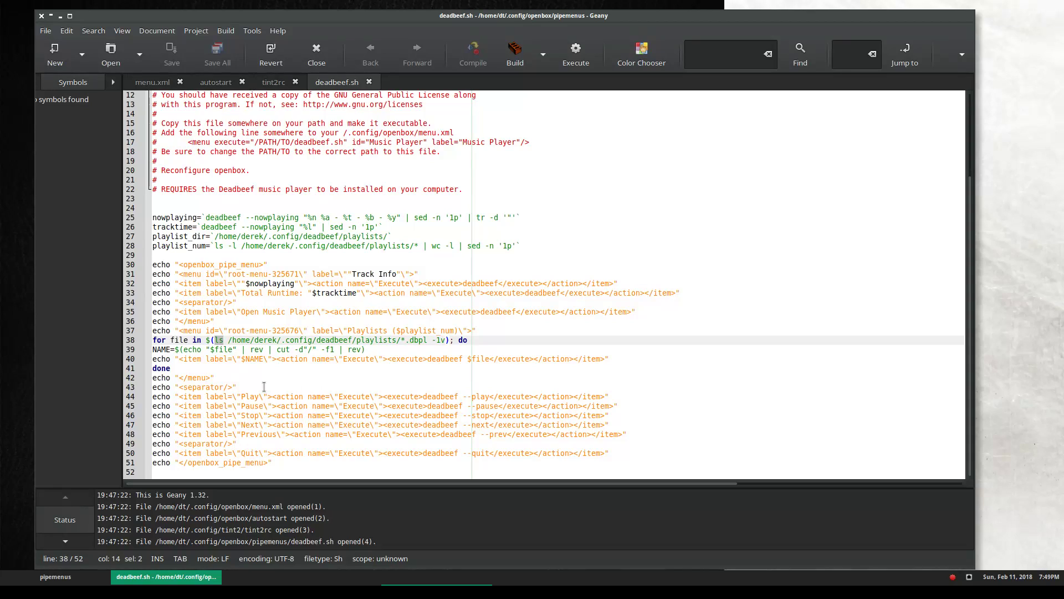
left_click(240, 349)
left_click_drag(228, 339, 440, 341)
left_click(325, 342)
right_click(737, 3)
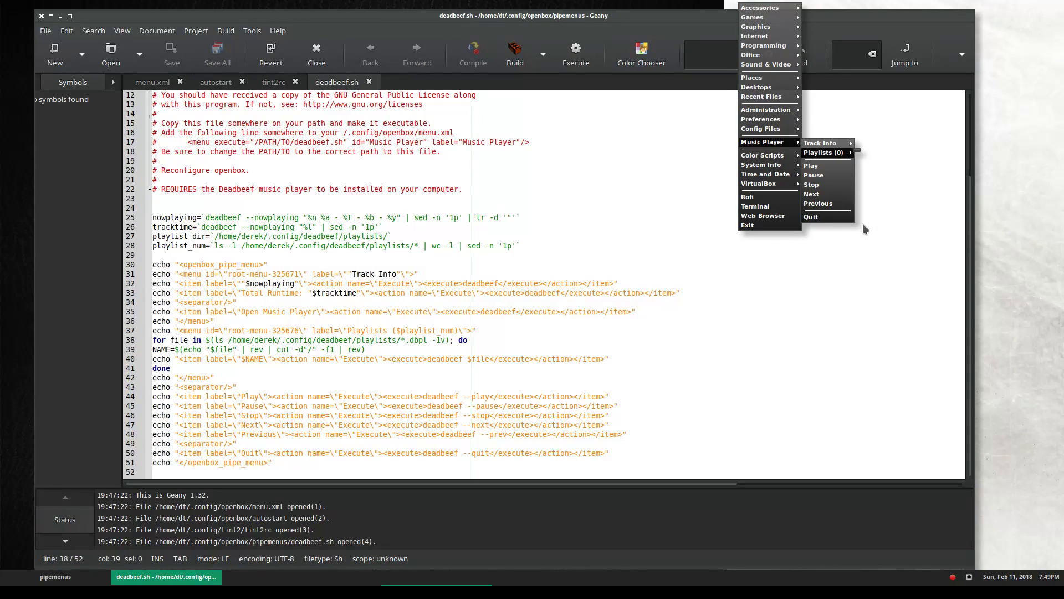
left_click(667, 414)
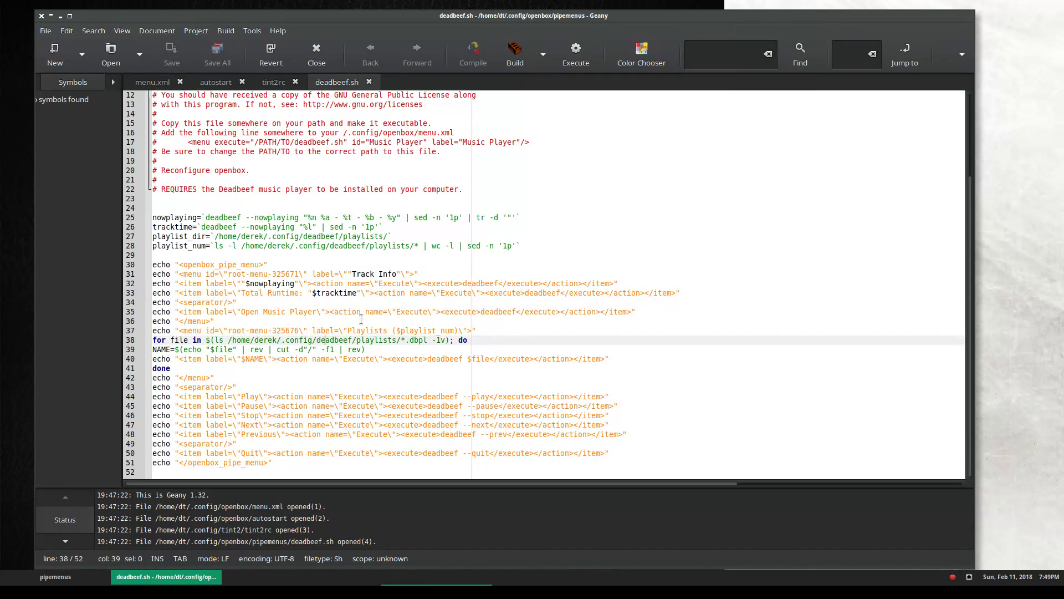
left_click_drag(428, 341, 404, 340)
left_click(536, 341)
right_click(845, 5)
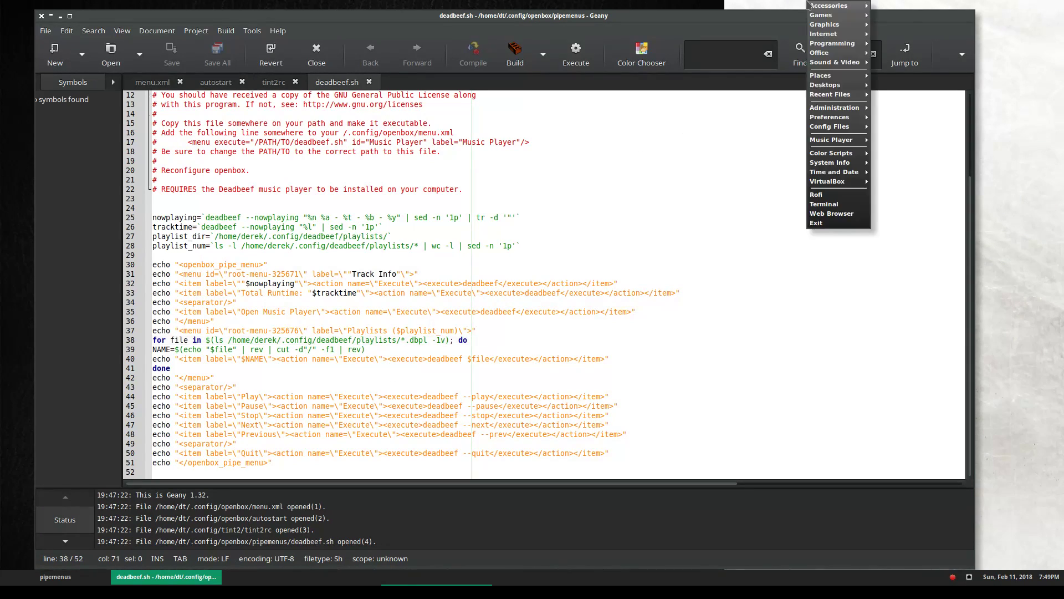
mouse_move(859, 142)
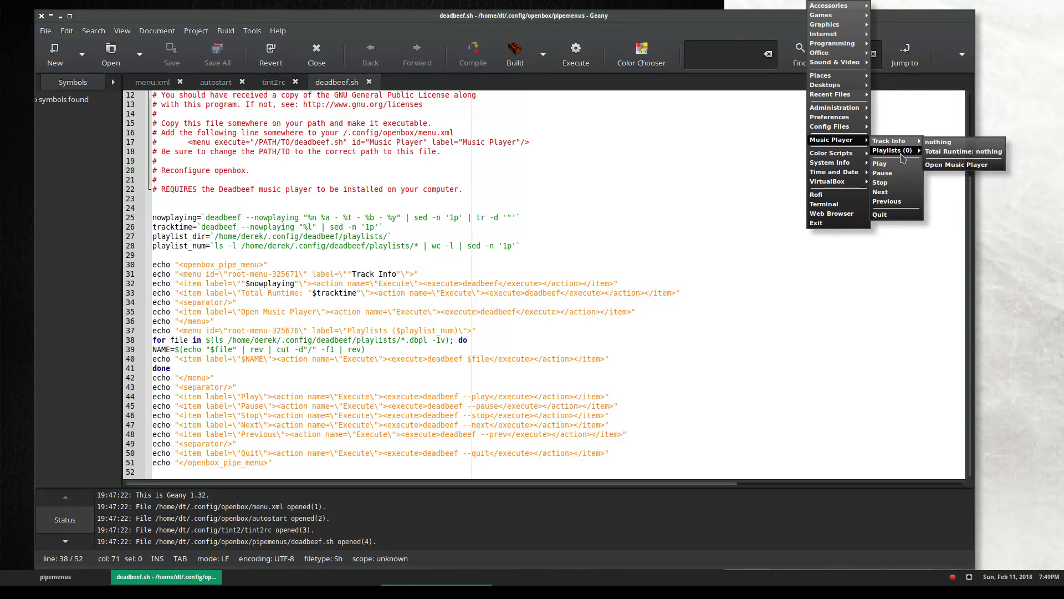
left_click(887, 300)
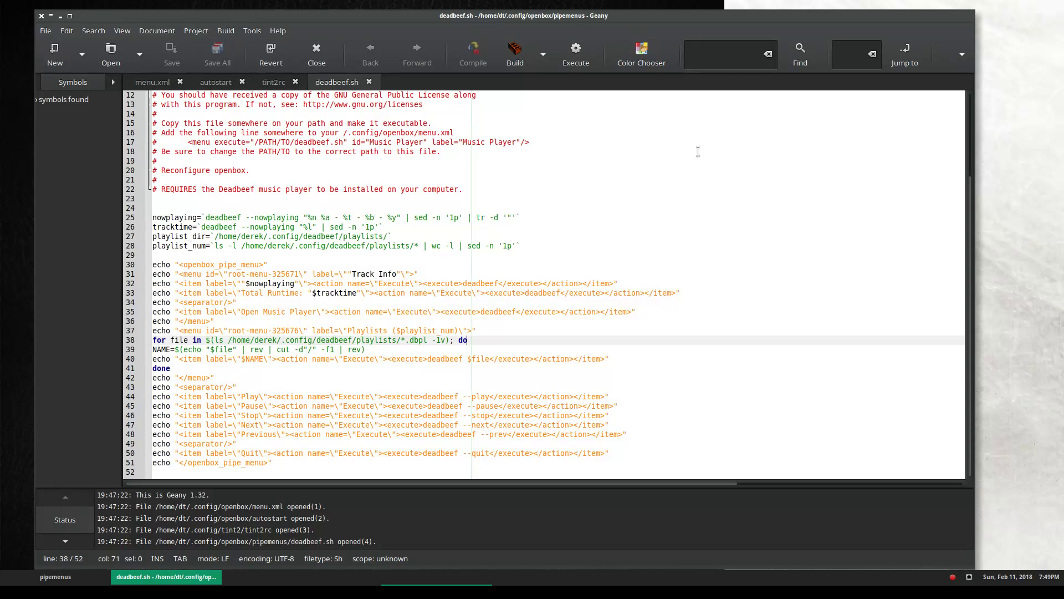
right_click(754, 6)
mouse_move(787, 140)
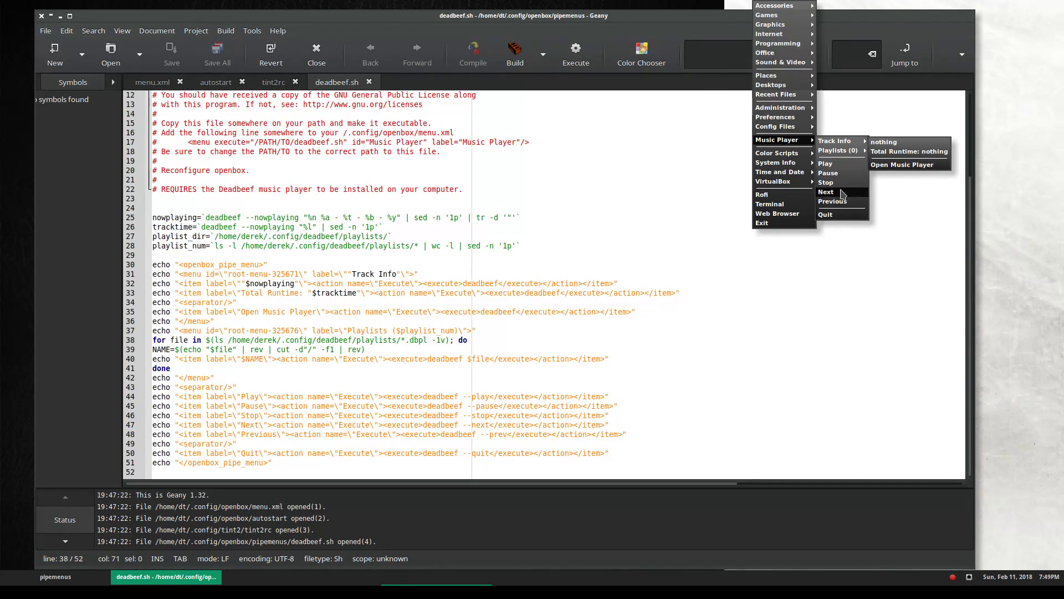
left_click(651, 354)
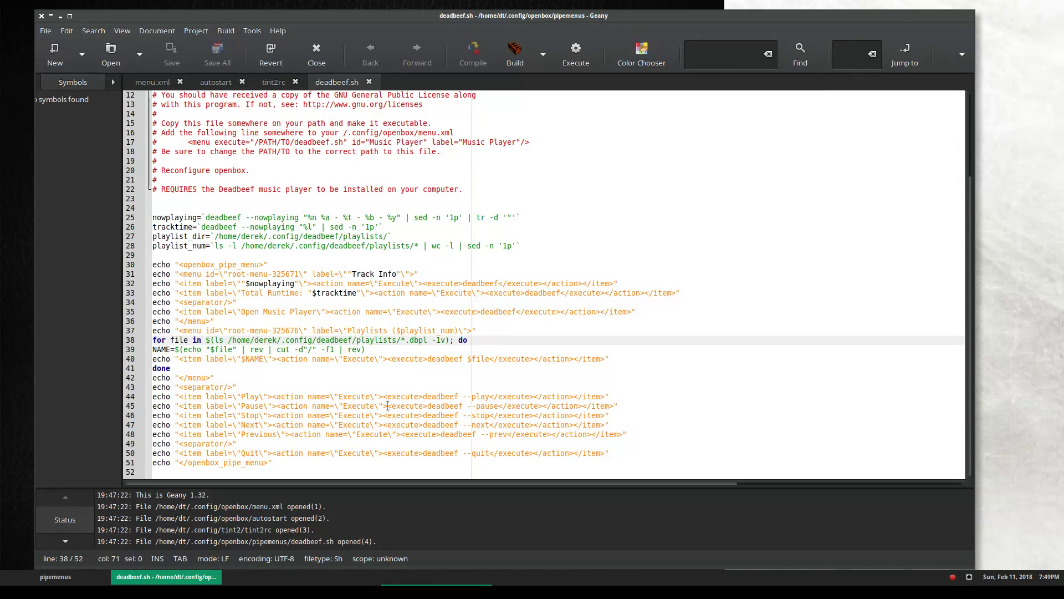
left_click_drag(175, 397, 263, 398)
left_click(294, 397)
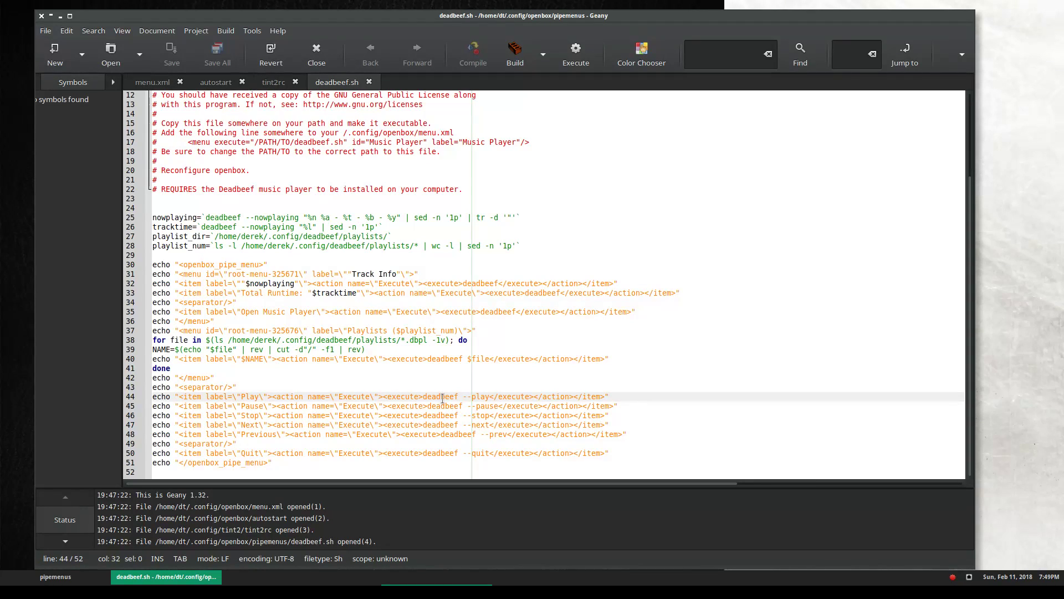
left_click_drag(491, 397, 423, 396)
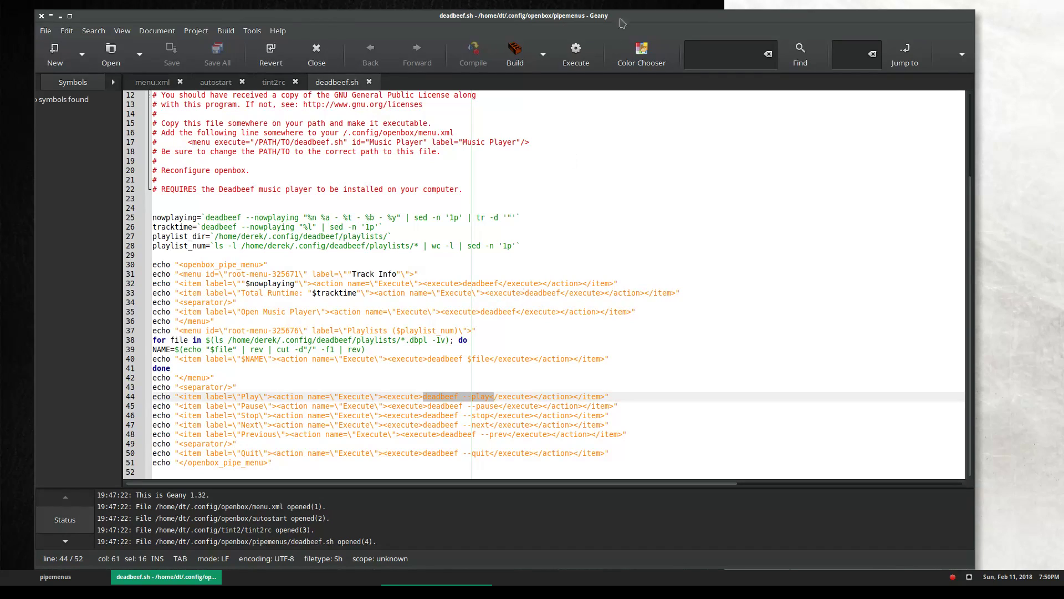
right_click(822, 4)
mouse_move(876, 141)
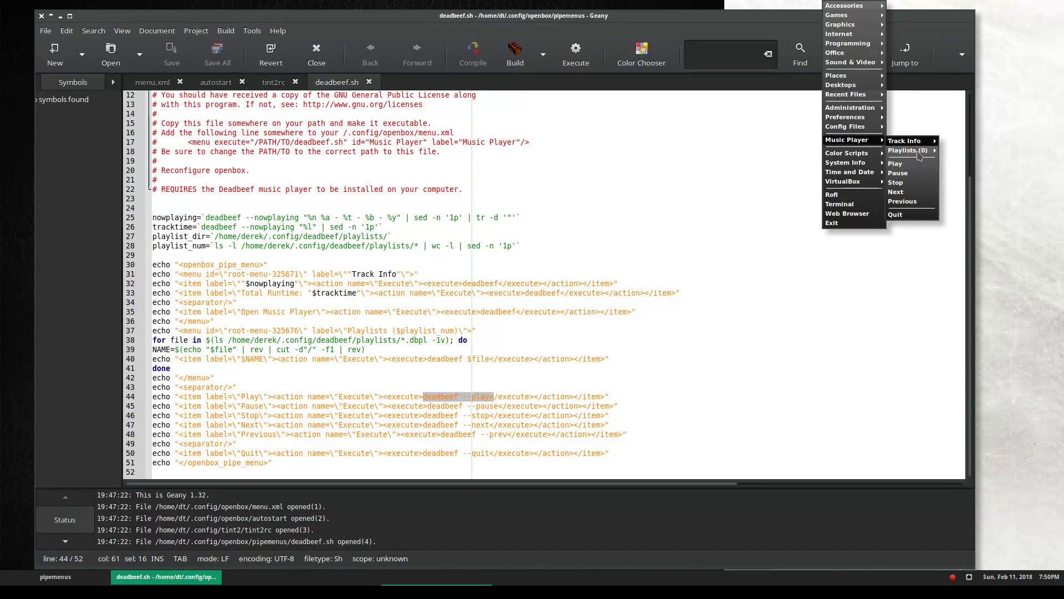
key("Escape")
key("Escape")
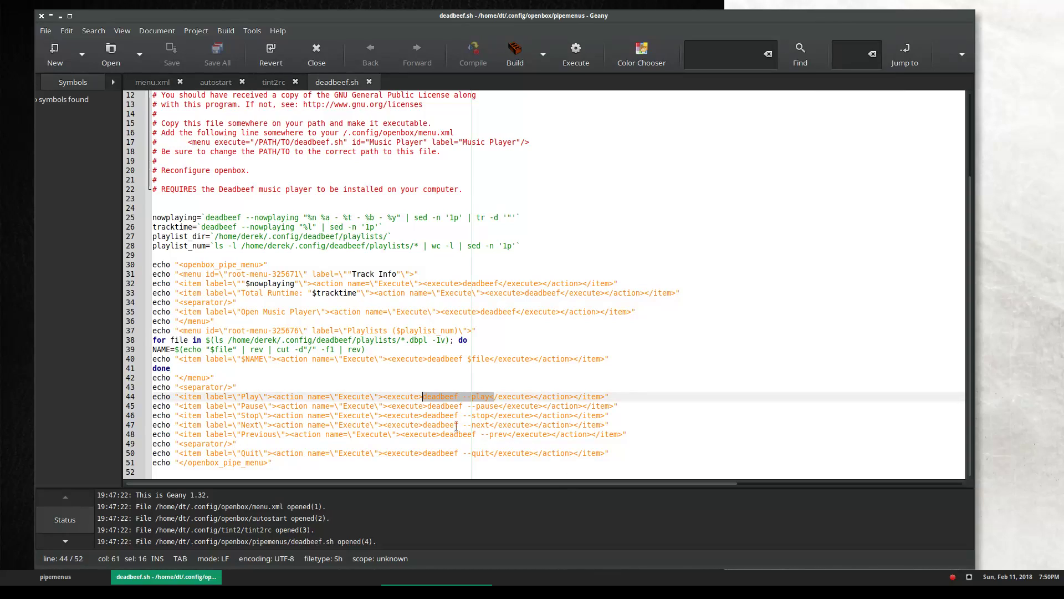
left_click(431, 415)
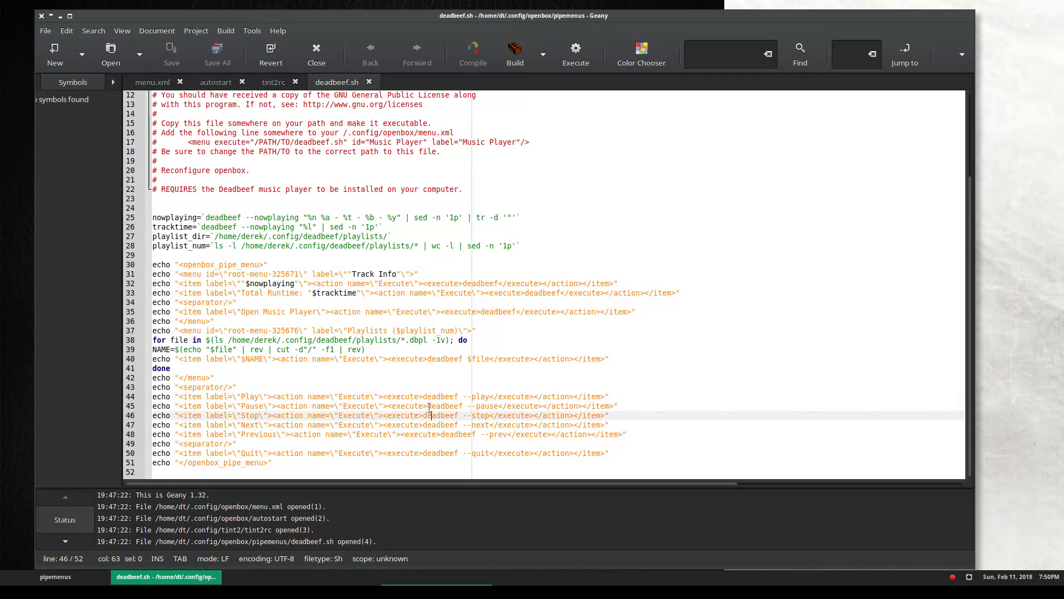
left_click_drag(427, 406, 498, 407)
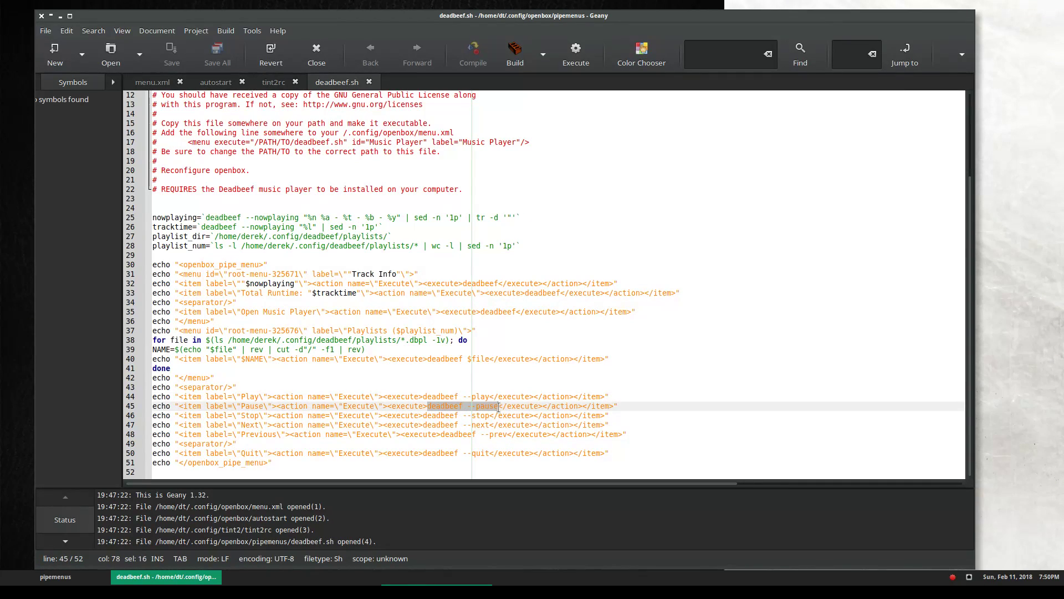
right_click(767, 3)
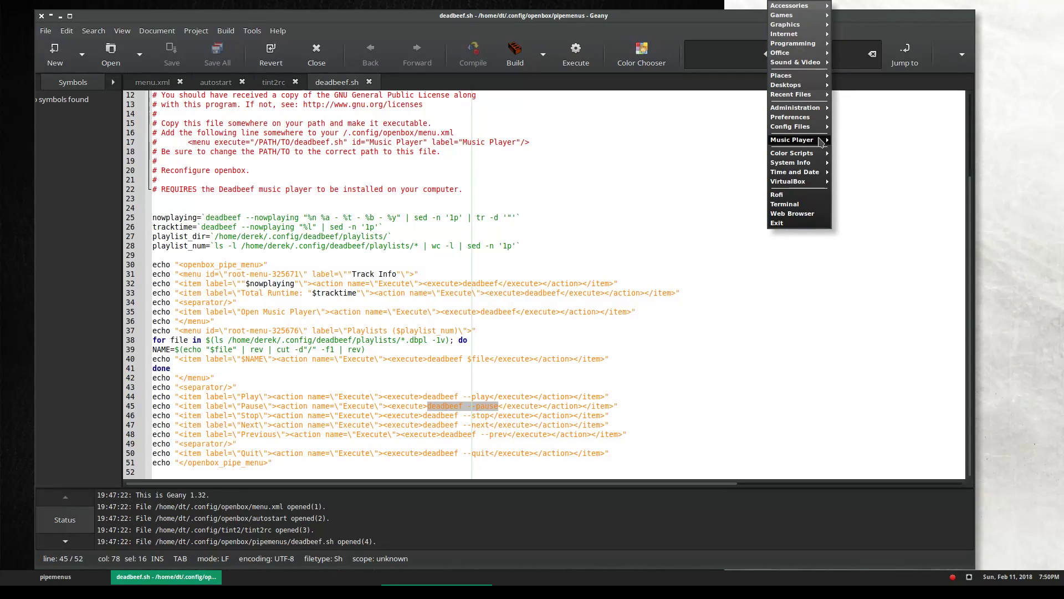
mouse_move(822, 142)
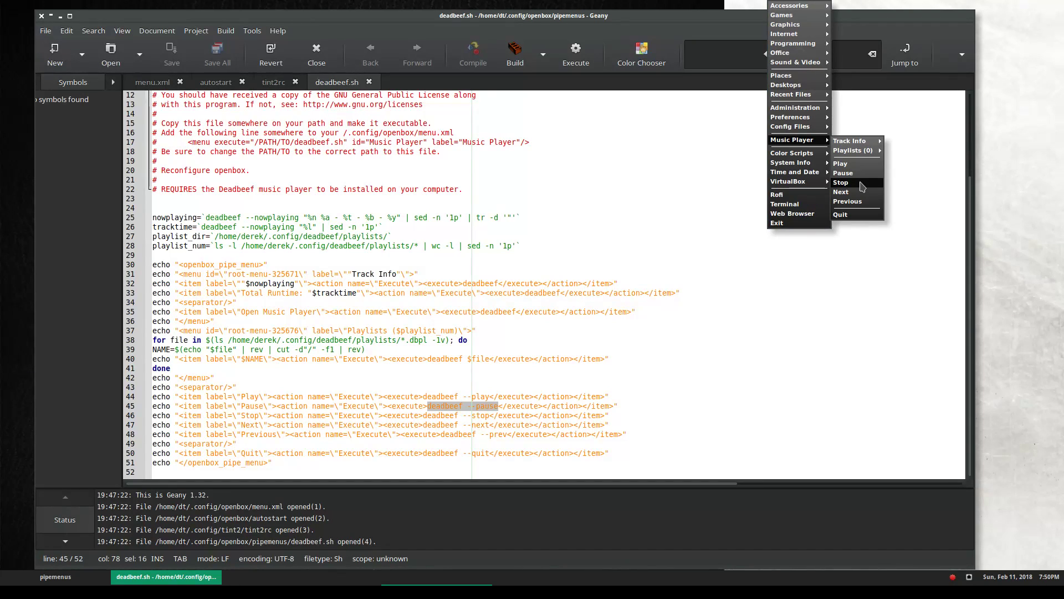
left_click(826, 314)
left_click(463, 415)
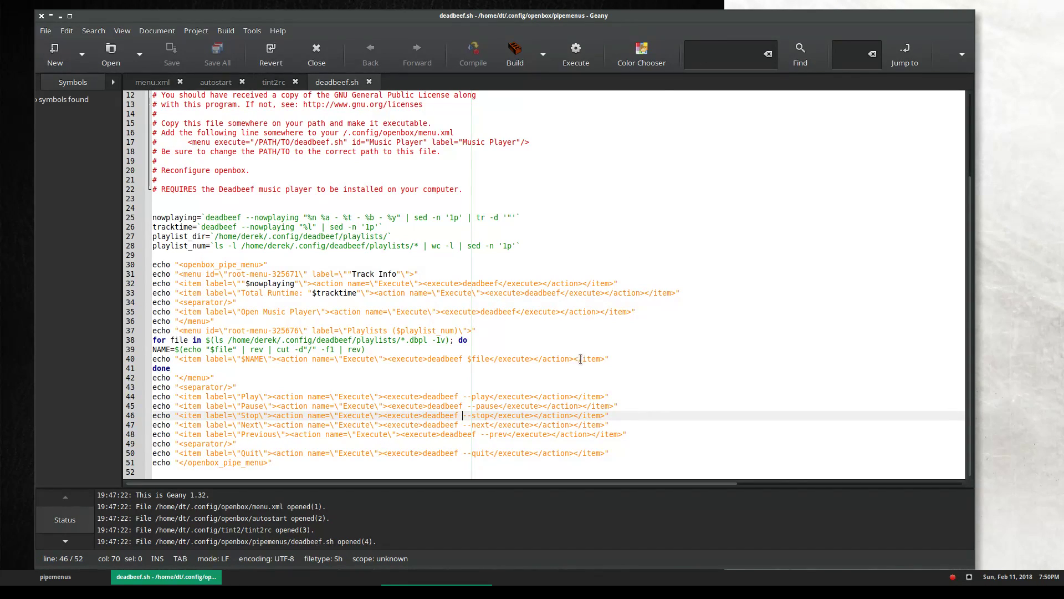
Launch a terminal from the root menu and run deadbeef --play
right_click(751, 3)
left_click(792, 203)
type("deadbeef -")
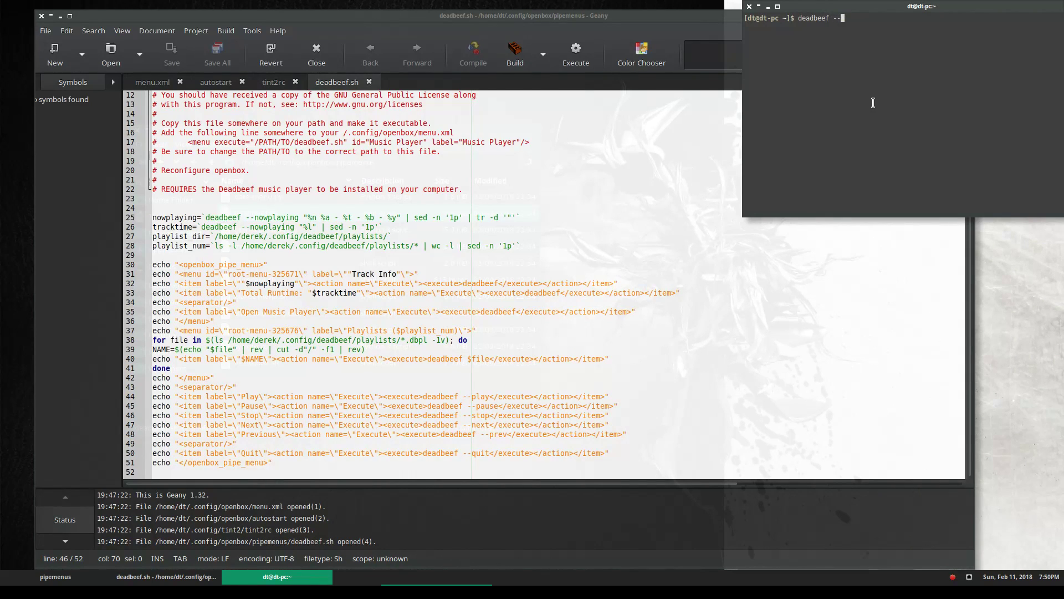
type("-play")
key("Return")
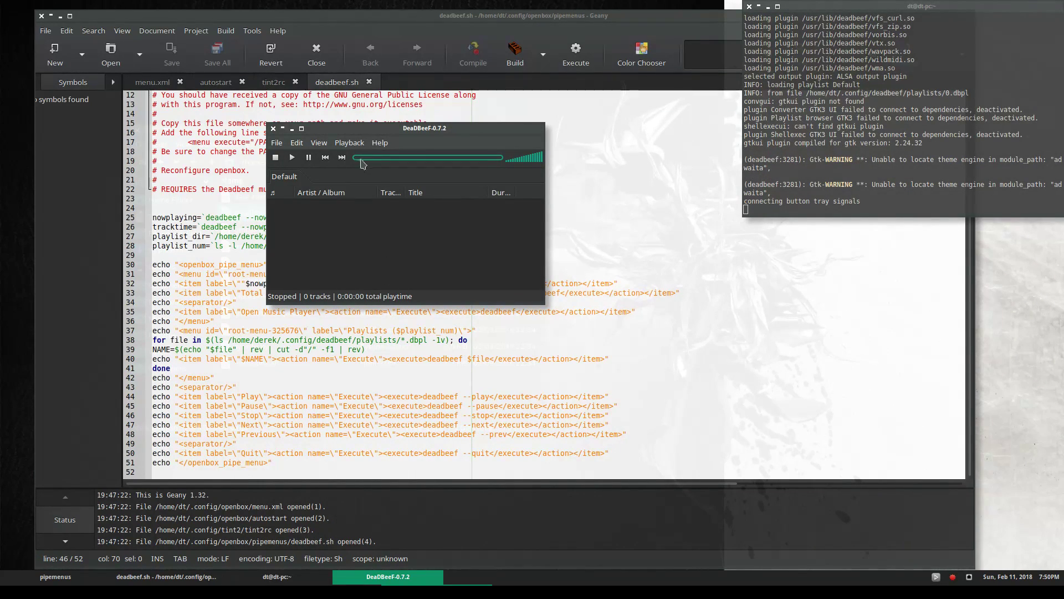
Close the DeaDBeeF player, move the terminal over Geany's right side, and raise Geany
left_click(274, 129)
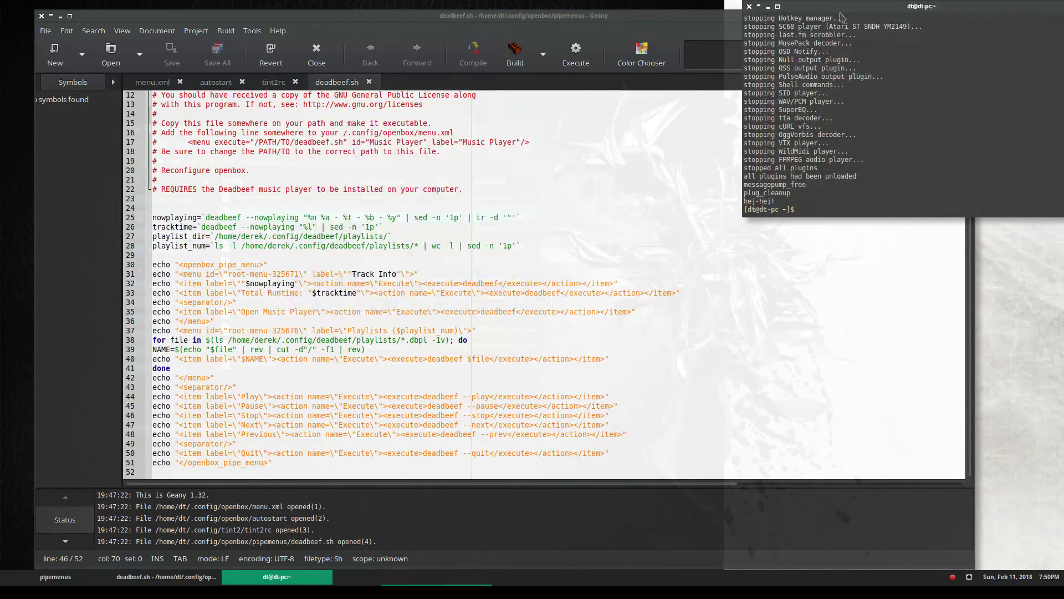
left_click_drag(858, 14, 760, 58)
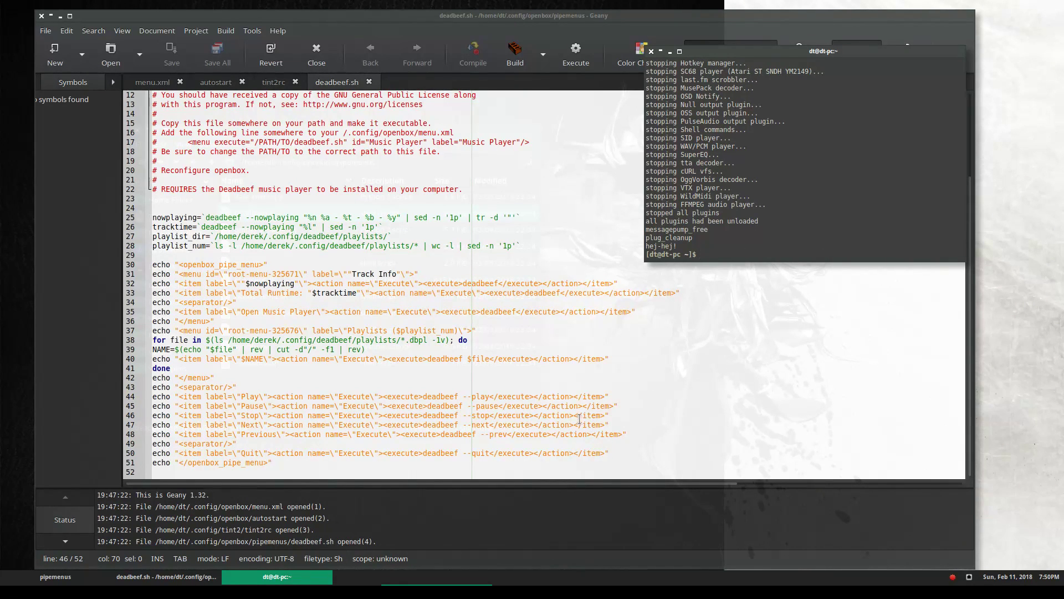
left_click(465, 377)
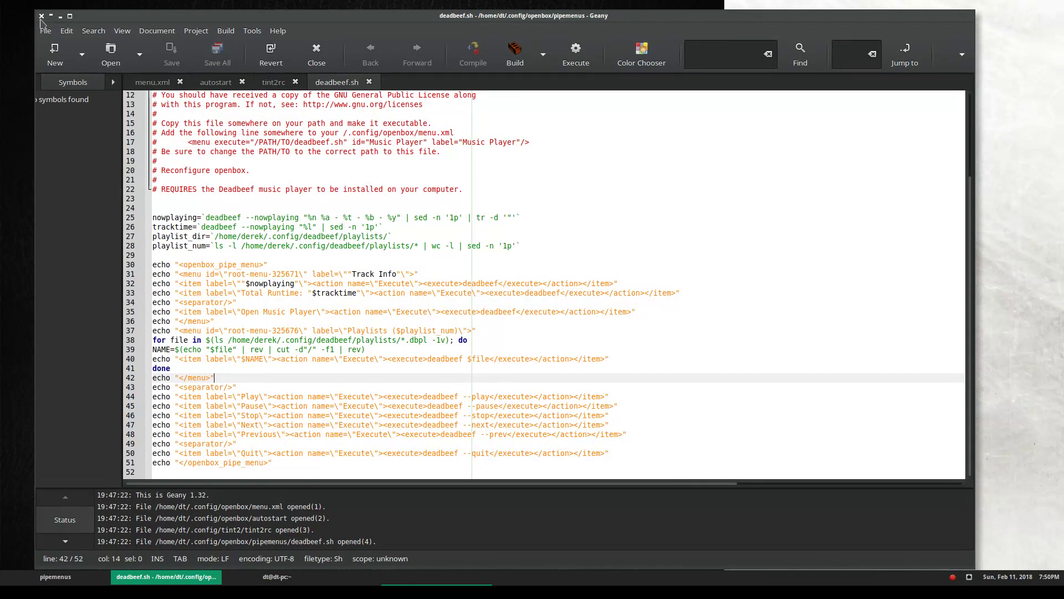
Close Geany and the terminal, then bring up Firefox's YouTube live chat
left_click(41, 15)
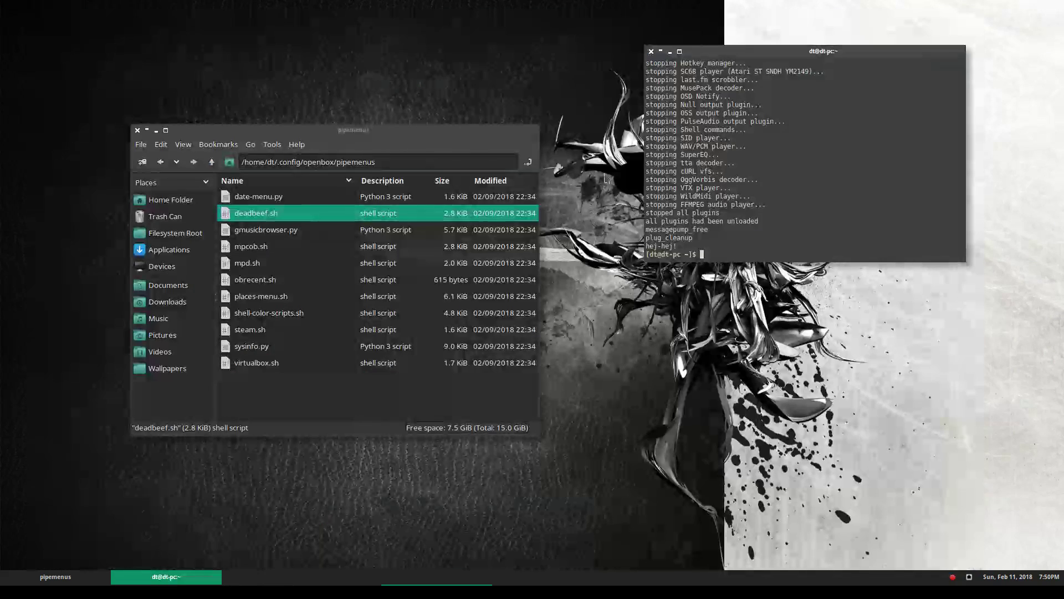
left_click(651, 51)
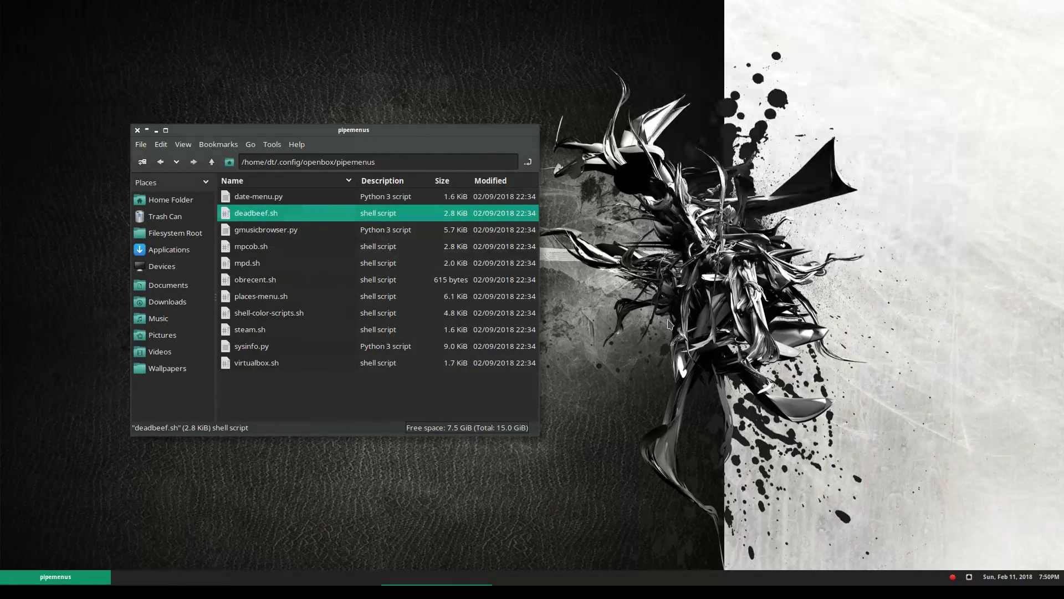
left_click(463, 583)
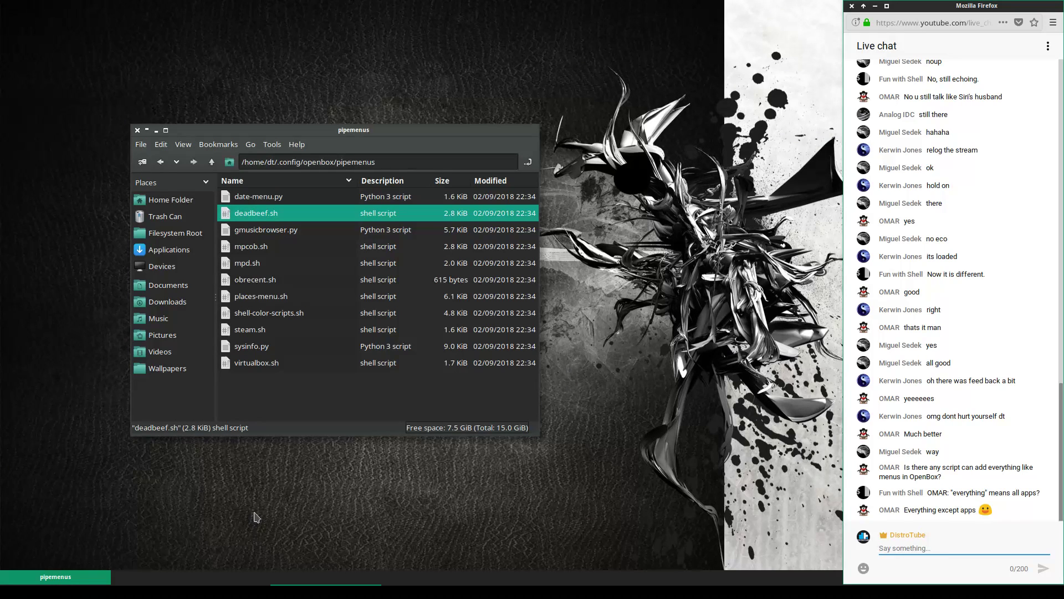
Type mmaker openbox in a new root-menu terminal, then close it without running
right_click(297, 486)
left_click(335, 465)
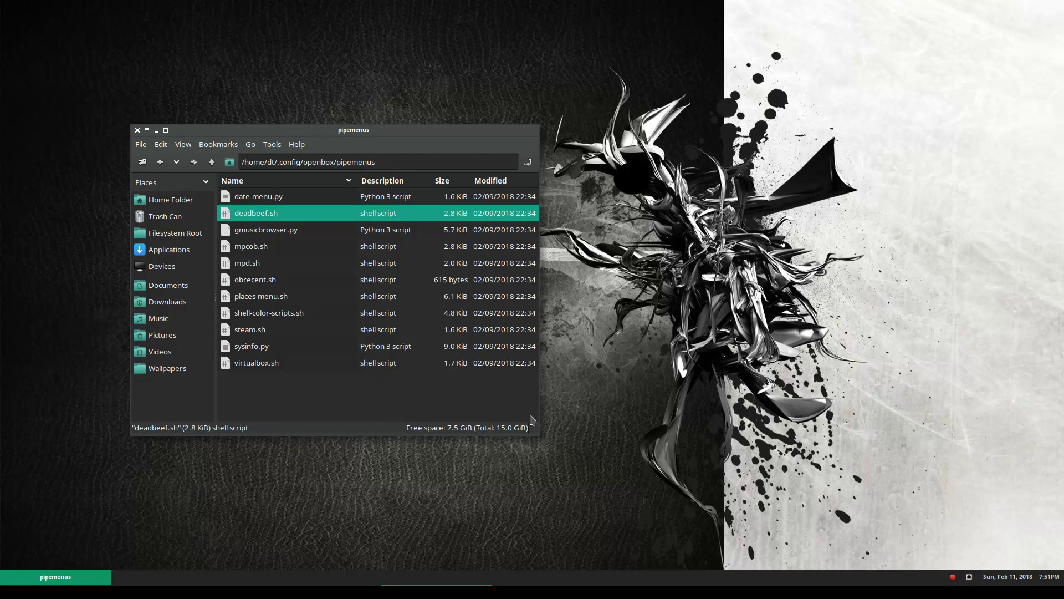
type("mmaker")
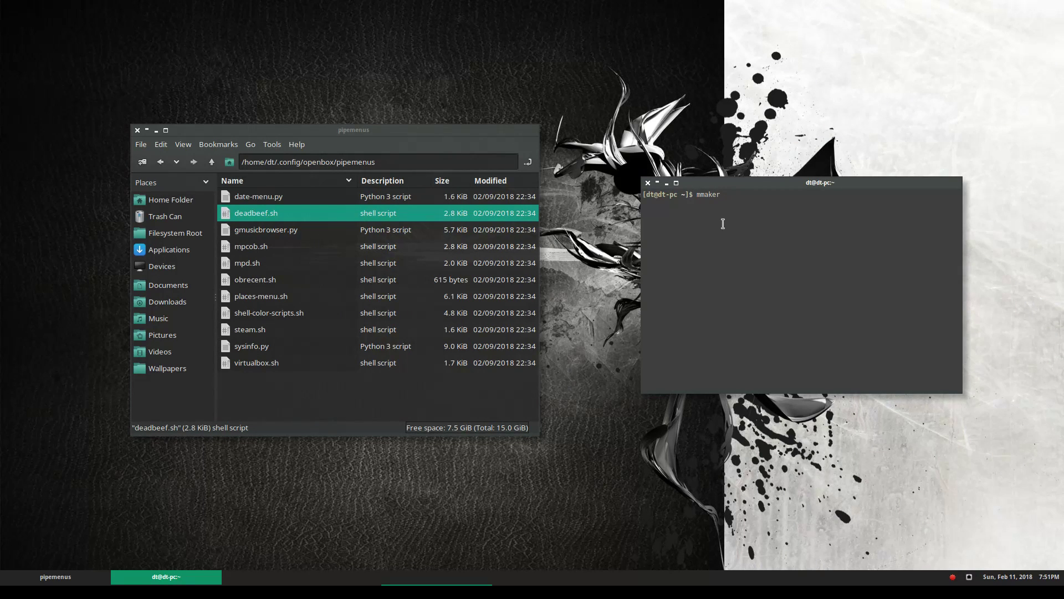
type("ope")
key("BackSpace")
key("BackSpace")
key("BackSpace")
type("openbox")
key("BackSpace")
key("BackSpace")
key("BackSpace")
key("BackSpace")
key("BackSpace")
key("BackSpace")
key("BackSpace")
key("BackSpace")
key("BackSpace")
key("BackSpace")
key("BackSpace")
key("BackSpace")
key("BackSpace")
key("BackSpace")
left_click(647, 183)
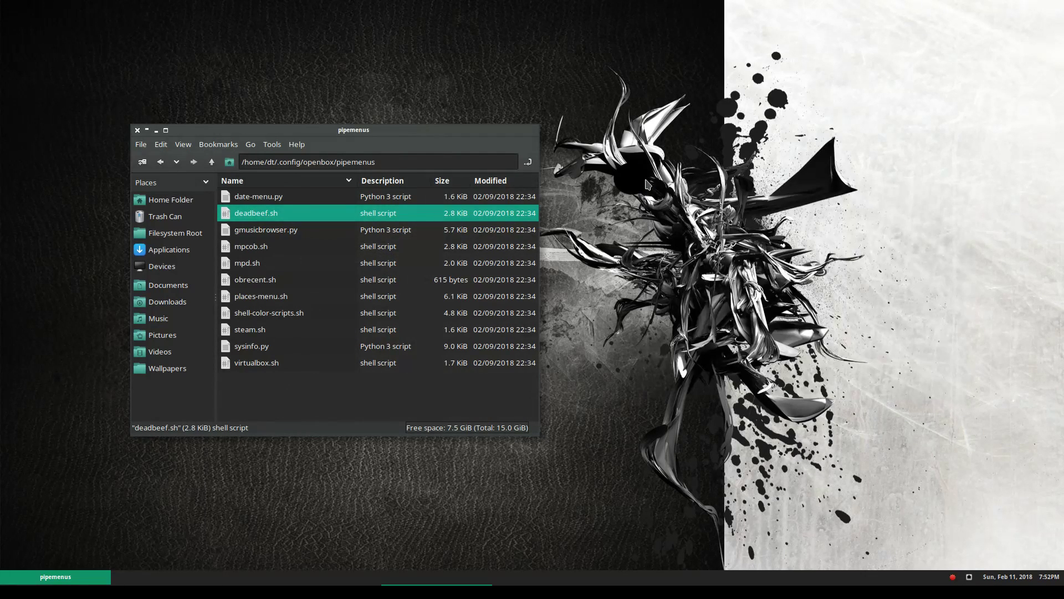
Browse the root menu's Accessories and Office submenus, then Alt+Tab back to the live chat
right_click(665, 93)
mouse_move(713, 97)
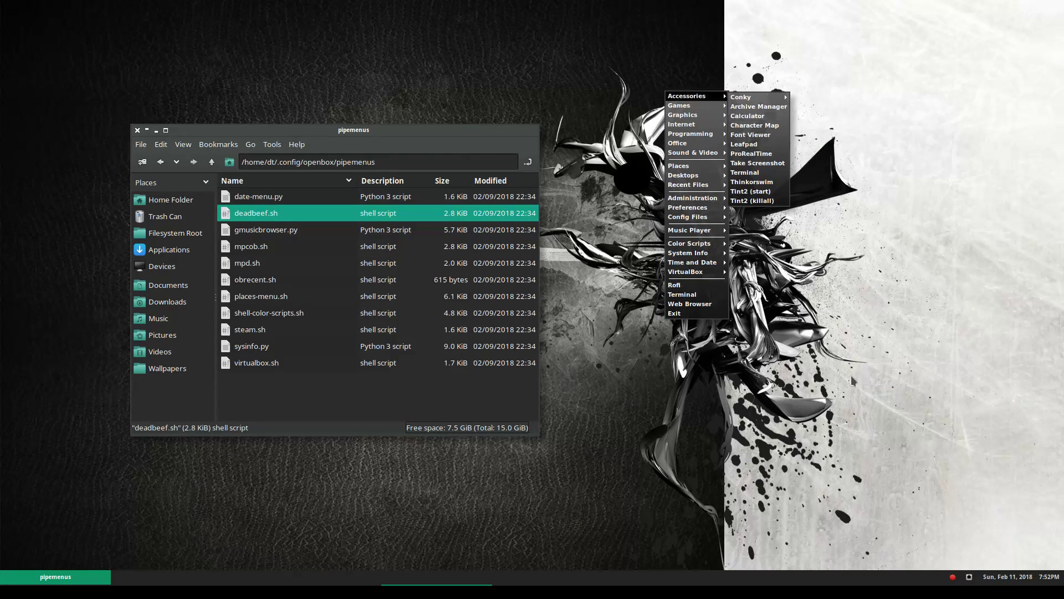
left_click(812, 387)
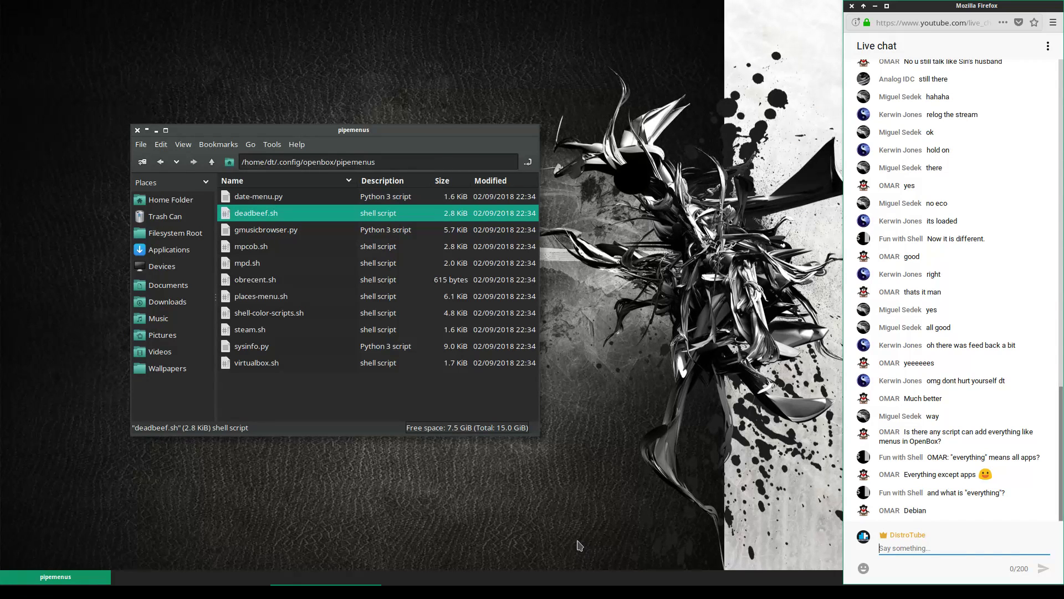
right_click(600, 227)
mouse_move(612, 278)
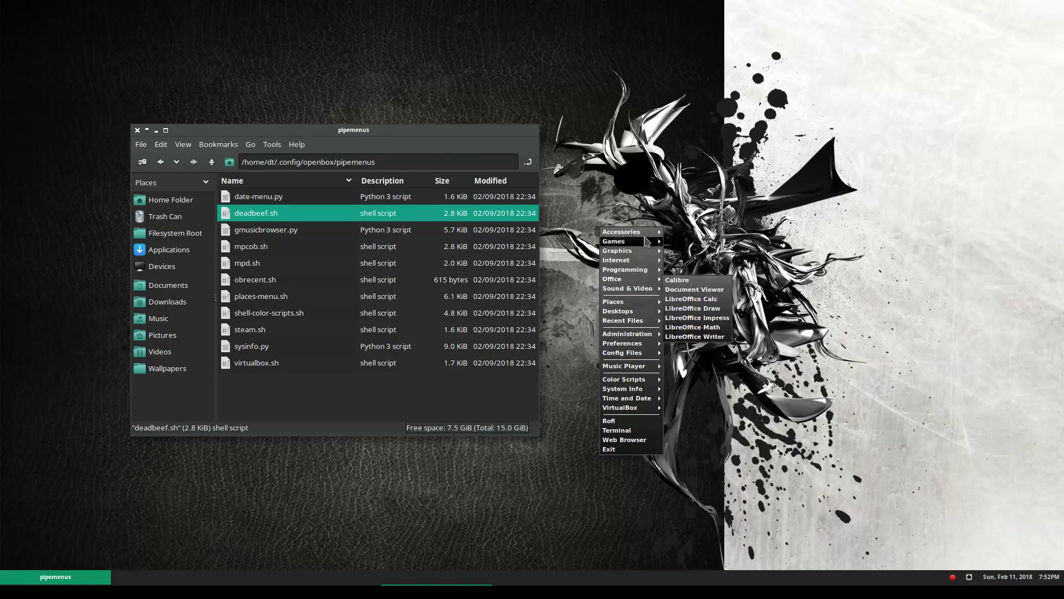
left_click(688, 163)
key("alt+Tab")
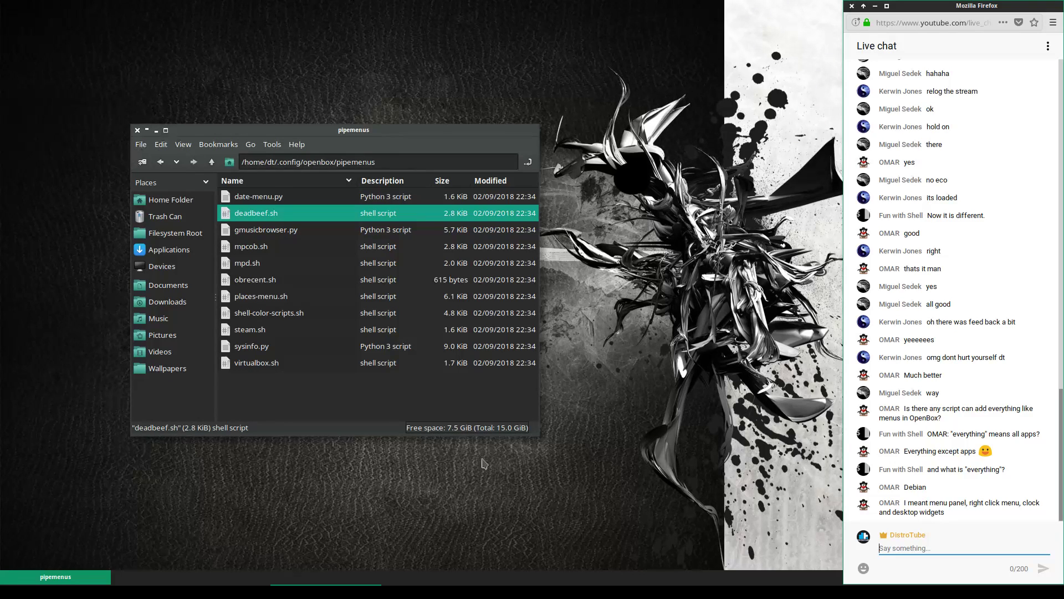
left_click(492, 133)
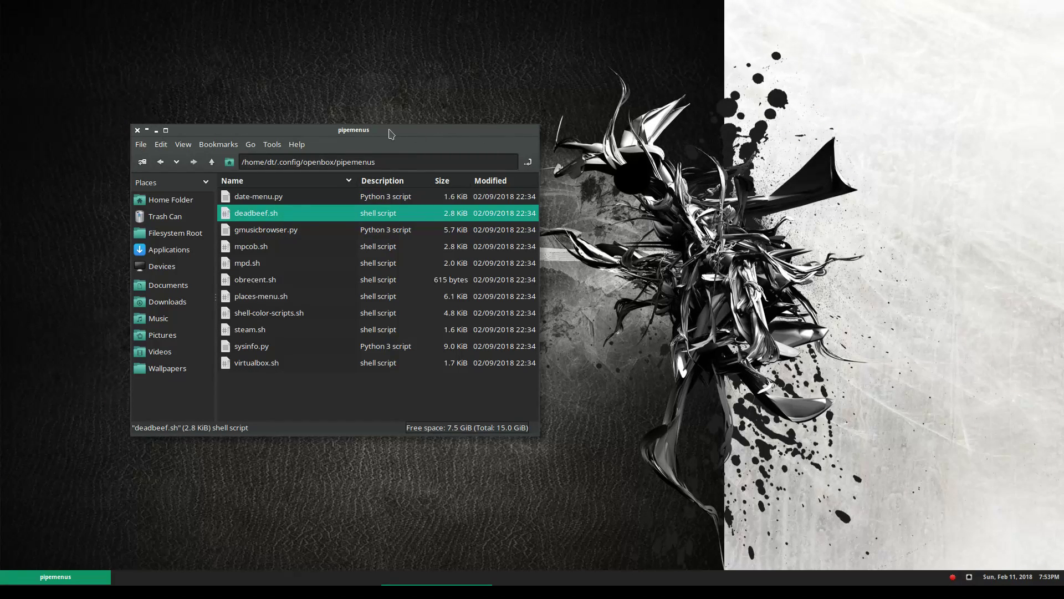
double_click(388, 130)
left_click(389, 128)
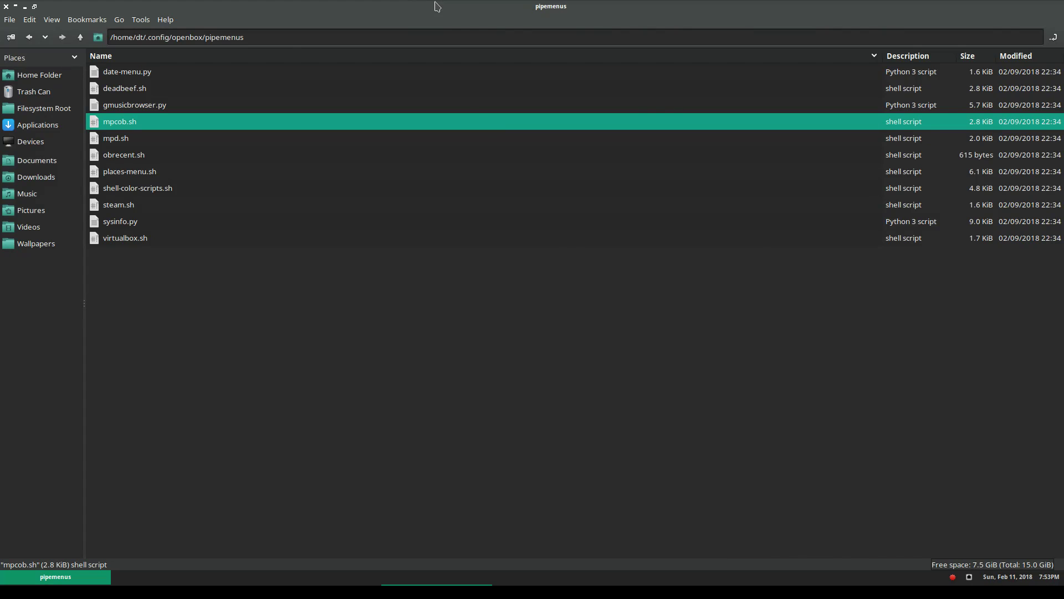
double_click(436, 6)
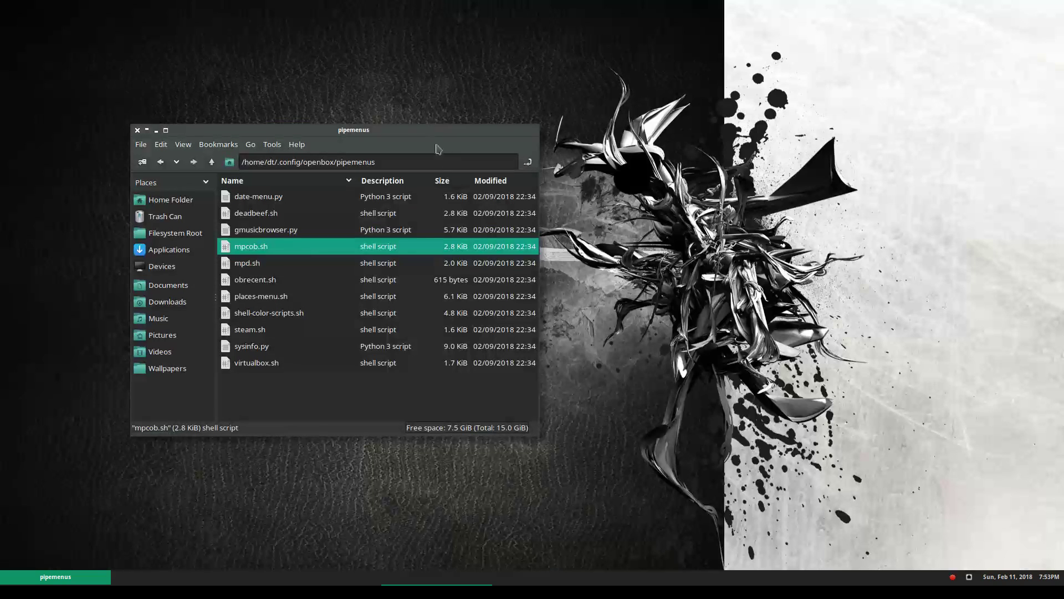
right_click(625, 157)
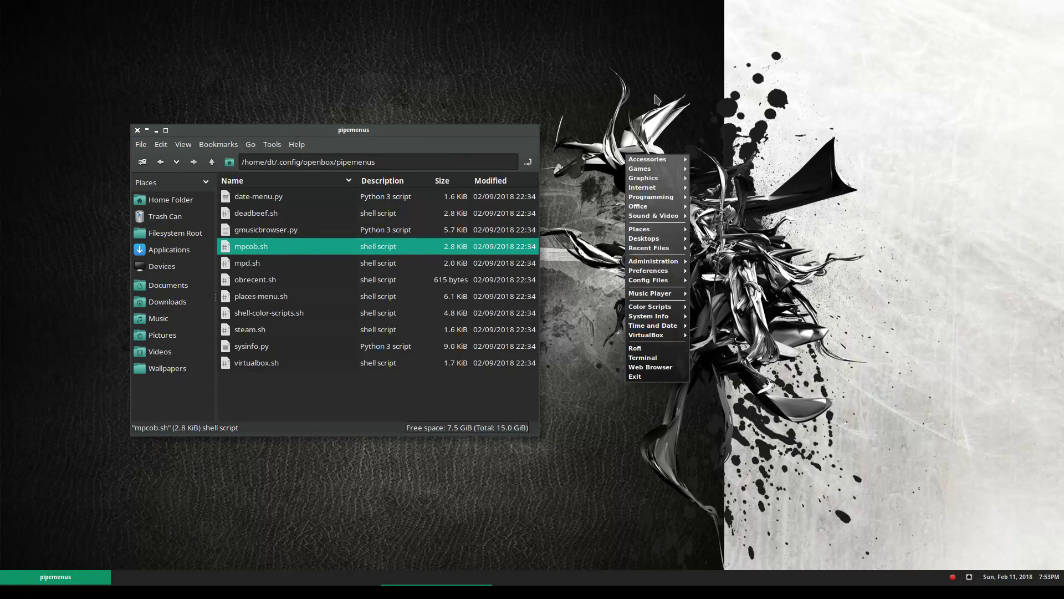
left_click(576, 124)
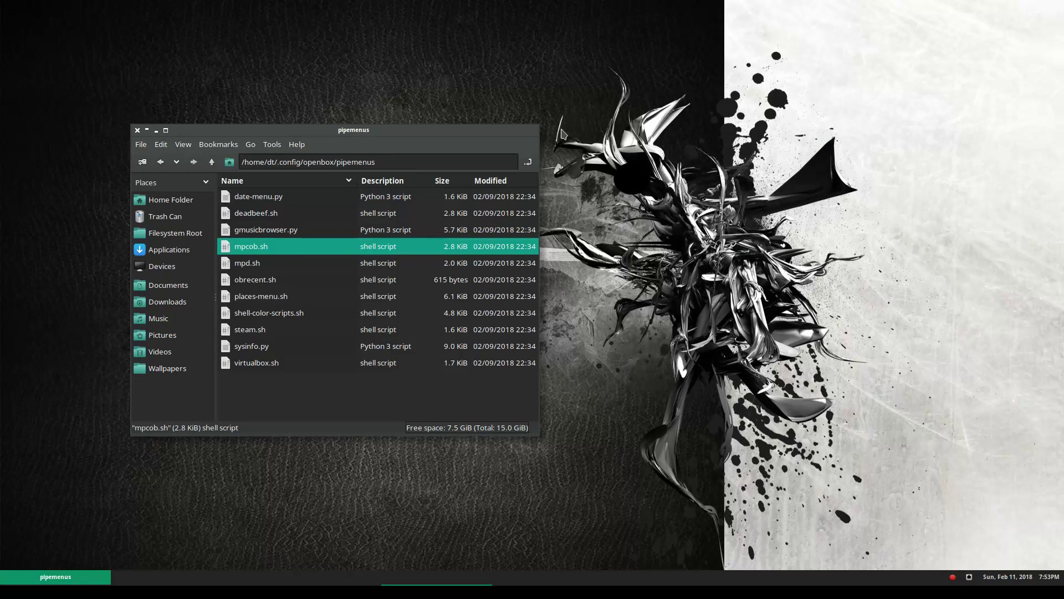
left_click(355, 591)
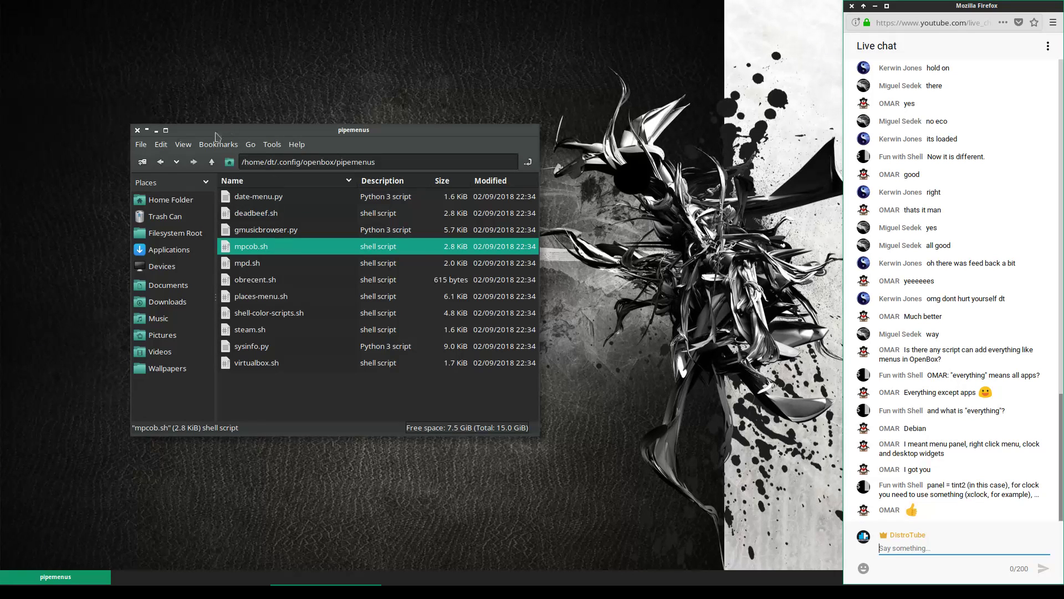
Open rc.xml from the ~/.config/openbox folder in Geany
left_click(212, 162)
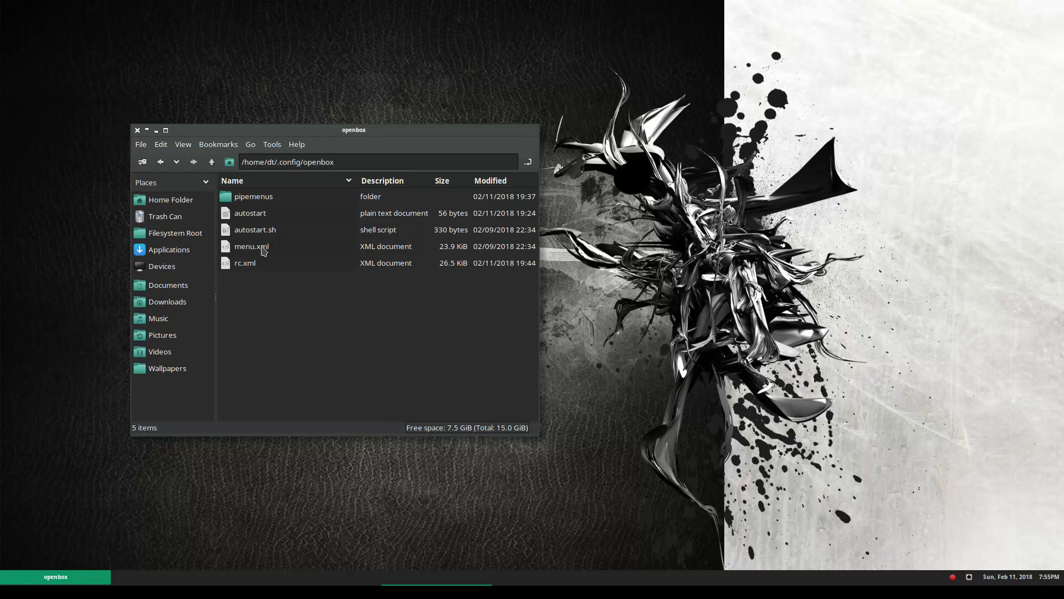
left_click(256, 269)
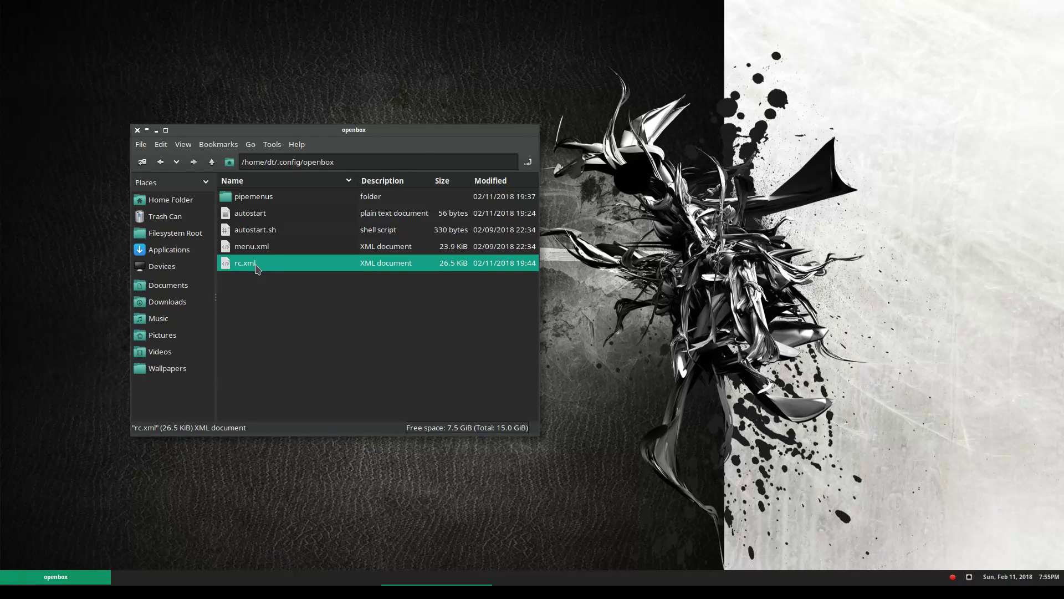
right_click(257, 269)
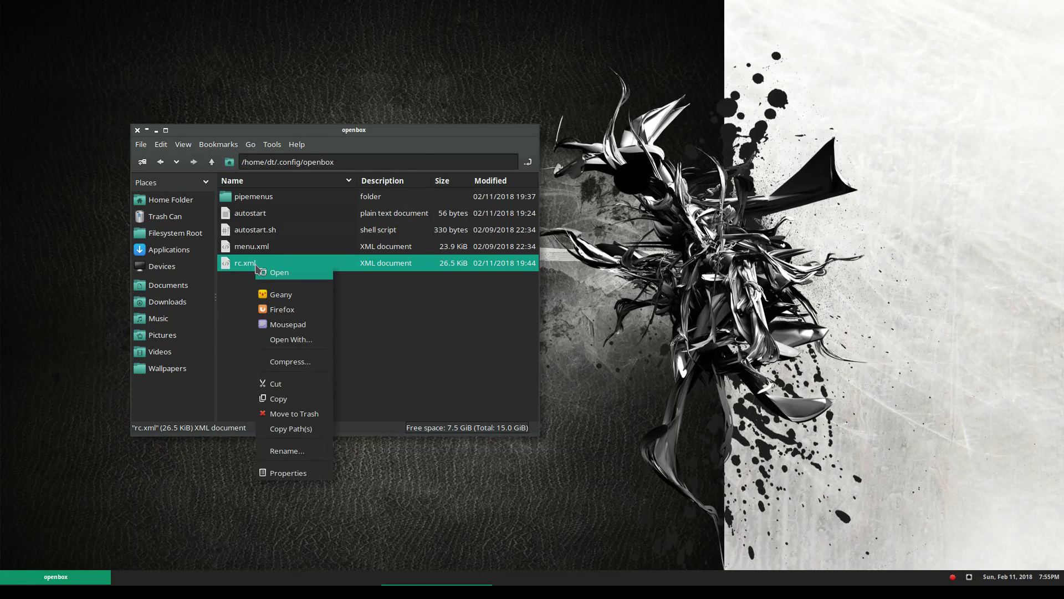
left_click(295, 295)
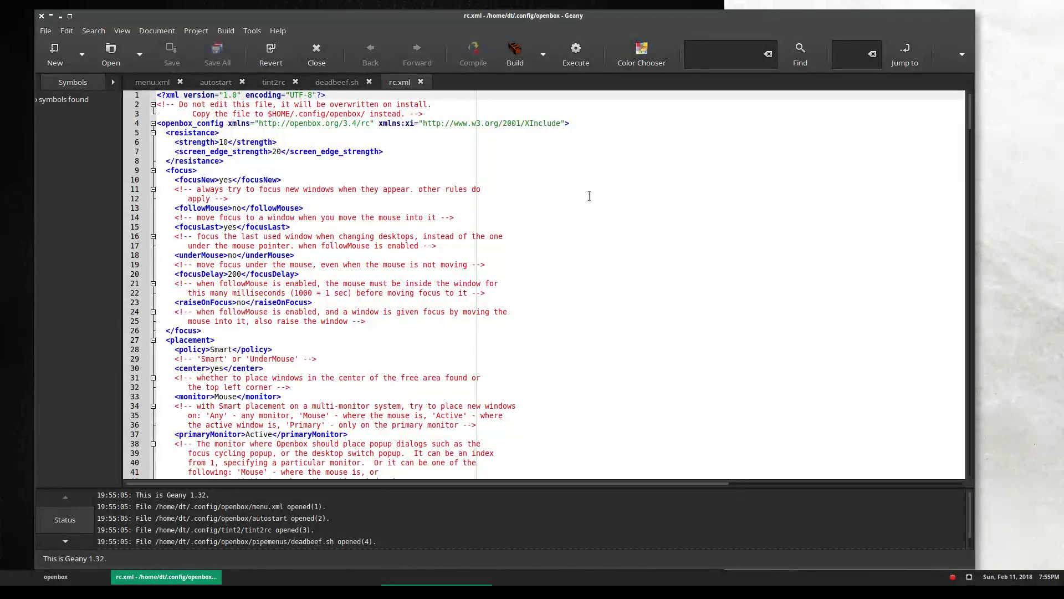
Inspect the C-A-Left GoToDesktop keybinding on line 184 and test desktop switching
scroll(528, 195, "down", 20)
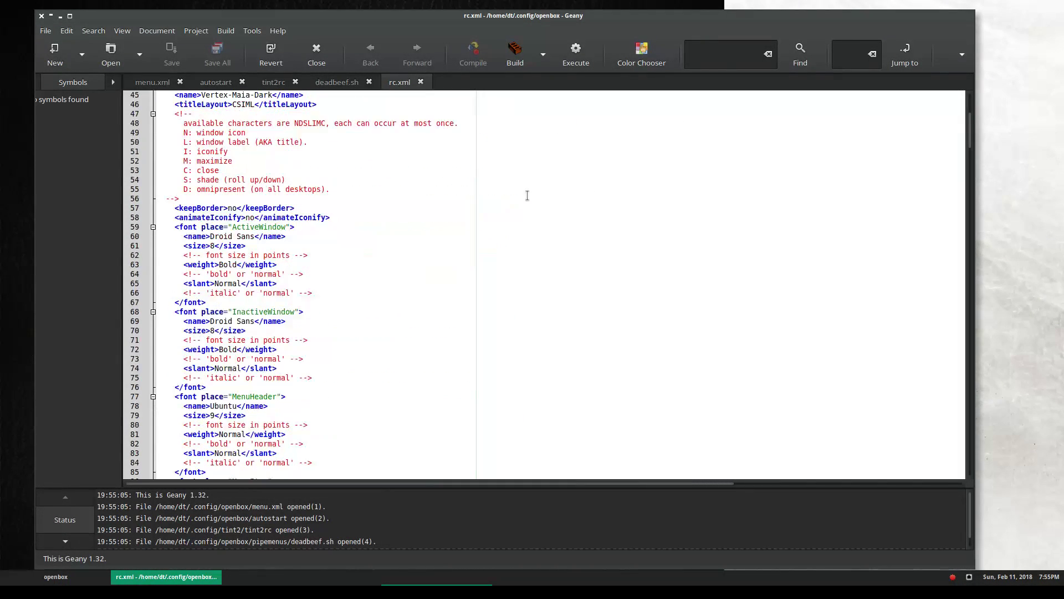
scroll(527, 195, "down", 20)
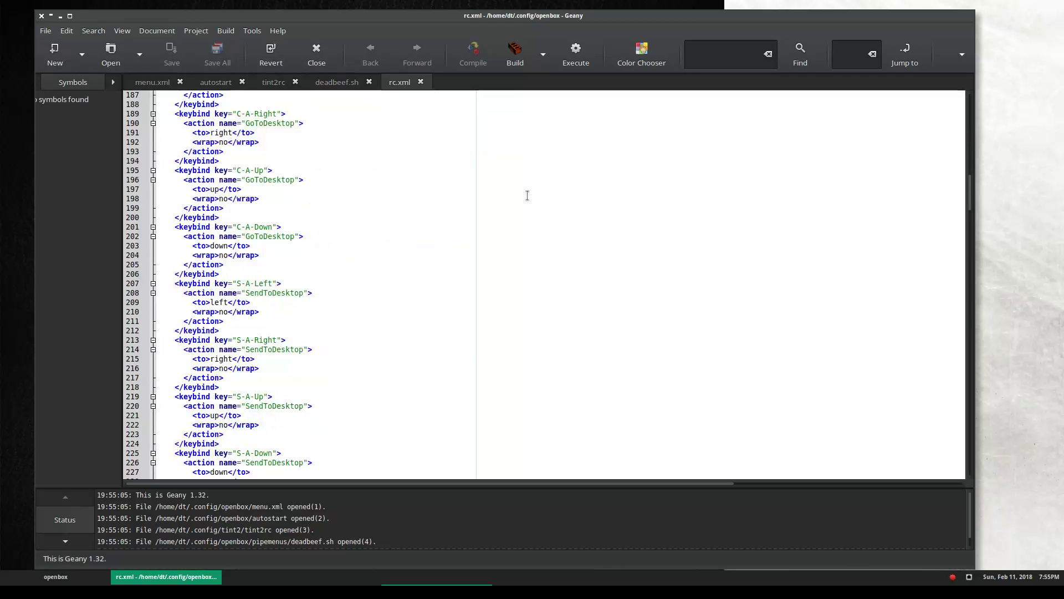
scroll(527, 195, "up", 20)
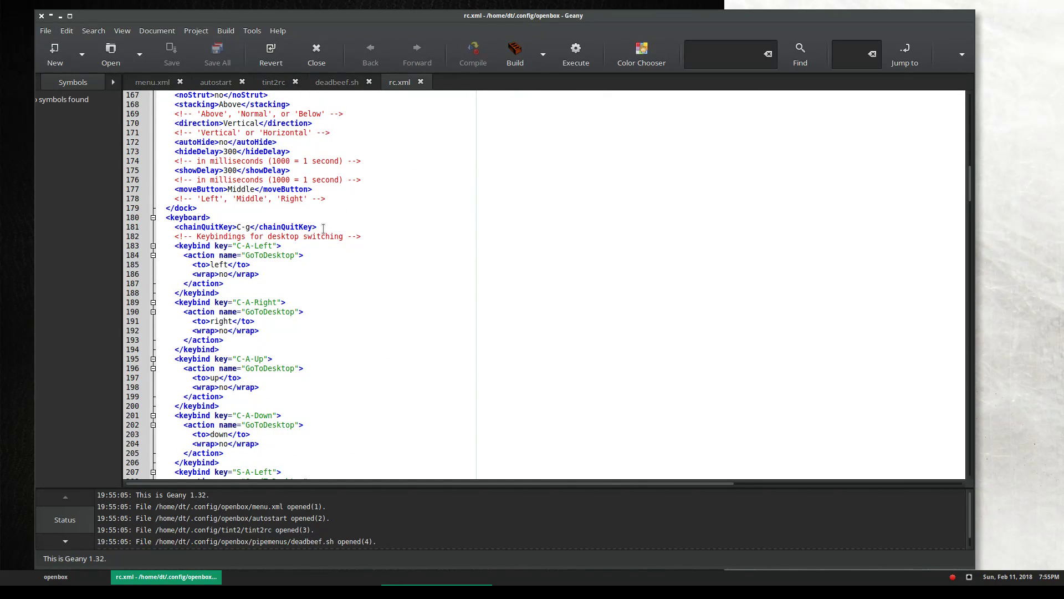
left_click(268, 247)
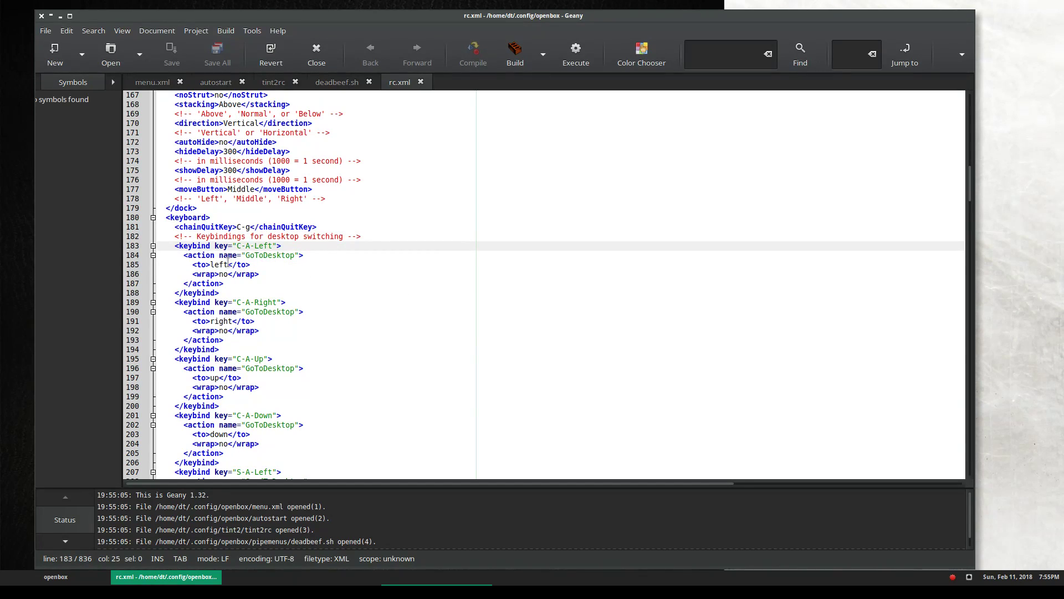
left_click(204, 256)
double_click(274, 256)
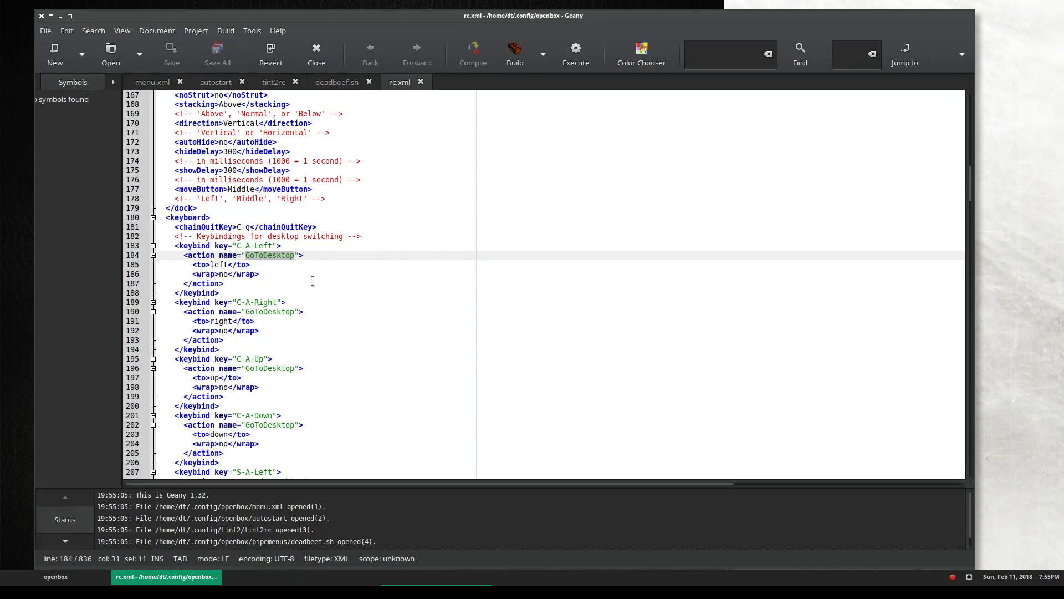
left_click(364, 254)
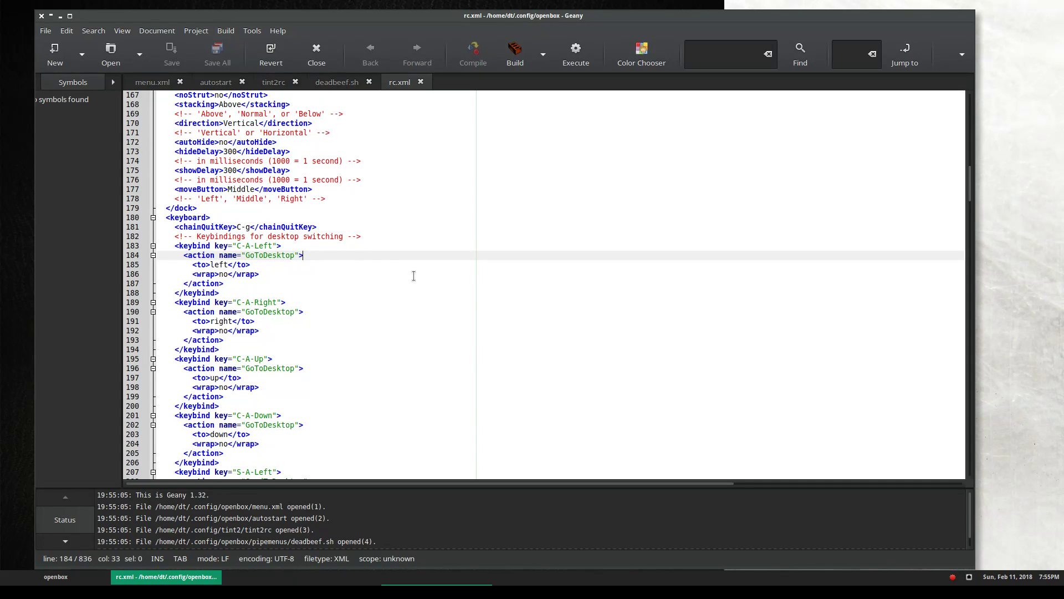
key("ctrl+q")
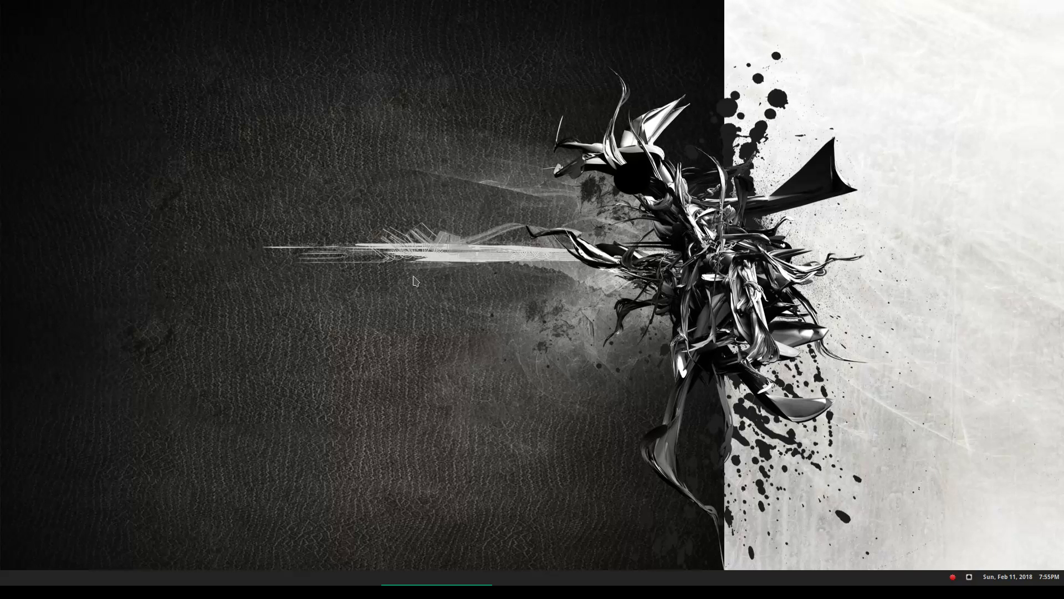
key("ctrl+alt+Left")
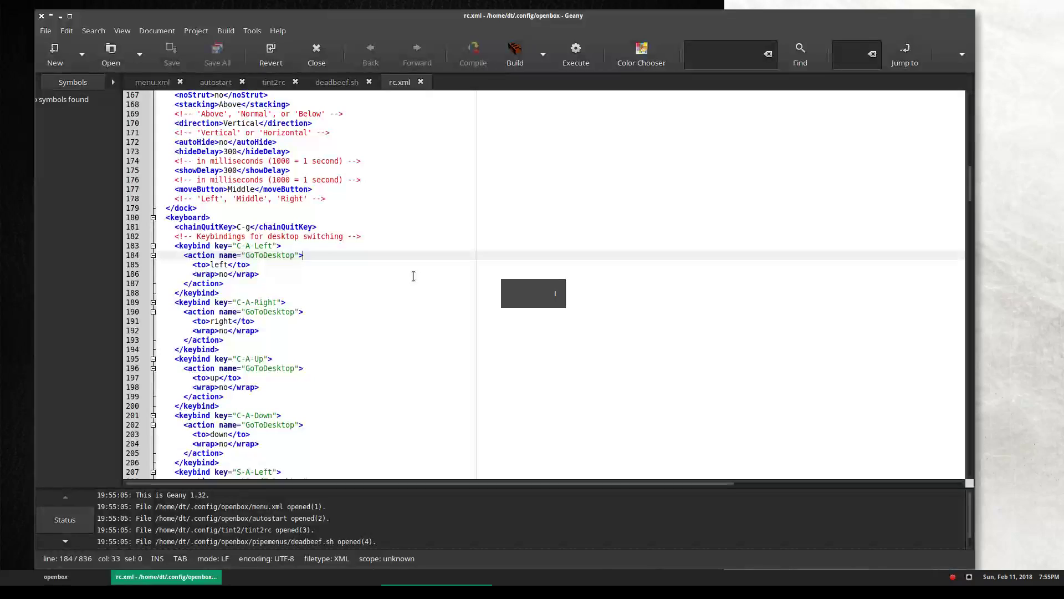
scroll(413, 275, "down", 2)
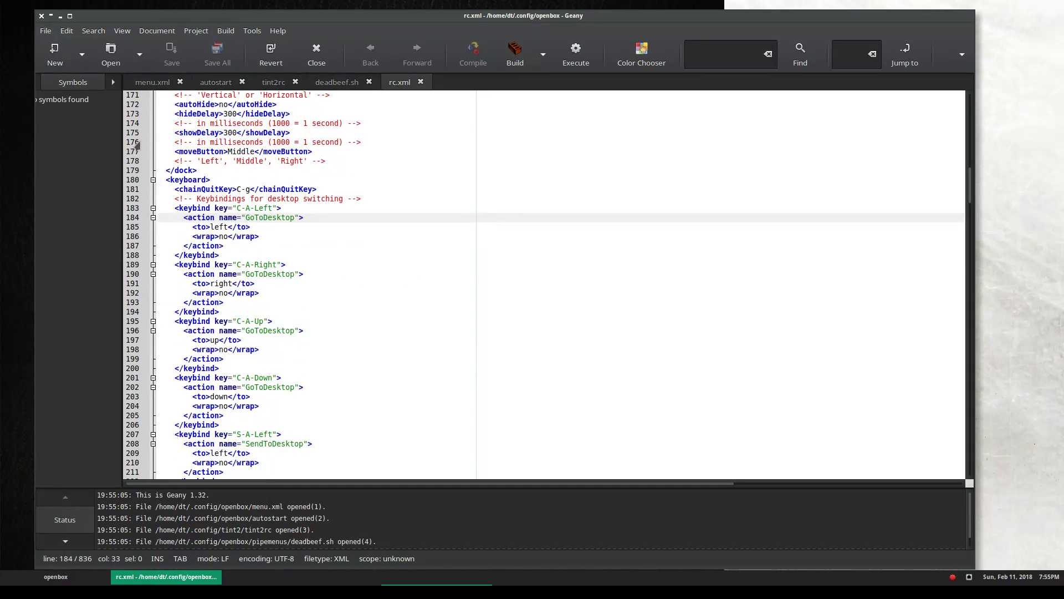
scroll(349, 332, "down", 10)
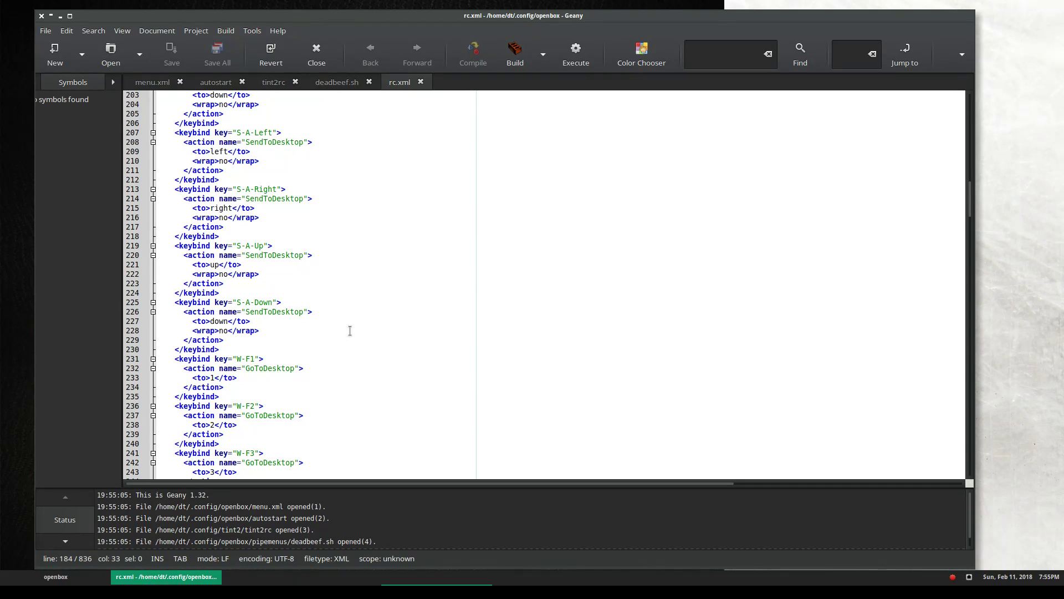
scroll(349, 331, "up", 1)
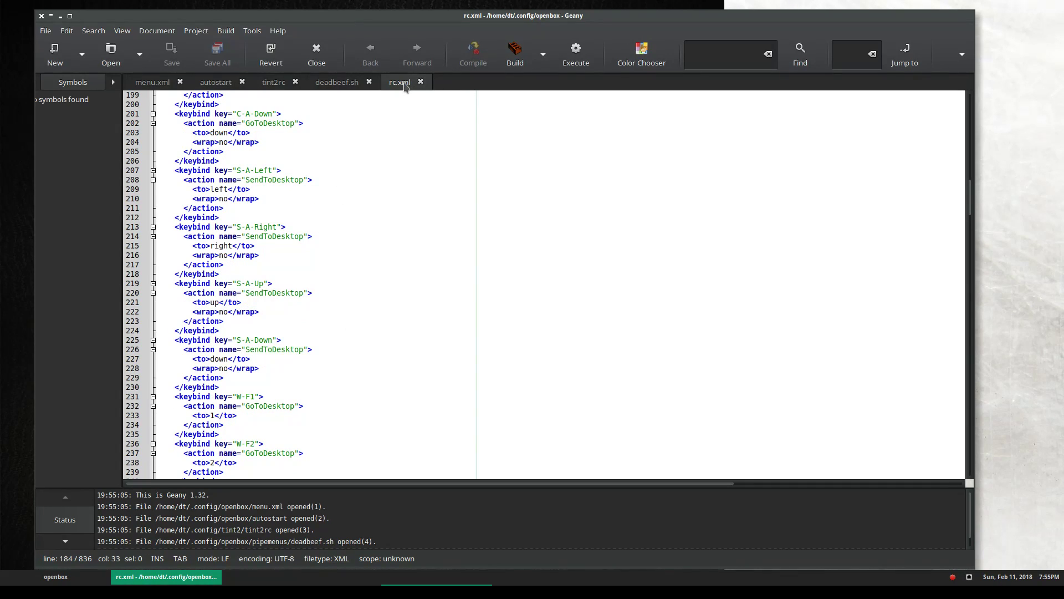
scroll(328, 187, "down", 2)
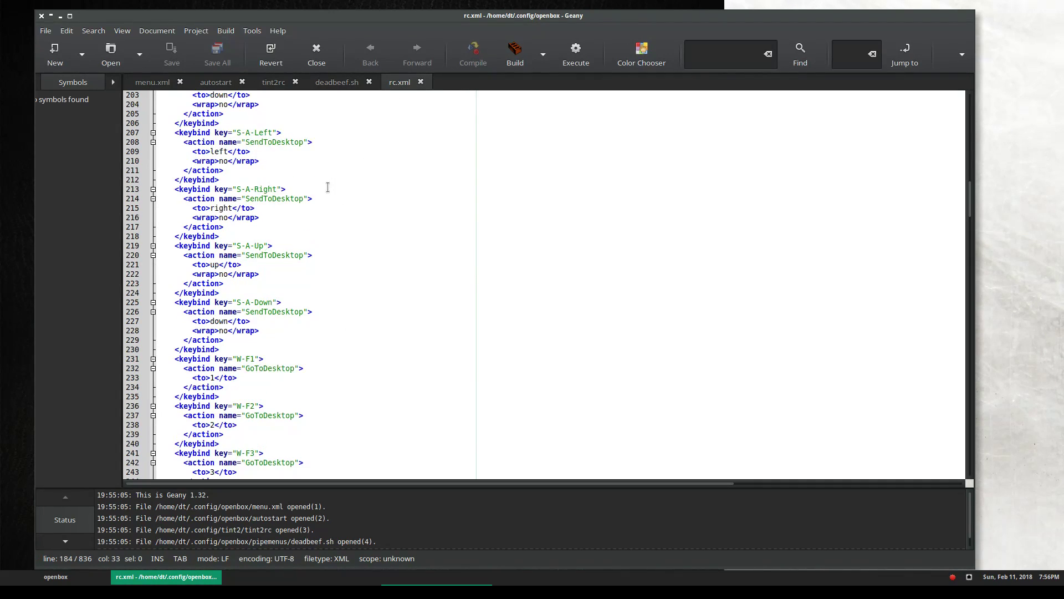
scroll(328, 187, "down", 1)
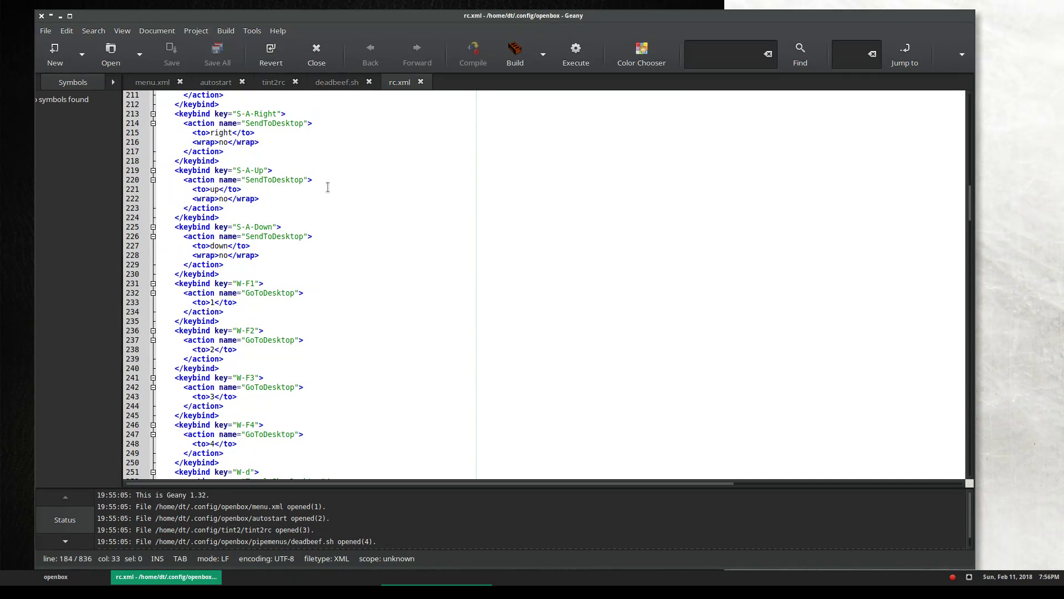
scroll(327, 187, "down", 4)
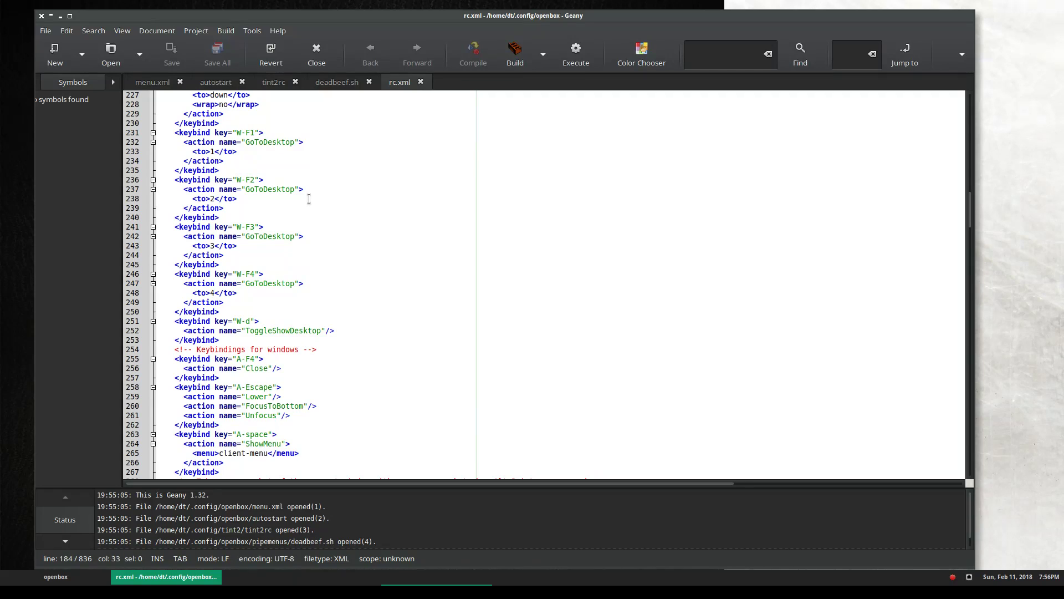
left_click(366, 249)
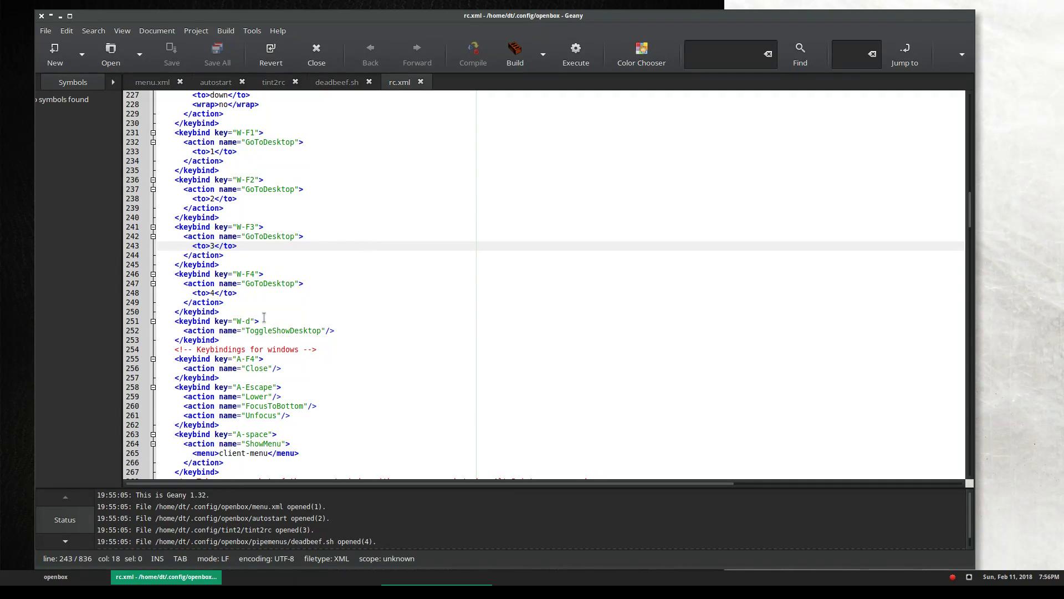
left_click(240, 321)
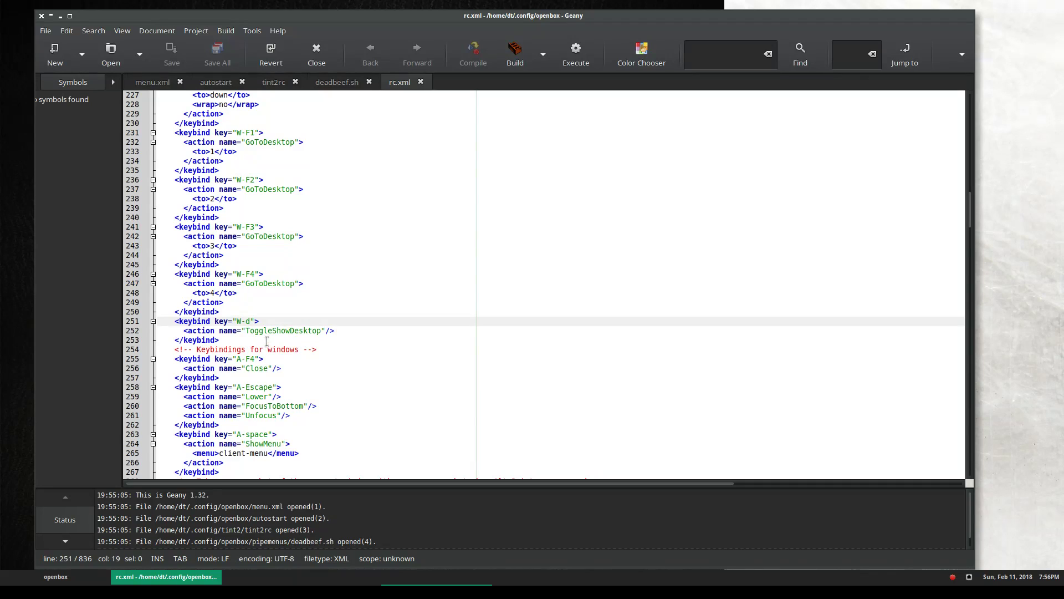
left_click_drag(267, 341, 229, 315)
left_click(428, 309)
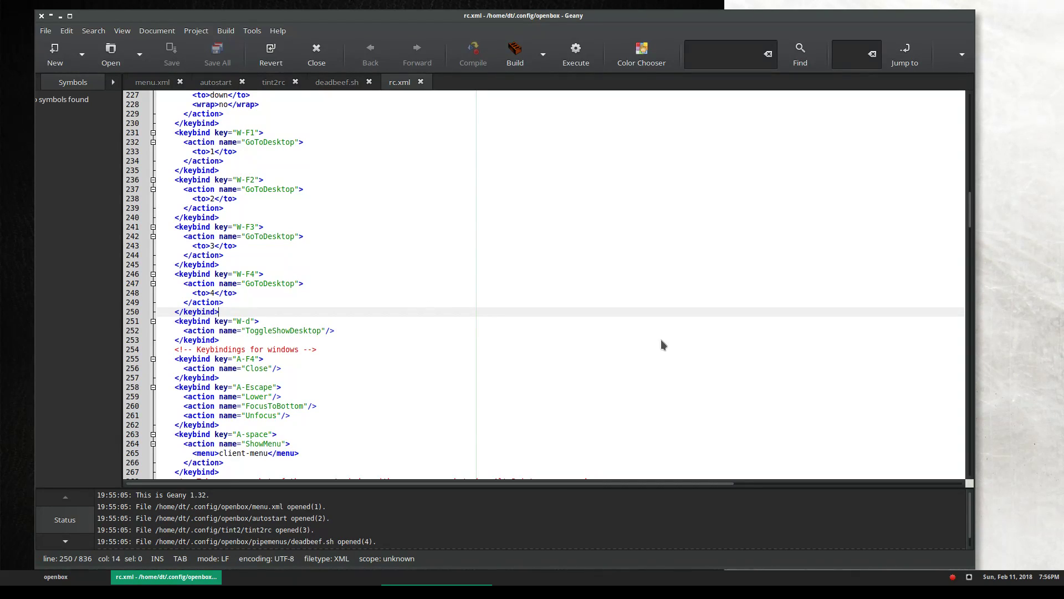
key("super+d")
key("super+d")
key("super+d")
key("super+d")
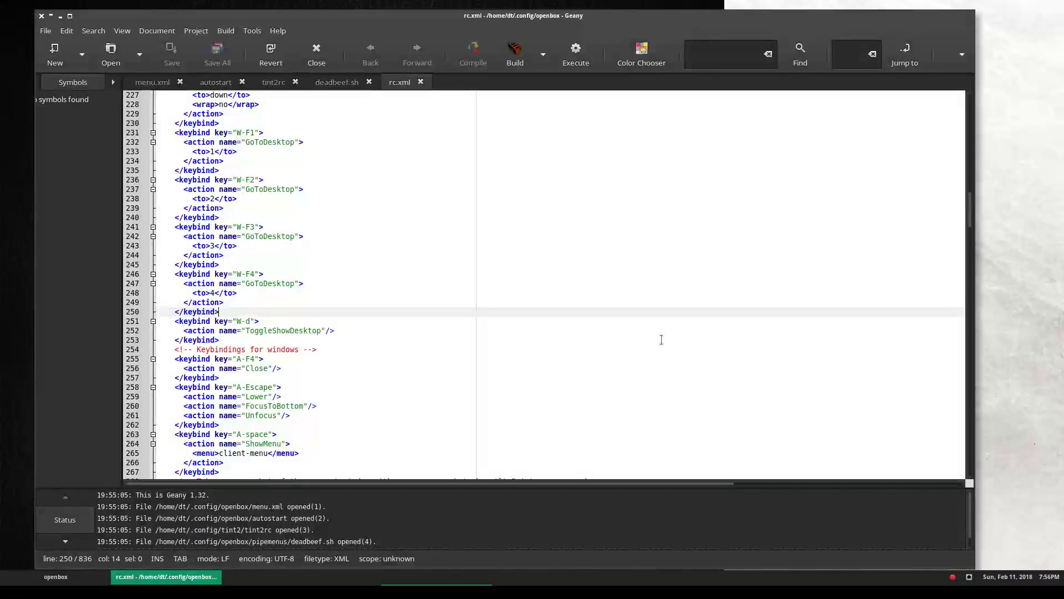
key("super+d")
key("super+d")
scroll(257, 352, "down", 3)
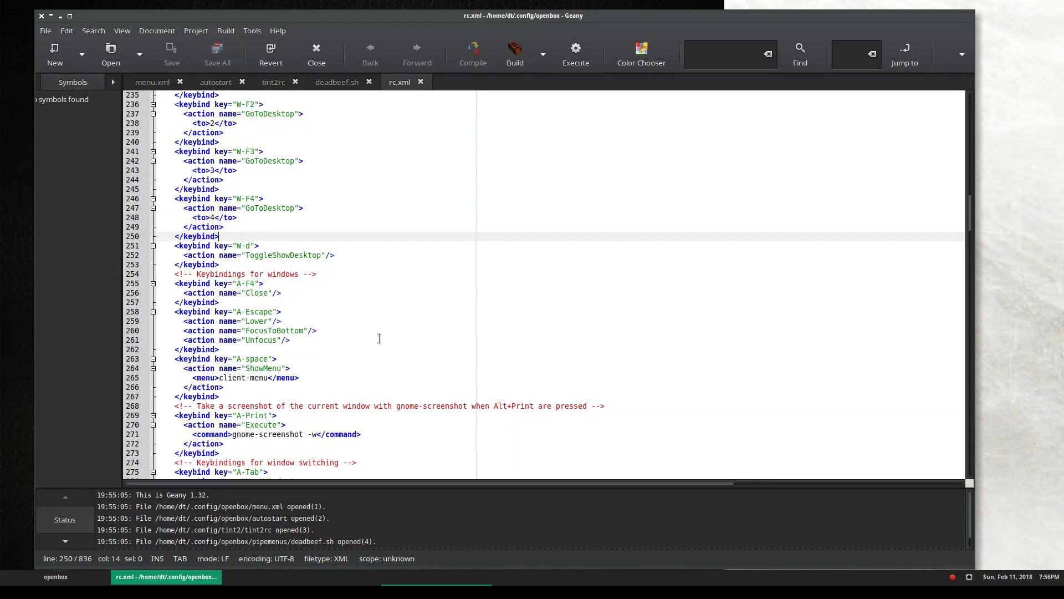
scroll(379, 339, "down", 3)
left_click(388, 255)
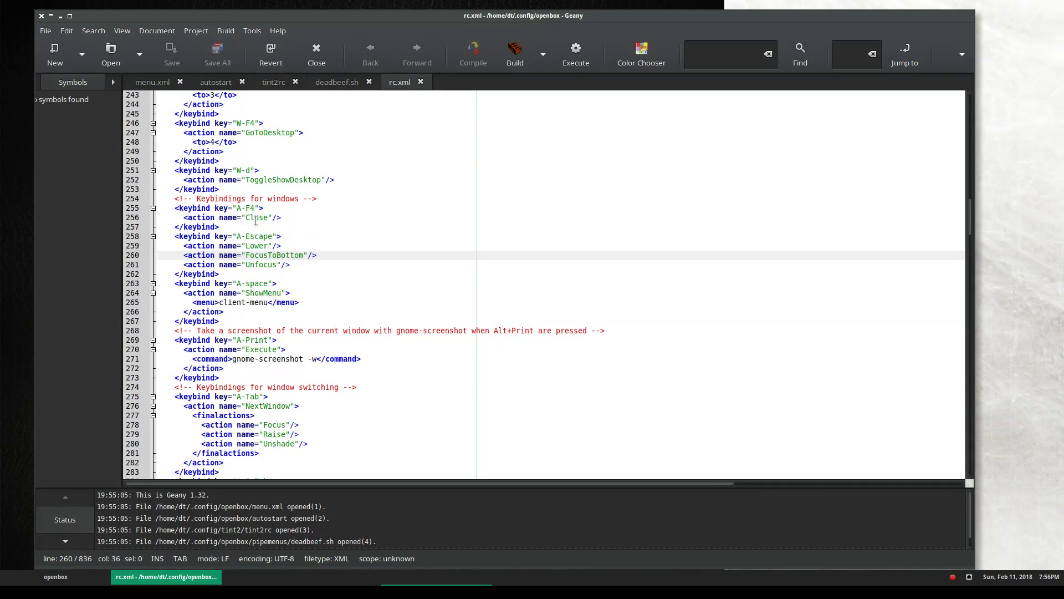
scroll(381, 223, "down", 4)
scroll(379, 223, "down", 5)
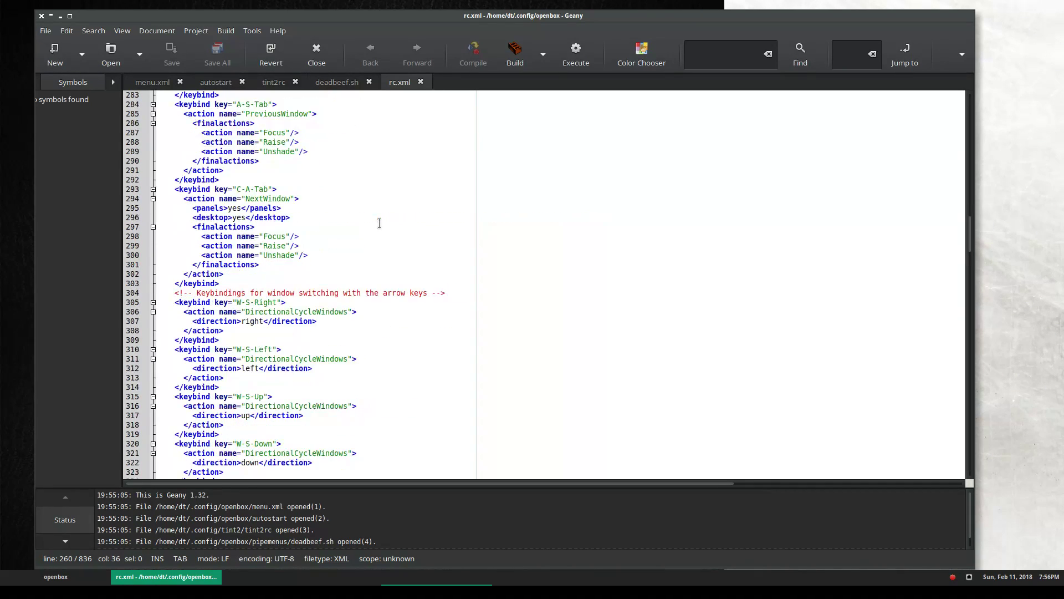
scroll(379, 224, "down", 13)
scroll(379, 224, "down", 20)
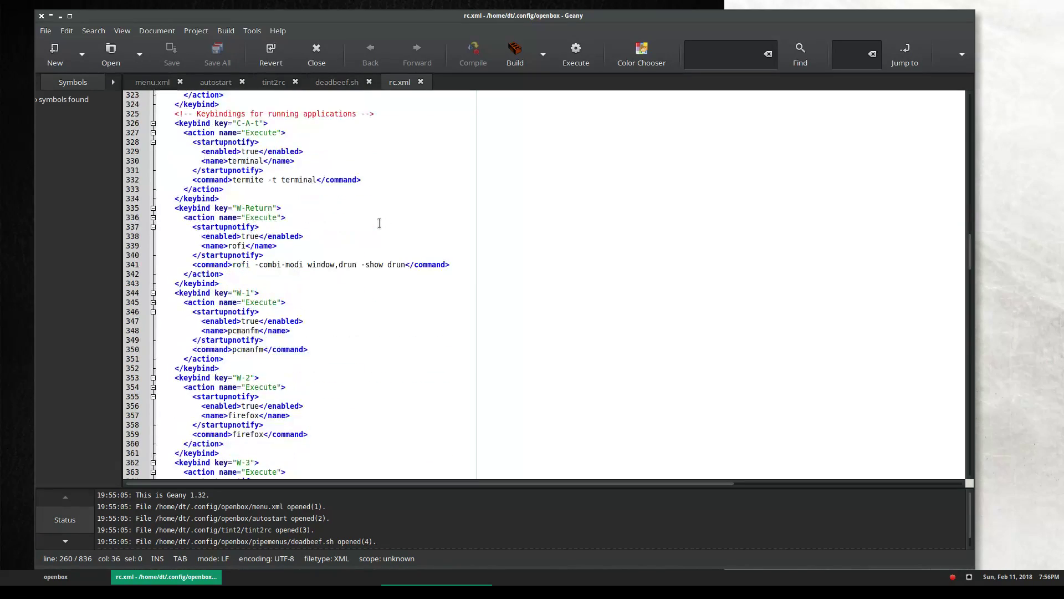
scroll(379, 223, "down", 20)
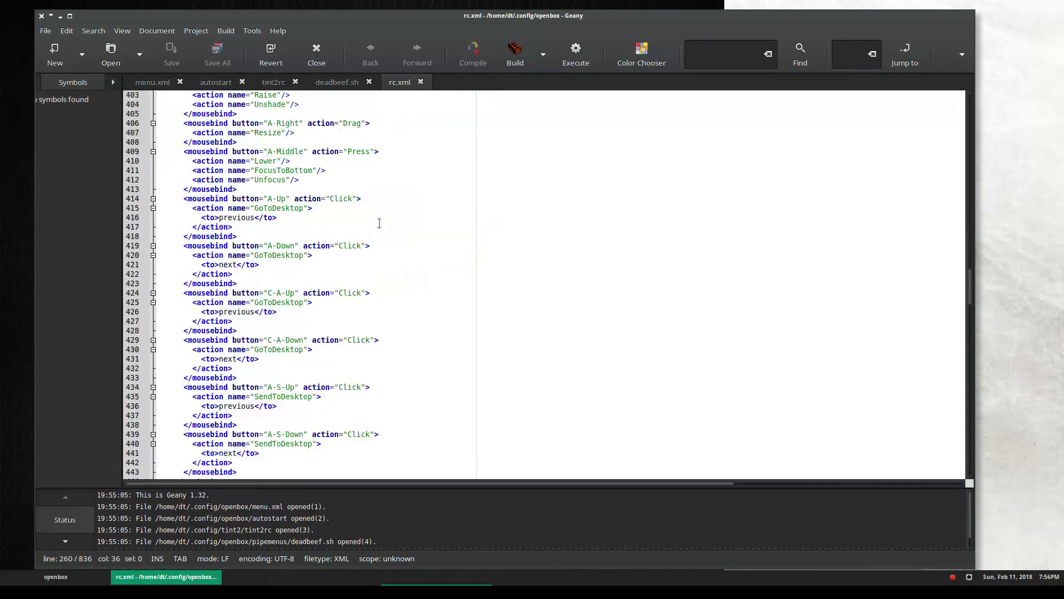
scroll(380, 223, "down", 20)
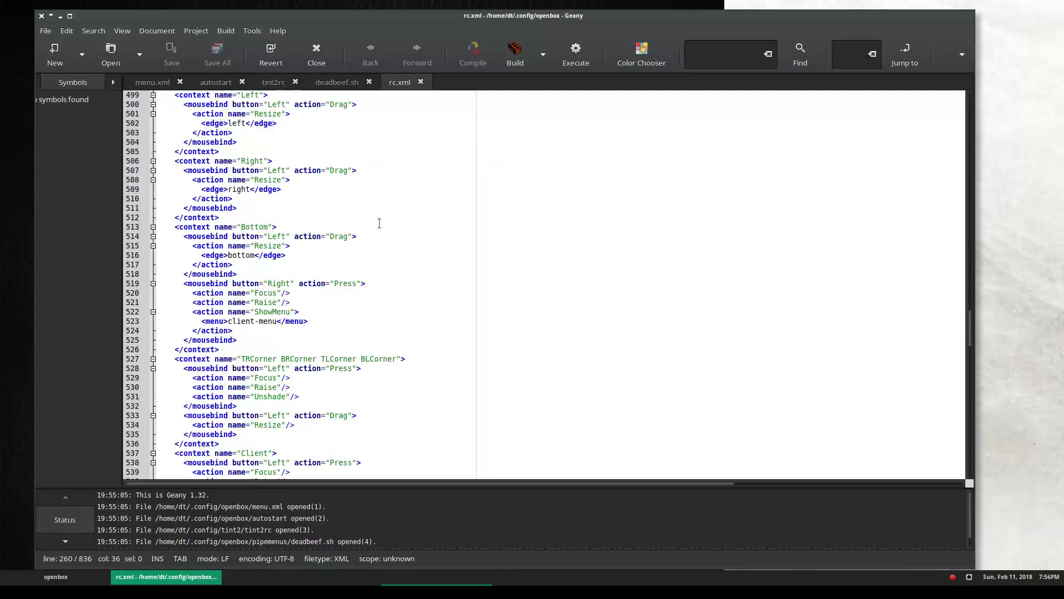
scroll(379, 224, "down", 7)
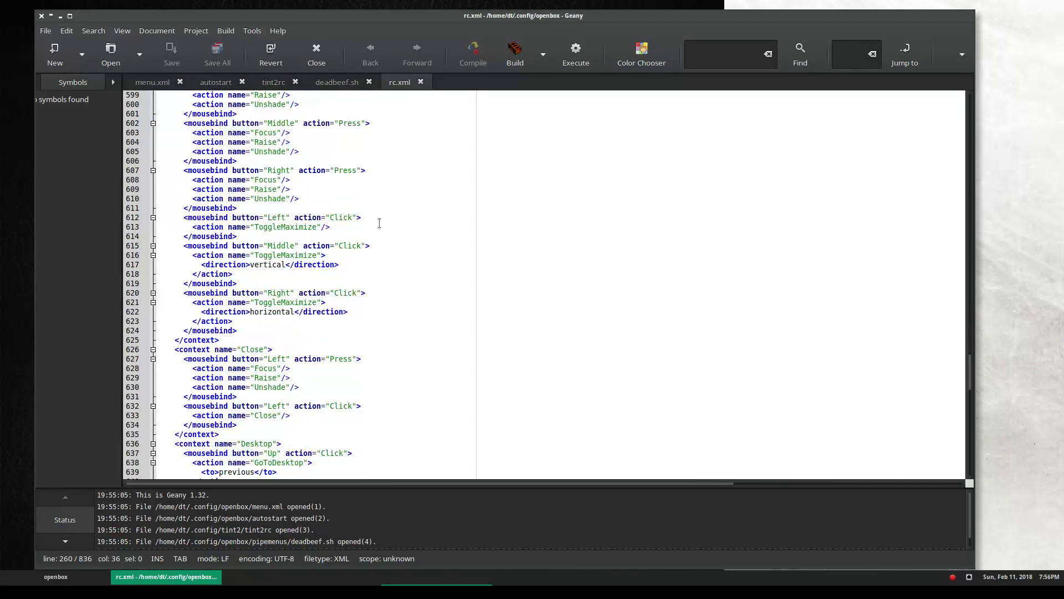
left_click_drag(972, 376, 957, 111)
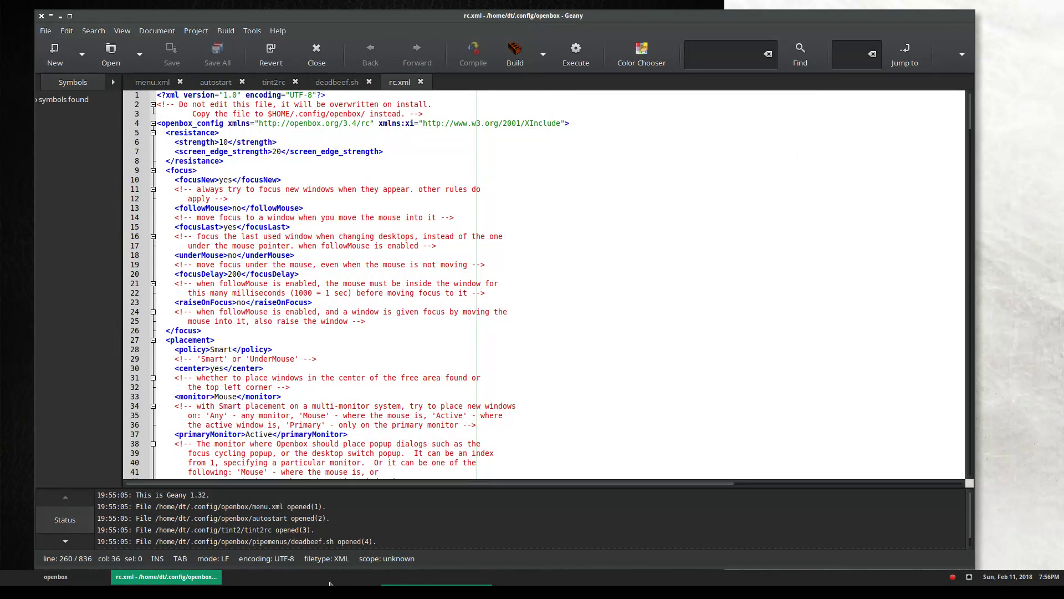
Open Downloads/dotfiles-master/.config/openbox/rc.xml in Geany
left_click(63, 581)
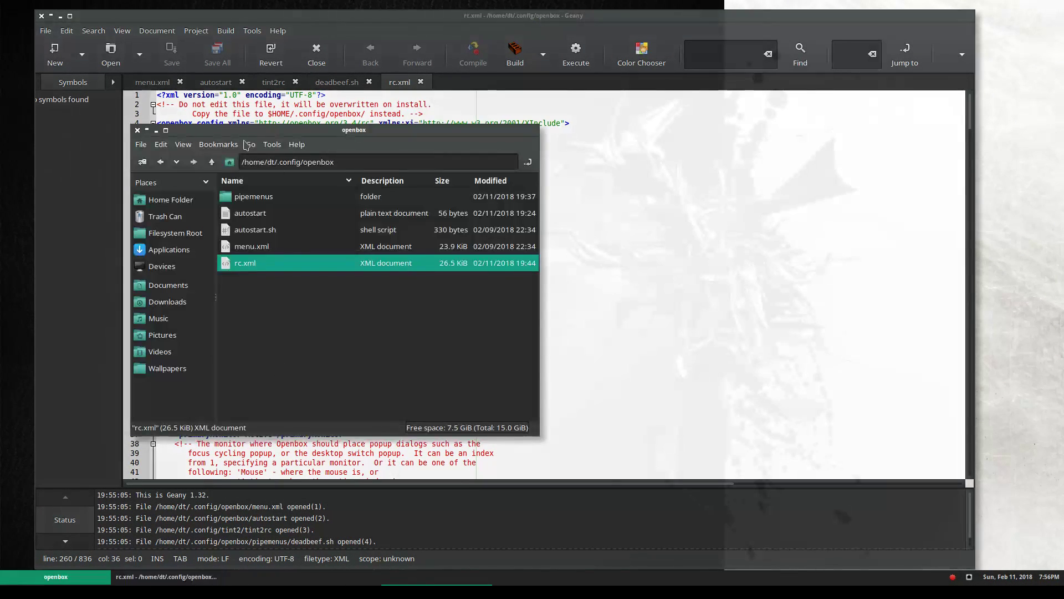
right_click(190, 205)
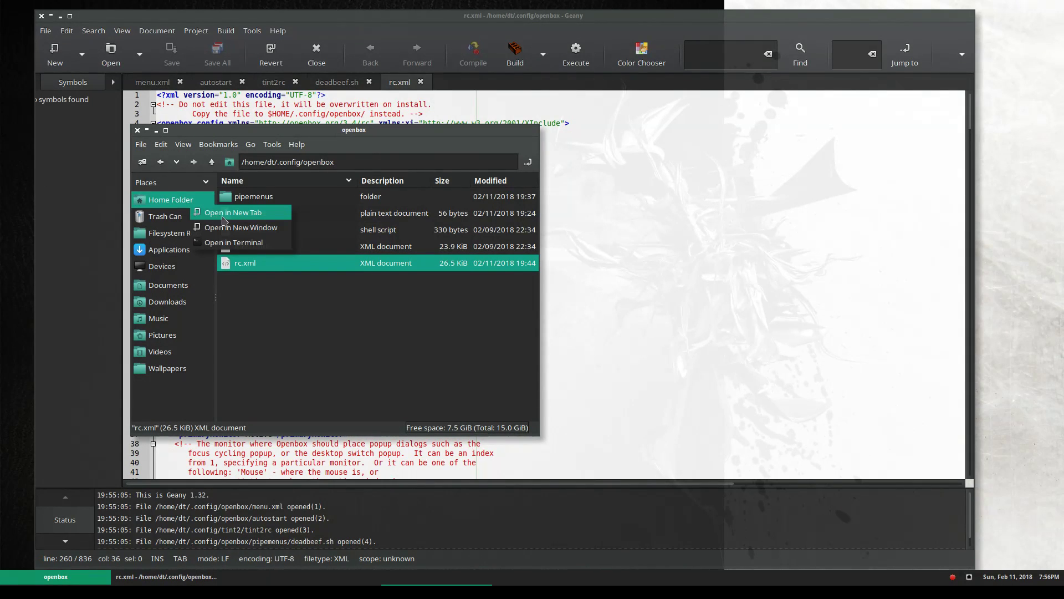
left_click(233, 227)
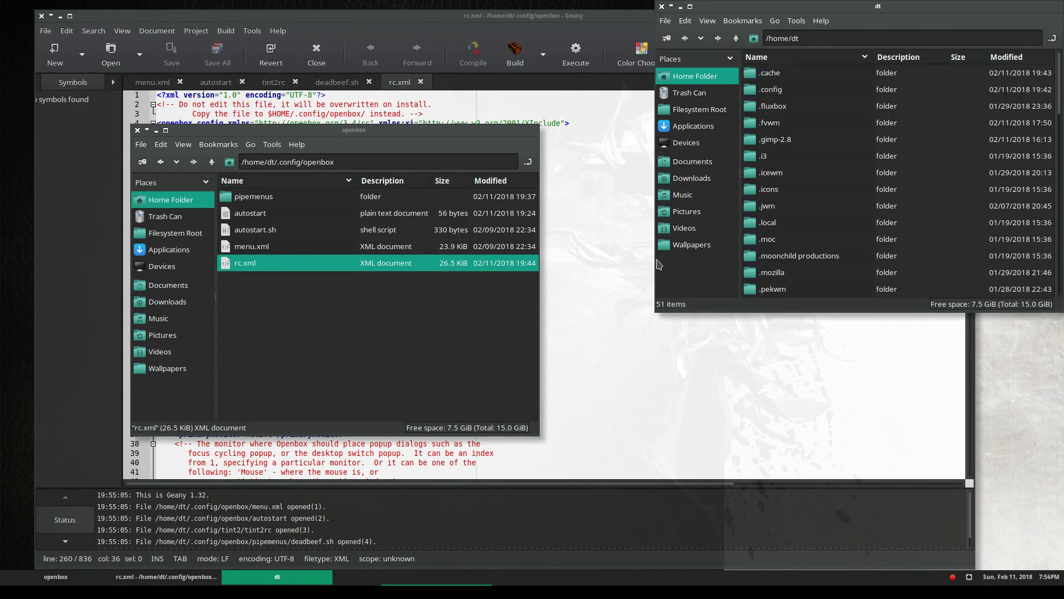
left_click(711, 177)
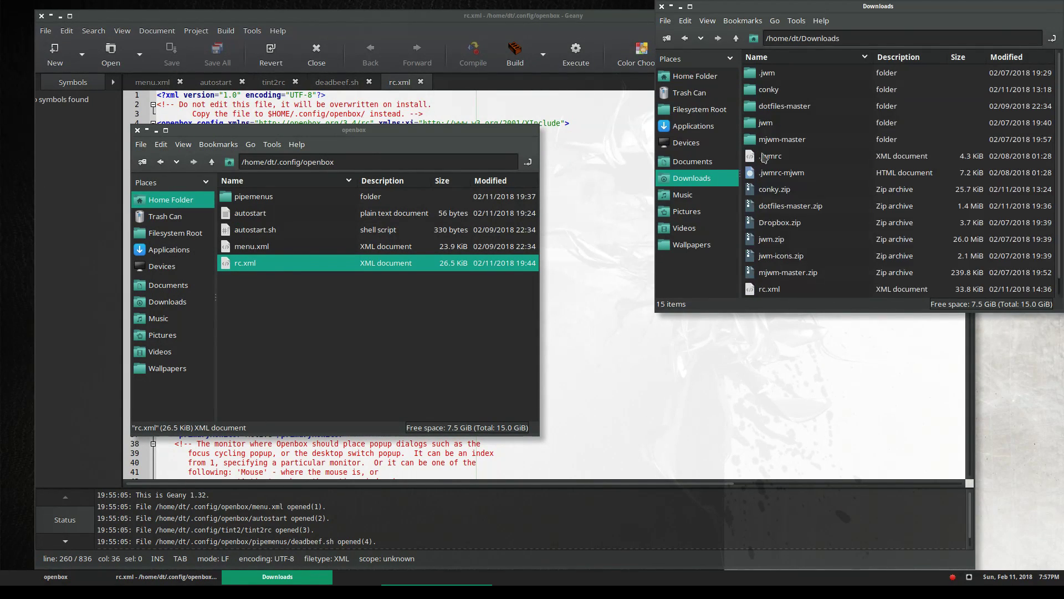
double_click(770, 103)
double_click(778, 73)
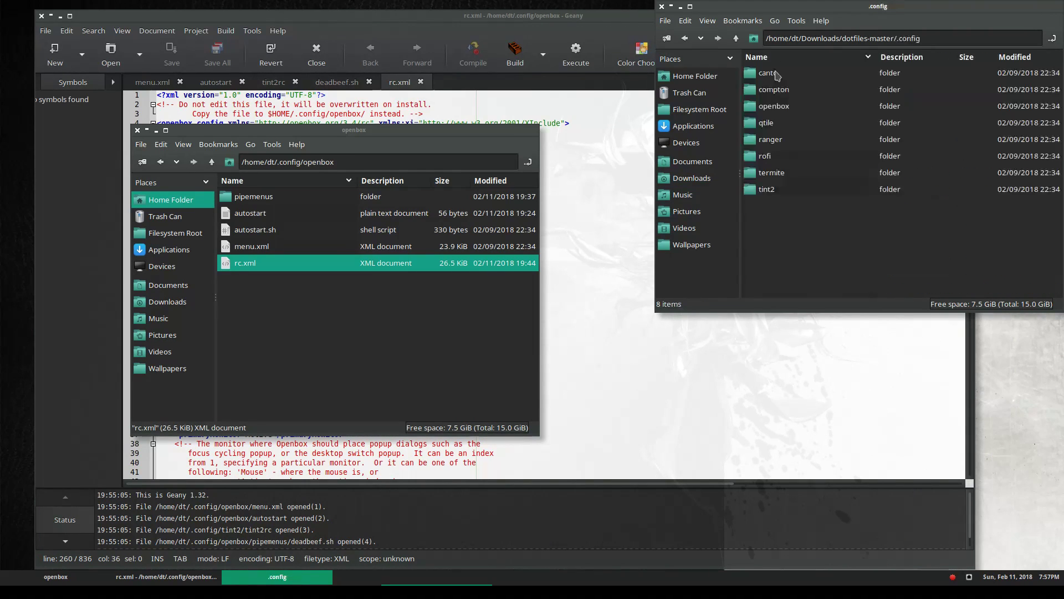
double_click(774, 106)
left_click(774, 75)
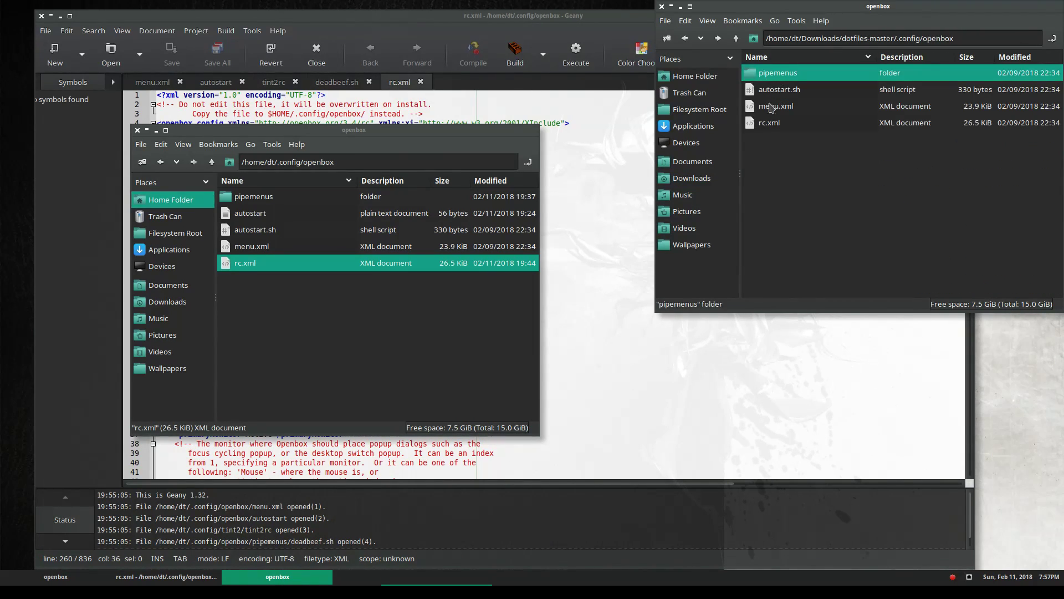
left_click(765, 119)
right_click(765, 120)
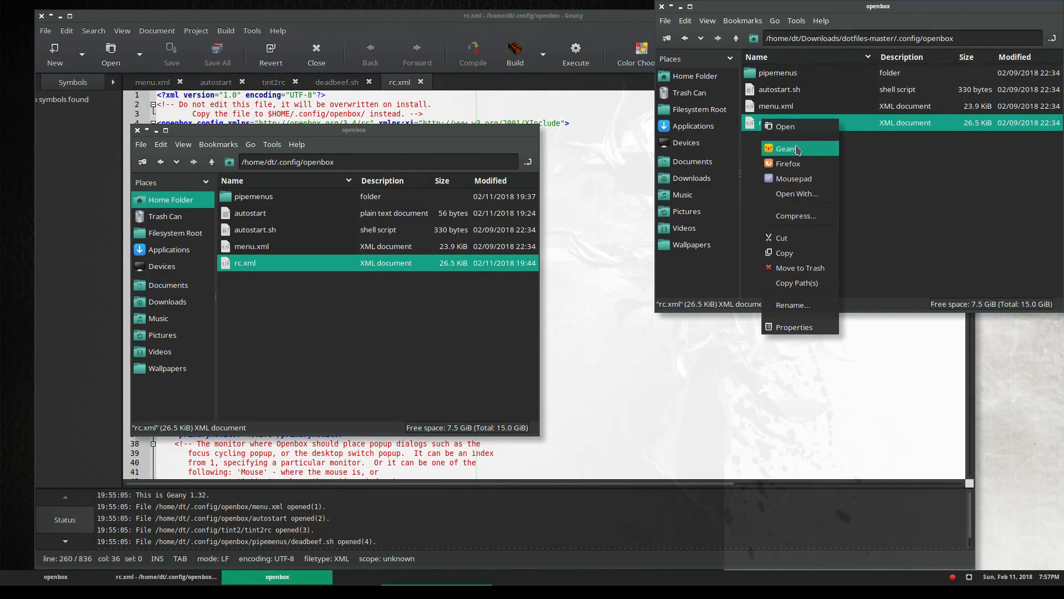
left_click(782, 148)
Copy the dotfiles rc.xml over the installed rc.xml and save it
left_click(442, 169)
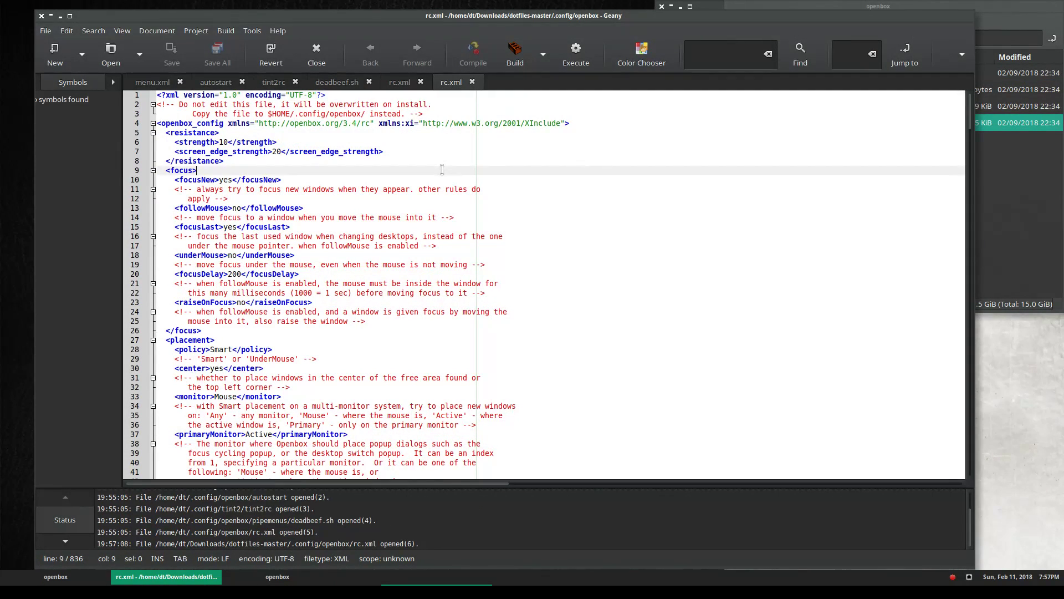
key("ctrl+a")
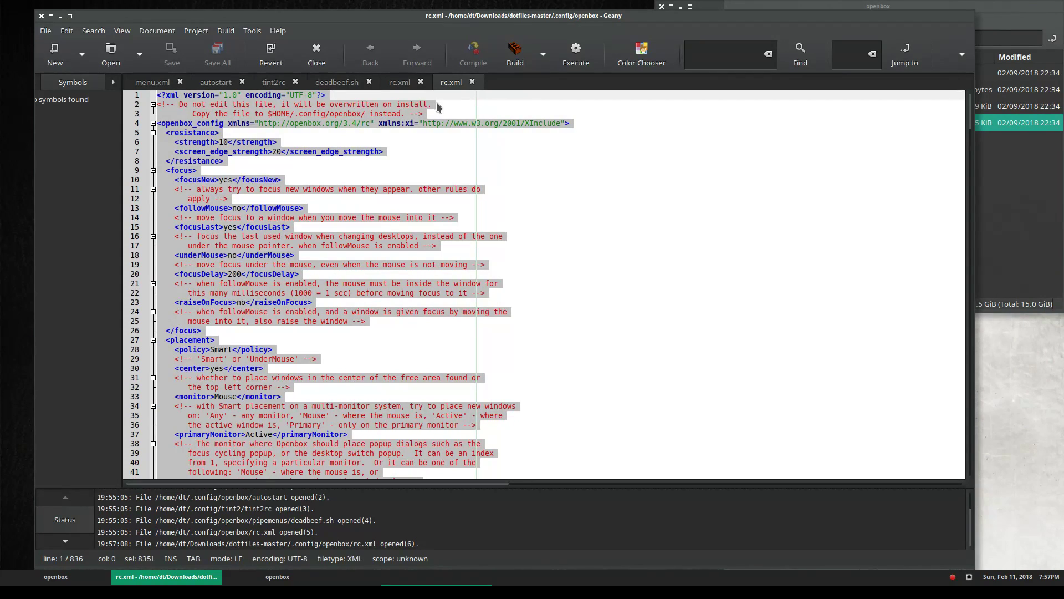
left_click(399, 82)
left_click(414, 246)
key("ctrl+a")
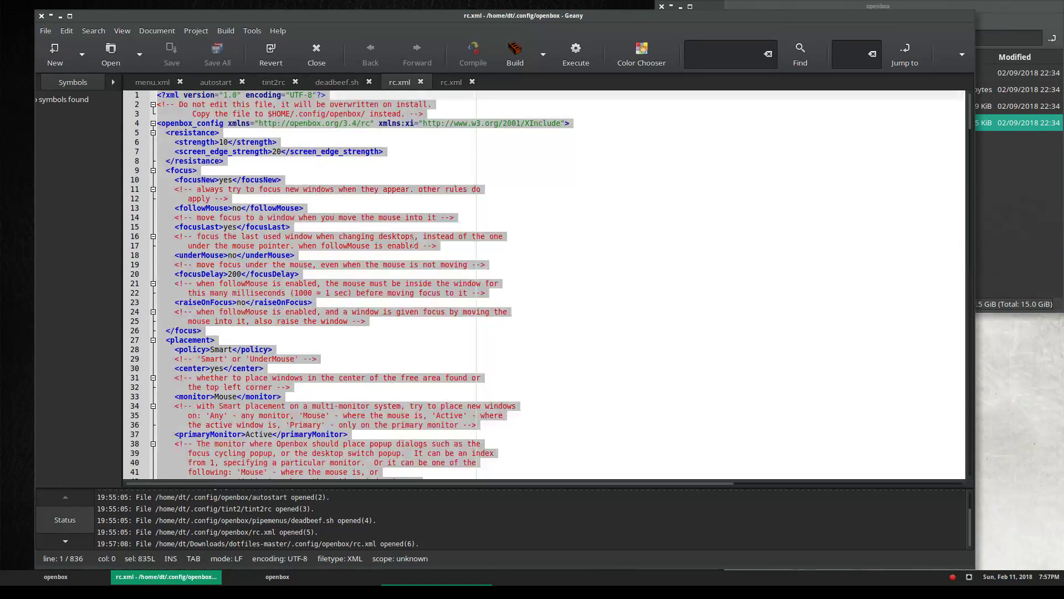
key("ctrl+v")
left_click(173, 55)
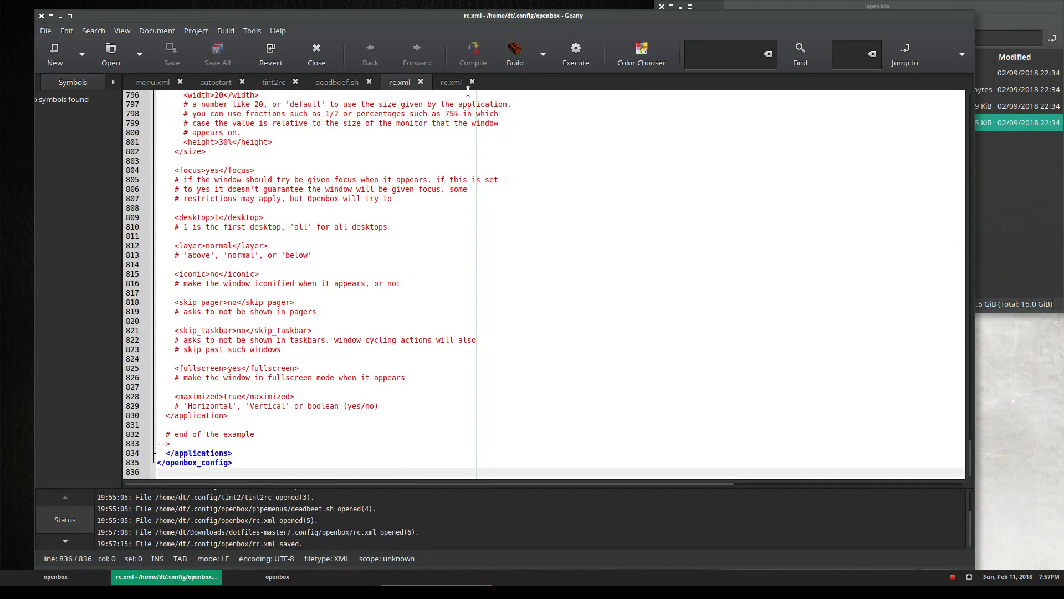
Close the dotfiles rc.xml tab and the openbox folder, and shrink the editor window
left_click(472, 82)
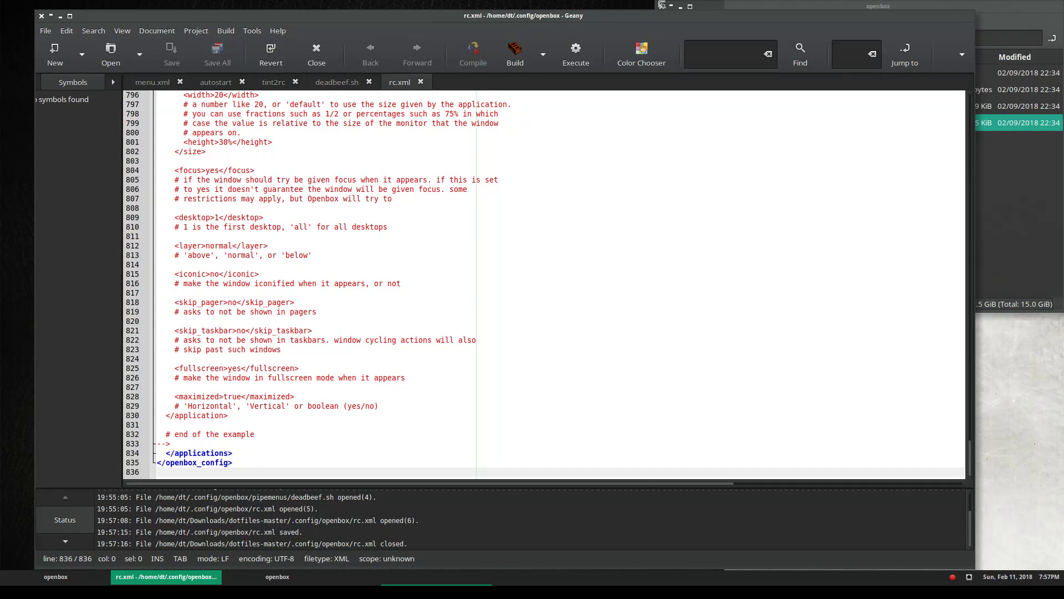
left_click(662, 7)
left_click_drag(974, 12, 753, 35)
Run openbox --reconfigure in a terminal from the root menu, then close the terminal
right_click(799, 37)
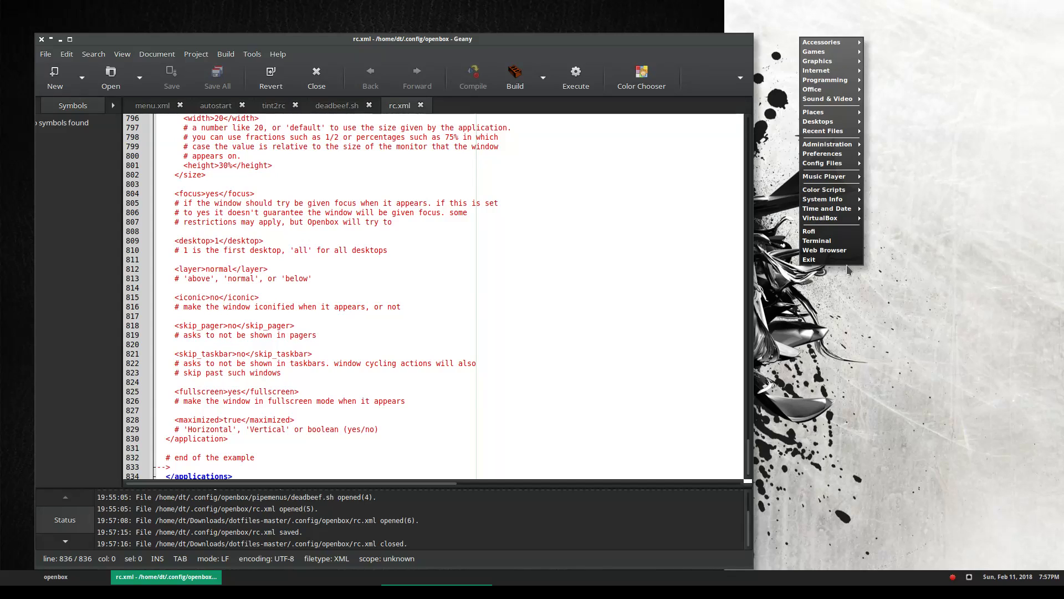
left_click(845, 285)
right_click(817, 305)
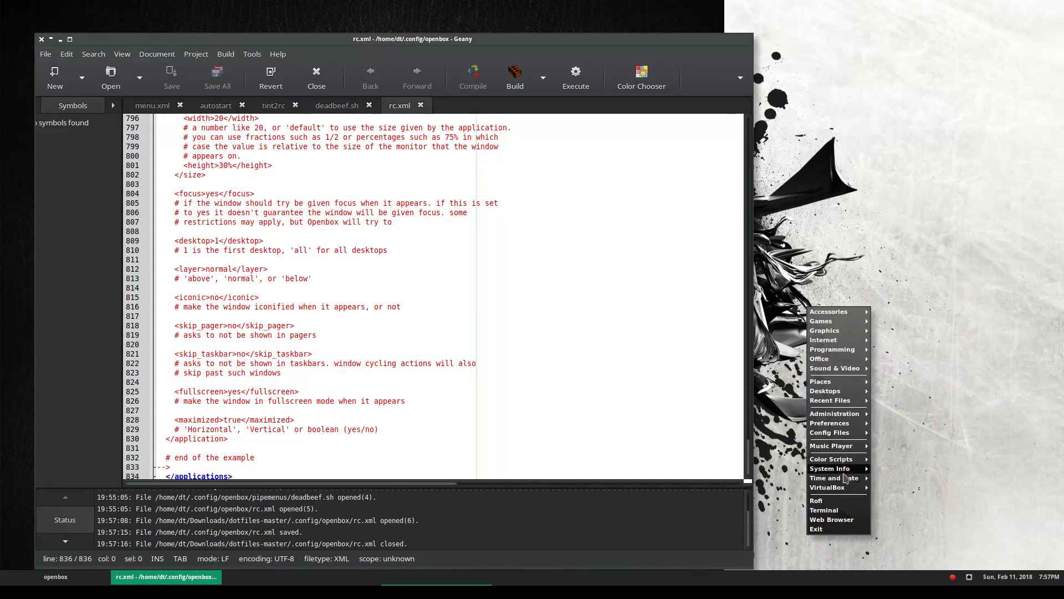
left_click(831, 510)
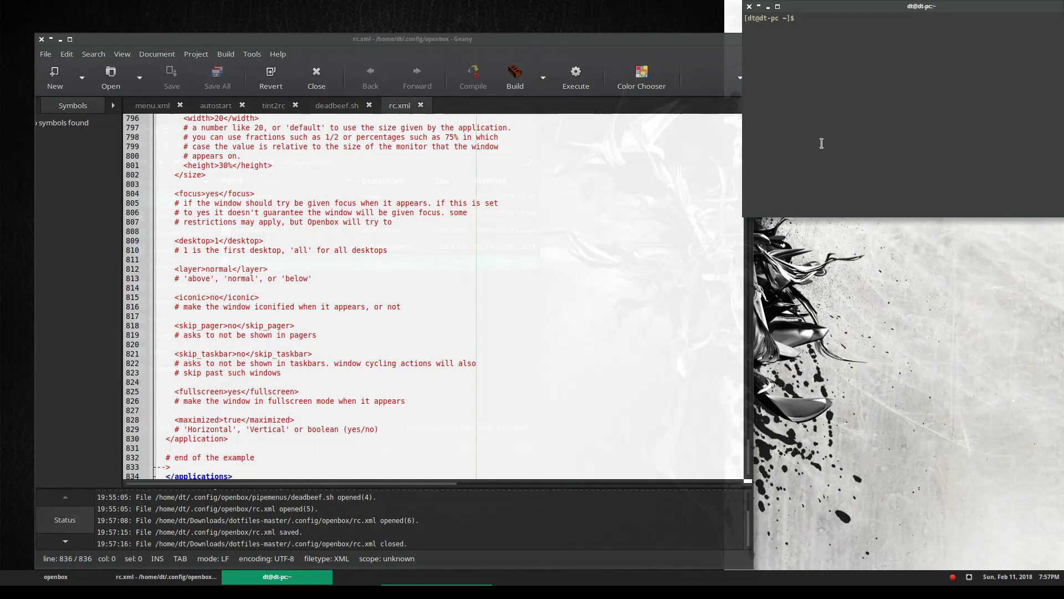
type("openbox --reconfigure")
key("Return")
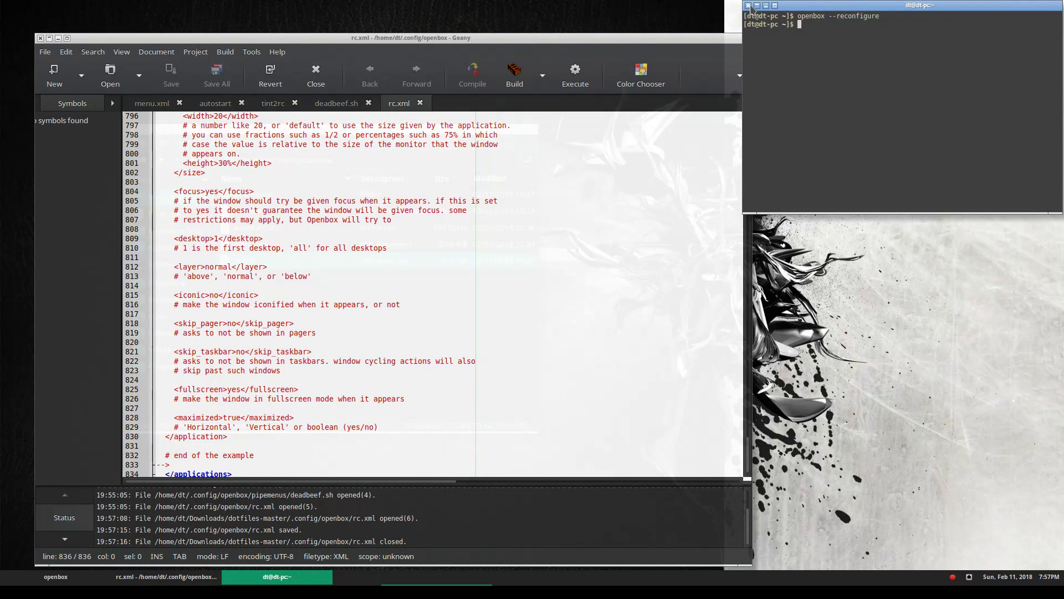
left_click(749, 6)
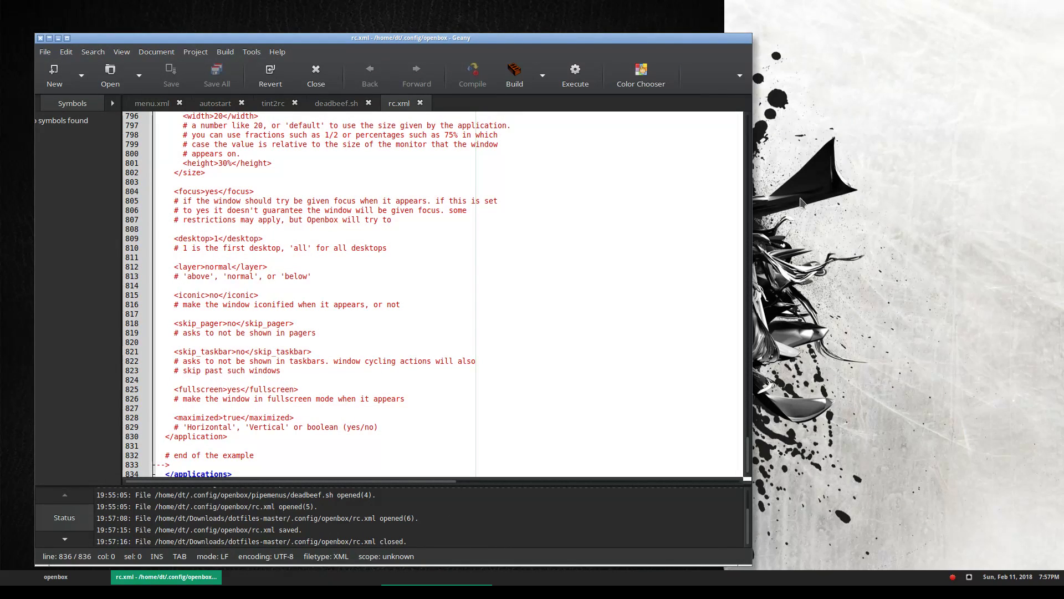
Browse the root menu's Graphics and Administration submenus
right_click(792, 149)
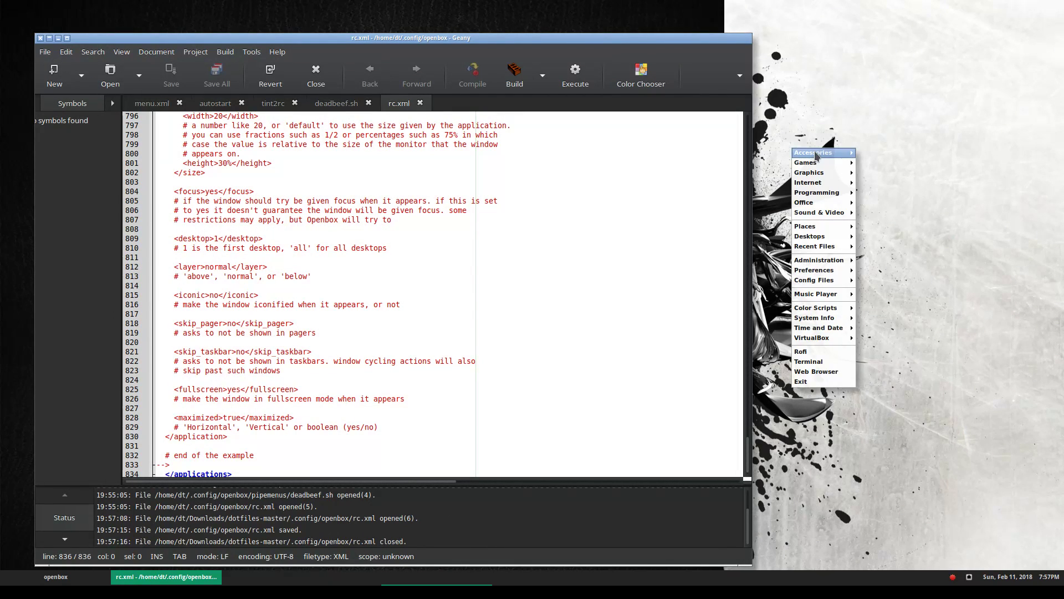
mouse_move(815, 155)
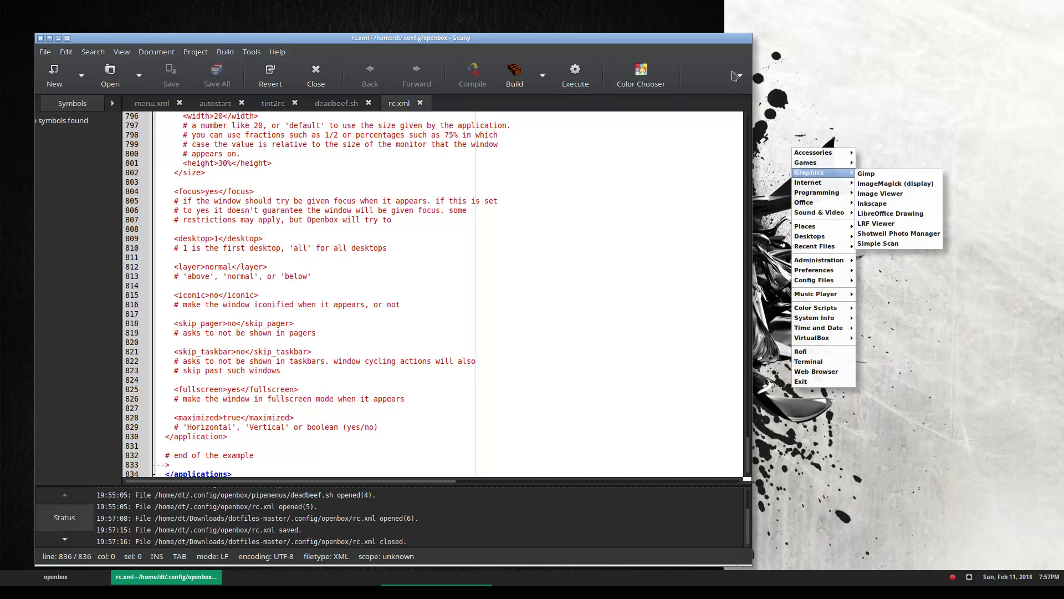
left_click(703, 43)
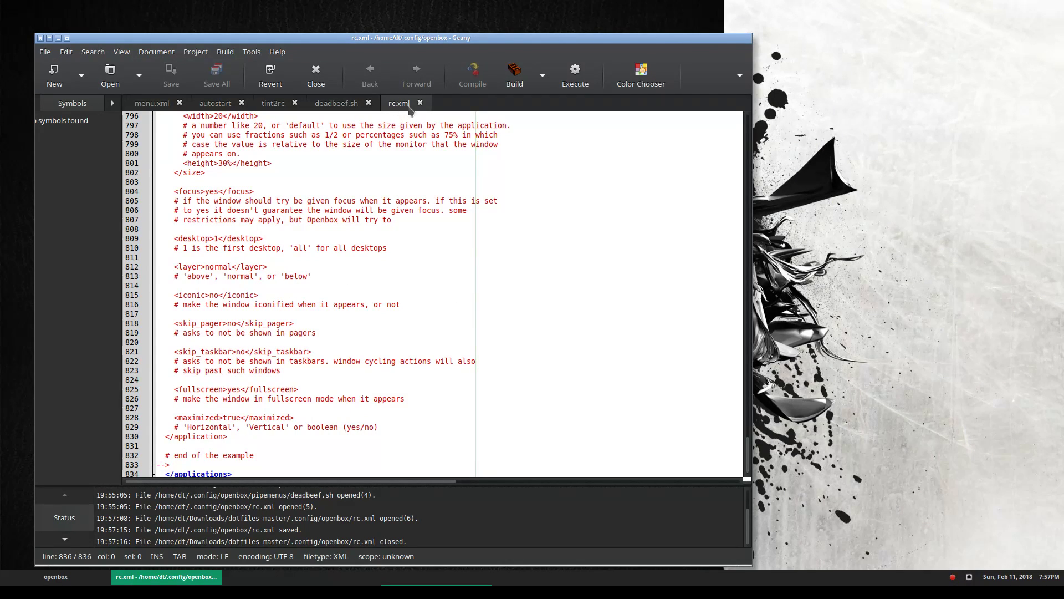
right_click(808, 209)
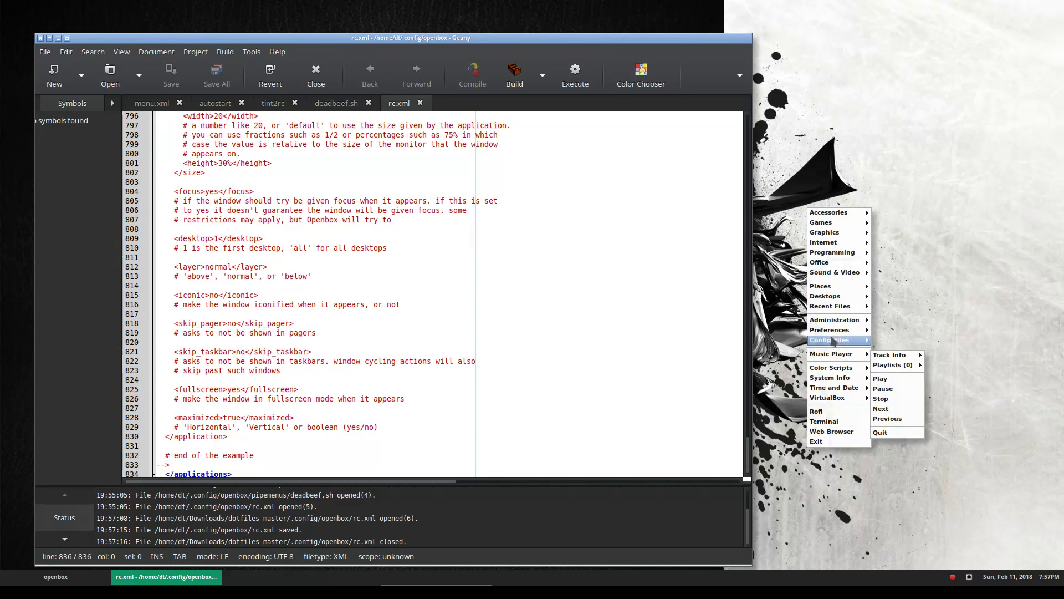
mouse_move(830, 322)
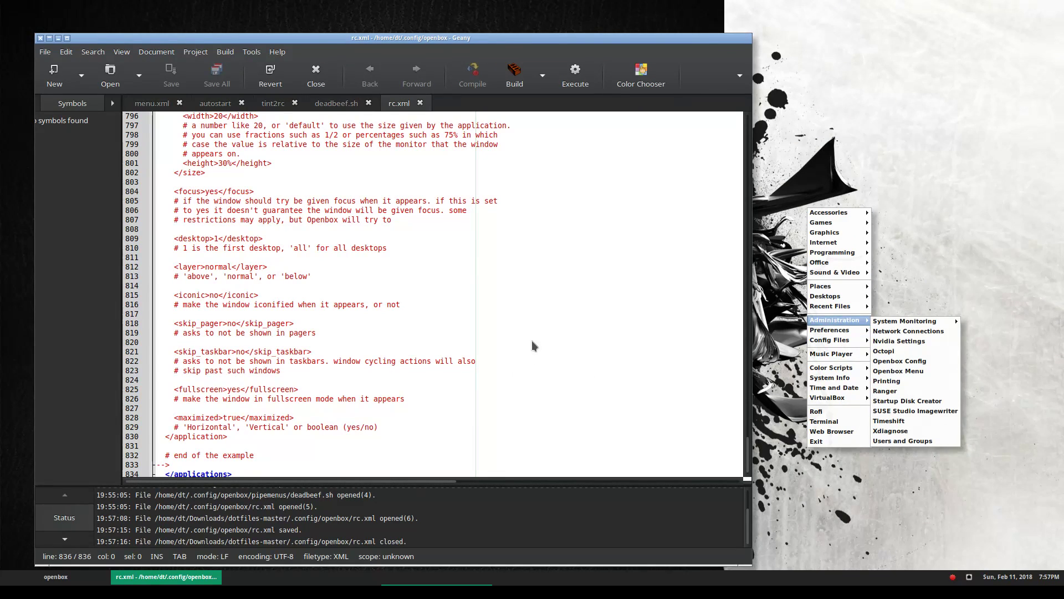
left_click(499, 344)
Scroll rc.xml to the termite, rofi, pcmanfm and firefox launch keybindings, then show the live chat
scroll(498, 343, "down", 1)
scroll(468, 356, "up", 20)
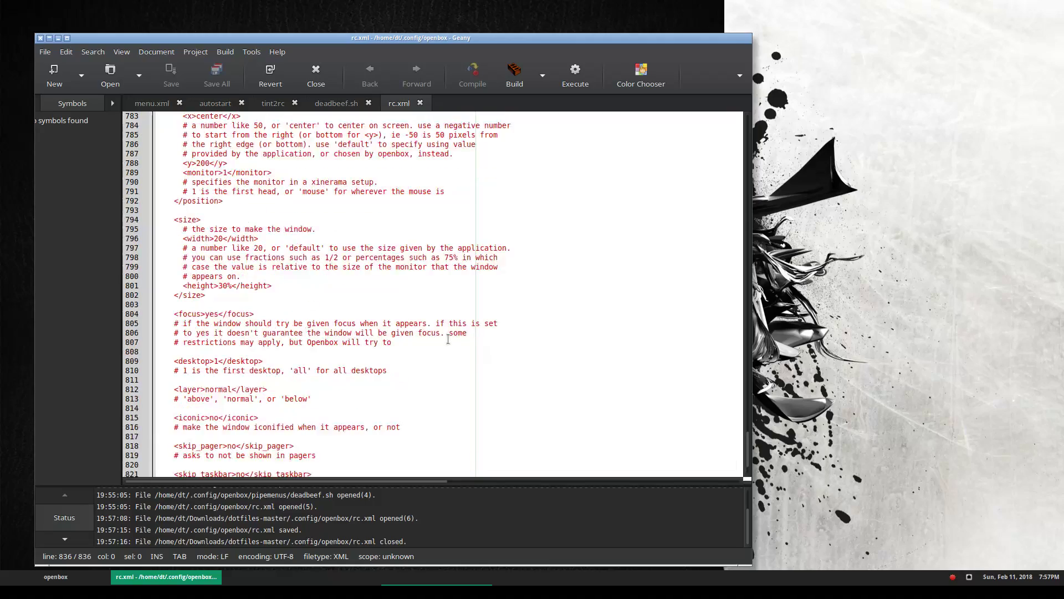
scroll(448, 339, "up", 20)
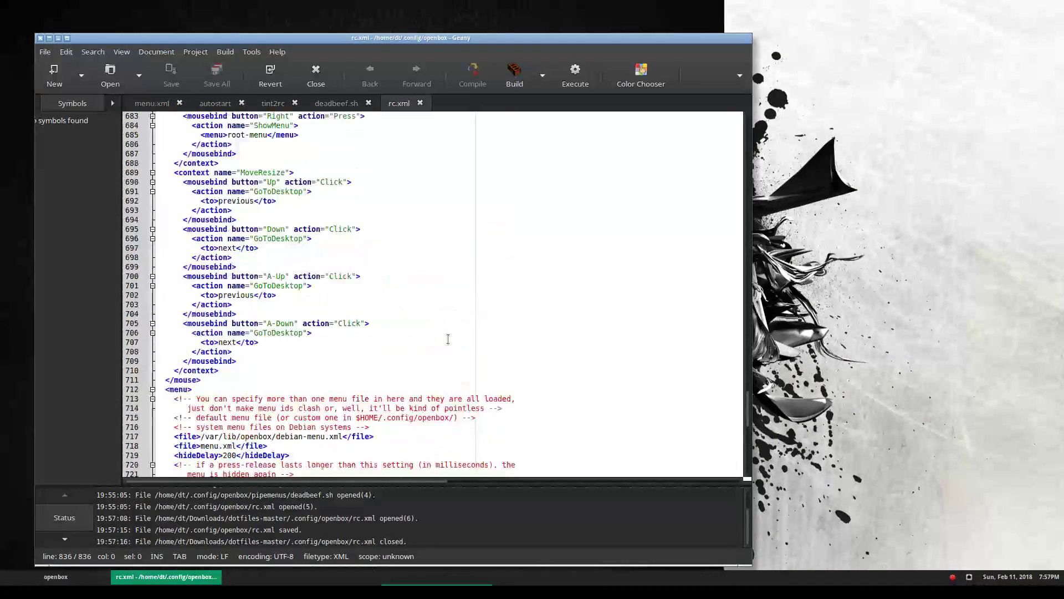
scroll(448, 339, "up", 11)
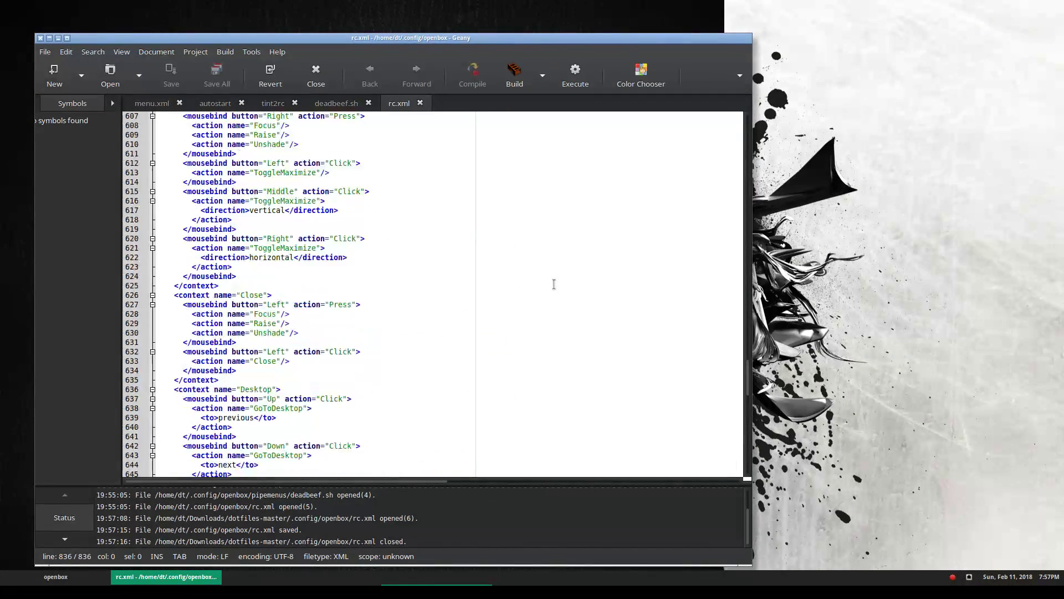
left_click_drag(748, 370, 743, 246)
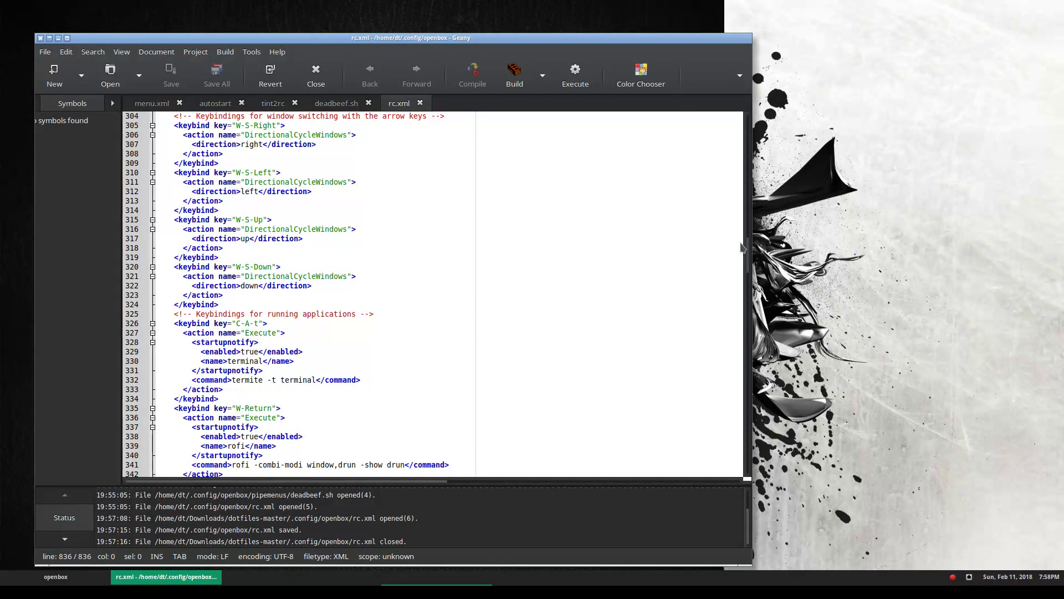
scroll(743, 247, "down", 7)
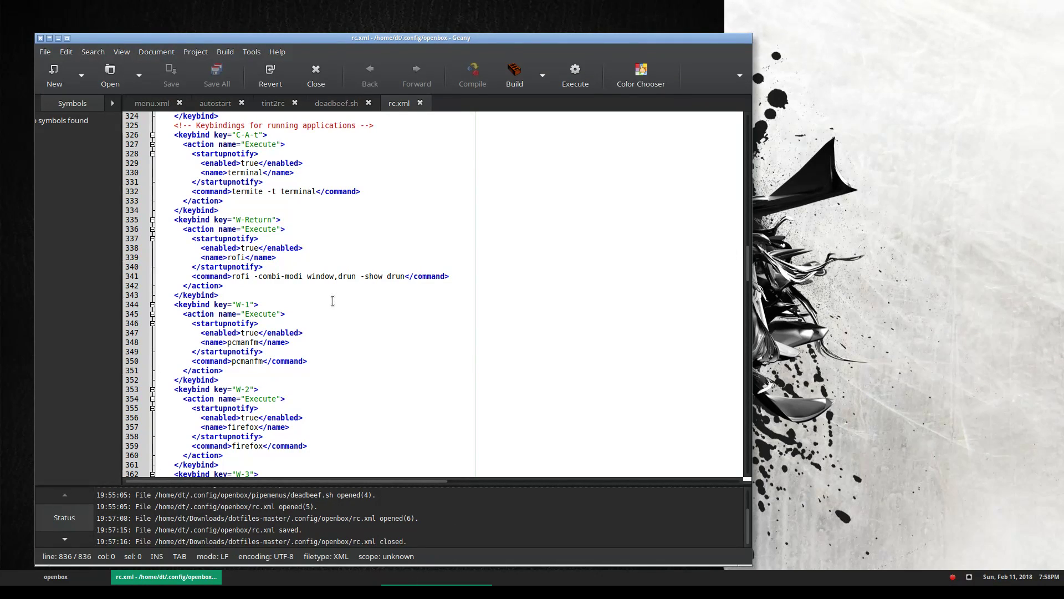
left_click(309, 195)
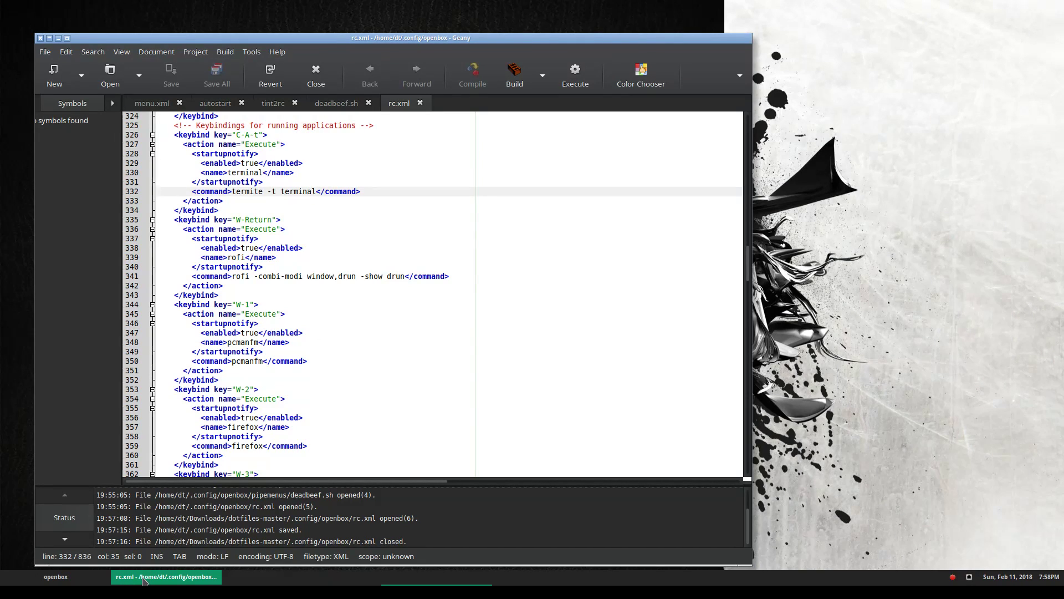
left_click(314, 590)
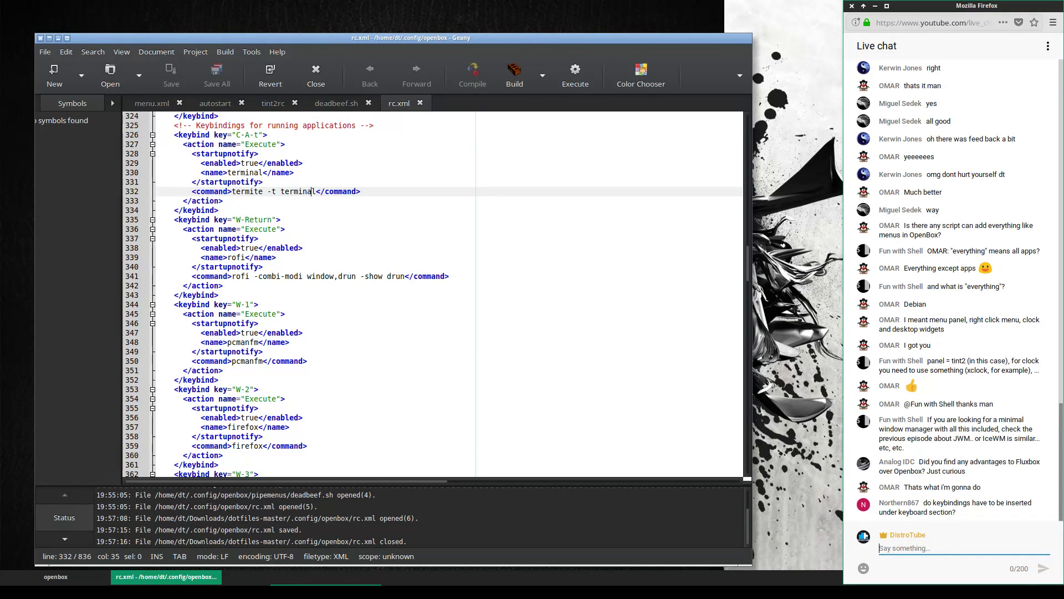
left_click(413, 324)
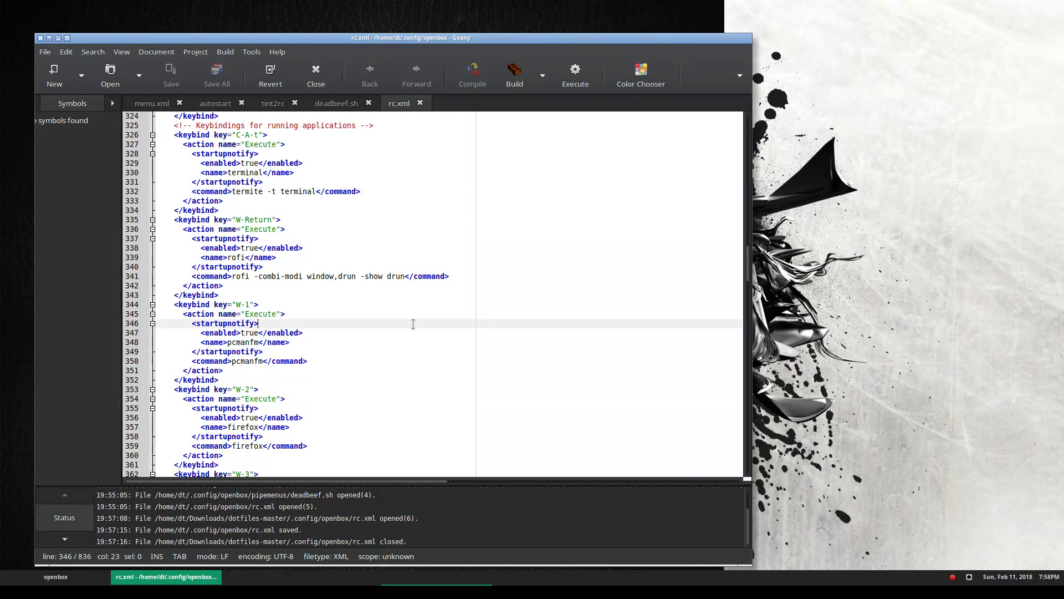
key("ctrl+alt+t")
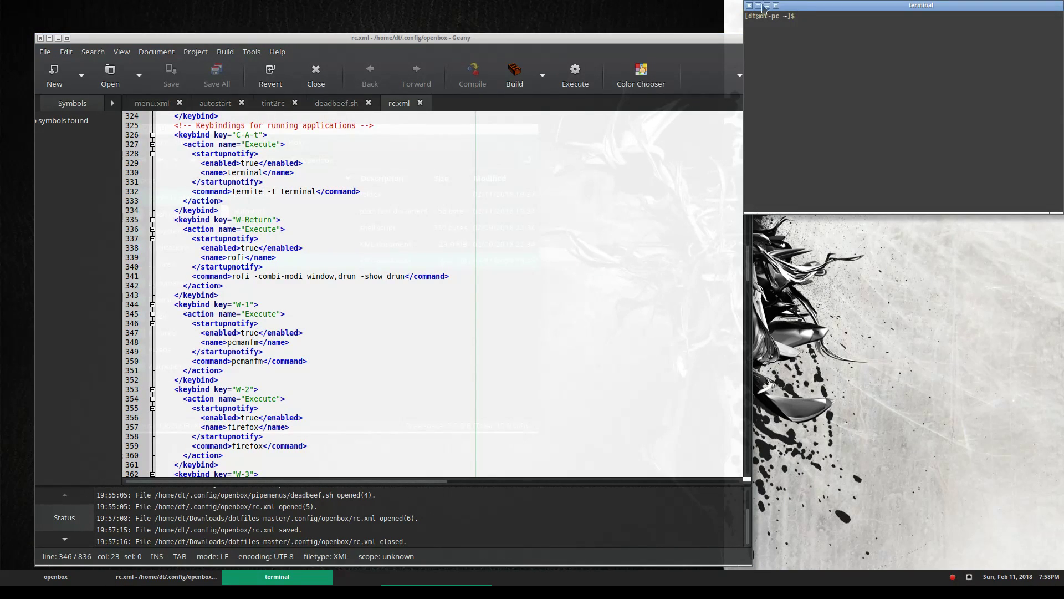
left_click_drag(289, 181, 197, 126)
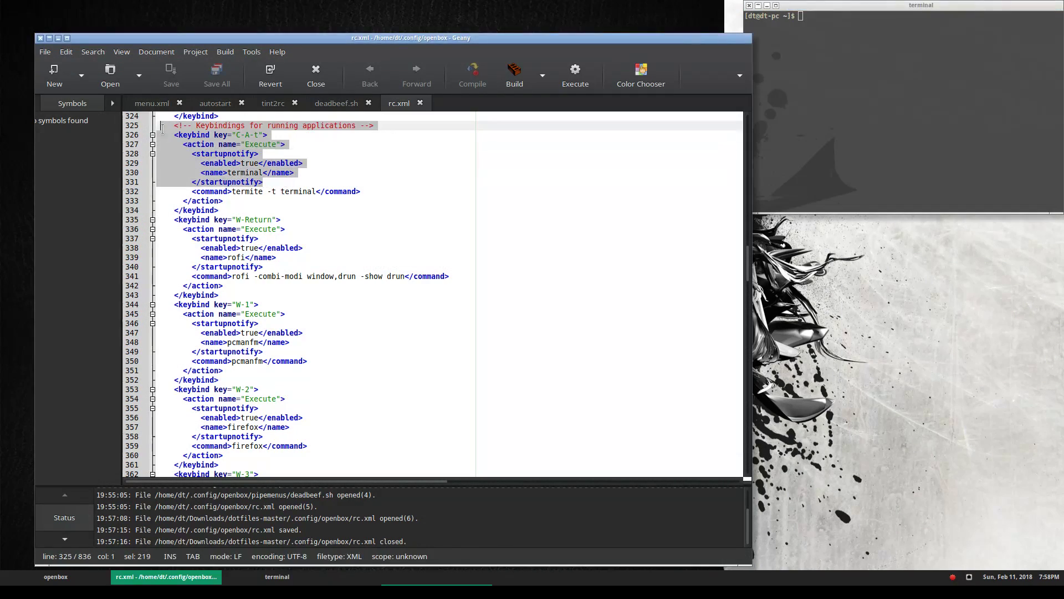
left_click(332, 135)
left_click(748, 5)
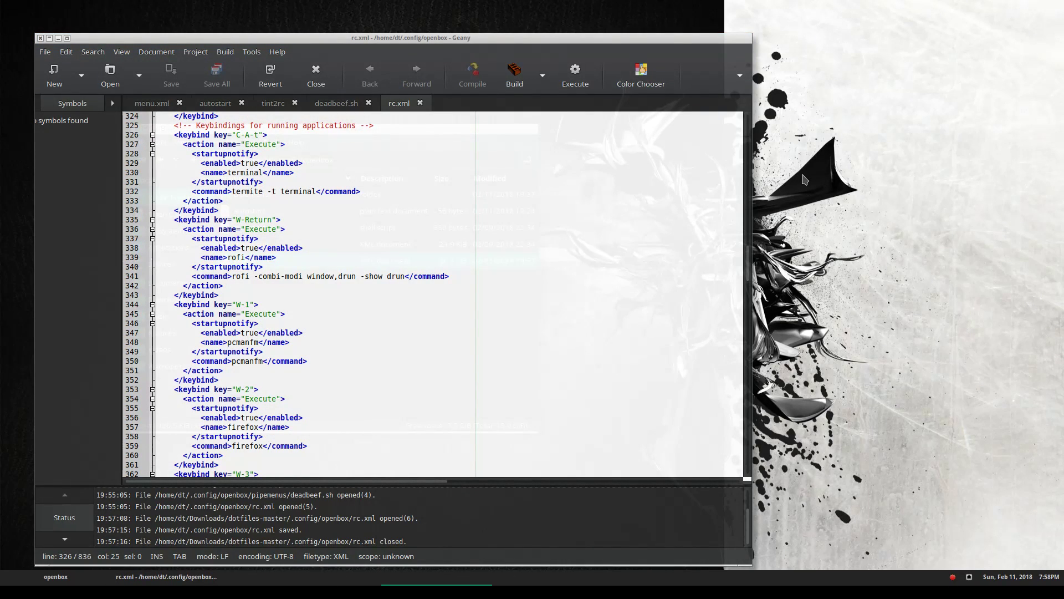
key("super+Return")
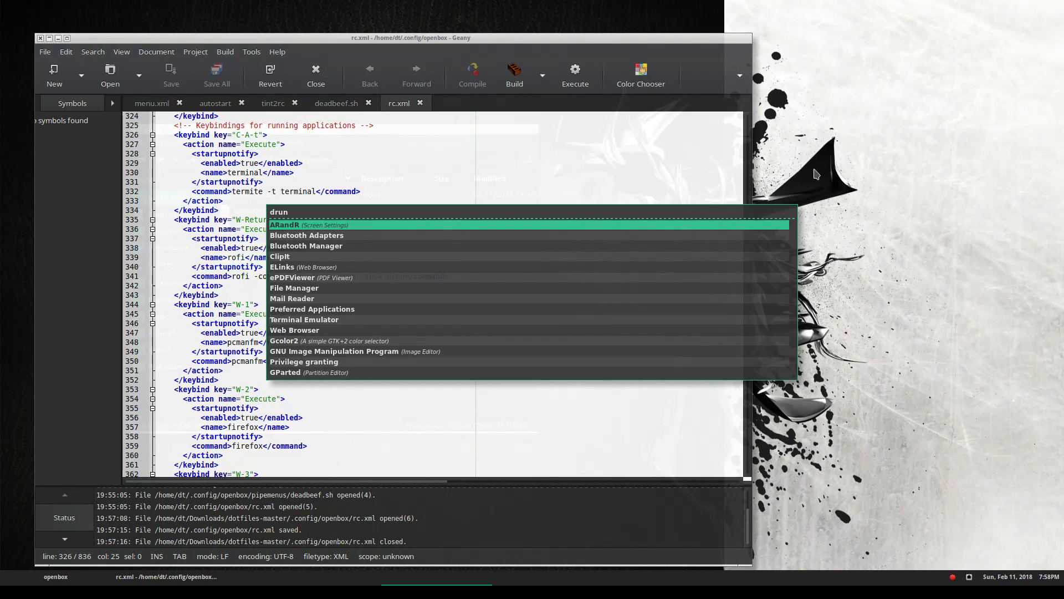
key("Escape")
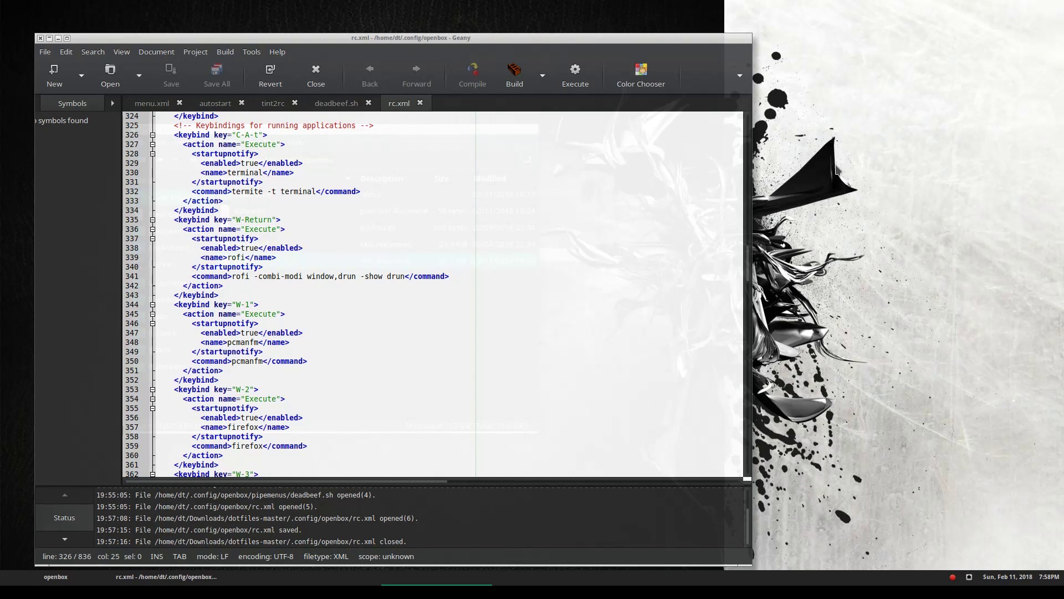
scroll(568, 385, "up", 12)
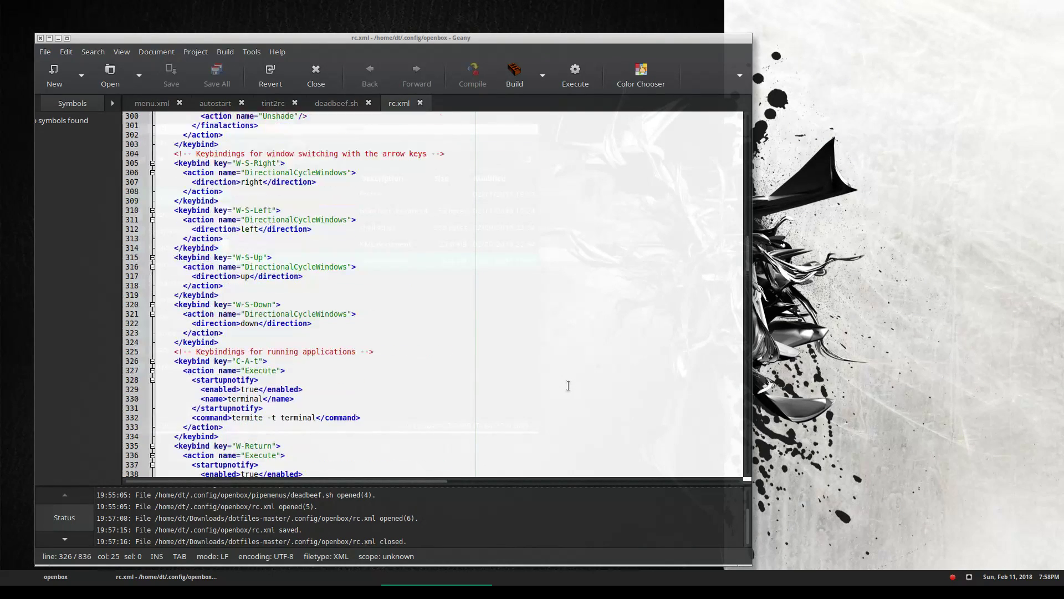
scroll(568, 385, "down", 3)
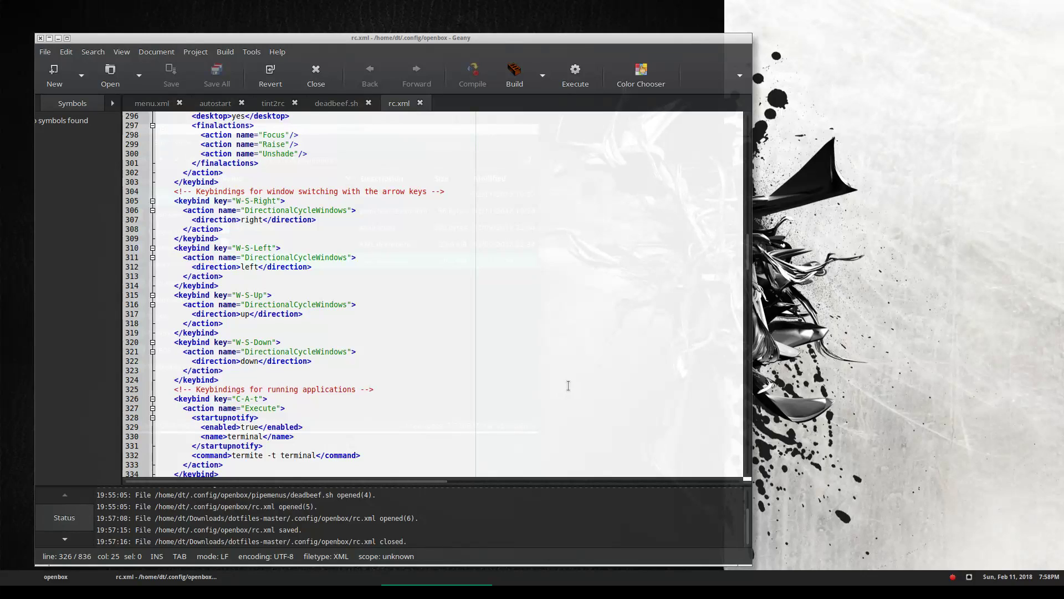
scroll(569, 386, "up", 12)
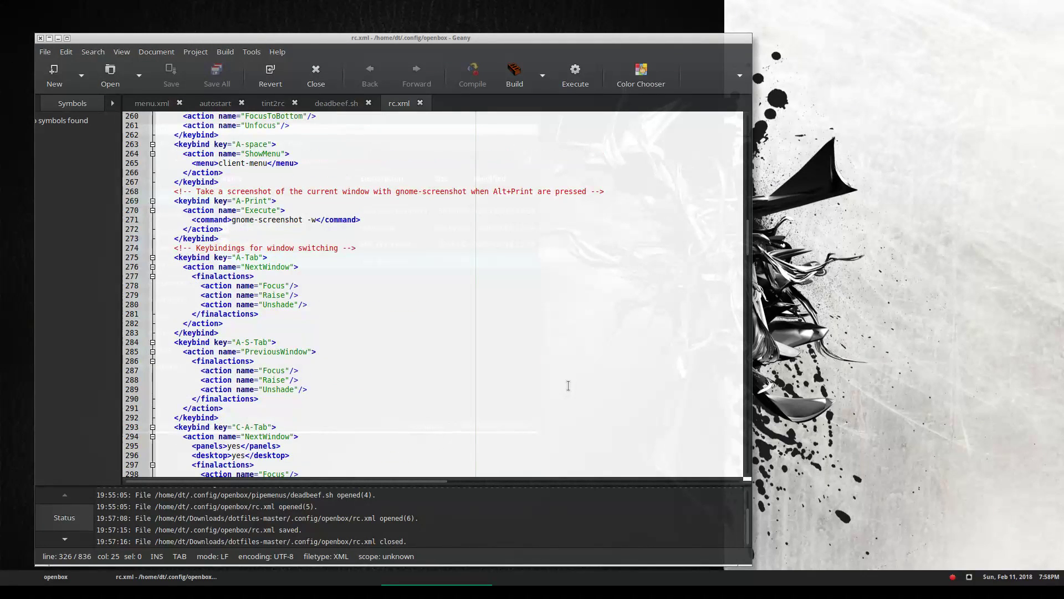
scroll(568, 385, "up", 20)
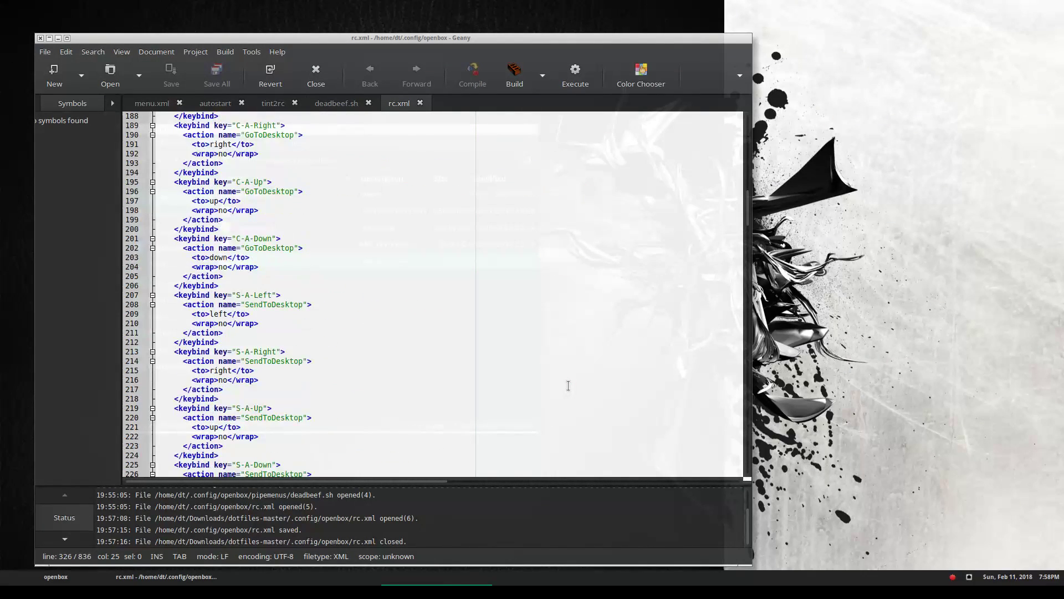
scroll(568, 385, "up", 9)
scroll(568, 385, "down", 4)
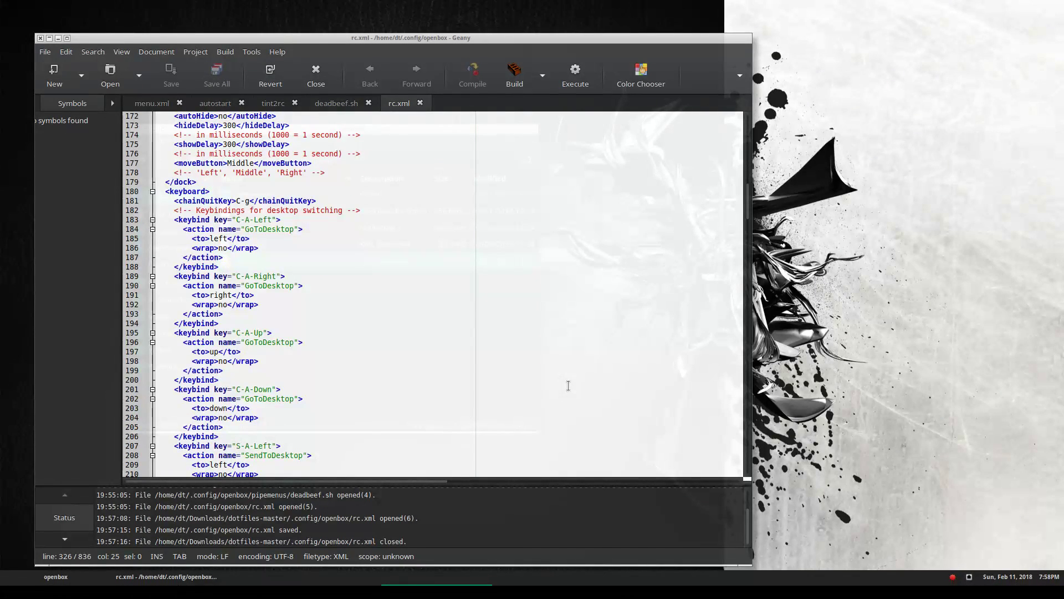
scroll(568, 385, "down", 20)
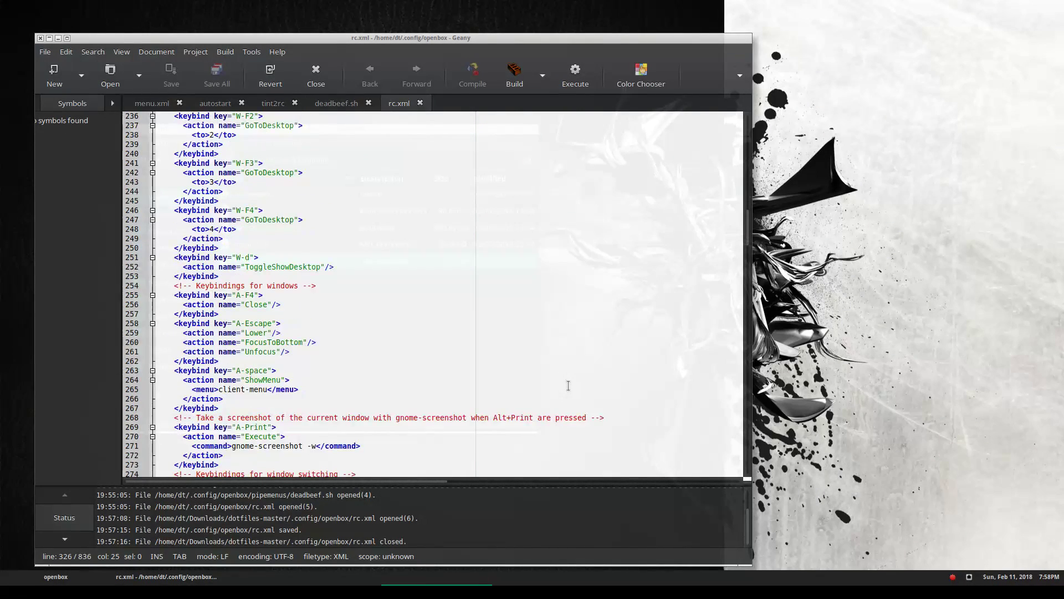
scroll(568, 385, "down", 20)
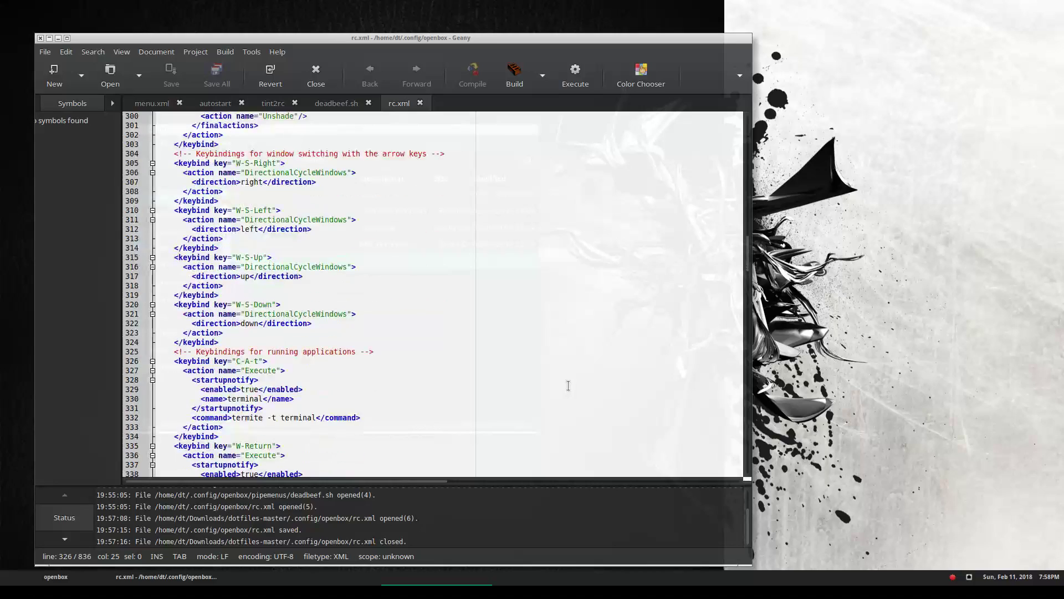
scroll(568, 385, "down", 16)
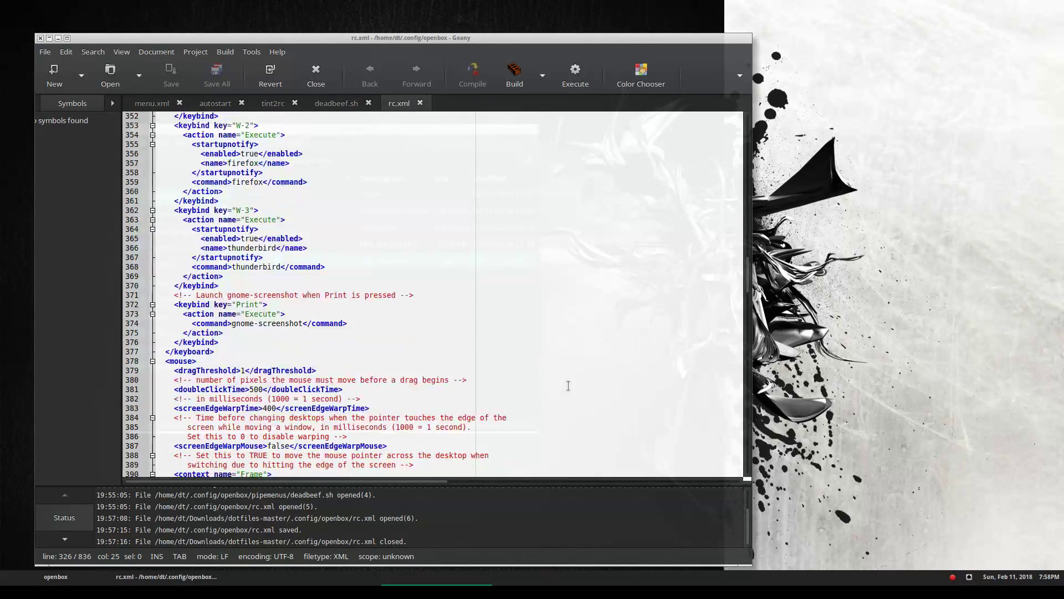
scroll(568, 385, "up", 4)
scroll(569, 386, "up", 1)
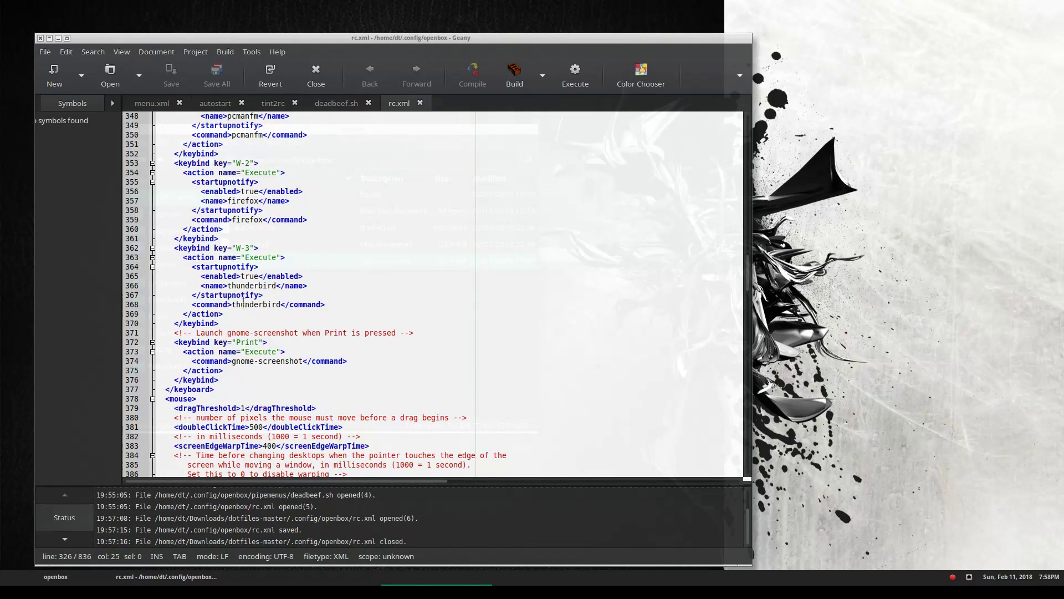
scroll(248, 265, "up", 4)
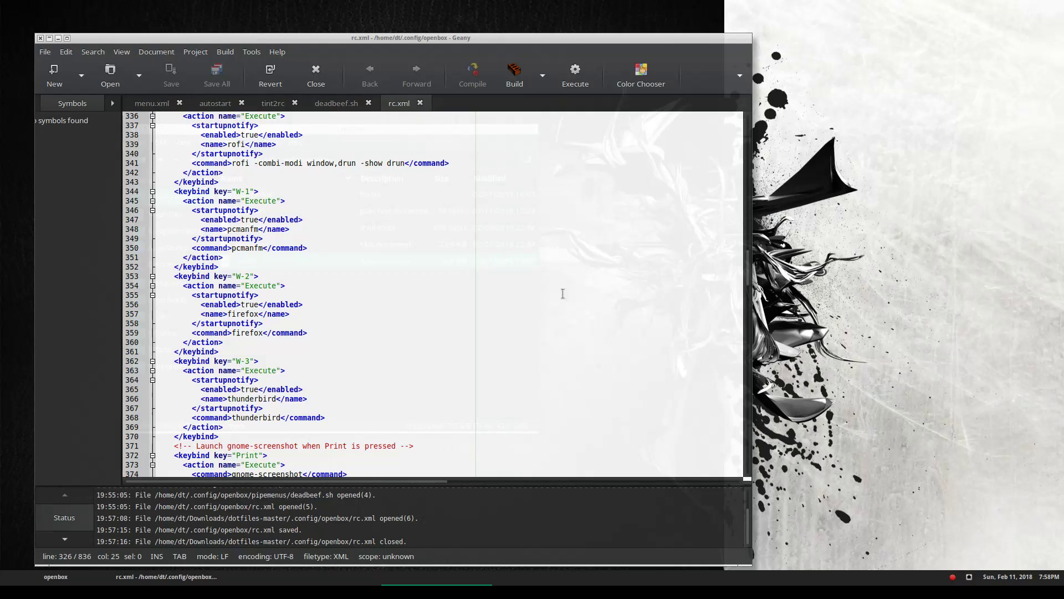
key("super+1")
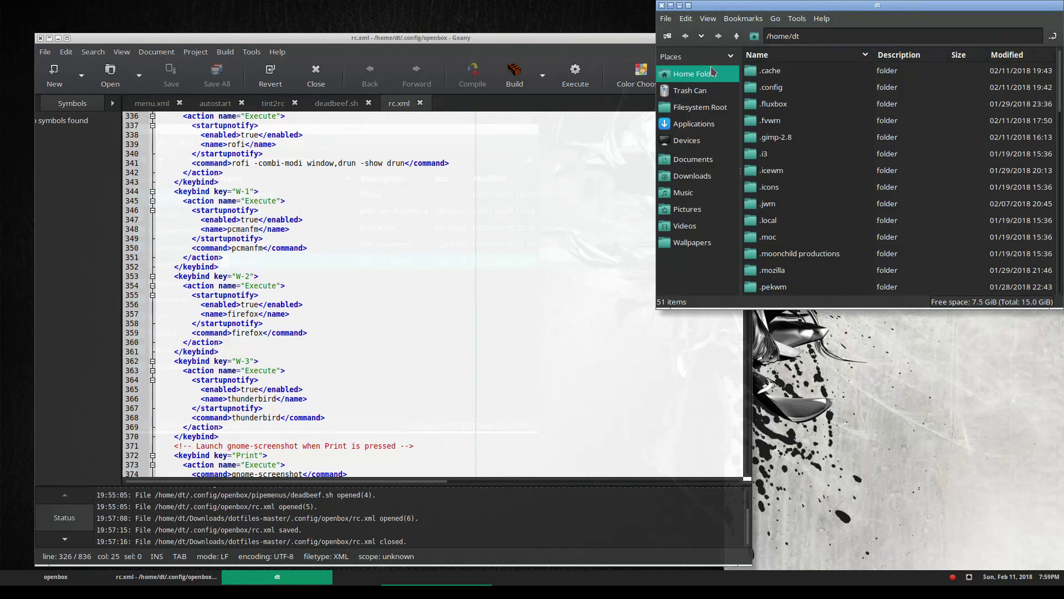
left_click(660, 5)
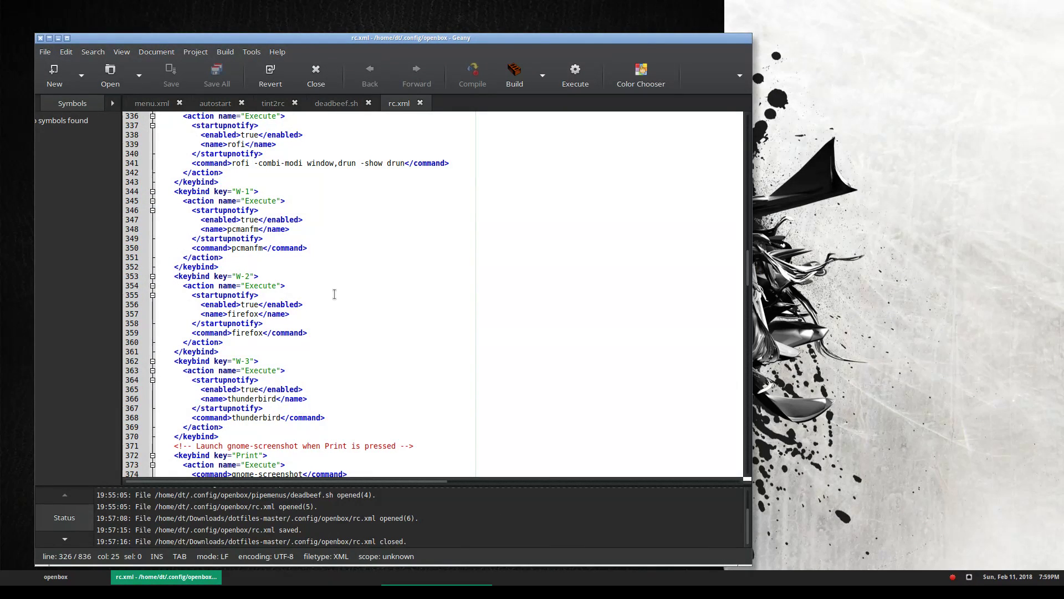
key("super+2")
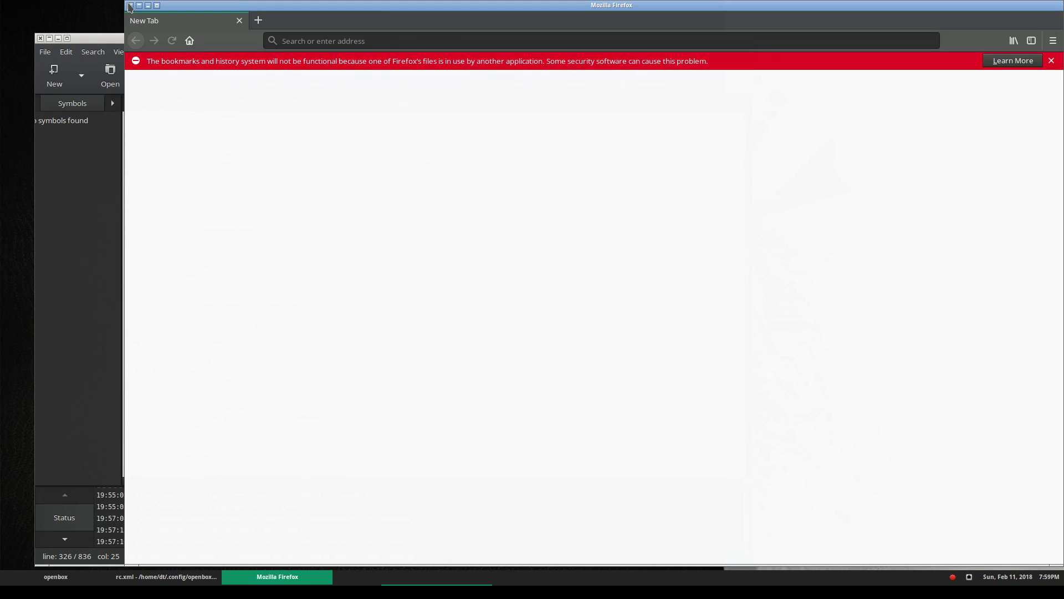
left_click(130, 5)
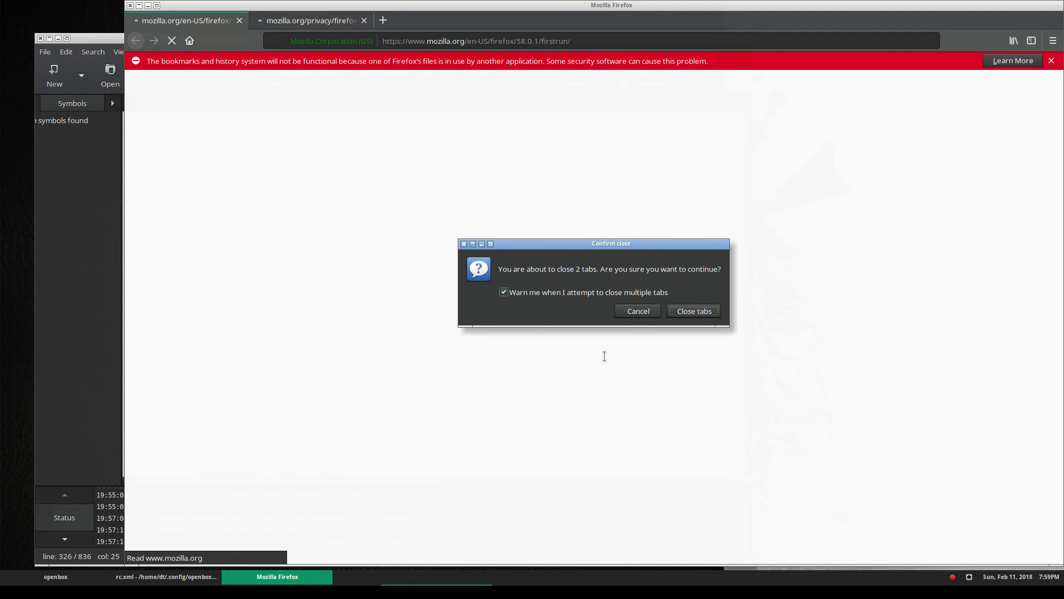
left_click(693, 311)
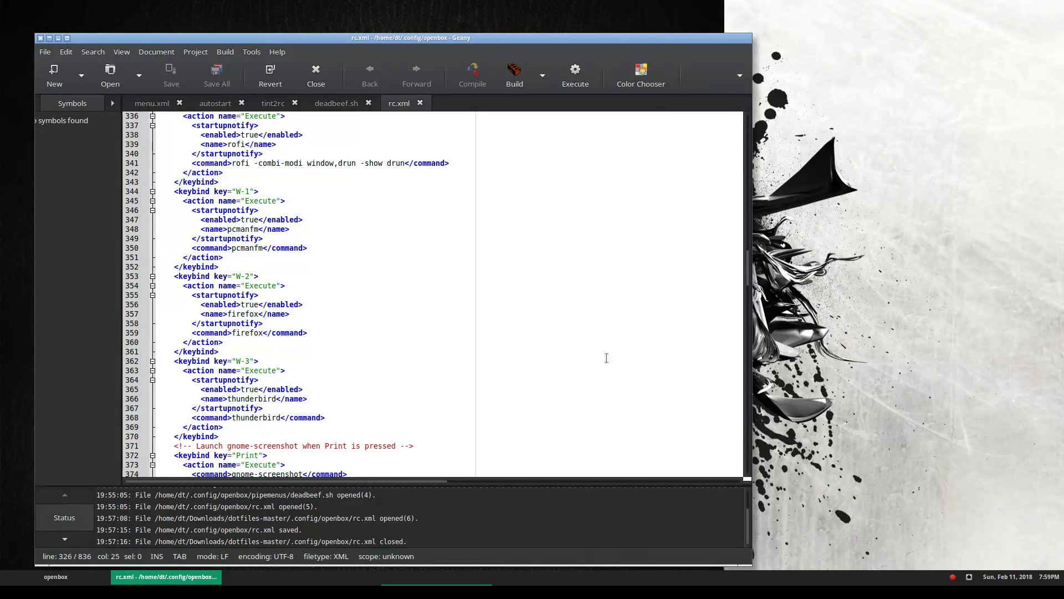
scroll(380, 311, "down", 9)
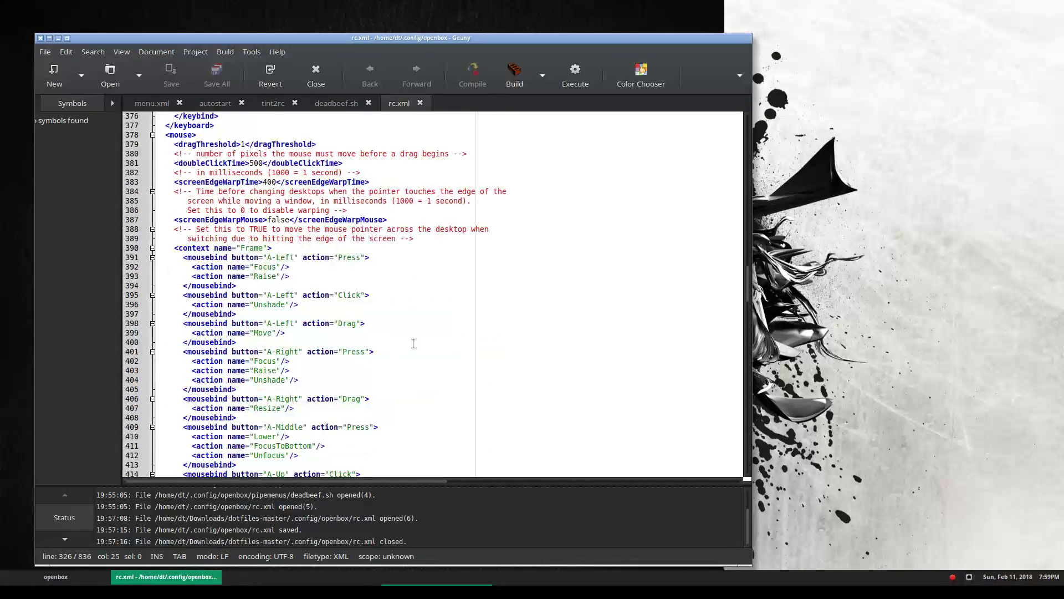
scroll(432, 303, "down", 12)
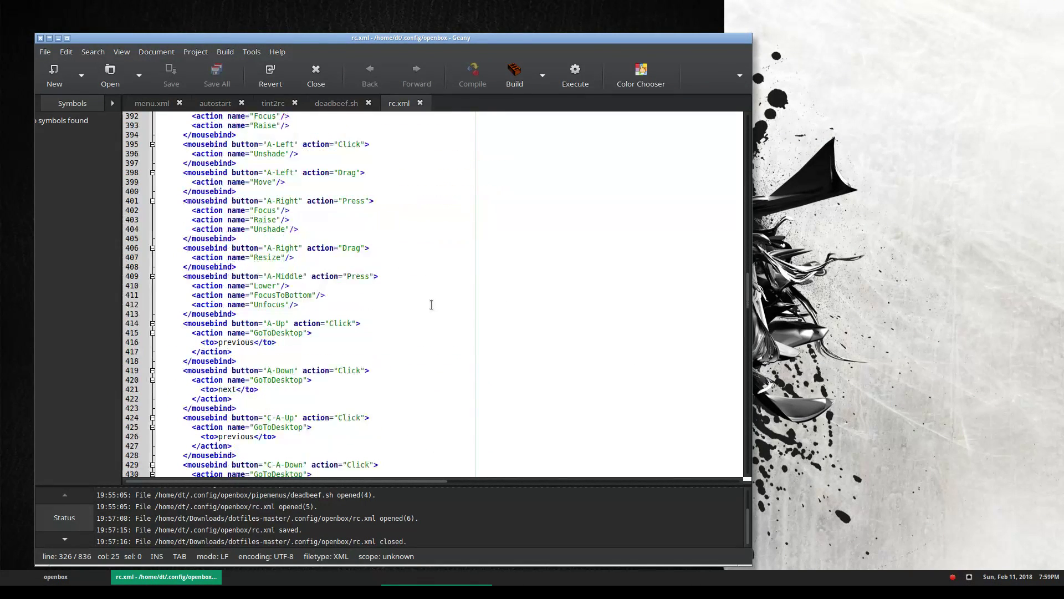
scroll(431, 304, "down", 5)
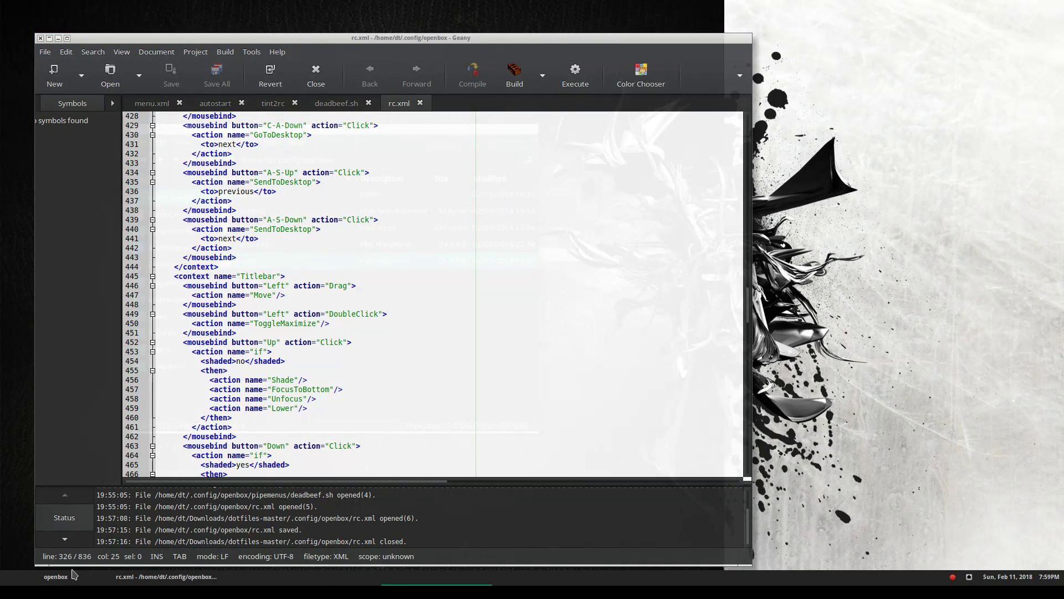
left_click(71, 574)
Raise the ~/.config/openbox file manager window from the taskbar
left_click(326, 591)
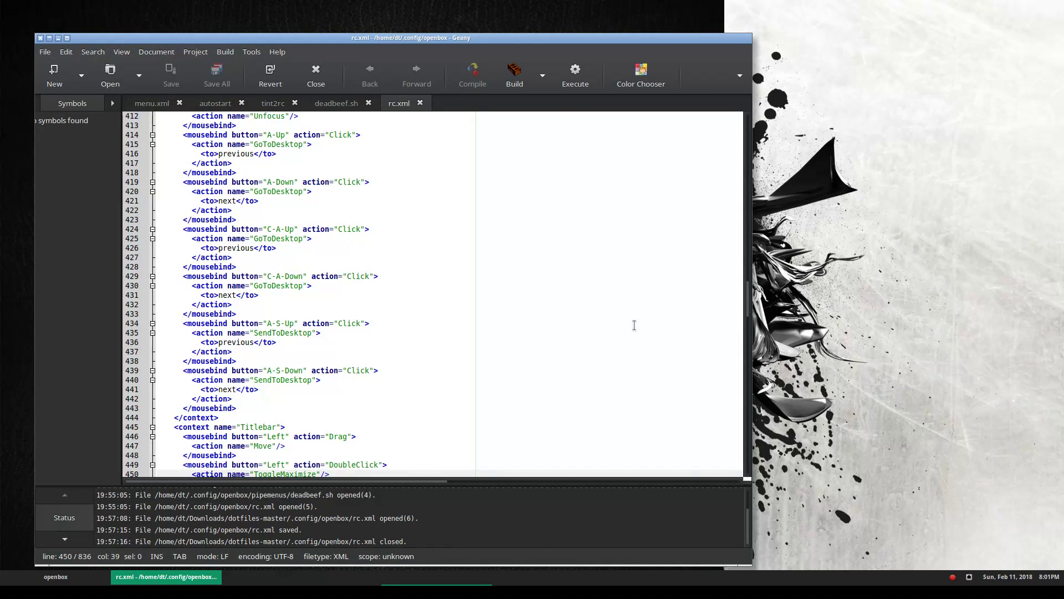
Scroll rc.xml to line 180, select the <keyboard> tag, then show the live chat
scroll(634, 325, "up", 10)
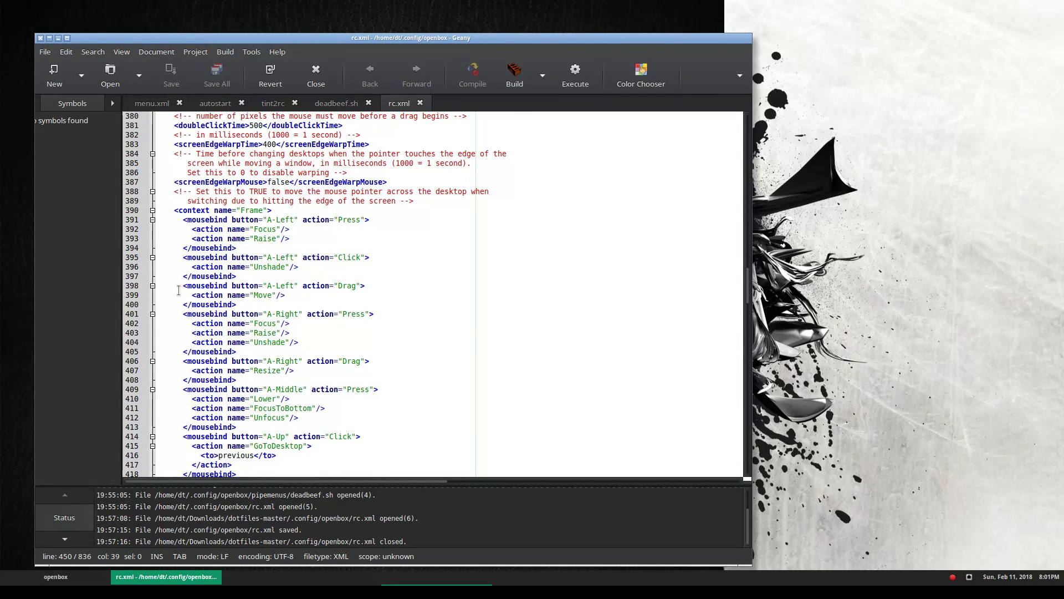
scroll(256, 289, "down", 1)
scroll(256, 289, "up", 8)
scroll(605, 421, "up", 18)
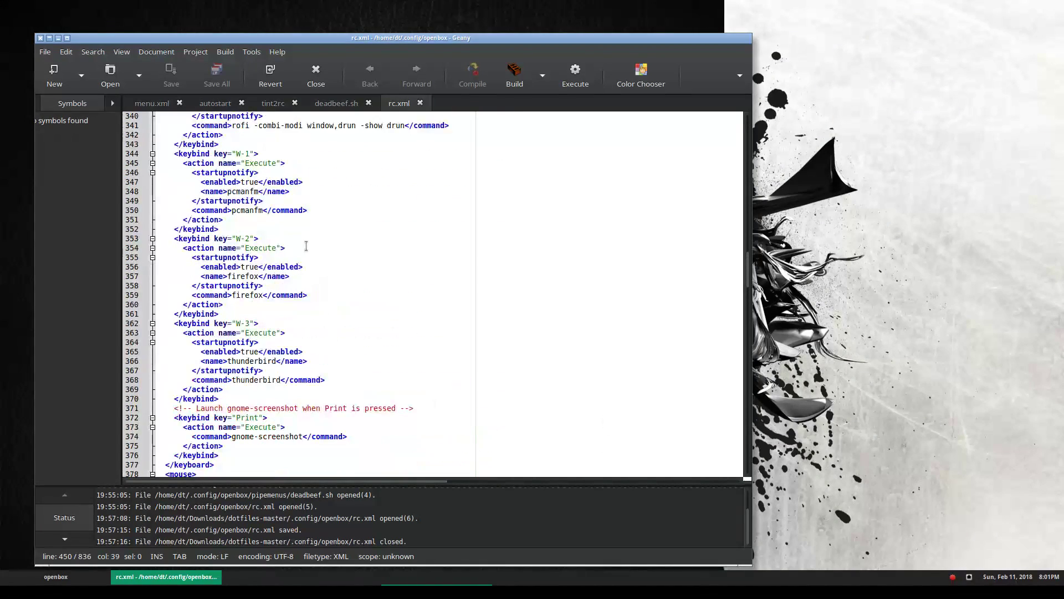
scroll(578, 325, "up", 20)
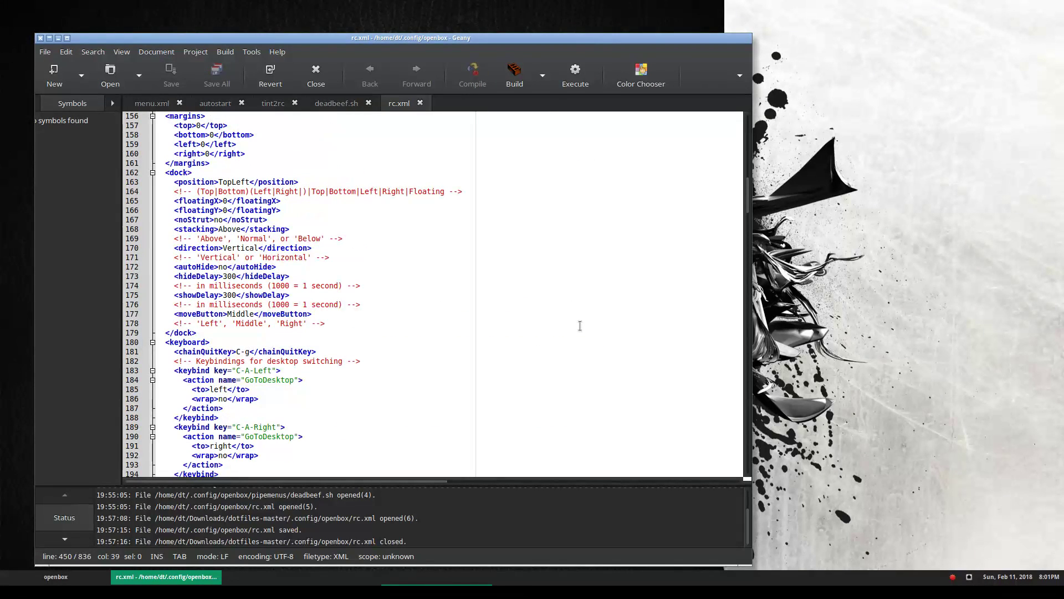
left_click_drag(209, 342, 163, 341)
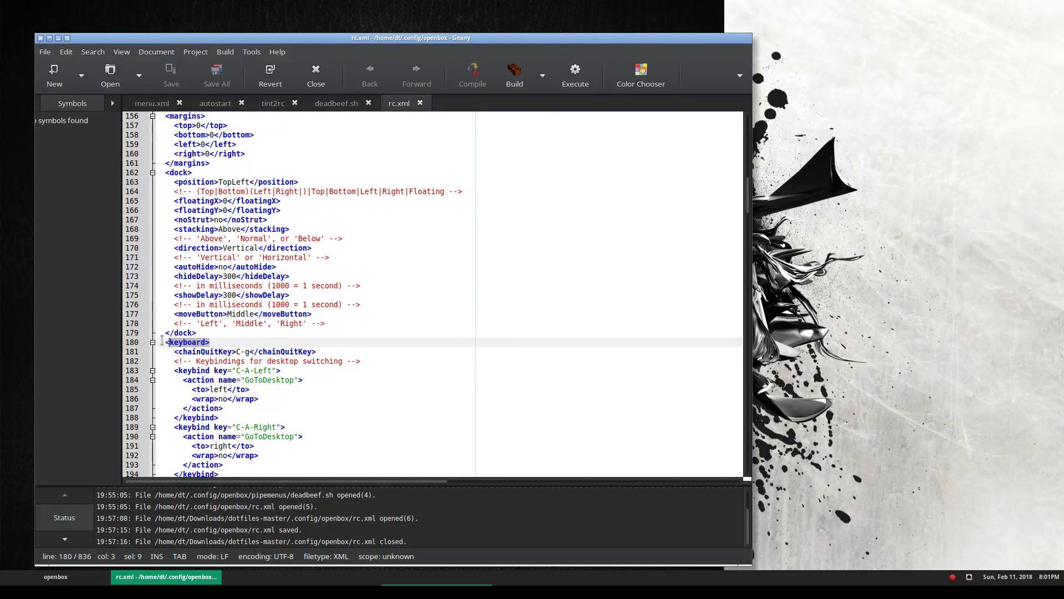
scroll(199, 342, "down", 3)
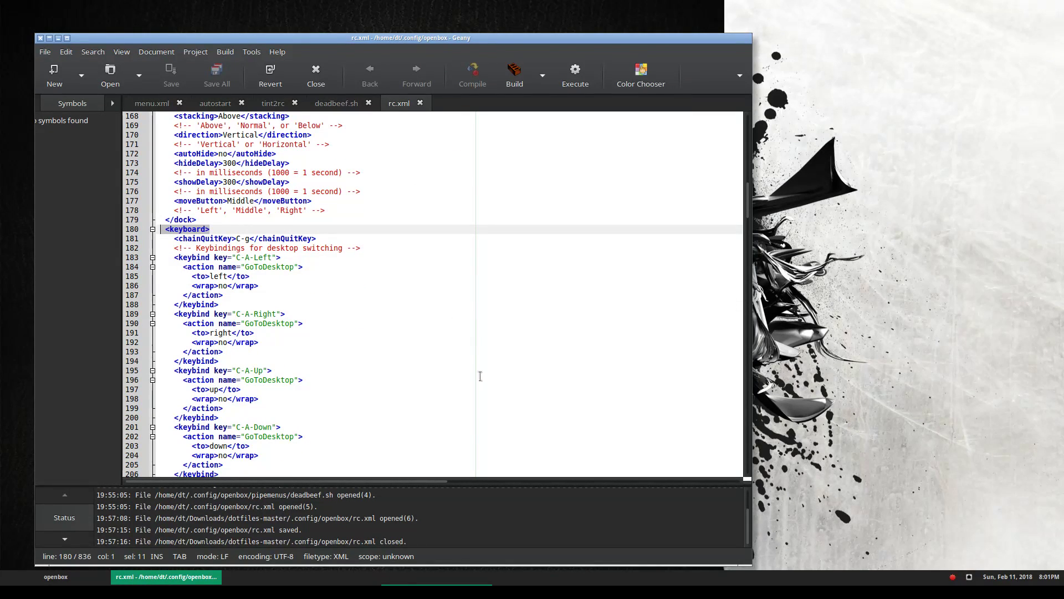
left_click(349, 591)
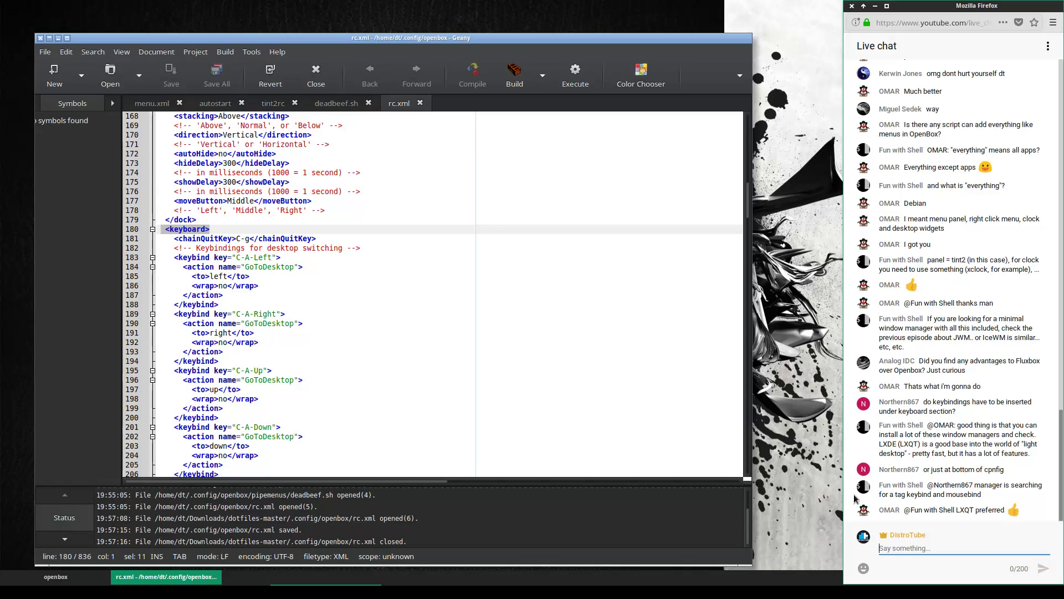
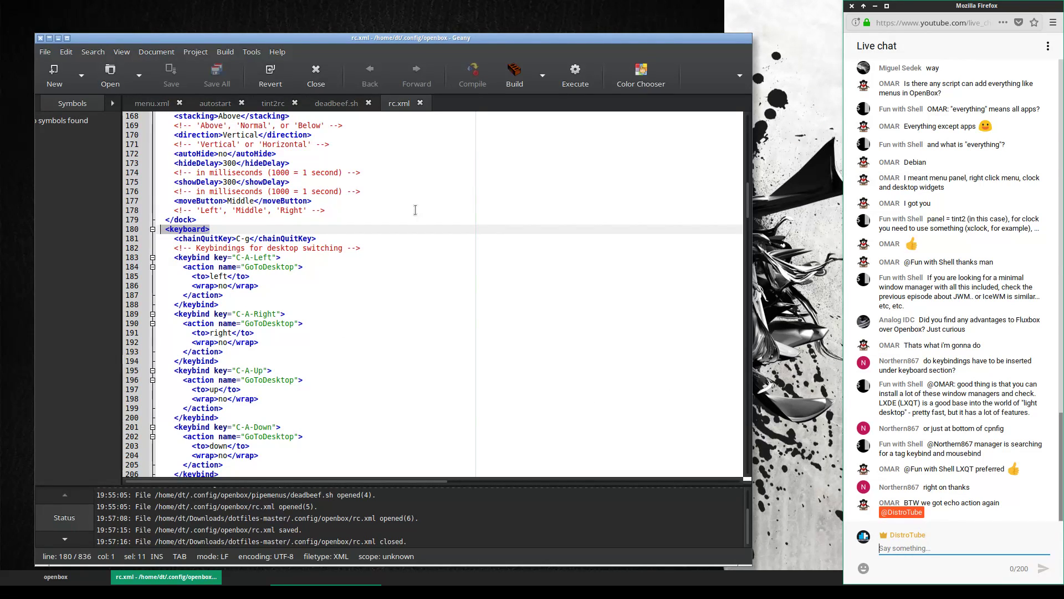
In the file manager, select rc.xml in Documents/openbox to copy
scroll(358, 314, "down", 5)
scroll(357, 314, "down", 1)
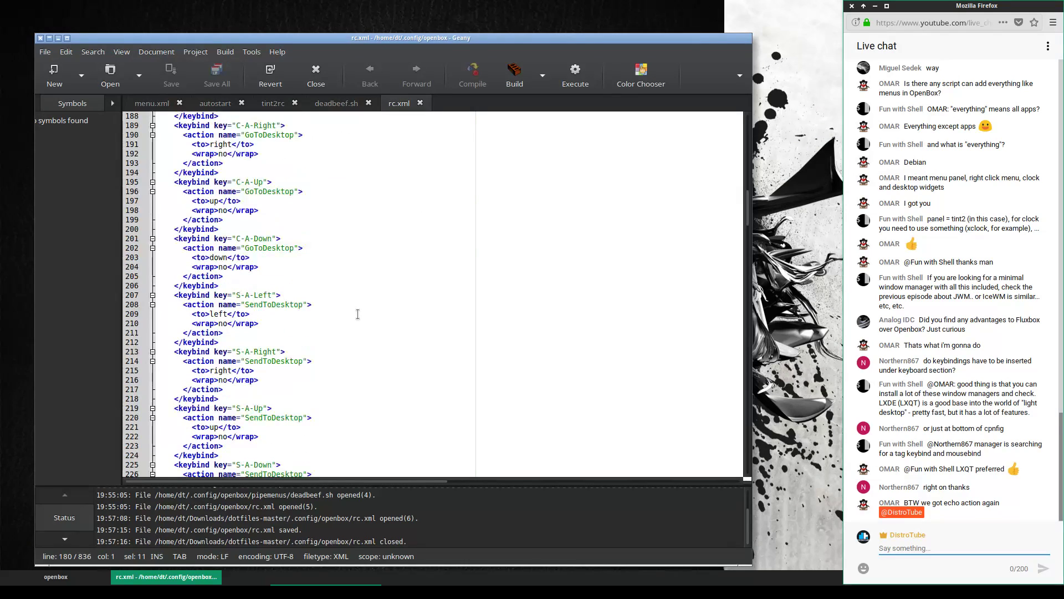
scroll(357, 314, "down", 4)
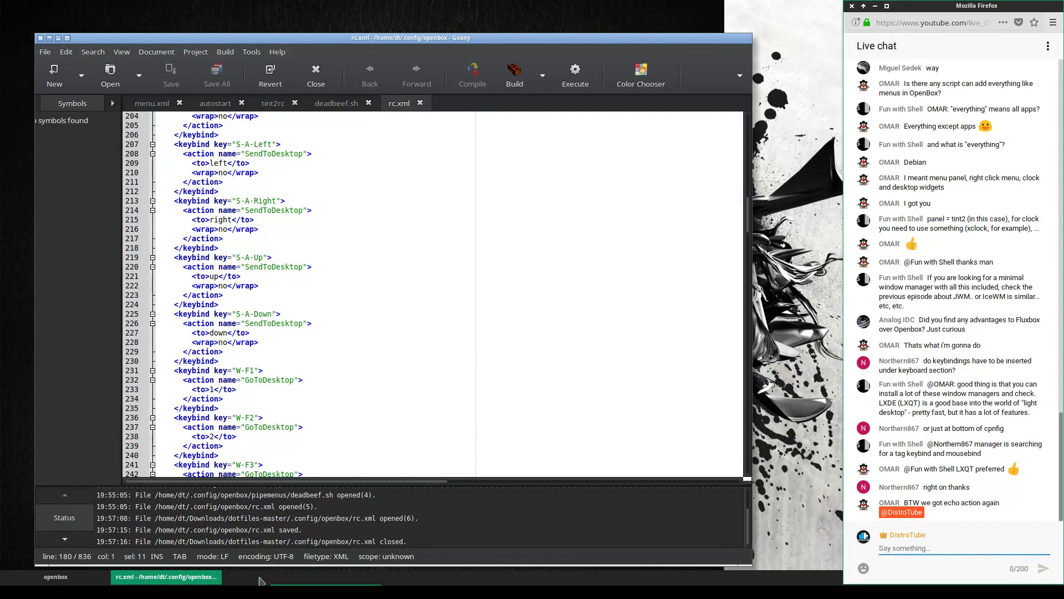
left_click(58, 577)
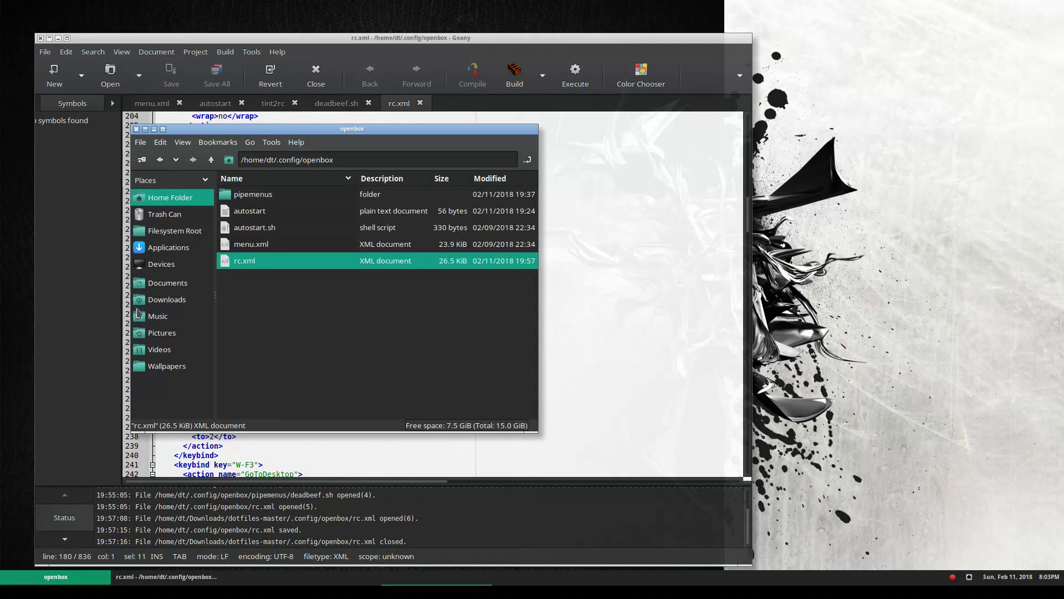
left_click(162, 282)
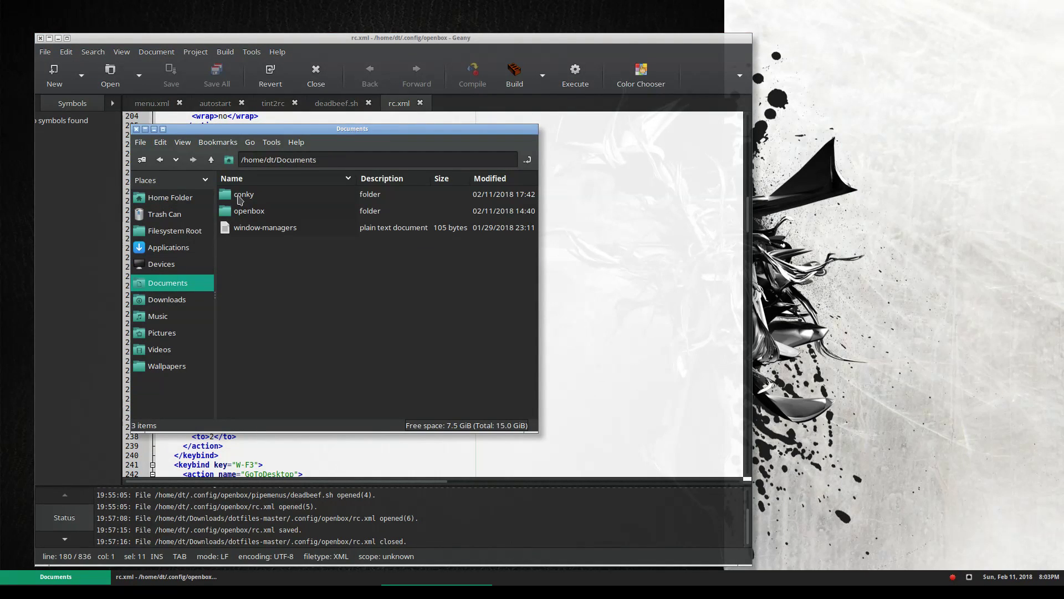
double_click(245, 212)
left_click(237, 224)
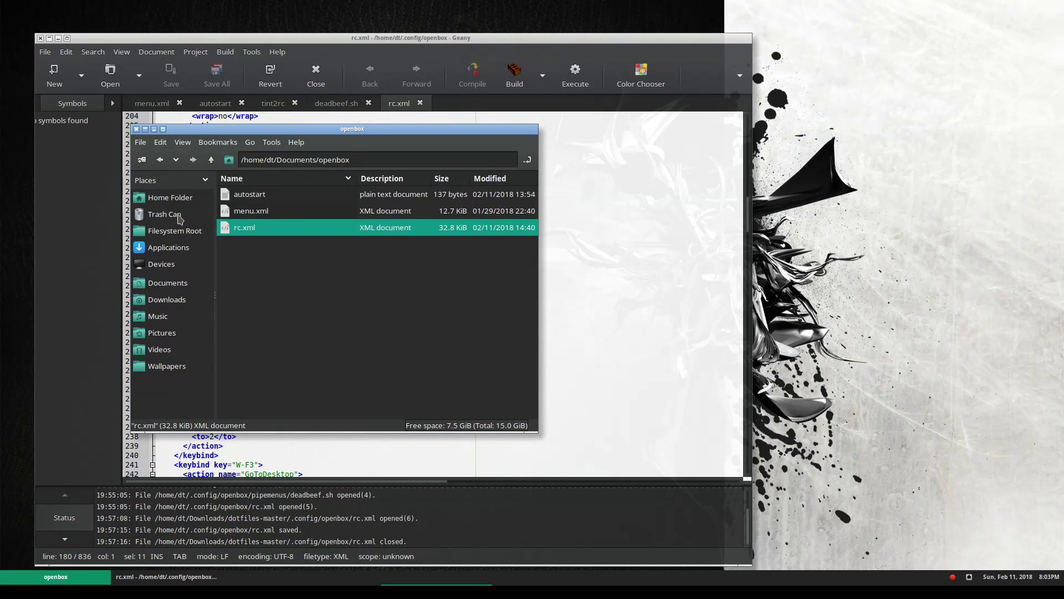
Paste rc.xml into ~/.config/openbox, overwriting the old file, and close Geany's stale rc.xml tab
left_click(178, 199)
double_click(240, 214)
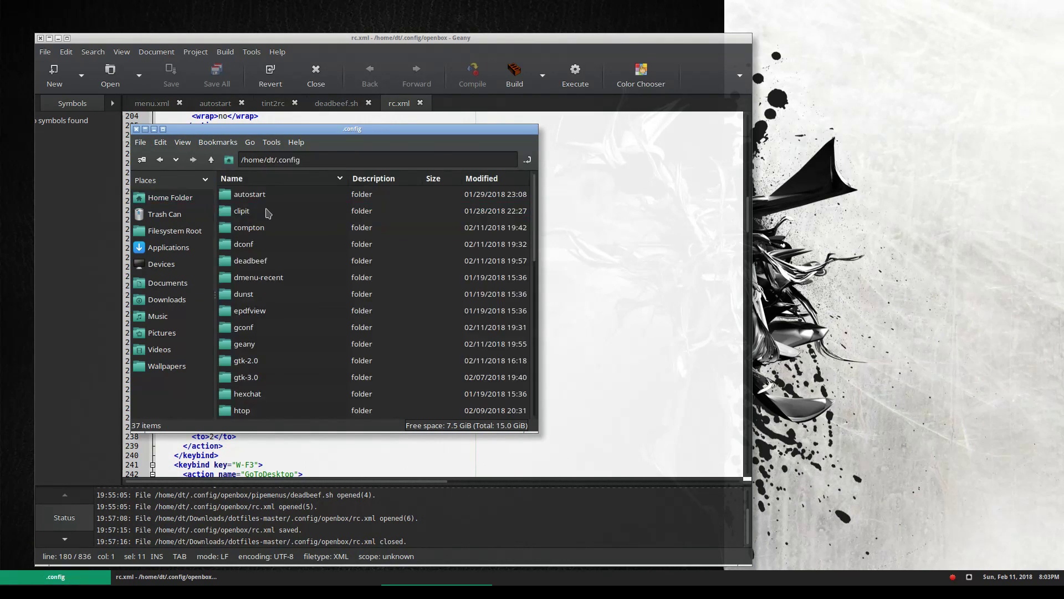
scroll(257, 399, "down", 3)
scroll(256, 399, "down", 2)
scroll(260, 377, "down", 3)
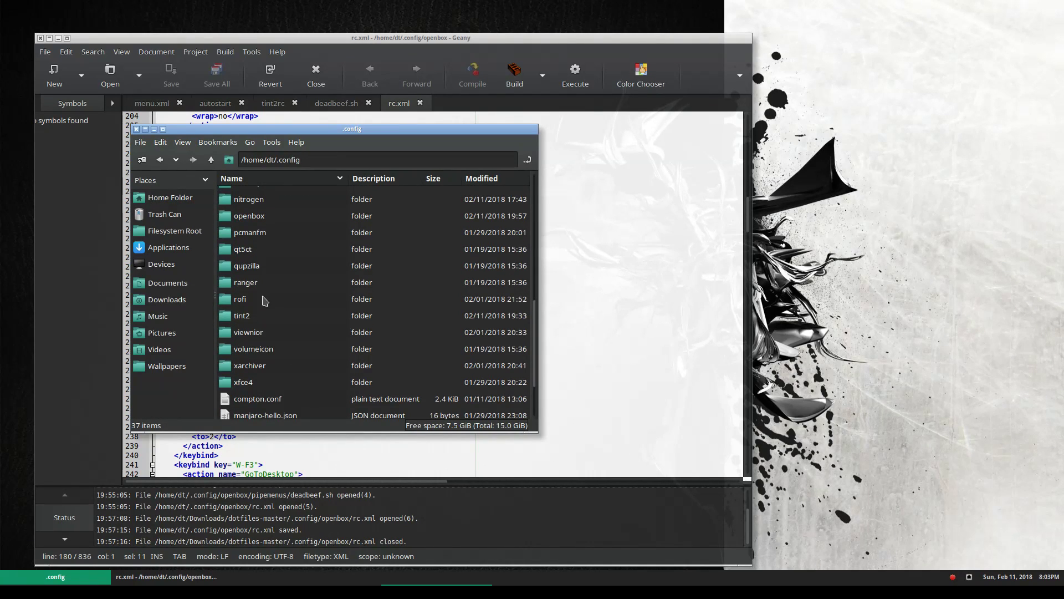
double_click(270, 219)
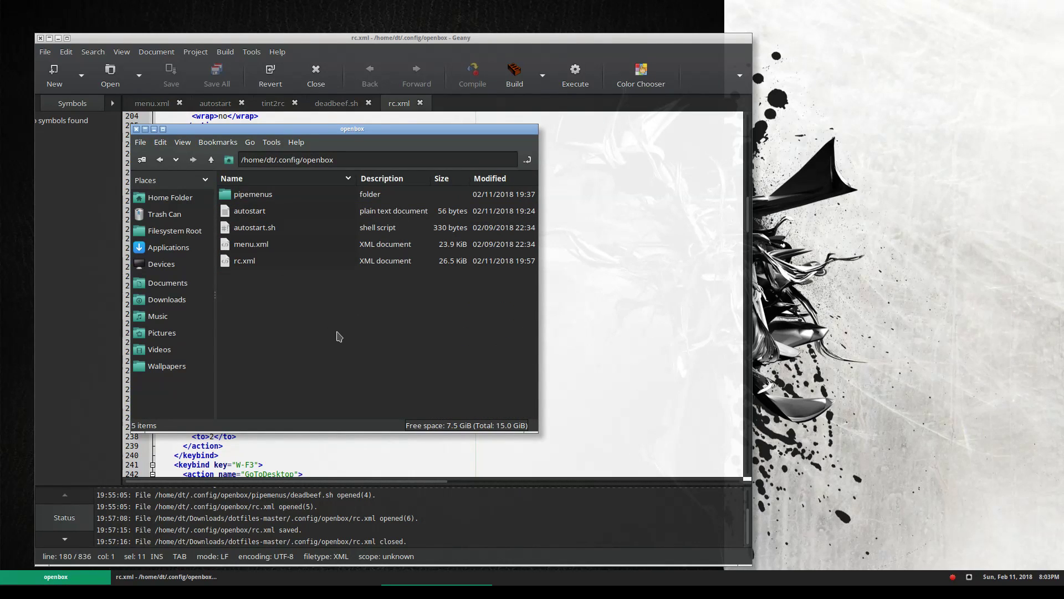
key("ctrl+v")
left_click(422, 377)
left_click(420, 103)
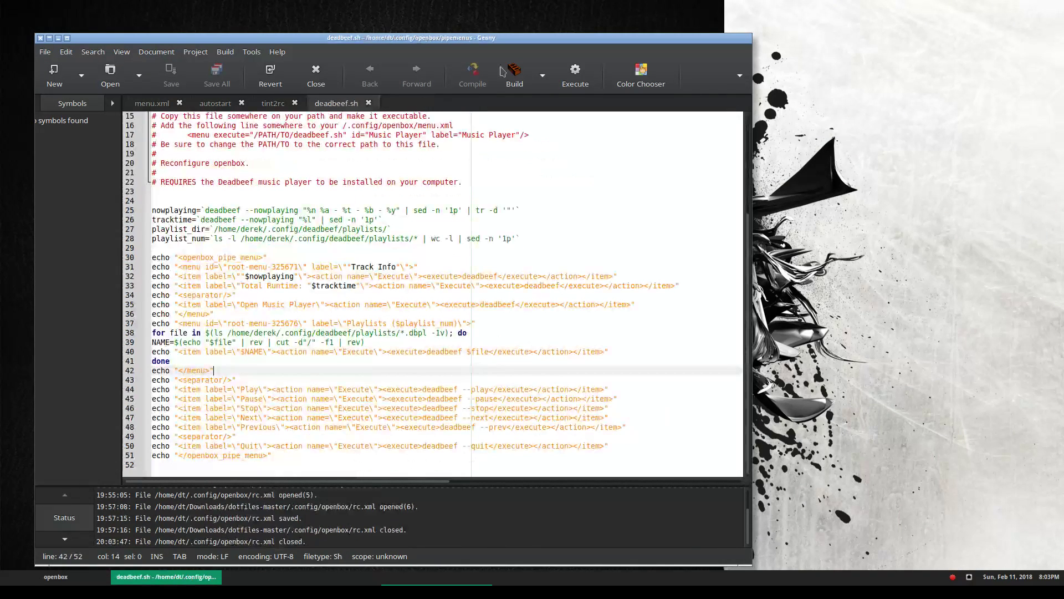
From a root-menu terminal, run openbox --reconfigure, then close the terminal
right_click(803, 9)
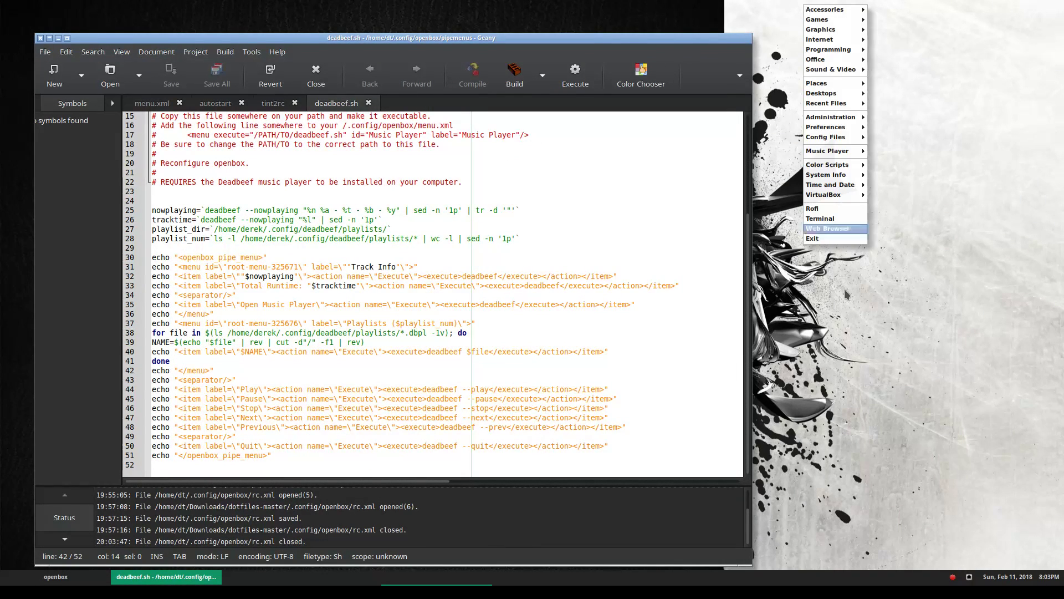
left_click(828, 219)
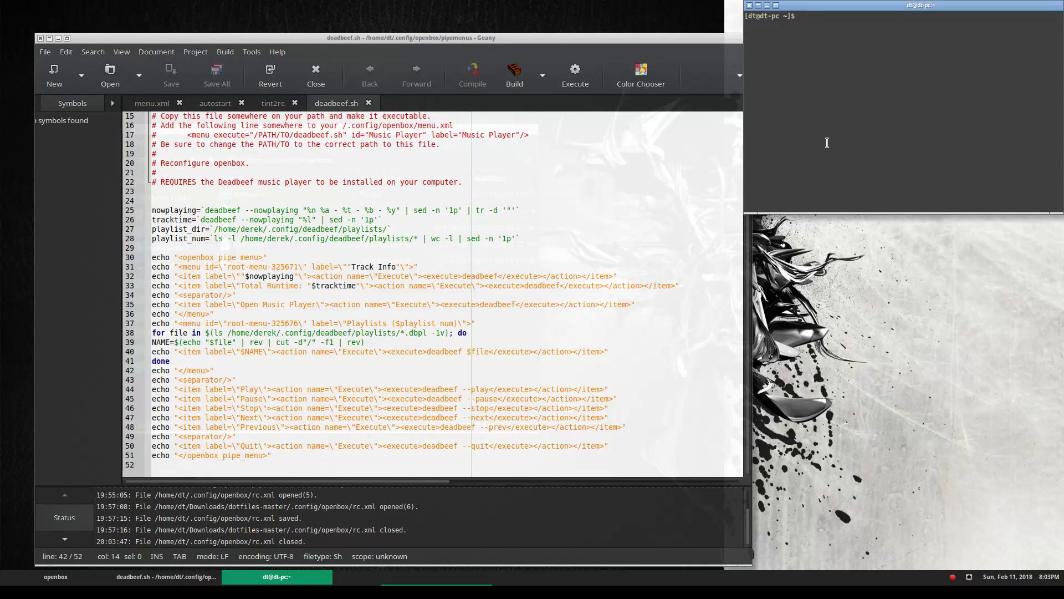
type("openbox --reconfigure")
key("Return")
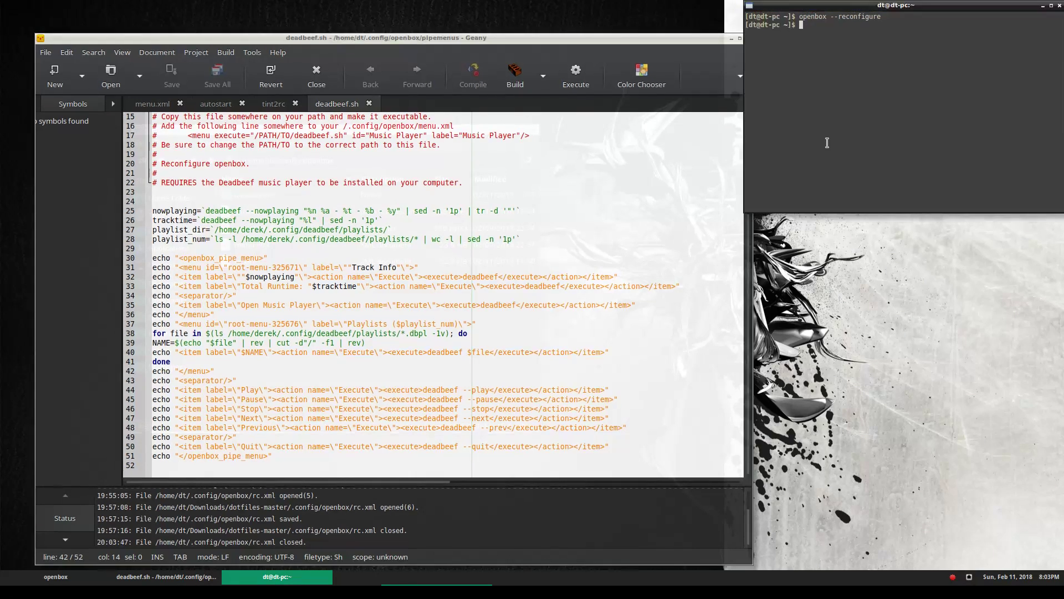
left_click(1059, 5)
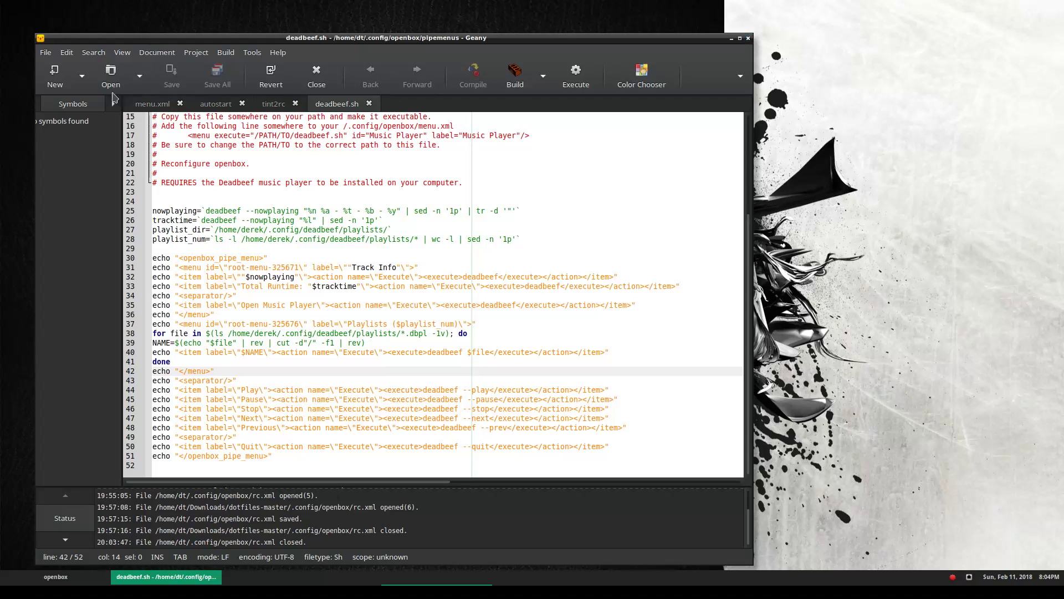
Reopen ~/.config/openbox/rc.xml in Geany and scroll down through it
left_click(111, 73)
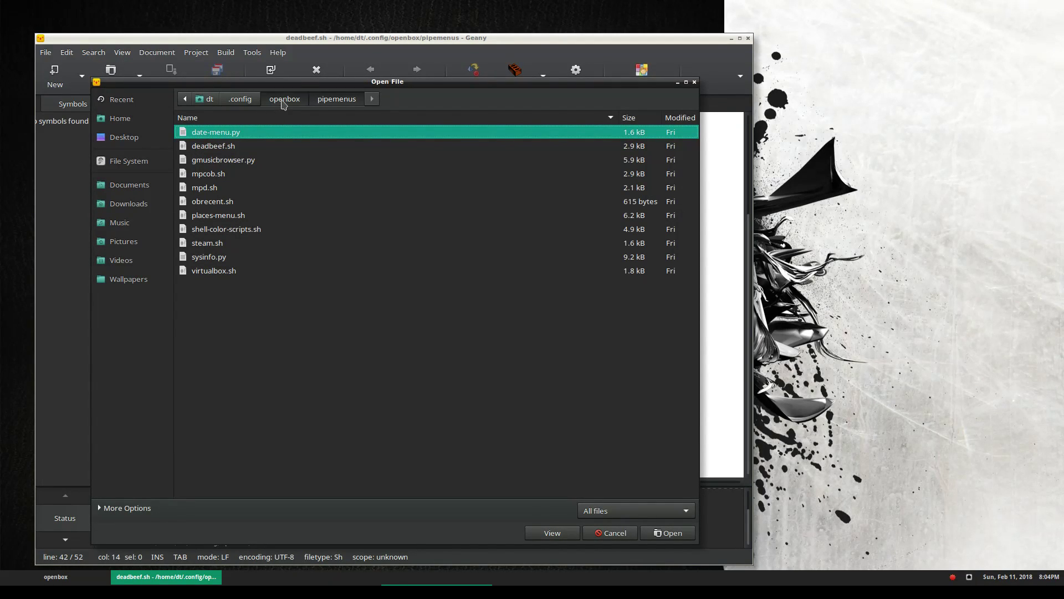
left_click(285, 99)
left_click(209, 192)
double_click(210, 192)
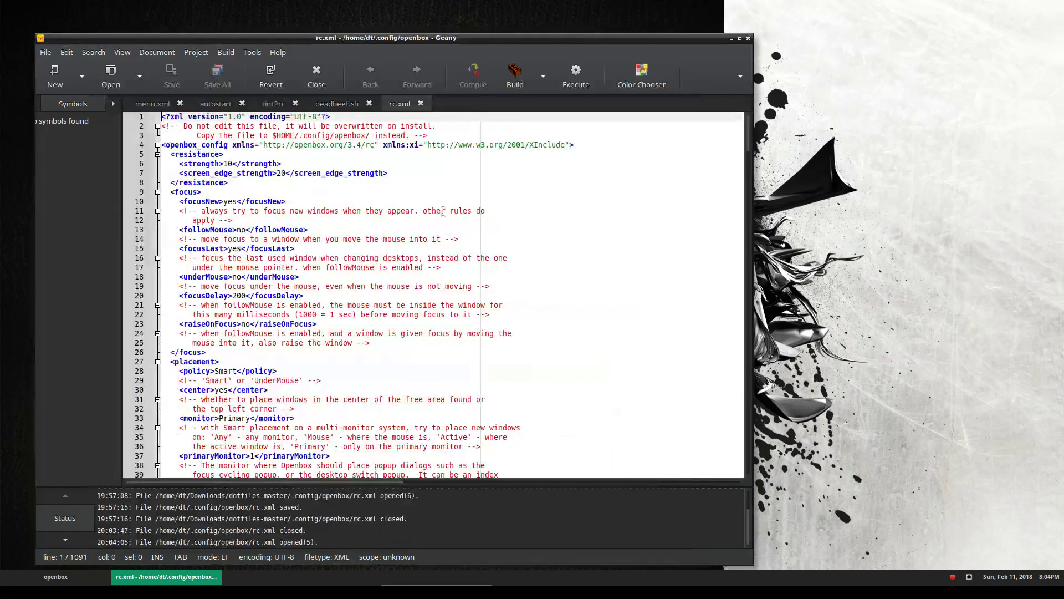
scroll(439, 380, "down", 7)
scroll(439, 380, "down", 12)
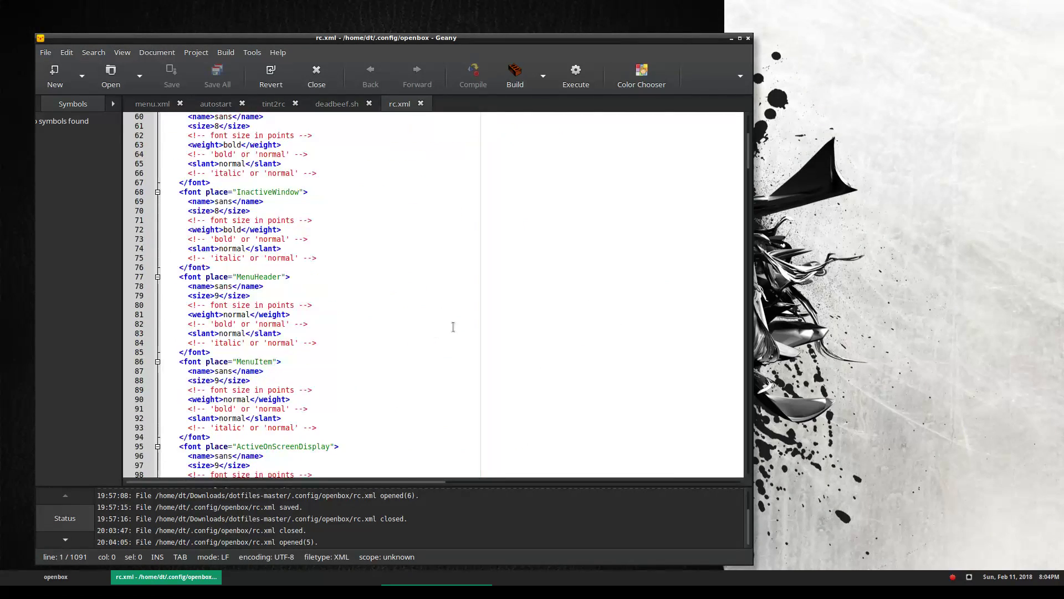
left_click_drag(751, 152, 745, 208)
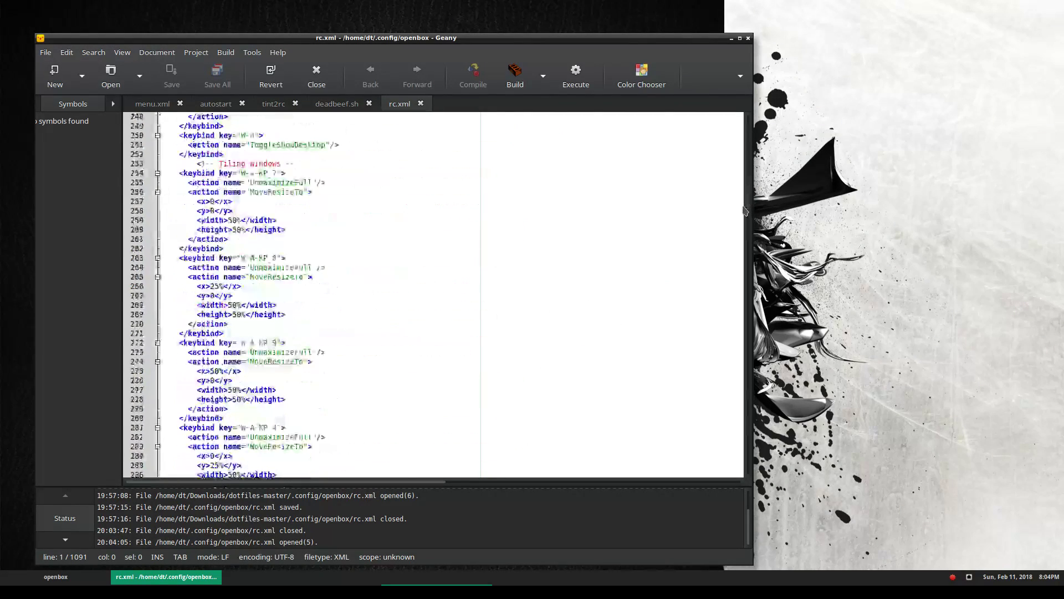
scroll(746, 208, "up", 3)
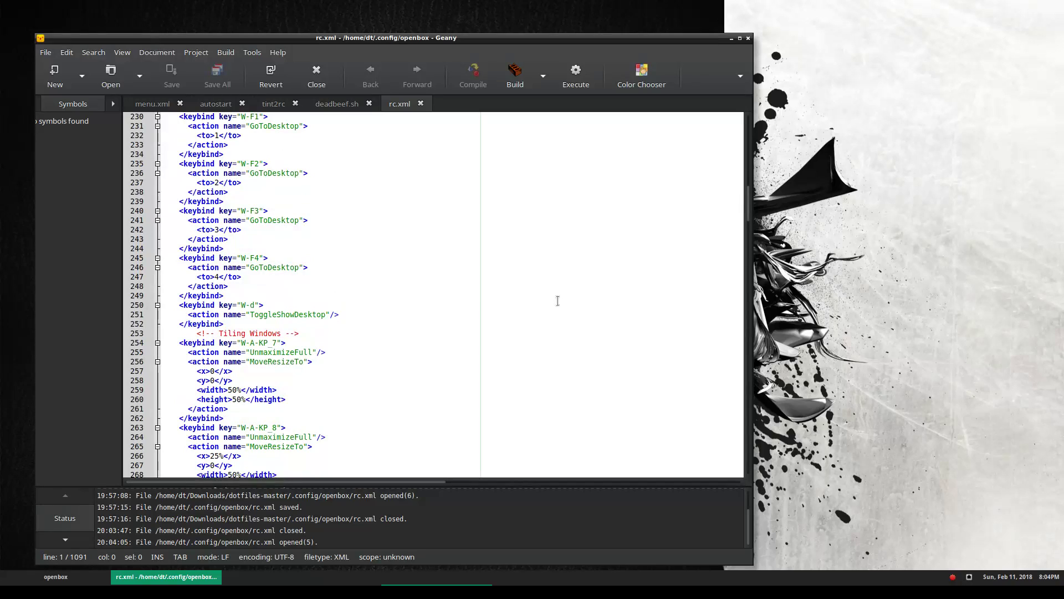
scroll(519, 299, "down", 2)
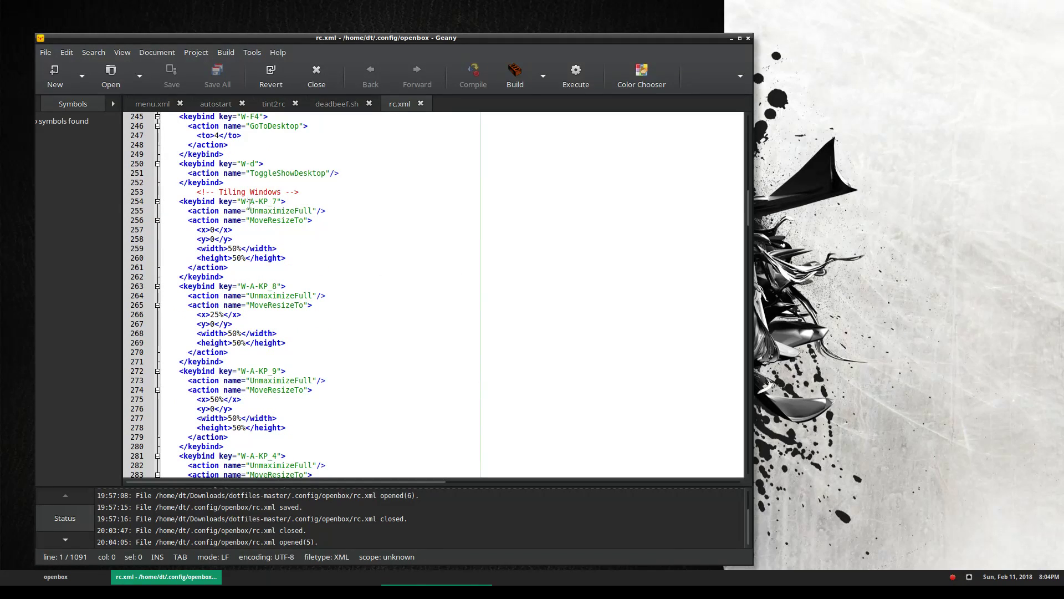
scroll(267, 196, "down", 1)
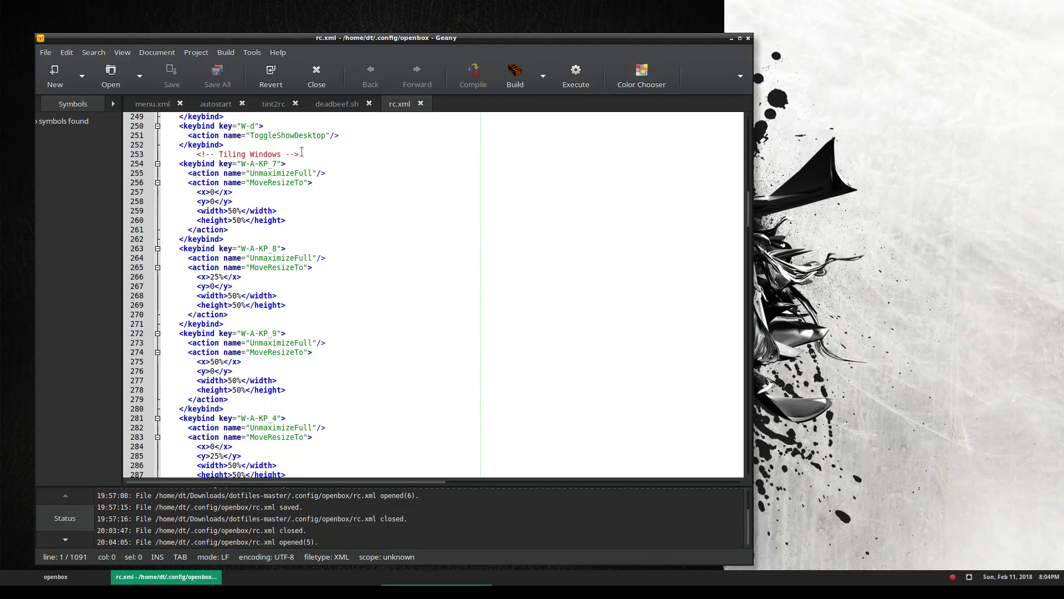
Highlight the Tiling Windows comment and review the keybindings around it
left_click_drag(302, 154, 302, 145)
left_click(378, 162)
left_click_drag(197, 154, 302, 151)
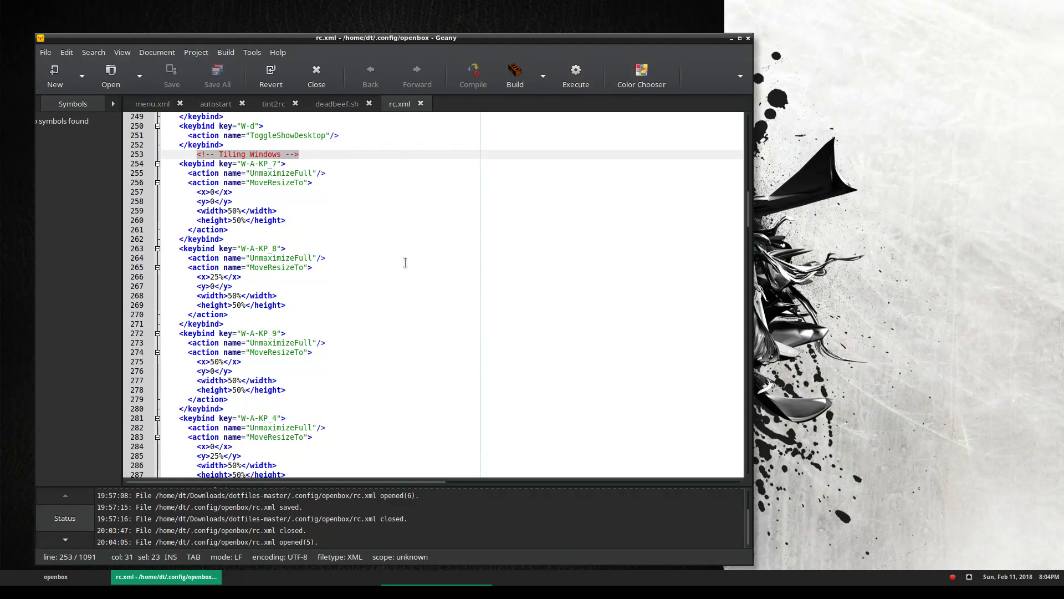
scroll(405, 262, "down", 2)
scroll(405, 262, "down", 7)
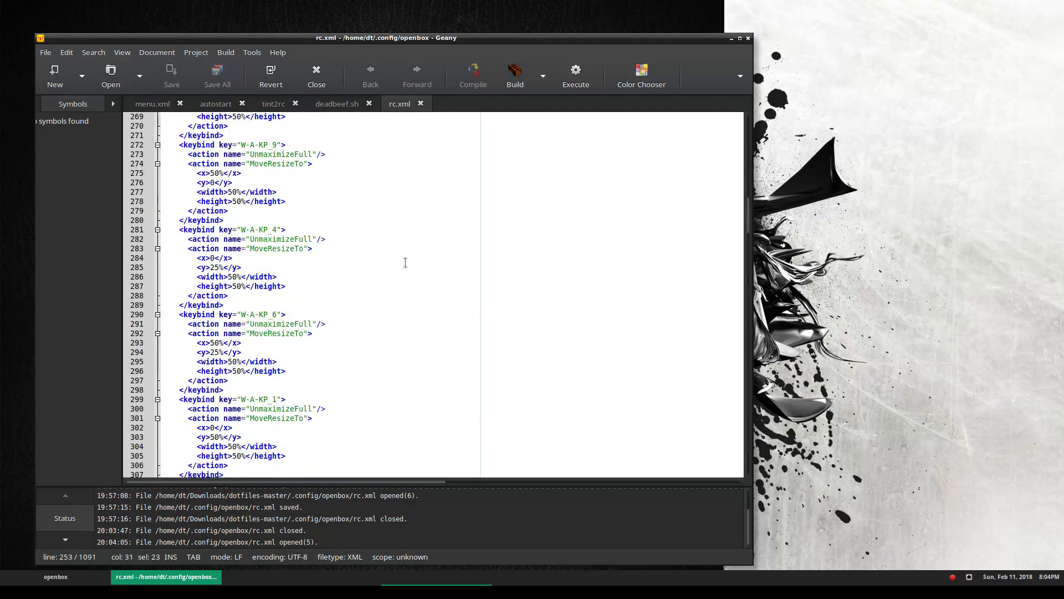
scroll(405, 262, "down", 9)
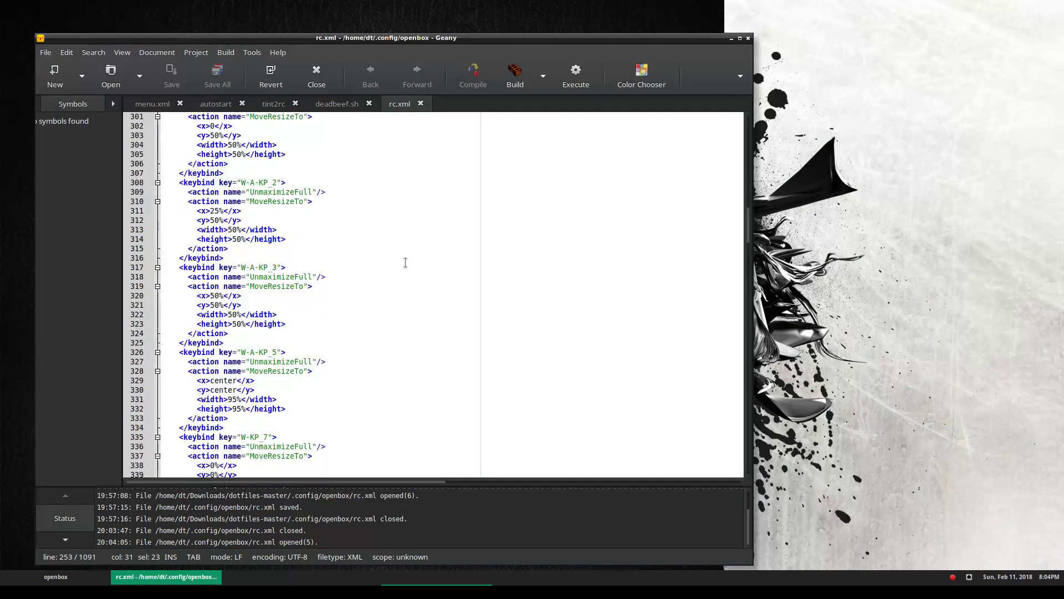
scroll(405, 262, "up", 5)
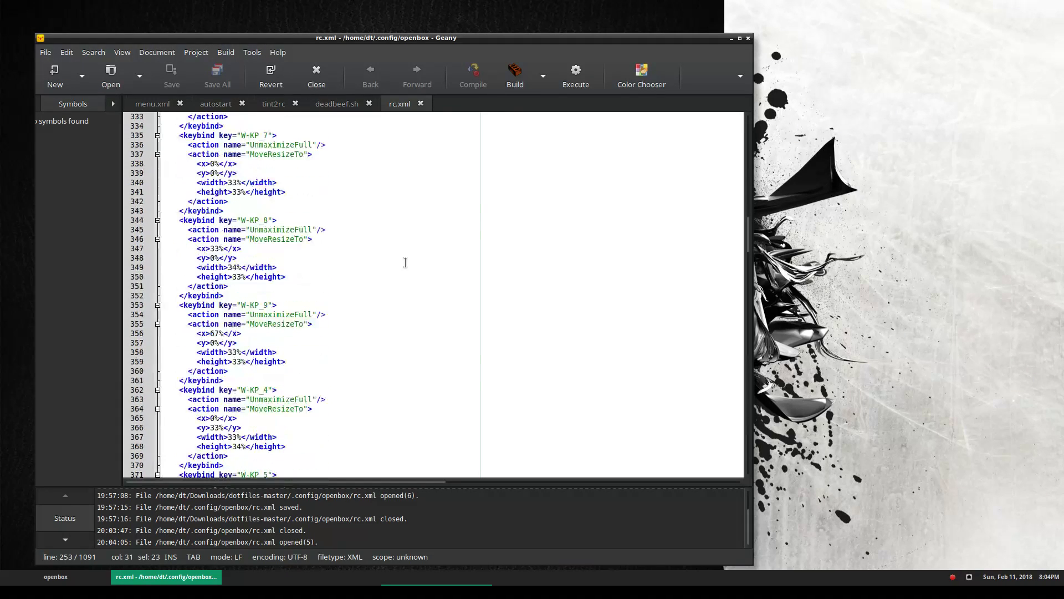
scroll(405, 262, "up", 12)
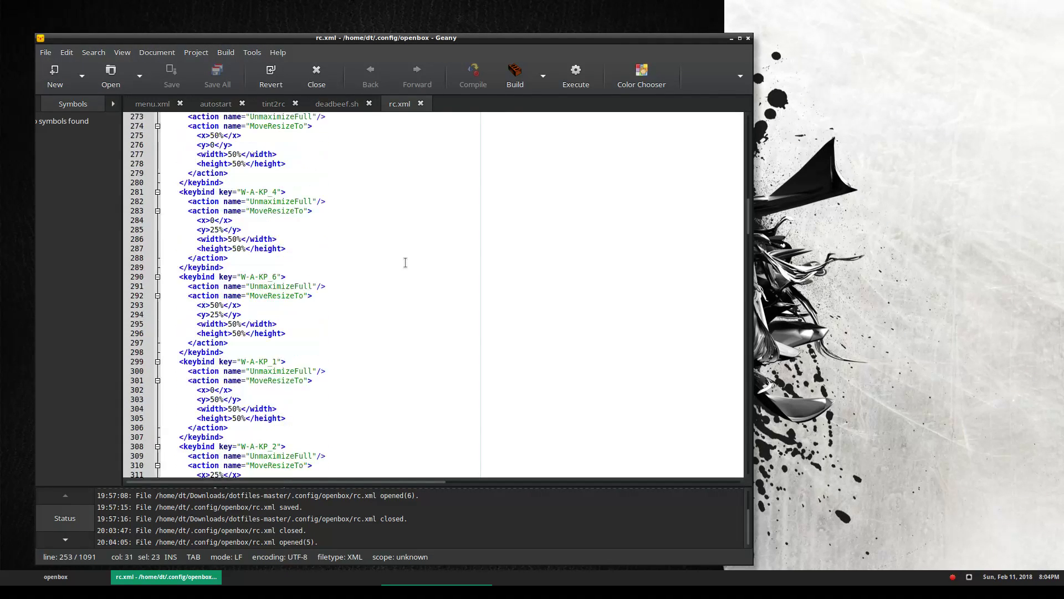
scroll(405, 262, "up", 1)
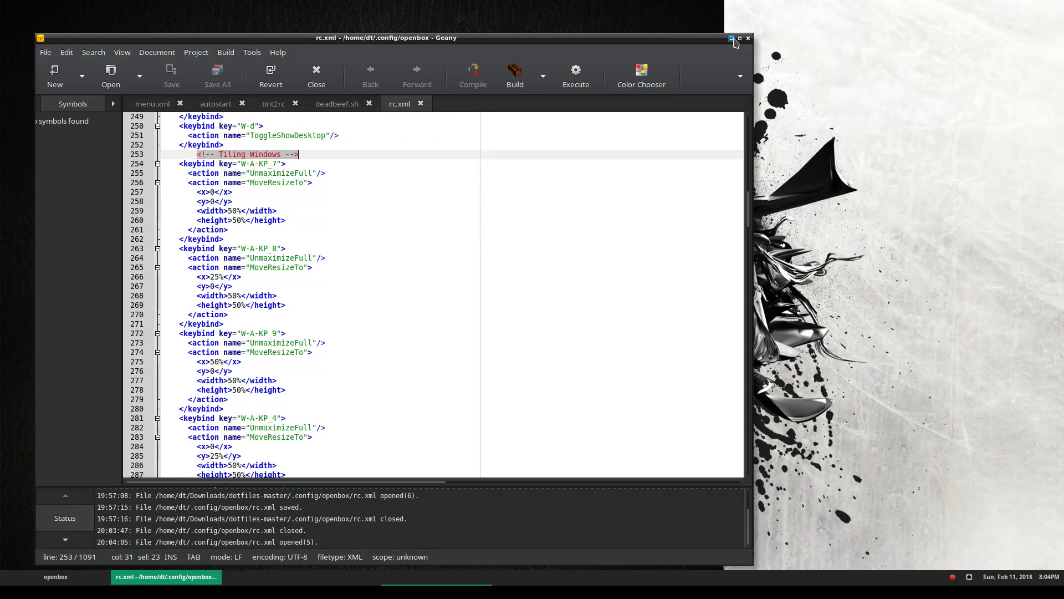
Tile Geany through all positions with Super+Alt+KP_1 to KP_9
key("super+alt+KP_1")
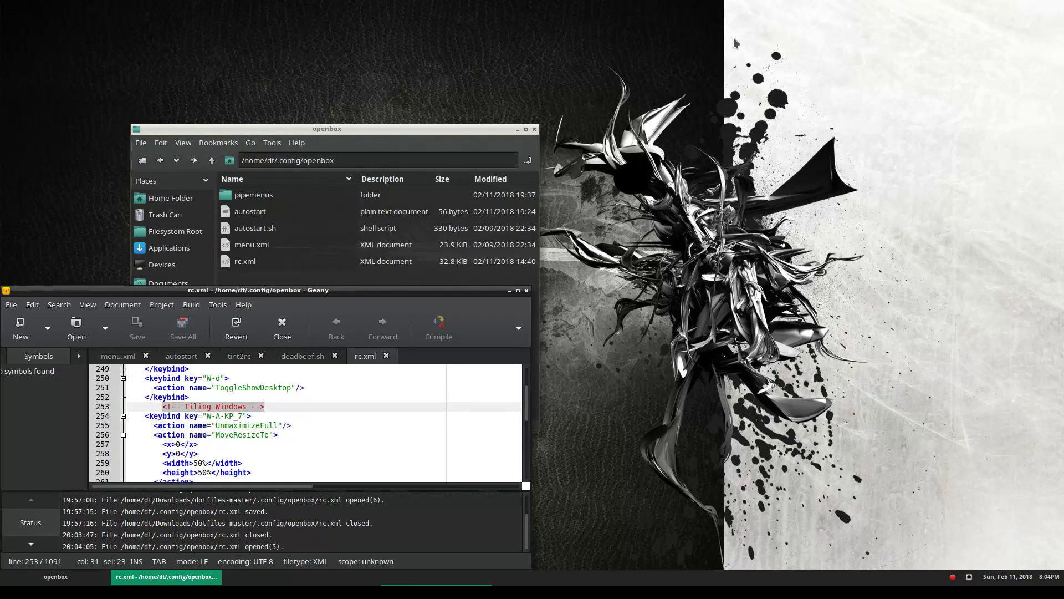
key("super+alt+KP_2")
key("super+alt+KP_3")
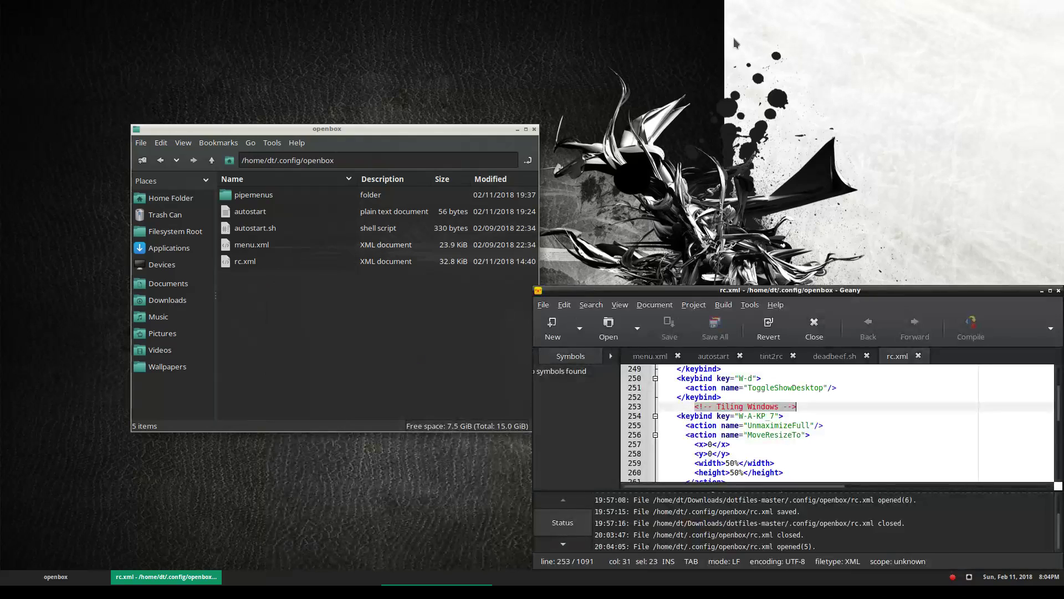
key("super+alt+KP_4")
key("super+alt+KP_5")
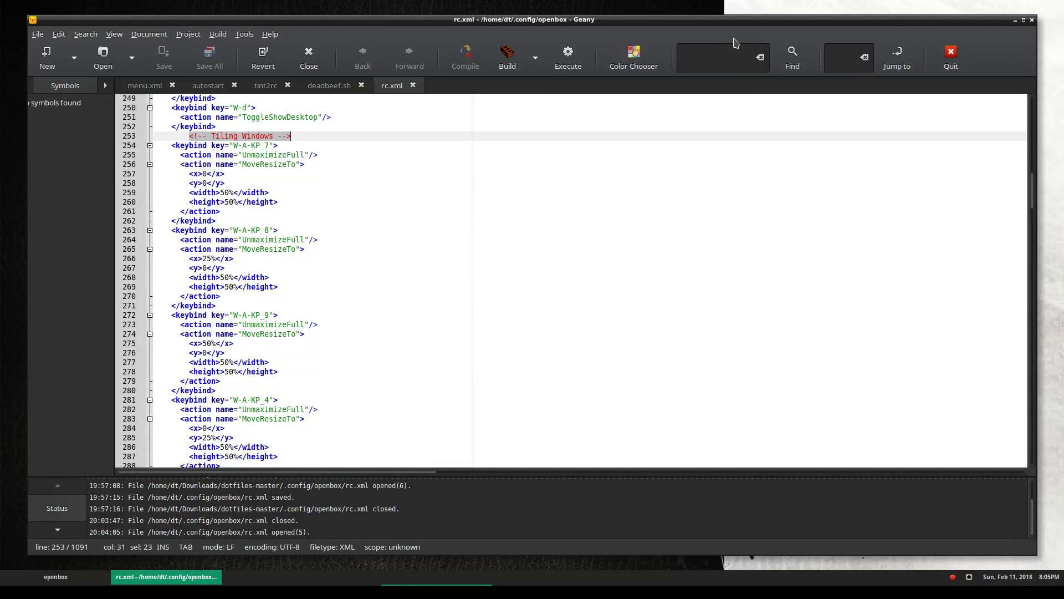
key("super+alt+KP_6")
key("super+alt+KP_7")
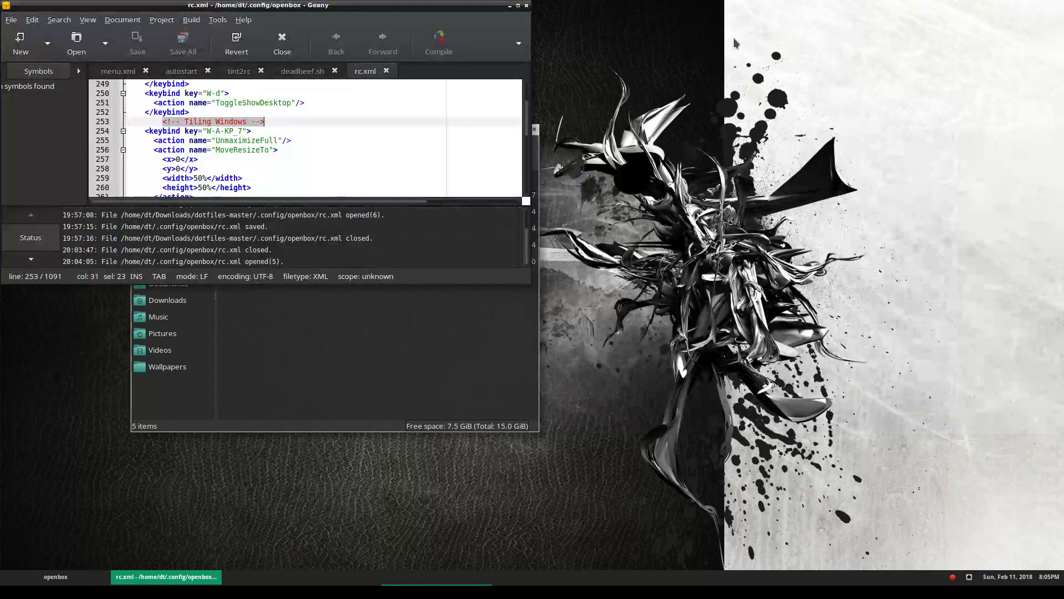
key("super+alt+KP_8")
key("super+alt+KP_9")
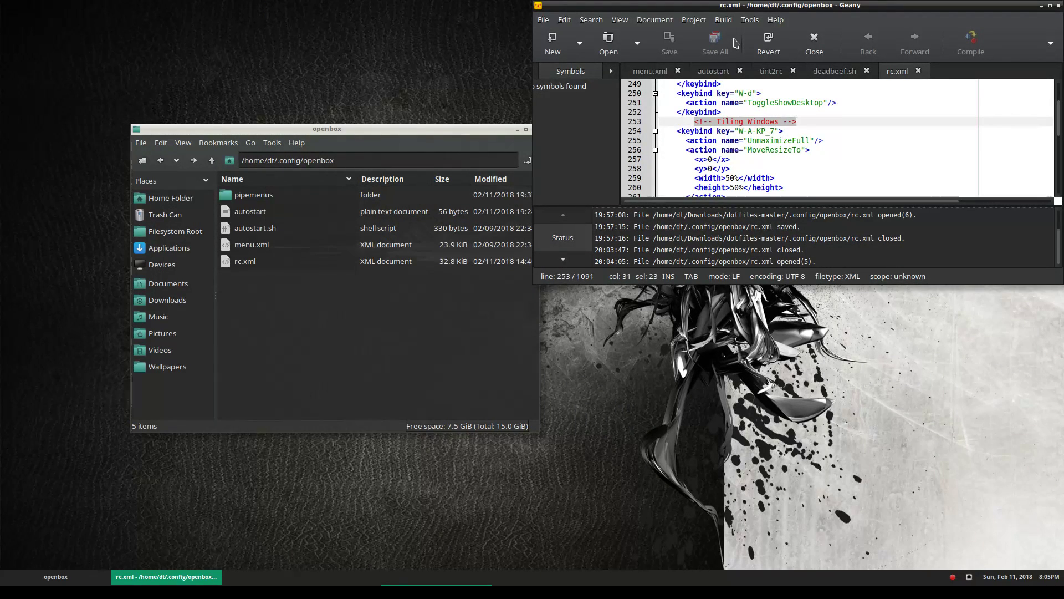
Repeat Super+Alt+KP_1 to KP_9, stepping Geany through each screen third
key("super+alt+KP_1")
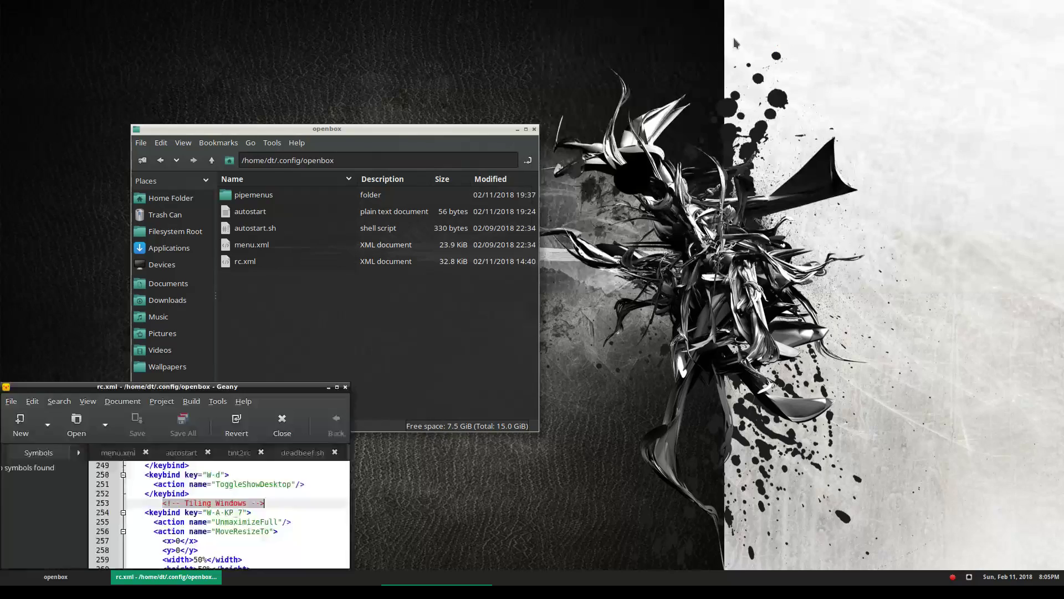
key("super+alt+KP_2")
key("super+alt+KP_3")
key("super+alt+KP_4")
key("super+alt+KP_5")
key("super+alt+KP_6")
key("super+alt+KP_7")
key("super+alt+KP_8")
key("super+alt+KP_9")
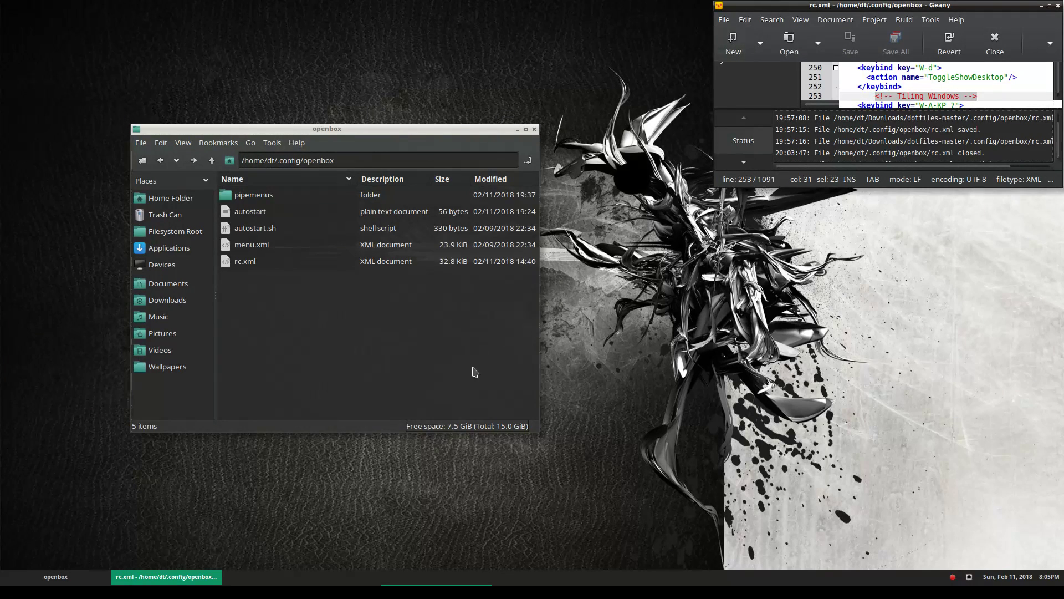
Check the live chat, then drag Geany toward the centre and enlarge it by its corner
left_click(85, 574)
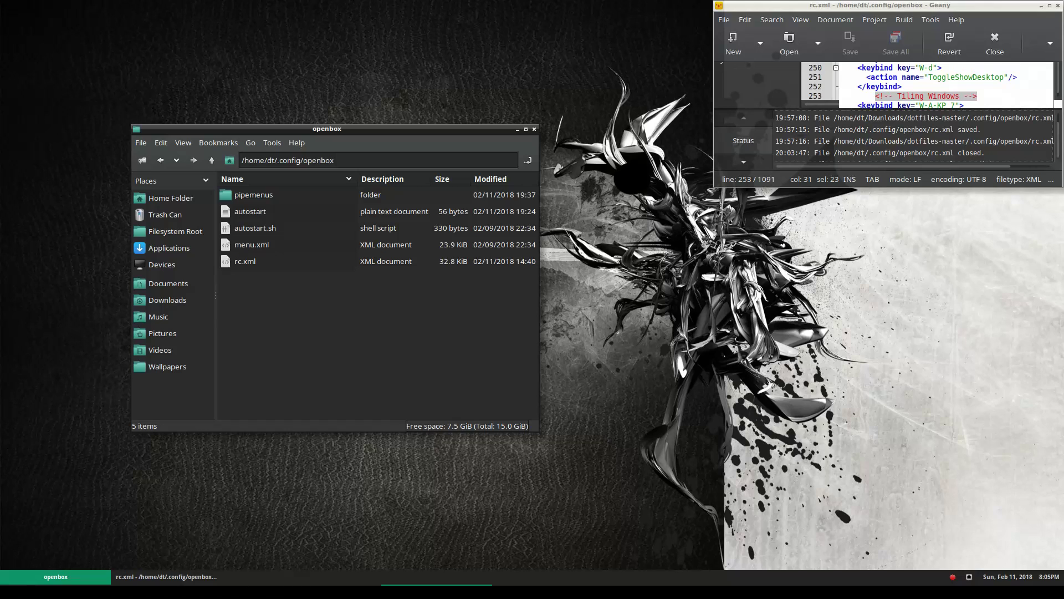
left_click(324, 591)
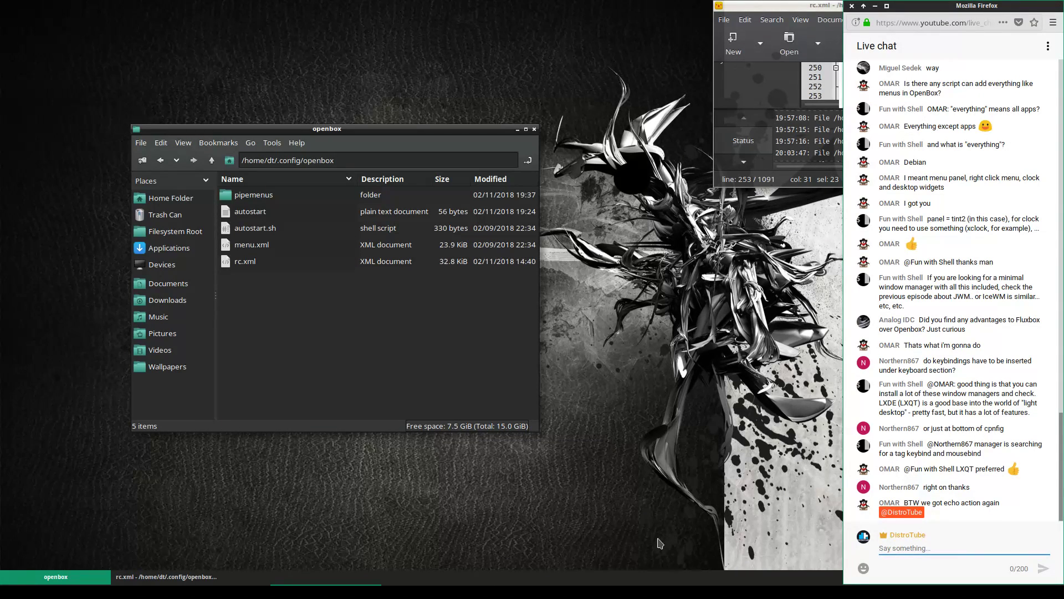
left_click_drag(792, 7, 362, 333)
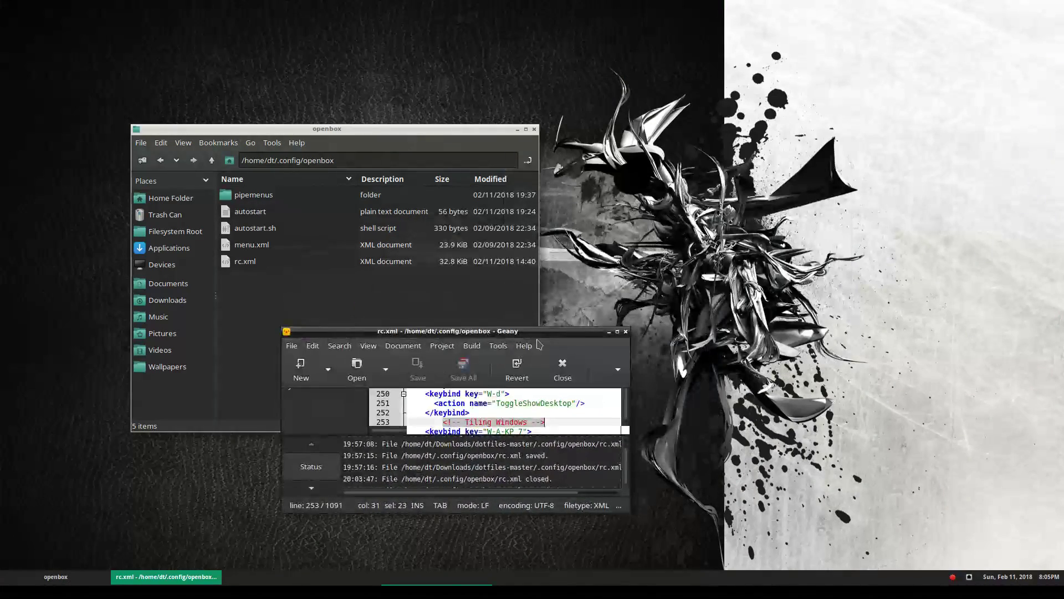
left_click_drag(630, 329, 693, 188)
left_click(324, 591)
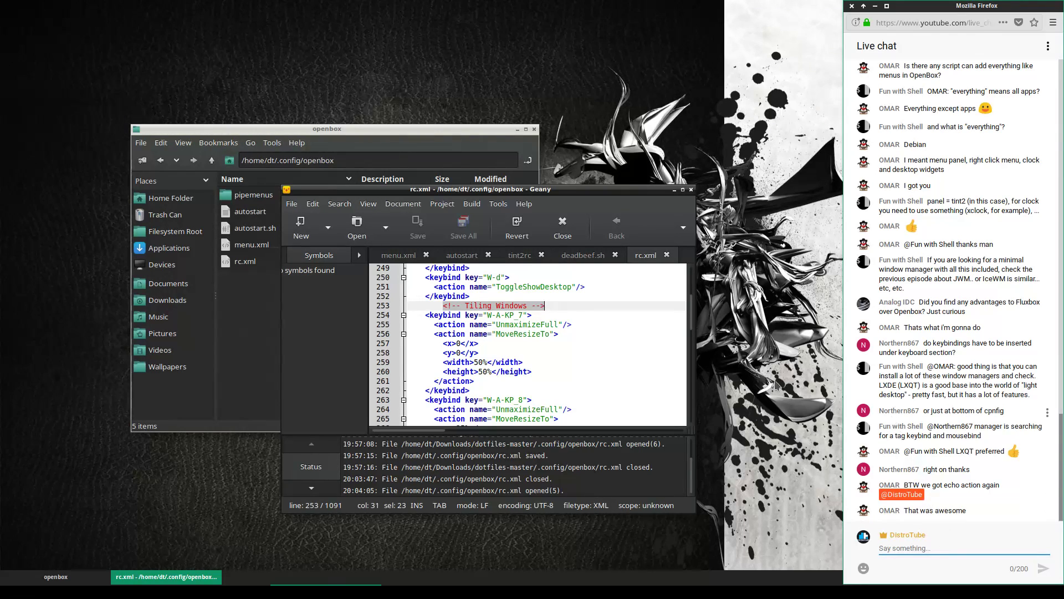
Maximize Geany and scroll through rc.xml's keybind sections
double_click(659, 193)
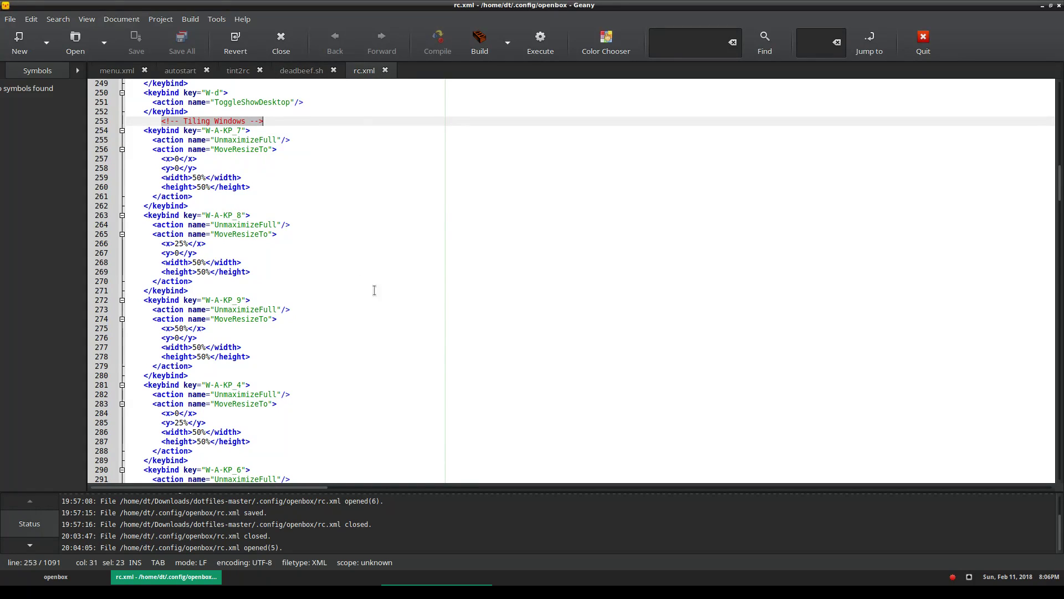
scroll(348, 333, "up", 5)
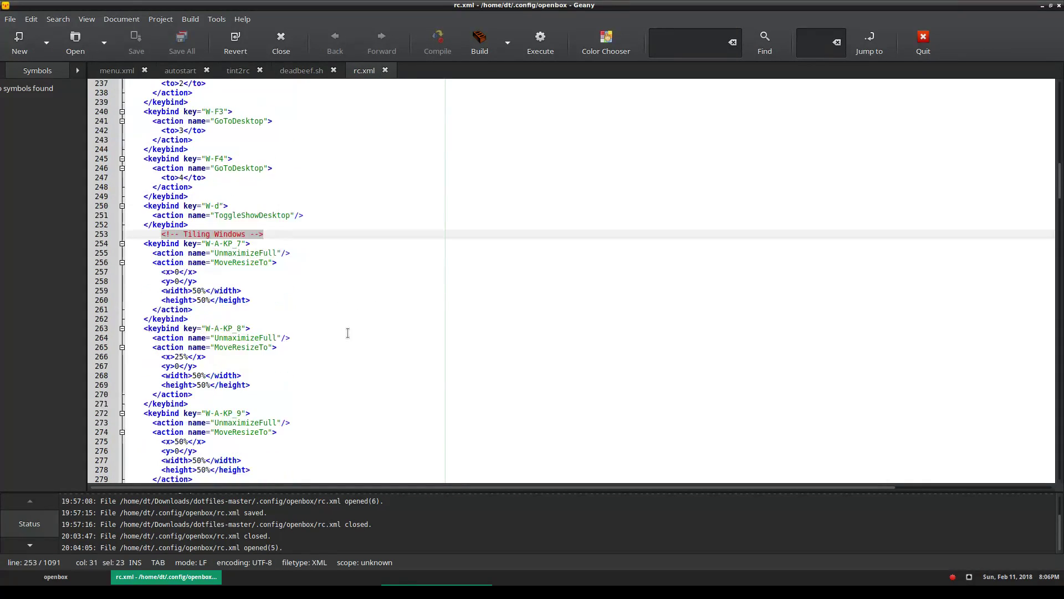
scroll(347, 332, "down", 12)
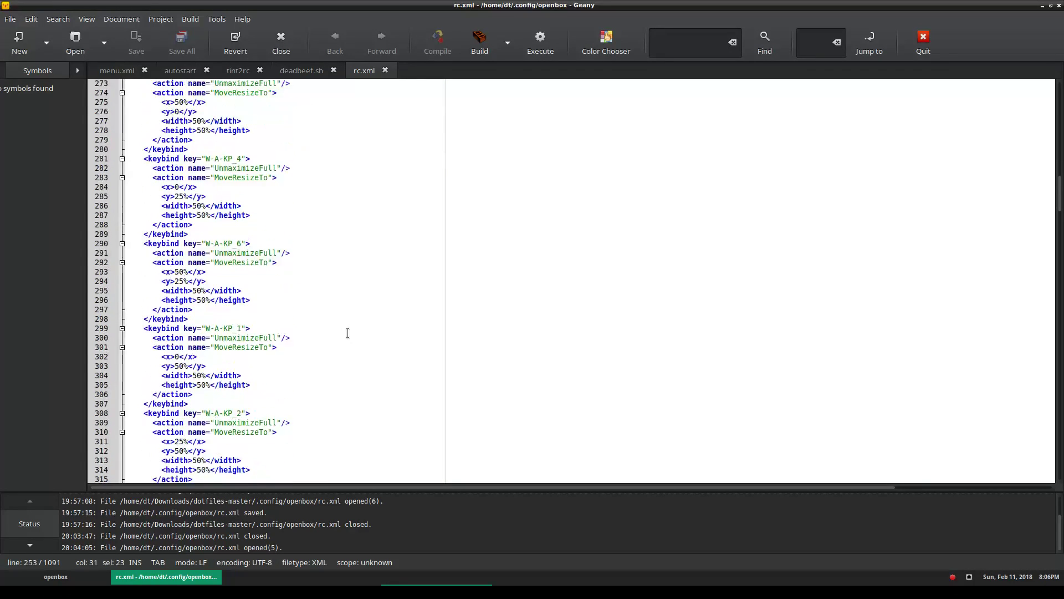
scroll(288, 246, "down", 7)
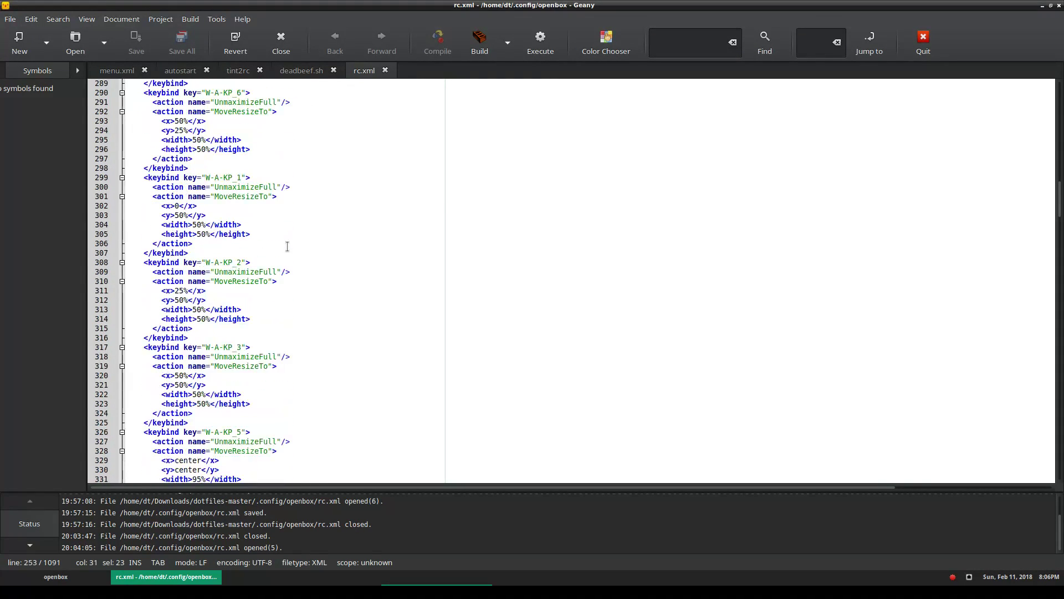
scroll(287, 246, "down", 12)
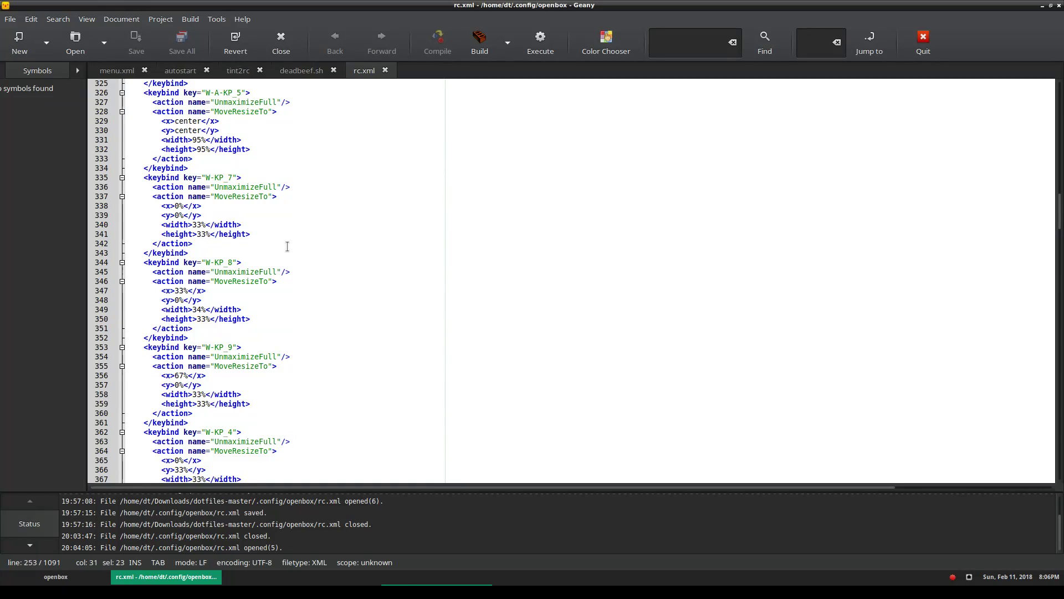
scroll(287, 246, "down", 18)
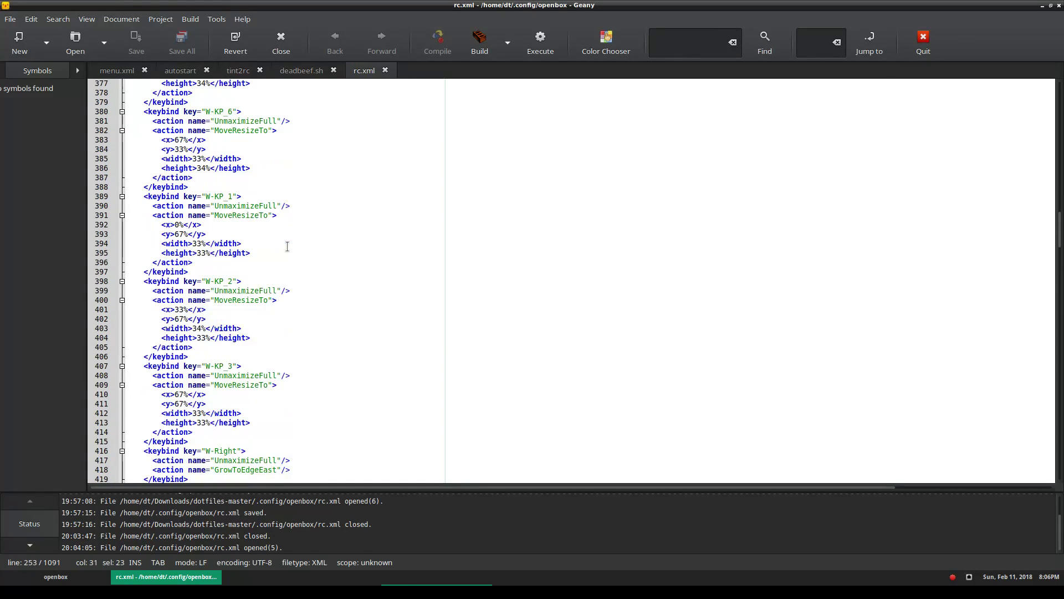
scroll(287, 246, "down", 8)
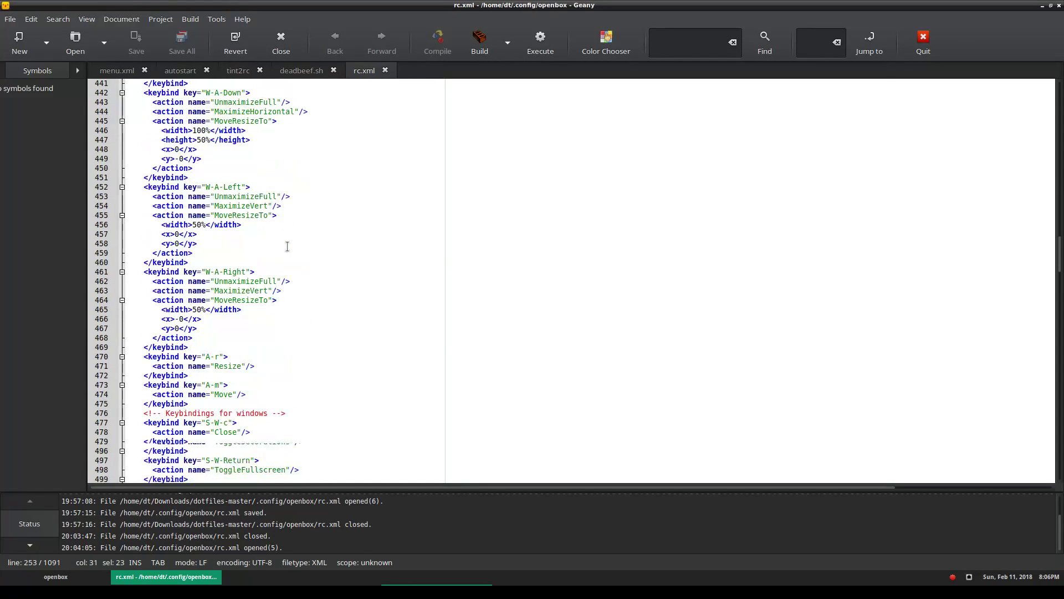
scroll(287, 246, "down", 2)
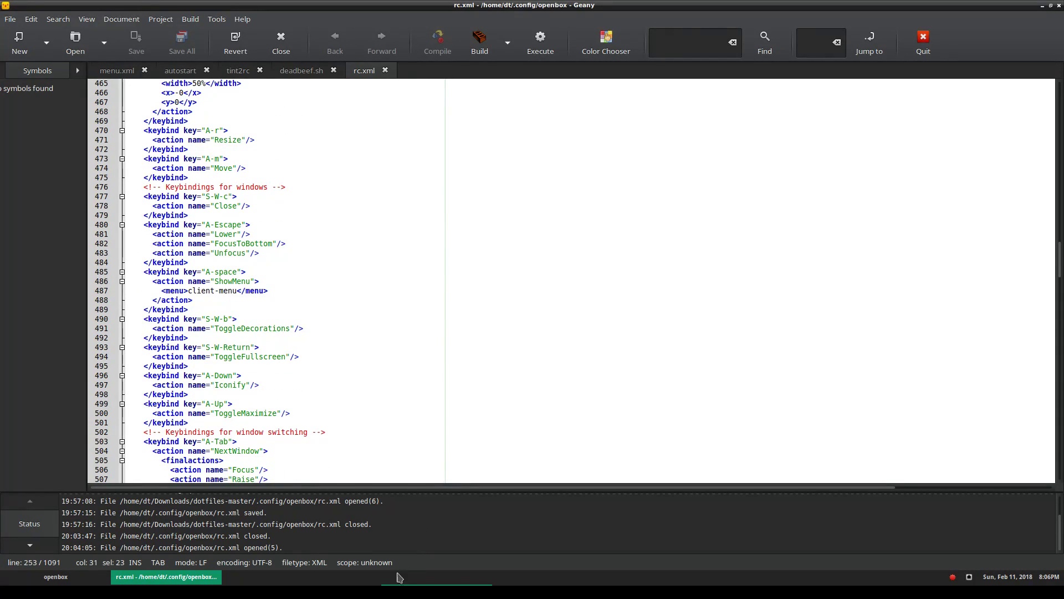
Briefly raise the file manager, bring Geany back, then close Geany
left_click(100, 579)
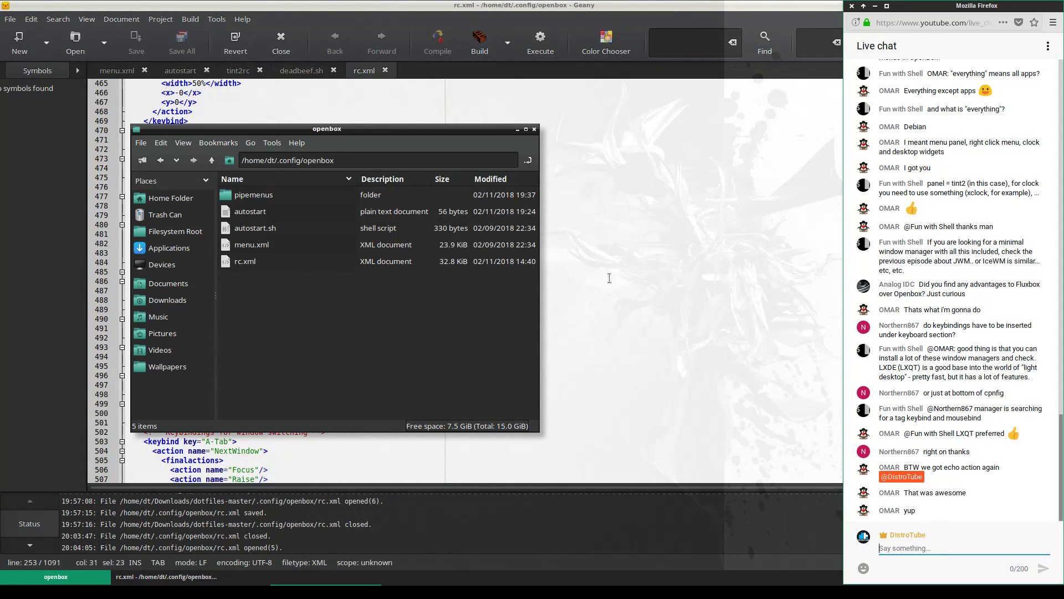
left_click(593, 311)
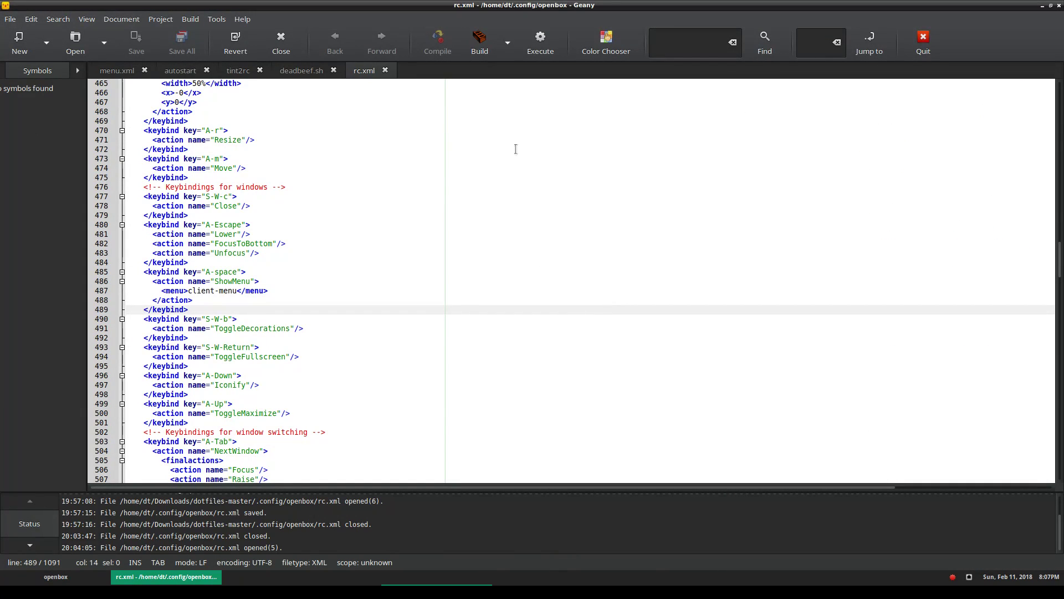
left_click(1058, 5)
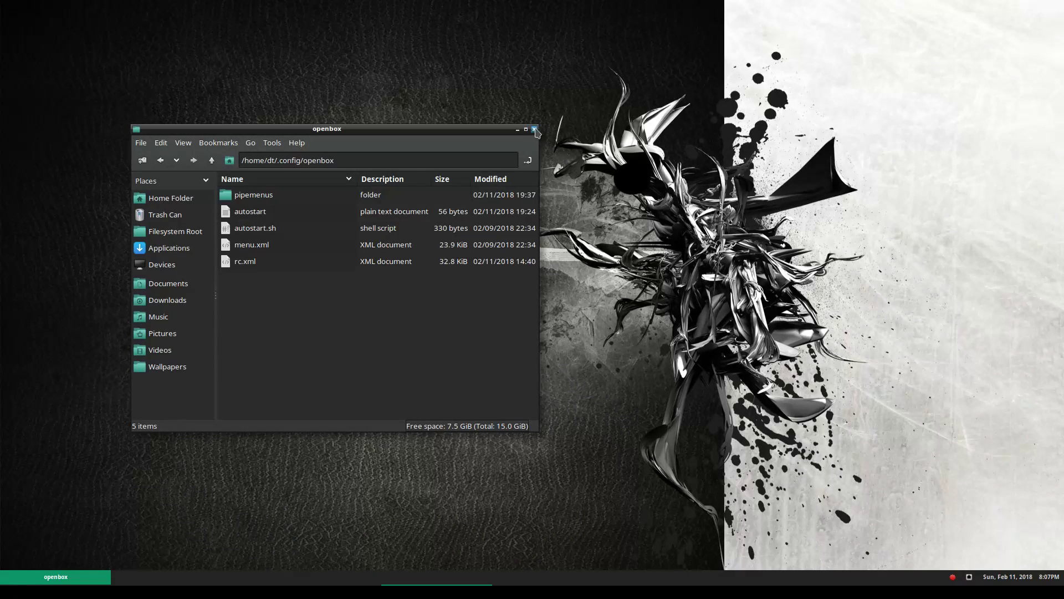
Close the file manager and dismiss the desktop root menu
left_click(535, 127)
right_click(245, 264)
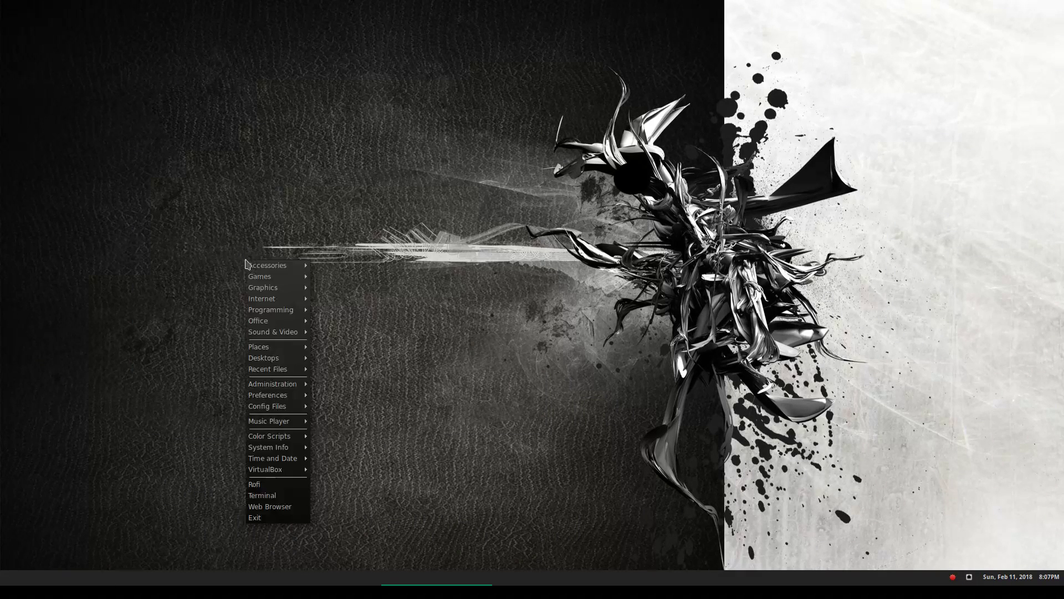
left_click(285, 206)
Switch to the neighbouring desktop and open the home folder from the root menu
left_click(288, 577)
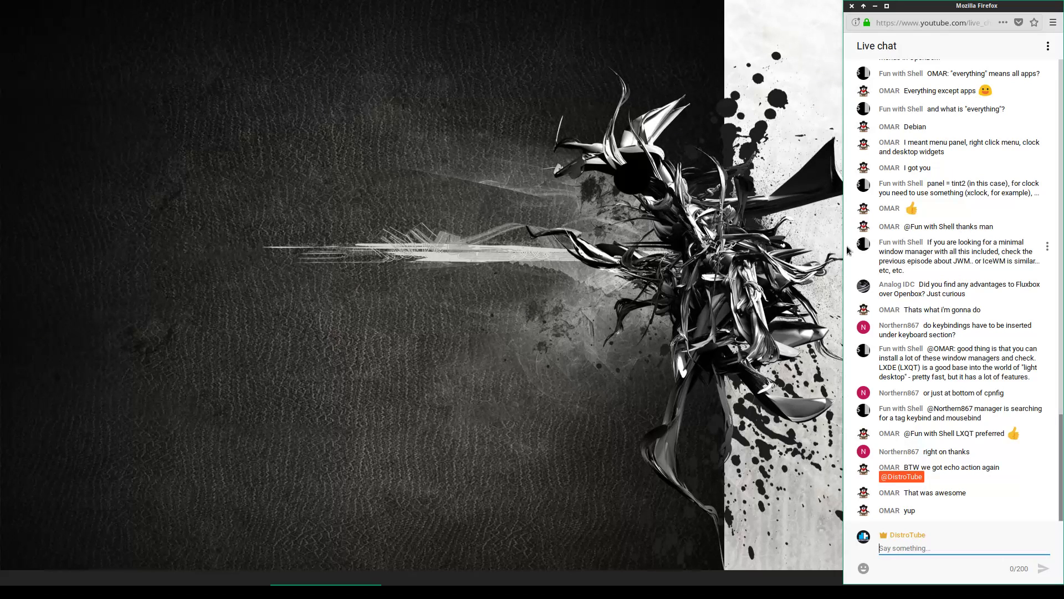
right_click(247, 240)
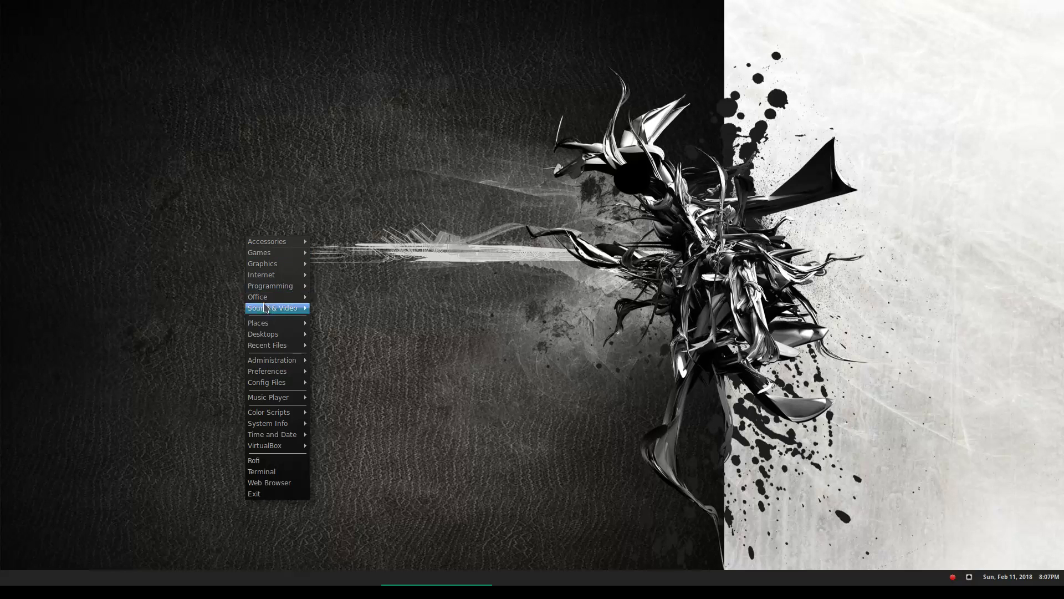
mouse_move(272, 323)
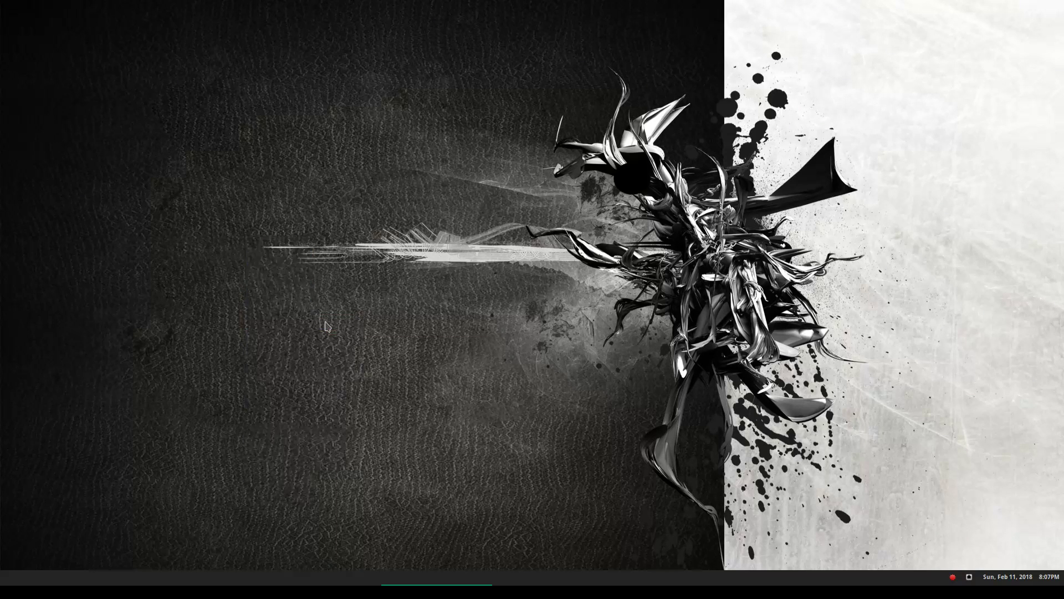
left_click(326, 326)
Confirm ~/.config now lists the conky folder with its .conkyrc files, then launch a terminal
left_click(372, 292)
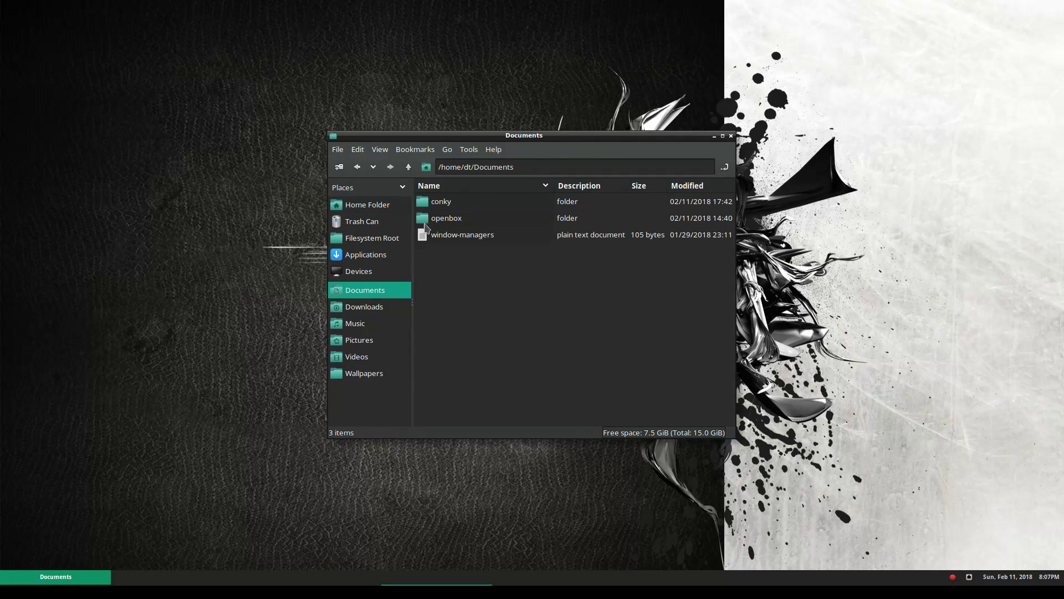
left_click(437, 204)
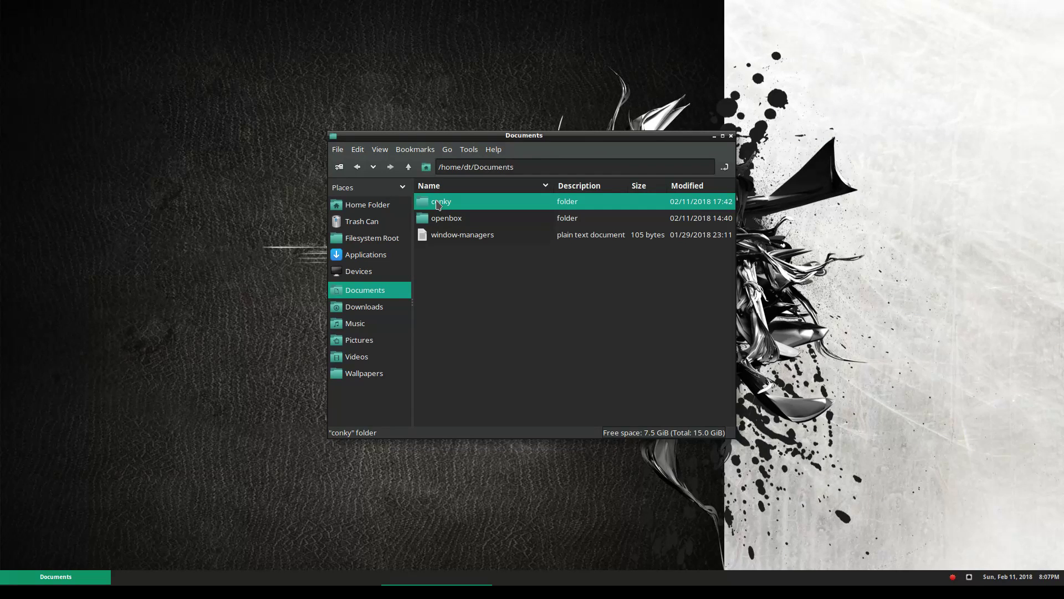
left_click(409, 167)
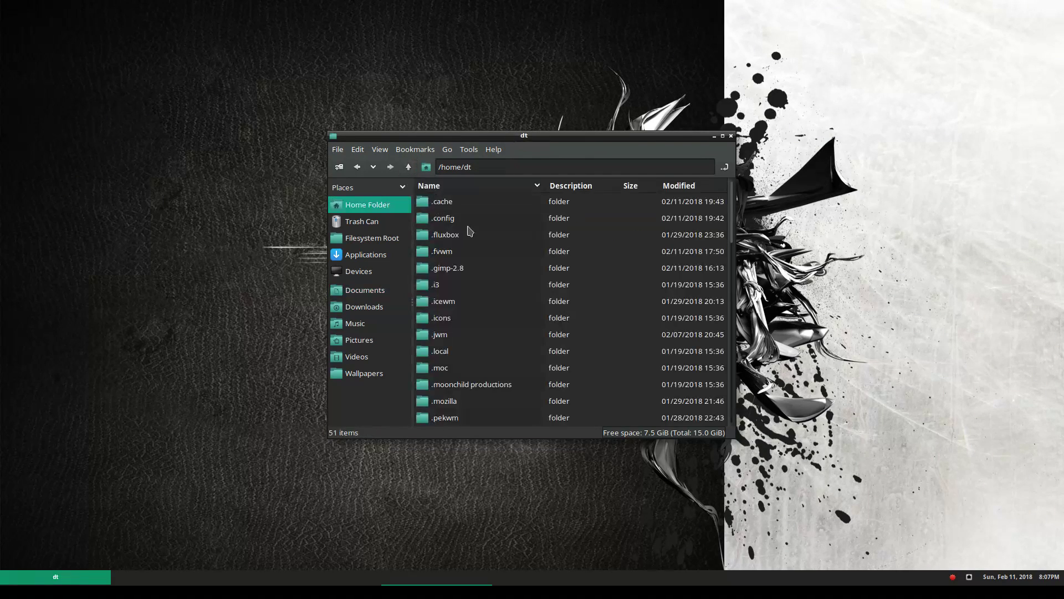
double_click(454, 220)
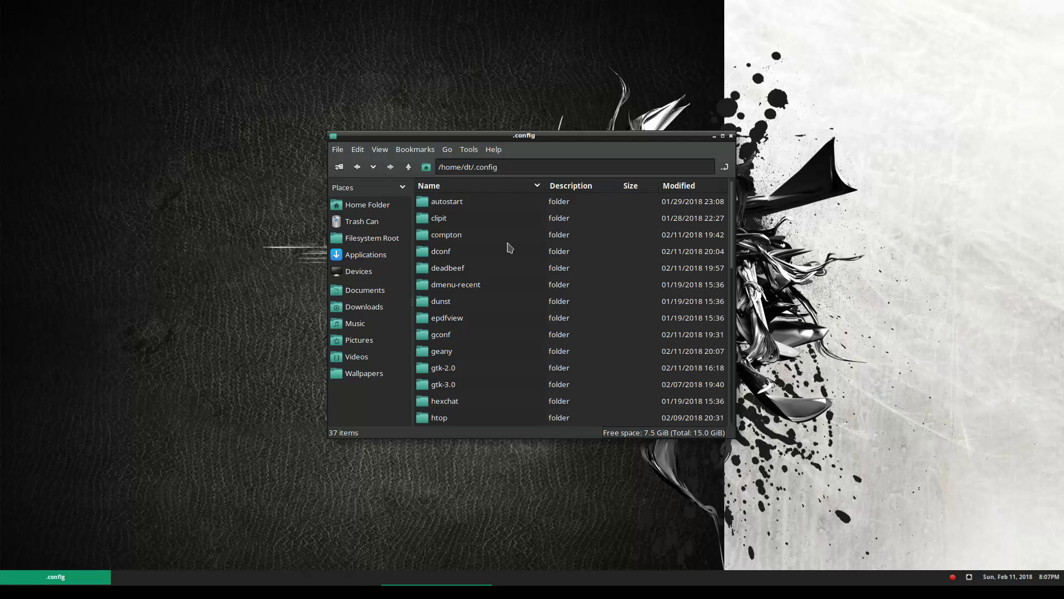
key("ctrl+v")
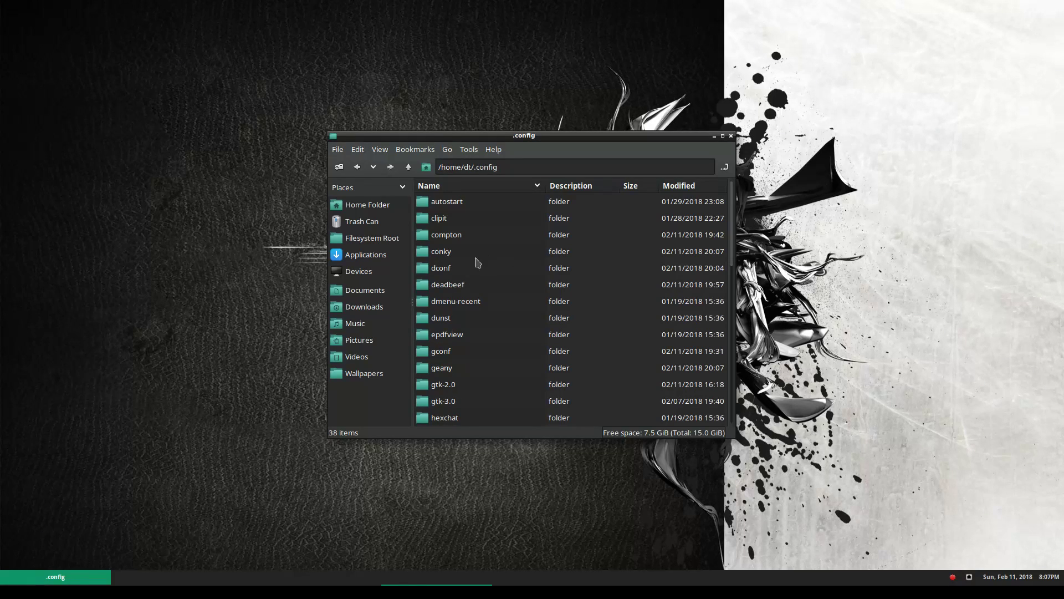
double_click(447, 257)
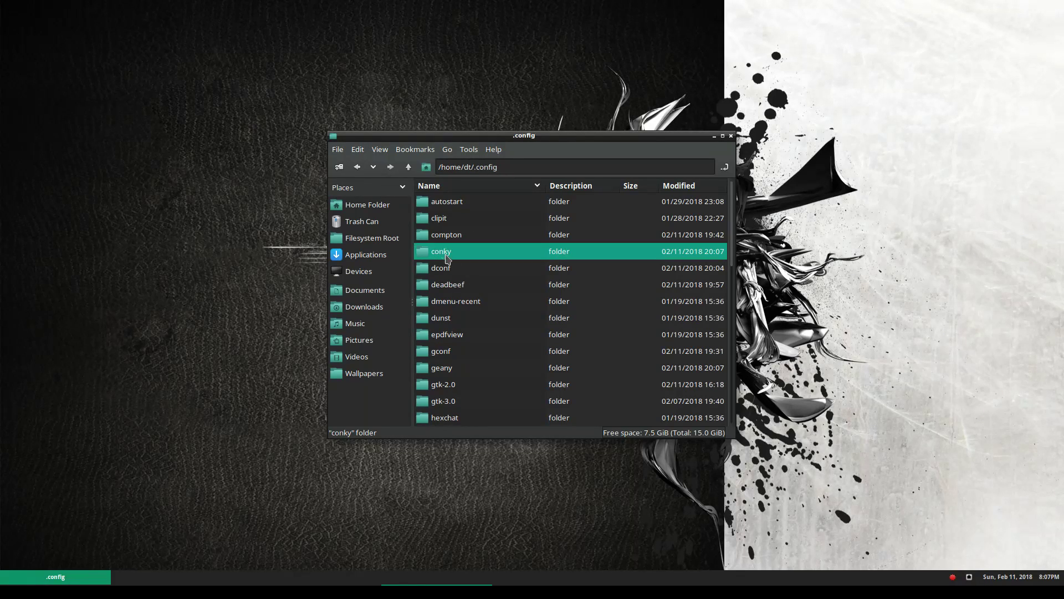
left_click(409, 167)
right_click(264, 332)
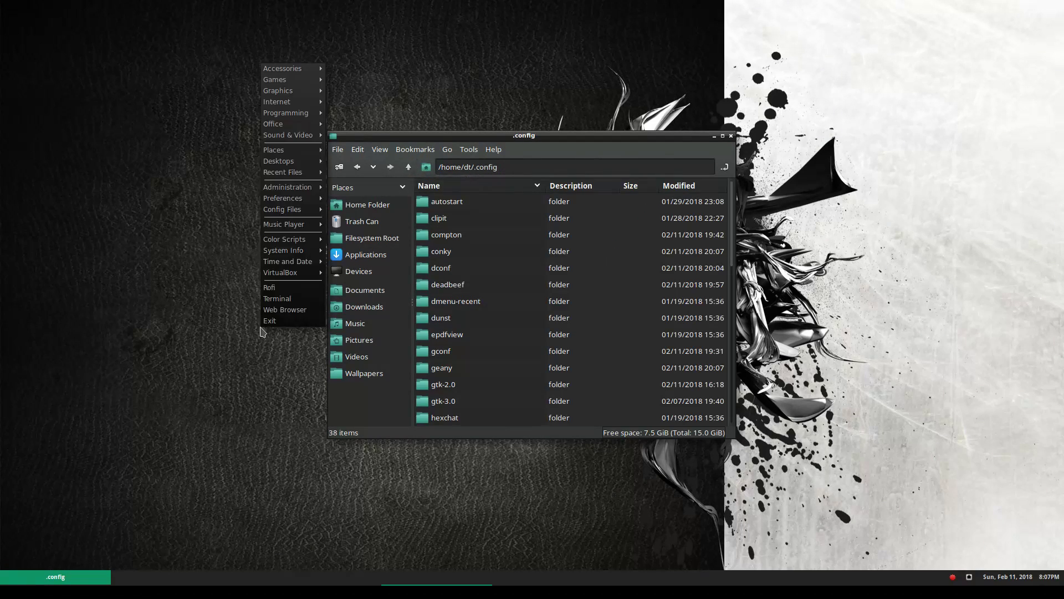
left_click(309, 300)
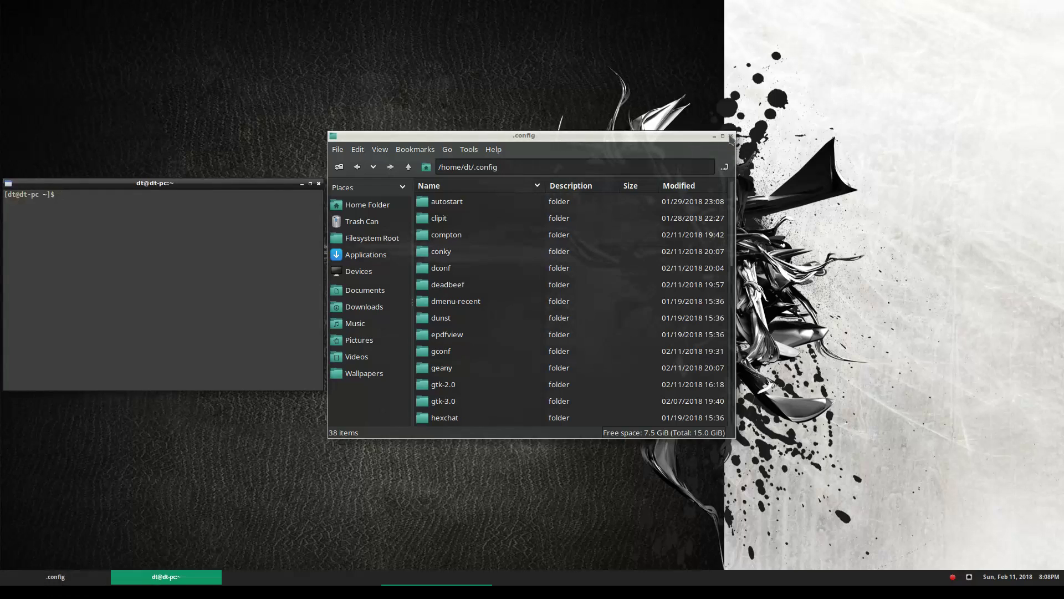
Close the file manager, enlarge the terminal, run conky -c .config/conky/openbox.conkyrc, then close it
left_click(731, 135)
left_click_drag(256, 178, 502, 183)
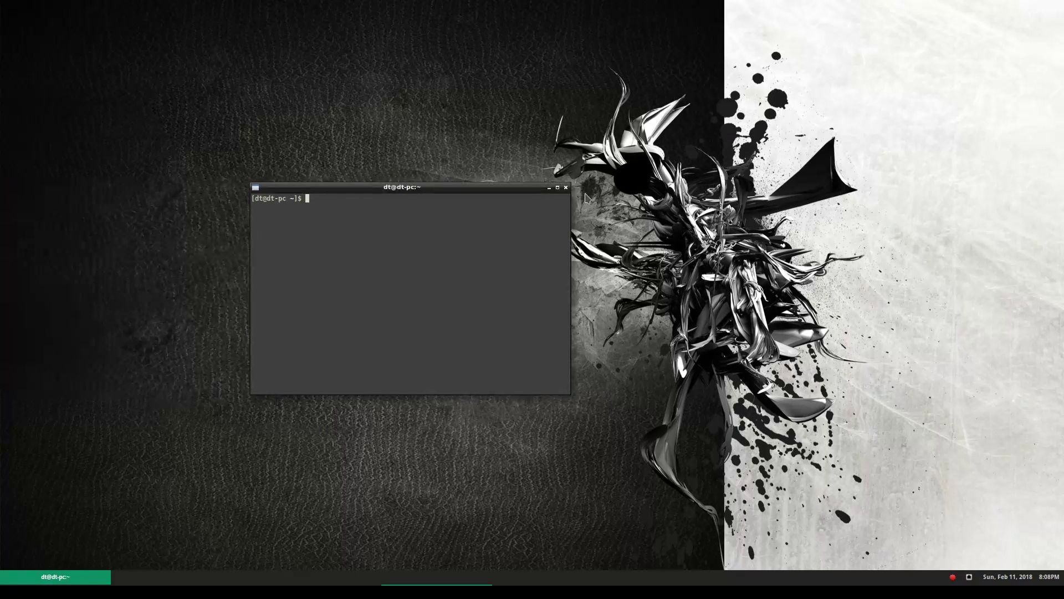
left_click_drag(570, 186, 640, 111)
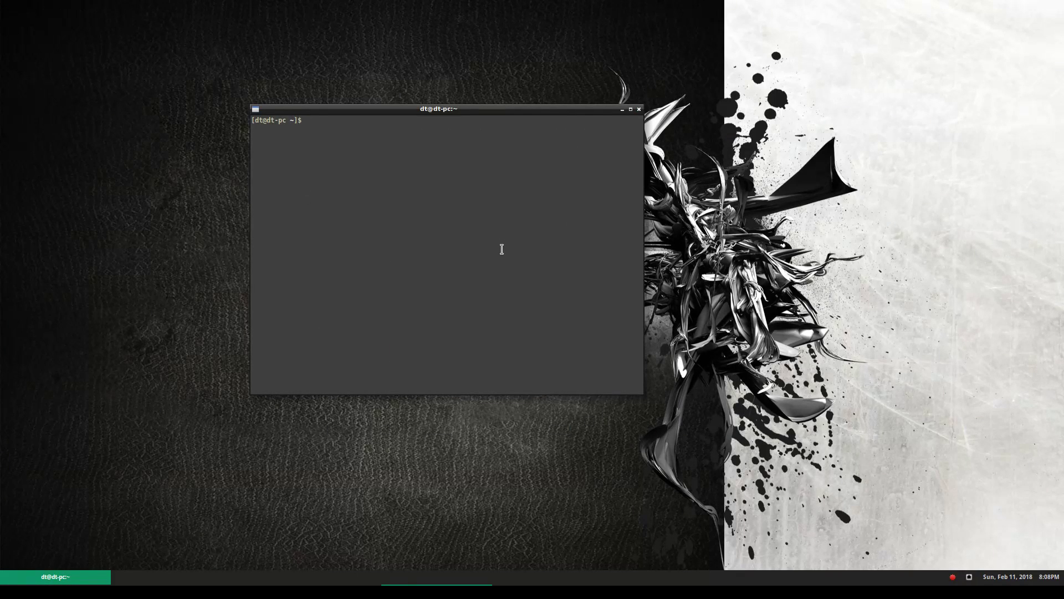
type("conky -c")
type(".config/conky/openbox.conky")
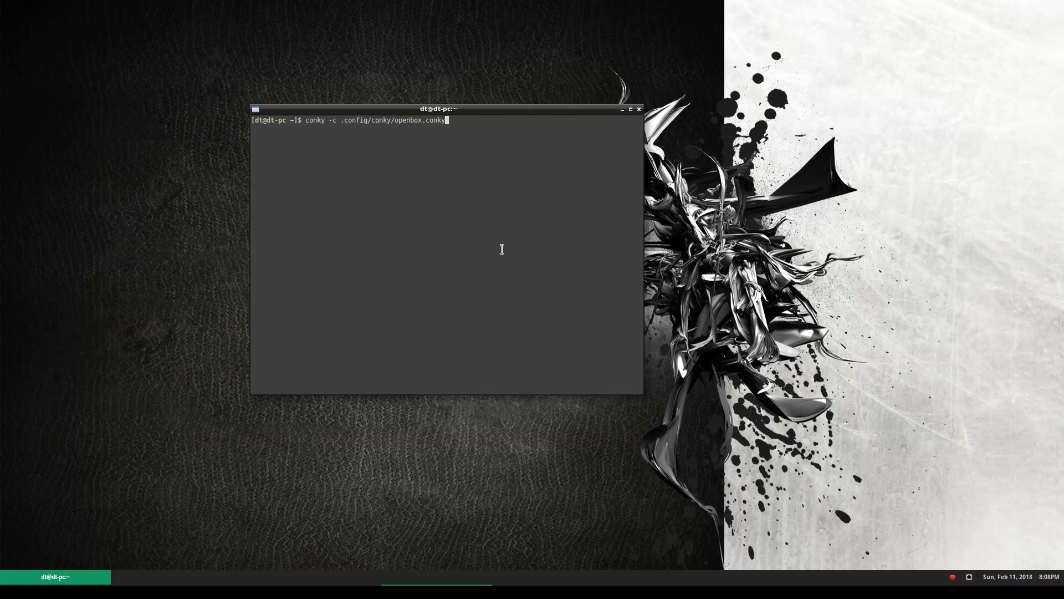
type("rc")
key("Return")
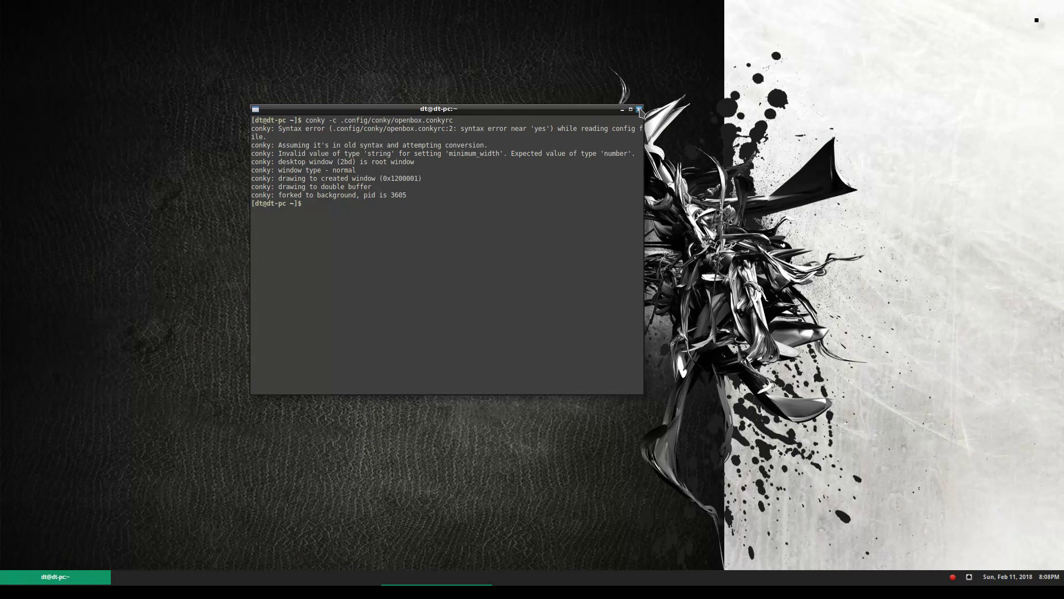
left_click(640, 110)
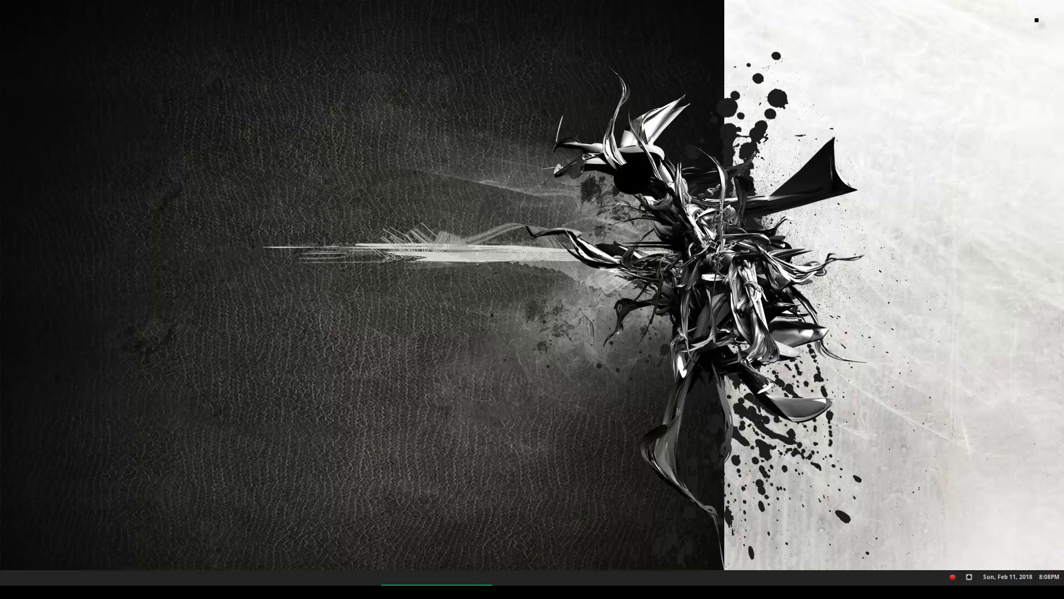
key("ctrl+alt+Left")
Drag the live chat window to the left edge of the screen
left_click_drag(926, 4, 3, 2)
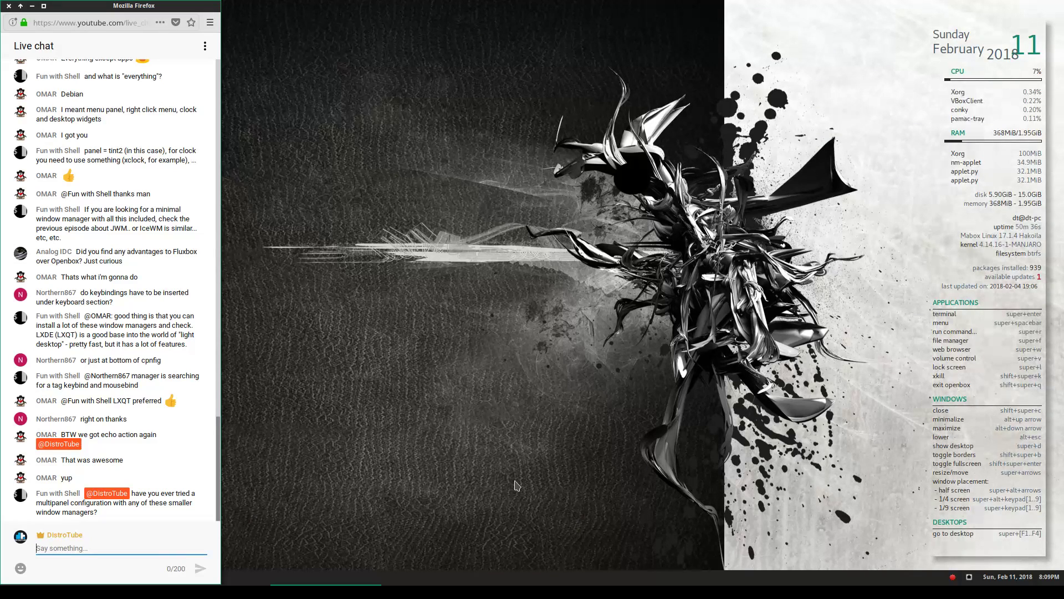
Open a terminal on the next desktop and try stopping compton with kill commands
key("super+F2")
right_click(502, 220)
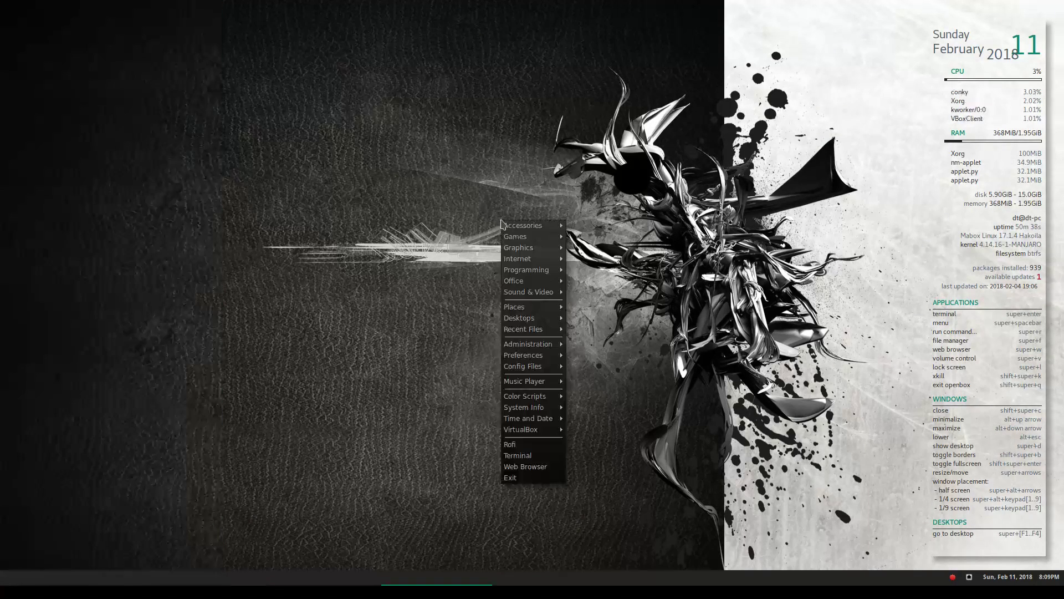
left_click(527, 455)
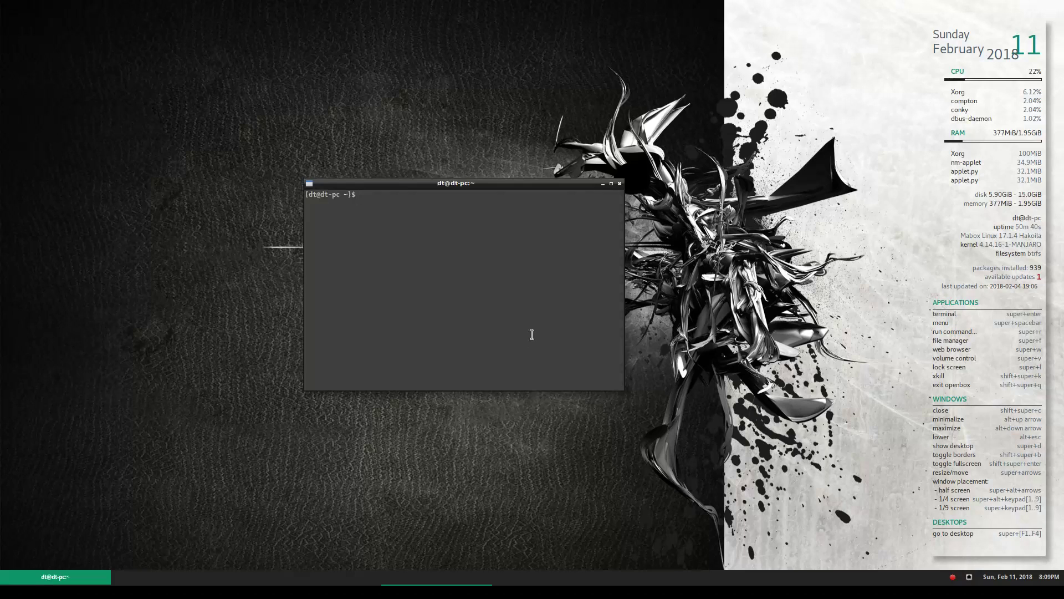
type("kill compton")
key("Return")
key("Up")
key("Left")
key("Left")
key("Left")
type("p")
key("Return")
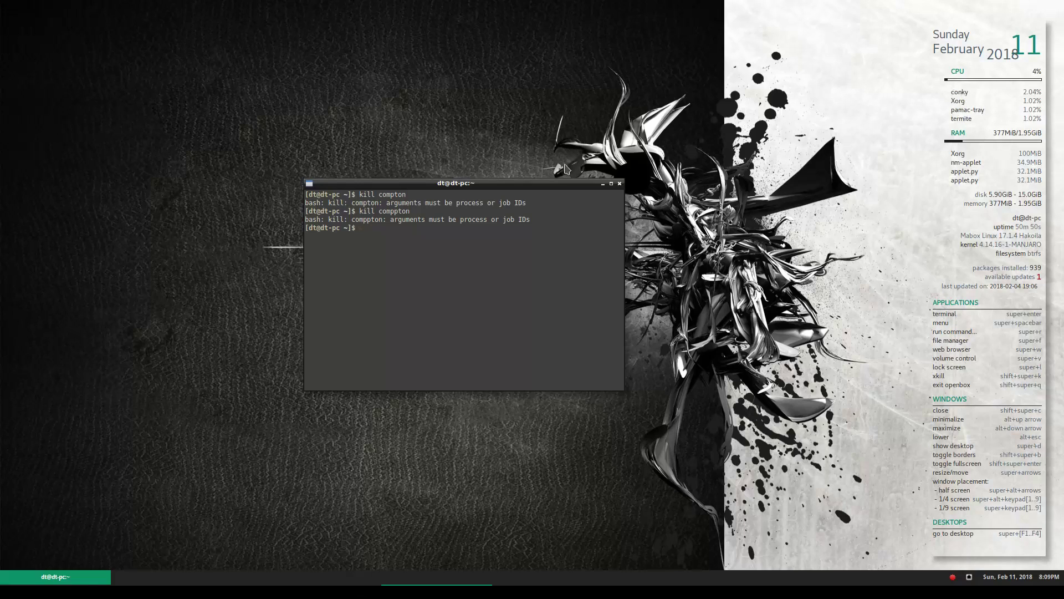
Correct the command to killall compton and run it, then close the terminal and raise Firefox
key("Up")
key("Left")
key("Left")
key("Left")
key("BackSpace")
key("Left")
type("all")
key("Return")
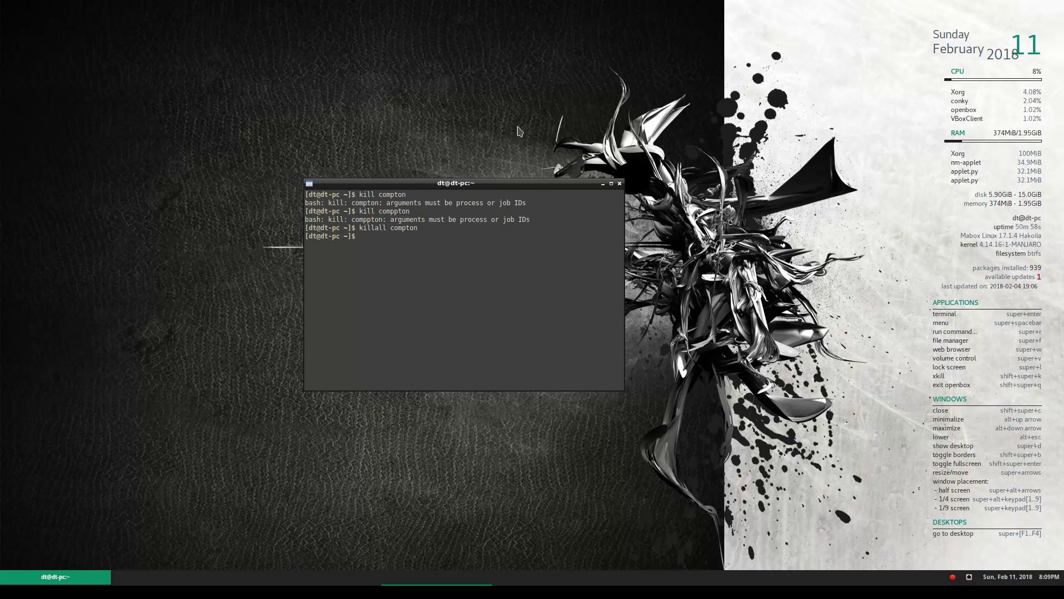
left_click(620, 182)
left_click(308, 591)
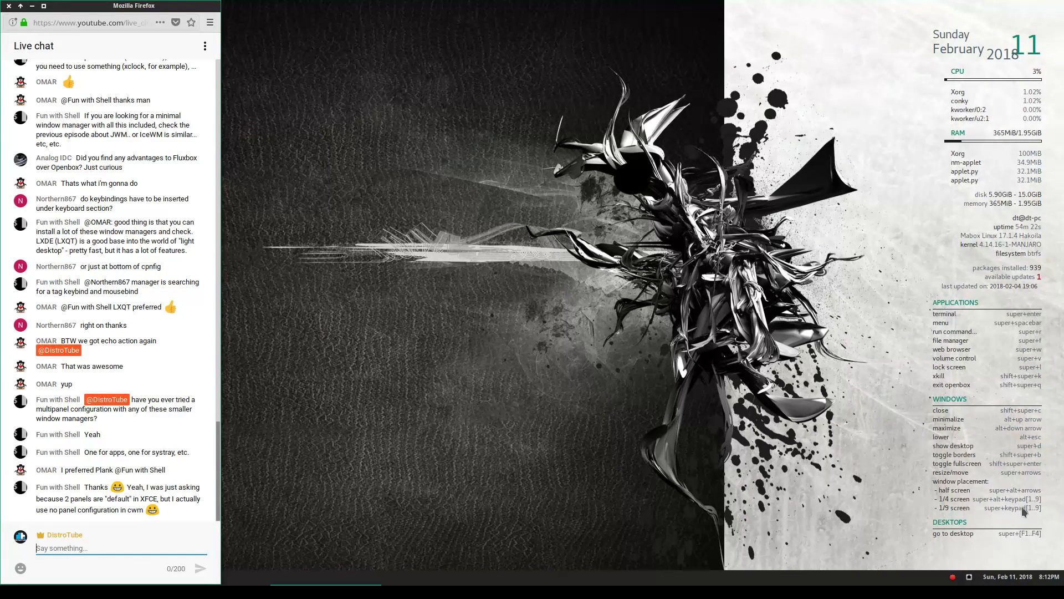
Switch to the next virtual desktop, then return to the desktop with the live chat
key("super+F2")
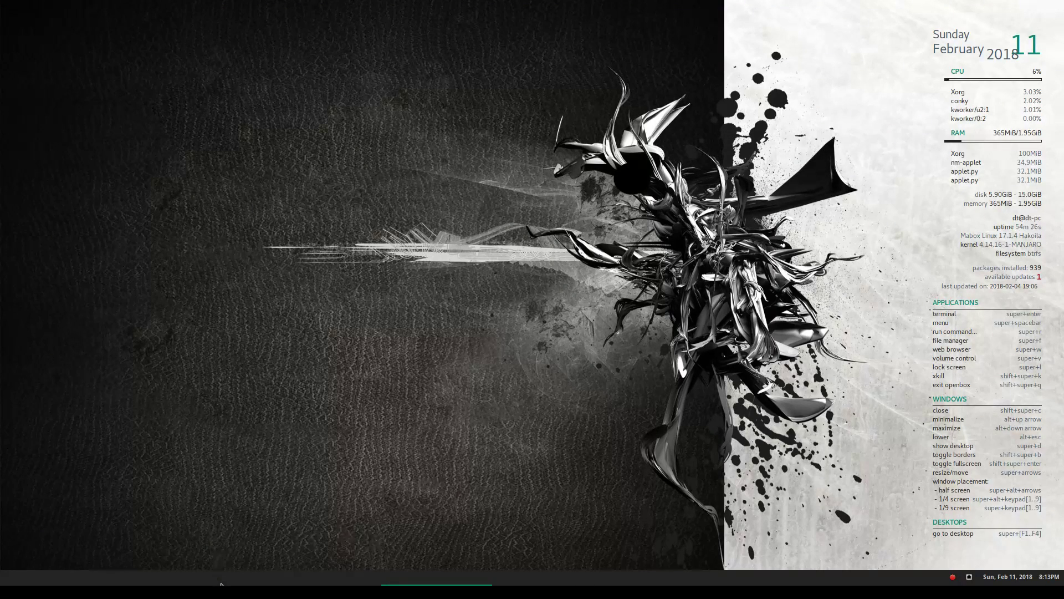
key("super+F1")
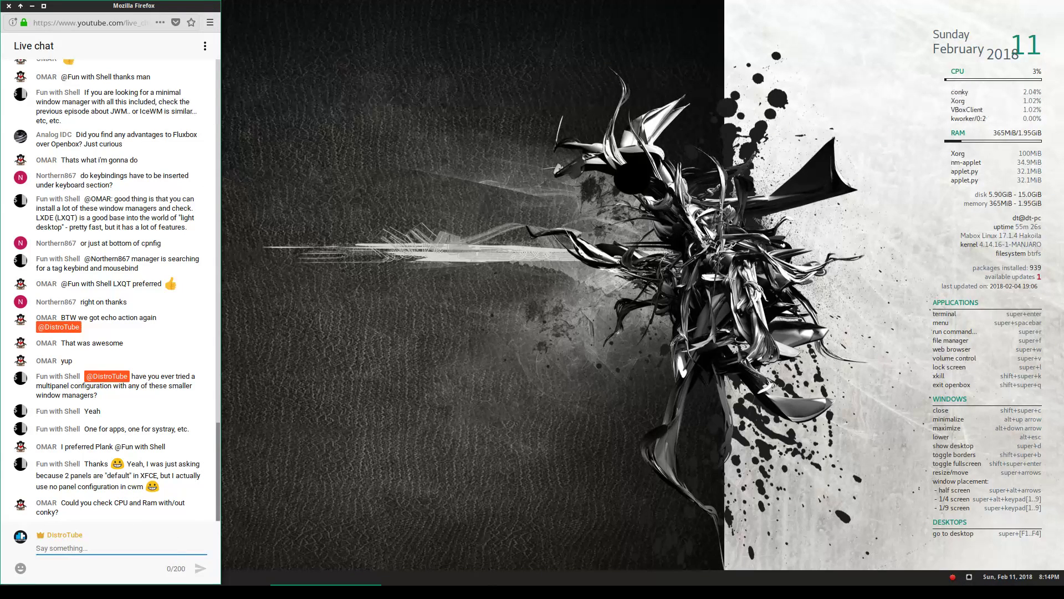
On an empty desktop, open a terminal and stop conky with 'killall conky'
key("super+F3")
right_click(382, 116)
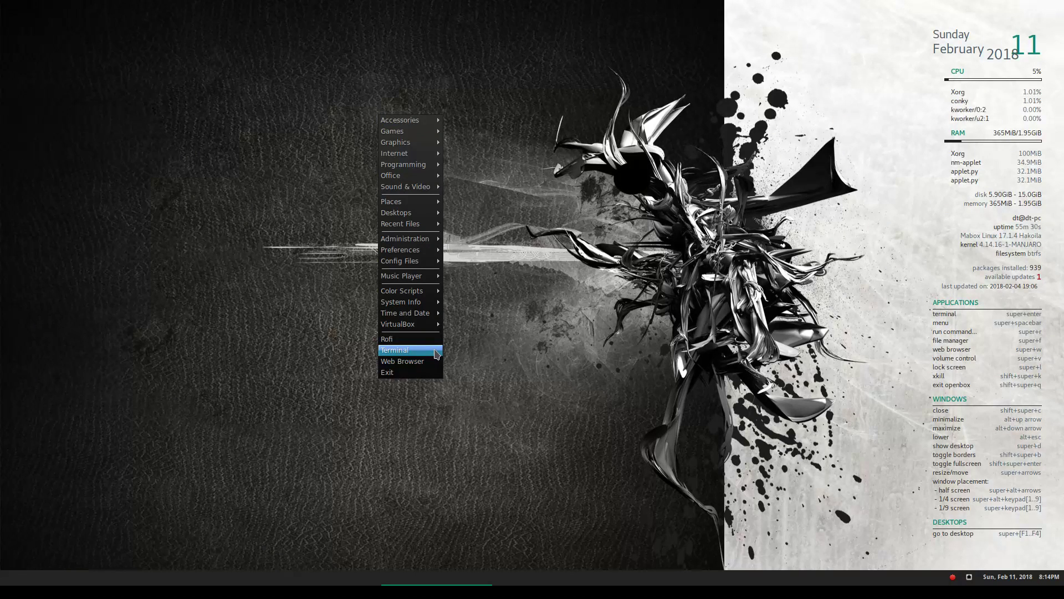
left_click(436, 354)
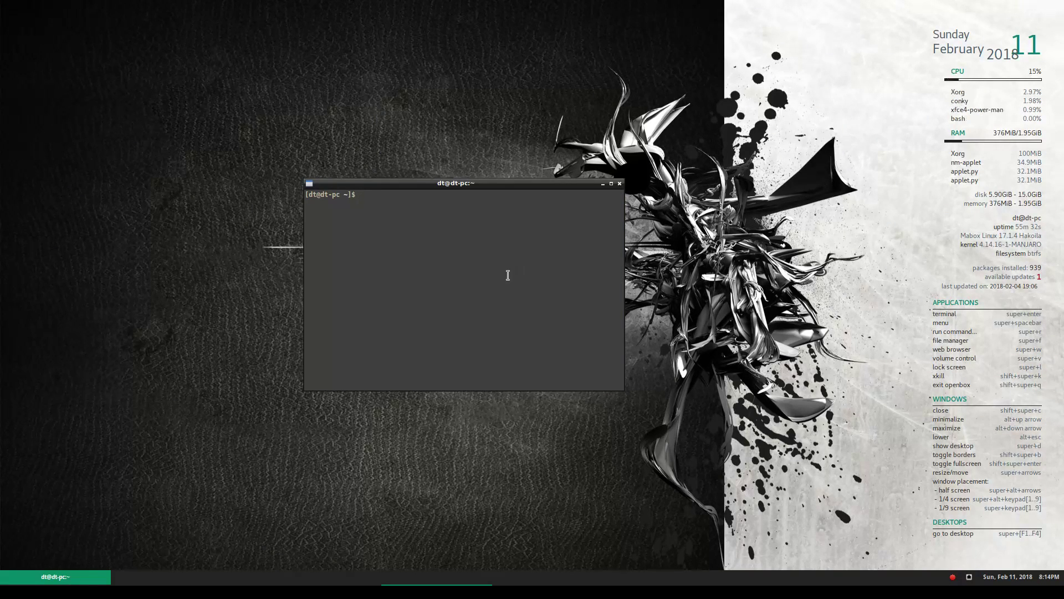
type("killall conky")
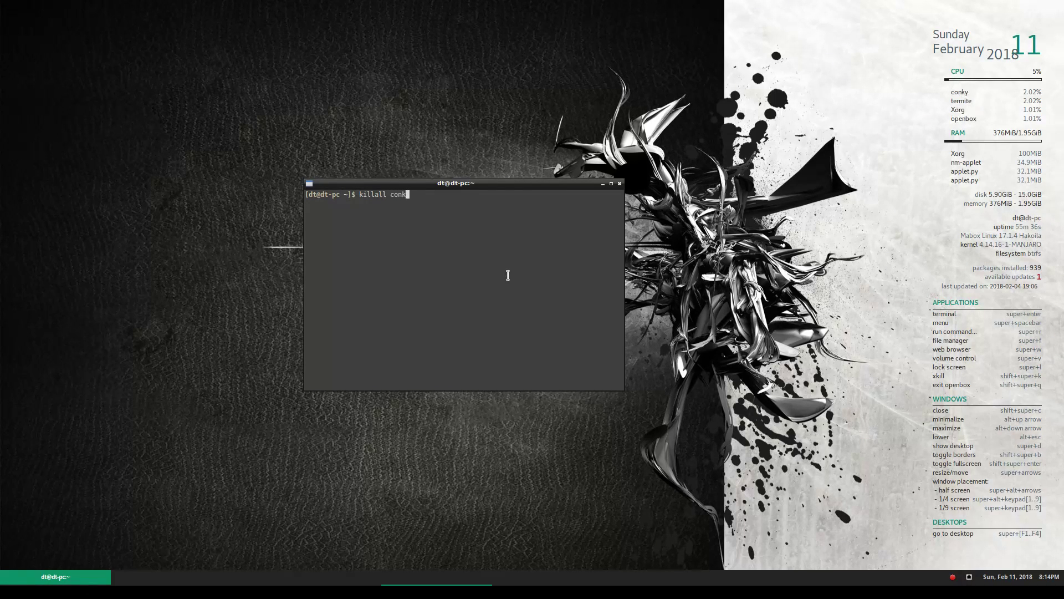
key("Return")
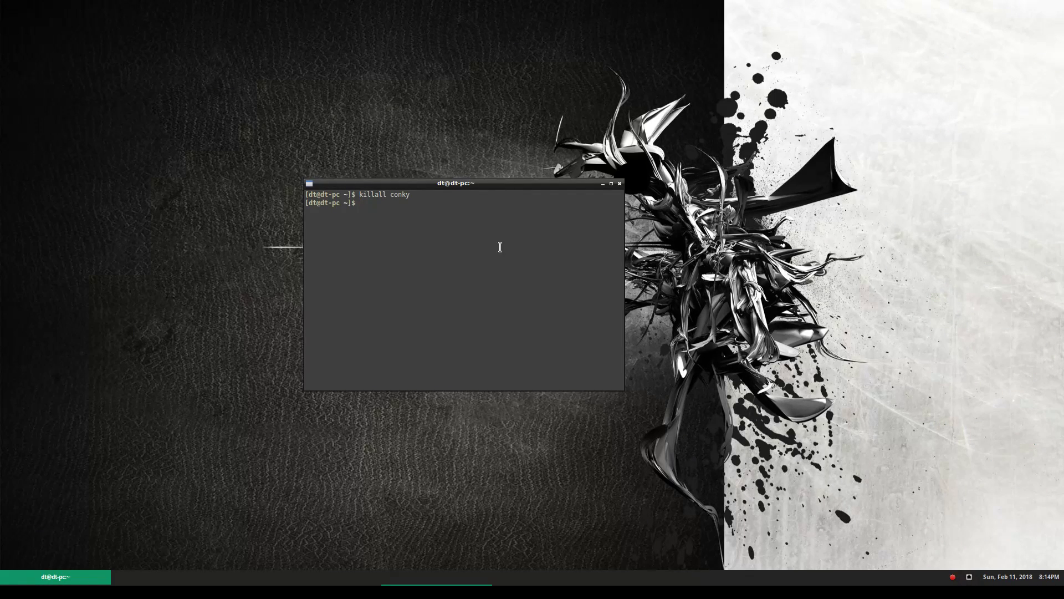
Run htop, then enlarge its window and move it left and down
type("htp")
key("BackSpace")
type("op")
key("Return")
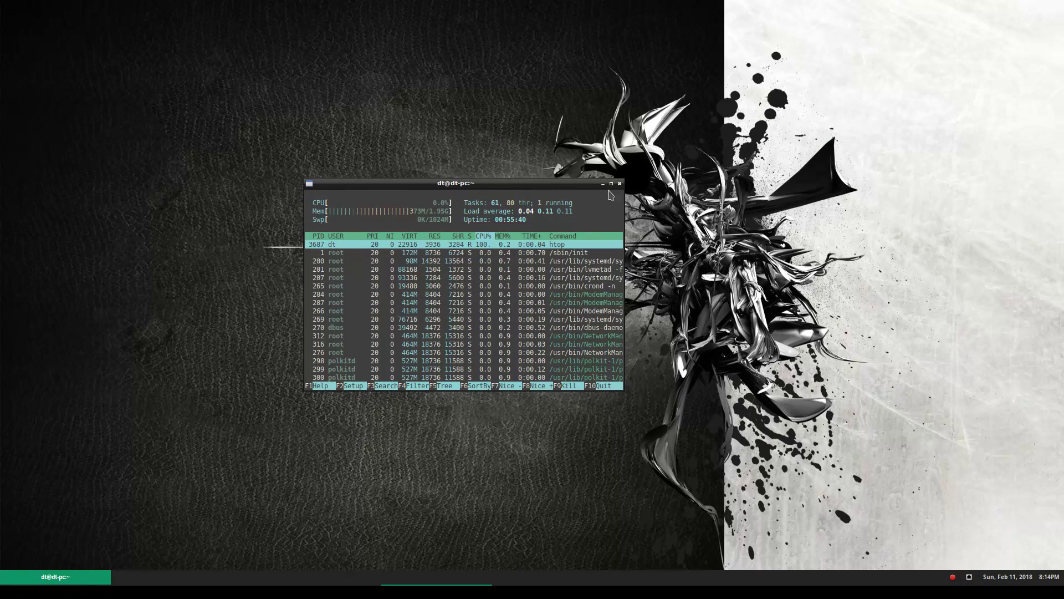
left_click_drag(628, 185, 740, 101)
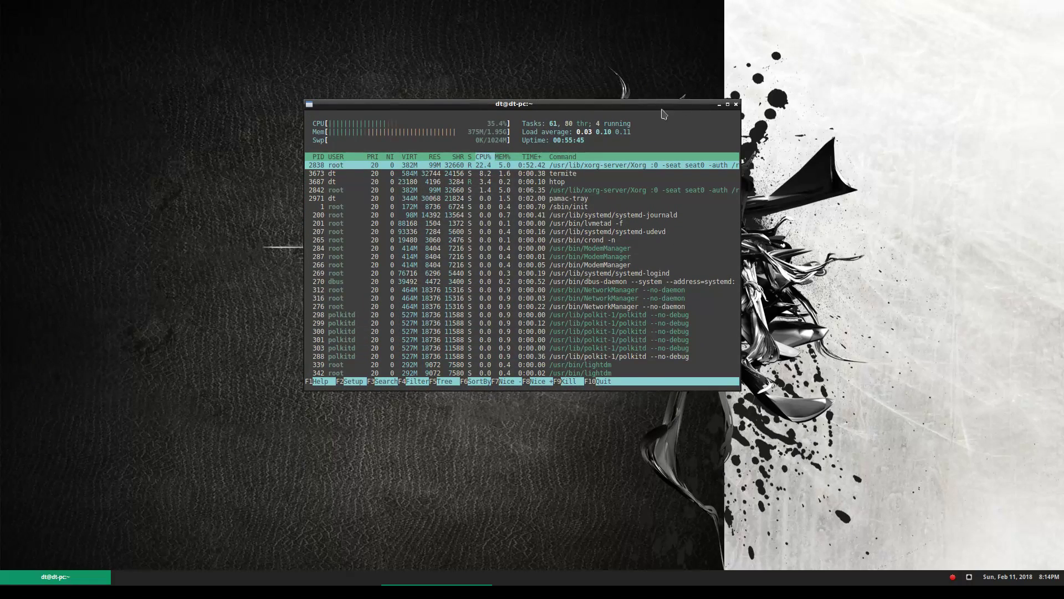
left_click_drag(653, 106, 527, 165)
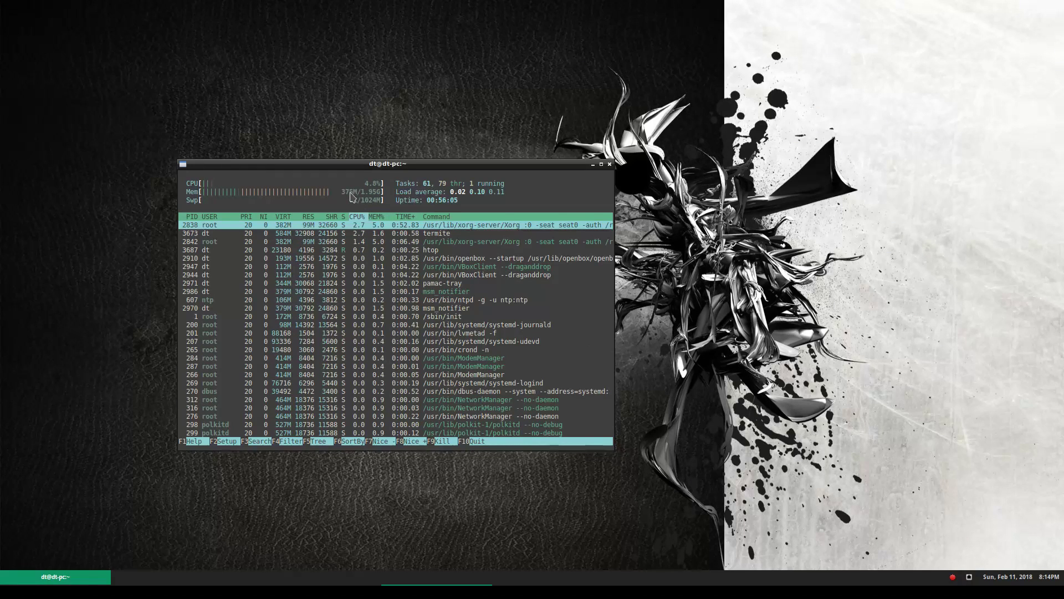
Close htop, exit the Openbox session, and log back in with the account password
left_click(610, 165)
right_click(392, 288)
left_click(443, 545)
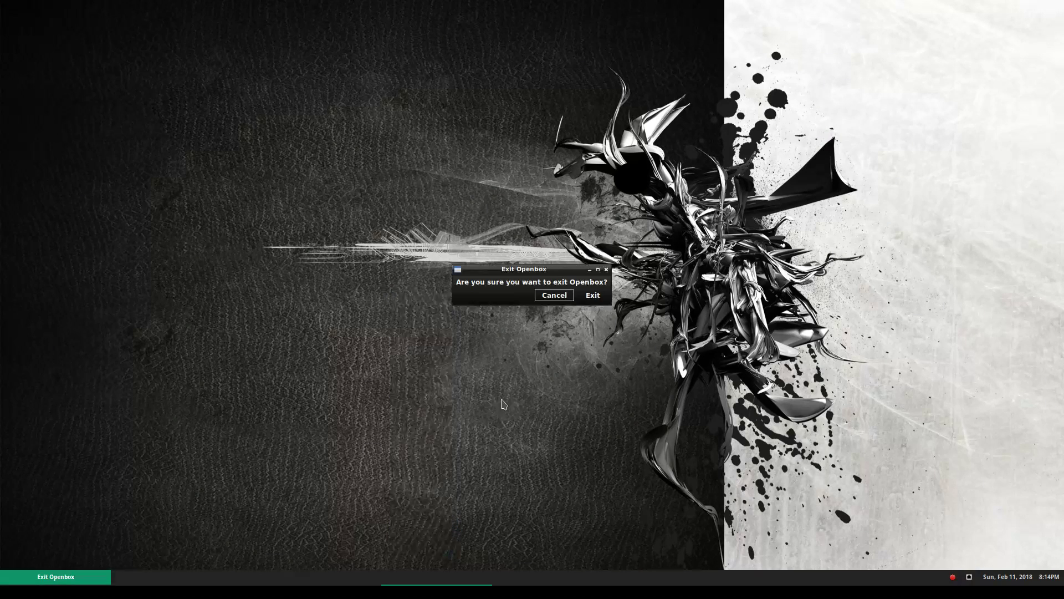
left_click(592, 297)
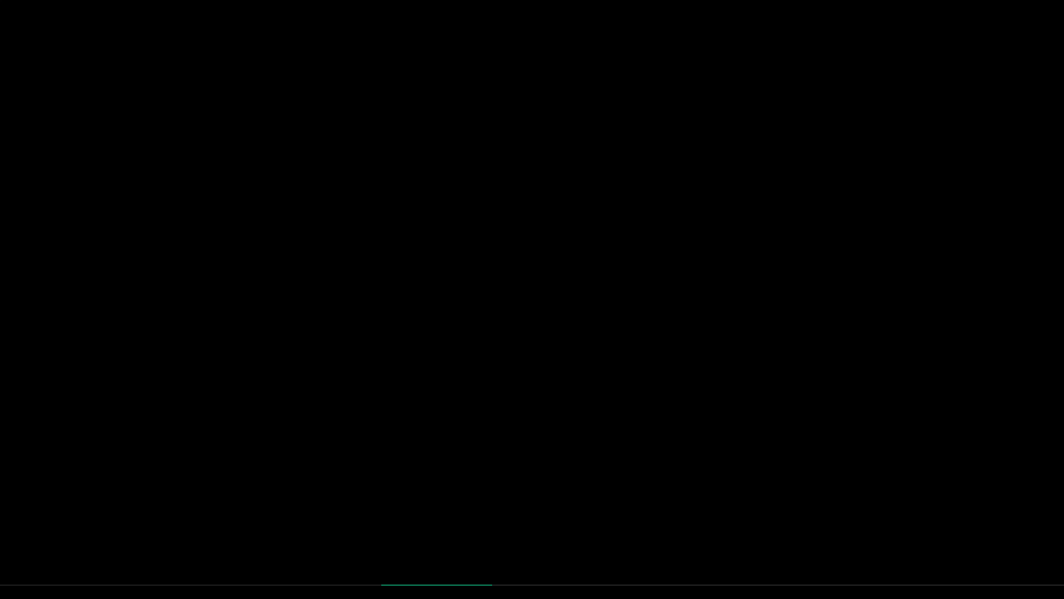
key("Return")
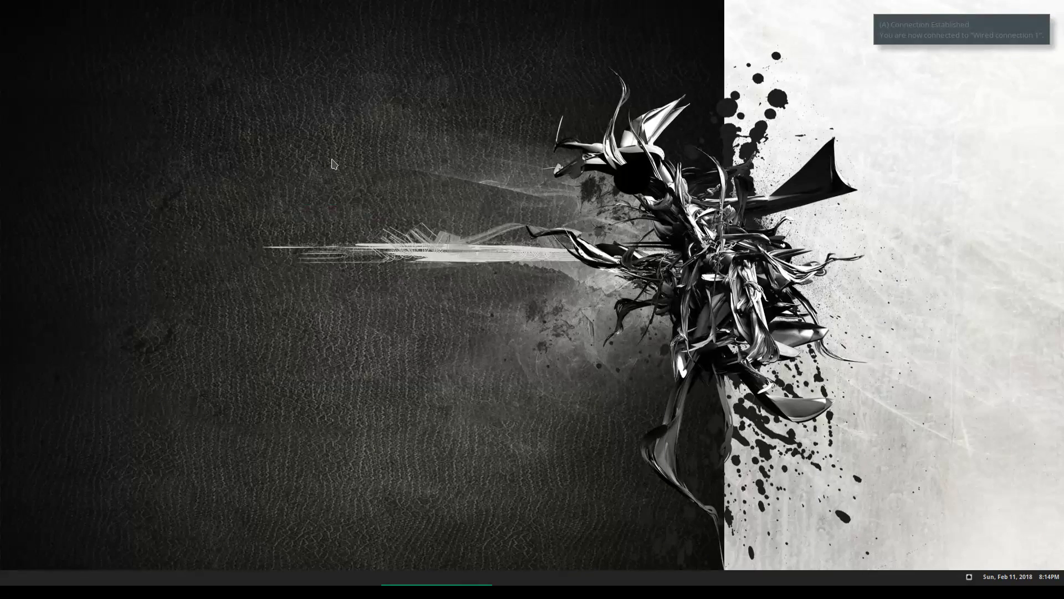
Open a fresh terminal from the desktop menu and run htop
right_click(305, 297)
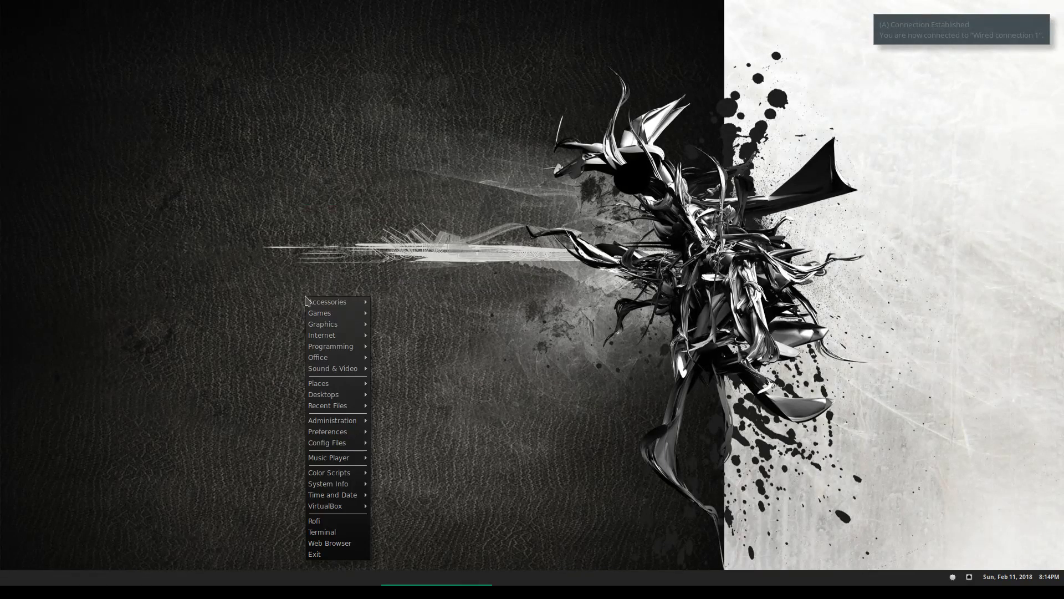
left_click(345, 534)
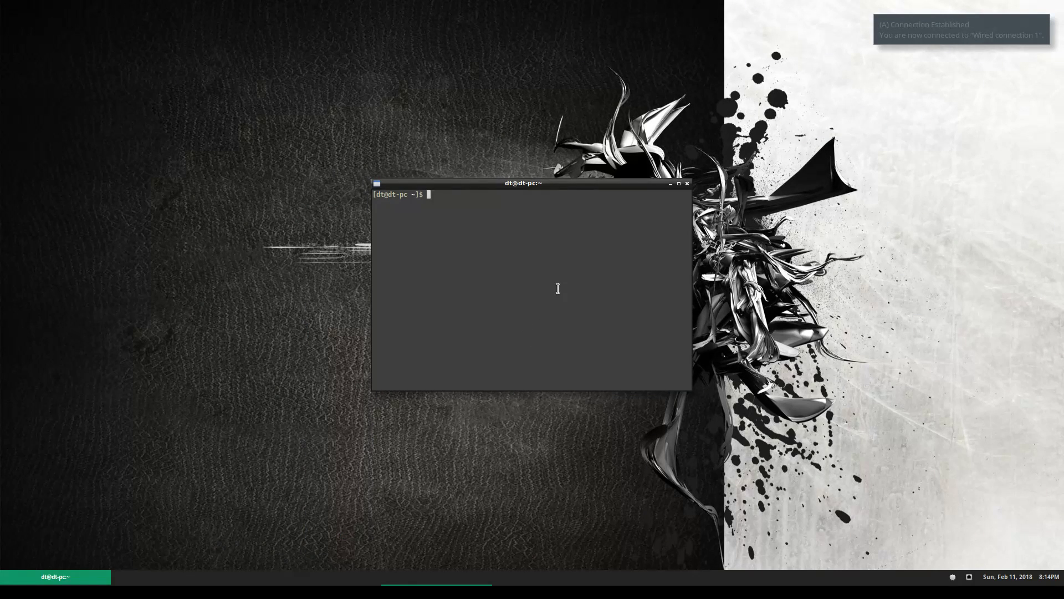
type("htop")
key("Return")
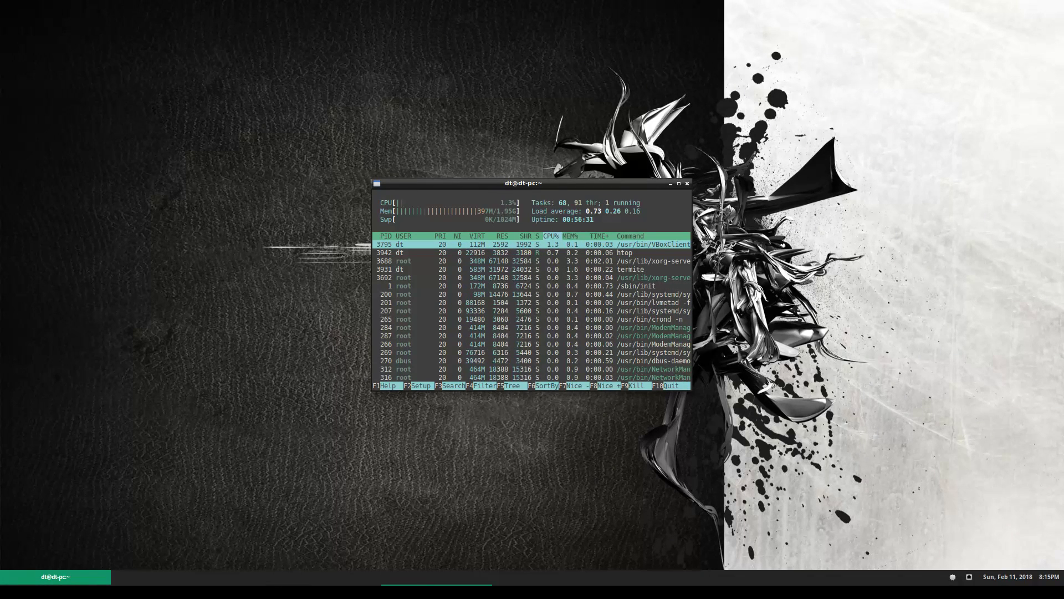
left_click(284, 577)
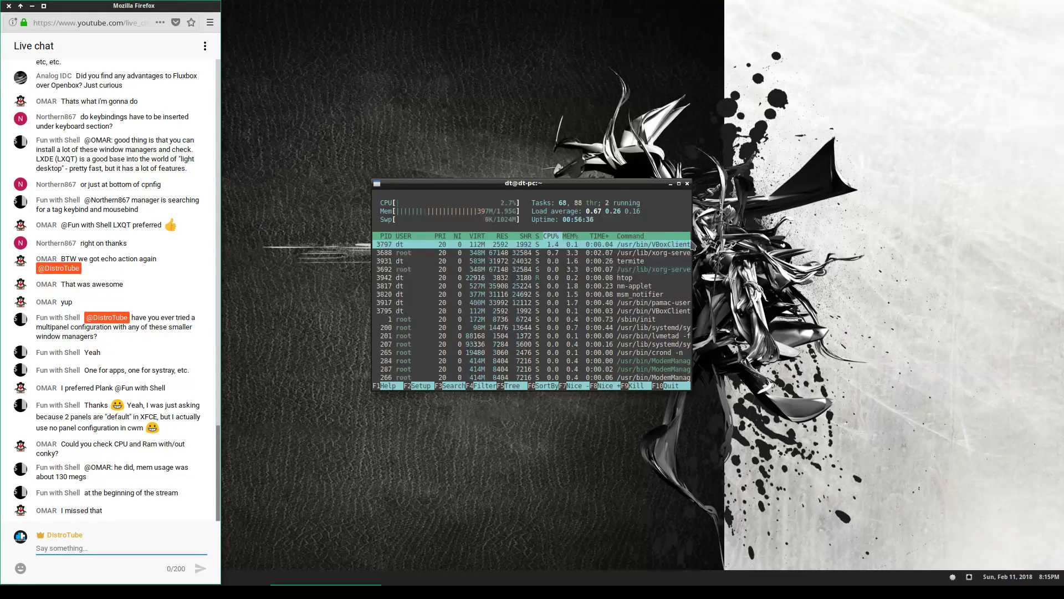
mouse_move(953, 580)
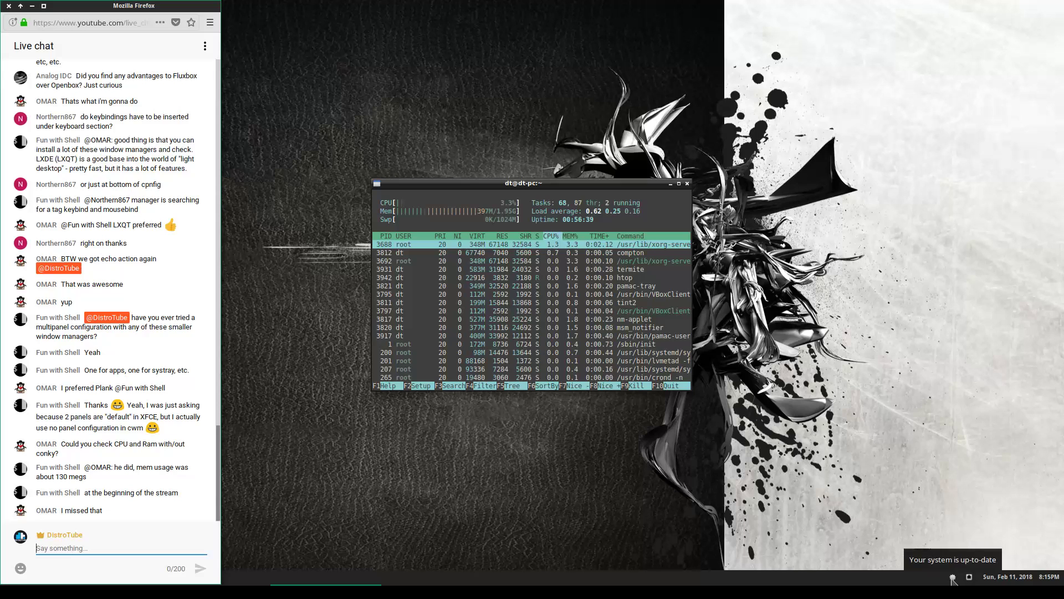
left_click(952, 579)
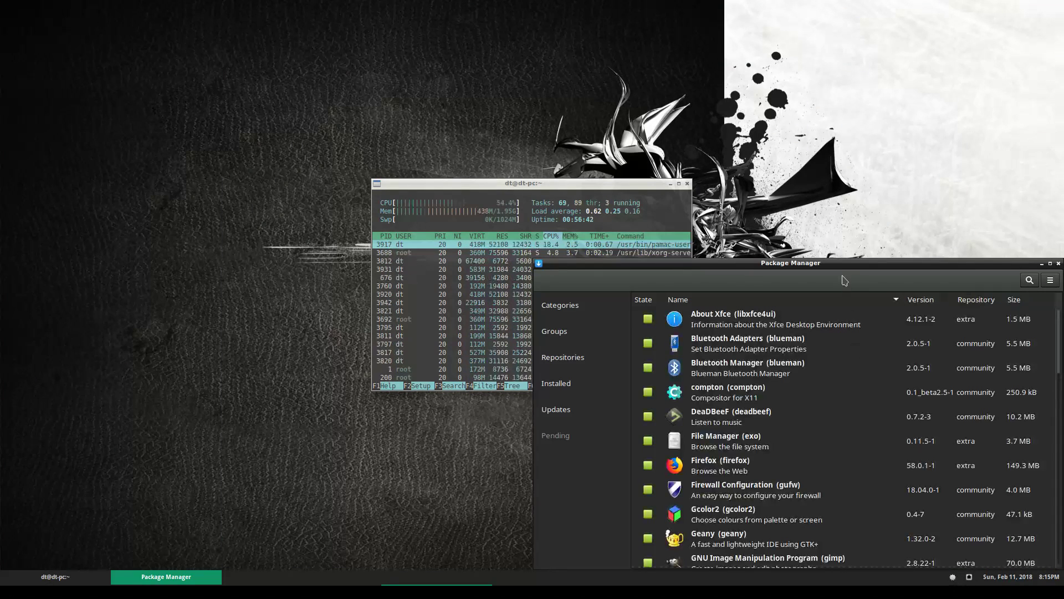
left_click(1059, 264)
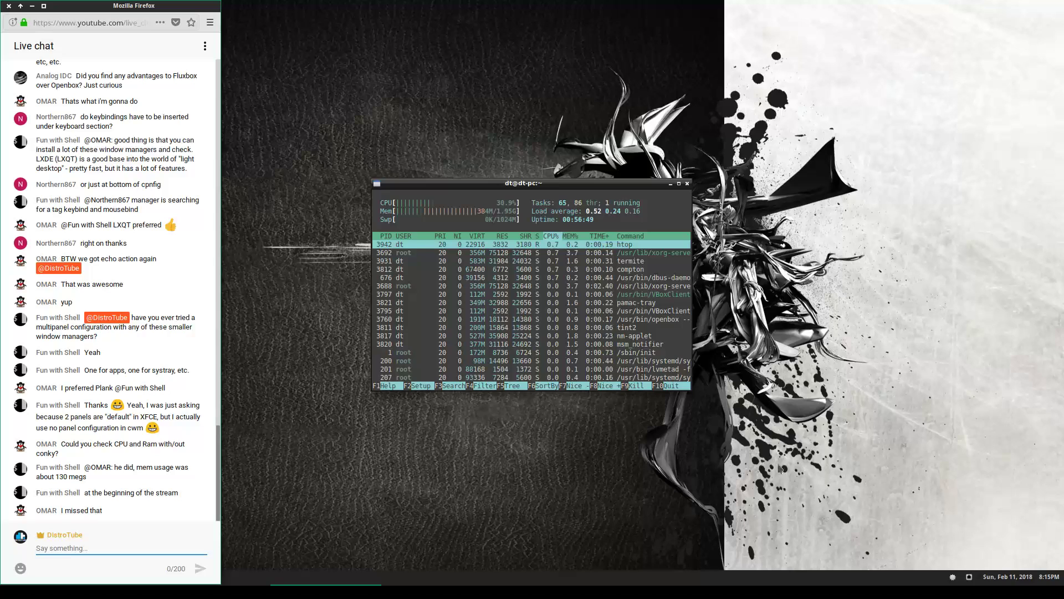
Kill the tint2 panel with 'killall tint2' from a second terminal, then nudge htop left
right_click(459, 493)
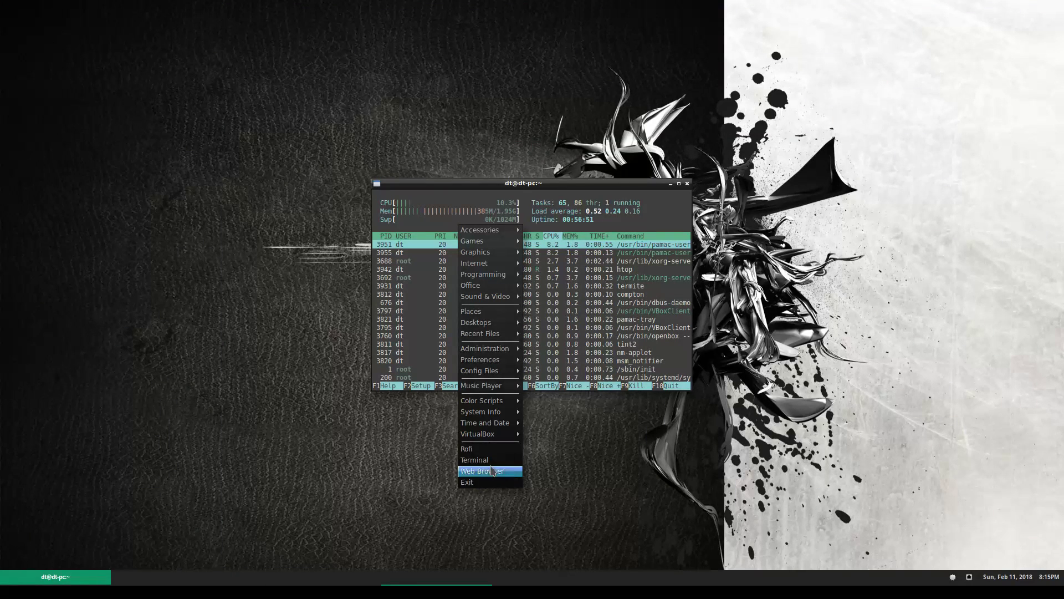
left_click(475, 460)
type("killall tint2")
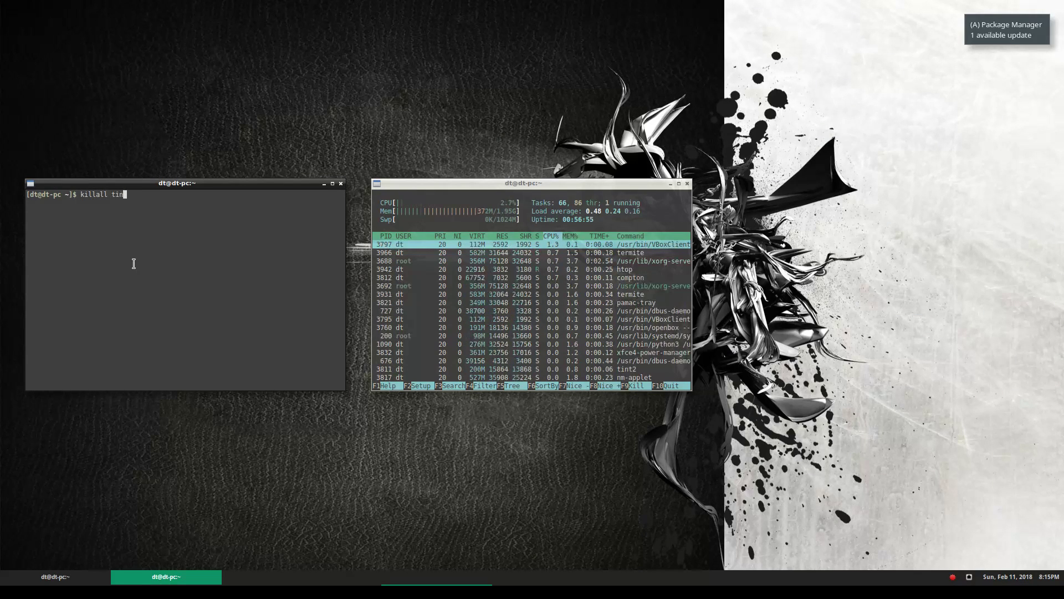
key("Return")
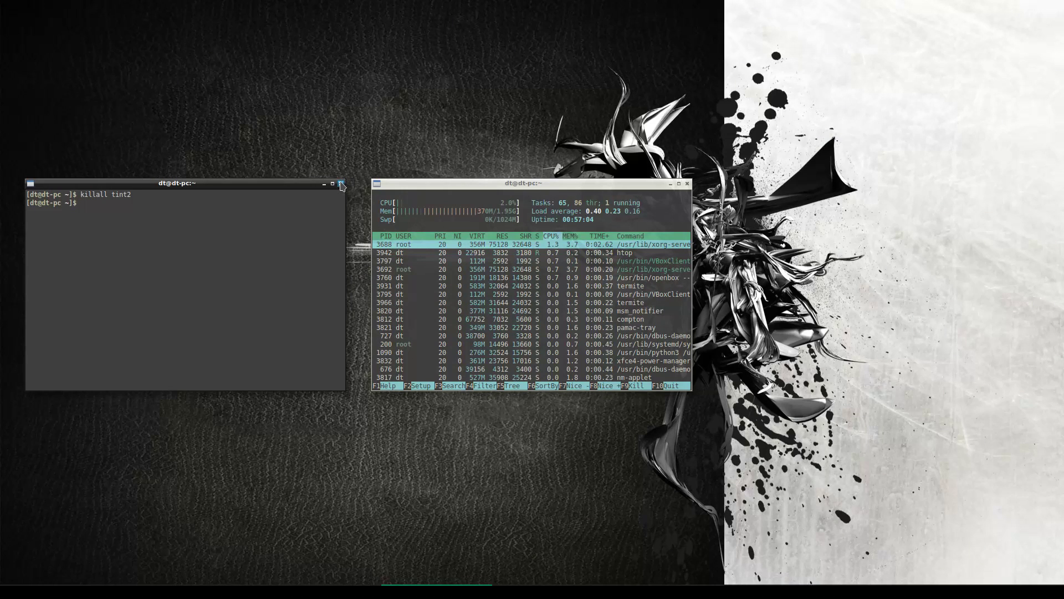
left_click(342, 185)
left_click_drag(597, 188, 560, 189)
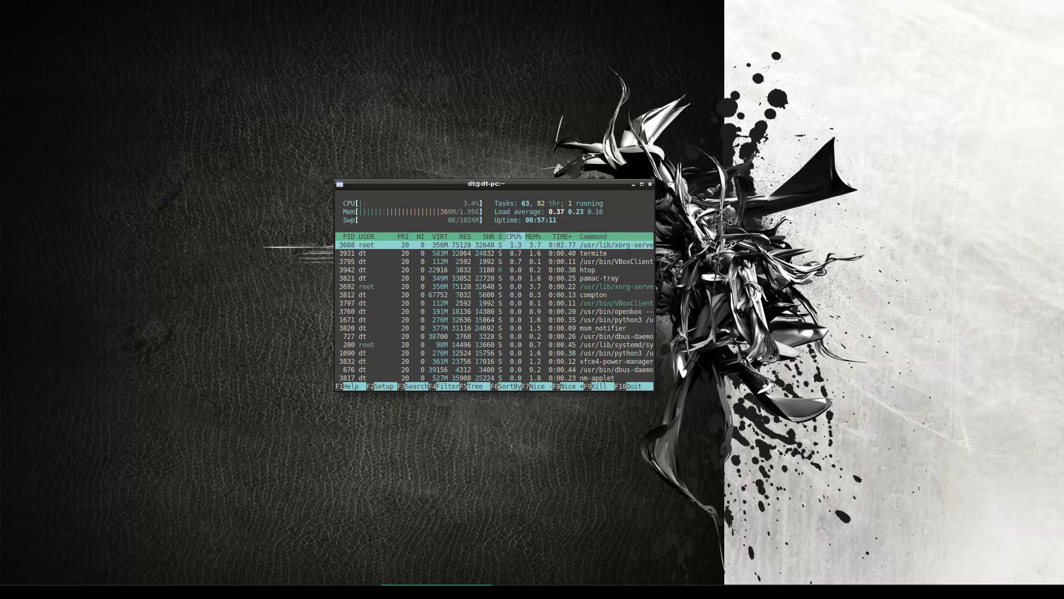
key("alt+Tab")
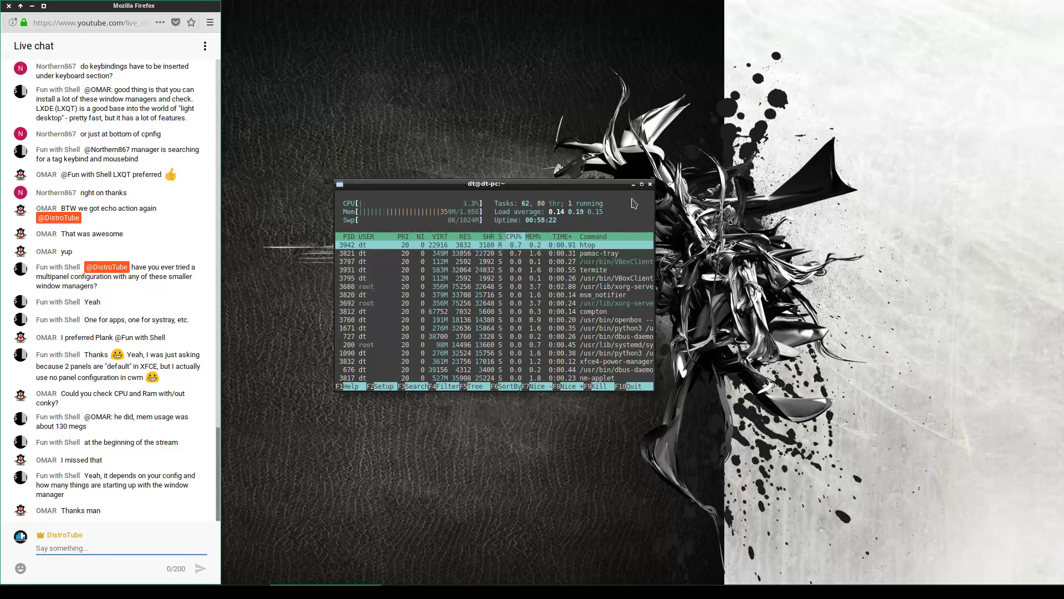
left_click_drag(605, 184, 600, 185)
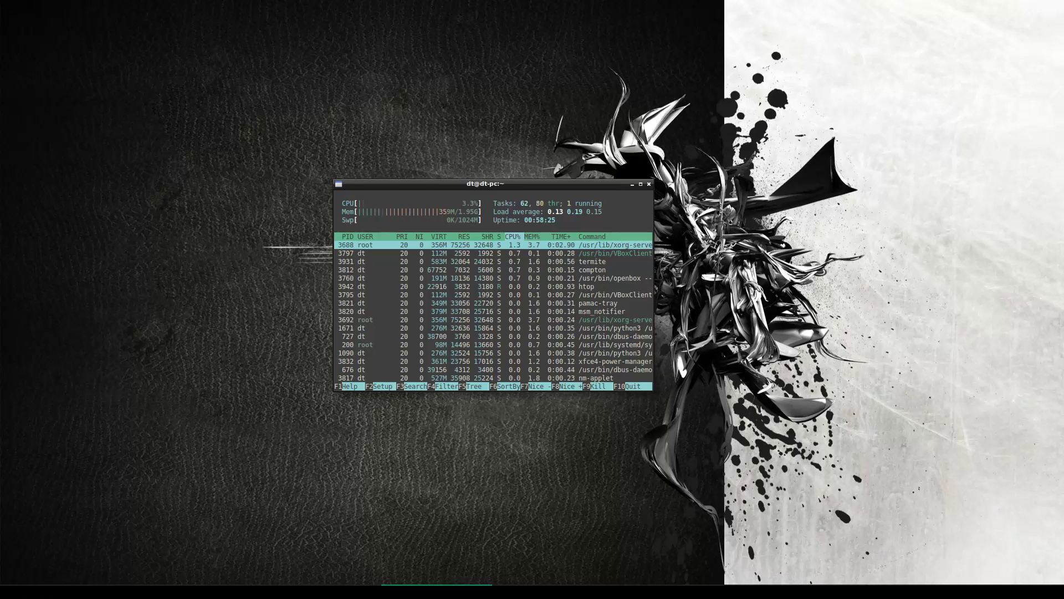
left_click(368, 591)
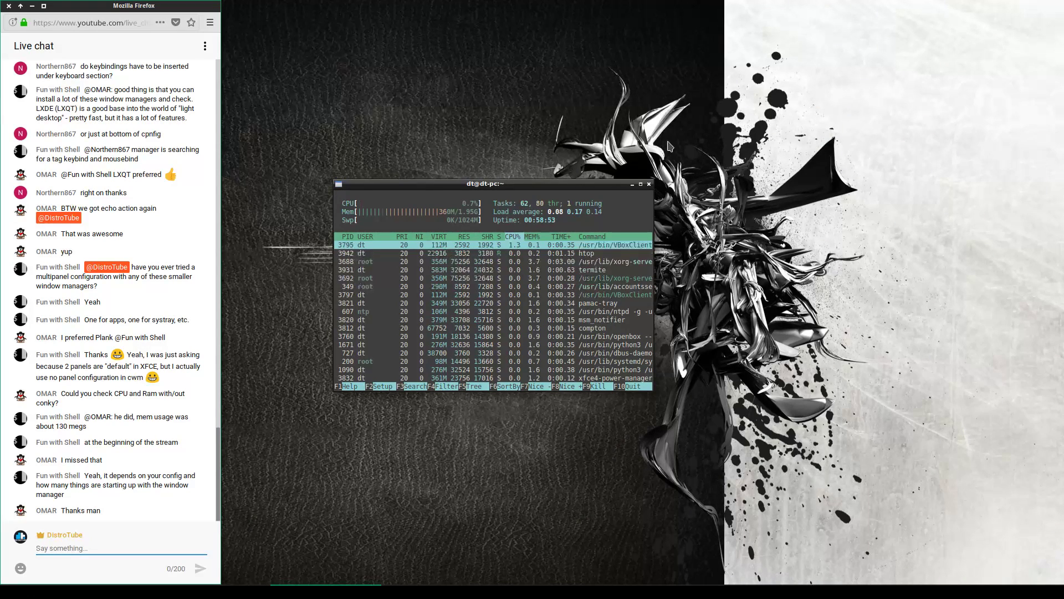
Close the htop window and move the Firefox live chat to the right screen edge
left_click(650, 183)
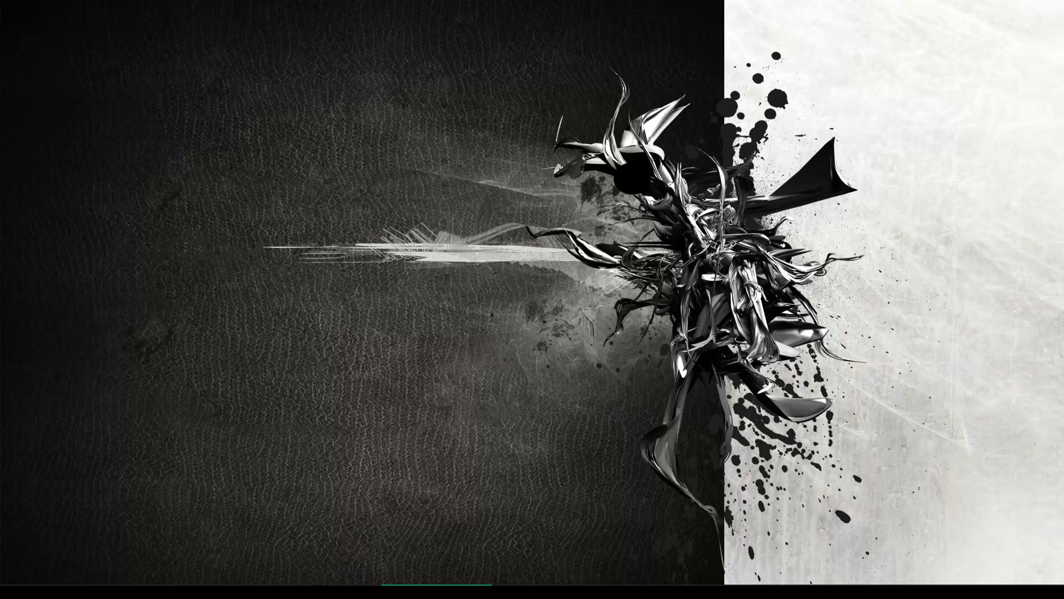
left_click(328, 591)
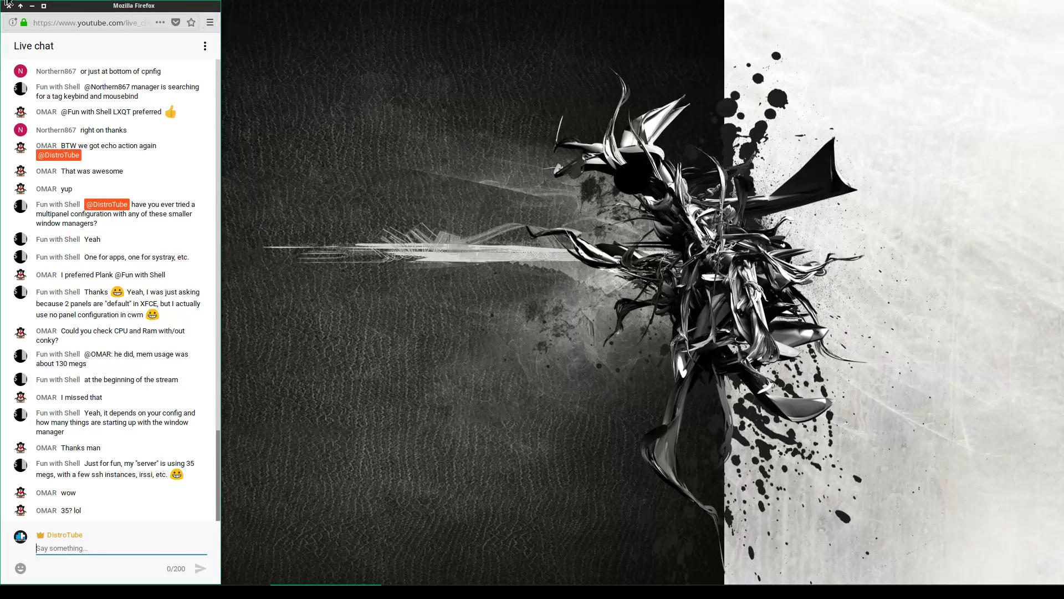
left_click_drag(99, 7, 937, 2)
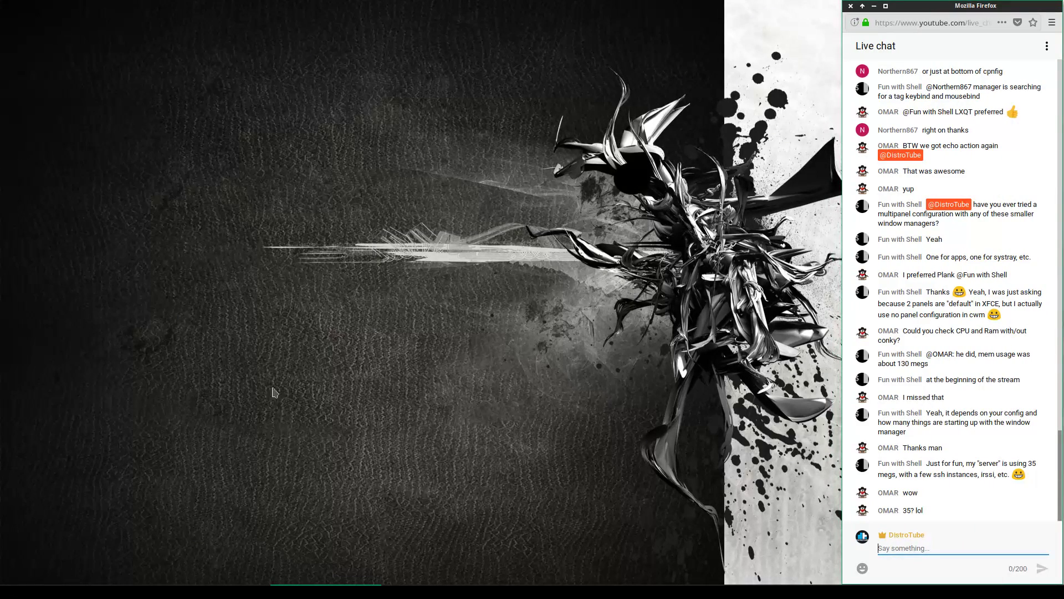
Exit Openbox via the desktop menu and show the login screen's session list
scroll(216, 254, "down", 1)
right_click(216, 253)
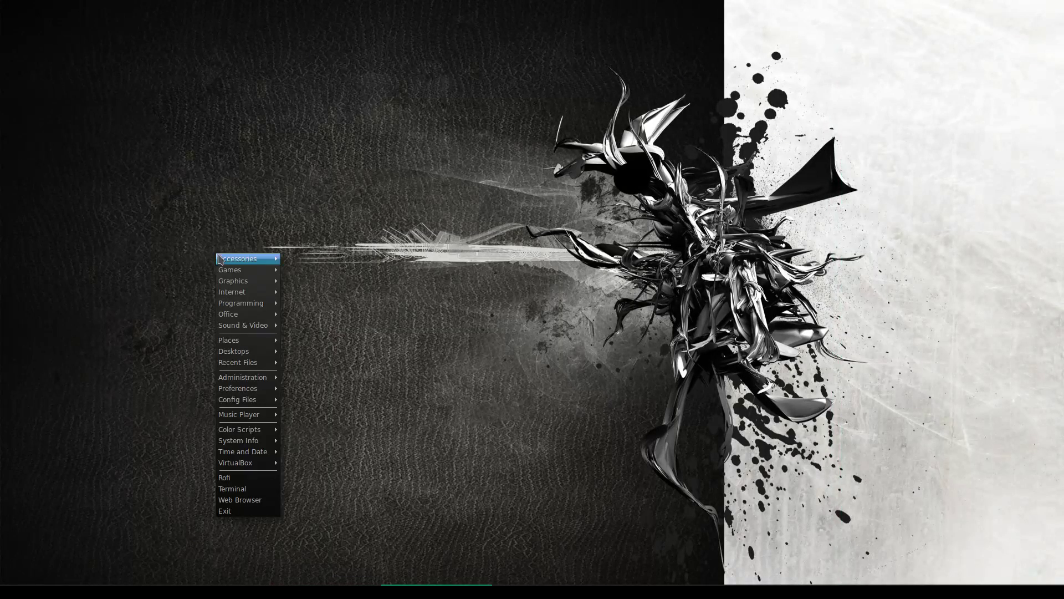
left_click(254, 510)
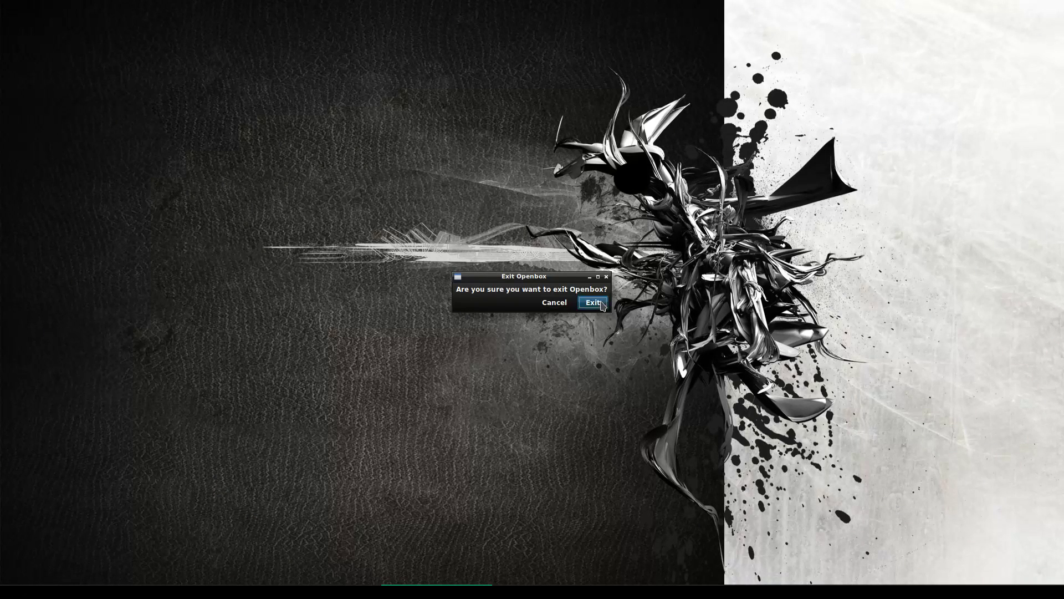
left_click(593, 303)
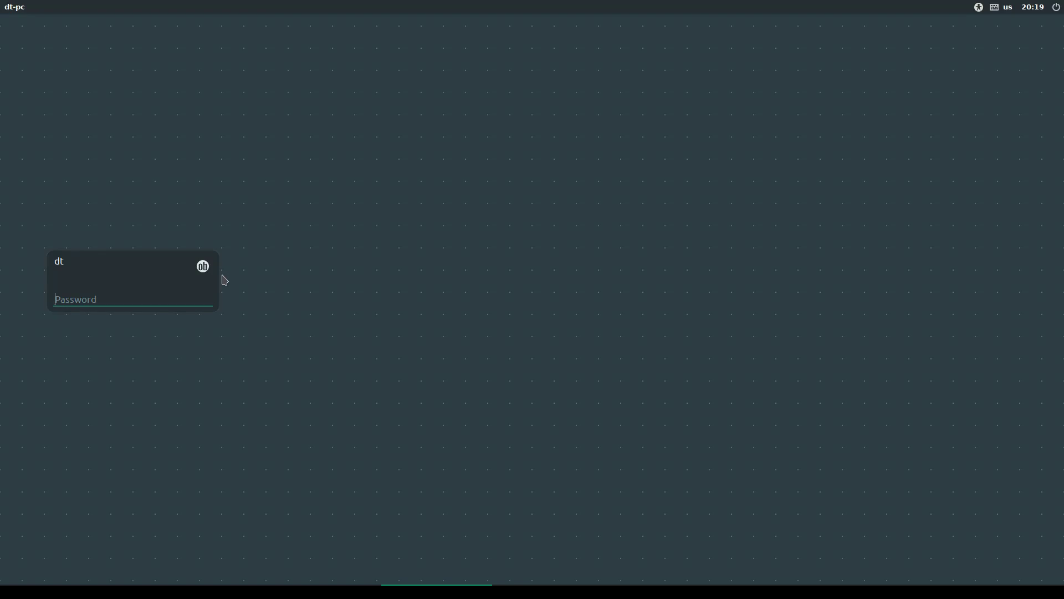
left_click(203, 266)
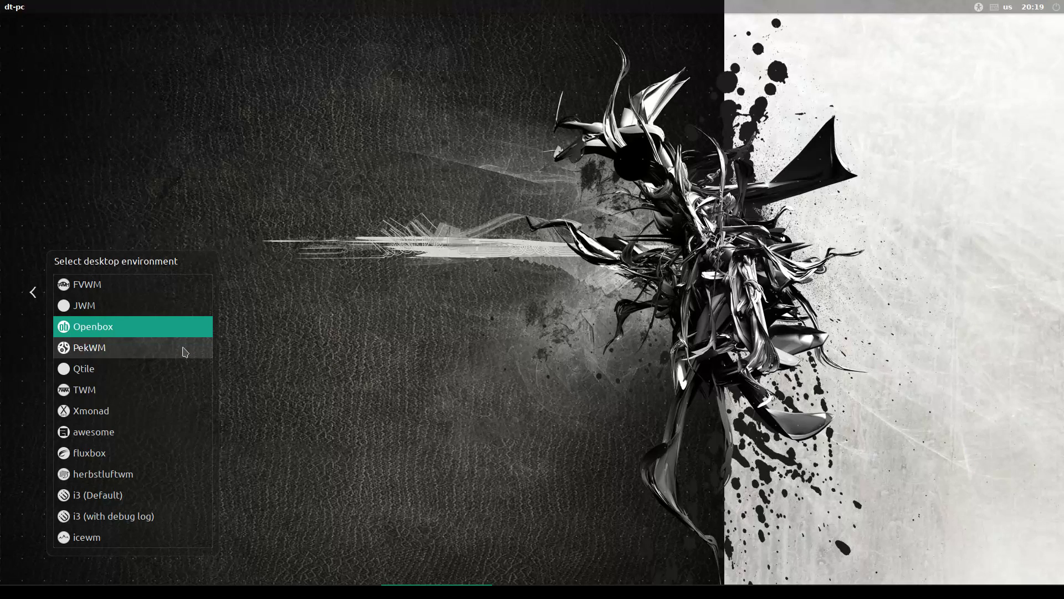
Select the i3 window manager in the desktop environment list
left_click(166, 348)
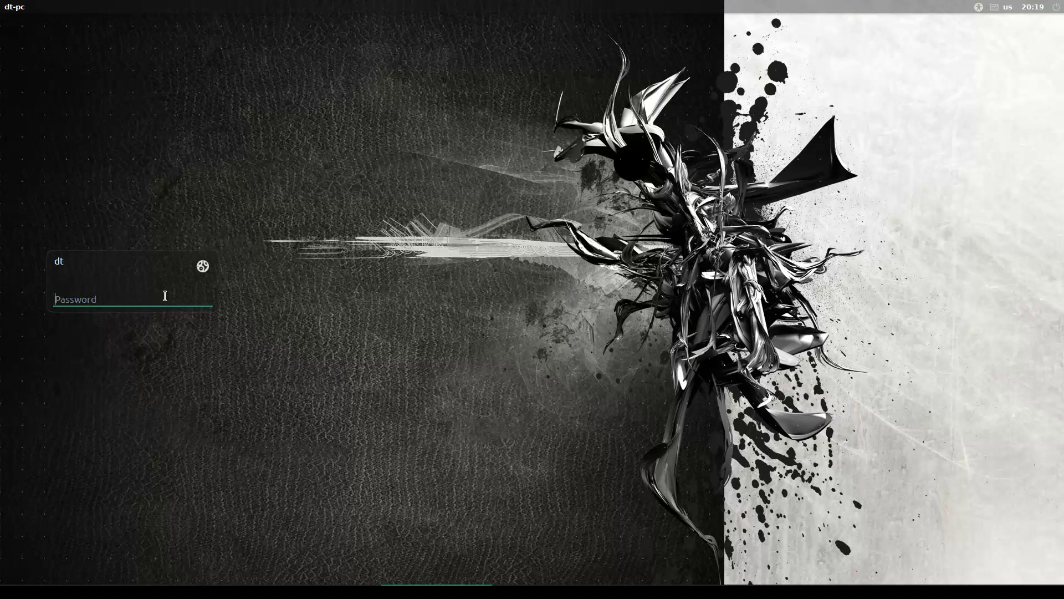
Enter the password to log into i3, landing on an empty black desktop
type("••")
key("Return")
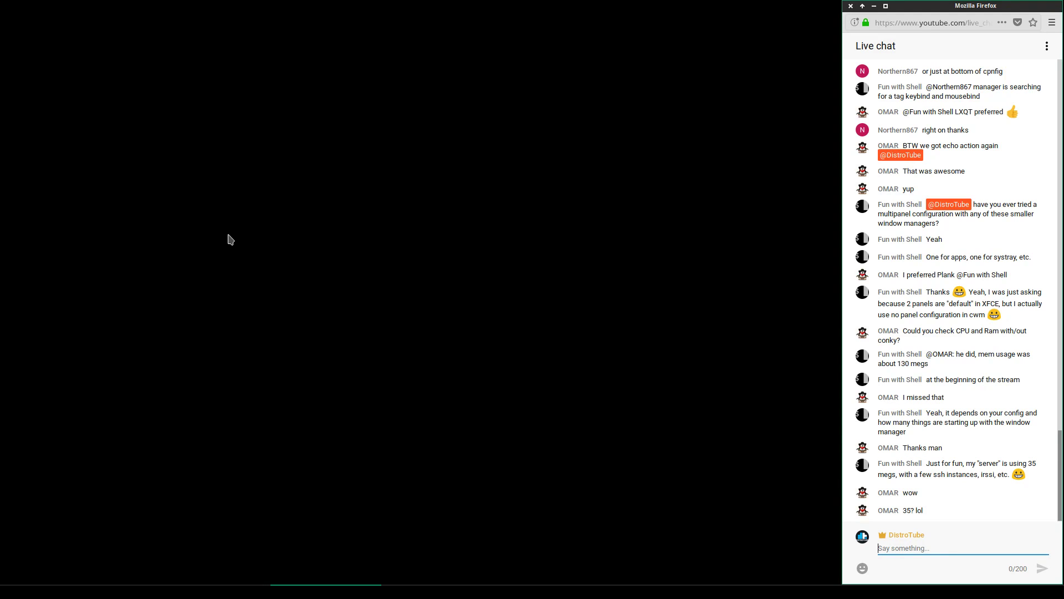
scroll(269, 237, "down", 1)
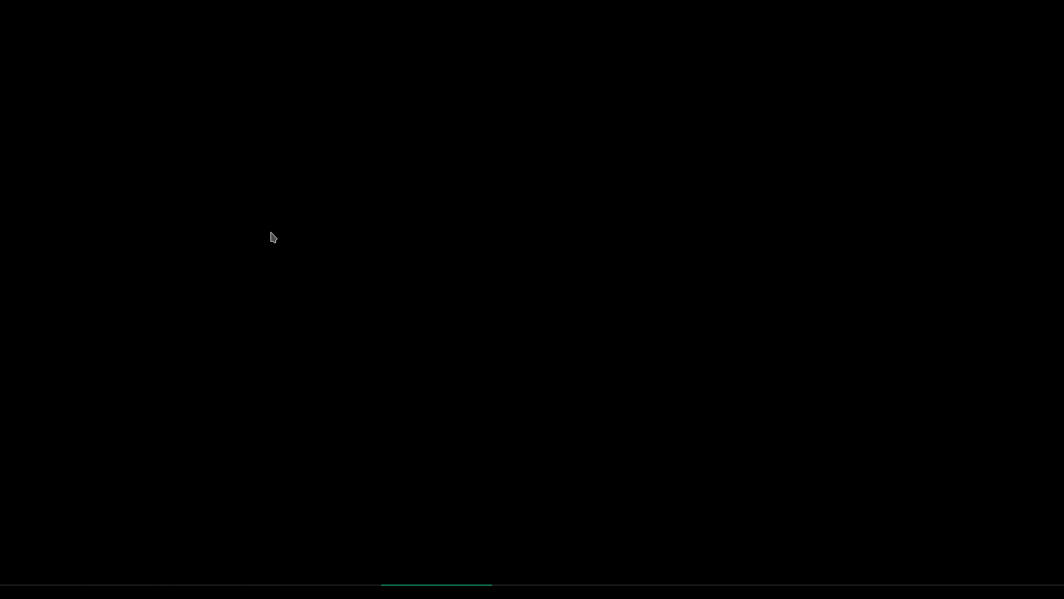
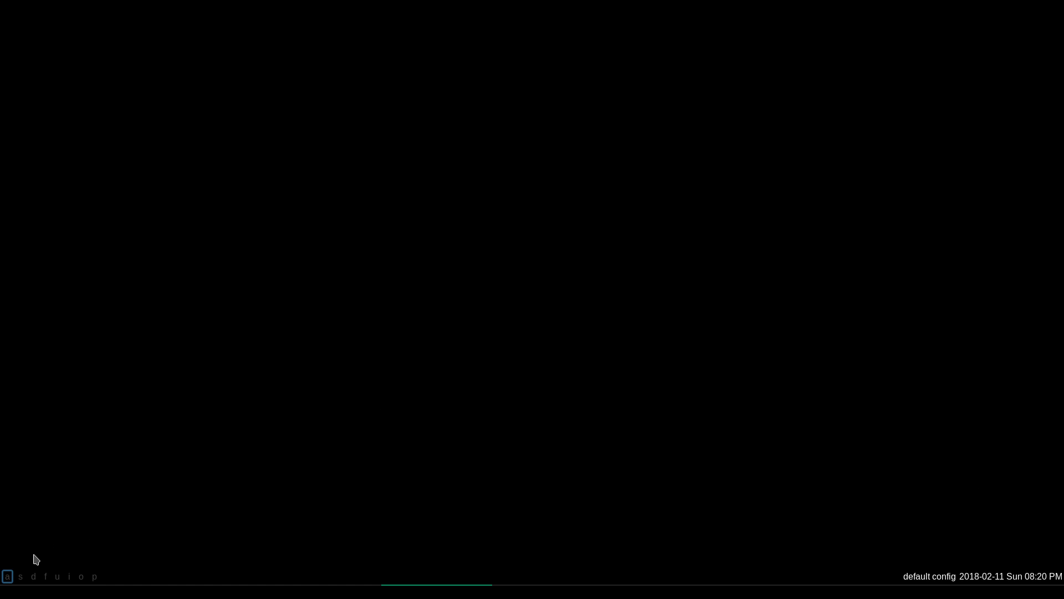
Switch to workspace s in the bottom bar, then back to workspace a
left_click(20, 579)
left_click(7, 578)
Cycle through workspaces s, d, f, u, i, o, p with the keyboard and return to a
key("super+s")
key("super+d")
key("super+f")
key("super+u")
key("super+i")
key("super+o")
key("super+p")
key("super+a")
Open a terminal, clear the stray characters, and close it by running exit
key("super+Return")
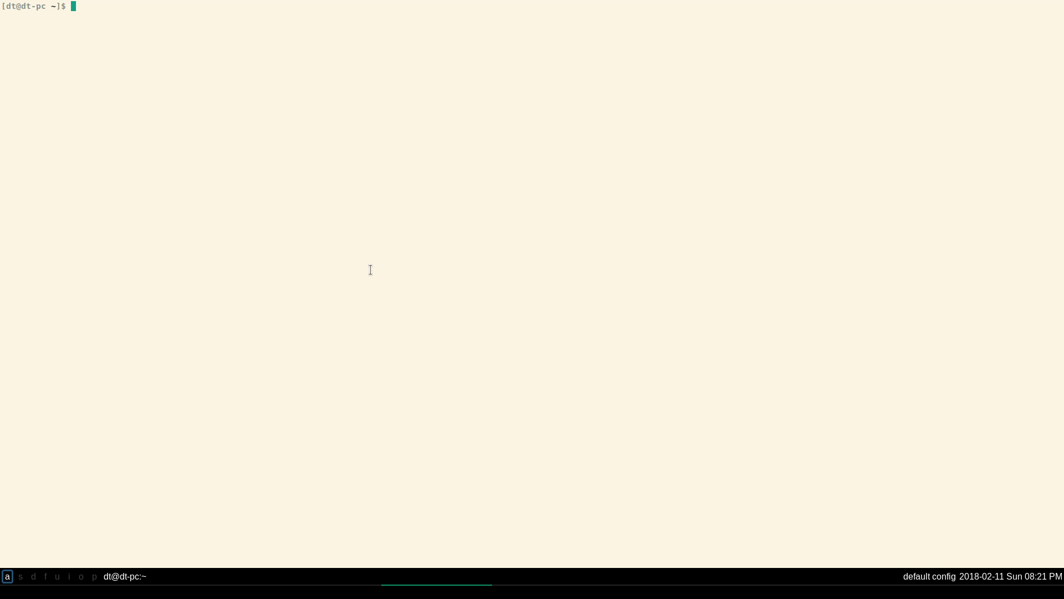
type("C")
key("BackSpace")
type("Ā")
key("BackSpace")
key("ctrl+c")
type("ã")
key("BackSpace")
type("exit")
key("Return")
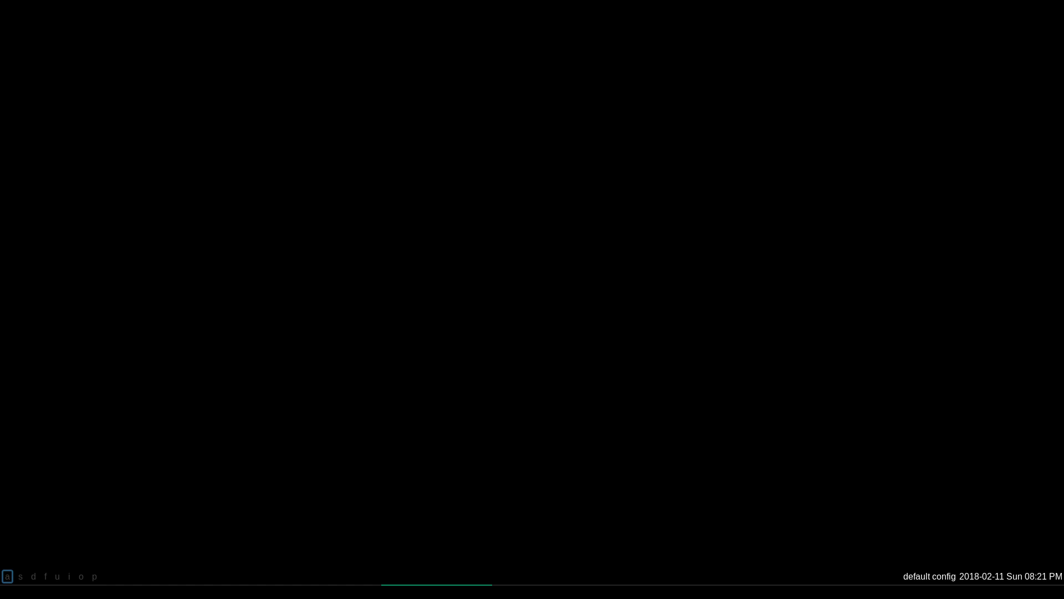
Refocus the guest screen and open a fresh full-screen terminal with Super+Enter
left_click(326, 592)
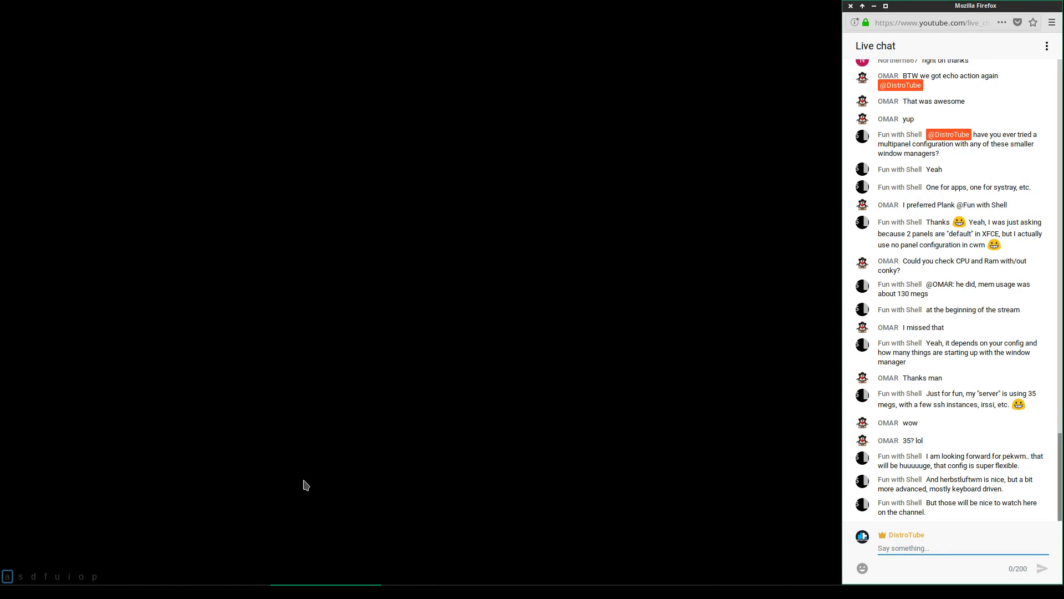
key("alt+Tab")
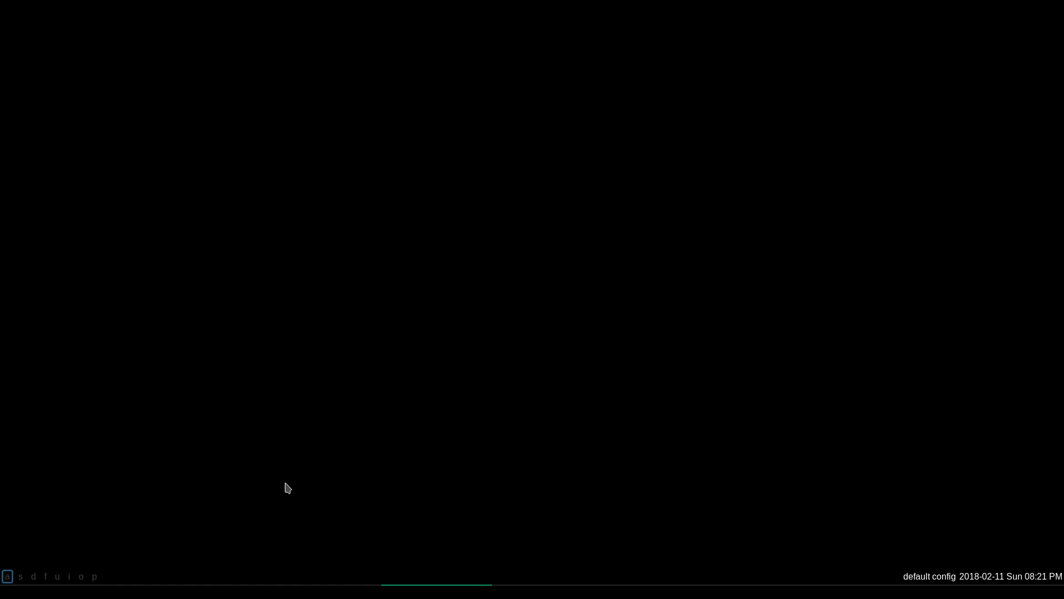
left_click(333, 591)
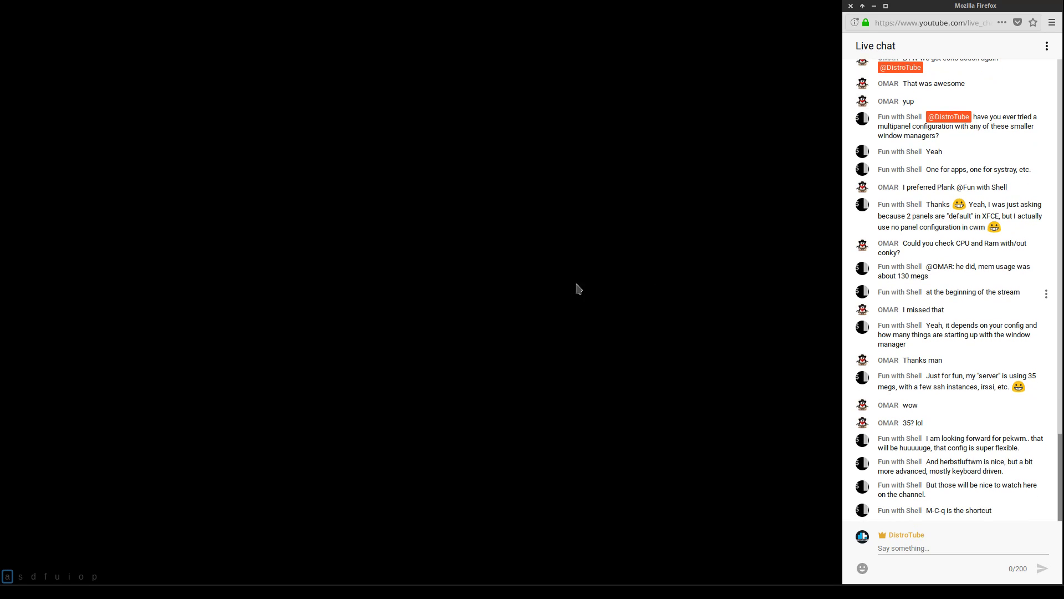
key("super+shift+c")
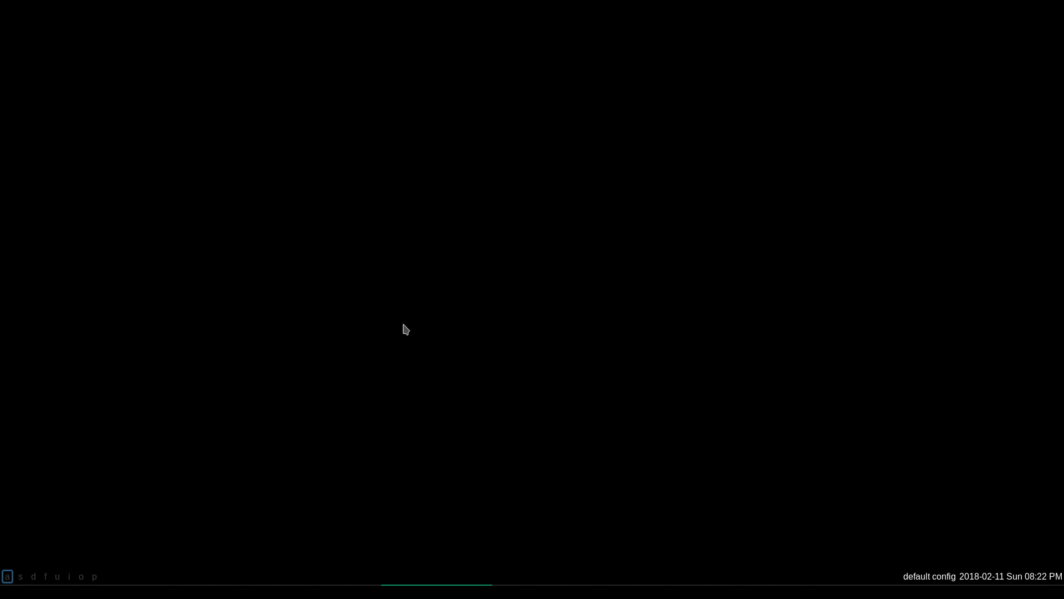
key("super+Return")
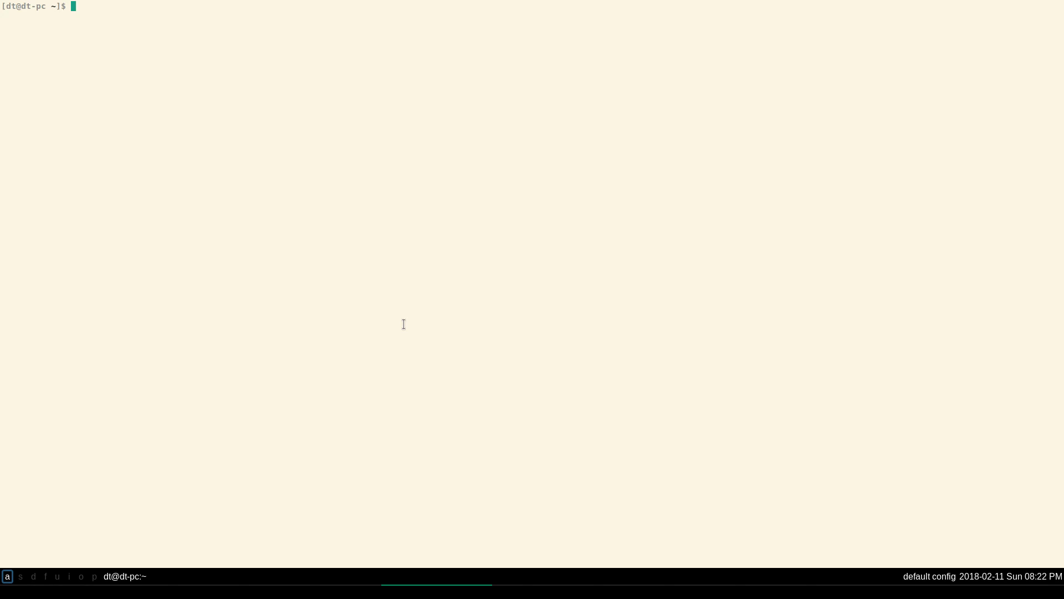
Run sudo systemctl restart lightdm in the terminal and submit the sudo password
type("systemct")
key("BackSpace")
key("BackSpace")
key("BackSpace")
key("BackSpace")
key("BackSpace")
key("BackSpace")
key("BackSpace")
key("BackSpace")
type("sudo systemctl restart l")
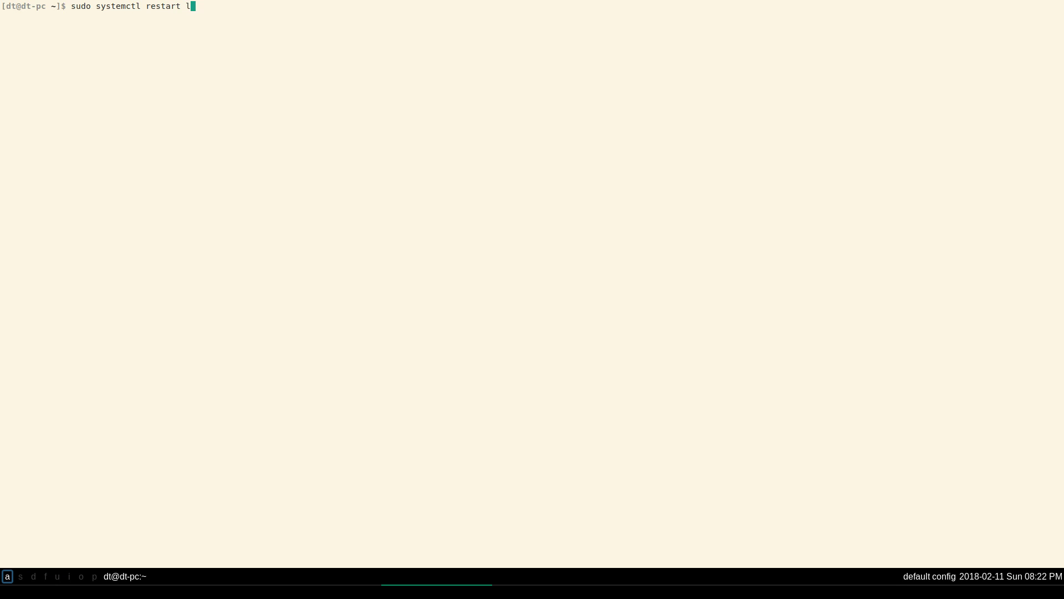
type("ightdm")
key("Return")
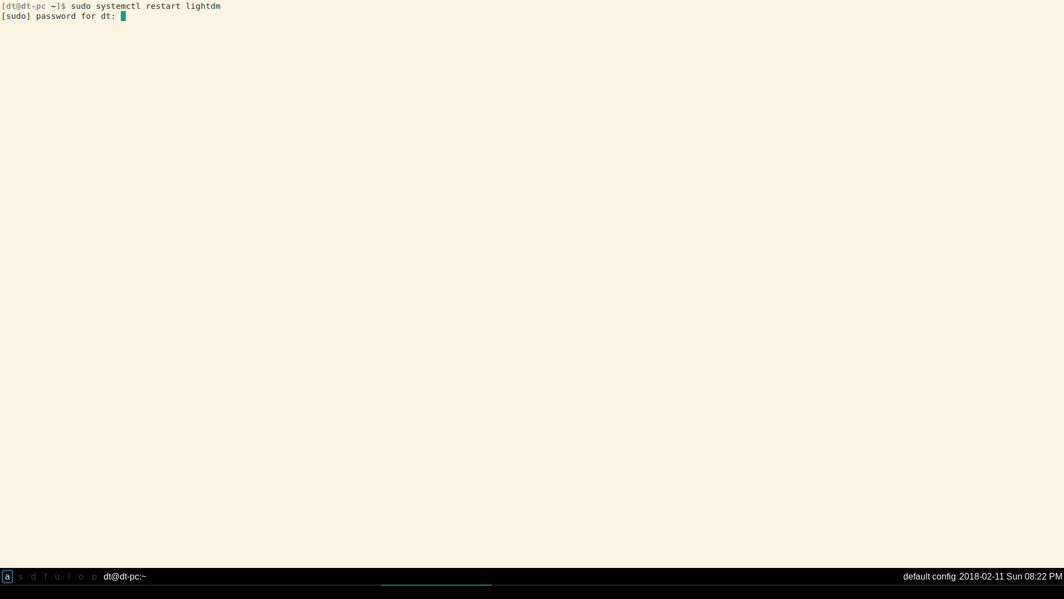
key("Return")
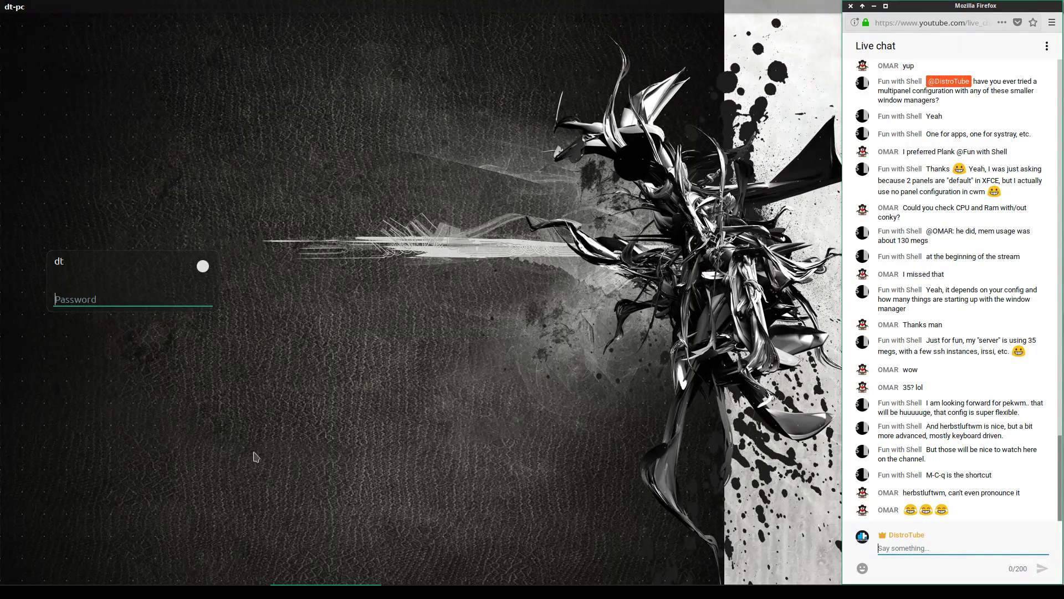
Choose the TWM session in the LightDM greeter and log in with the password
left_click(202, 266)
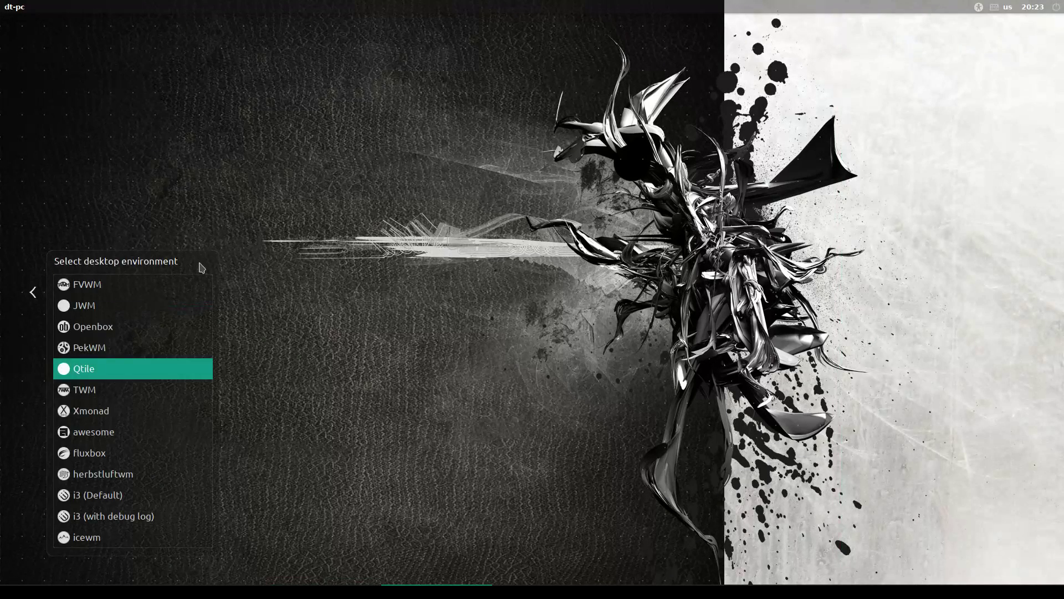
left_click(151, 397)
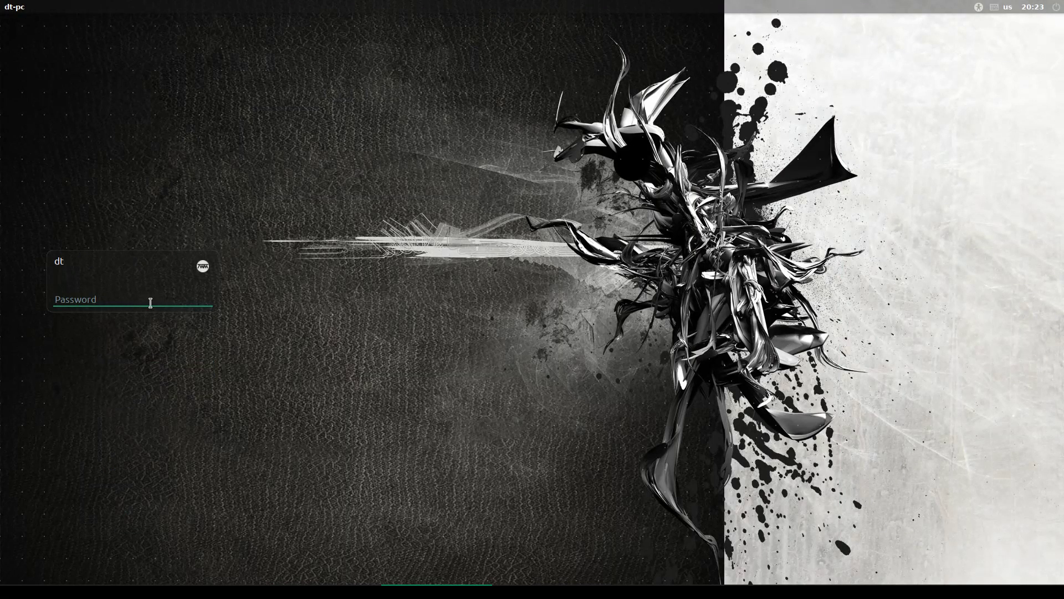
type("••")
key("Return")
Bring up TWM's root menu on the desktop and choose Exit
left_click(207, 229)
left_click(212, 219)
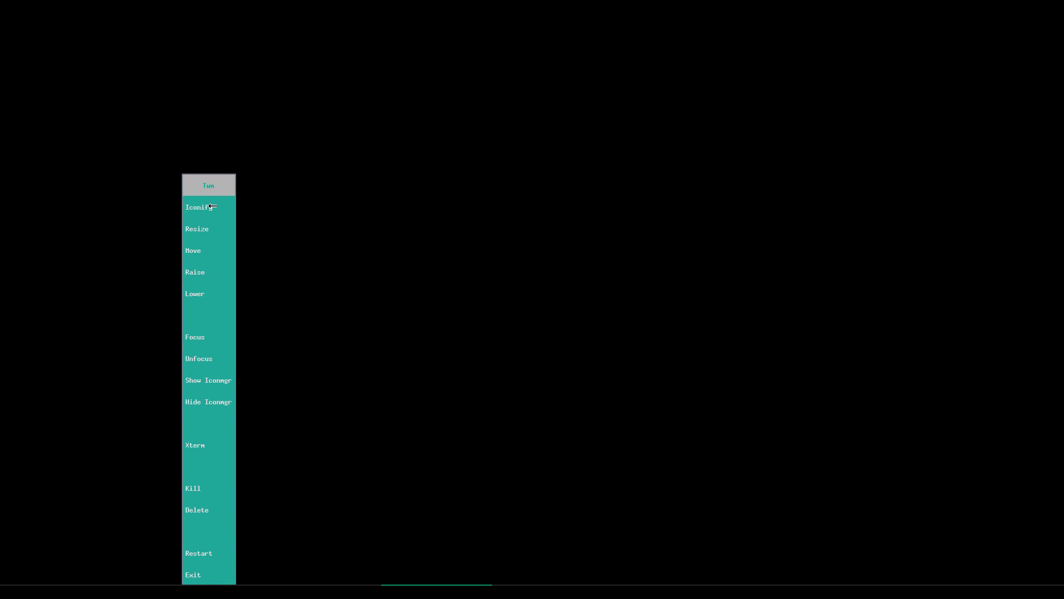
left_click(288, 209)
left_click(222, 124)
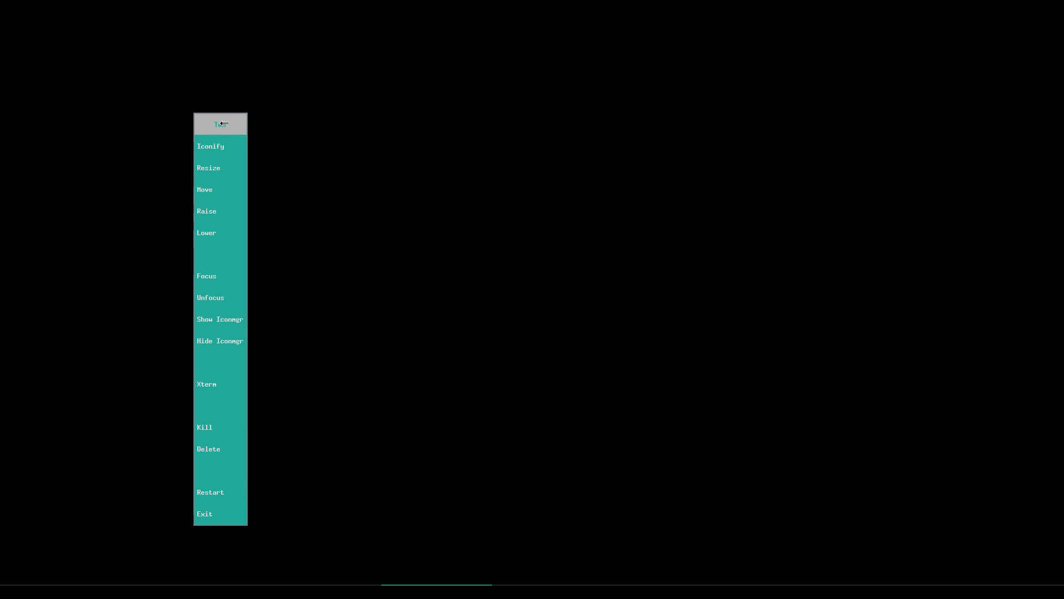
left_click(288, 119)
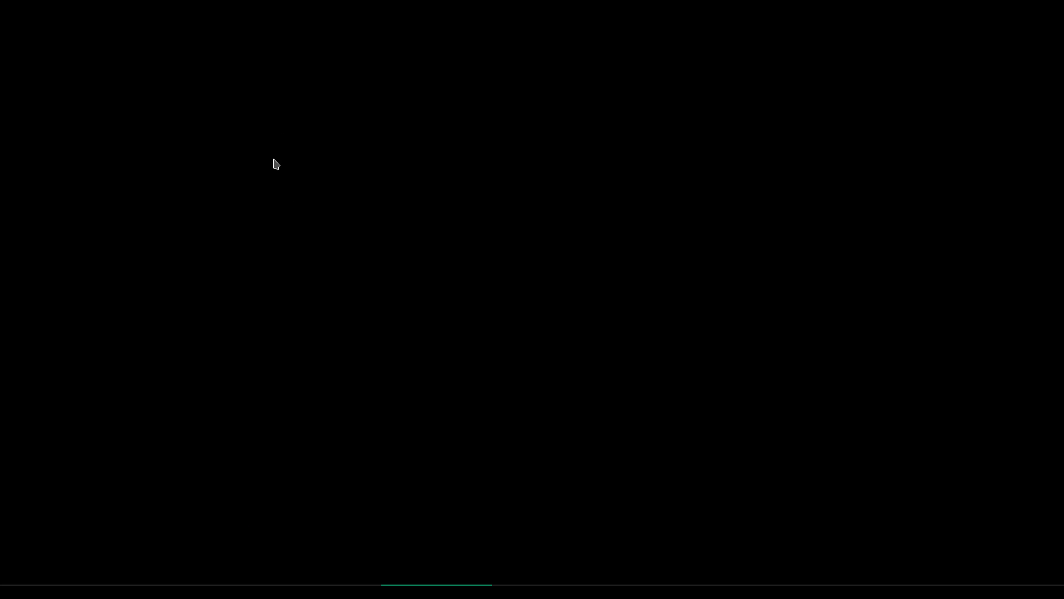
left_click(274, 161)
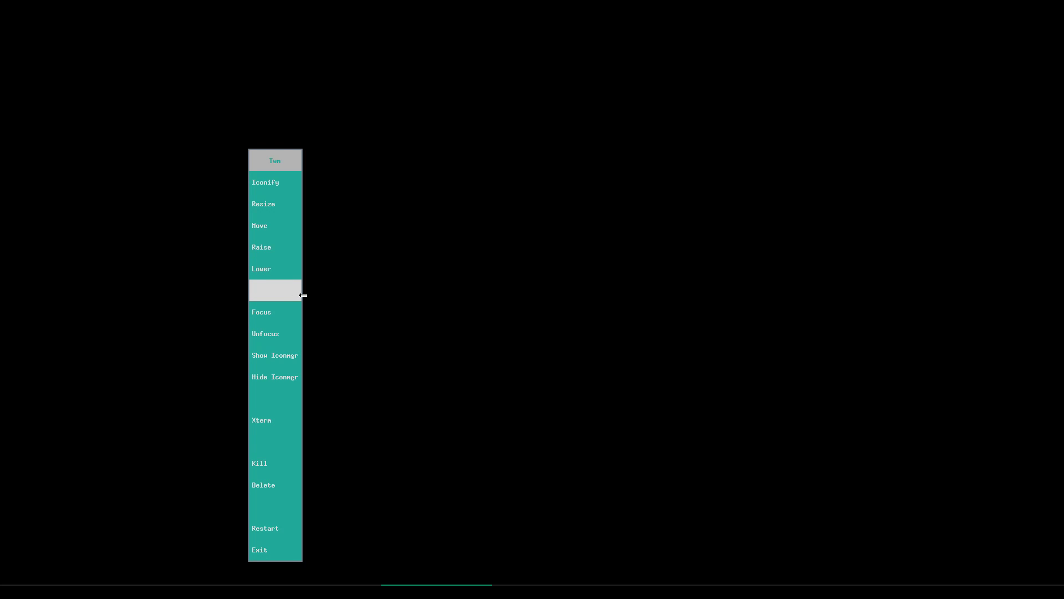
left_click(279, 548)
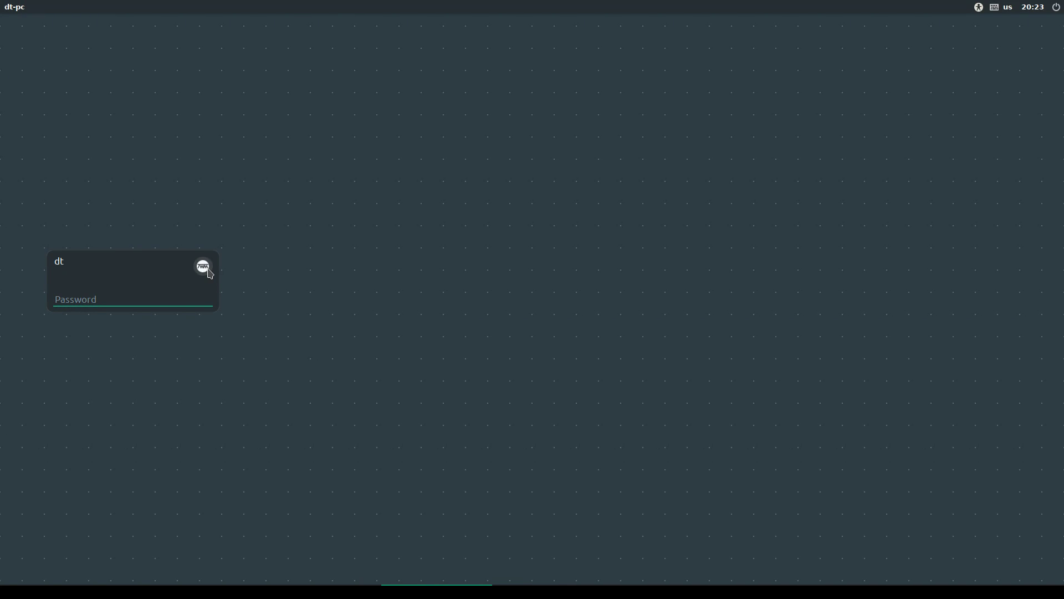
Choose the Xmonad session in the greeter and log in with the password
left_click(203, 268)
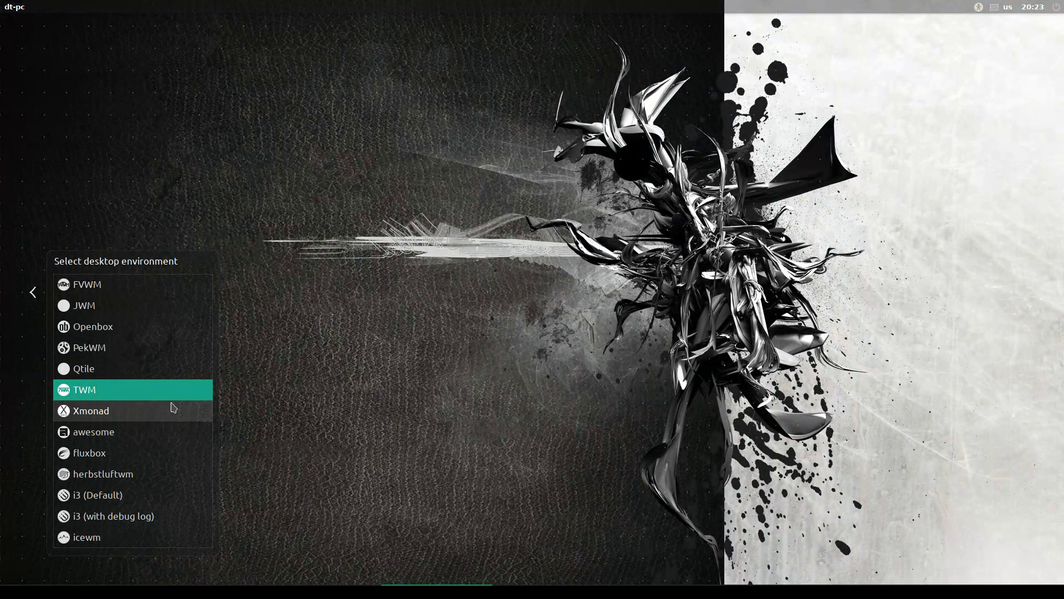
left_click(138, 419)
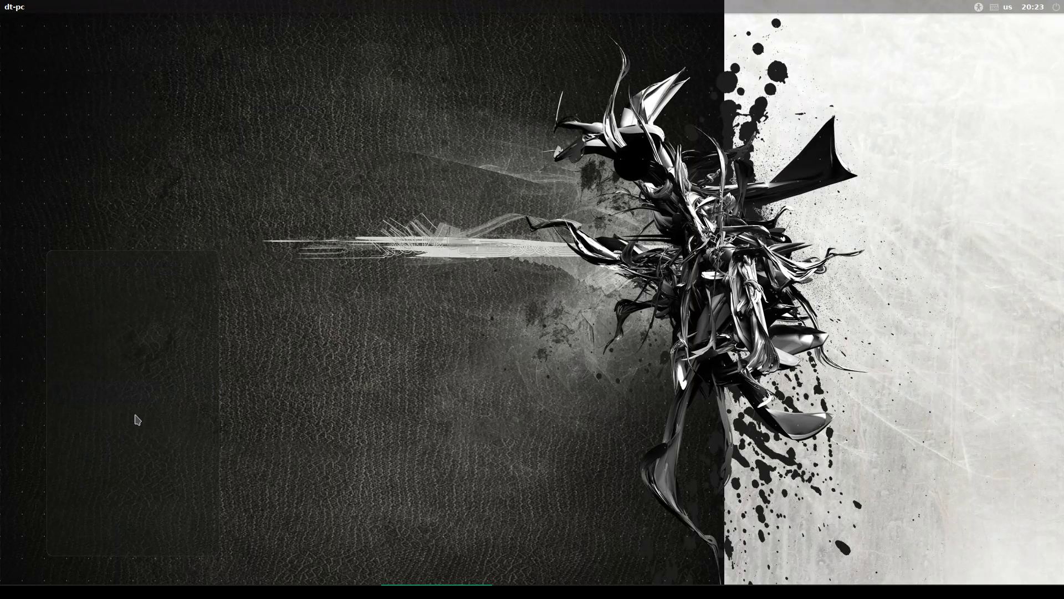
type("••")
key("Return")
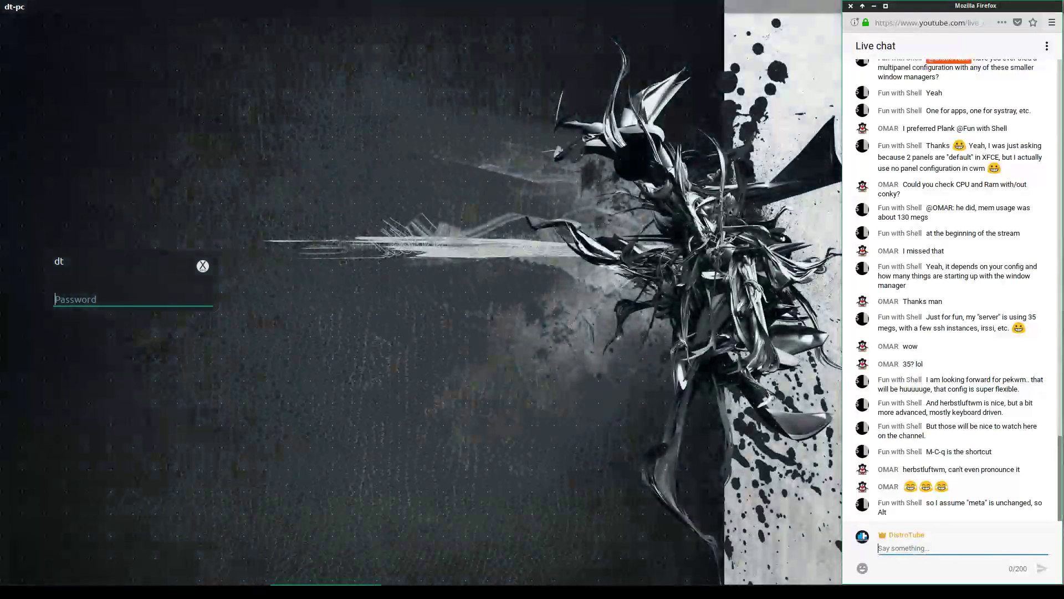
Pick a different session from the LightDM list and enter the password
left_click(203, 266)
left_click(132, 433)
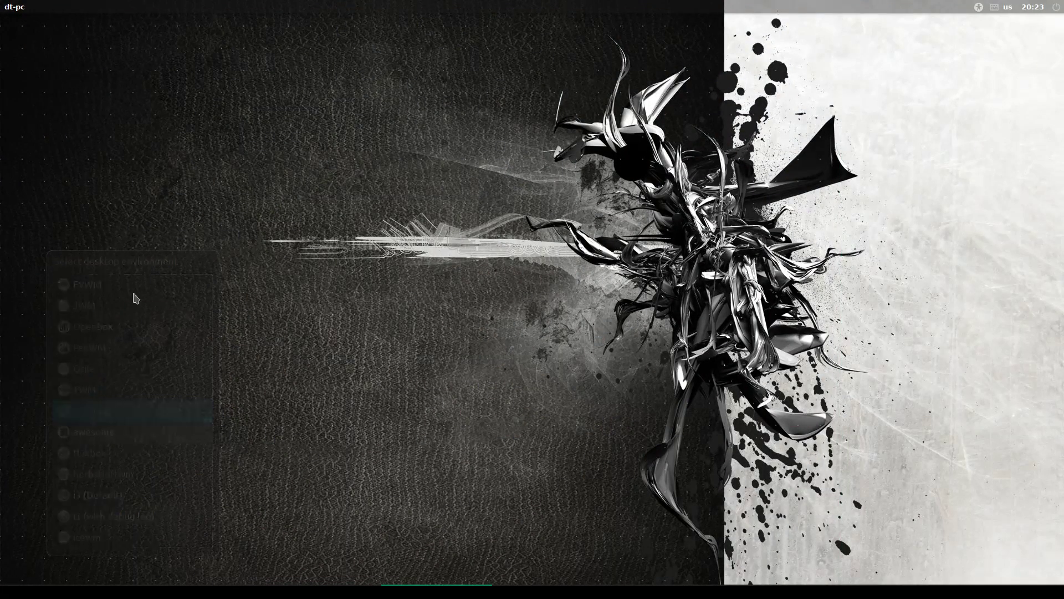
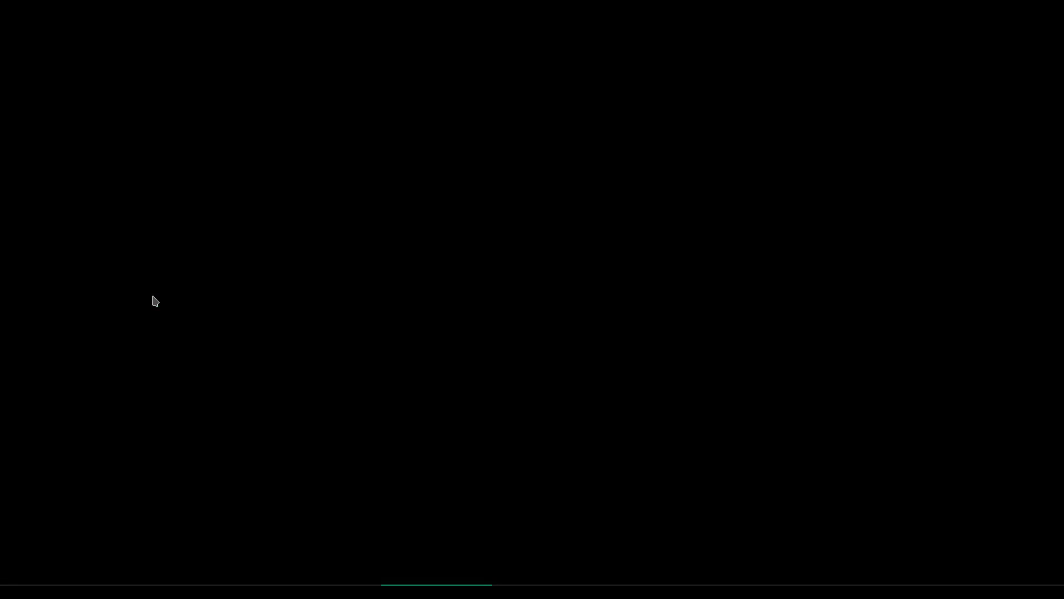
Clear the live-chat window, then choose quit from awesome's right-click desktop menu
left_click(305, 591)
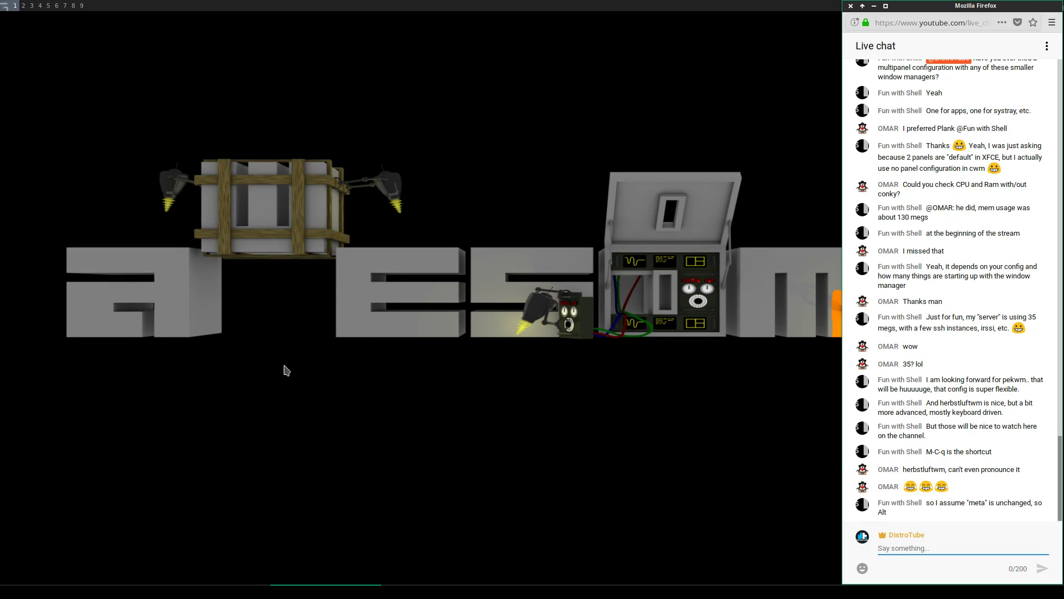
key("super+n")
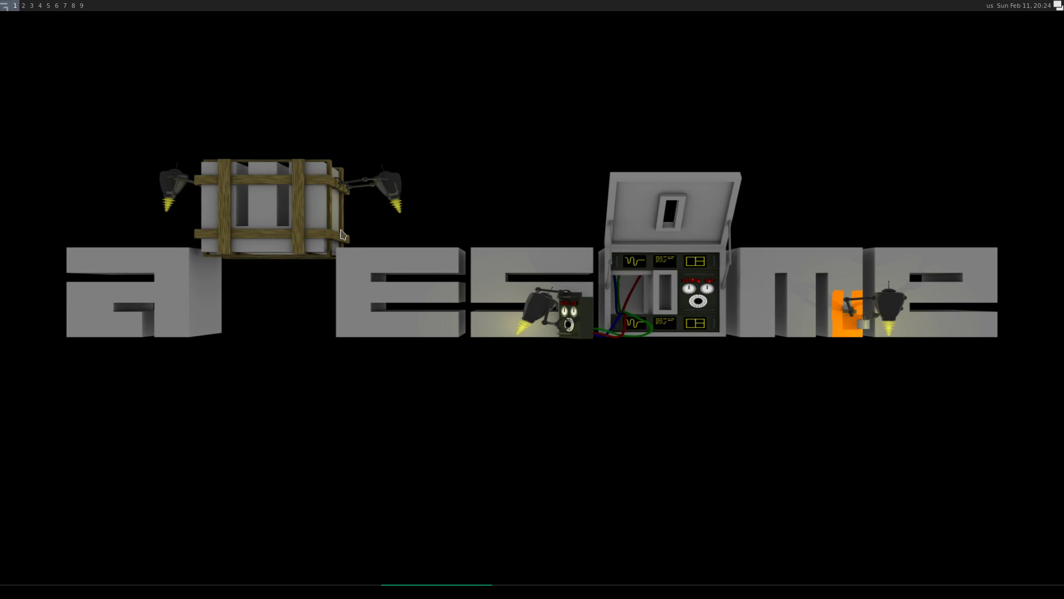
right_click(416, 136)
mouse_move(464, 144)
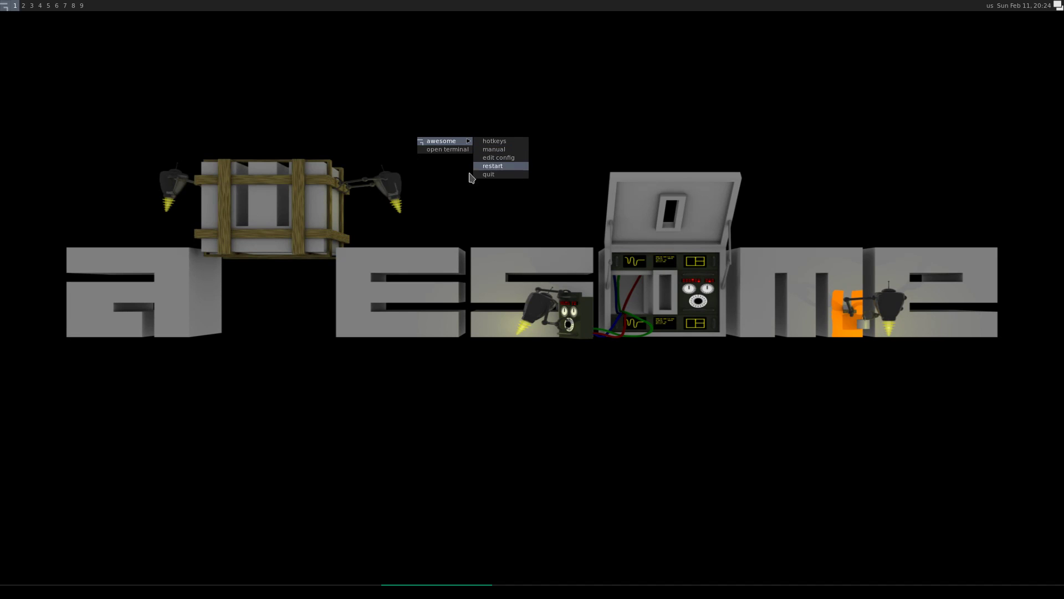
left_click(9, 7)
left_click(9, 7)
left_click(9, 8)
right_click(335, 122)
mouse_move(355, 127)
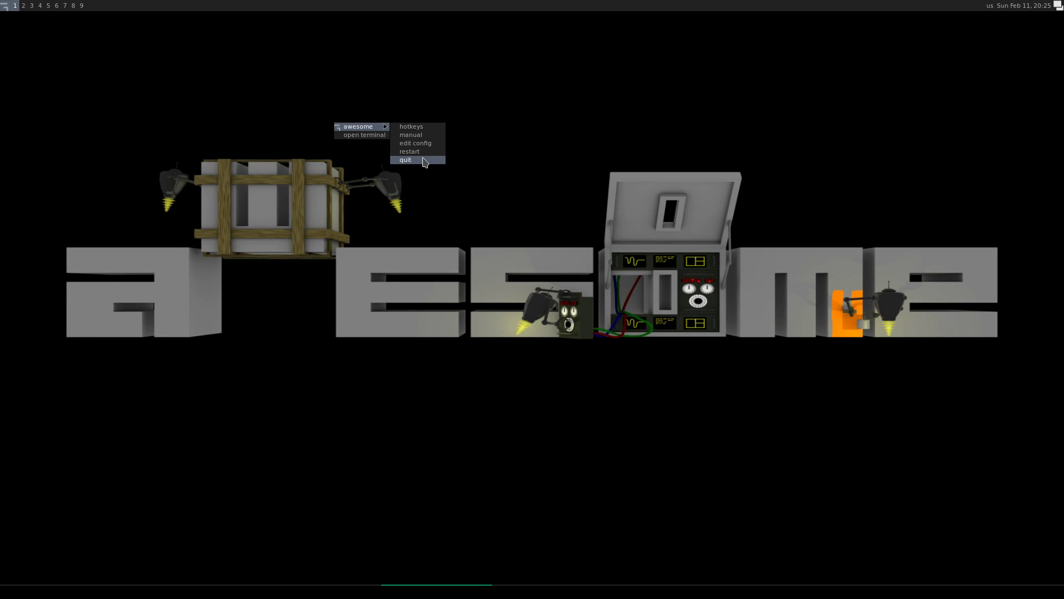
left_click(424, 160)
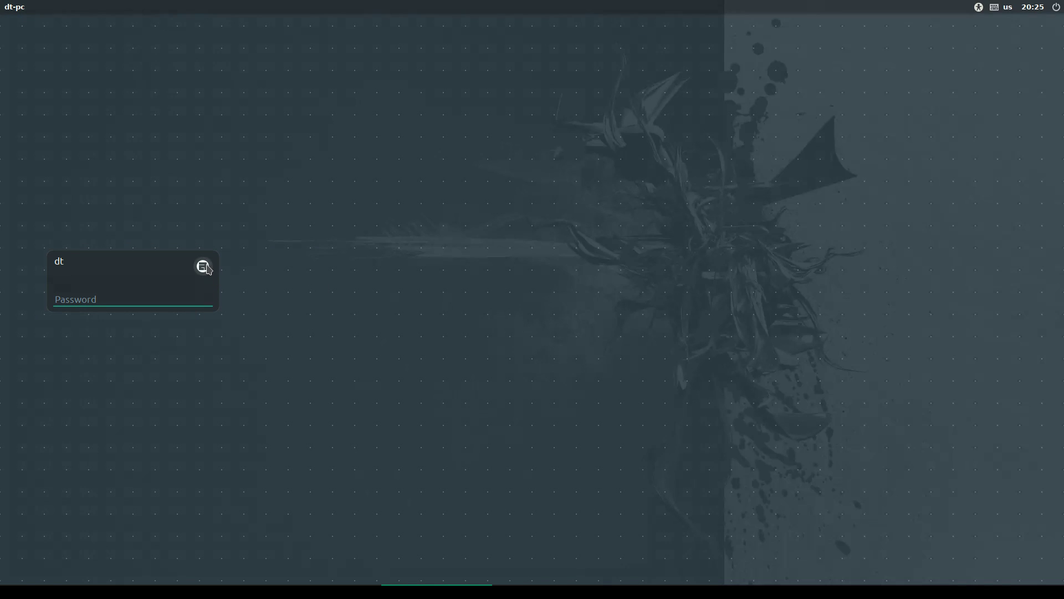
Choose fluxbox from the session list and log in with the password
left_click(203, 267)
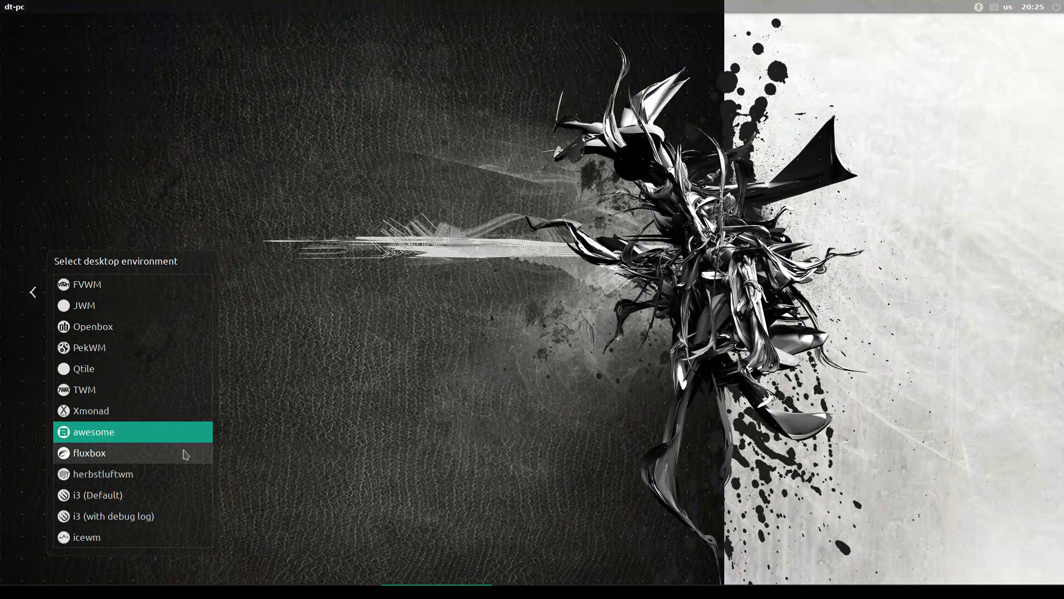
left_click(186, 454)
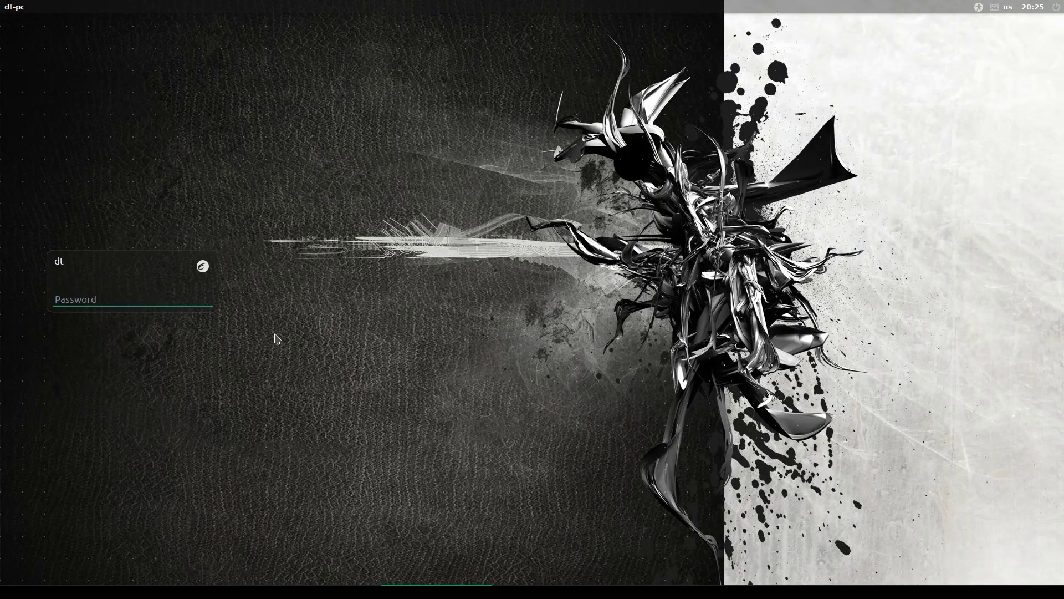
type("********")
key("Return")
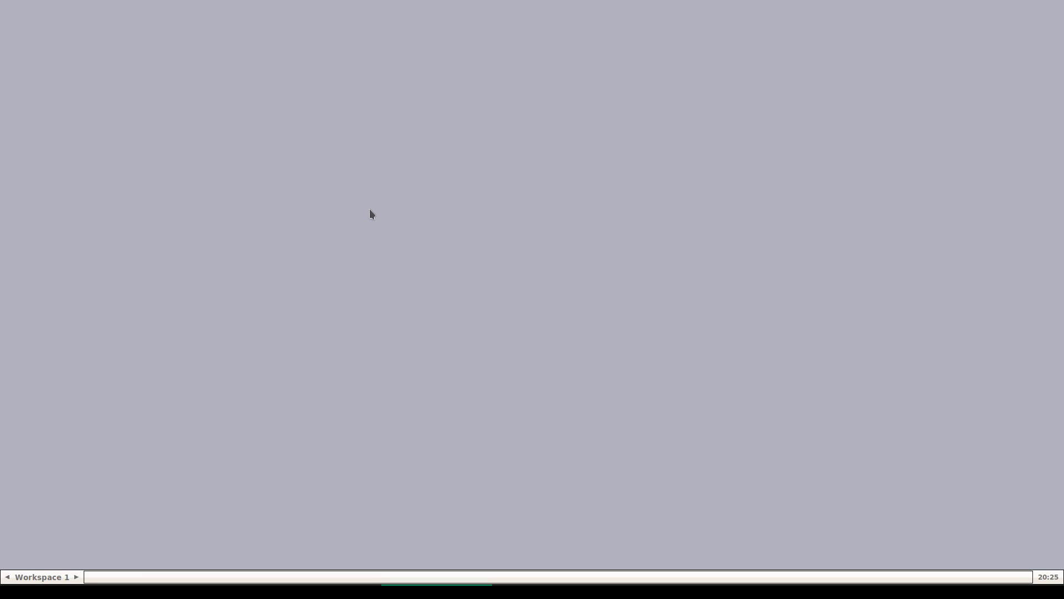
Browse the FluxBox right-click root menu and choose Exit
right_click(367, 211)
mouse_move(371, 221)
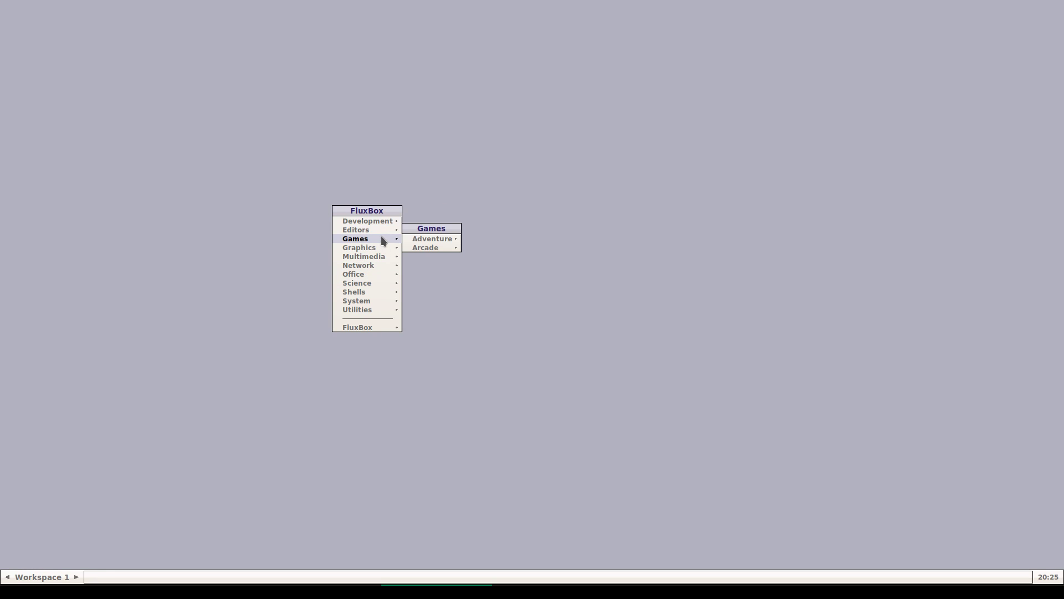
left_click(375, 166)
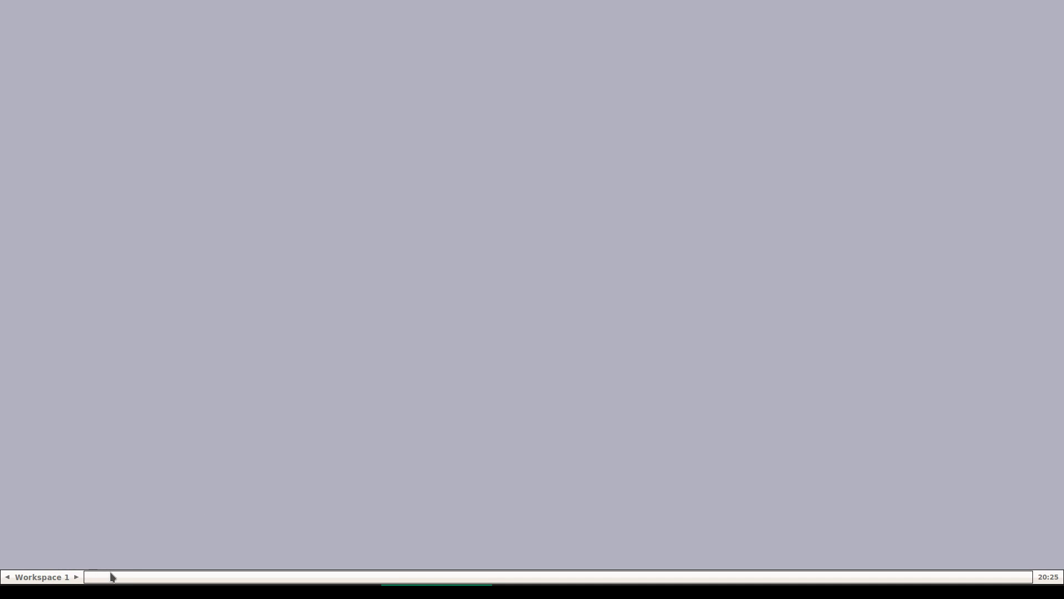
right_click(385, 318)
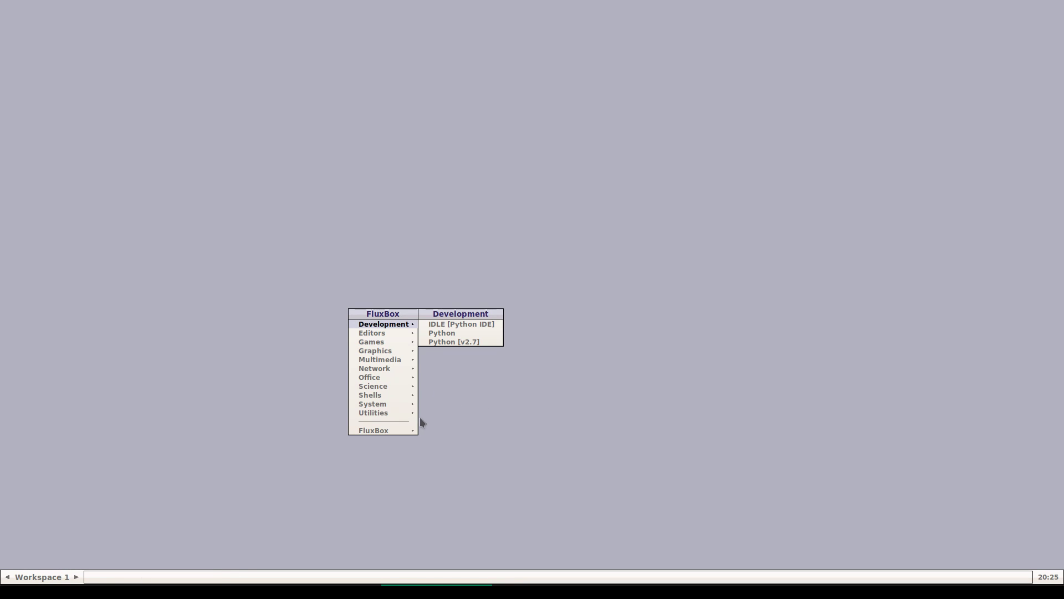
mouse_move(392, 430)
mouse_move(452, 437)
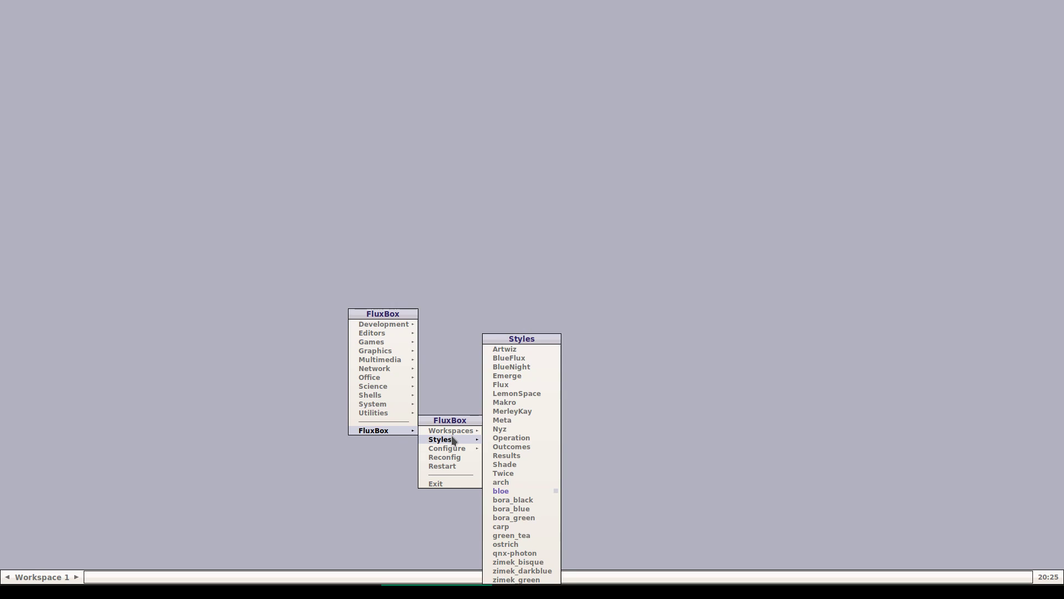
left_click(448, 483)
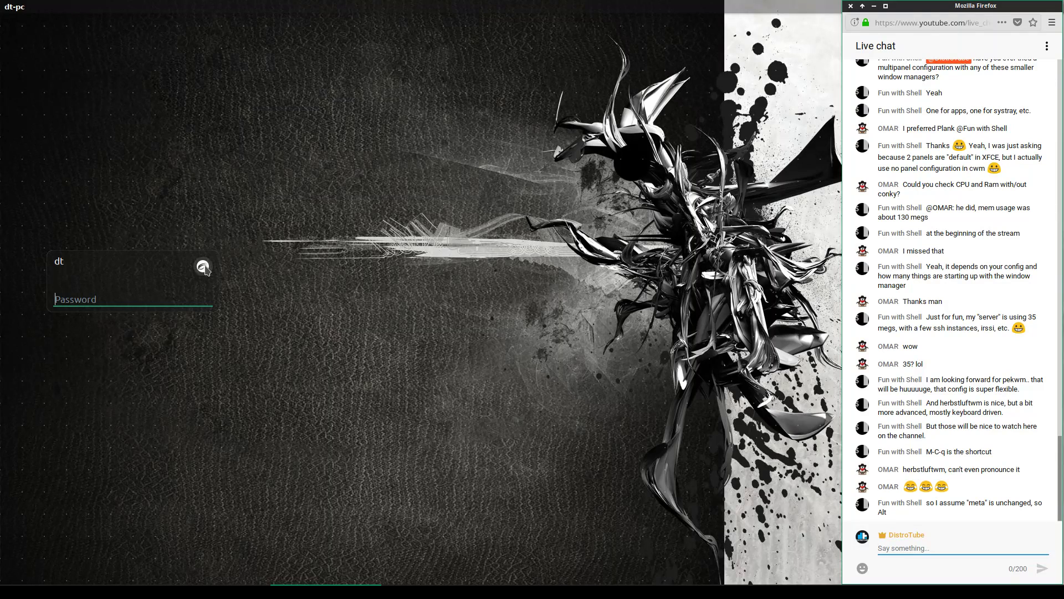
Select herbstluftwm in the LightDM session list and log in with the password
left_click(204, 268)
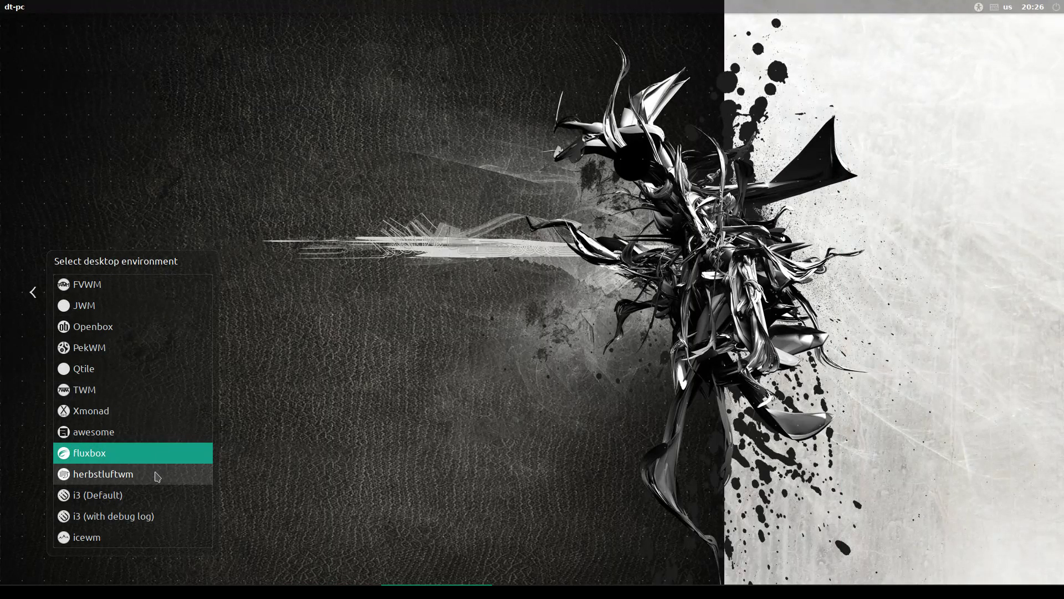
left_click(162, 410)
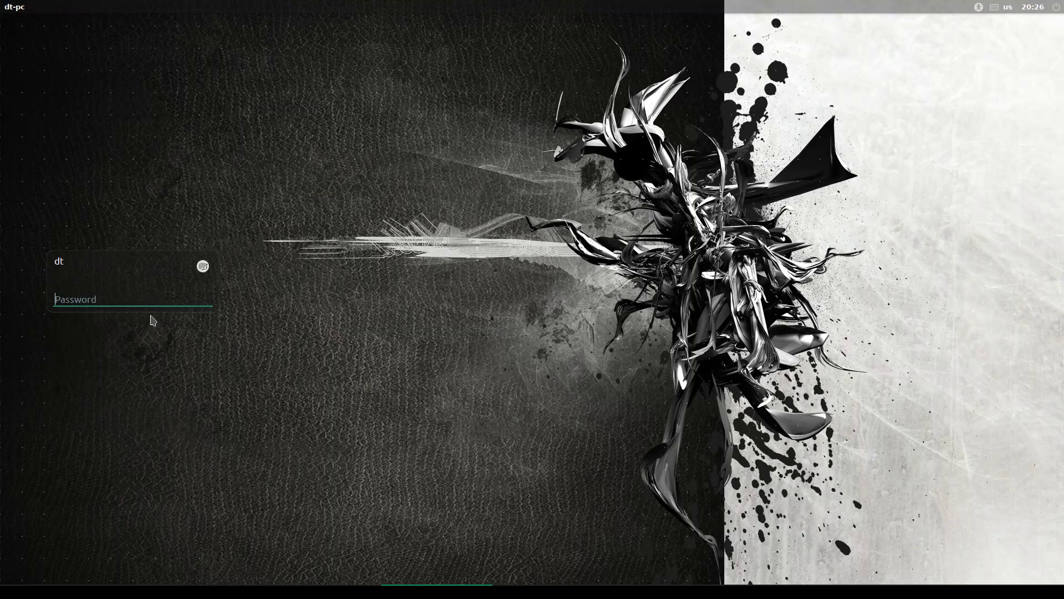
key("Return")
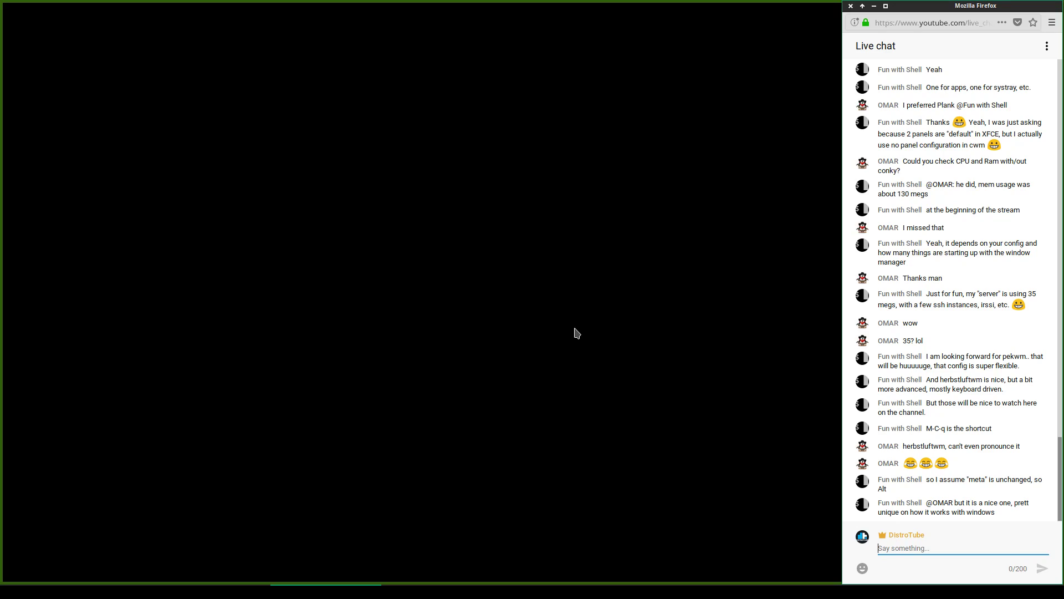
On workspace 3, open a terminal and rerun sudo systemctl restart lightdm from history
key("super+3")
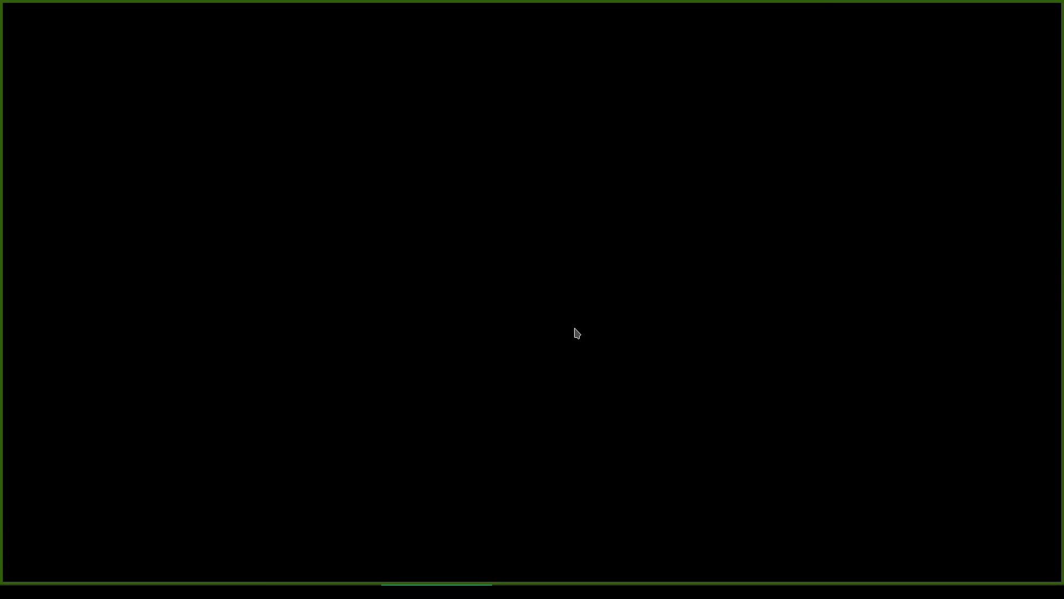
key("super+Return")
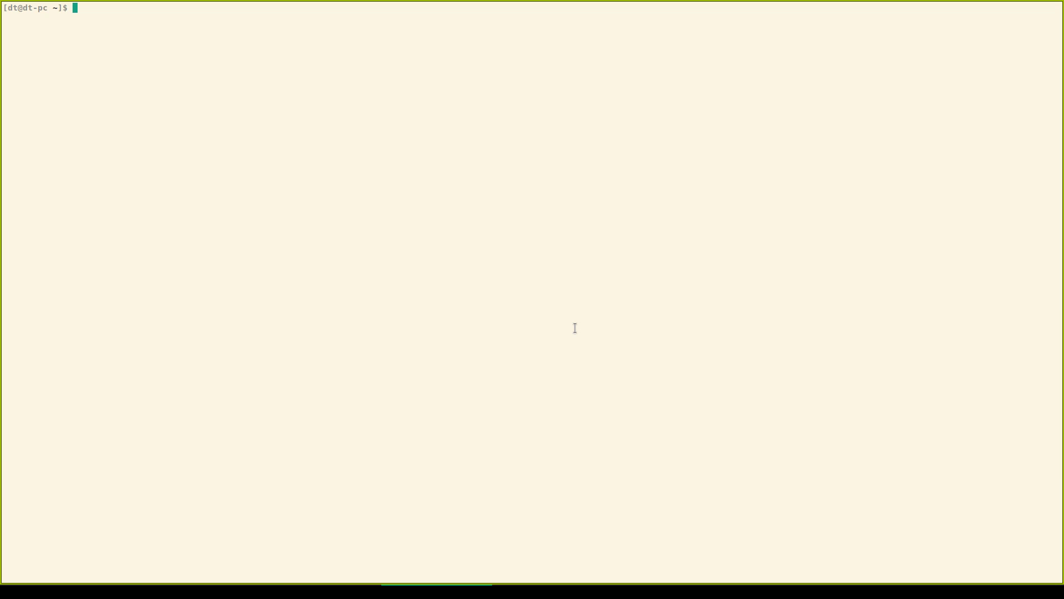
key("Up")
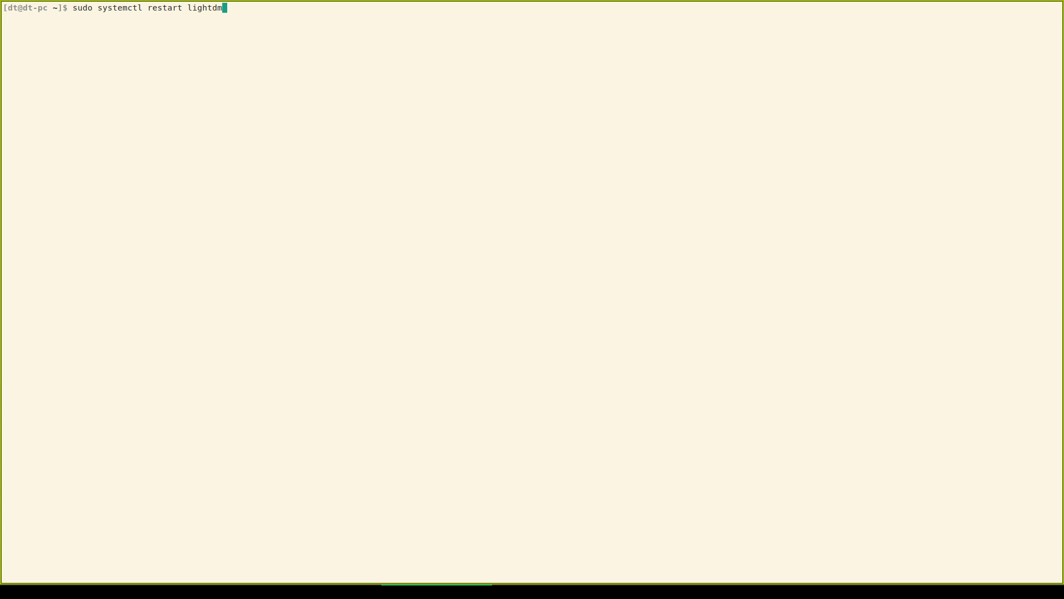
key("Return")
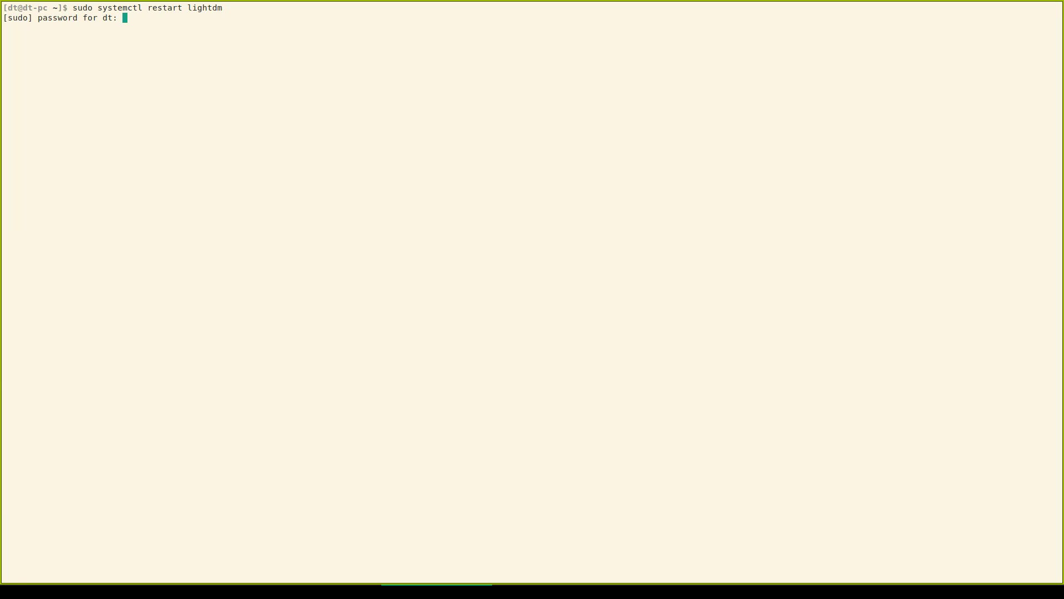
key("Return")
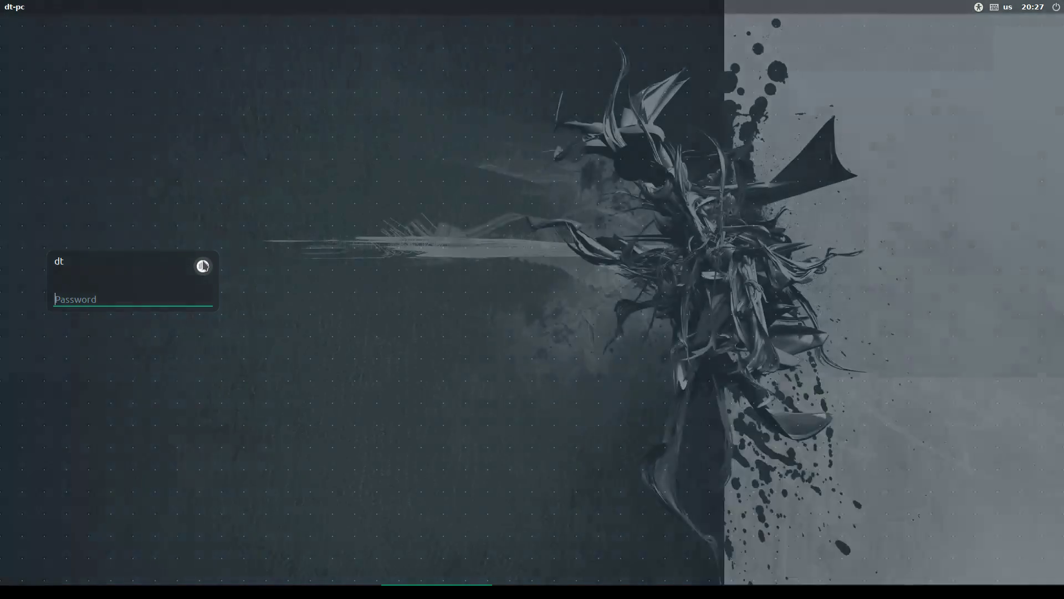
Choose the i3 (Default) session at the greeter and log in with the password
left_click(203, 266)
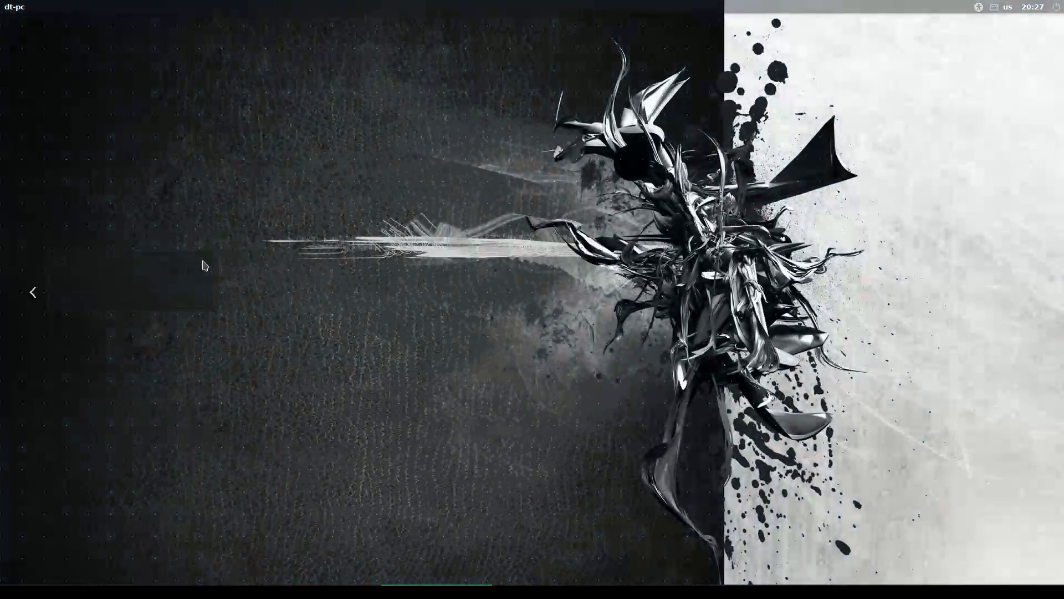
left_click(152, 498)
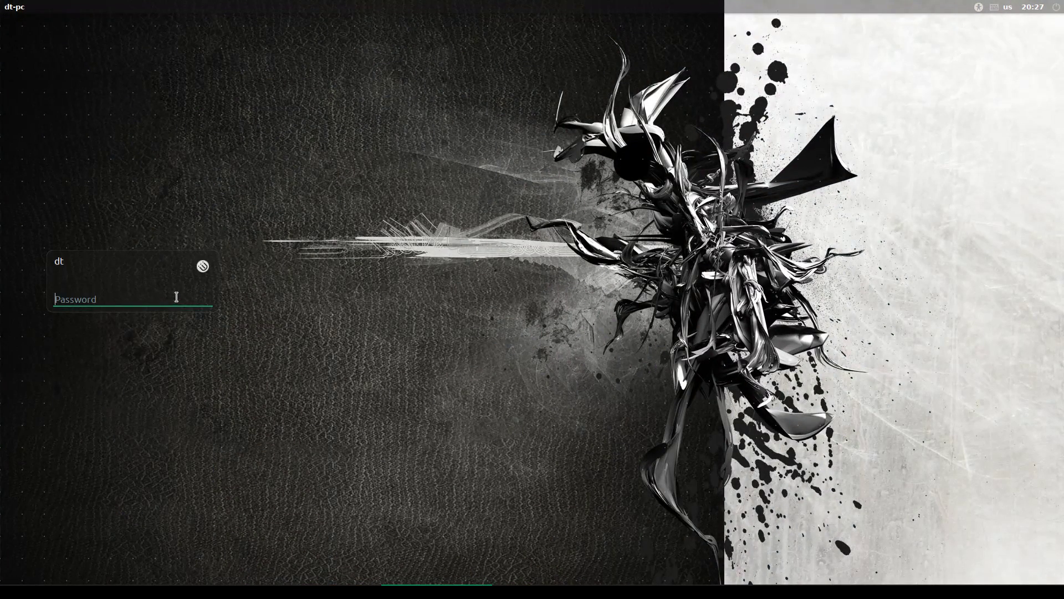
type("••")
key("Return")
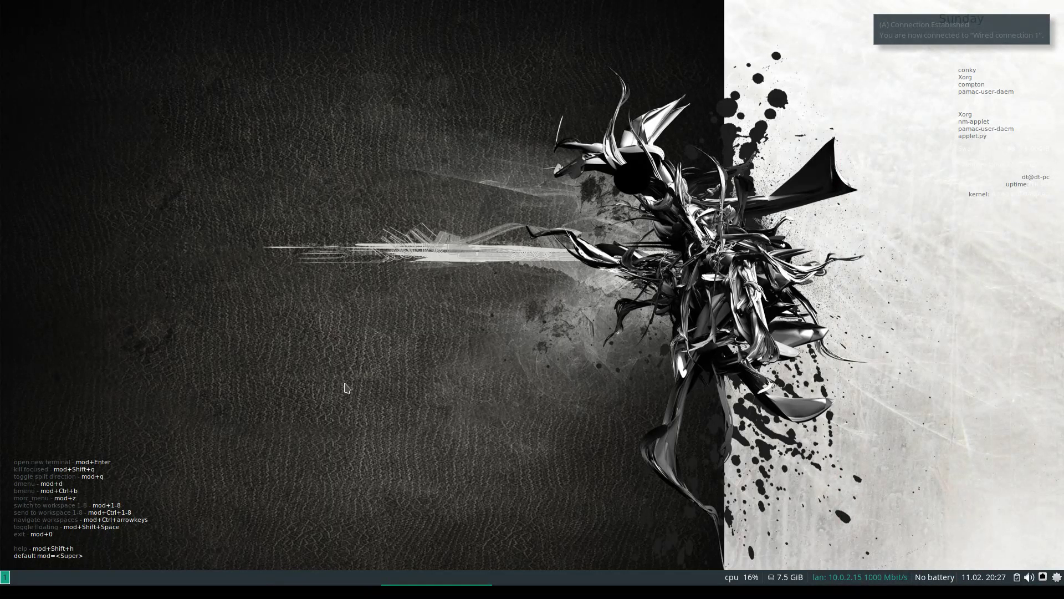
Open a terminal and close it with 'exit', then quit i3 through mod+0 and (e)xit
key("super+Return")
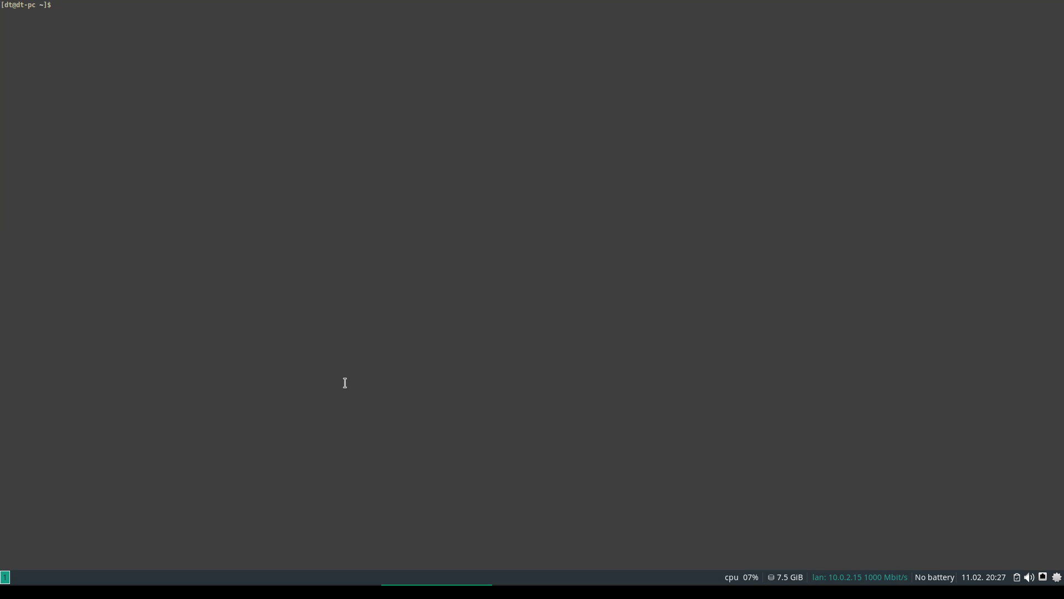
type("exit")
key("Return")
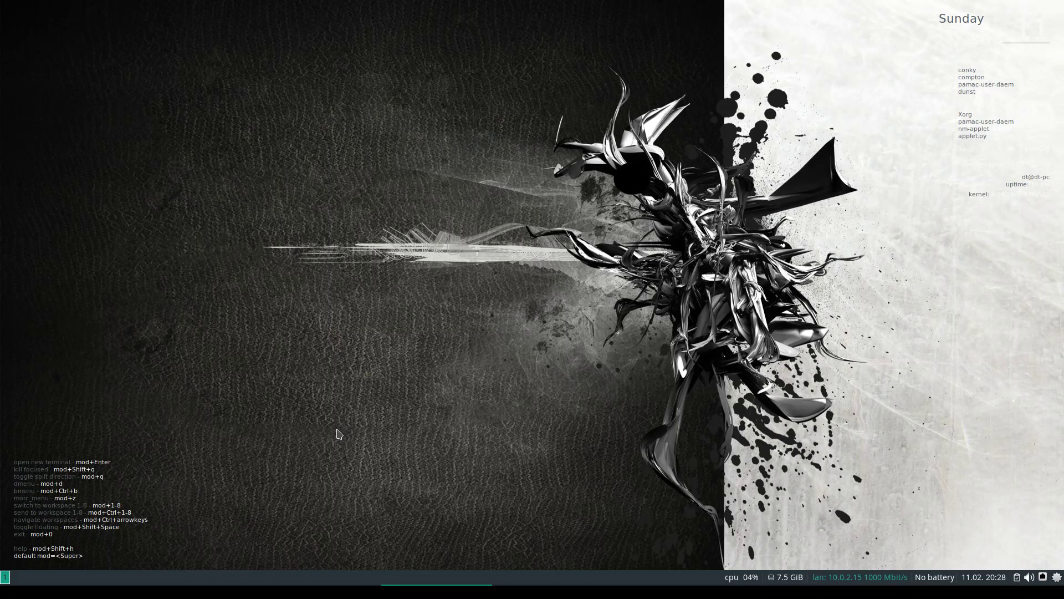
key("super+0")
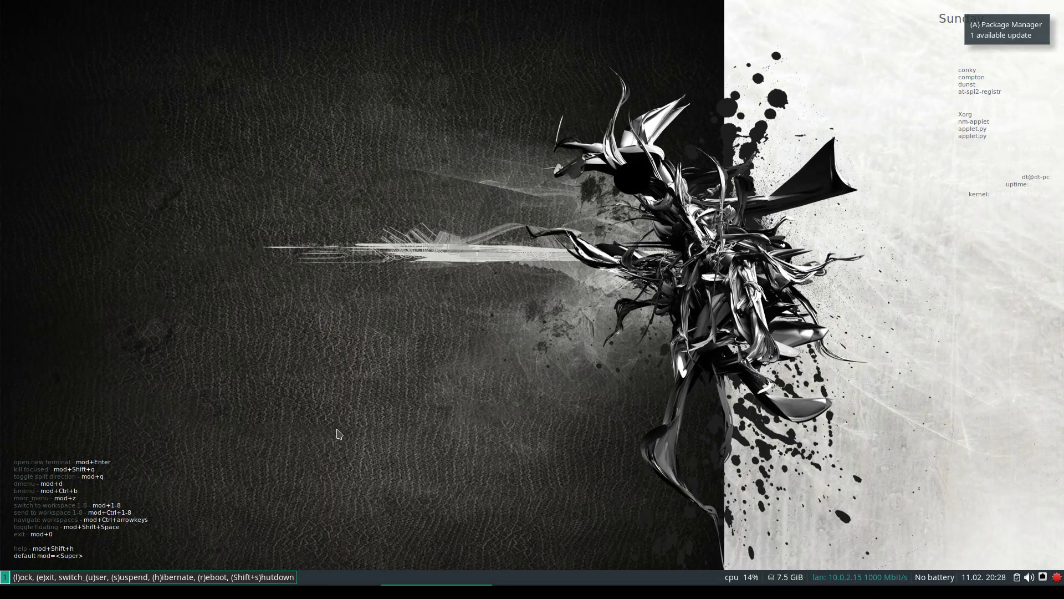
key("e")
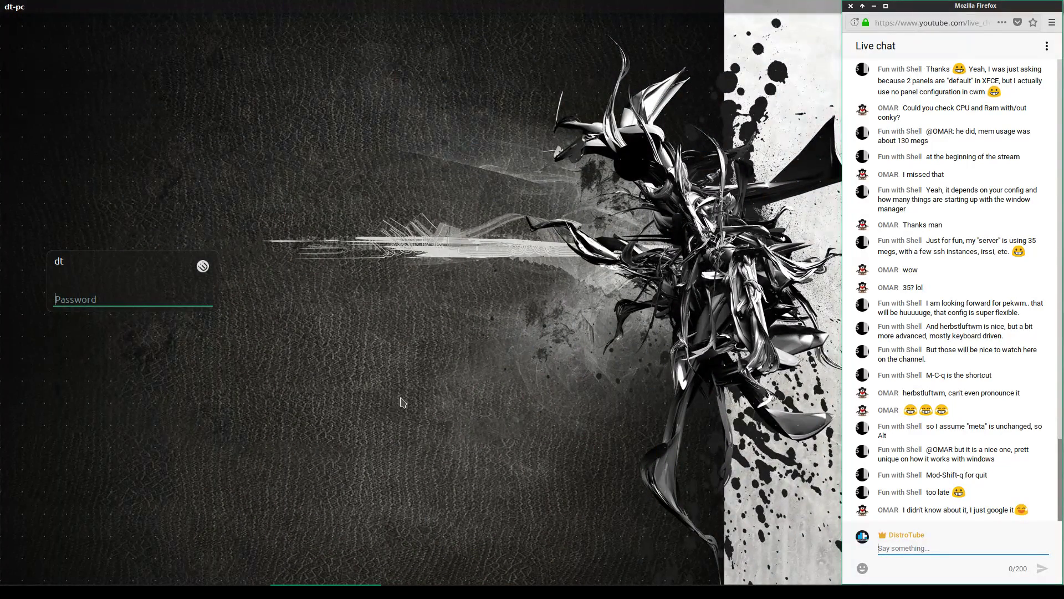
Choose the icewm session in the greeter and log in with the account password
left_click(203, 266)
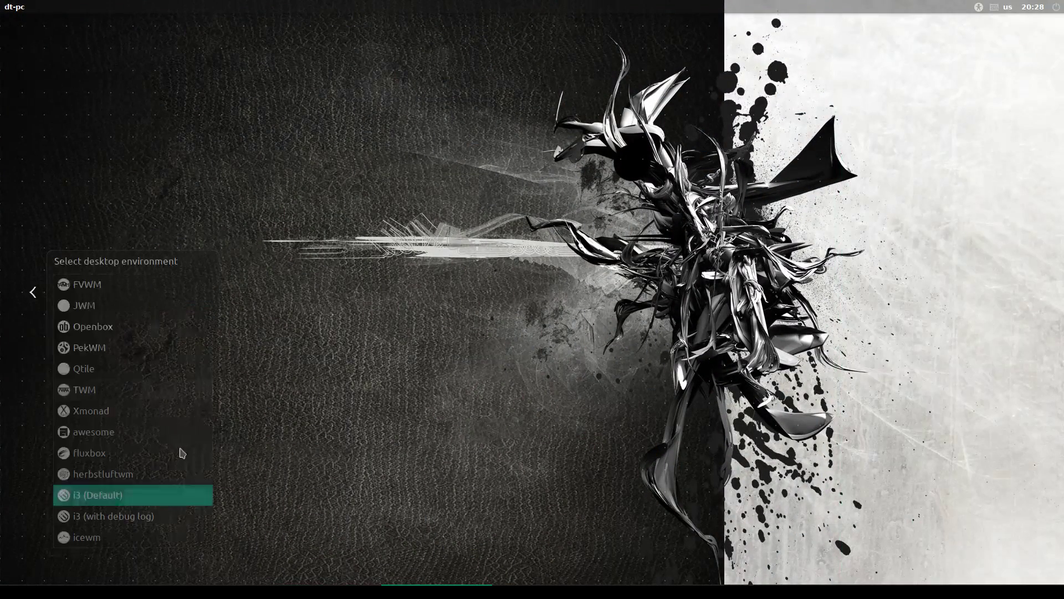
key("Return")
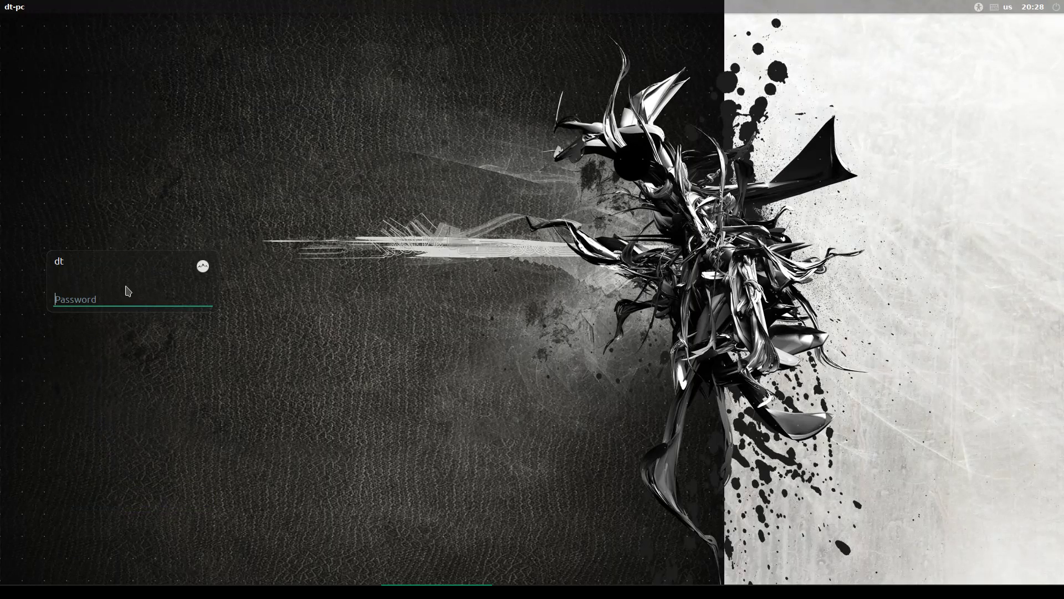
type("*")
key("Return")
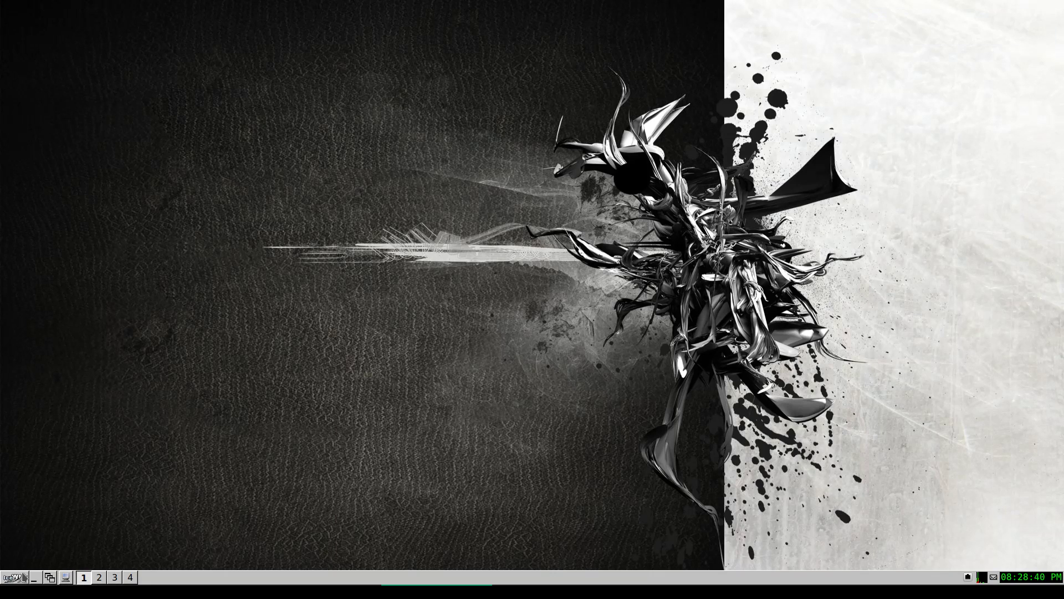
Browse the IceWM application menu and desktop root menu, viewing the Editors and Science categories
left_click(11, 578)
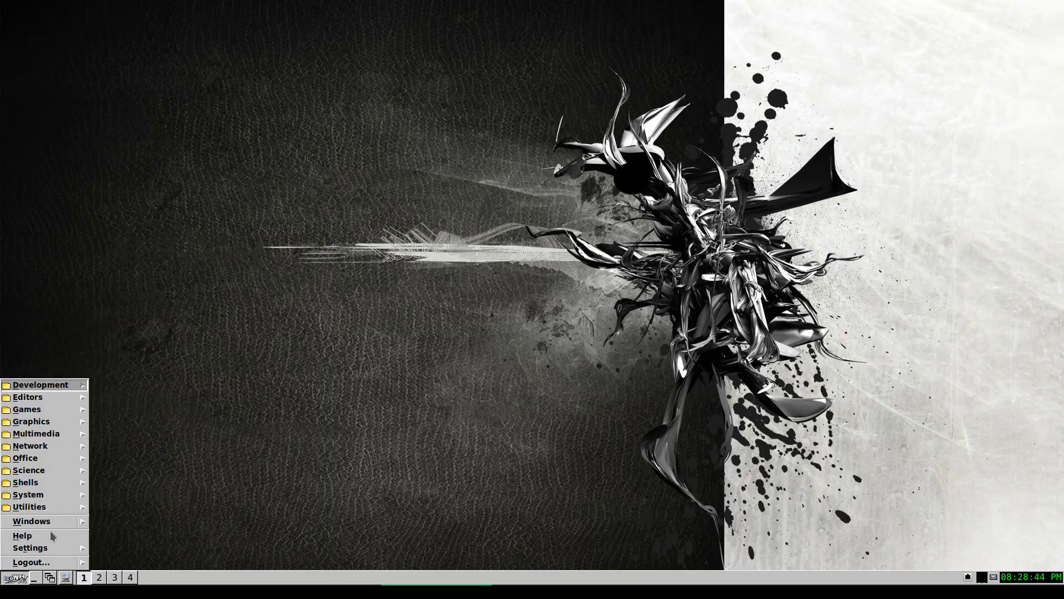
left_click(56, 397)
left_click(59, 471)
left_click(53, 398)
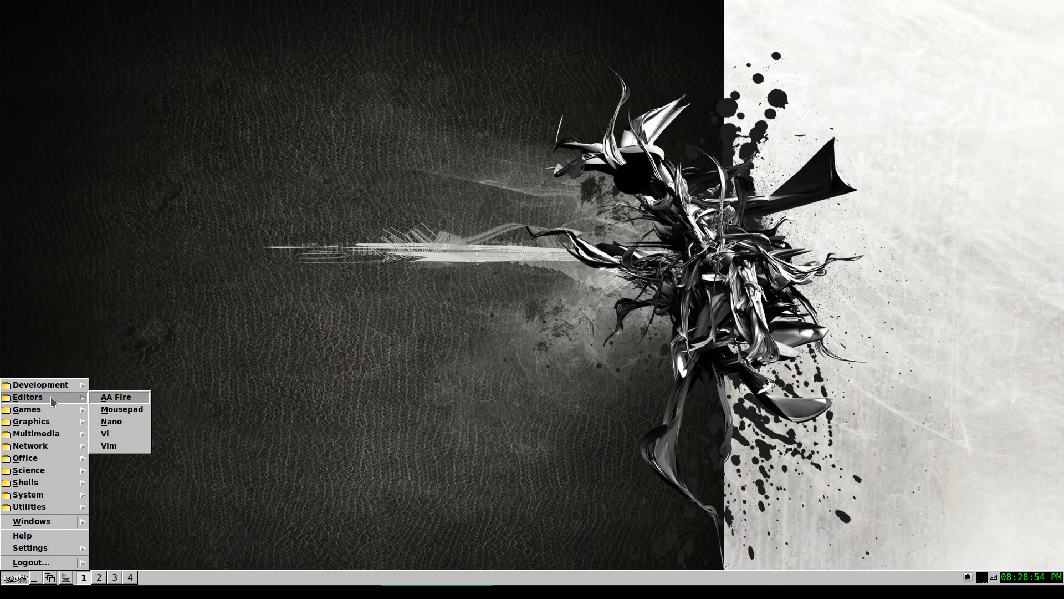
left_click(110, 311)
right_click(233, 160)
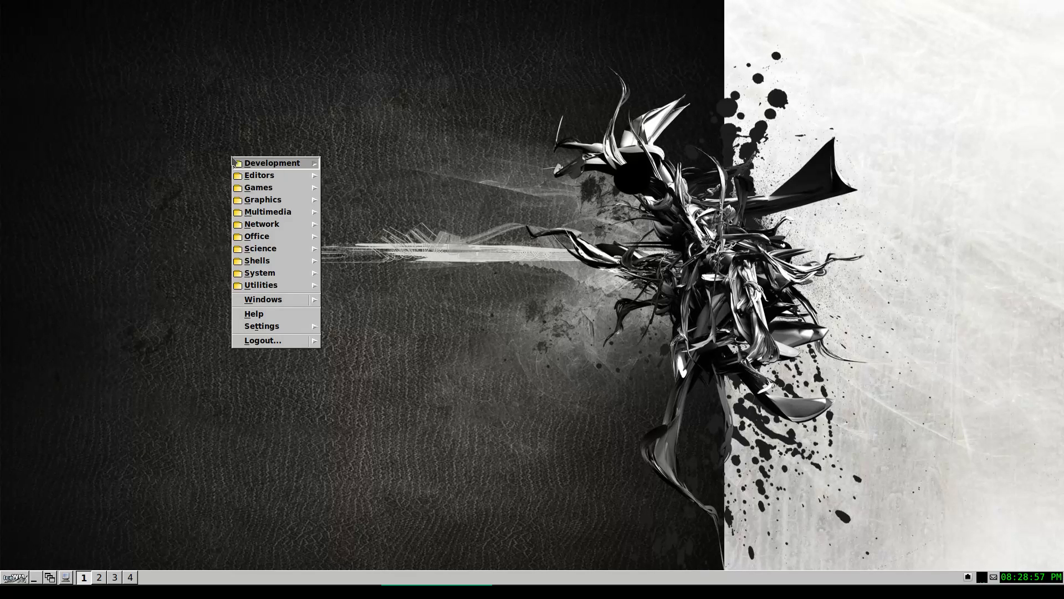
left_click(284, 179)
left_click(190, 345)
left_click(17, 577)
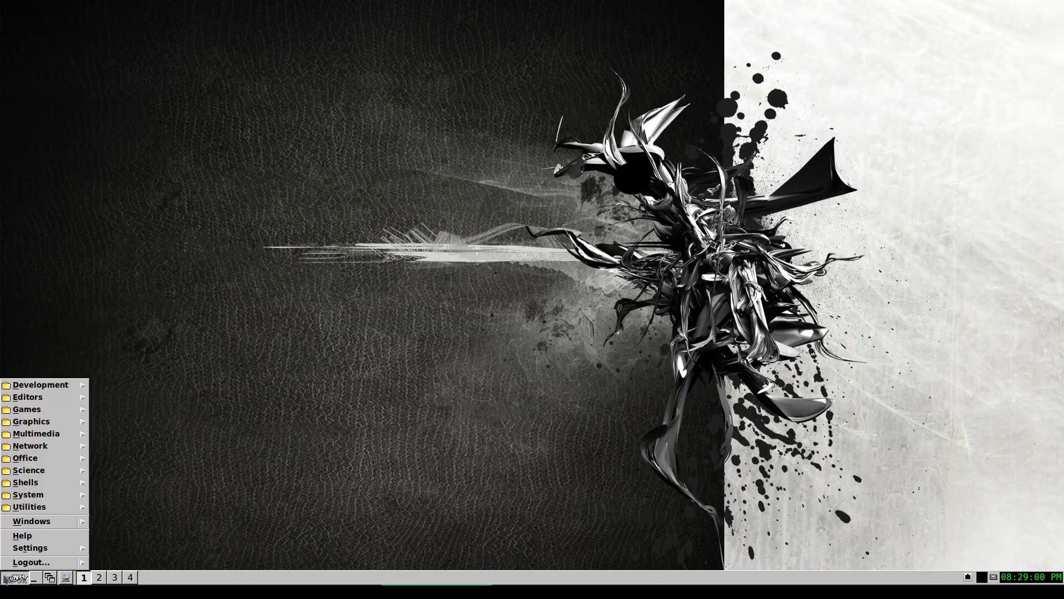
left_click(306, 231)
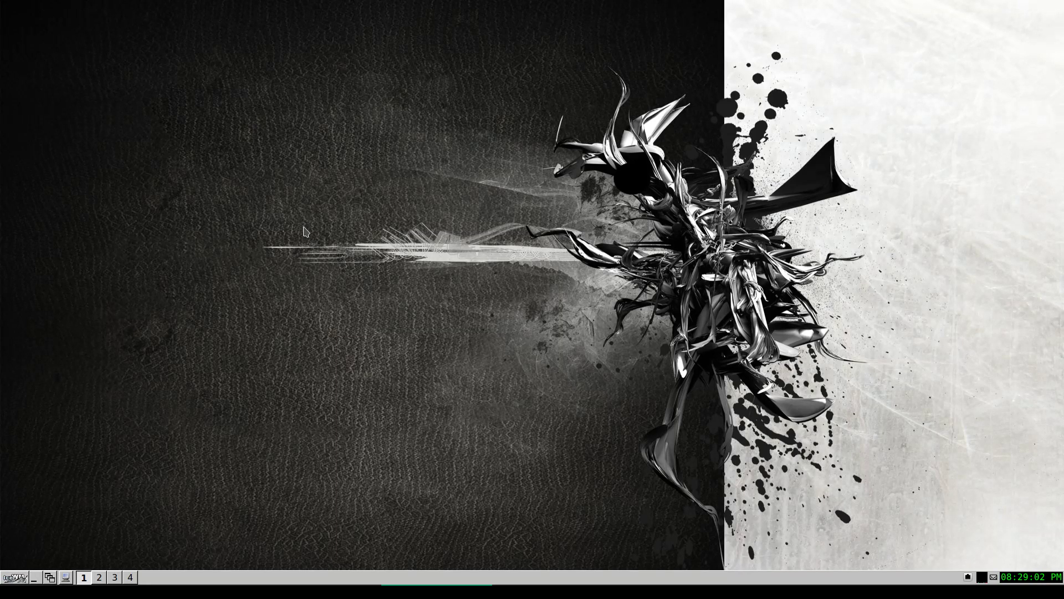
Choose Logout... > Logout from the desktop right-click menu
right_click(281, 171)
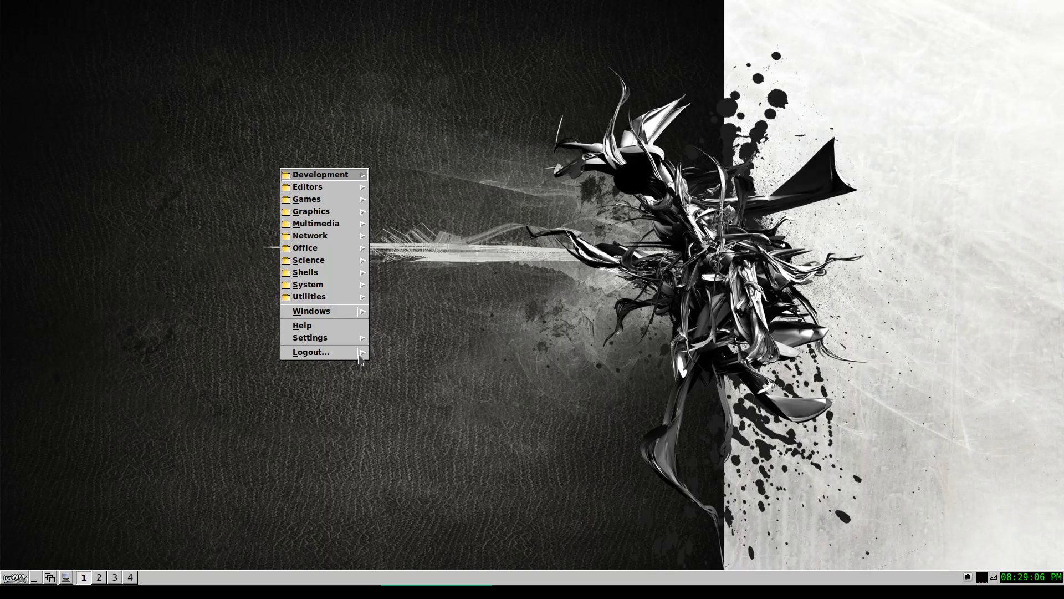
mouse_move(360, 359)
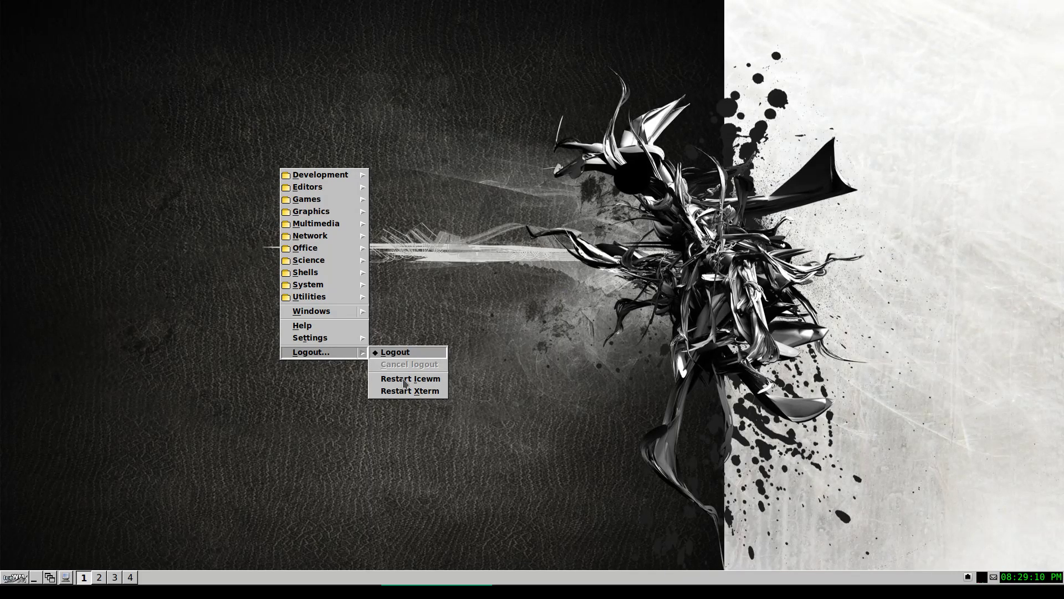
left_click(403, 353)
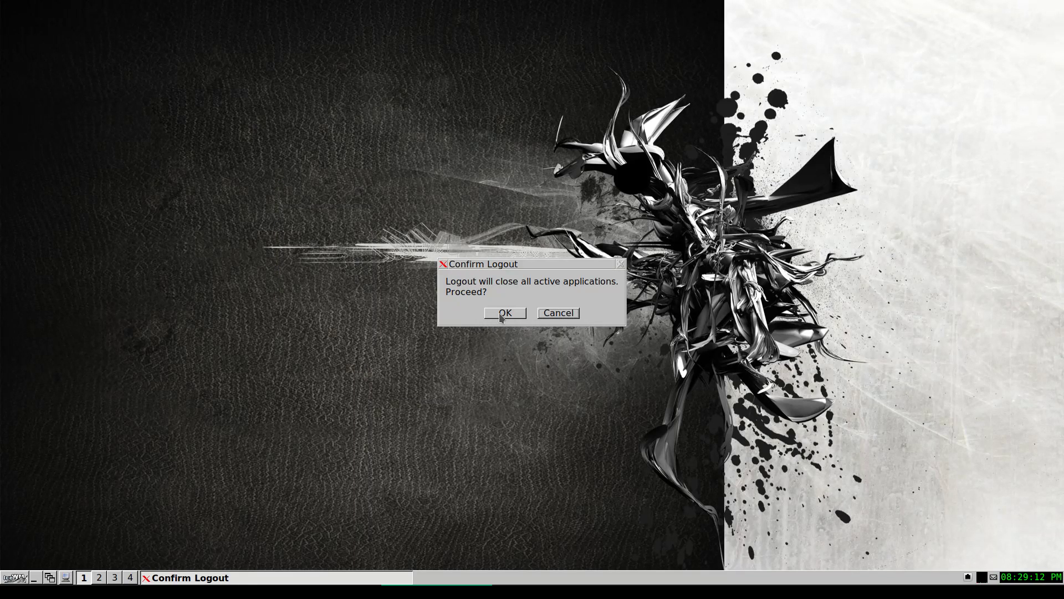
Confirm the logout with OK and display the greeter's list of desktop sessions
left_click(502, 315)
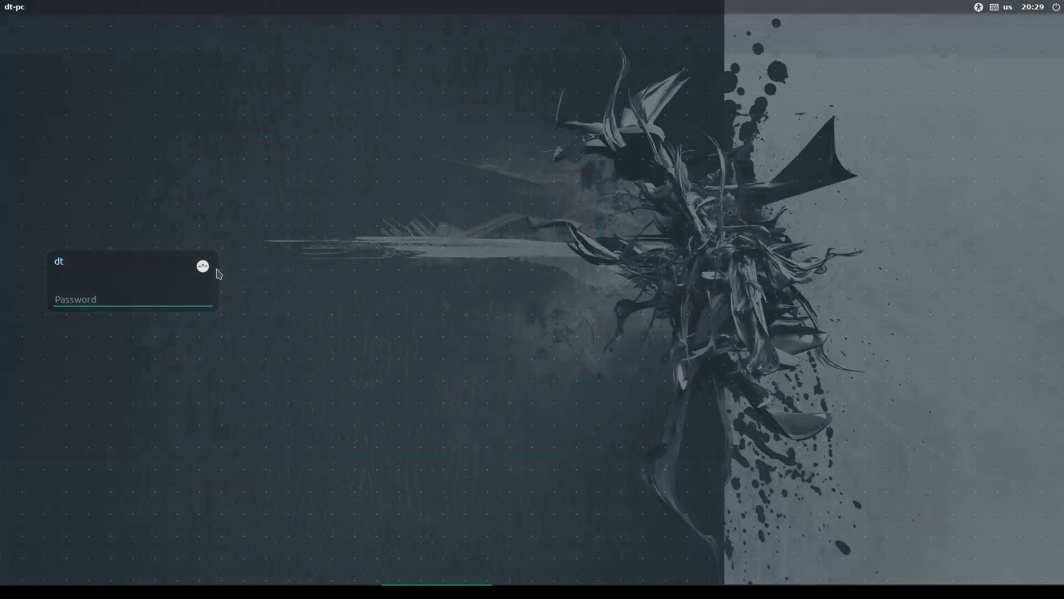
left_click(201, 269)
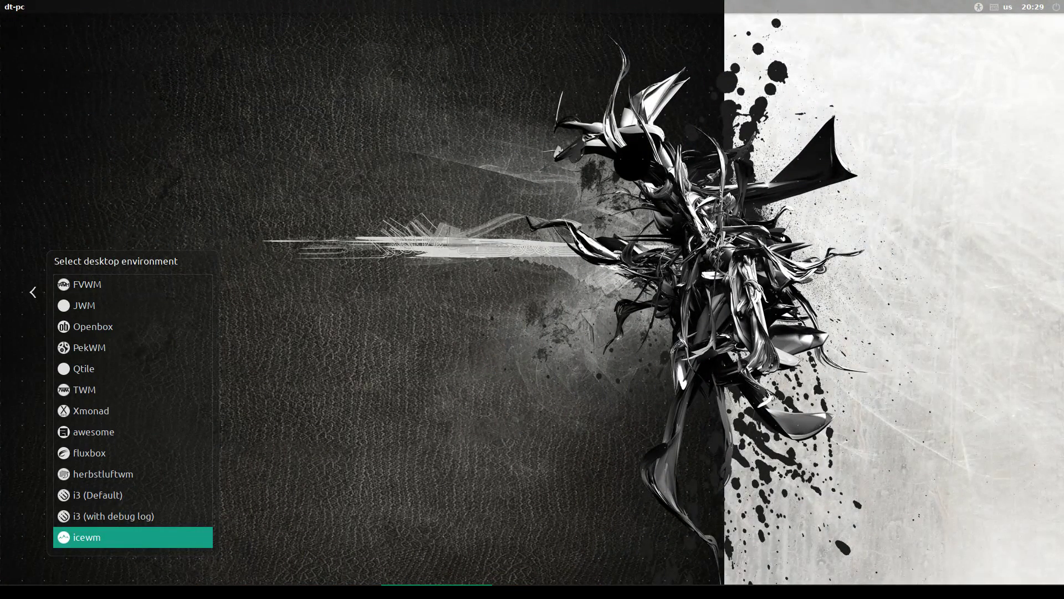
left_click(313, 591)
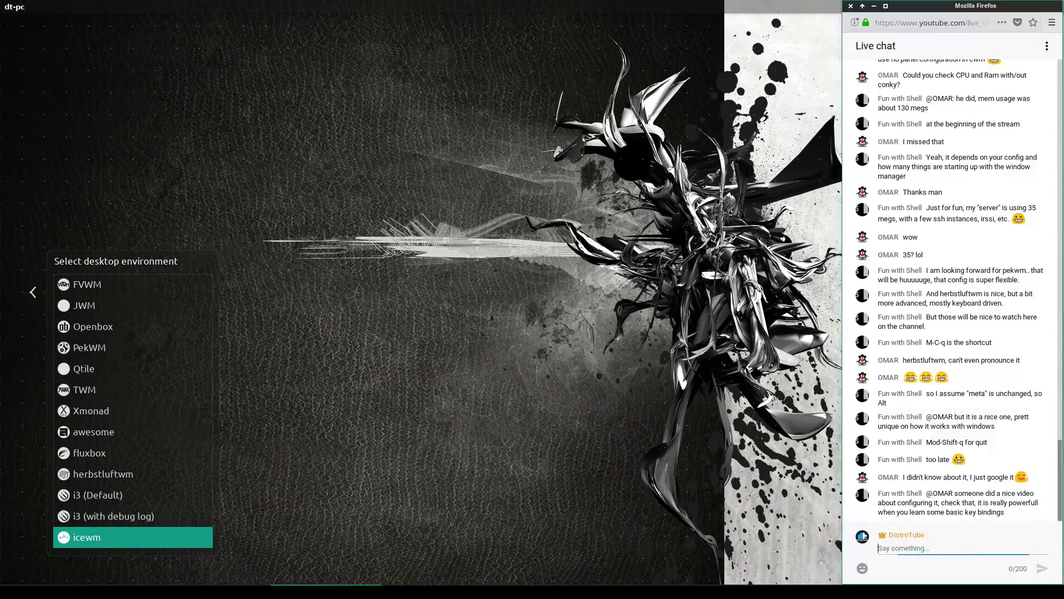